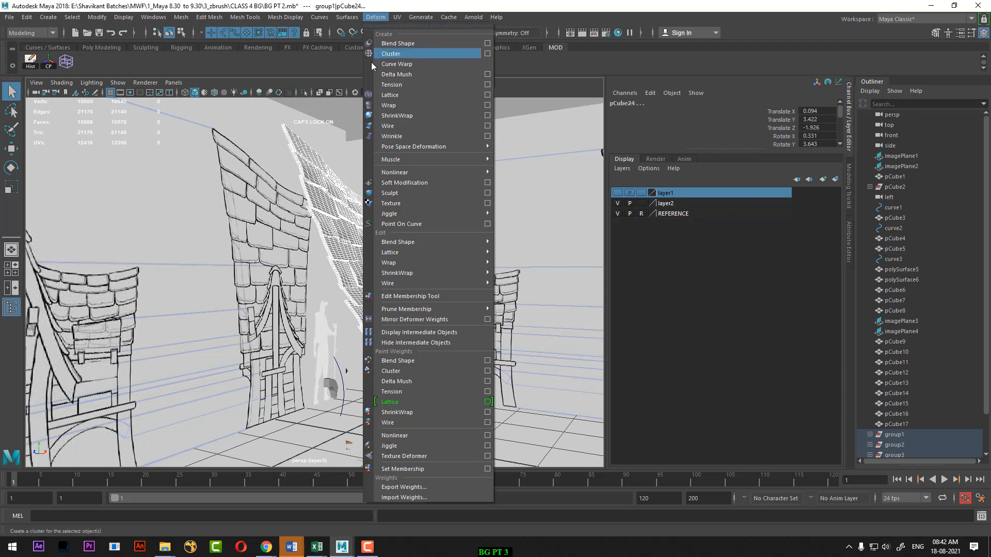
Create a lattice deformer with 3 × 3 × 3 divisions around the selected roof tiles.
click(388, 95)
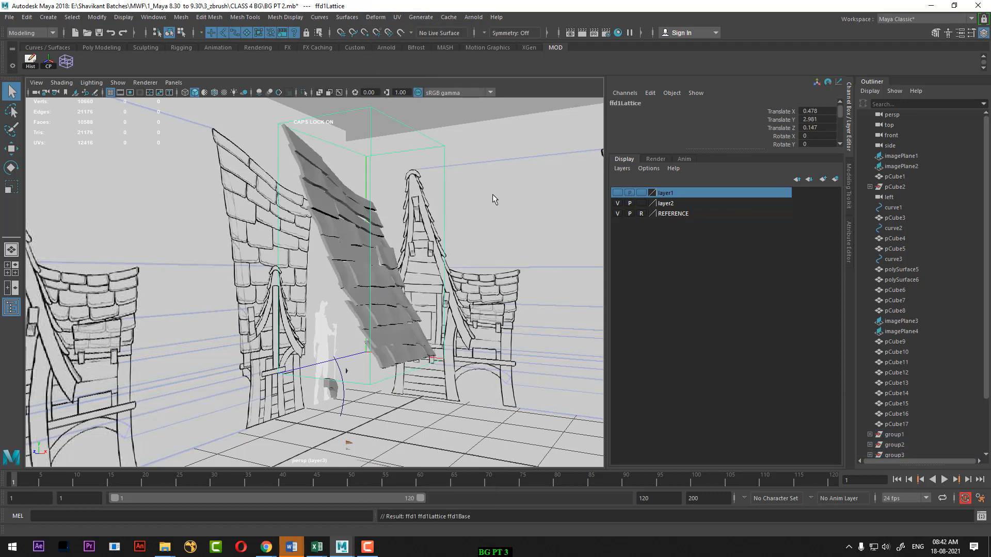
key(ctrl+z)
click(378, 18)
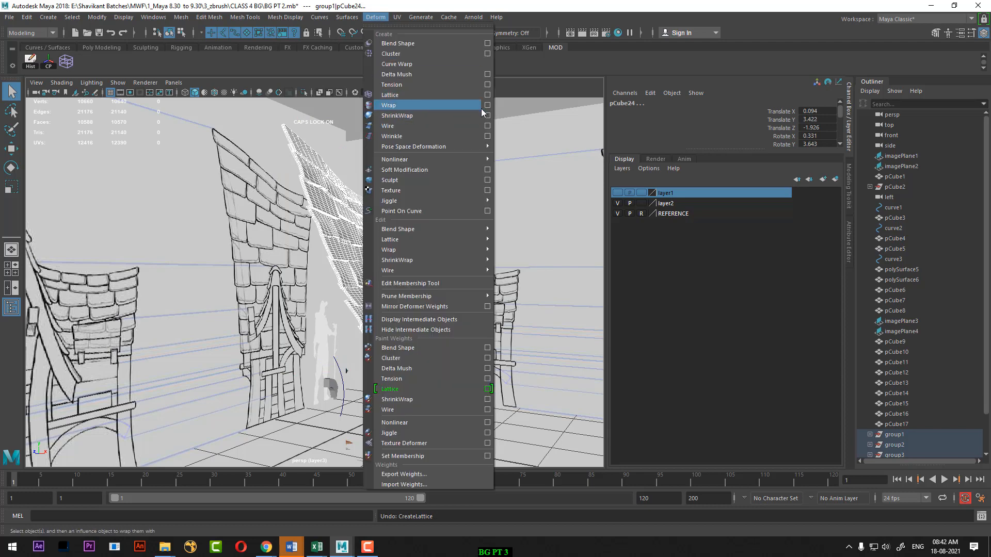
click(489, 96)
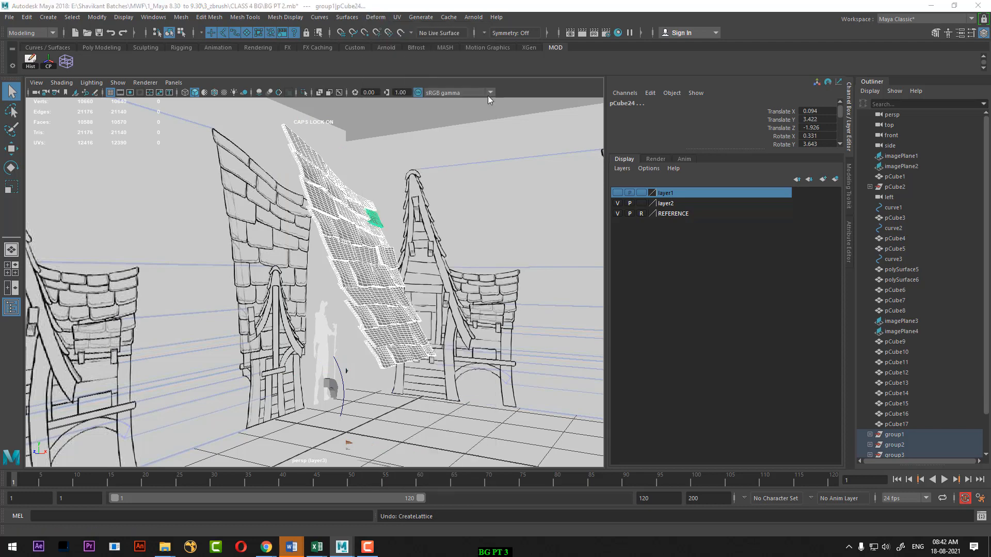
click(520, 125)
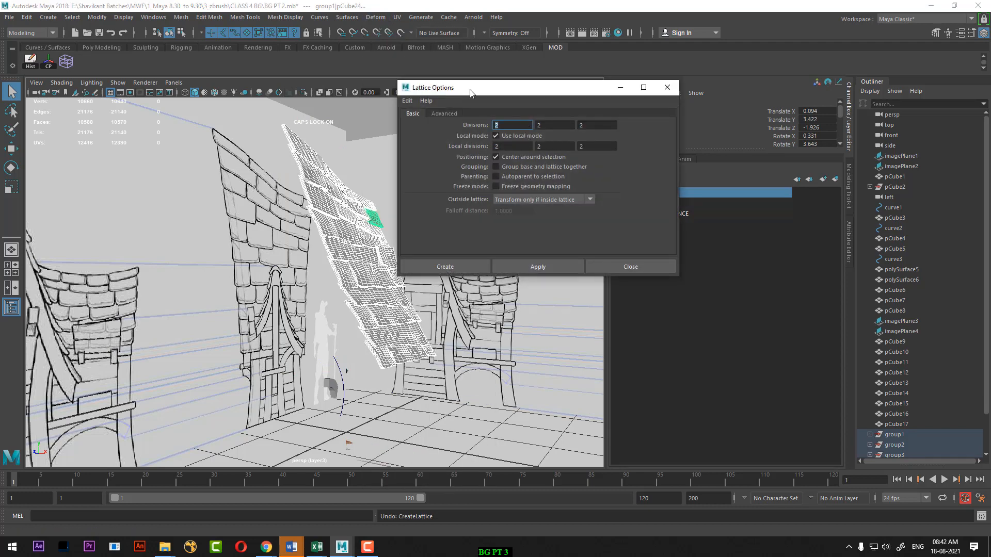
key(Tab)
text(3)
key(Tab)
text(3)
click(453, 263)
alt+drag(457, 285, 508, 309)
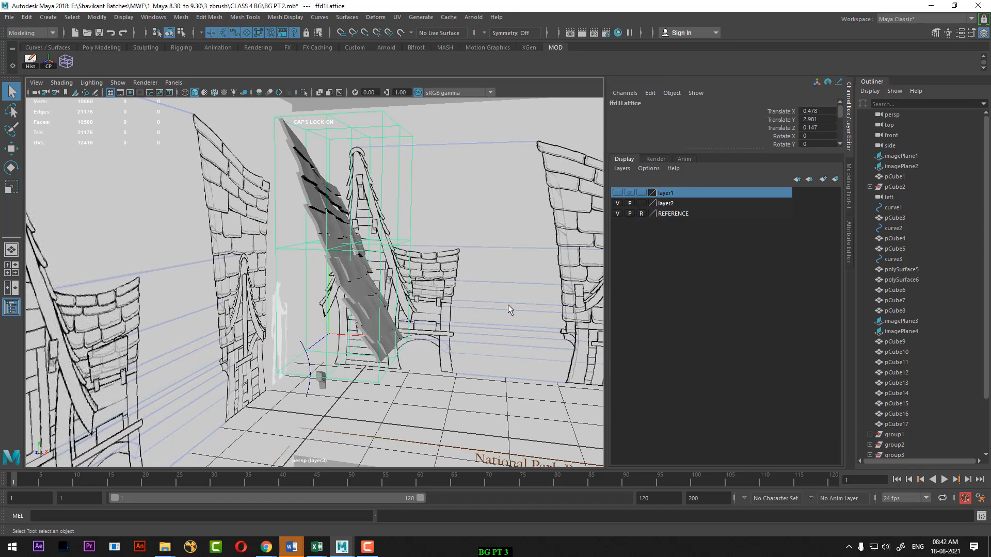
Show layer1 and move the outer middle lattice points to fit the roof tiles to the hut.
click(641, 213)
click(617, 192)
alt+drag(488, 249, 507, 211)
right_drag(507, 211, 509, 182)
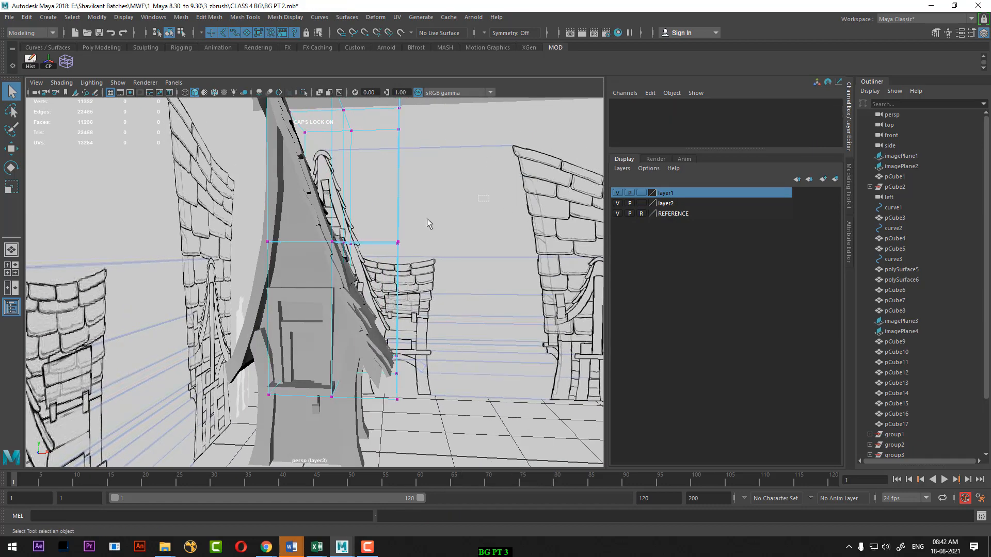
drag(426, 219, 436, 246)
key(w)
middle_drag(441, 241, 447, 242)
Select and adjust the middle row of lattice points along the hut's front face.
alt+drag(447, 242, 289, 242)
drag(243, 209, 433, 305)
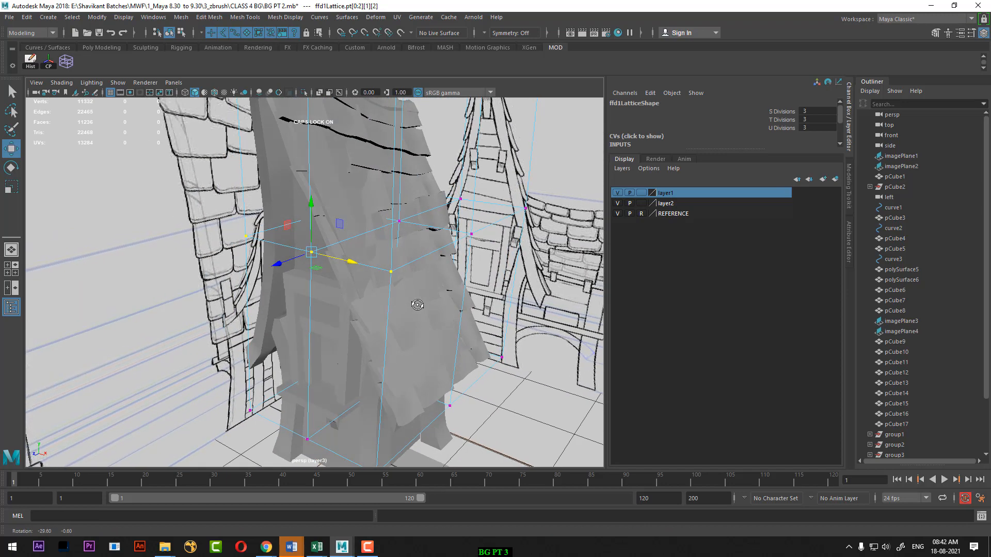
alt+drag(317, 269, 342, 238)
drag(448, 331, 450, 332)
alt+drag(450, 332, 448, 255)
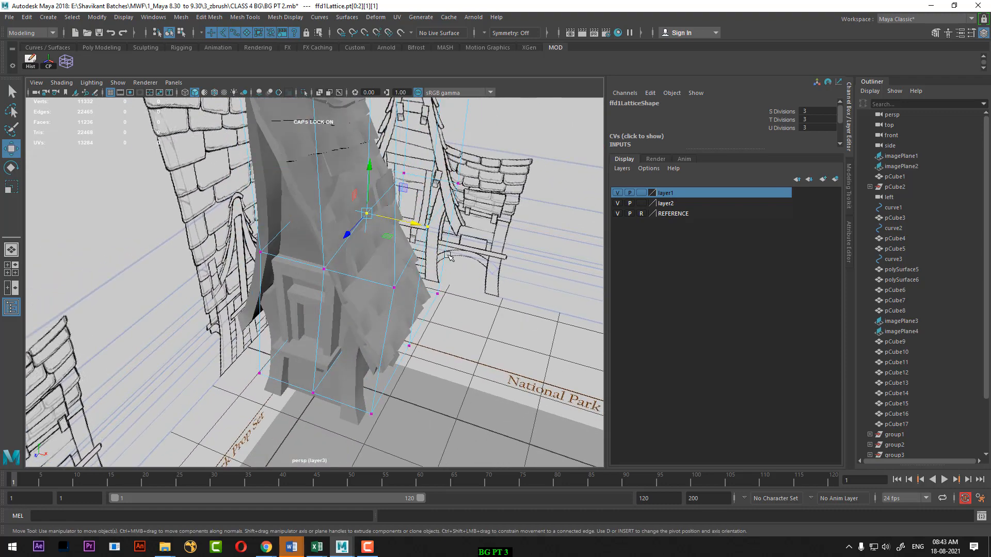
Reposition the middle-height lattice rows so the tiles follow the roof's curve.
drag(420, 226, 249, 219)
drag(335, 286, 336, 286)
alt+drag(336, 286, 331, 256)
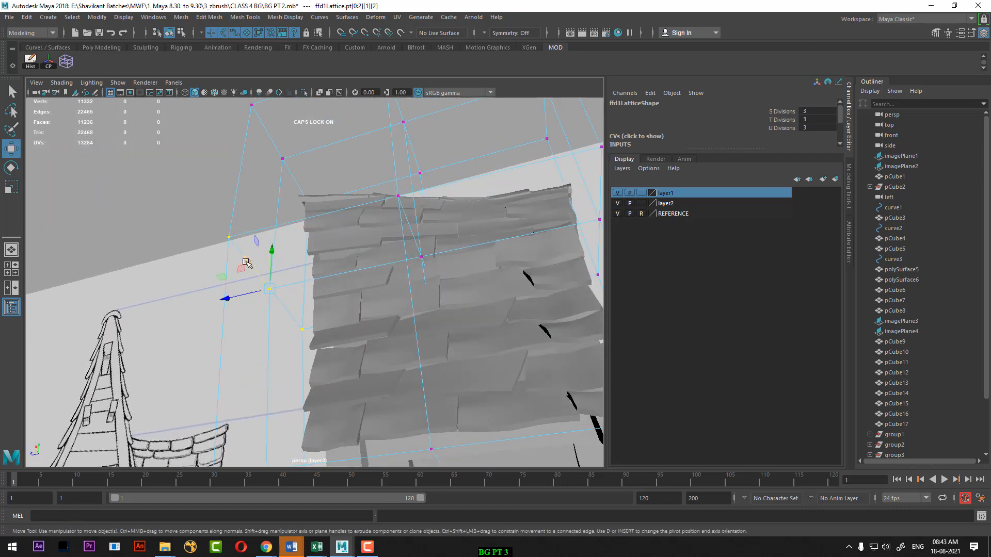
drag(247, 263, 241, 254)
alt+drag(333, 304, 500, 335)
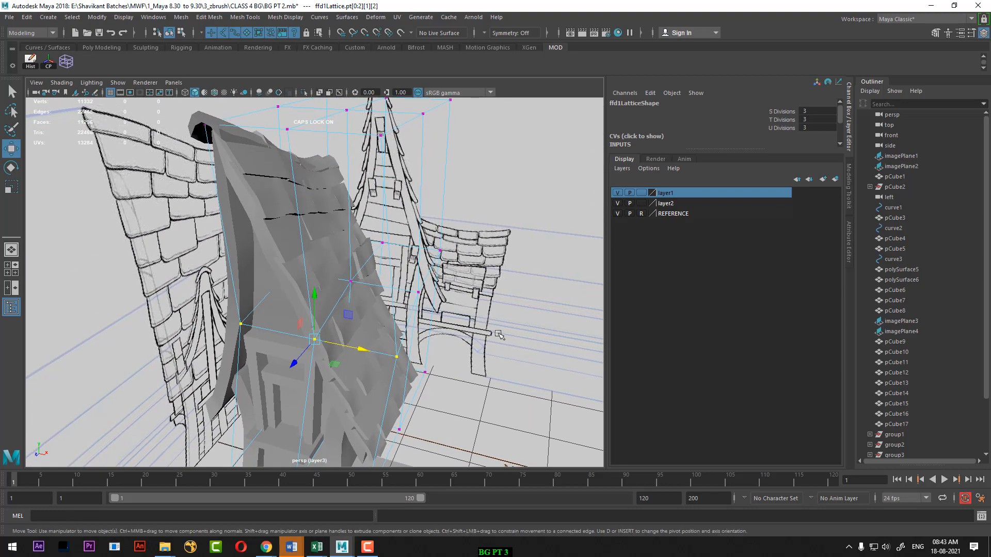
alt+drag(339, 343, 330, 340)
Assign a new Lambert material to the roof's underlying board mesh and set its color to yellow.
click(241, 337)
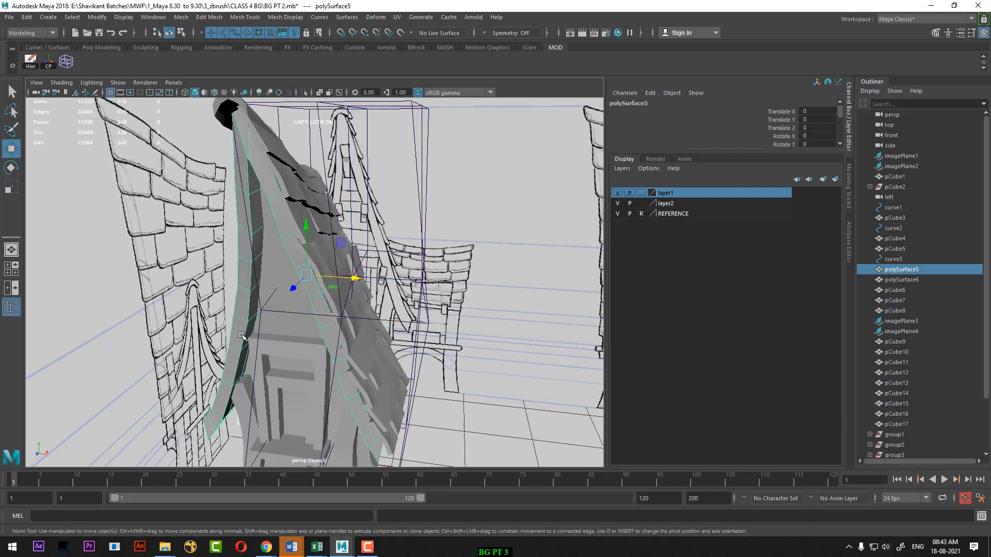
right_drag(239, 332, 317, 473)
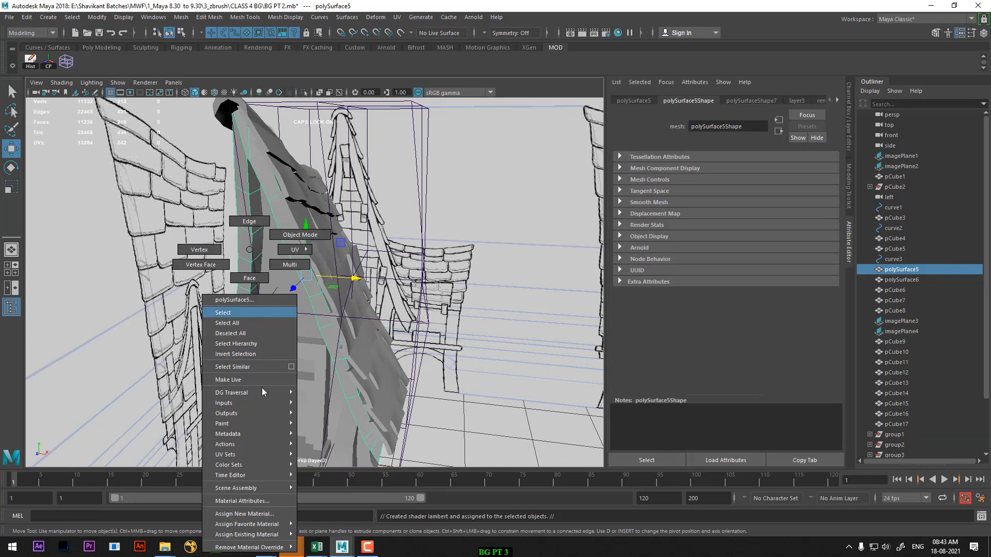
right_drag(249, 307, 274, 504)
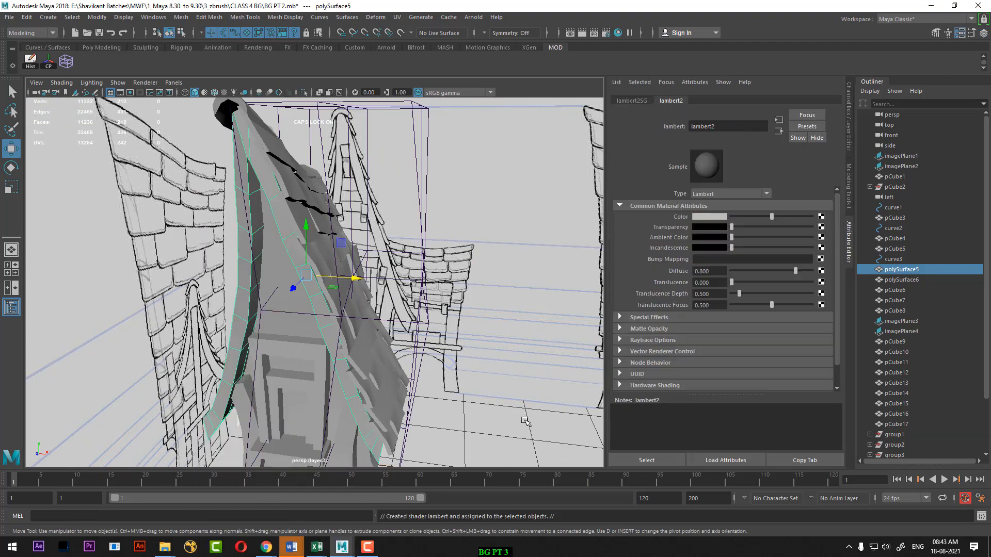
click(713, 212)
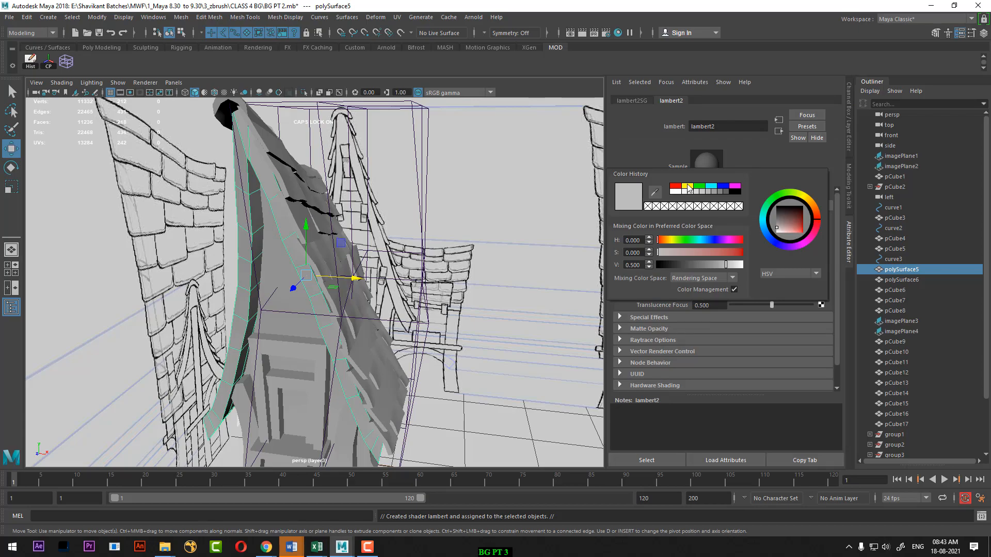
click(685, 186)
click(444, 278)
Select the whole hut and delete its construction history to bake in the lattice deformation.
alt+drag(444, 279, 444, 367)
scroll(444, 367, down, 3)
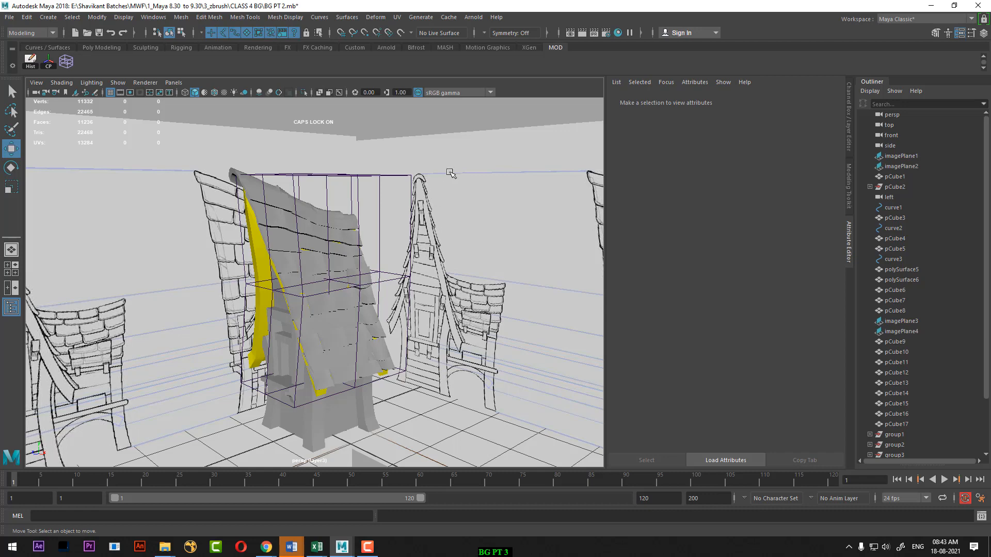
drag(461, 162, 178, 457)
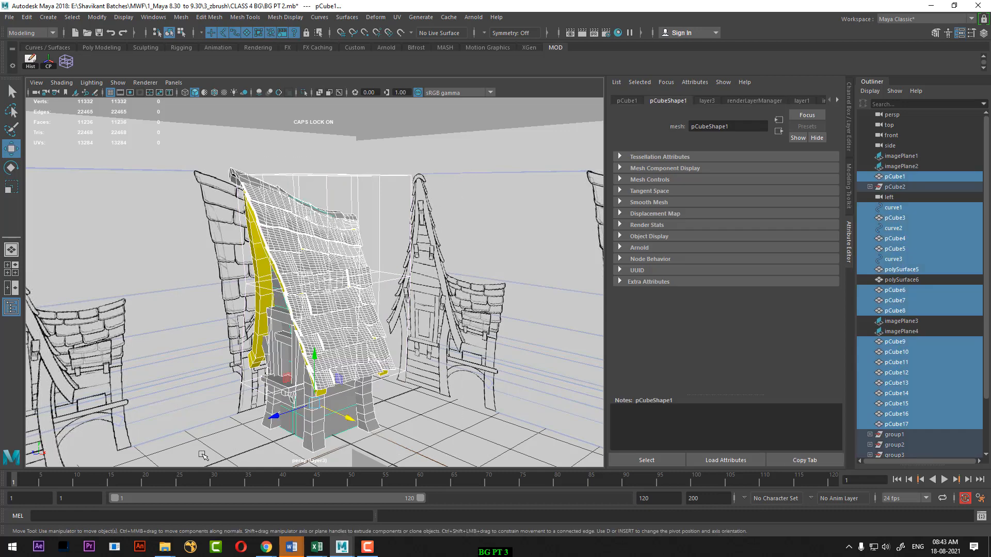
click(27, 17)
mouse_move(112, 143)
click(182, 147)
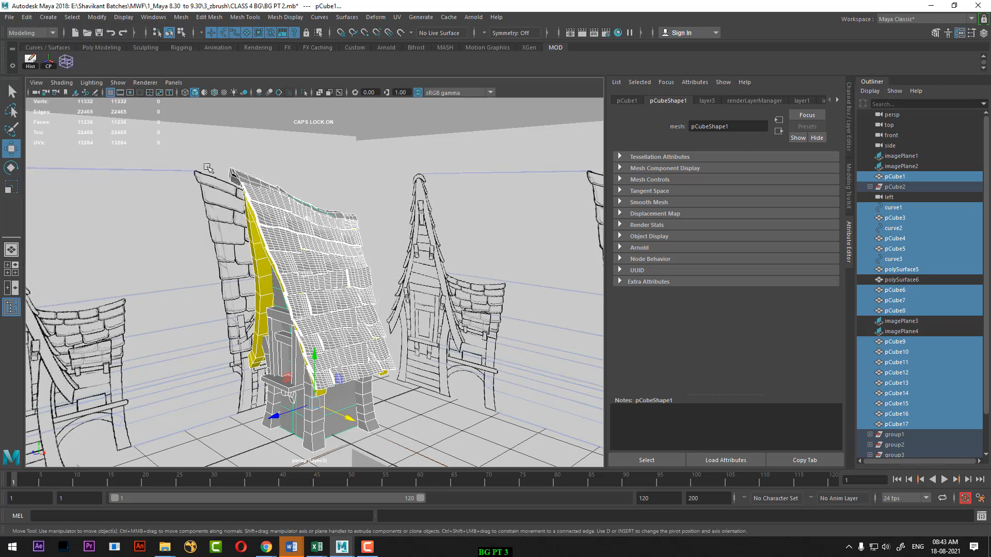
click(461, 322)
Display wireframe over the shaded hut and open the PARK PROP SET.jpg reference image beside it.
scroll(339, 325, up, 6)
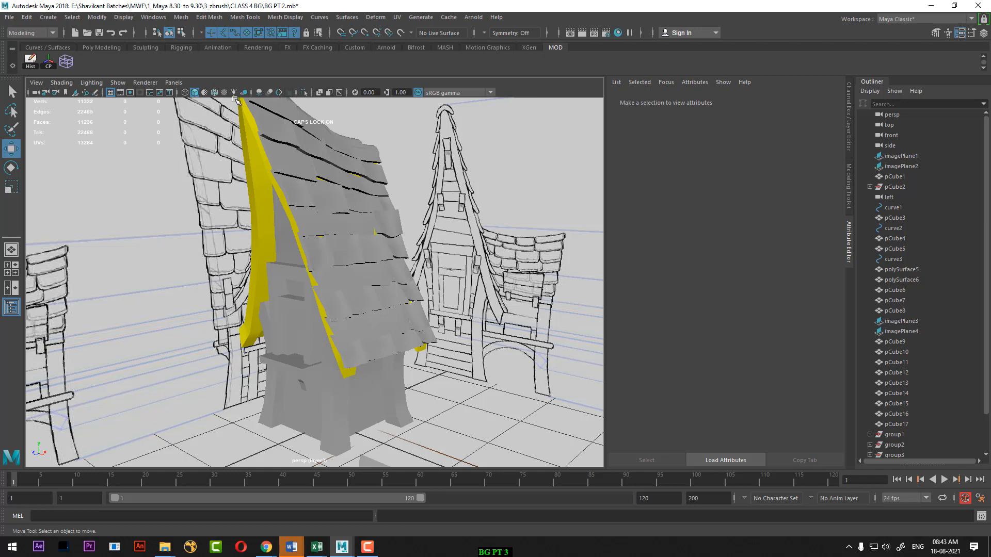
click(215, 93)
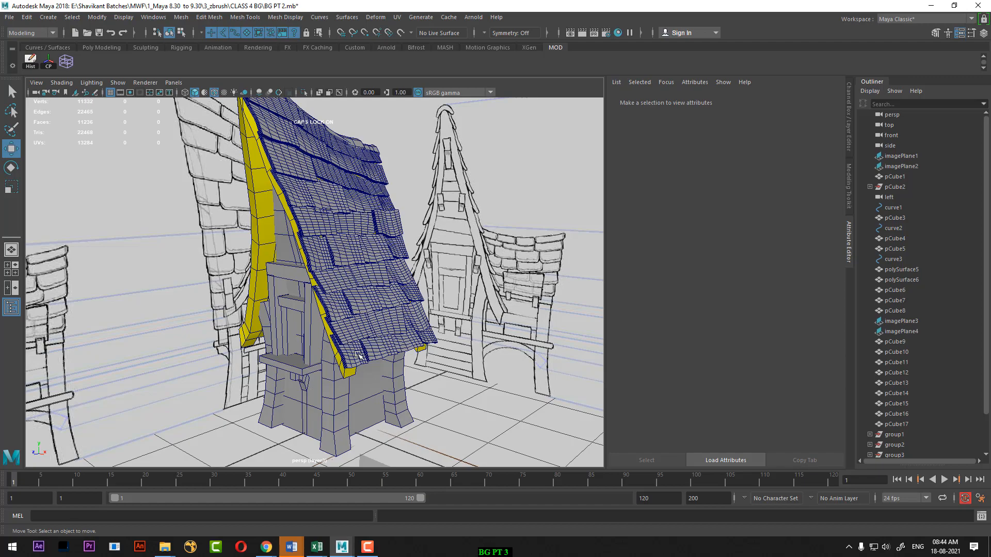
alt+drag(358, 353, 381, 347)
alt+right_drag(380, 347, 313, 332)
alt+drag(313, 332, 294, 361)
alt+right_drag(294, 362, 307, 413)
click(369, 551)
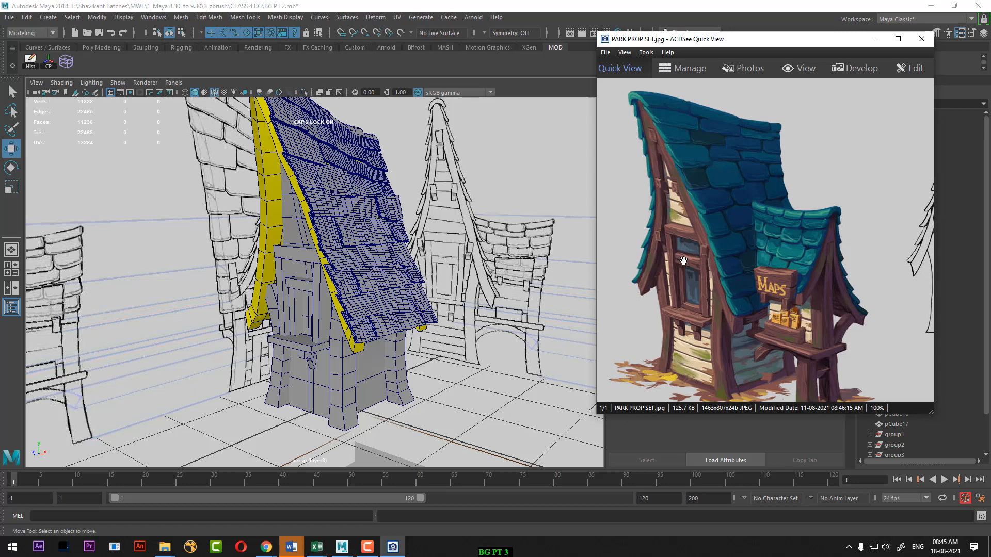
Examine the hut's walls, window frame beams and corner posts from several angles against the reference painting.
click(316, 388)
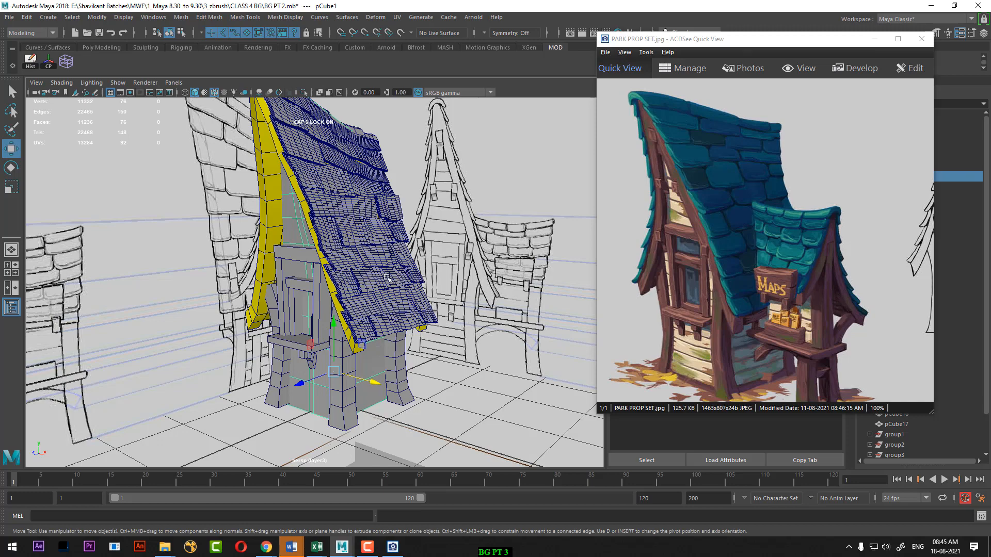
alt+drag(344, 343, 377, 379)
alt+right_drag(378, 379, 391, 392)
alt+middle_drag(391, 392, 396, 344)
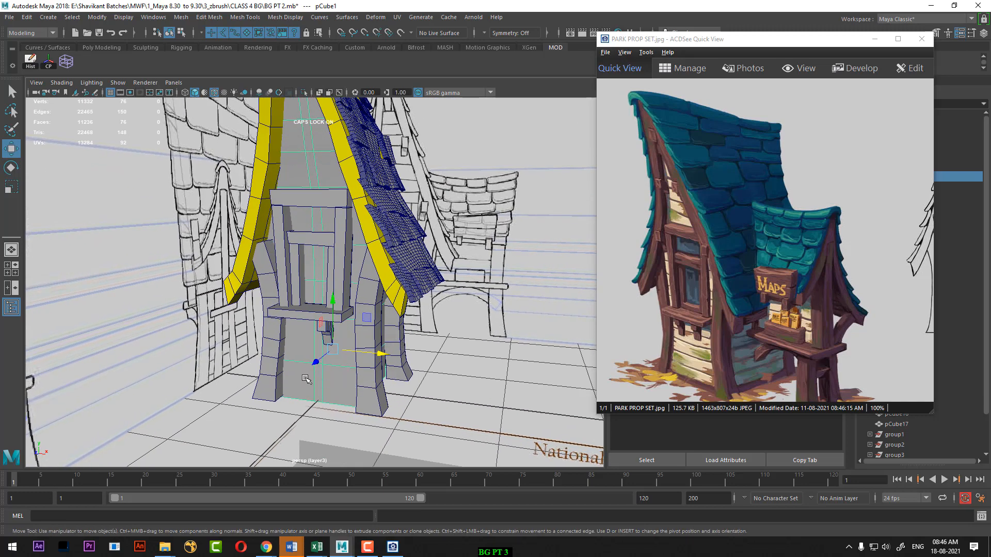
alt+drag(364, 386, 369, 359)
alt+right_drag(368, 359, 405, 379)
alt+drag(405, 380, 369, 371)
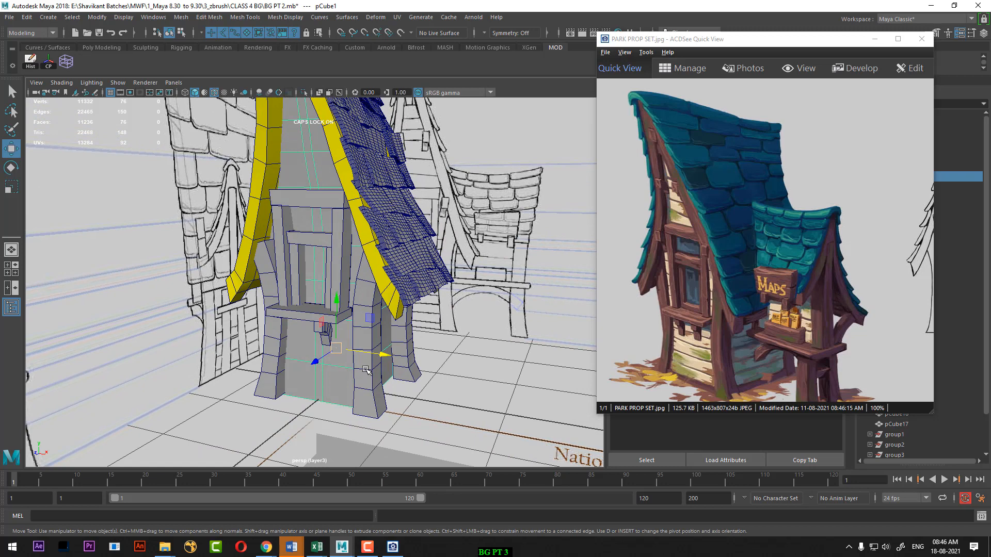
click(297, 209)
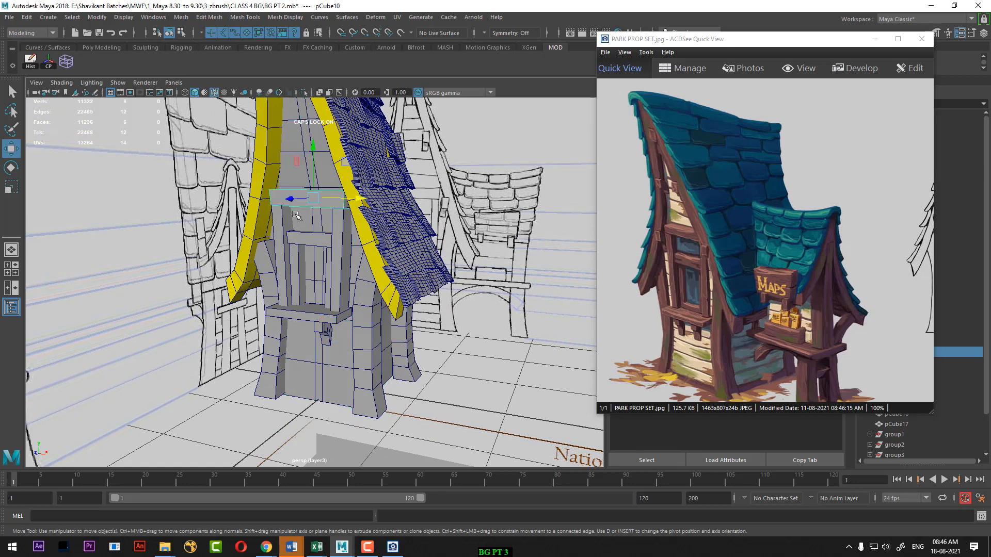
click(334, 249)
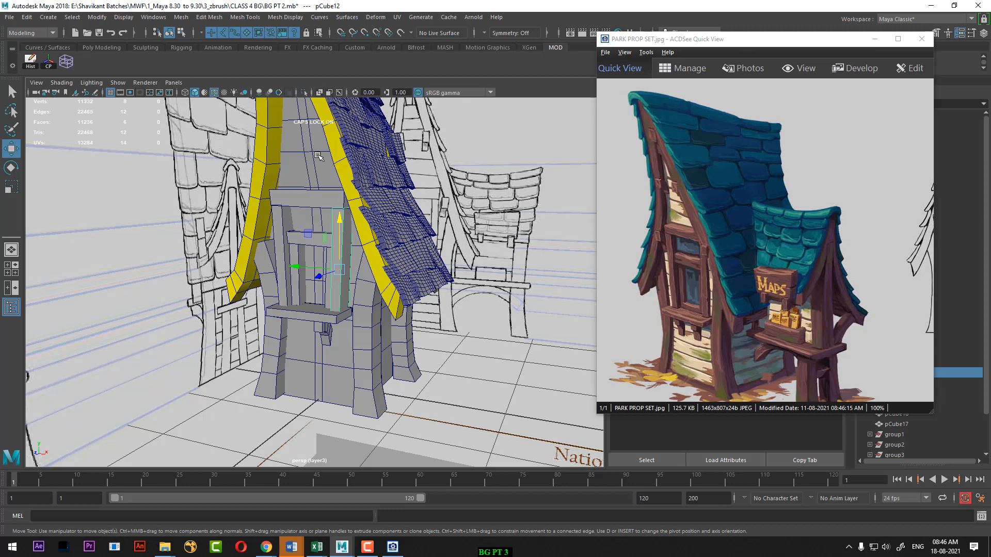
alt+drag(351, 267, 336, 337)
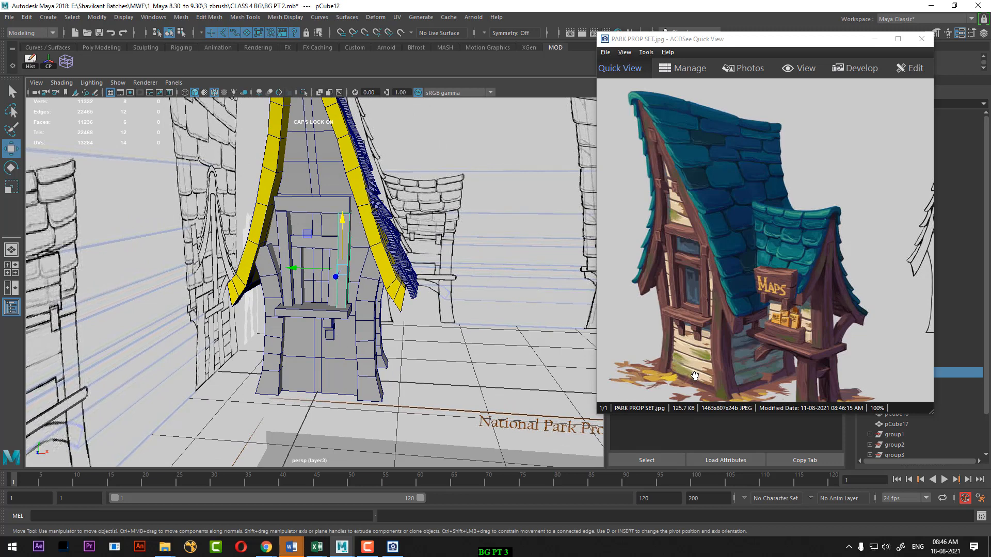
alt+drag(347, 366, 365, 356)
In the front view, create a polygon cube at the hut's base and scale its height to about 0.24.
key(space)
click(365, 382)
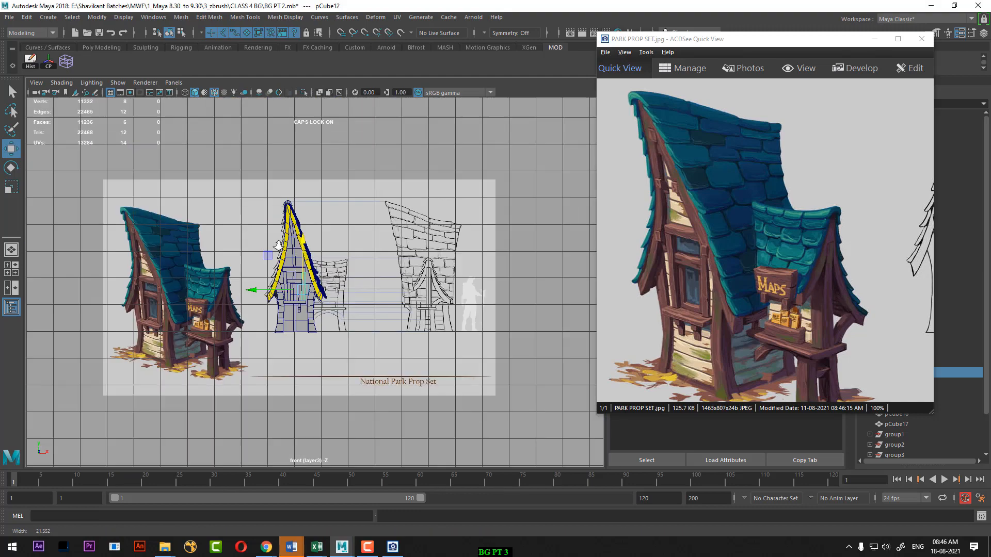
scroll(401, 370, up, 3)
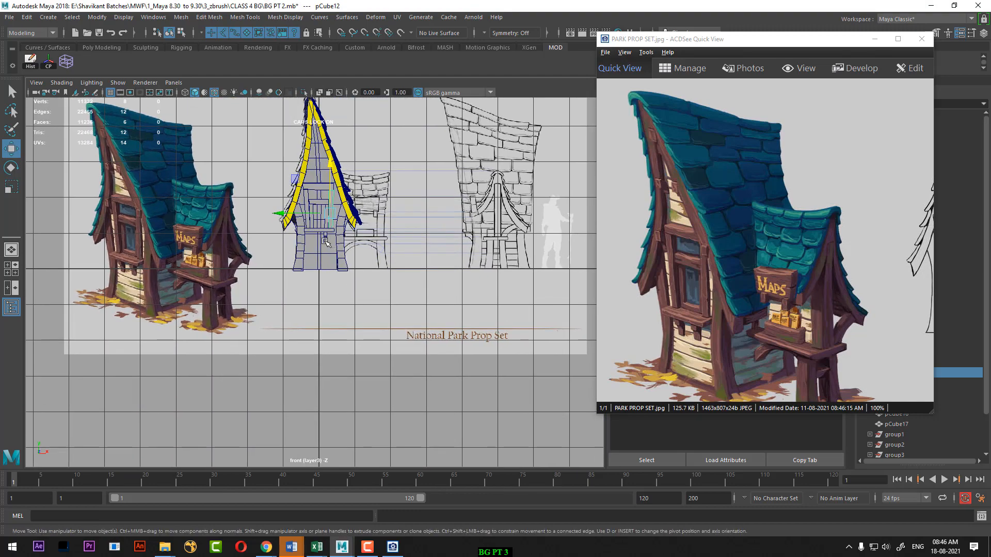
scroll(325, 241, up, 2)
click(328, 387)
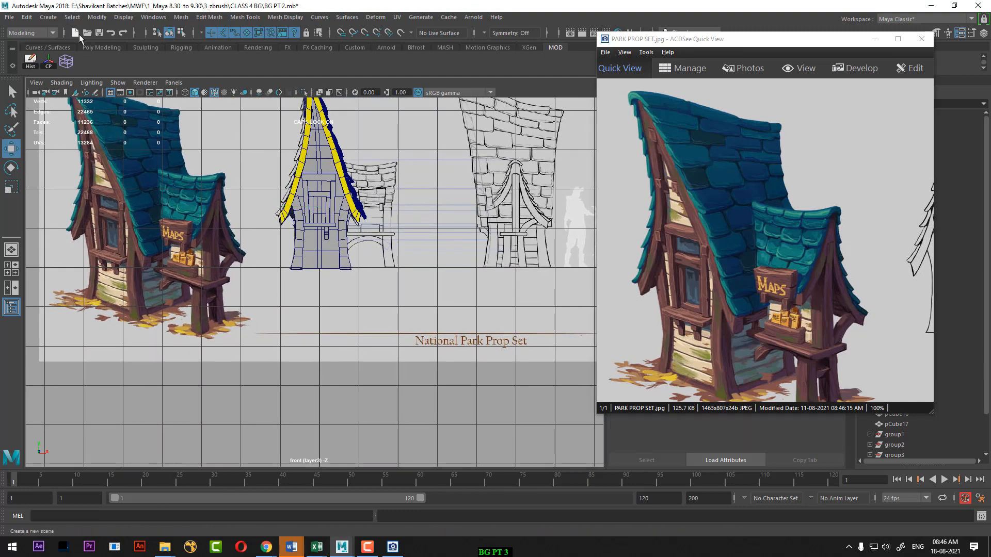
click(52, 45)
click(87, 47)
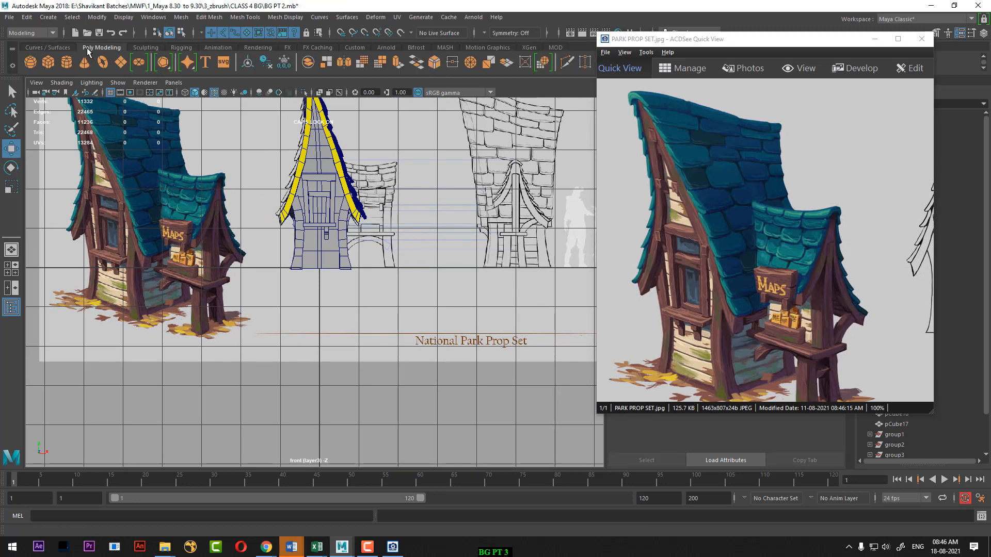
click(48, 61)
scroll(330, 325, up, 3)
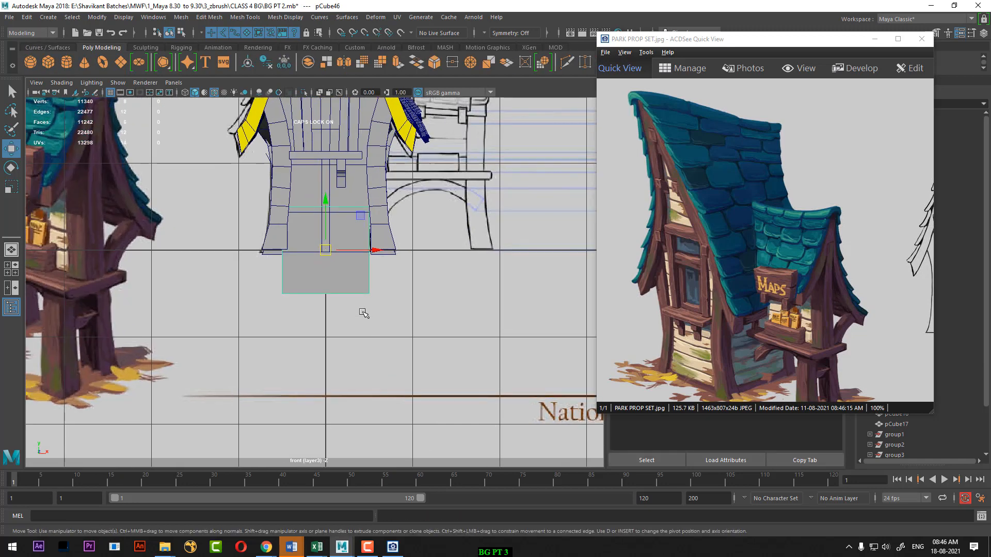
scroll(361, 314, up, 2)
key(r)
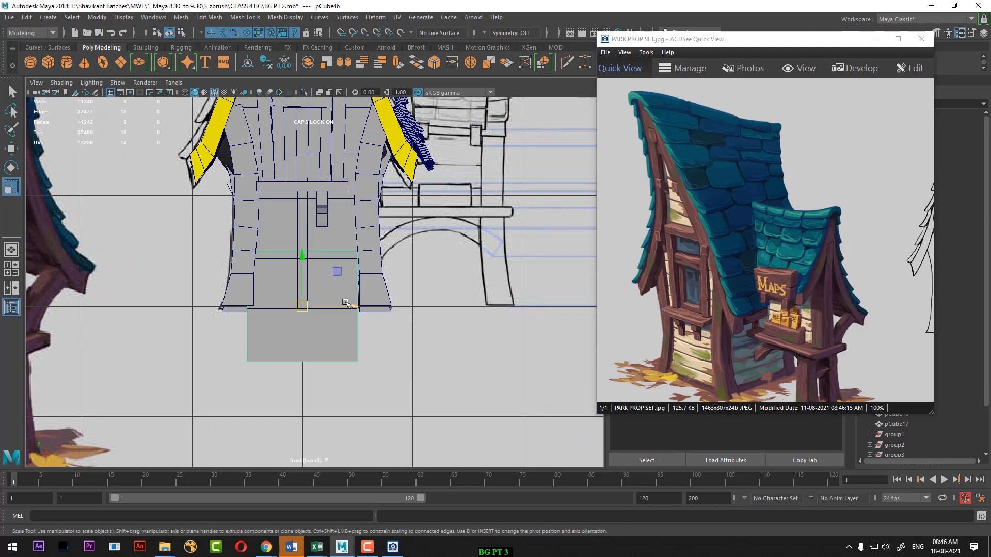
drag(302, 261, 299, 290)
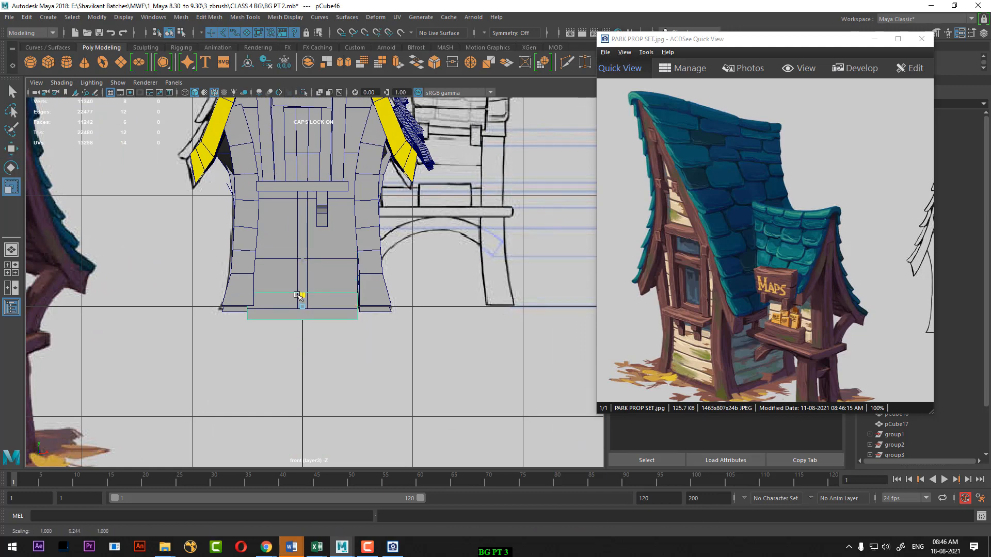
In the side view with wireframe display, narrow the cube's depth to plank thickness and move it to the hut's front wall.
key(space)
click(380, 350)
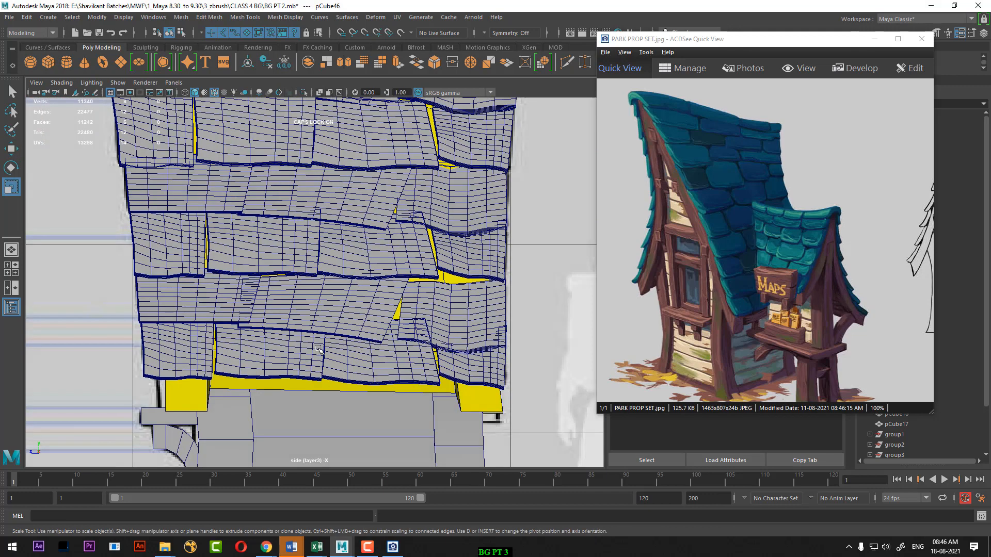
scroll(382, 310, down, 3)
scroll(393, 318, up, 3)
key(4)
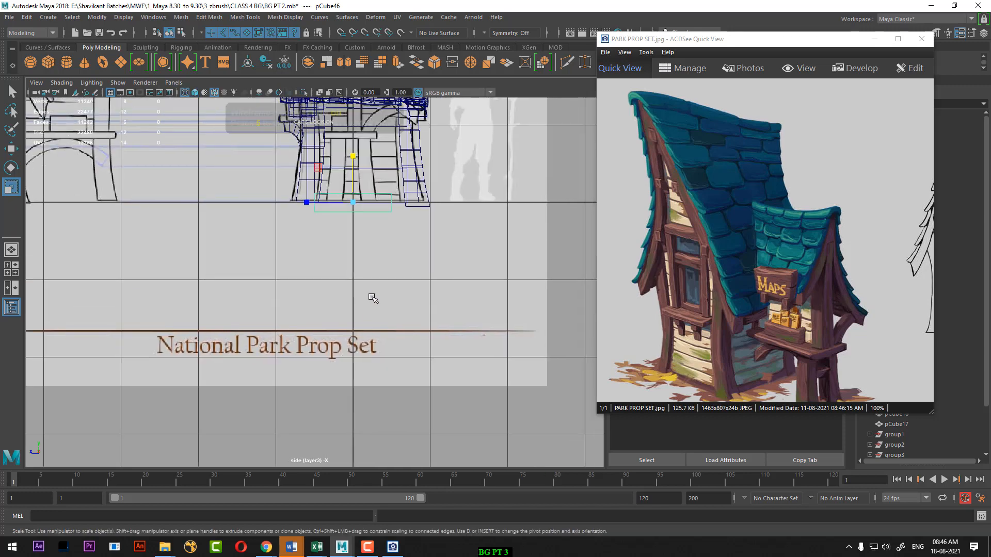
scroll(356, 301, up, 2)
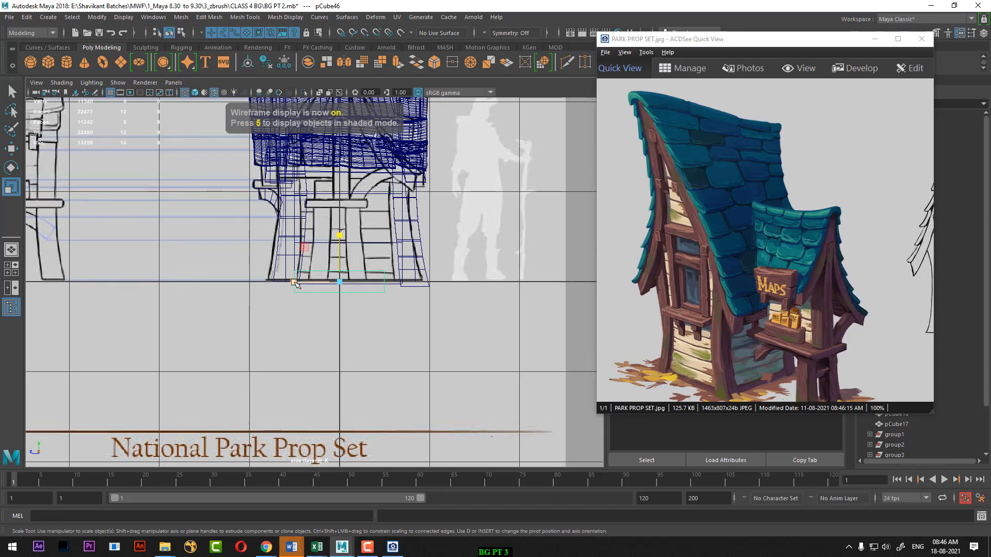
drag(295, 283, 313, 306)
scroll(333, 293, up, 5)
scroll(365, 305, up, 1)
key(w)
scroll(321, 318, down, 6)
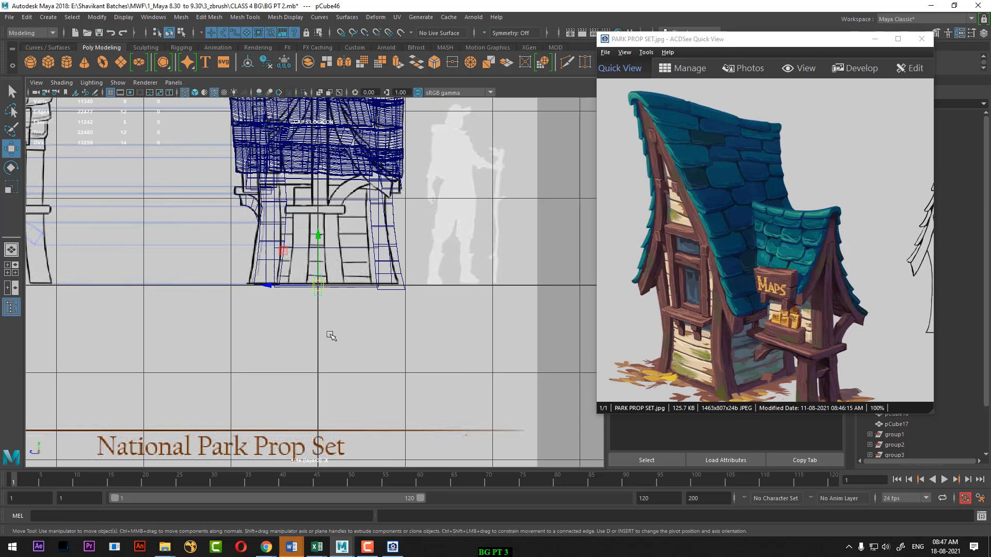
In the front view, align the plank's upper edge with the sketch's lowest plank line and raise its bottom vertices to the hut's base line.
key(space)
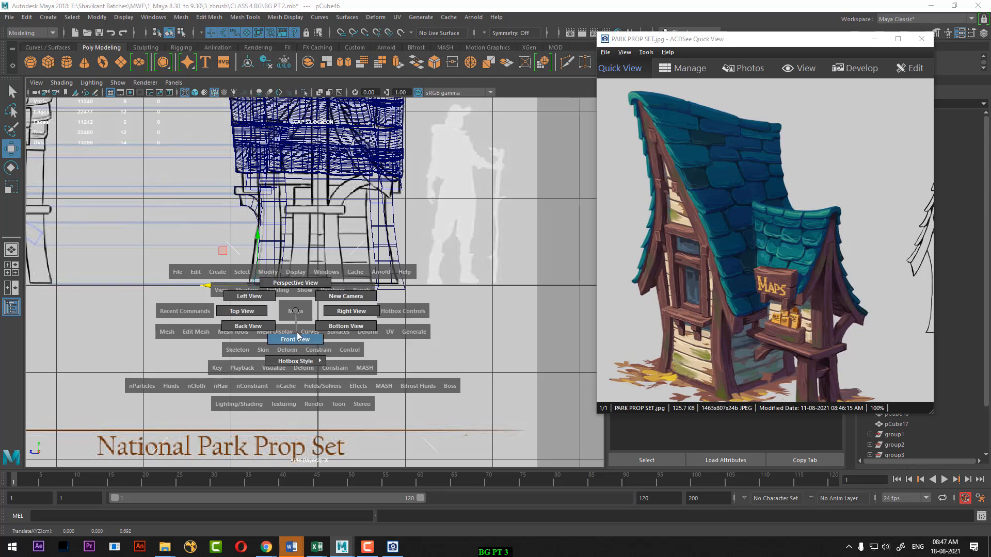
drag(289, 338, 306, 347)
scroll(306, 347, up, 5)
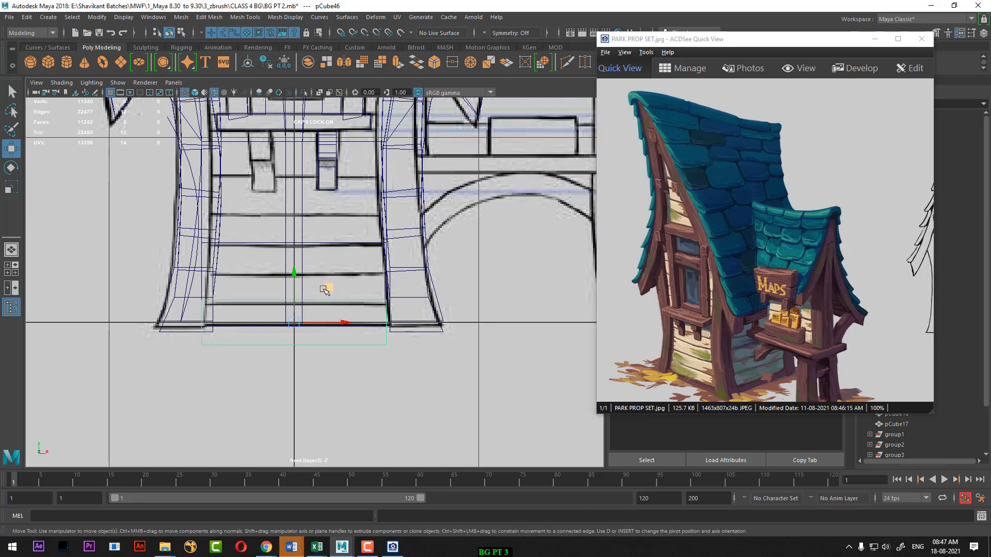
drag(292, 272, 295, 277)
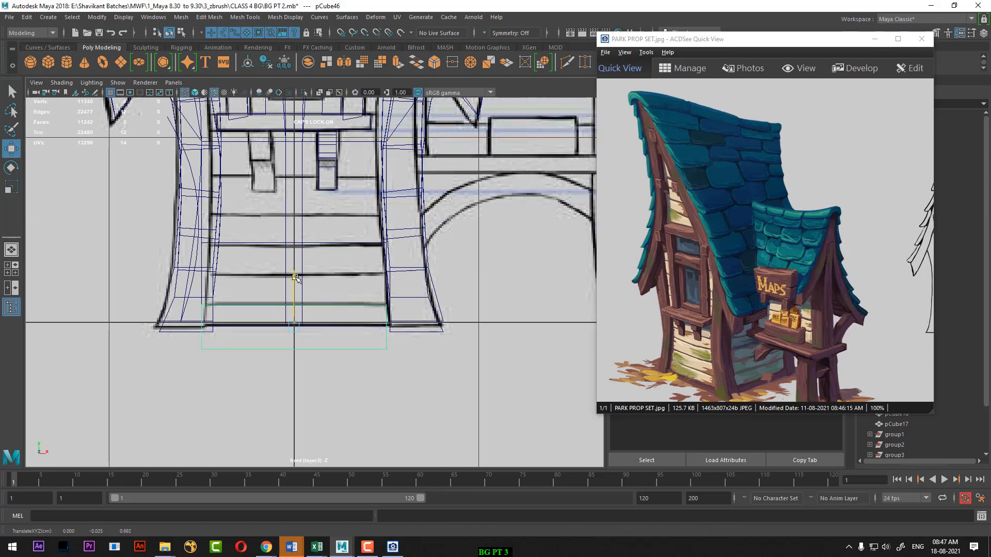
right_drag(290, 265, 232, 258)
drag(449, 345, 115, 391)
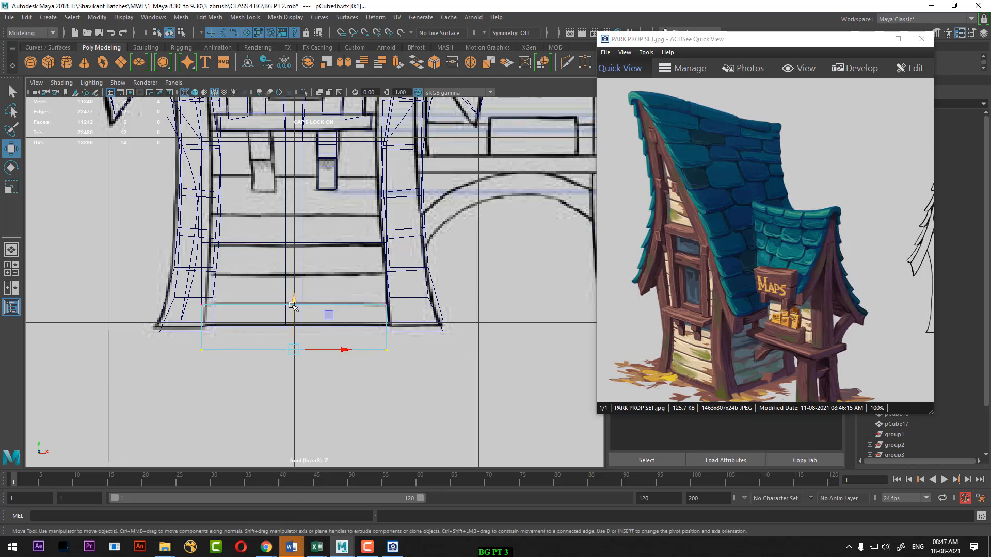
drag(292, 305, 293, 281)
scroll(312, 375, up, 1)
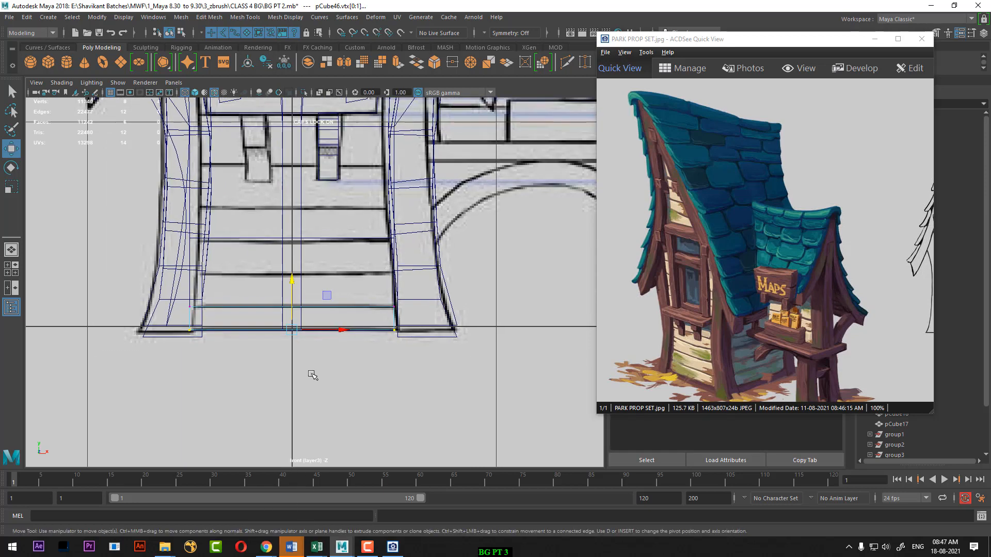
Return to the shaded perspective view, frame the plank in object mode and hide all unselected objects.
key(space)
key(5)
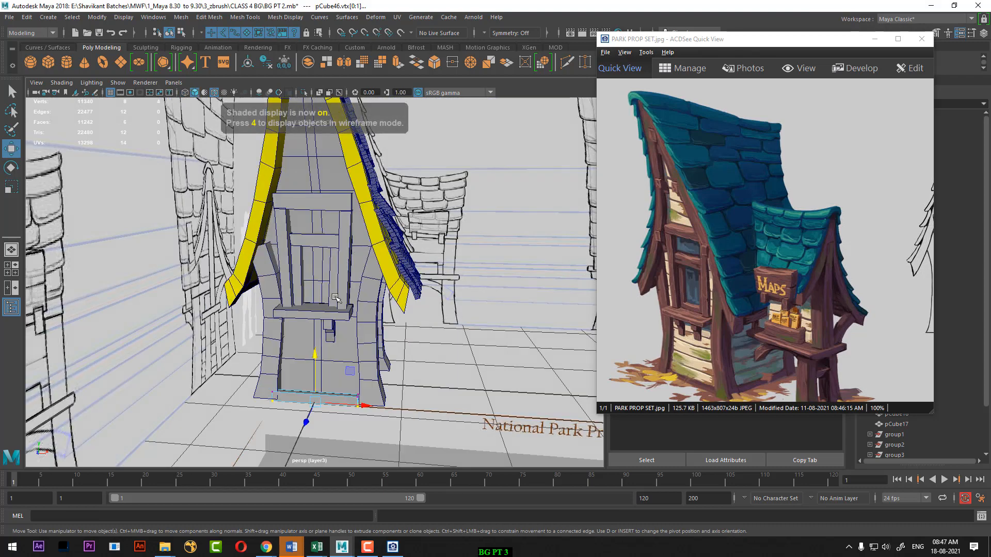
key(f)
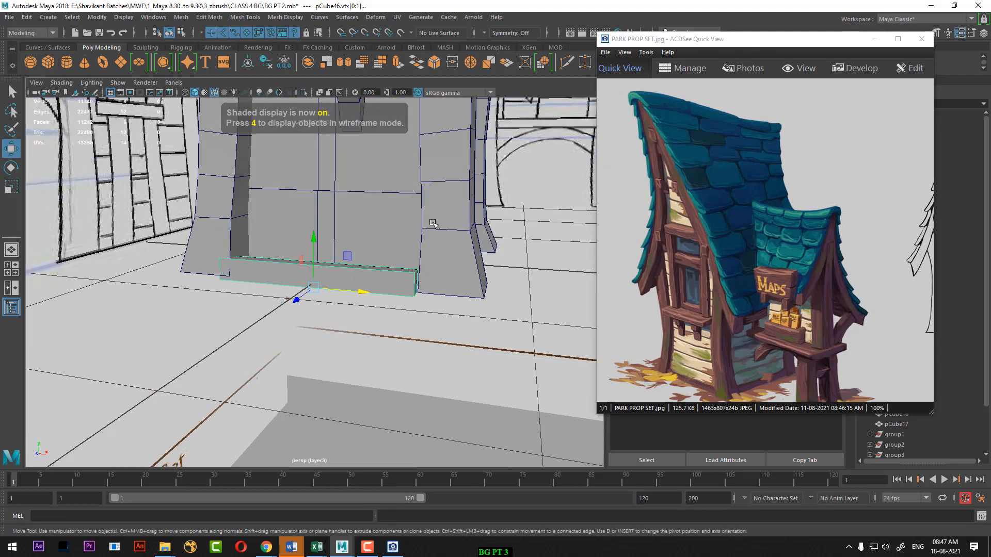
key(F8)
alt+drag(433, 223, 360, 345)
key(alt+h)
Scale the isolated plank thinner along its depth and check its proportions from several angles.
key(r)
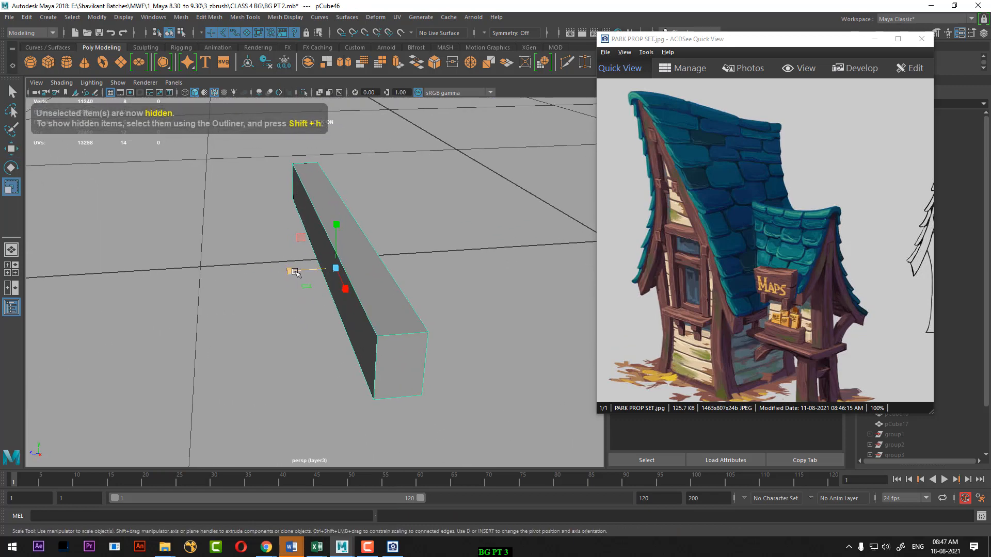
drag(295, 272, 374, 303)
alt+right_drag(373, 303, 354, 332)
alt+middle_drag(354, 332, 371, 342)
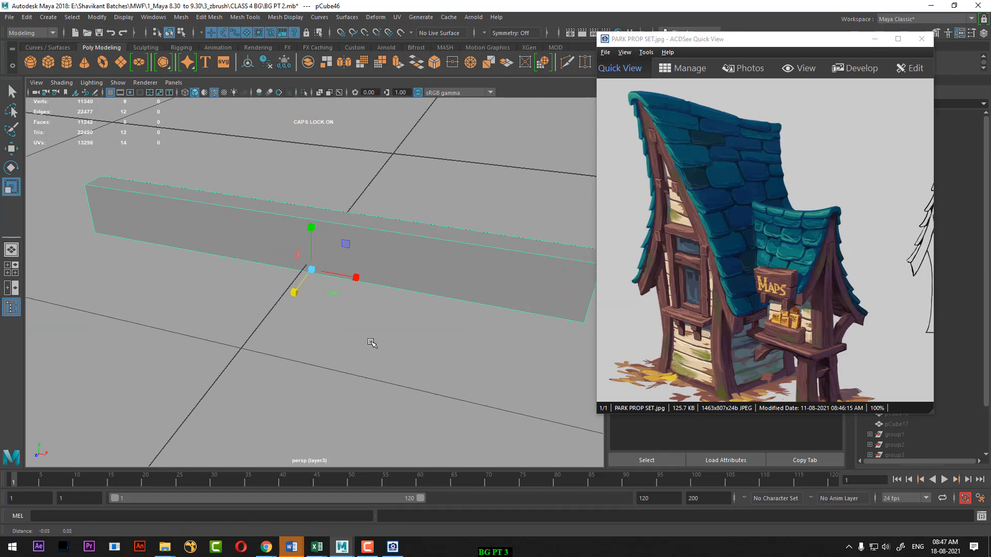
alt+drag(371, 342, 405, 339)
alt+right_drag(405, 339, 338, 345)
alt+middle_drag(338, 345, 401, 349)
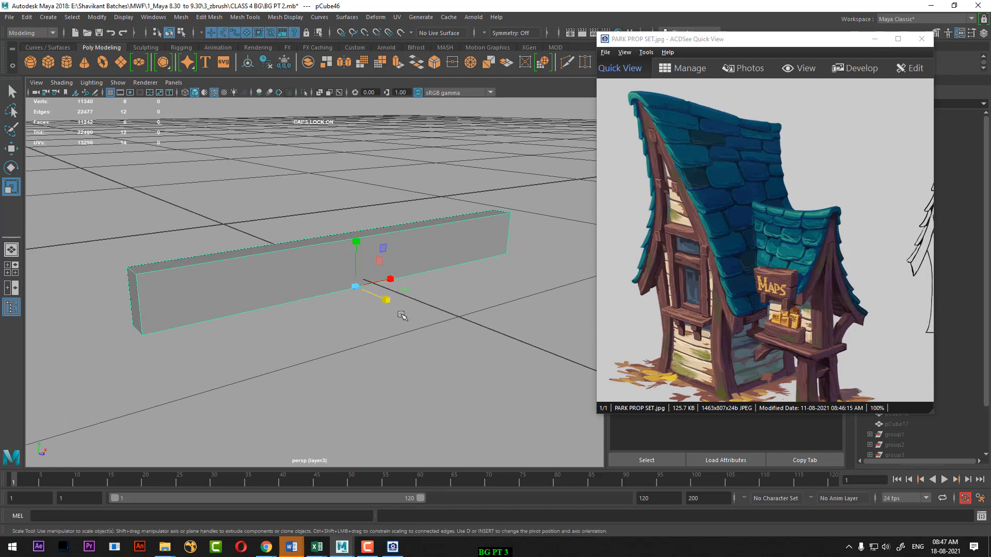
alt+middle_drag(402, 232, 407, 241)
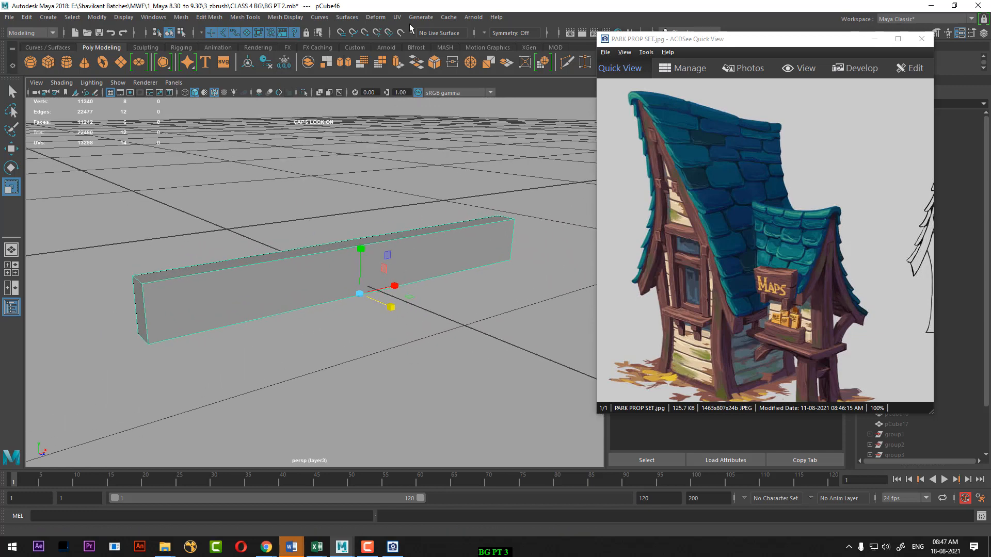
Open the Add Divisions options for the plank and move the reference image window clear of the dialog.
click(292, 18)
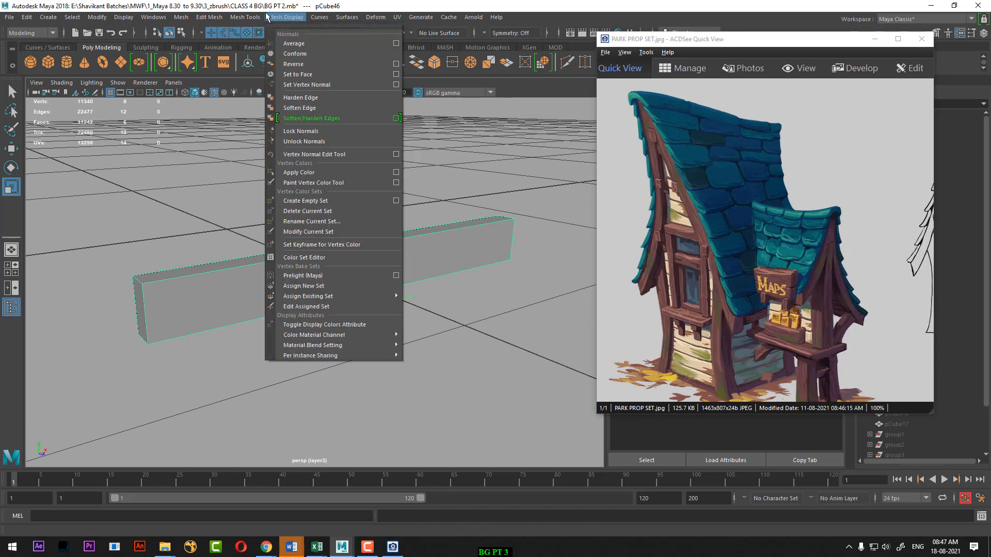
click(287, 18)
click(291, 19)
mouse_move(248, 22)
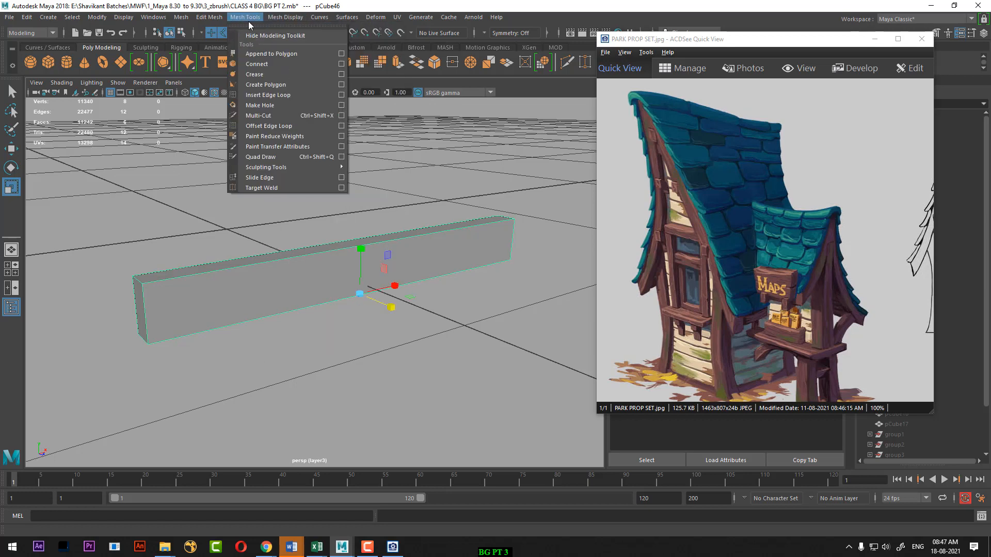
mouse_move(212, 20)
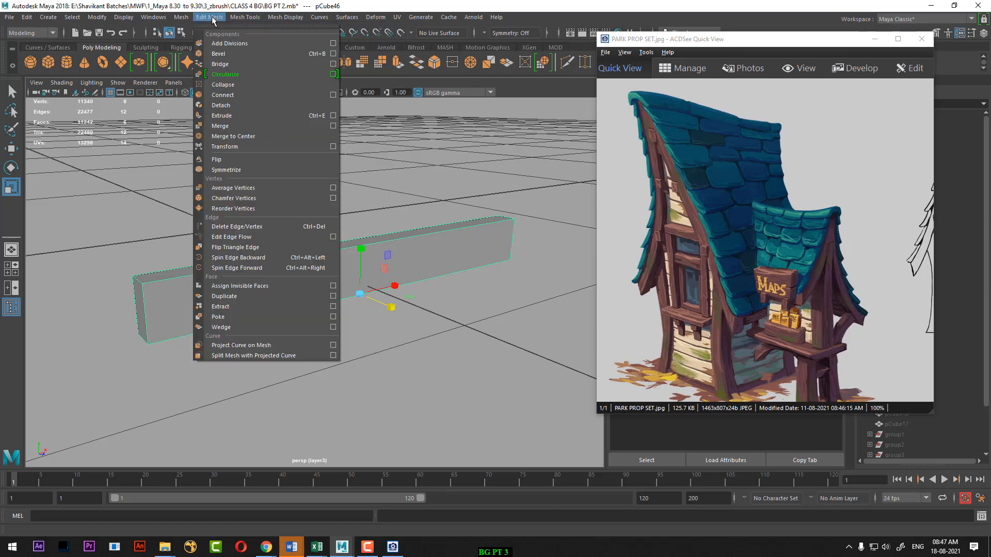
click(333, 43)
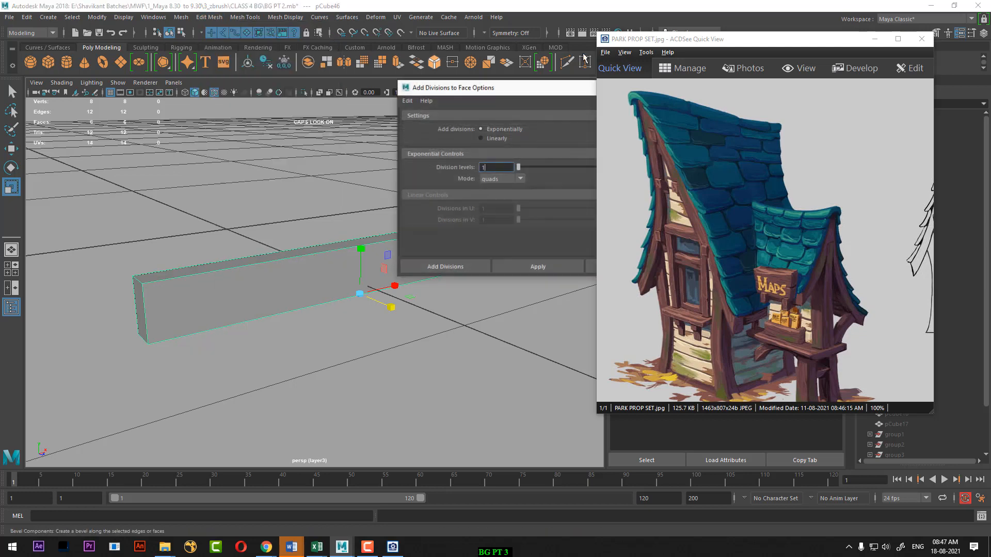
drag(788, 42, 845, 102)
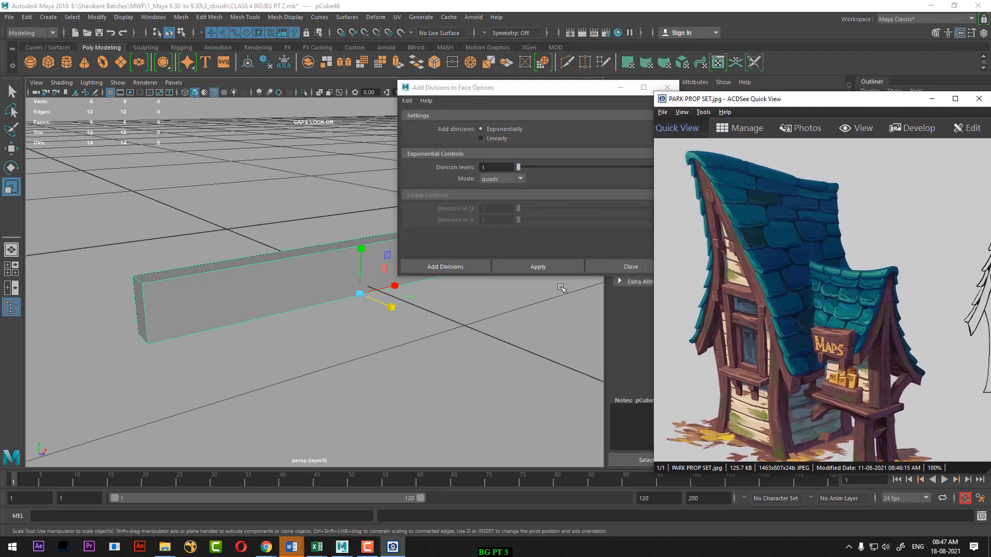
Try adding face divisions to the plank at division level 1 in quads mode, and undo them.
click(557, 267)
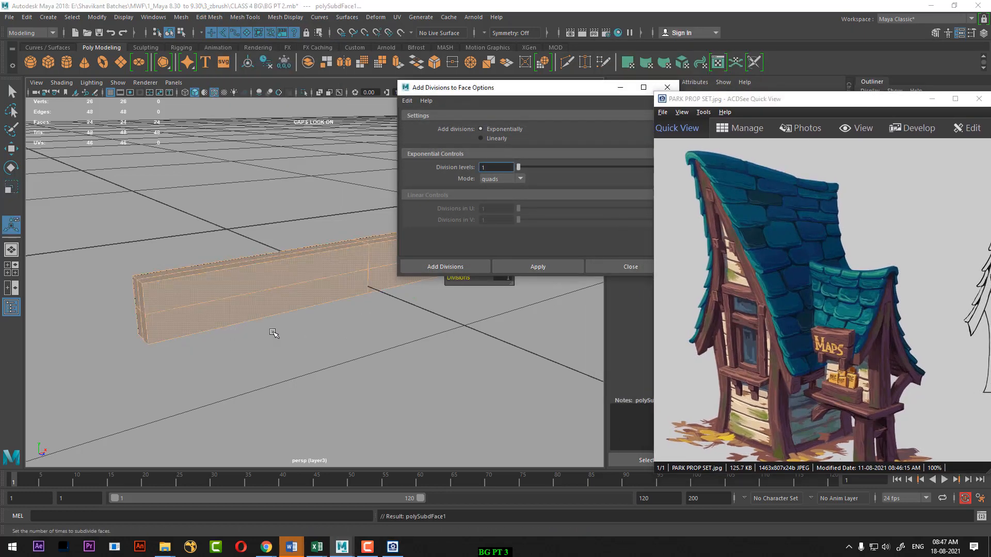
scroll(247, 332, up, 5)
key(ctrl+z)
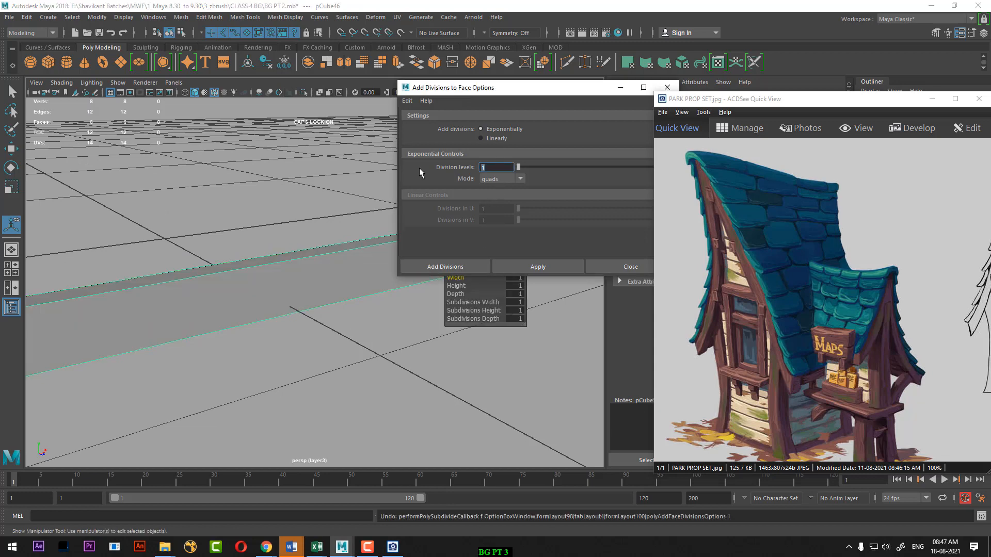
Try face divisions at level 5 on the plank, inspect the grid on its long sides and end, and undo them.
click(551, 268)
scroll(259, 356, down, 5)
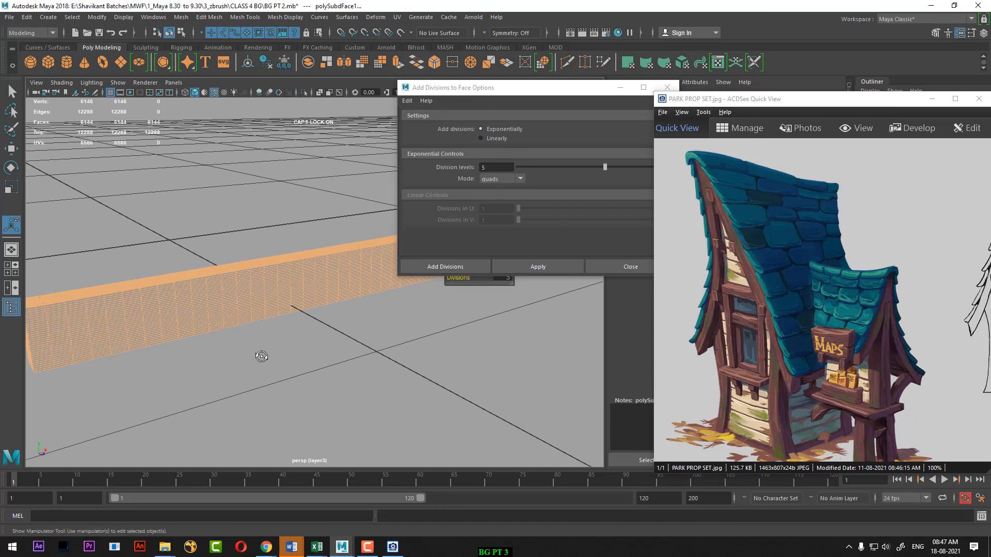
scroll(308, 350, up, 3)
scroll(338, 381, up, 3)
alt+middle_drag(281, 389, 325, 373)
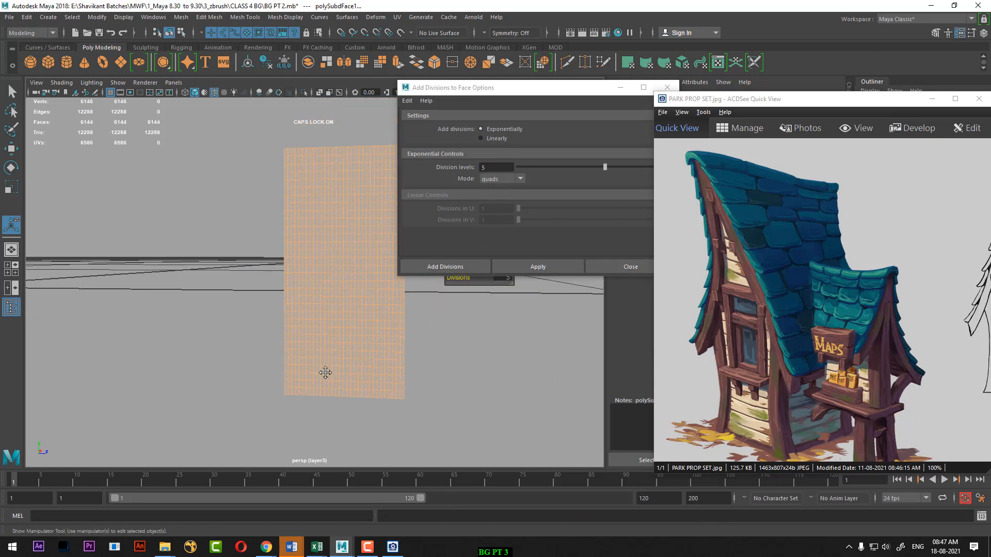
alt+middle_drag(313, 324, 262, 331)
alt+drag(262, 331, 334, 392)
click(300, 381)
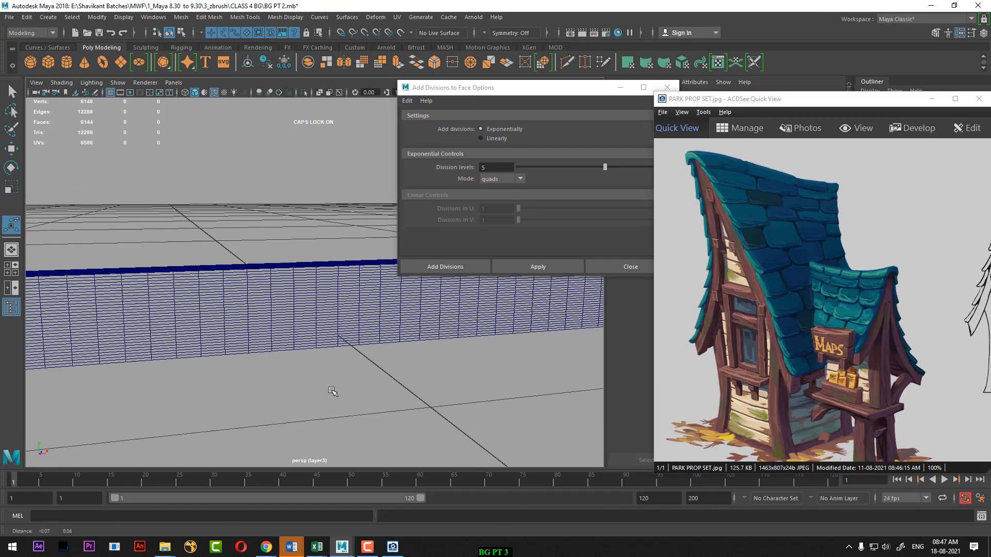
alt+drag(304, 334, 345, 364)
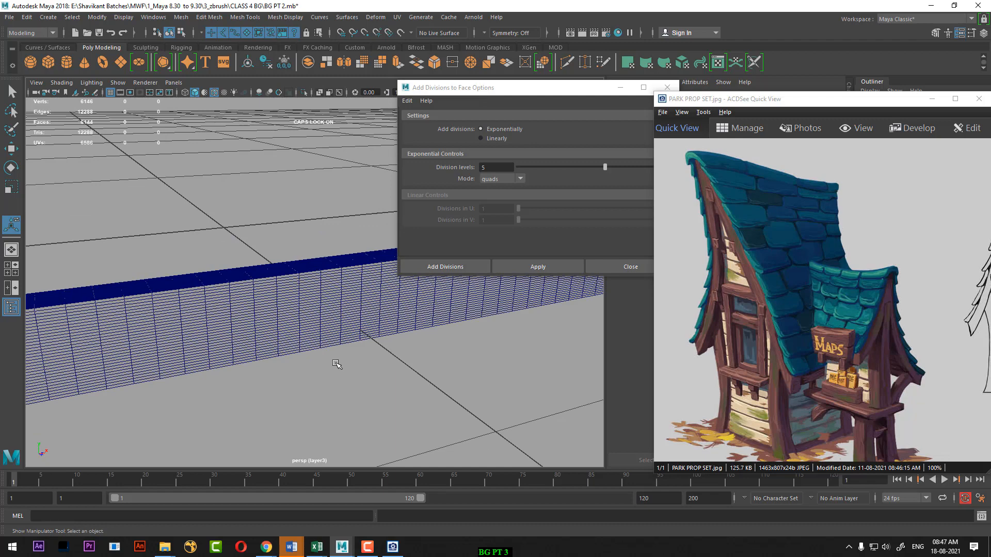
alt+drag(202, 336, 230, 306)
alt+middle_drag(230, 306, 165, 289)
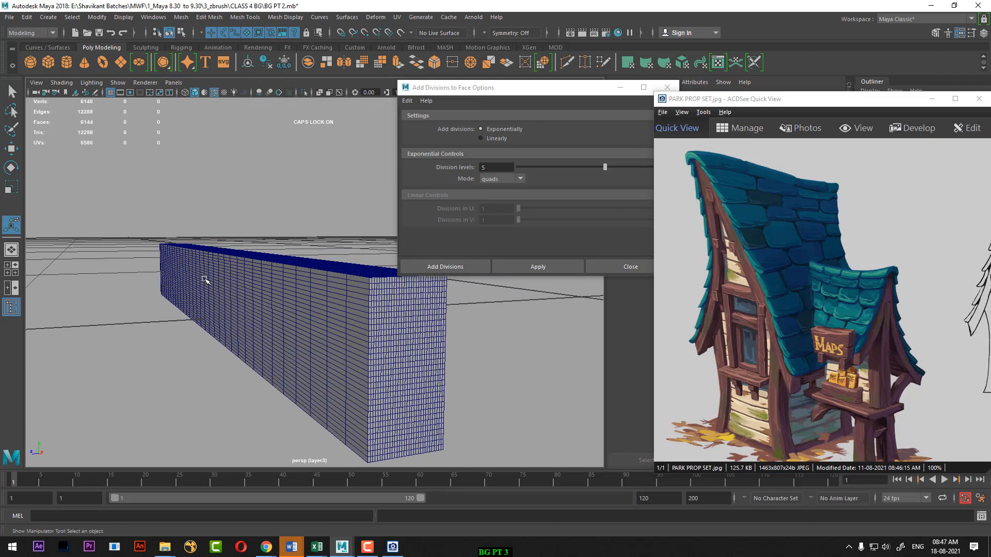
key(ctrl+z)
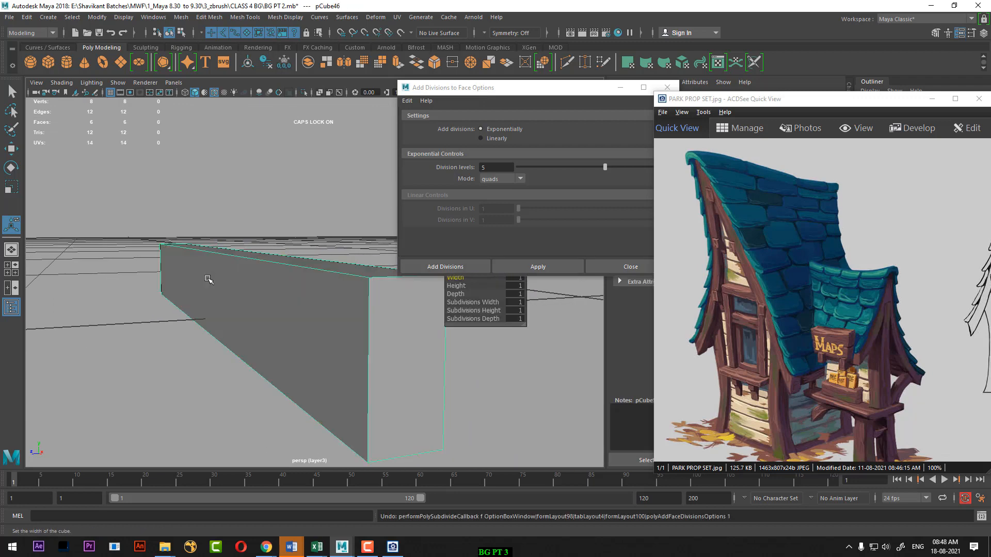
Reapply the level 5 quad divisions to the plank, view its end face closely, and undo them again.
alt+drag(209, 279, 199, 332)
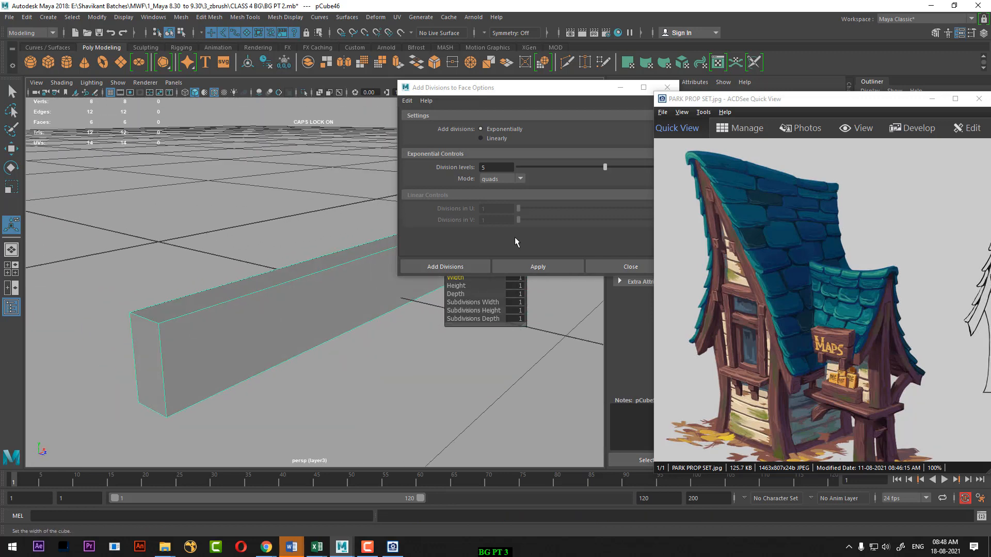
click(546, 266)
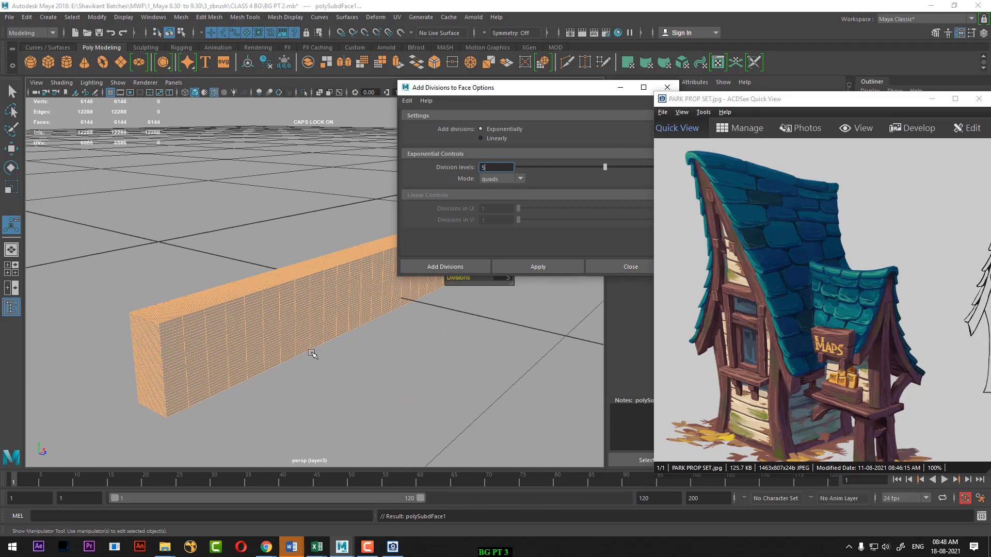
alt+right_drag(309, 350, 279, 405)
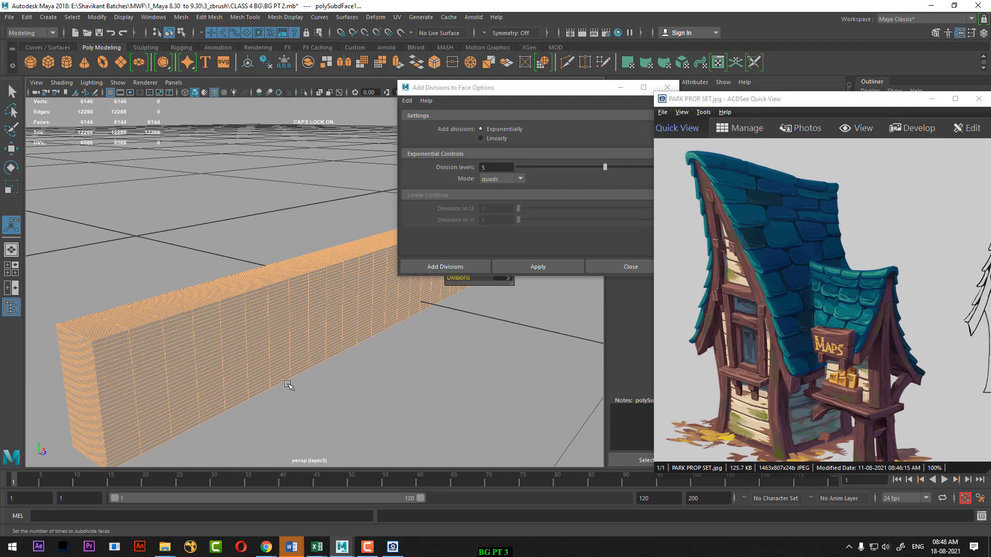
key(ctrl+z)
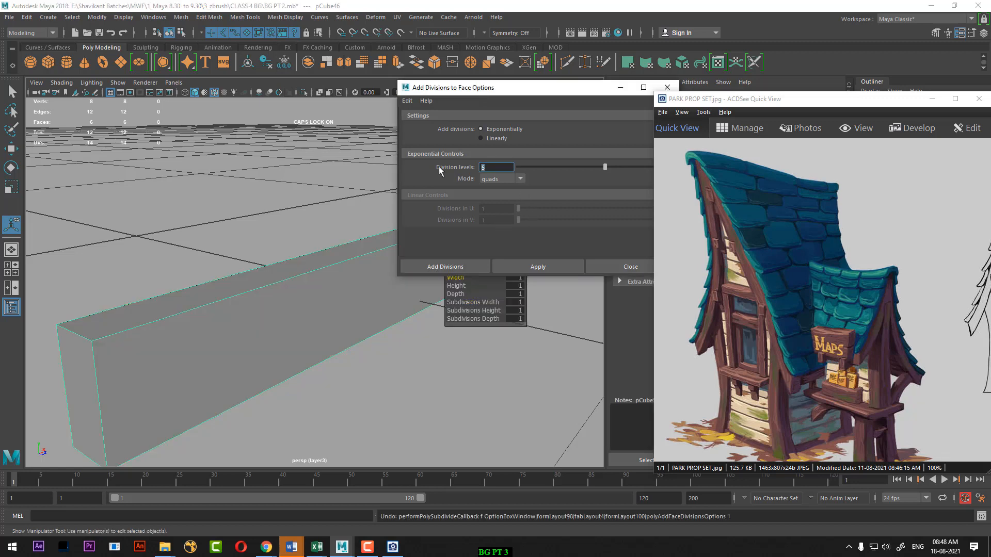
Subdivide the plank's faces with division level 8 and switch the mesh to edge selection.
text(8)
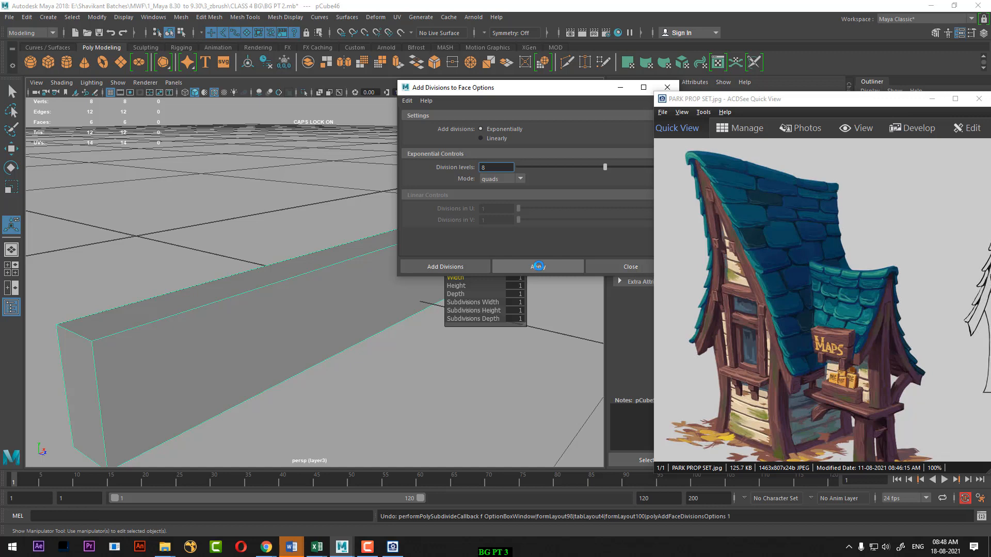
scroll(229, 337, up, 3)
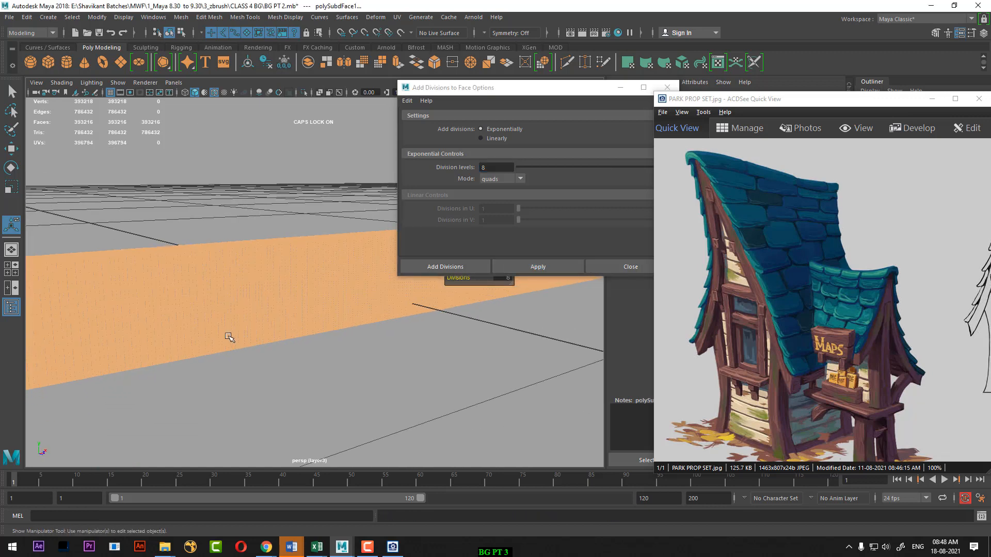
key(q)
right_drag(239, 250, 261, 182)
alt+drag(200, 281, 215, 260)
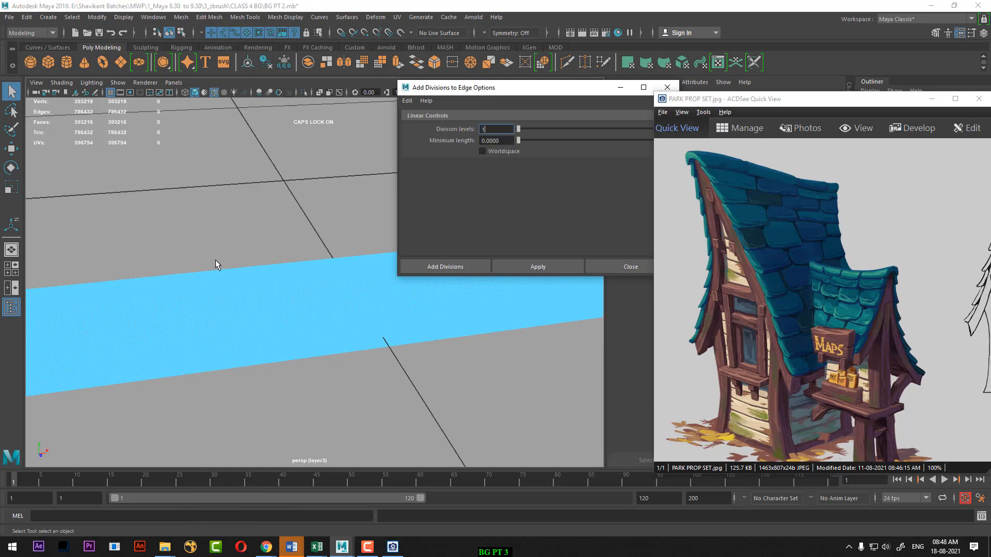
Undo the level 8 face divisions so the plank is a plain box again, and close the Add Divisions to Edge options.
right_drag(216, 283, 278, 199)
click(277, 199)
alt+right_drag(246, 312, 269, 351)
key(ctrl+z)
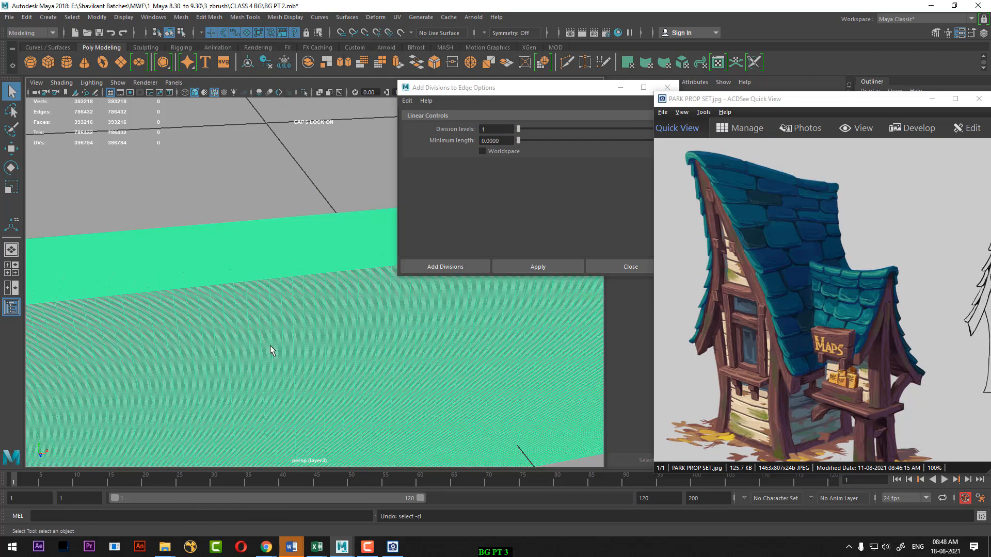
key(ctrl+z)
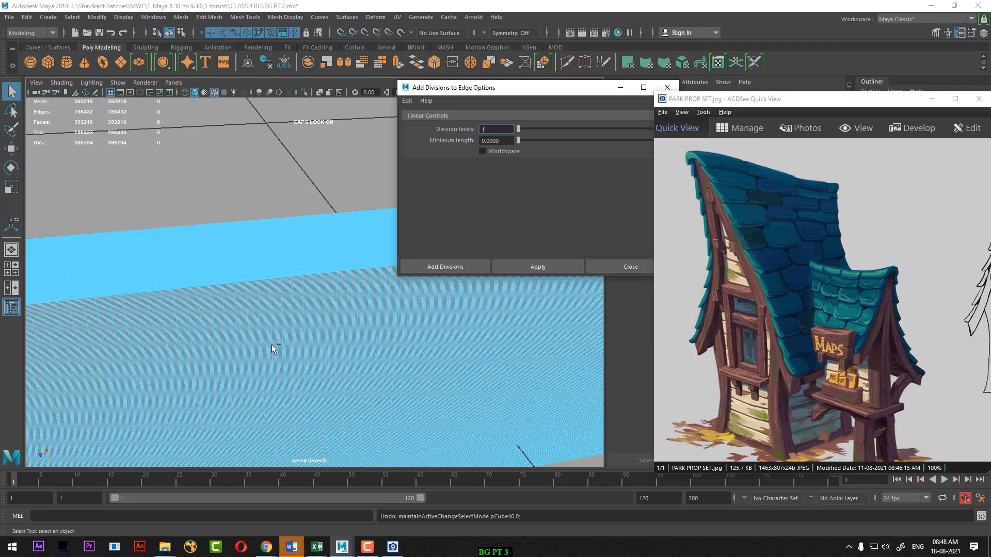
alt+drag(274, 218, 285, 222)
key(ctrl+z)
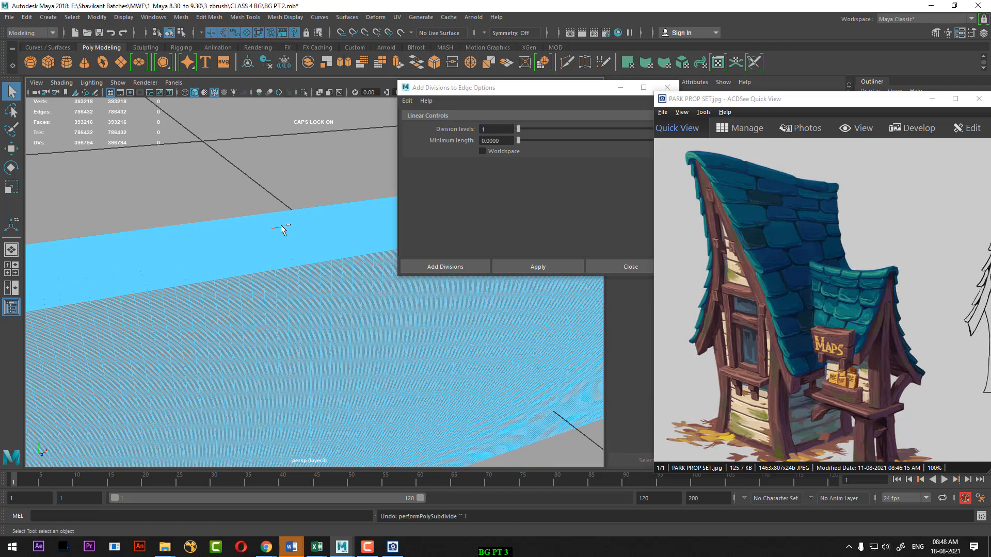
key(ctrl+z)
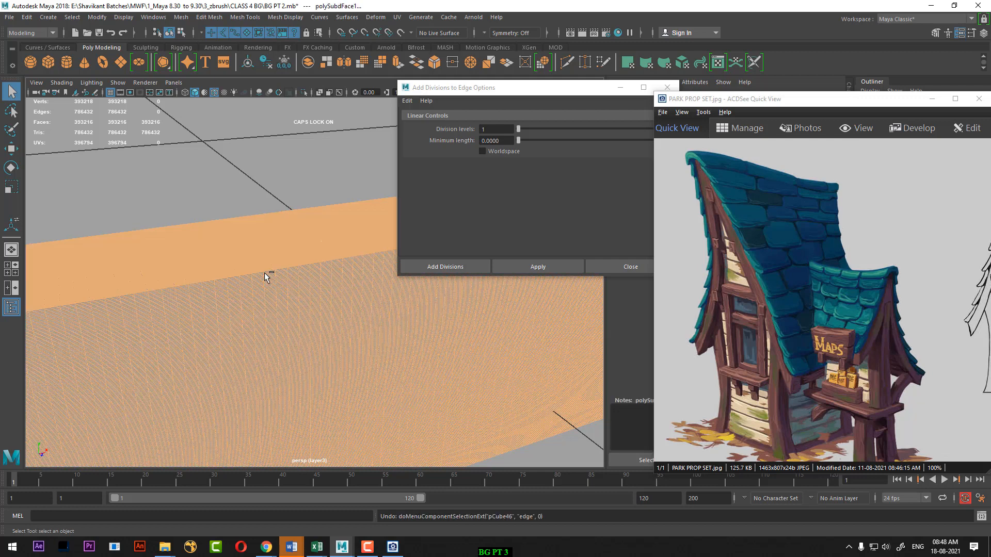
mouse_move(233, 250)
right_down()
mouse_move(235, 267)
mouse_move(290, 236)
mouse_move(250, 247)
right_up()
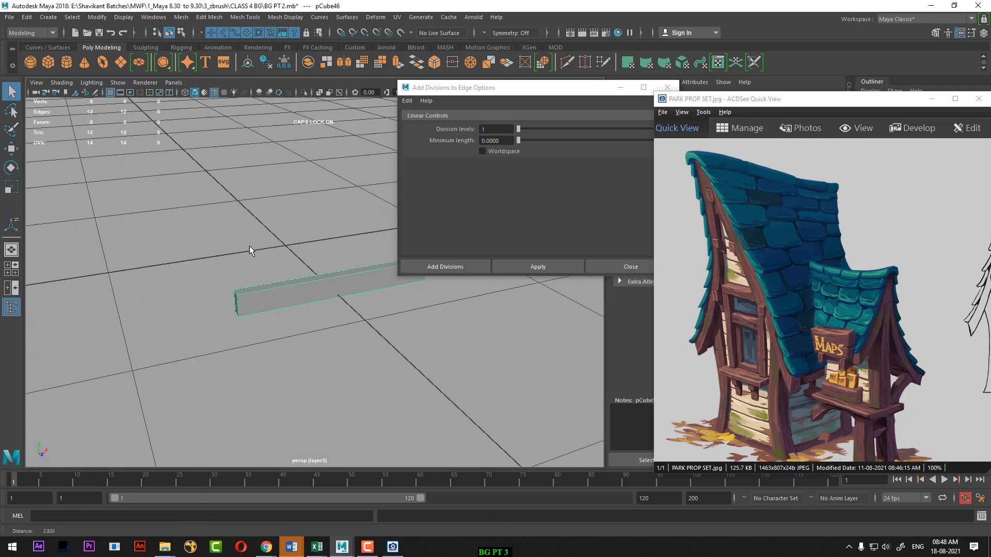
alt+drag(250, 246, 227, 227)
alt+right_drag(276, 279, 291, 288)
alt+drag(291, 287, 396, 292)
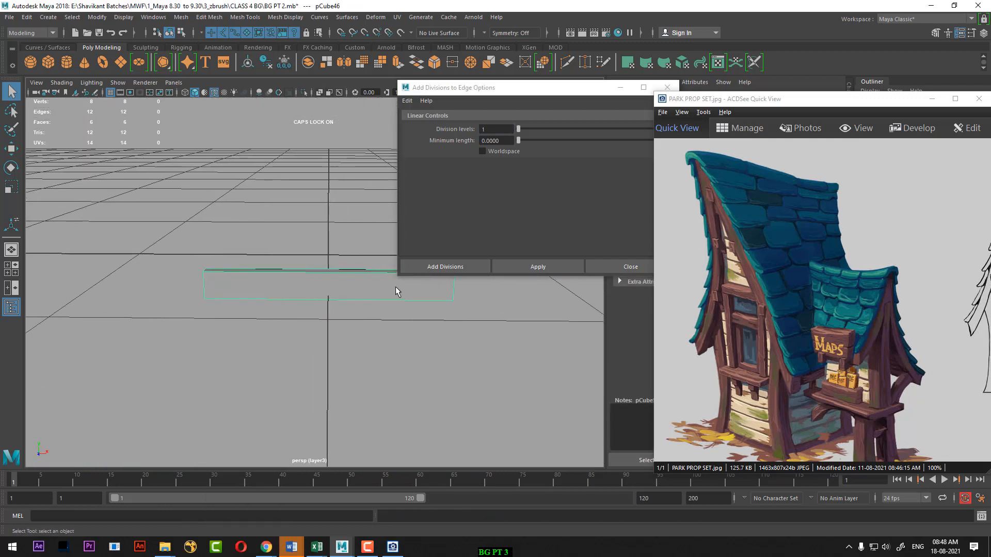
click(673, 88)
Set the Insert Edge Loop tool to multiple edge loops with 32 loops and insert them along the plank's length.
alt+right_drag(292, 316, 351, 343)
alt+drag(253, 316, 286, 334)
alt+right_drag(285, 335, 297, 320)
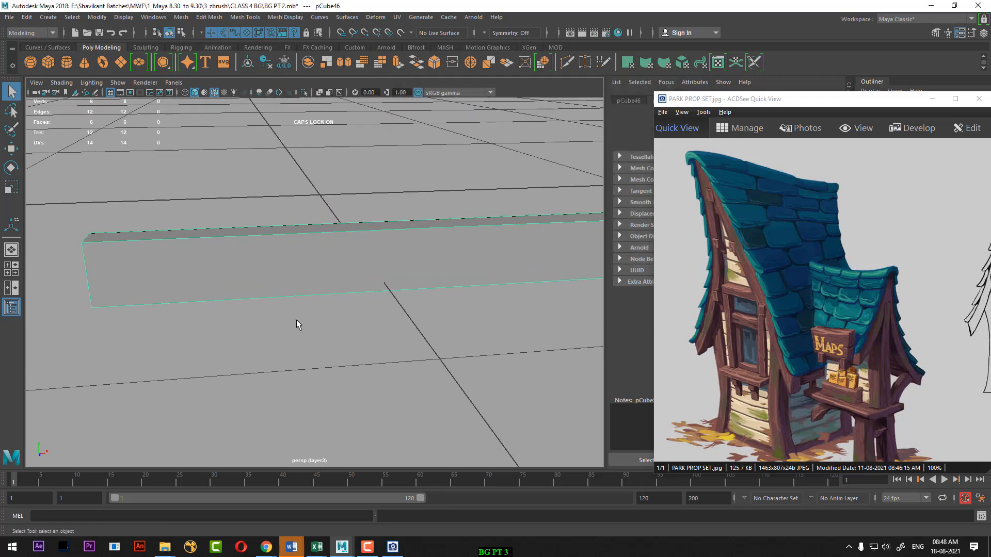
alt+drag(297, 320, 274, 293)
right_drag(280, 249, 399, 179)
click(397, 181)
shift+right_drag(344, 242, 304, 252)
click(304, 252)
shift+right_click(345, 246)
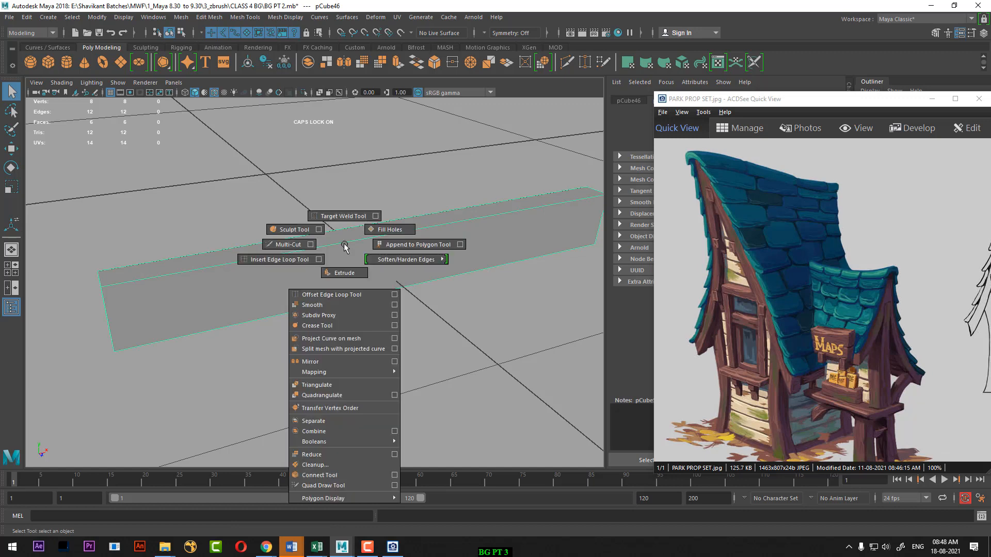
click(318, 259)
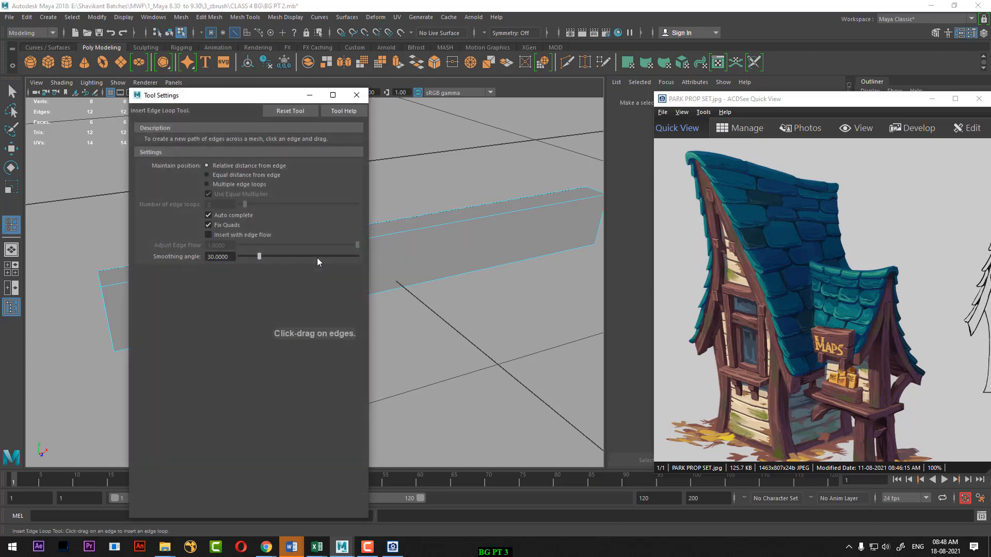
click(231, 185)
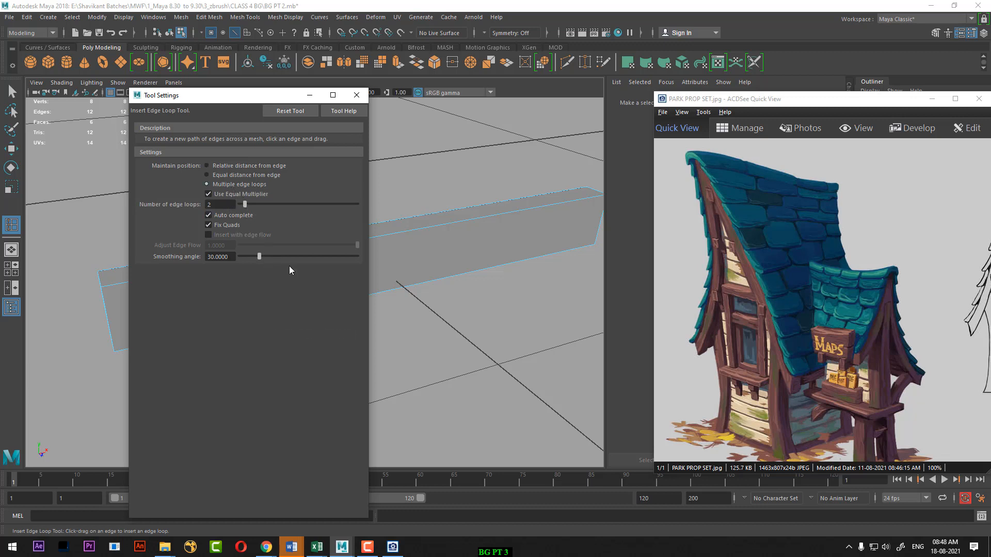
drag(244, 203, 398, 202)
click(357, 95)
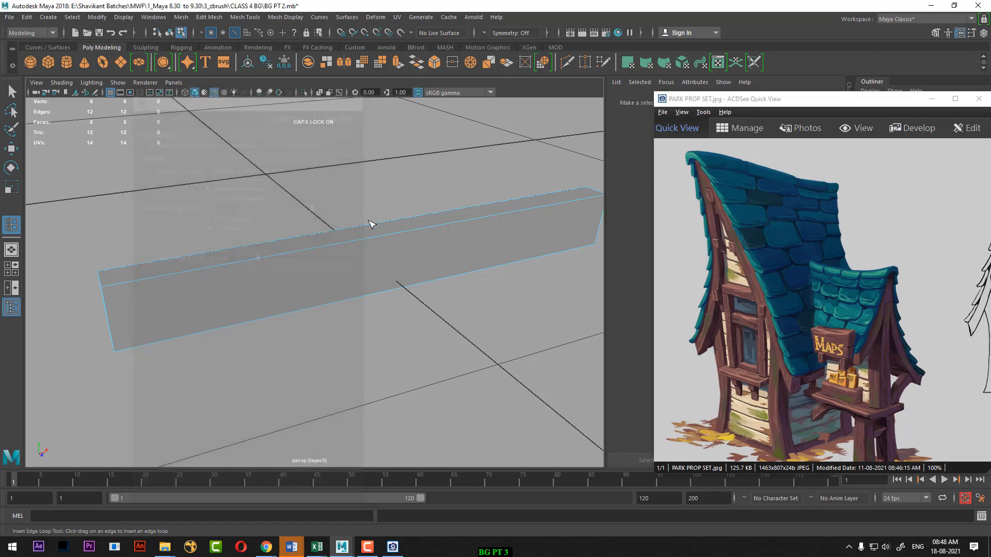
click(341, 252)
alt+drag(325, 280, 292, 287)
Try inserting 32 and then 16 edge loops across the plank's height, undoing each attempt.
click(195, 324)
key(ctrl+z)
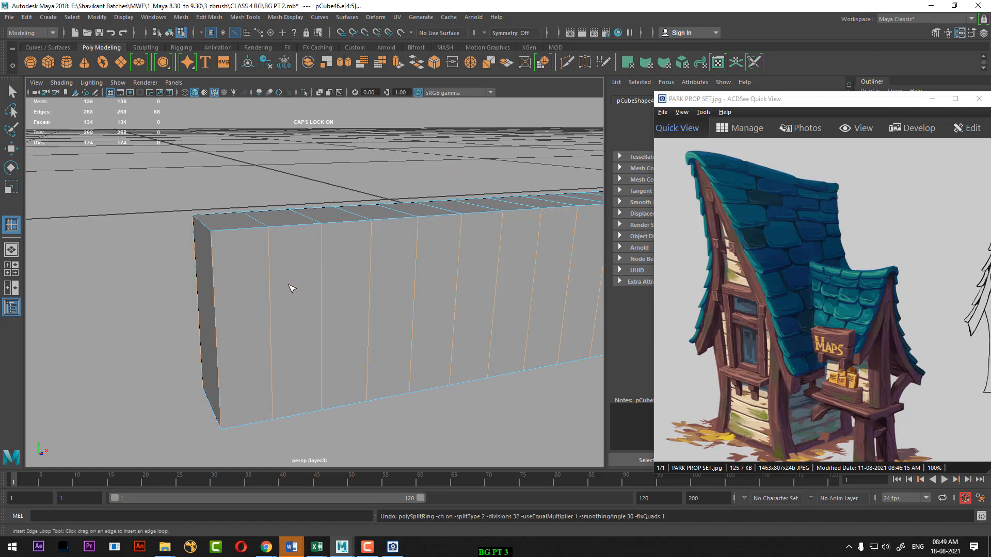
key(w)
right_drag(354, 237, 396, 233)
click(416, 198)
click(394, 240)
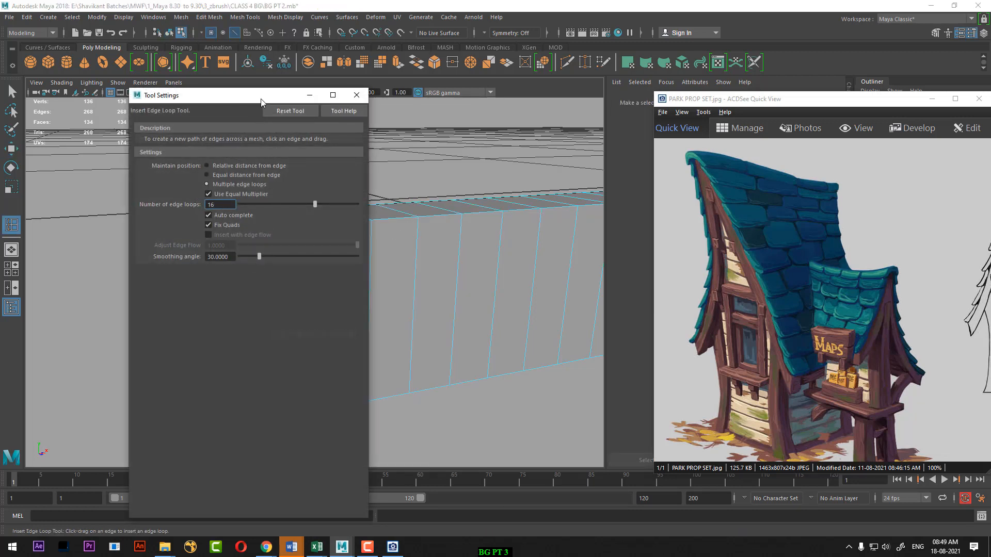
drag(222, 95, 444, 91)
click(270, 277)
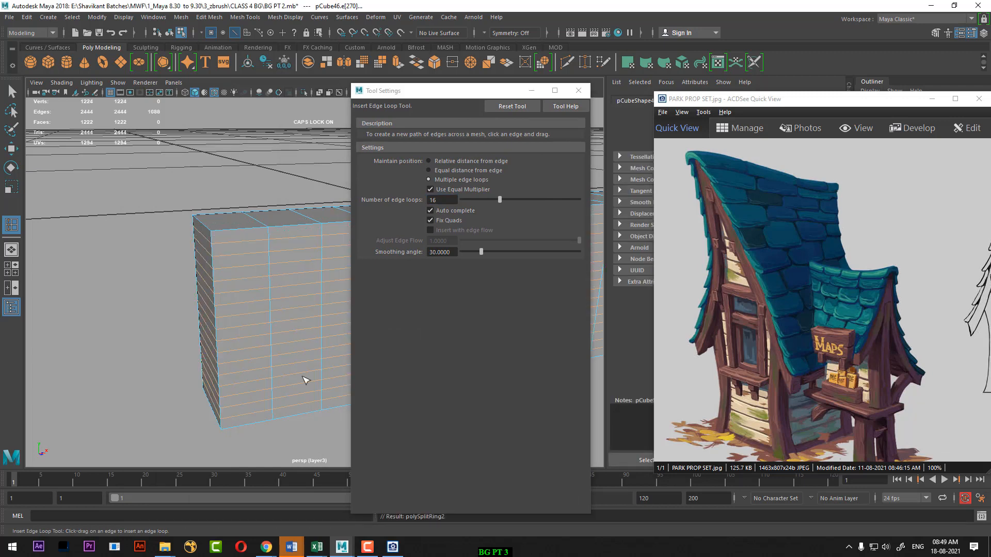
alt+drag(293, 365, 264, 356)
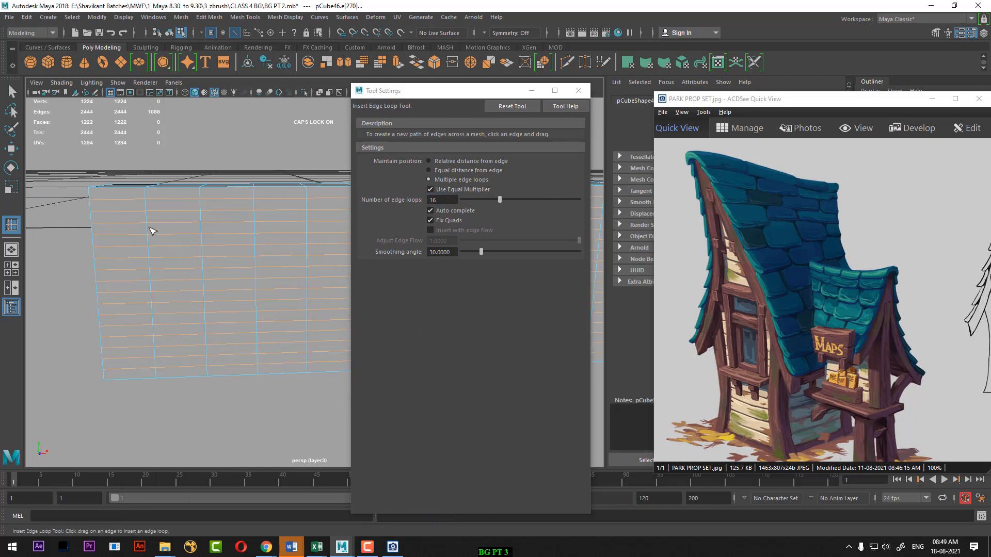
key(ctrl+z)
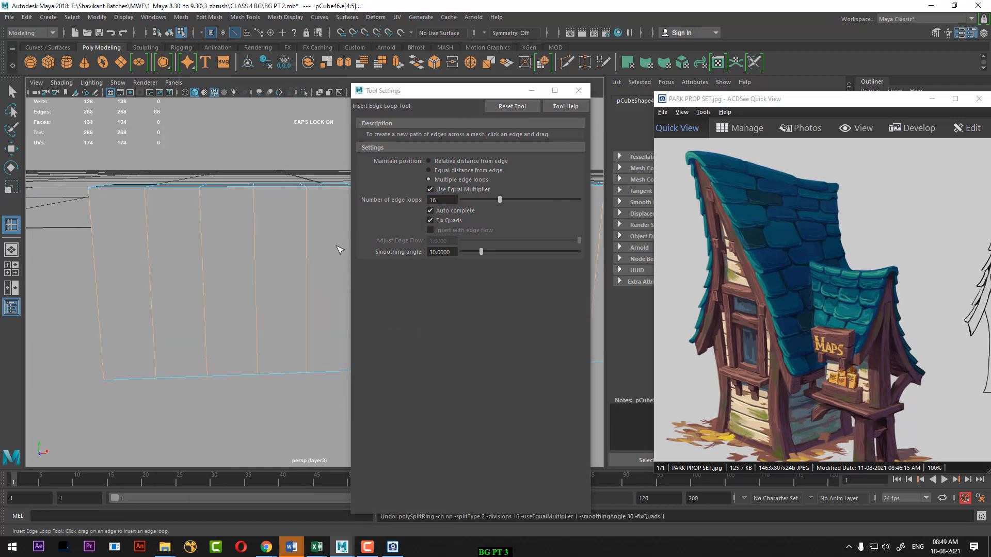
Set the number of edge loops to 8, insert them across the plank's height and thickness, and close the tool settings.
click(430, 200)
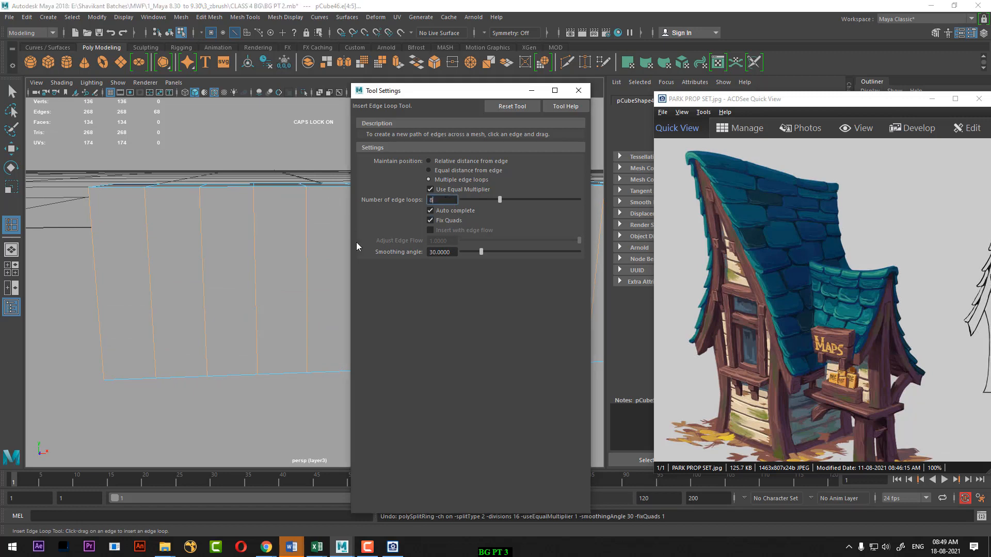
text(8)
click(203, 260)
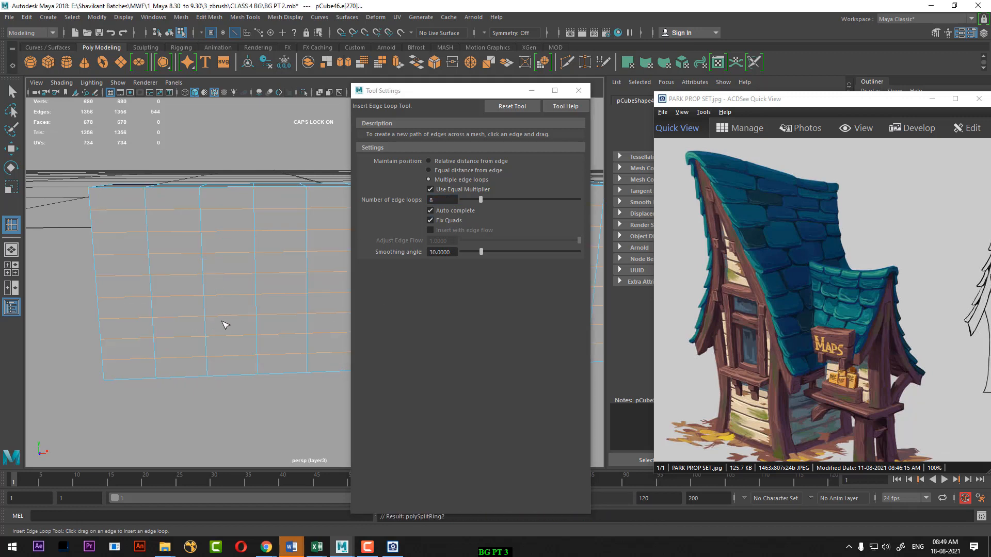
alt+drag(224, 324, 253, 396)
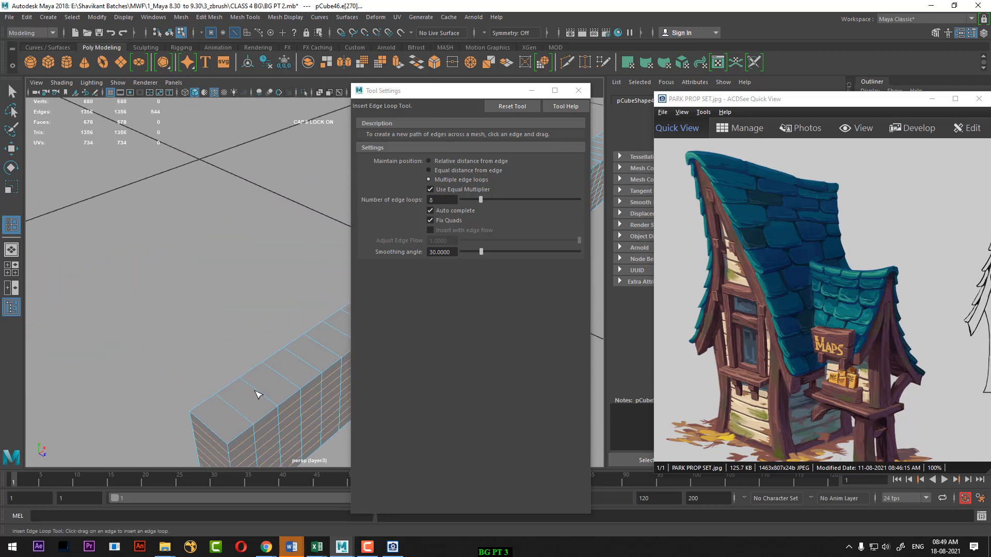
click(258, 395)
click(580, 92)
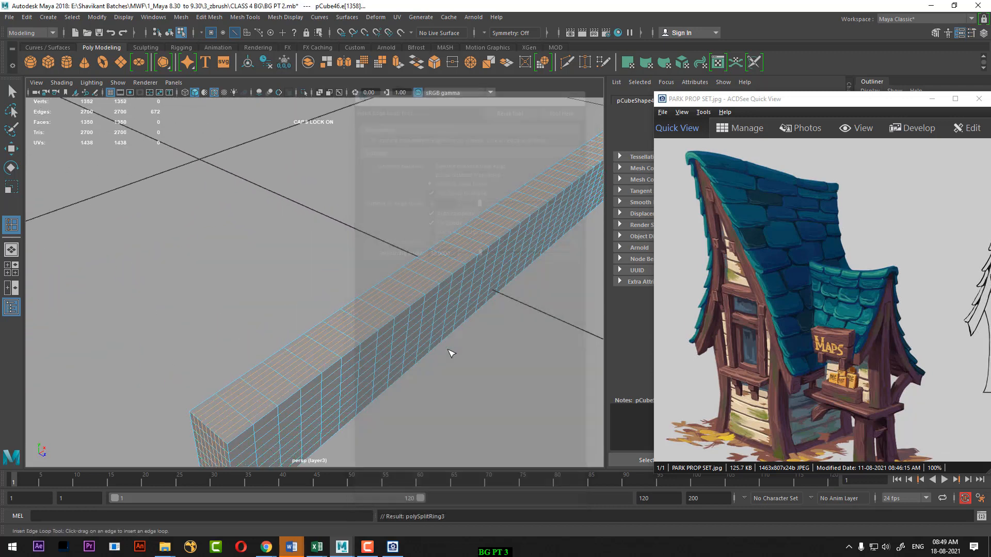
alt+middle_drag(449, 387, 322, 261)
Return the plank to object mode, preview it smoothed to inspect its rounded end, and restore the unsmoothed display.
right_drag(303, 233, 416, 156)
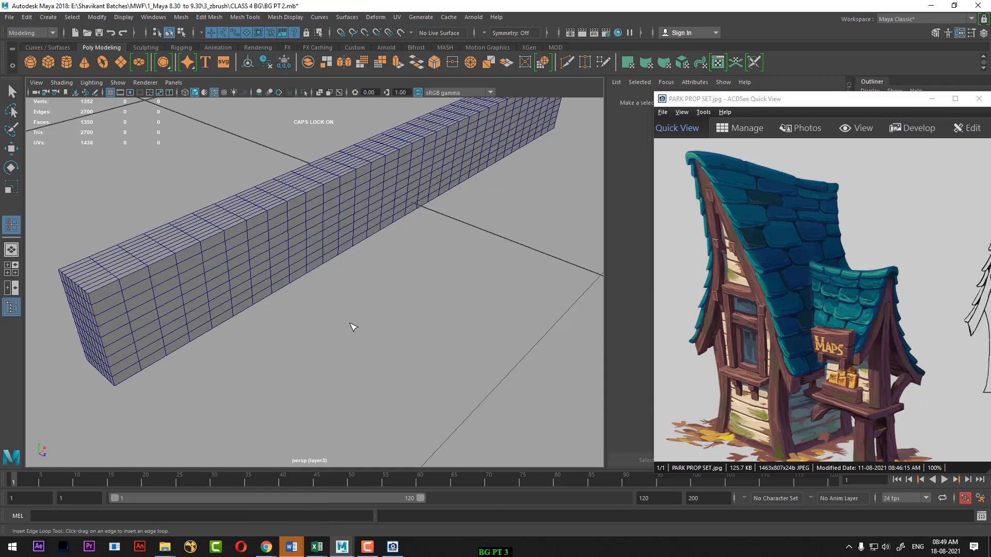
click(290, 225)
key(3)
click(332, 292)
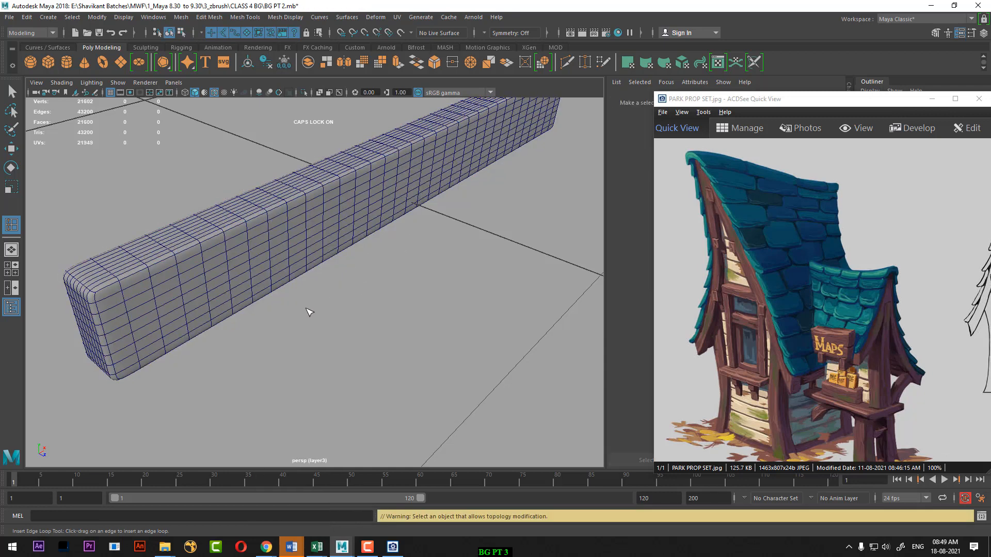
alt+drag(309, 311, 208, 306)
alt+middle_drag(208, 306, 315, 315)
alt+drag(221, 253, 231, 252)
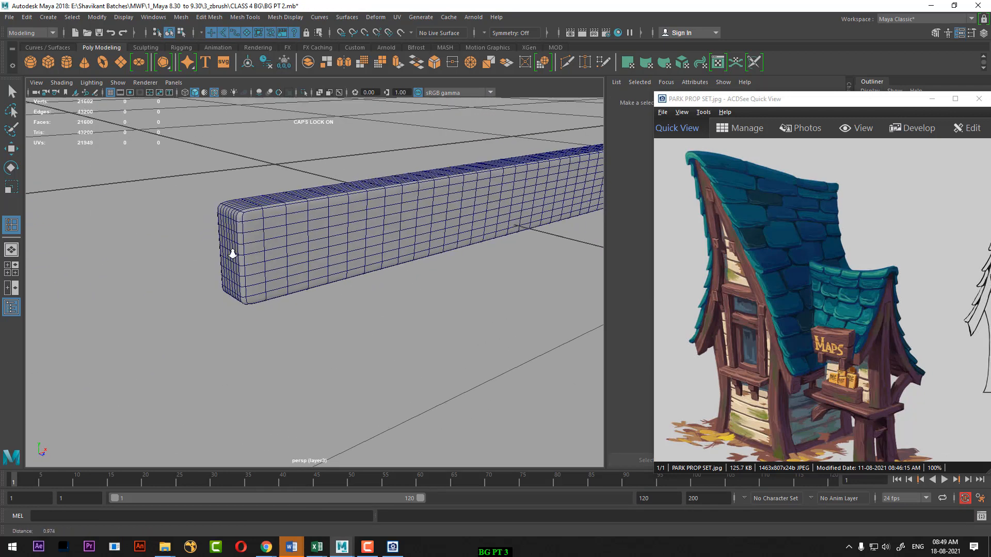
alt+right_drag(231, 251, 249, 270)
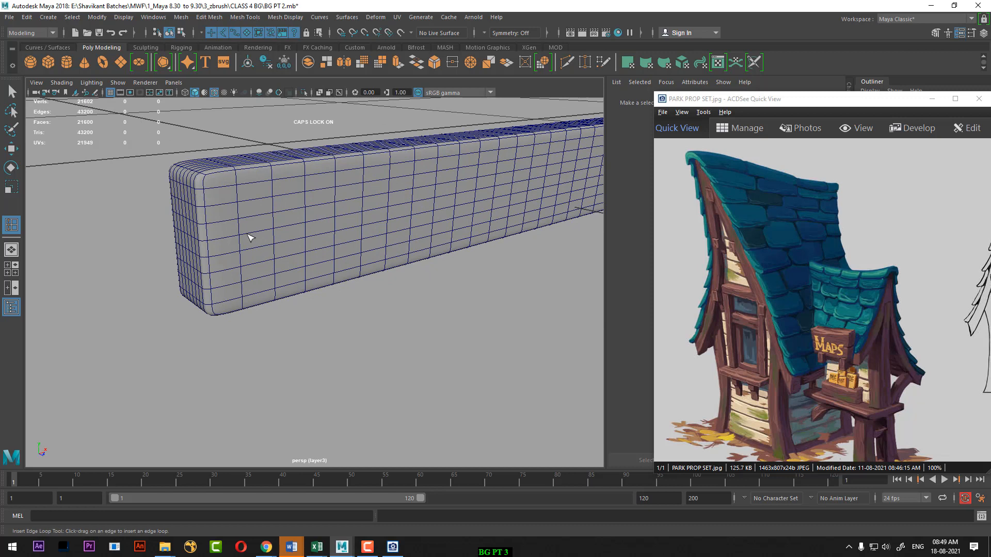
key(w)
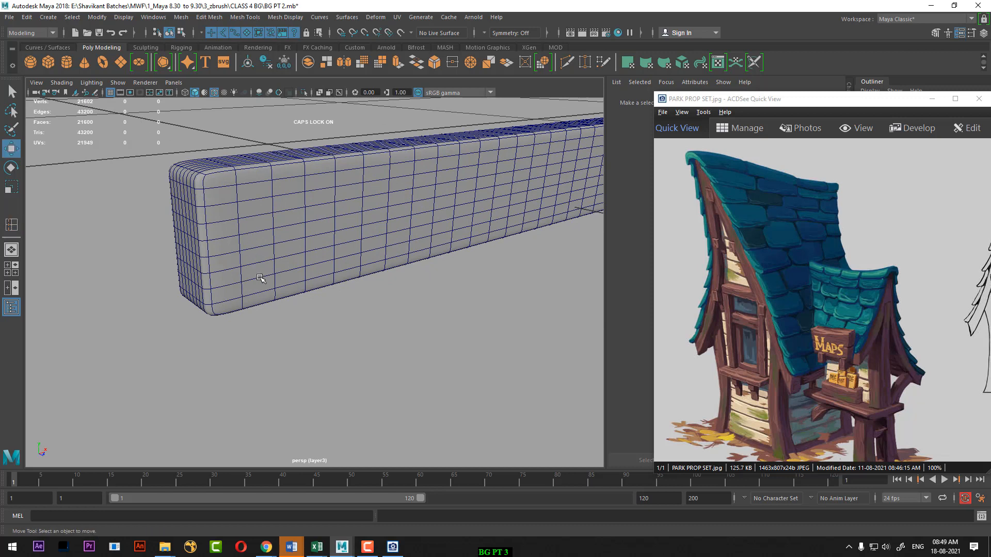
click(276, 199)
key(1)
Duplicate the bottom plank in the front wireframe view and move the copy up to the second board of the reference drawing.
mouse_move(350, 300)
alt+mouse_down()
mouse_move(338, 285)
mouse_move(347, 304)
alt+mouse_up()
scroll(314, 274, down, 4)
key(space)
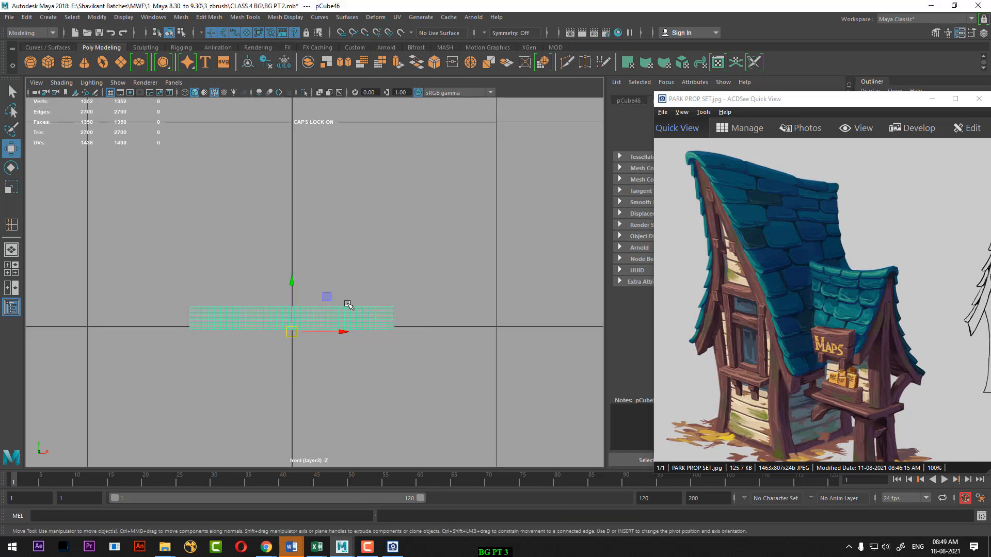
scroll(323, 314, up, 2)
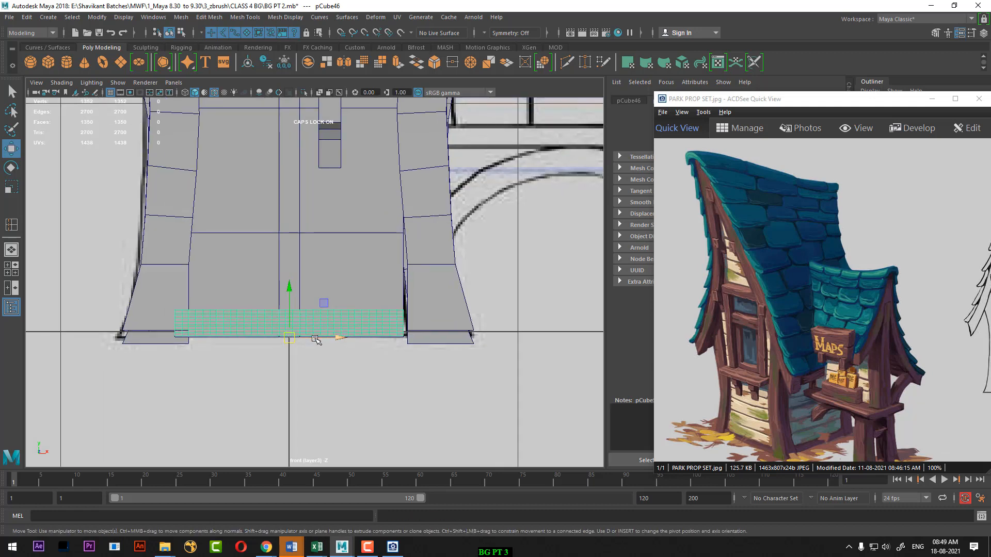
key(4)
scroll(320, 338, up, 2)
alt+middle_drag(298, 316, 313, 323)
scroll(299, 328, up, 1)
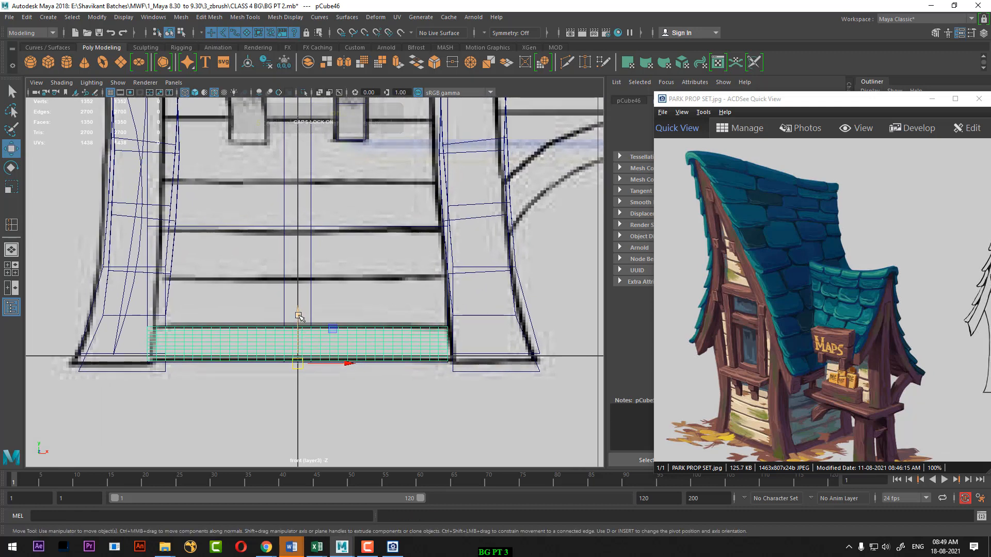
key(Caps_Lock)
key(ctrl+d)
drag(298, 317, 300, 276)
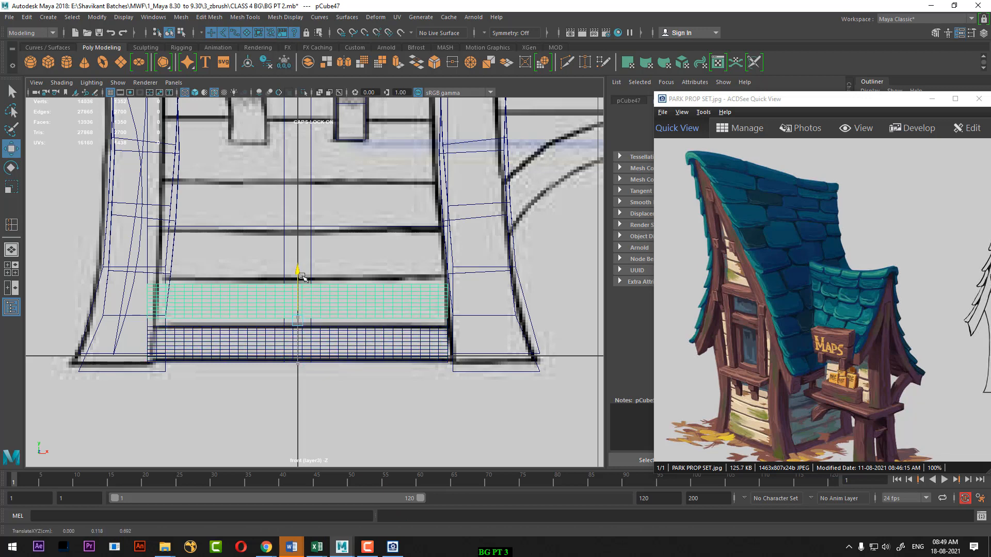
Scale the second plank taller so it fills the space up to the next board line.
key(r)
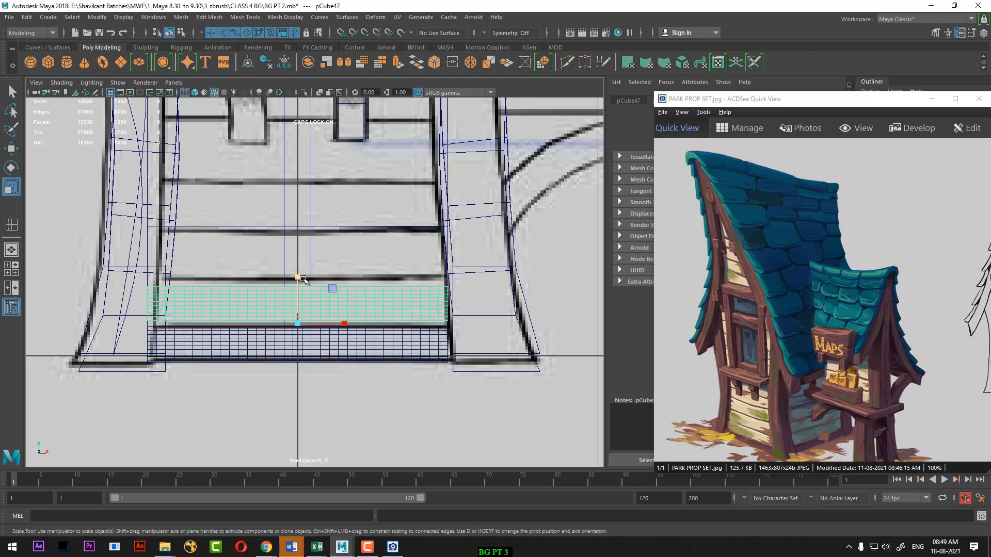
mouse_move(298, 278)
mouse_down()
mouse_move(300, 267)
mouse_move(297, 278)
mouse_up()
key(w)
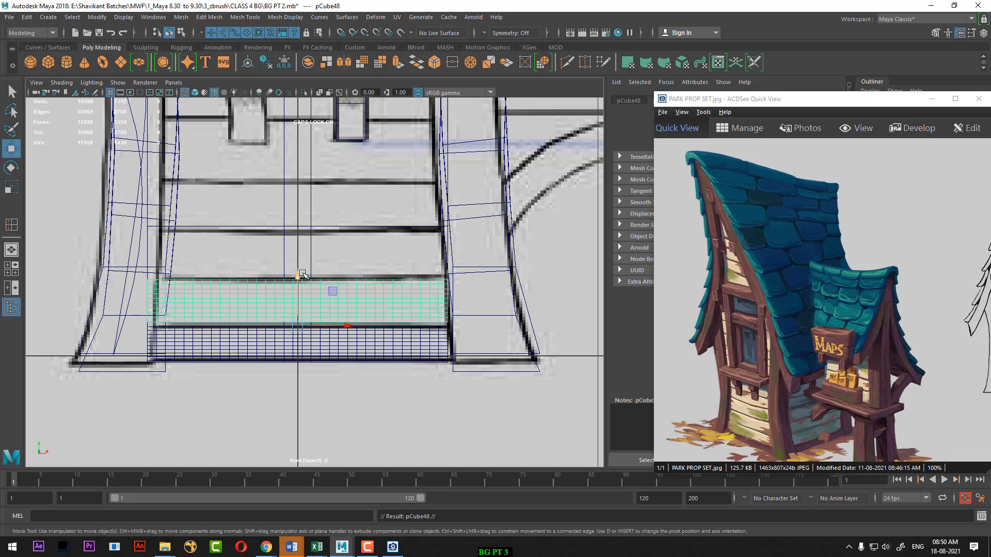
Duplicate the second plank upward twice, aligning the copies with the third and fourth boards of the reference drawing.
key(ctrl+d)
drag(302, 278, 301, 231)
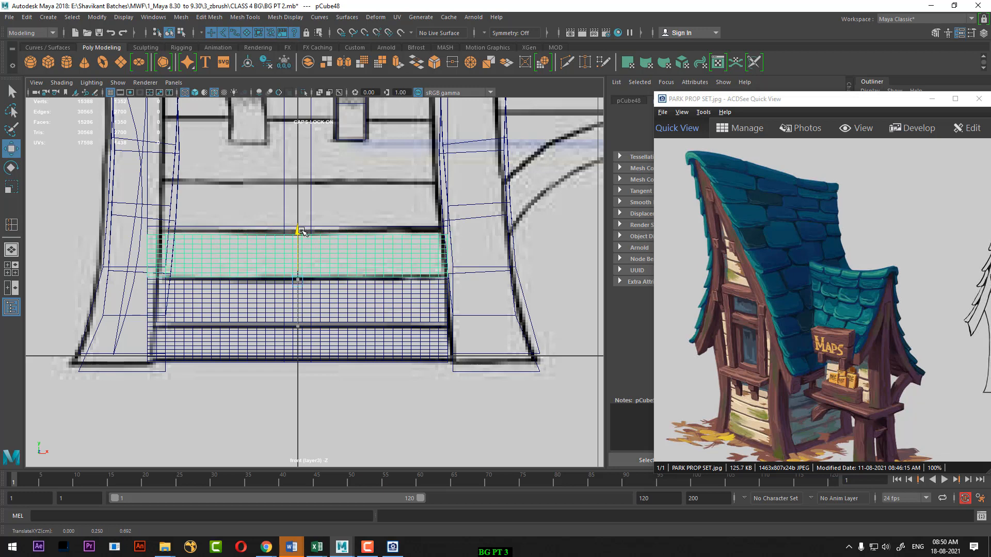
scroll(307, 268, up, 2)
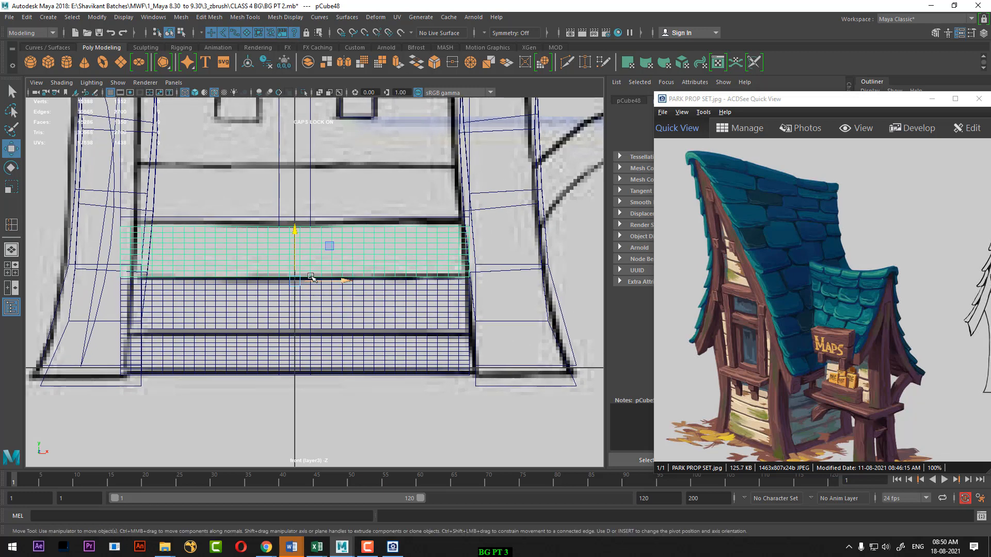
drag(295, 240, 297, 170)
alt+middle_drag(297, 178, 316, 317)
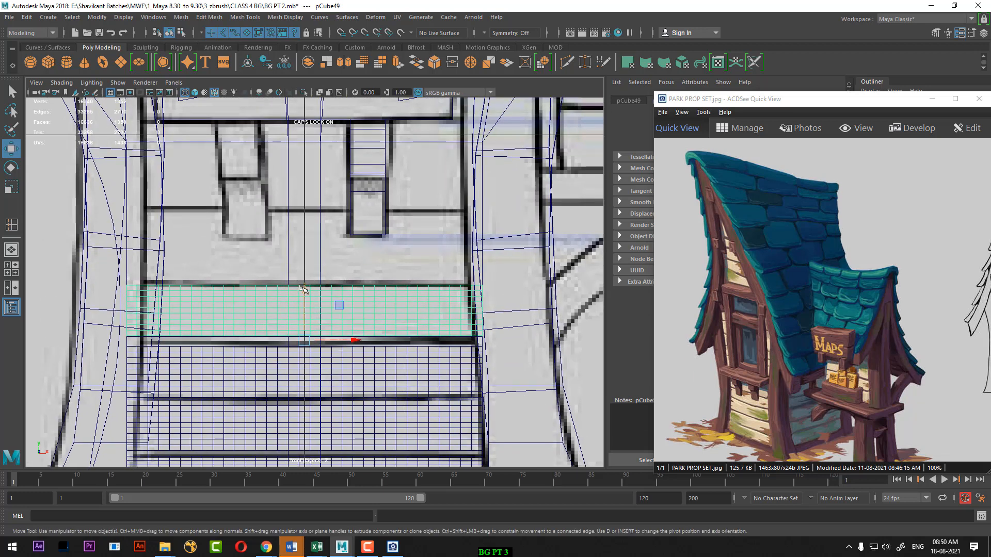
mouse_move(302, 288)
mouse_down()
mouse_move(365, 330)
mouse_move(317, 376)
mouse_up()
Return to the perspective view with shaded, textured display and frame the top plank against the hut wall.
key(space)
key(5)
key(6)
key(f)
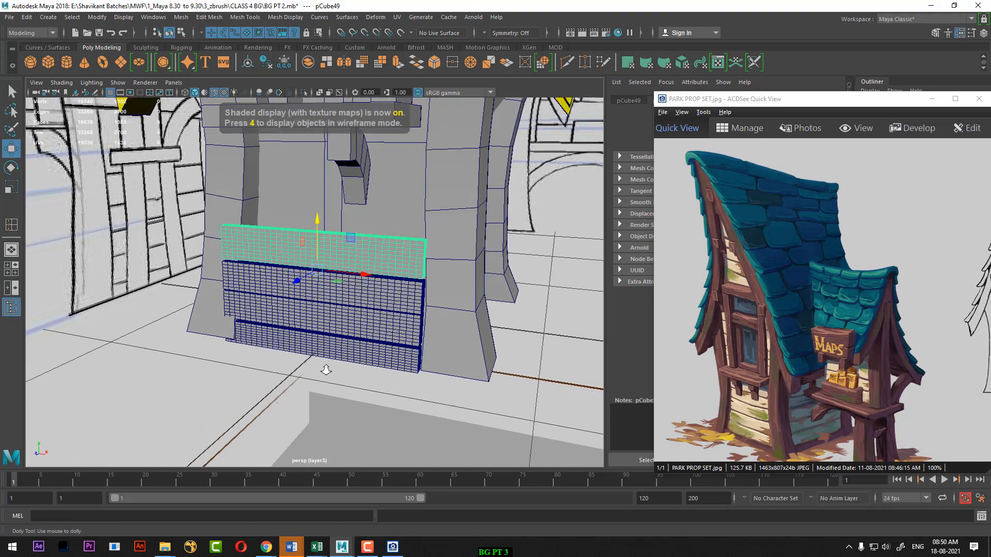
Select all four front wall planks together and move them along the depth axis toward the hut wall.
click(367, 308)
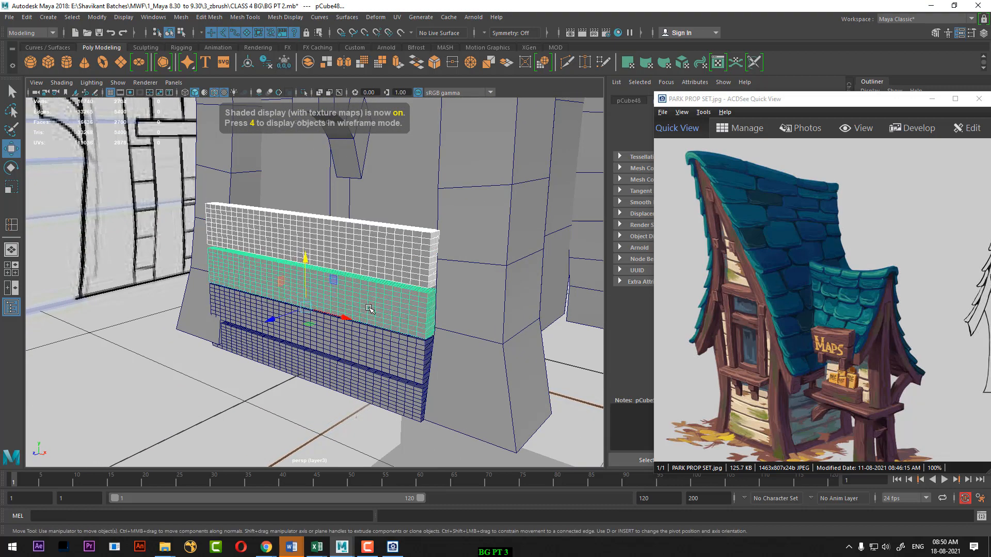
click(372, 358)
click(370, 385)
alt+drag(383, 373, 331, 385)
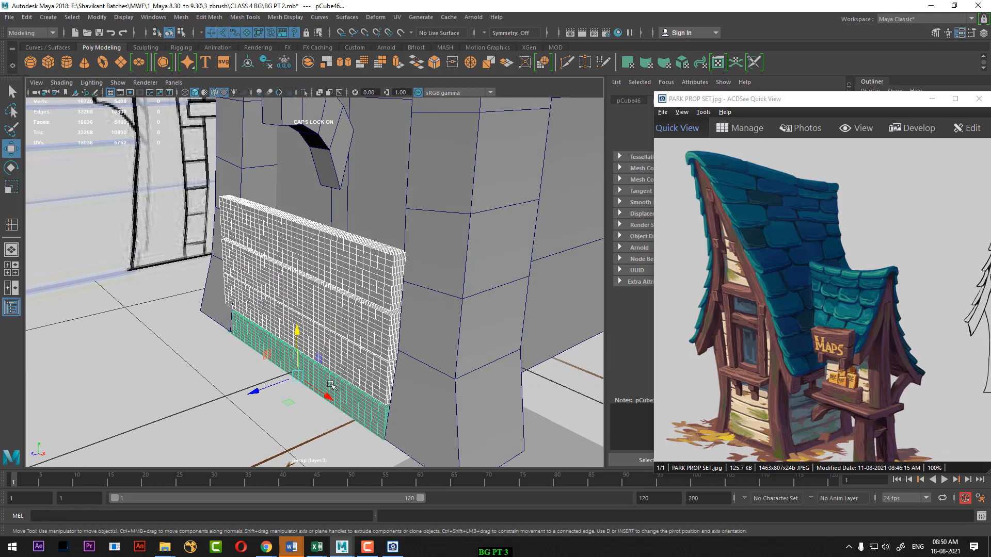
drag(269, 388, 284, 381)
In the front wireframe view, duplicate the fourth plank upward onto the fifth board of the reference drawing.
key(space)
drag(324, 333, 326, 364)
alt+middle_drag(333, 351, 343, 346)
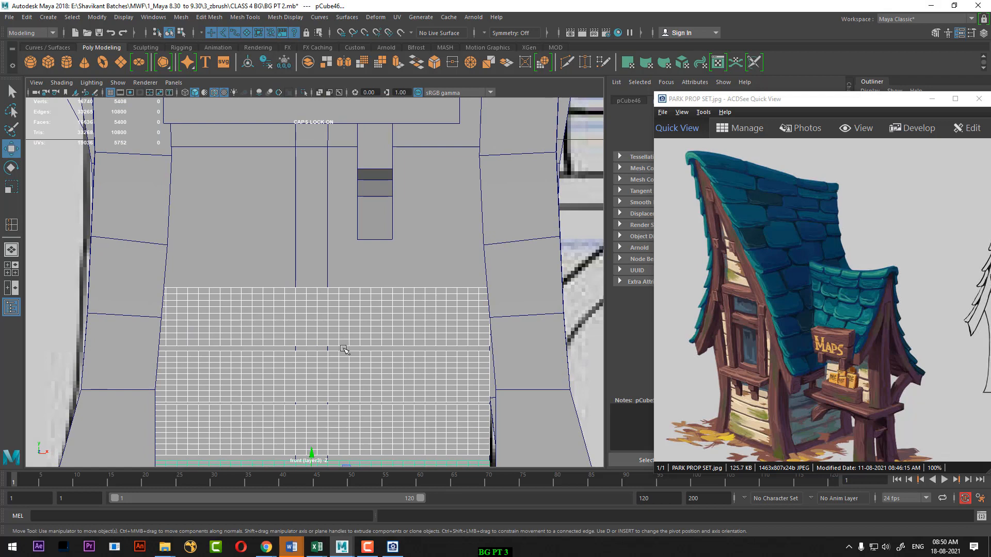
key(4)
click(363, 311)
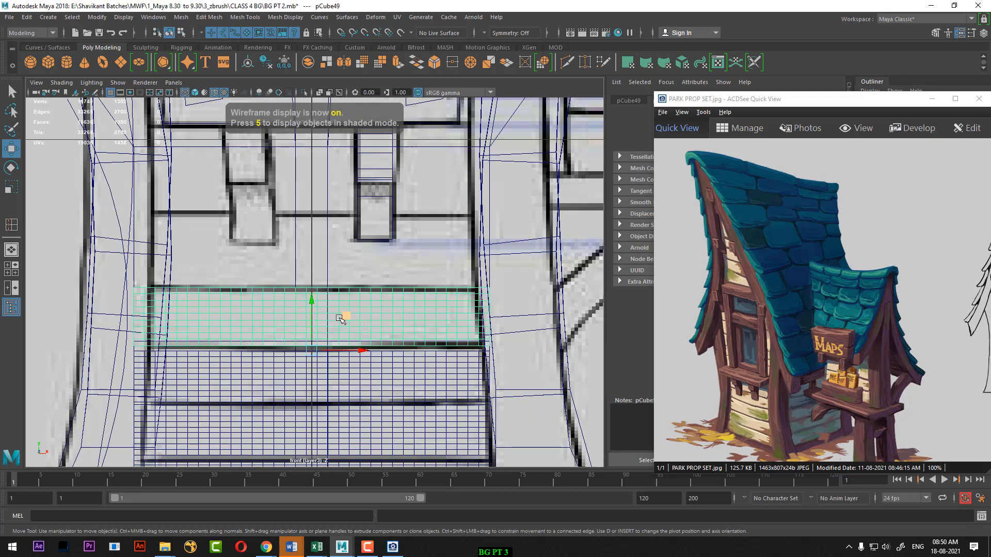
mouse_move(311, 305)
shift+mouse_down()
mouse_move(322, 235)
mouse_move(315, 230)
mouse_move(311, 241)
shift+mouse_up()
Scale the fifth plank taller so its upper edge meets the next board line of the drawing.
key(r)
key(w)
scroll(311, 243, up, 5)
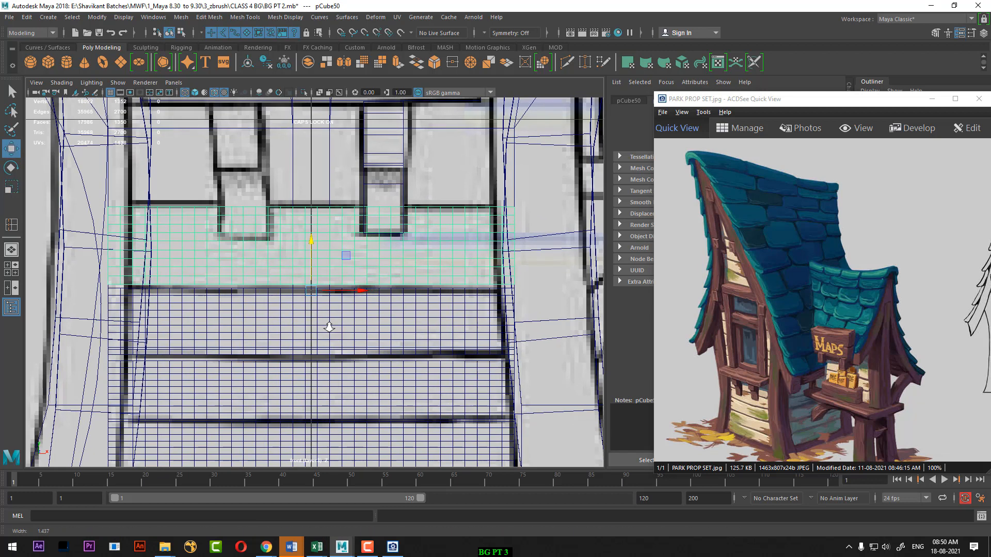
key(r)
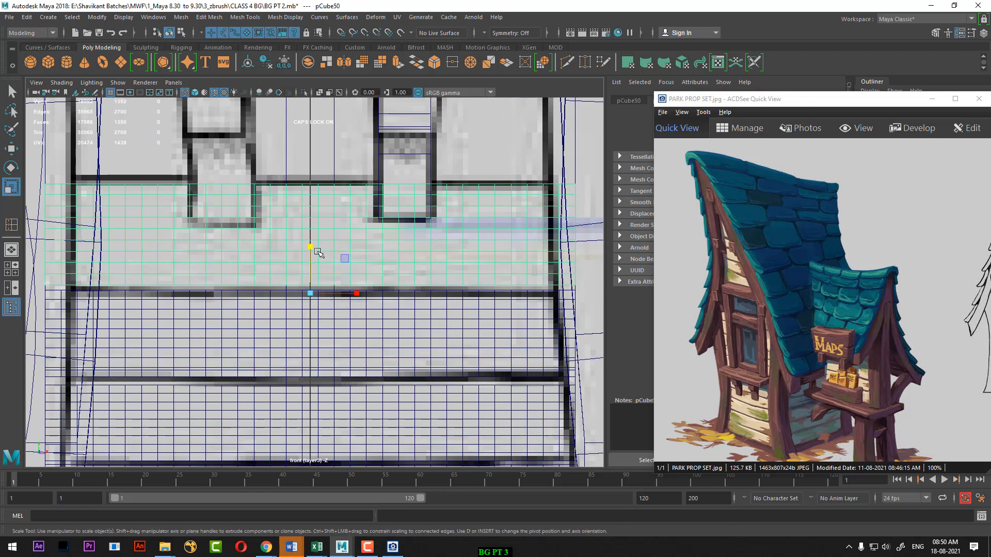
drag(310, 243, 311, 246)
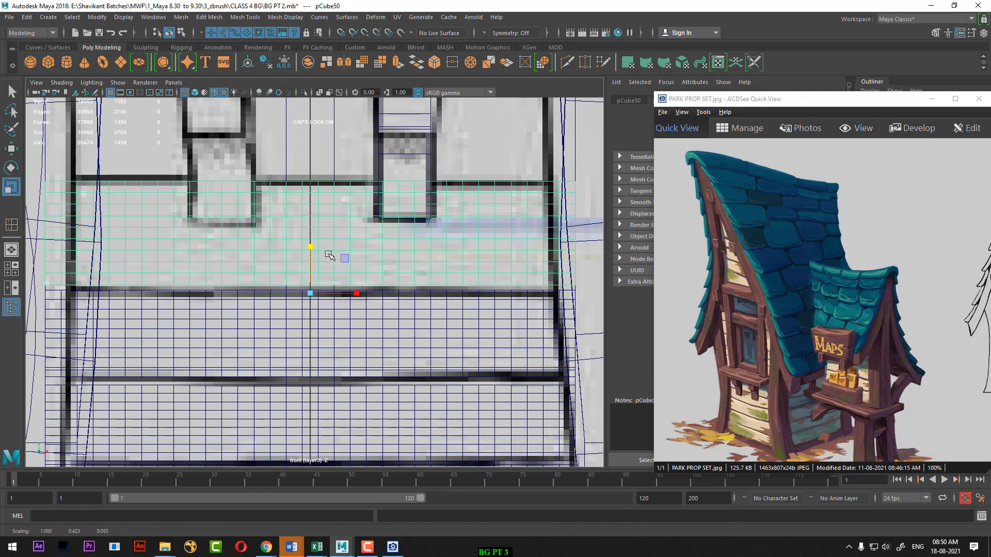
key(w)
key(ctrl+z)
Duplicate the fifth plank upward and scale and nudge the copy to fill the board just below the window ledge.
key(ctrl+d)
alt+middle_drag(310, 248, 331, 290)
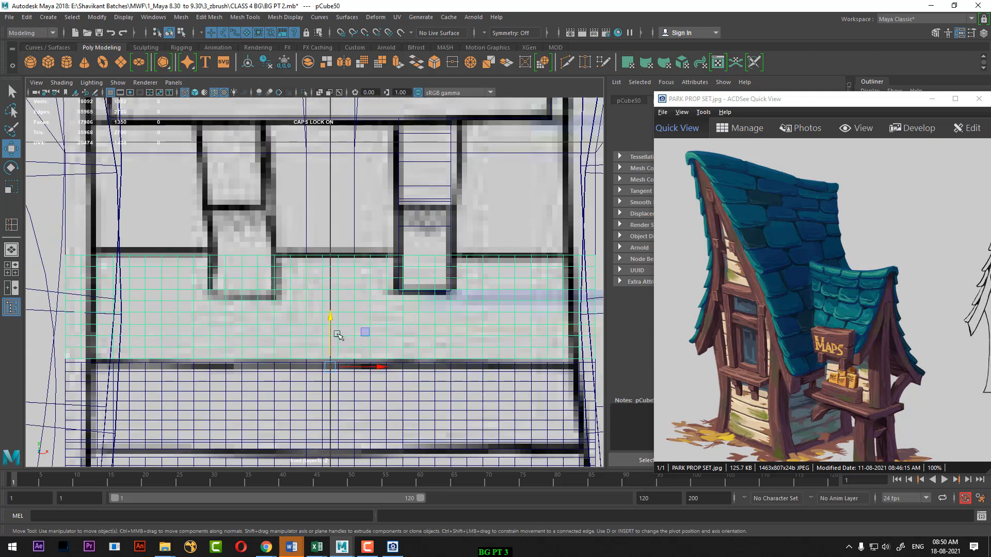
drag(333, 318, 334, 204)
key(r)
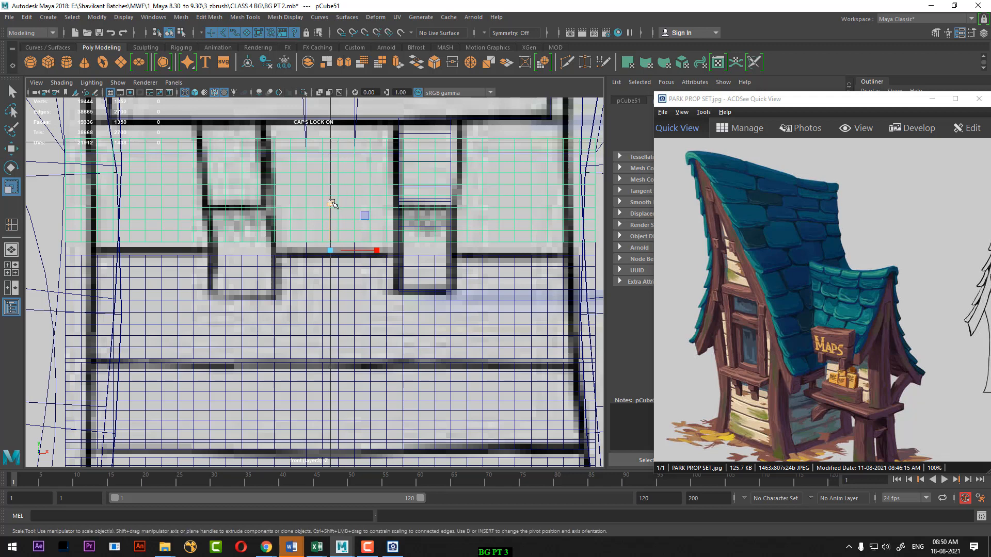
key(w)
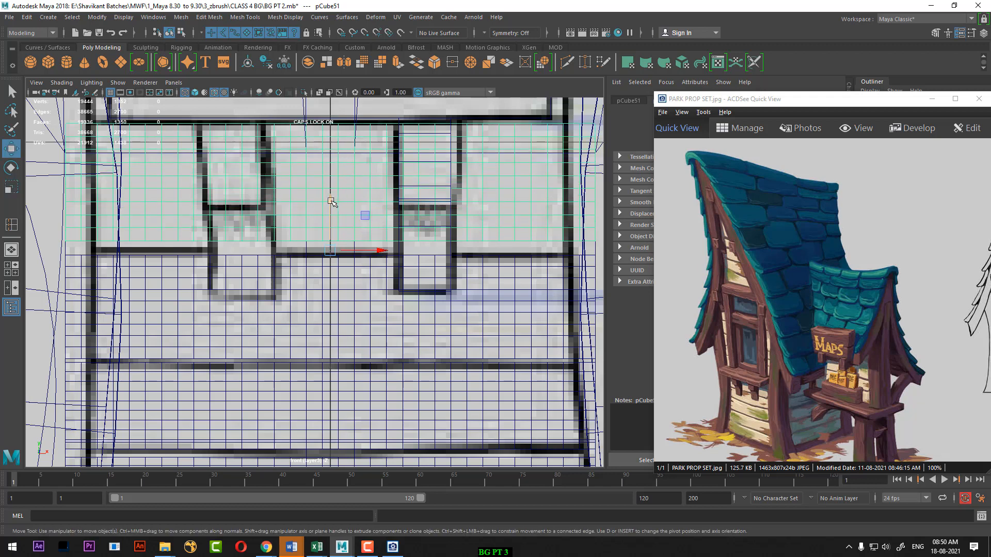
drag(331, 202, 331, 207)
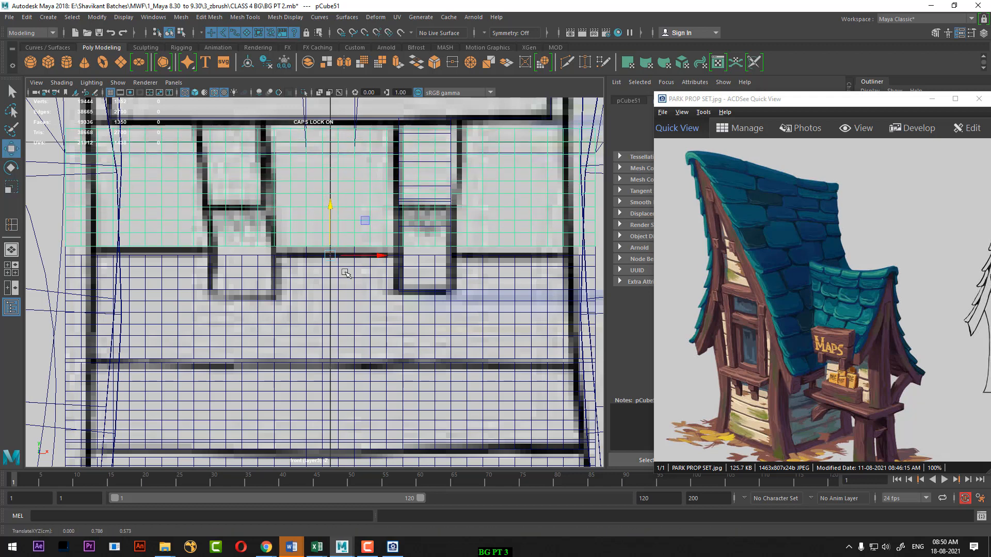
Switch to a maximized Chrome window, load the architectural showreel video on YouTube, and minimize the reference image window.
key(super)
text(CH)
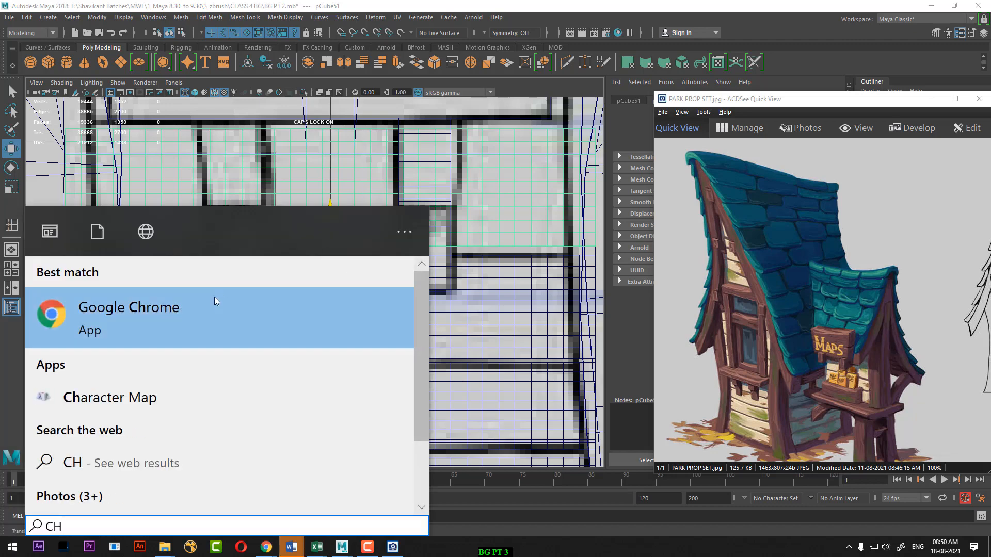
click(216, 302)
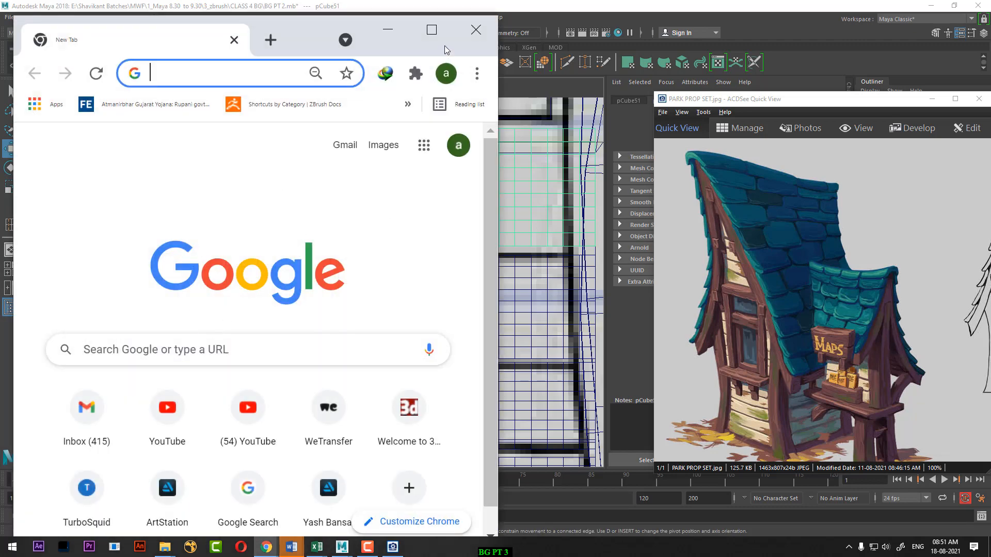
click(432, 30)
click(410, 82)
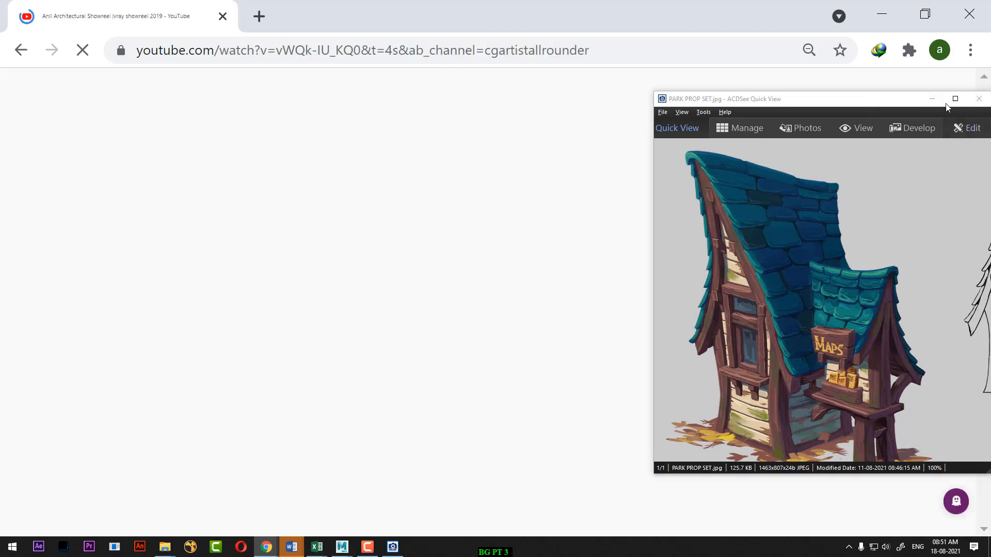
click(932, 99)
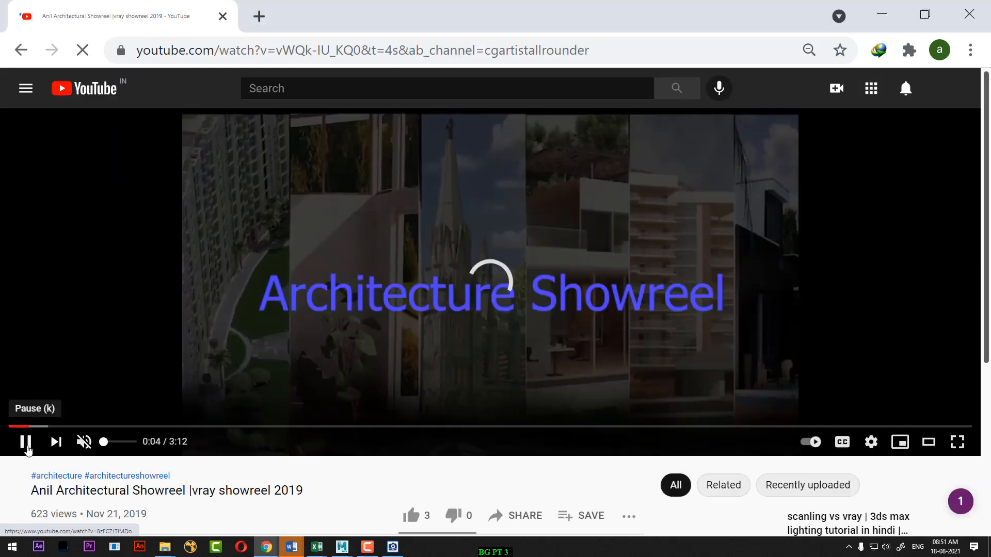
Pause the showreel video and open the cg artist all rounder channel page.
click(27, 447)
scroll(254, 382, down, 4)
click(128, 376)
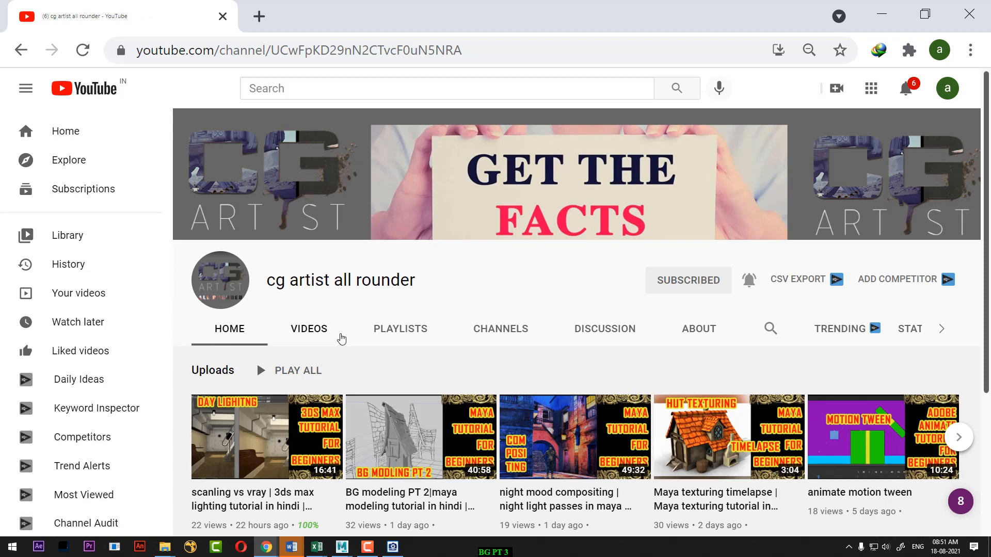
Search the channel for WOOD SCULPTING and browse the results down to the wood and metal sculpting video.
click(311, 333)
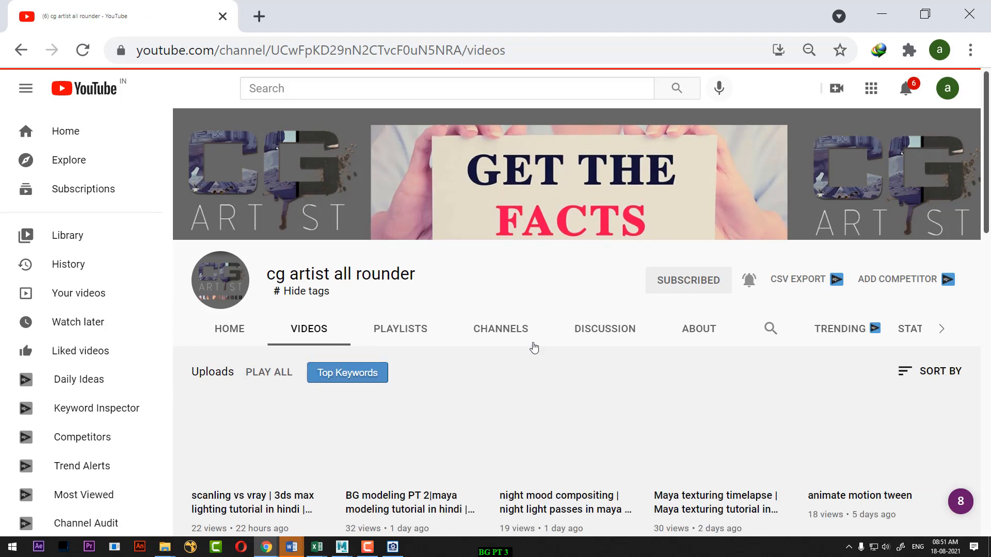
click(768, 330)
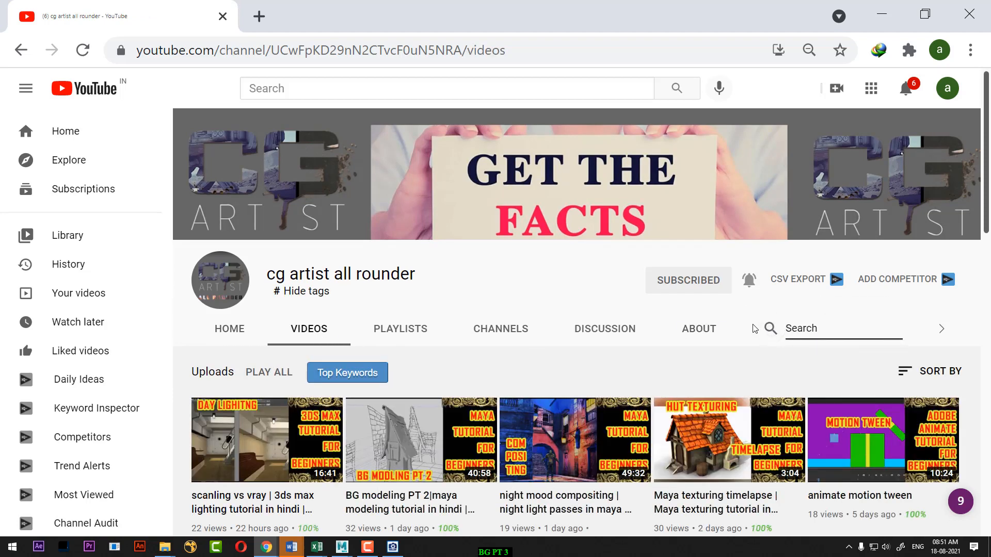
text(WOOD S)
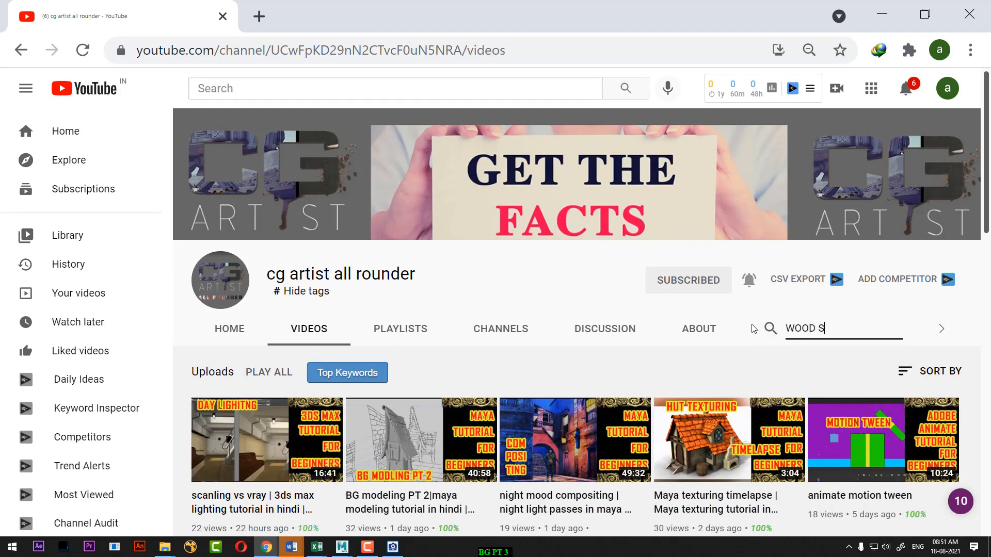
text(CULPTING)
key(Return)
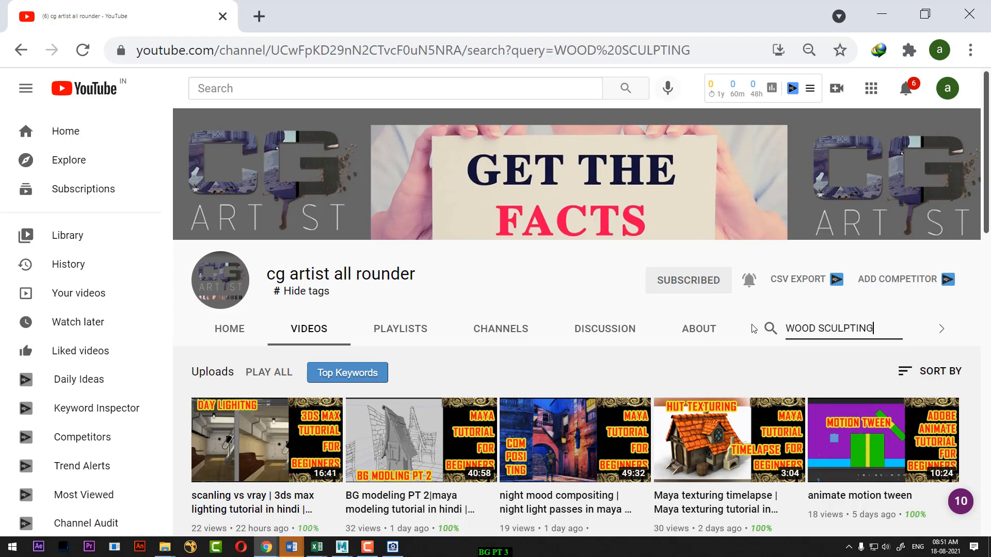
scroll(459, 342, down, 10)
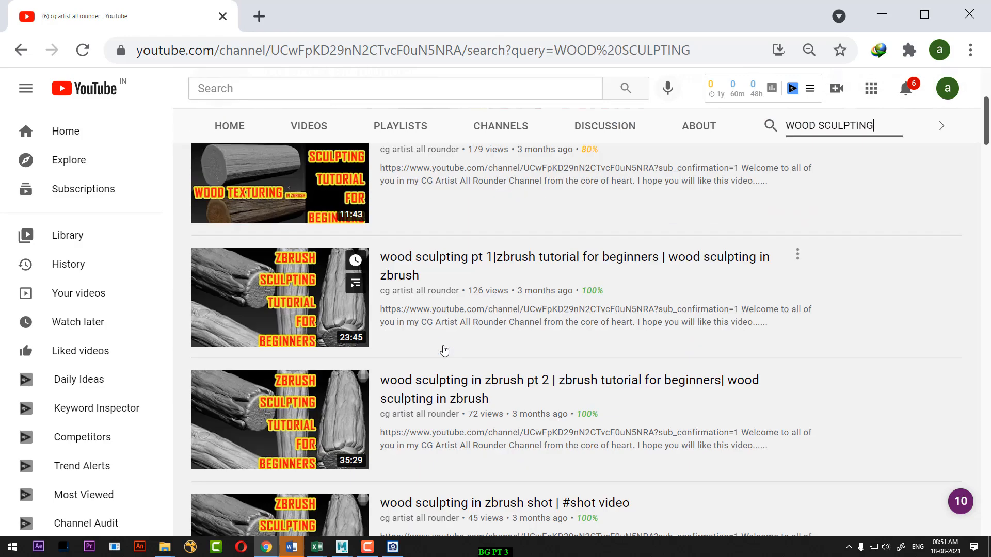
scroll(304, 334, down, 2)
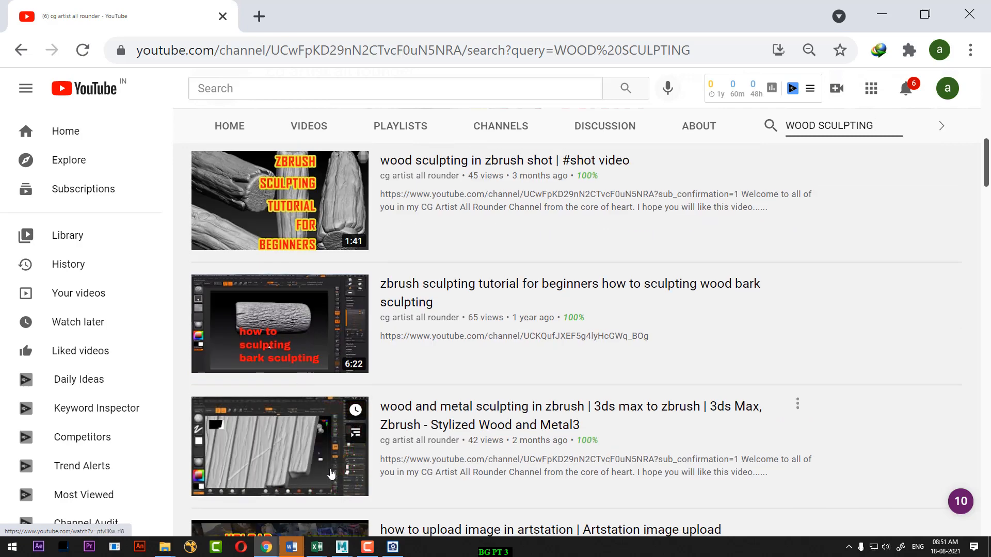
mouse_move(346, 418)
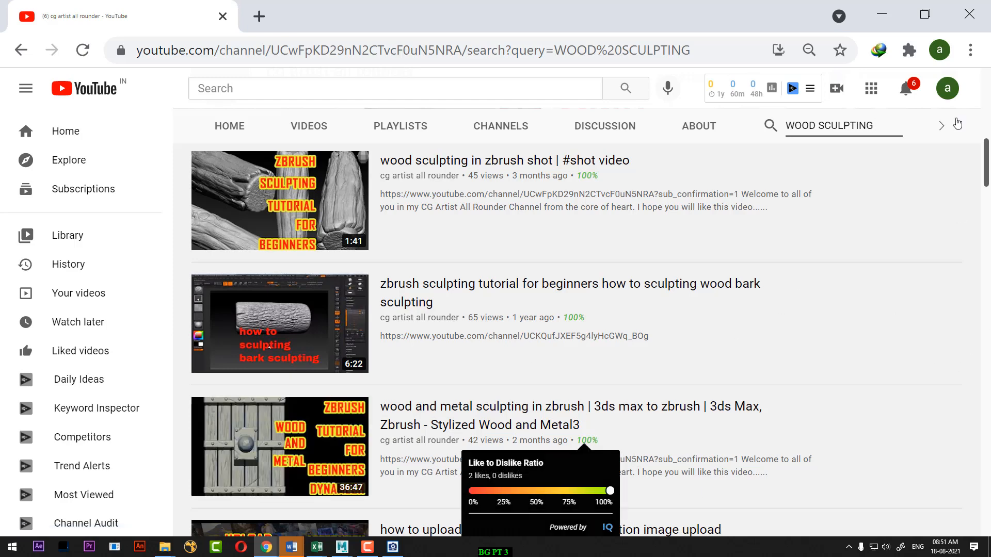
Return to Maya, duplicate the sixth plank to just above the window ledge, and scale the copy shorter to fit its board.
key(alt+Tab)
scroll(453, 345, down, 10)
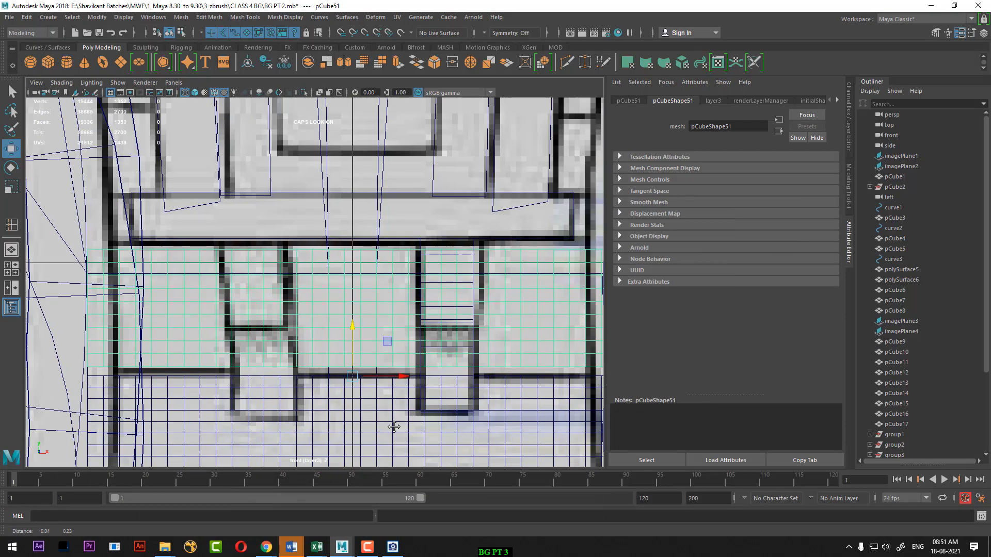
scroll(373, 346, up, 5)
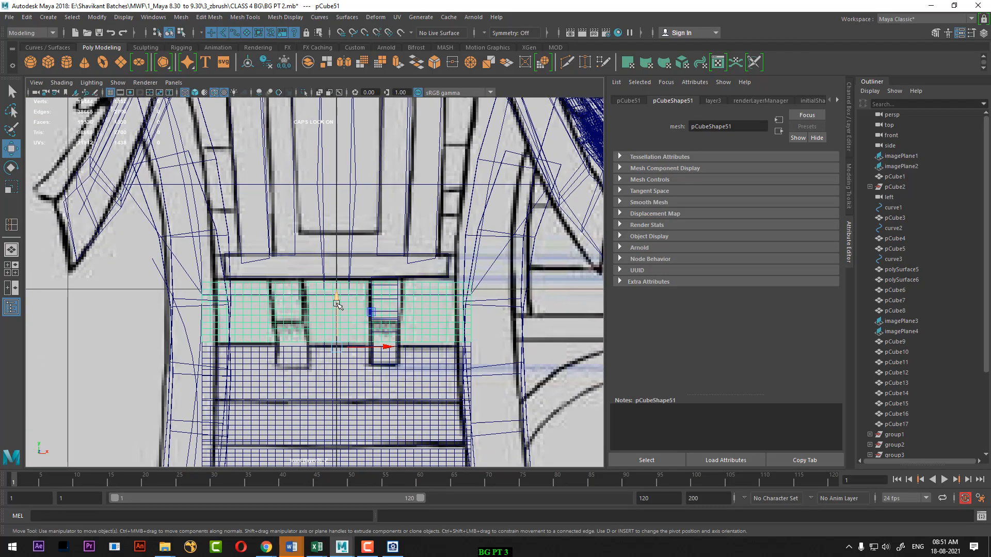
drag(337, 297, 331, 225)
key(r)
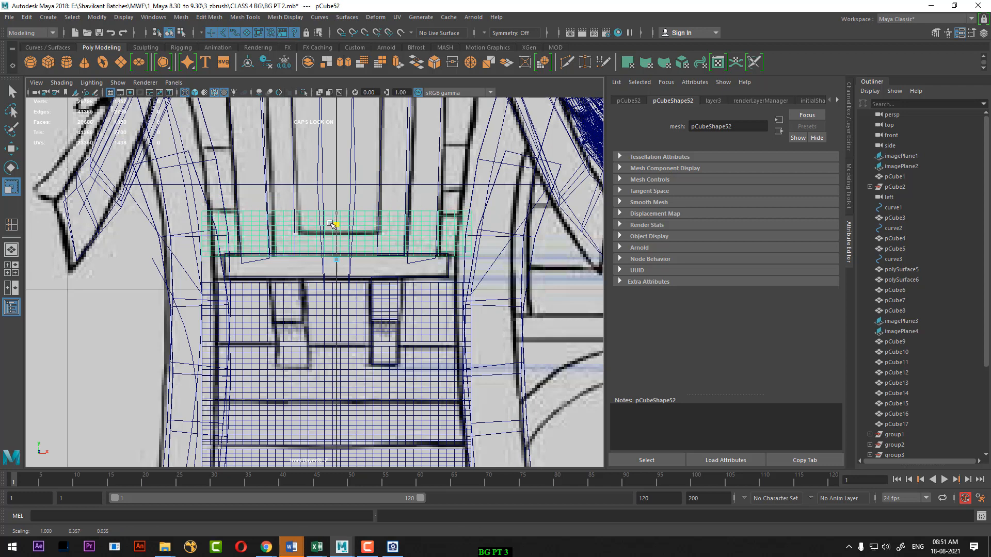
Duplicate the seventh plank upward and scale and nudge the copy to fill the eighth board beside the window.
key(w)
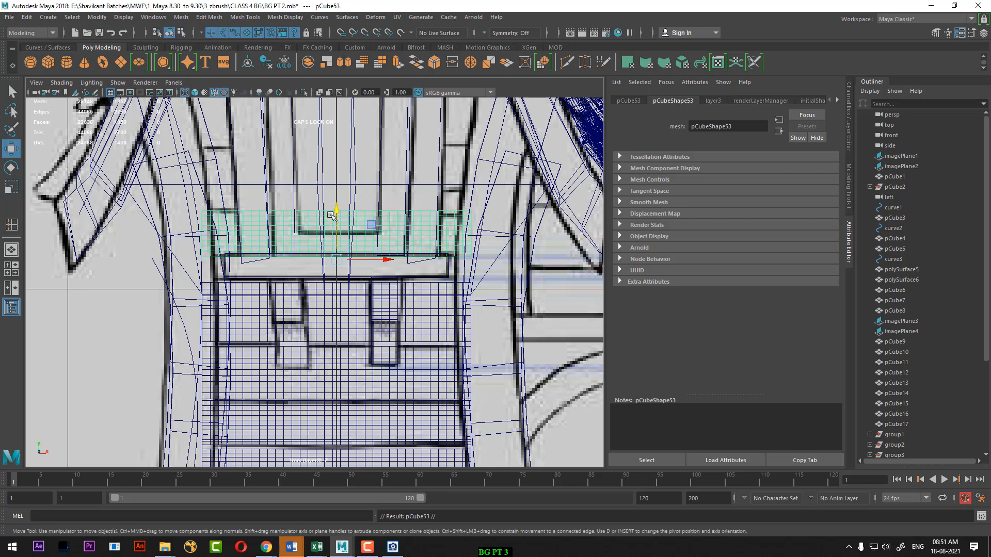
drag(332, 216, 334, 161)
key(r)
key(w)
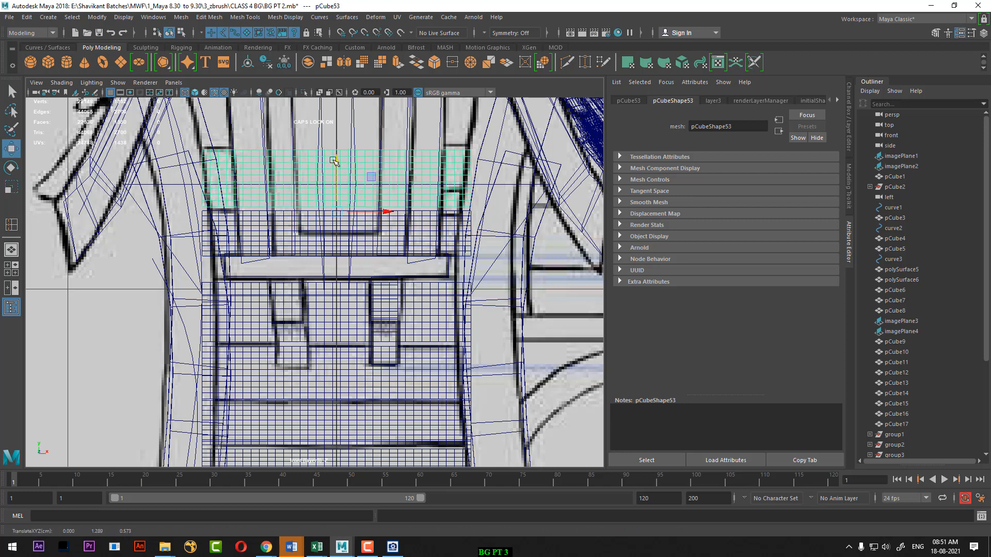
key(r)
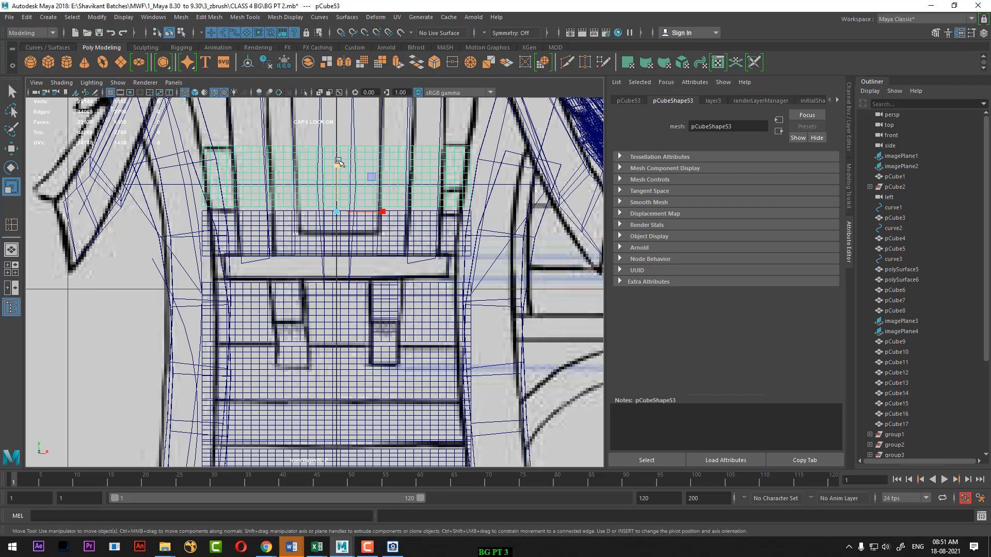
key(w)
click(335, 163)
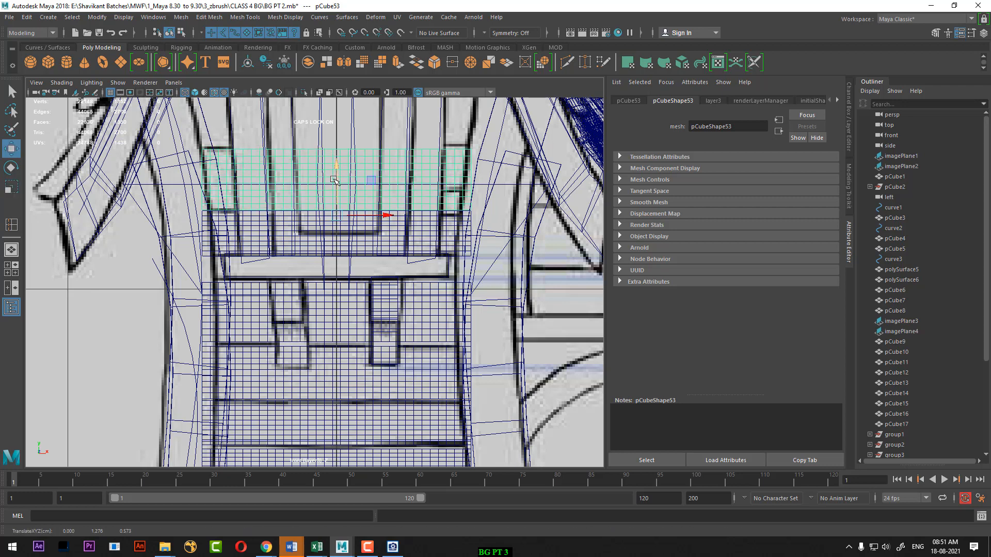
Duplicate the eighth plank directly above it and scale the ninth plank taller.
alt+middle_drag(335, 180, 339, 305)
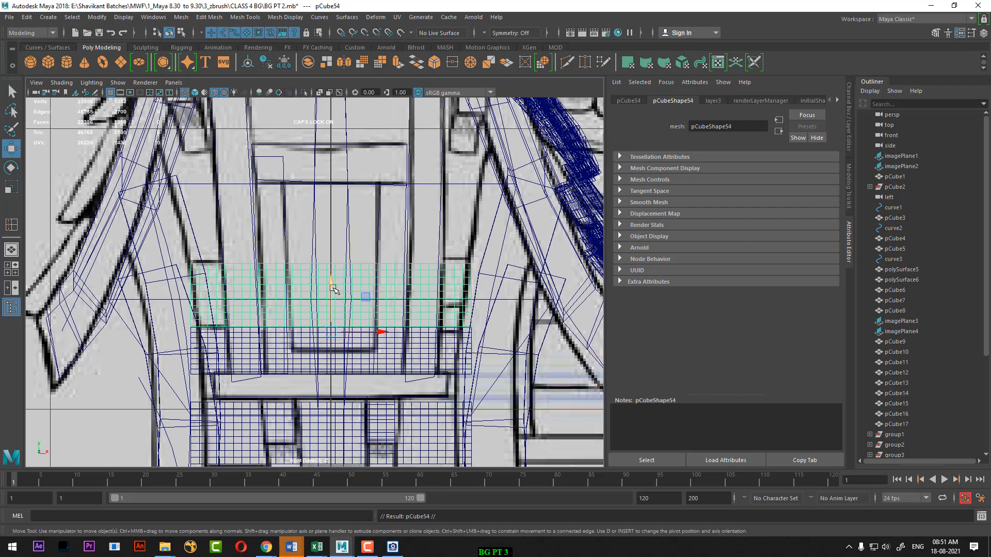
drag(333, 289, 332, 210)
key(r)
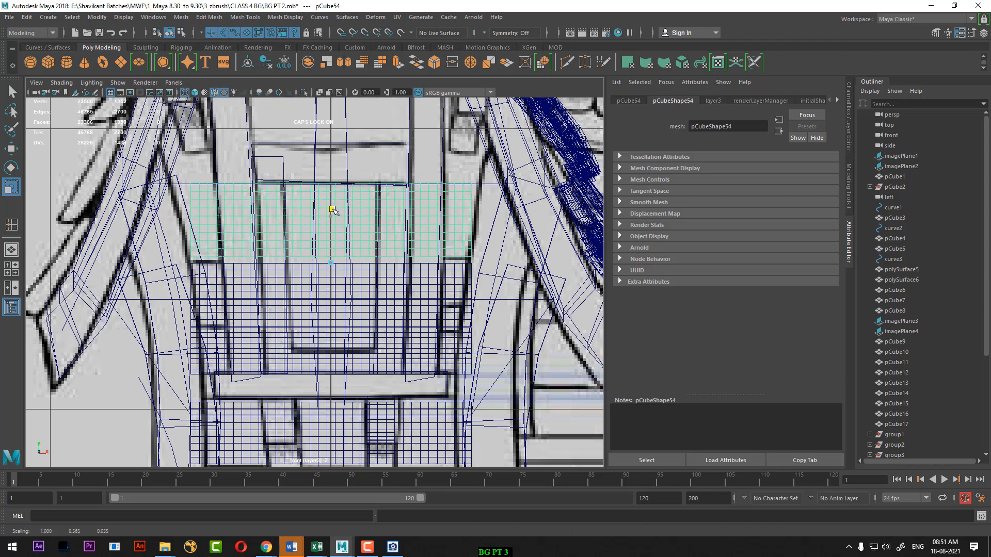
Duplicate the ninth plank directly above it, then scale the copy shorter and slightly wider to fit the tenth board.
alt+middle_drag(343, 210, 380, 319)
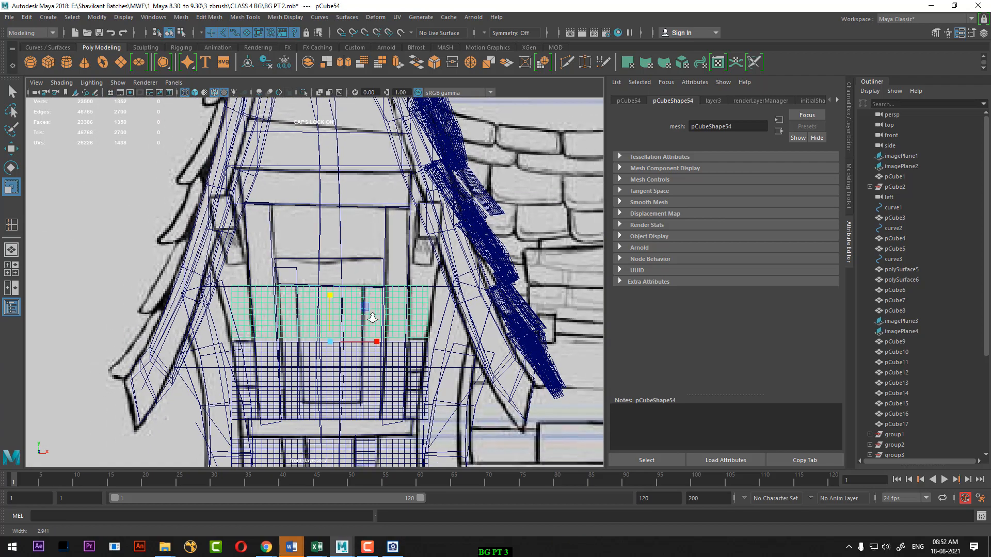
scroll(352, 277, down, 3)
scroll(352, 277, down, 2)
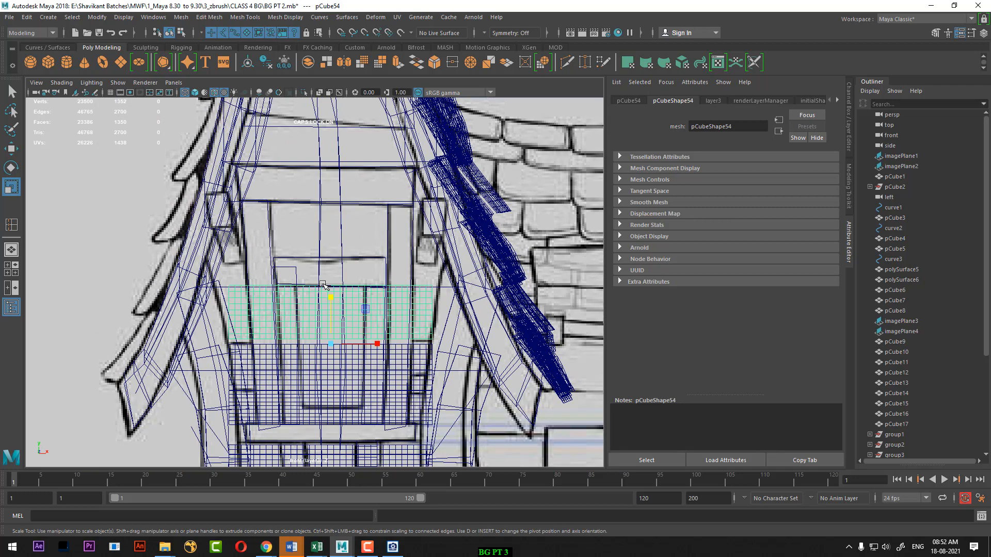
key(ctrl+d)
key(w)
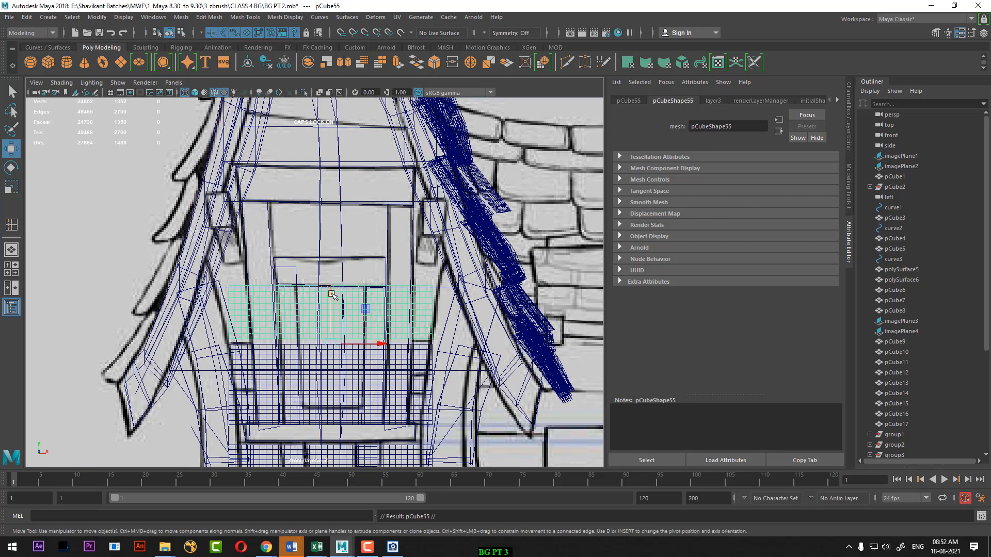
drag(333, 294, 338, 242)
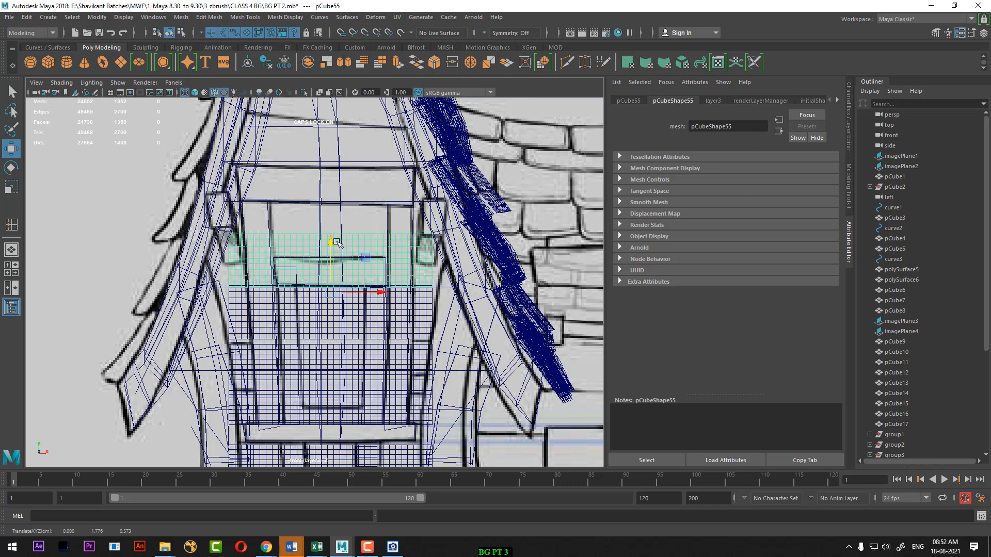
key(r)
drag(330, 244, 382, 292)
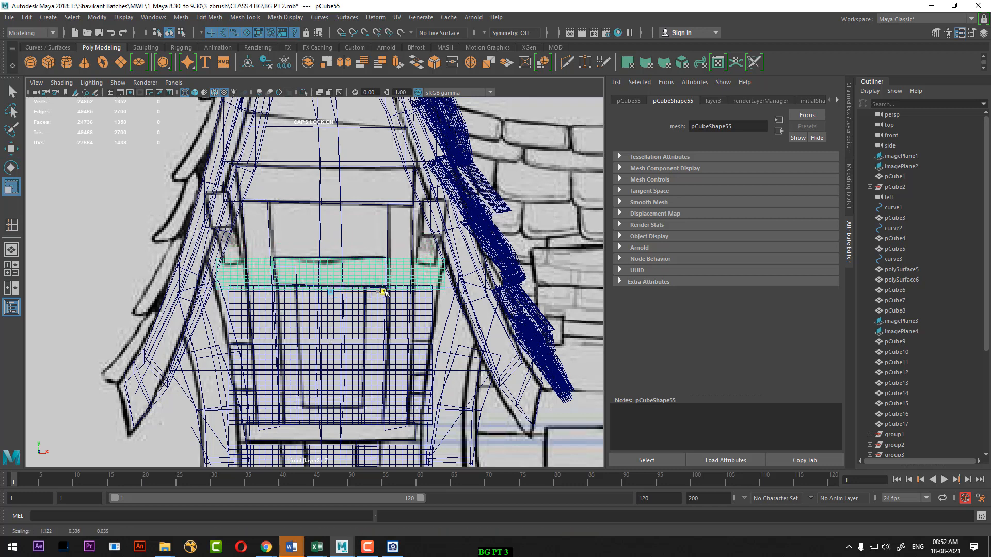
Widen the ninth plank and the one below it to reach the side posts, and make the lower one slightly taller.
click(340, 323)
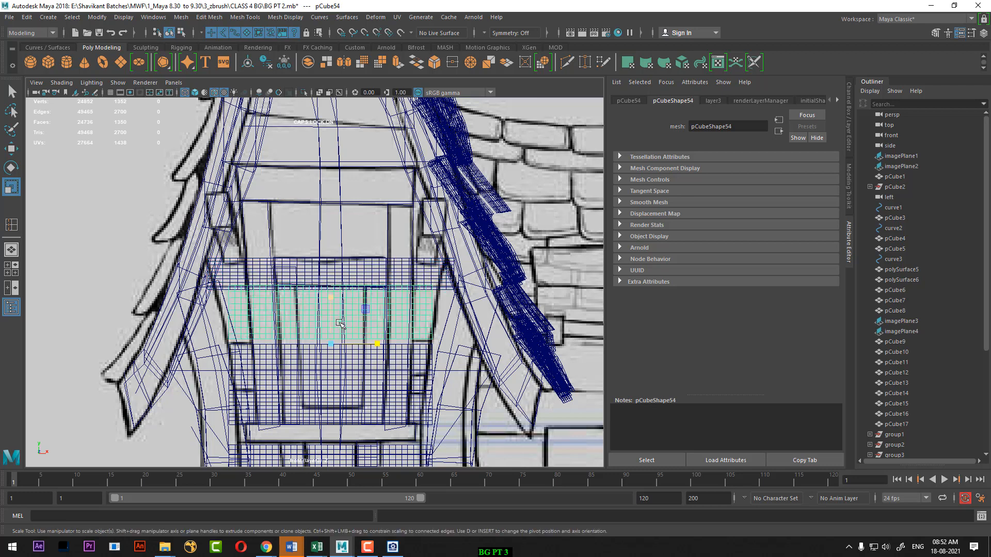
drag(379, 346, 390, 345)
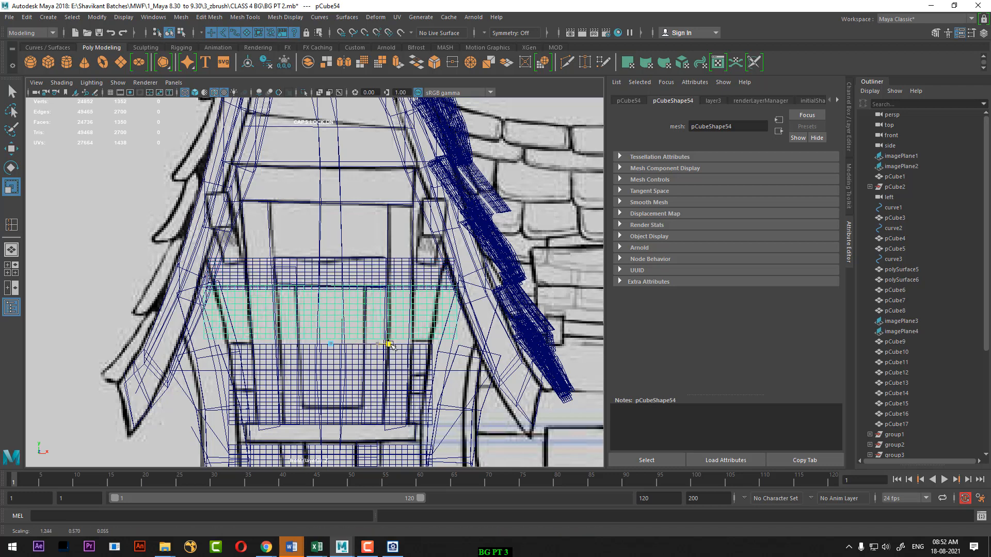
click(378, 357)
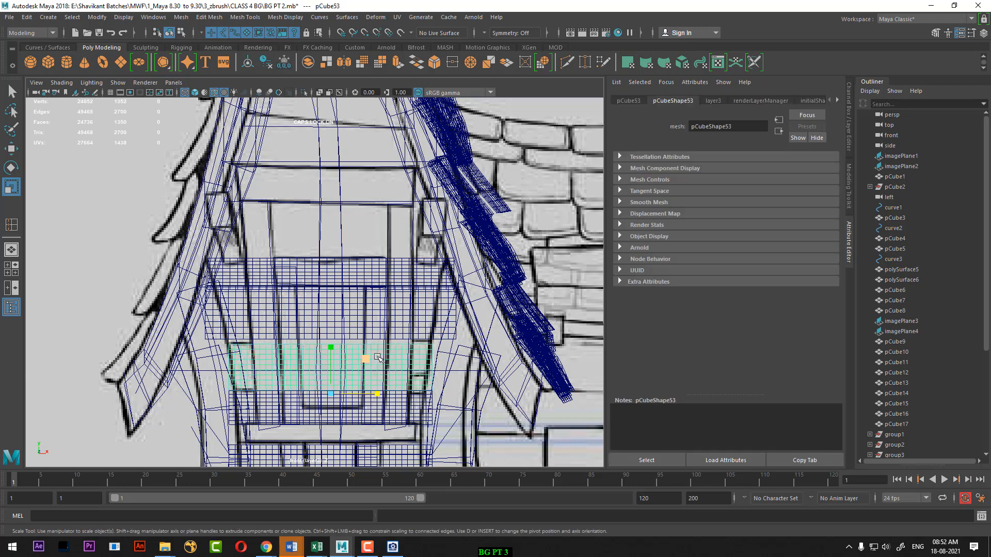
drag(378, 393, 356, 383)
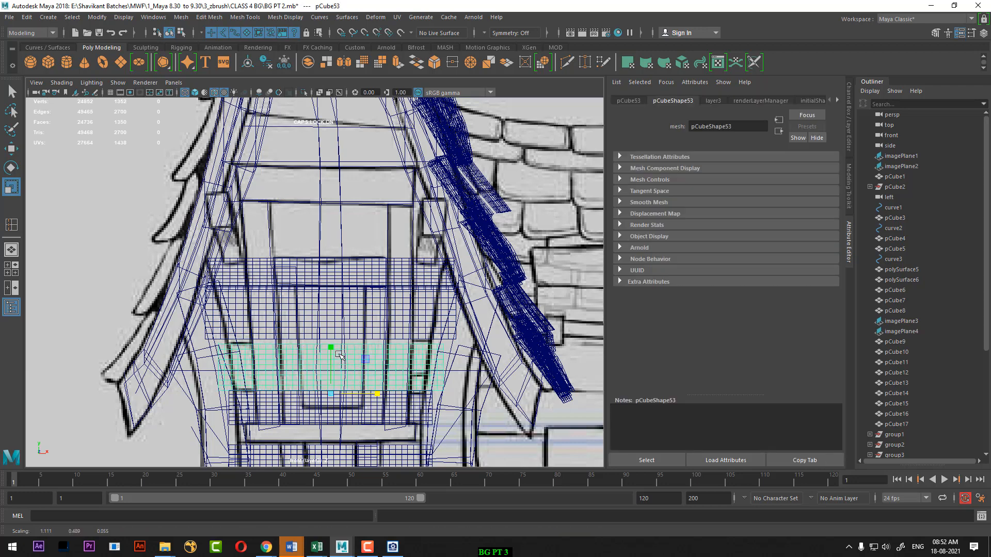
drag(330, 345, 330, 344)
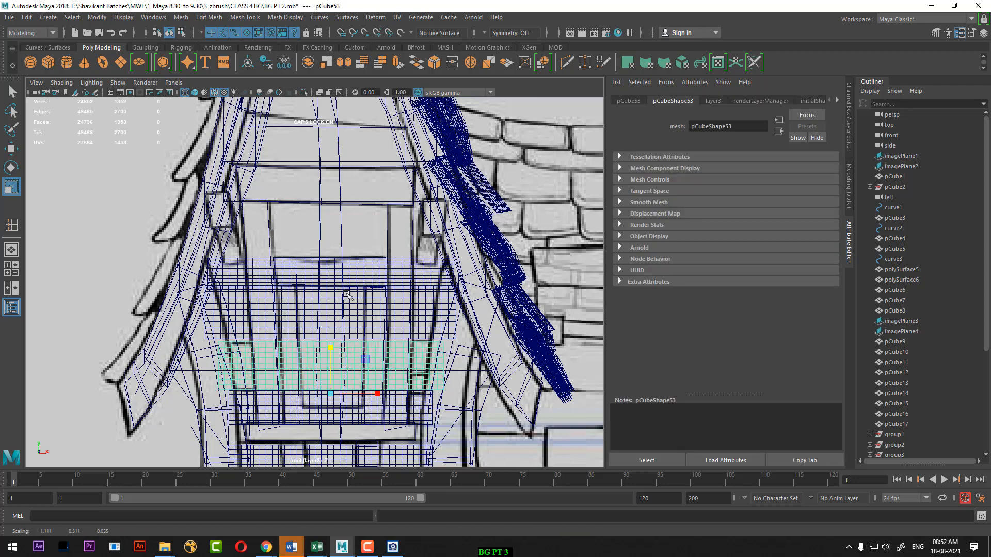
Examine the planked front wall in shaded display without wireframe overlay, orbiting around it in the perspective view.
key(5)
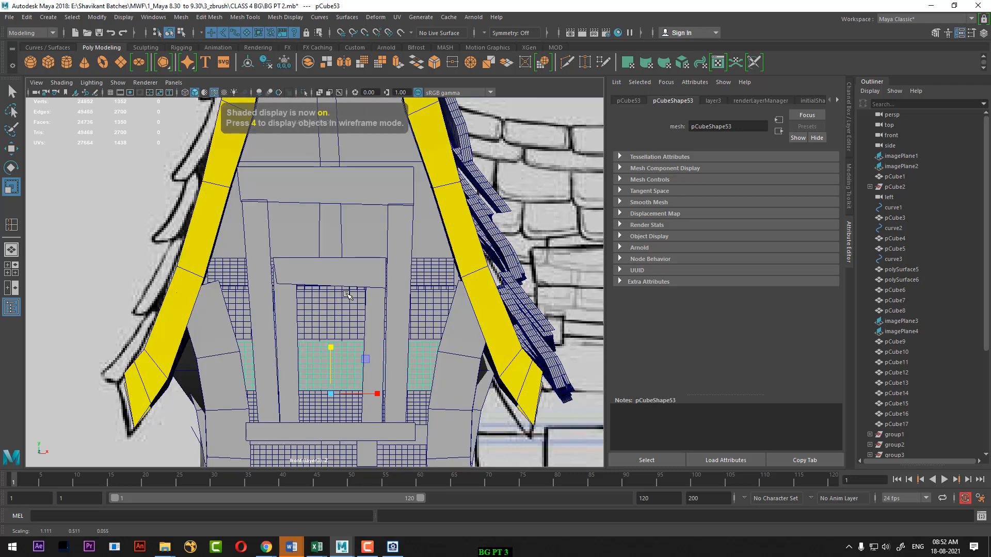
click(194, 91)
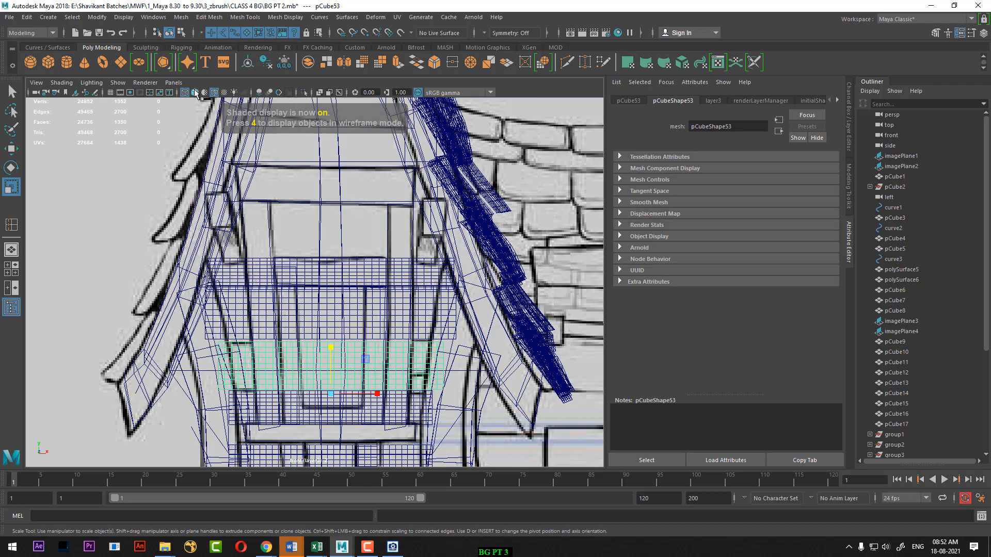
click(195, 91)
click(215, 93)
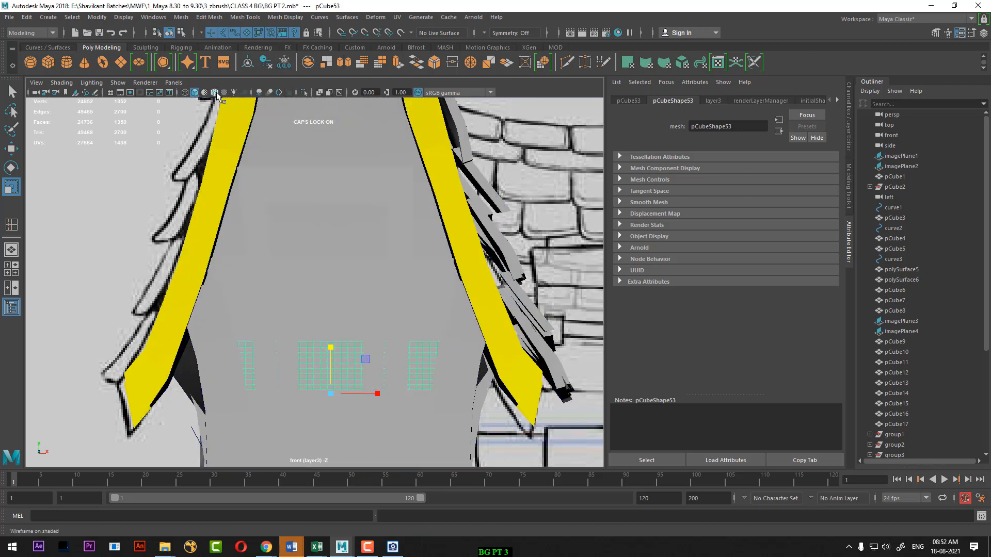
click(216, 94)
key(space)
drag(440, 321, 444, 282)
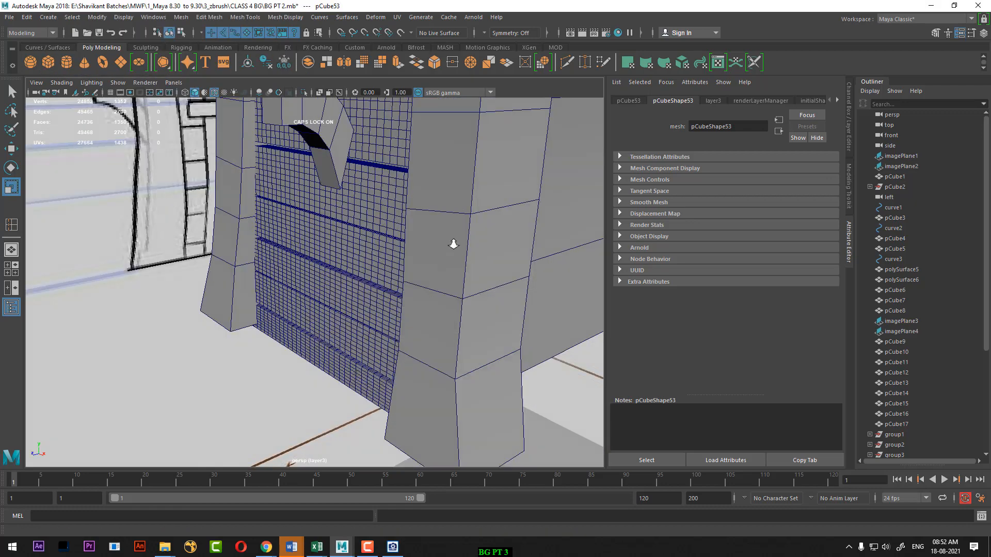
alt+right_drag(453, 243, 379, 204)
alt+middle_drag(380, 204, 395, 279)
alt+drag(396, 281, 274, 134)
click(215, 94)
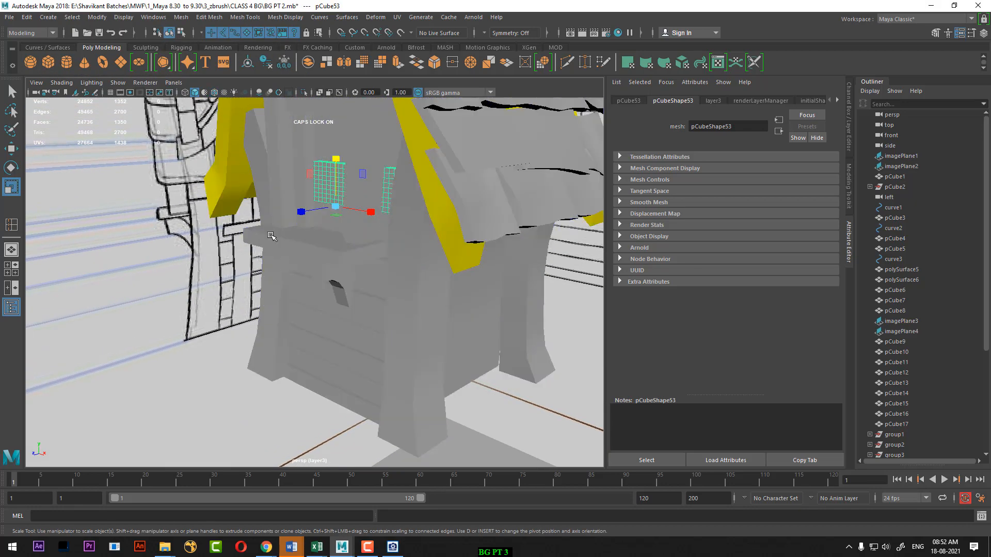
mouse_move(258, 253)
alt+mouse_down()
mouse_move(380, 303)
mouse_move(384, 258)
mouse_move(333, 290)
alt+mouse_up()
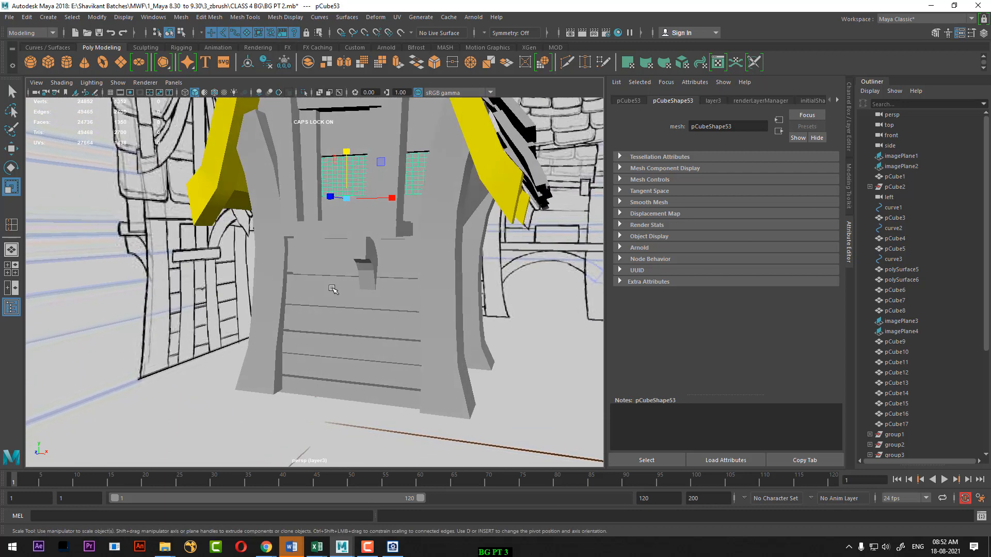
scroll(333, 303, up, 6)
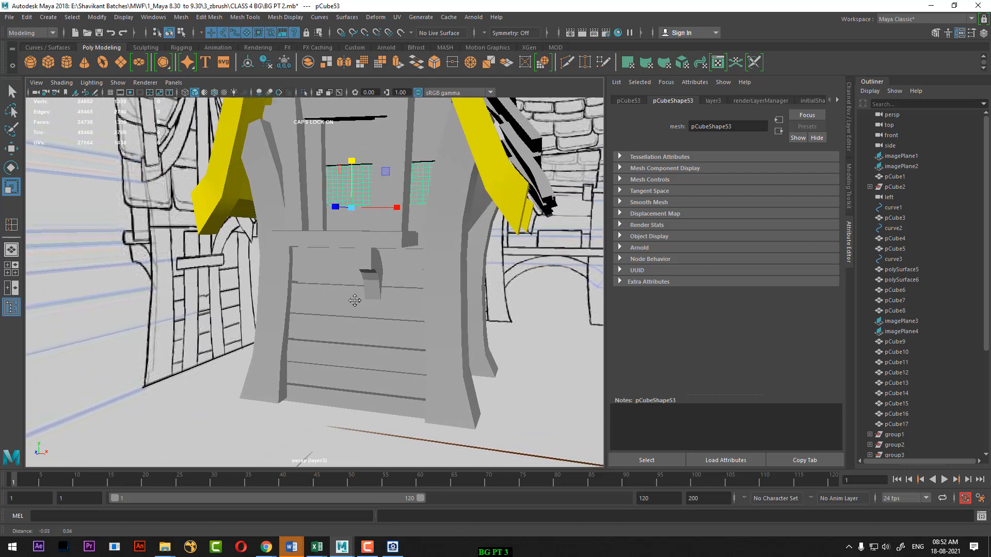
Return to the wireframe front view and duplicate the ninth plank to the board directly above the tenth plank.
key(space)
click(375, 299)
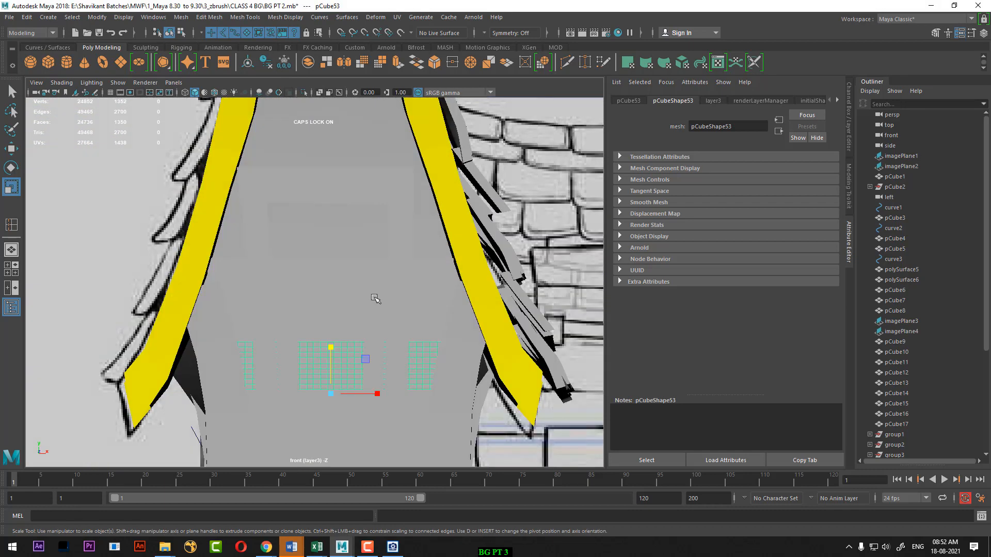
key(4)
key(5)
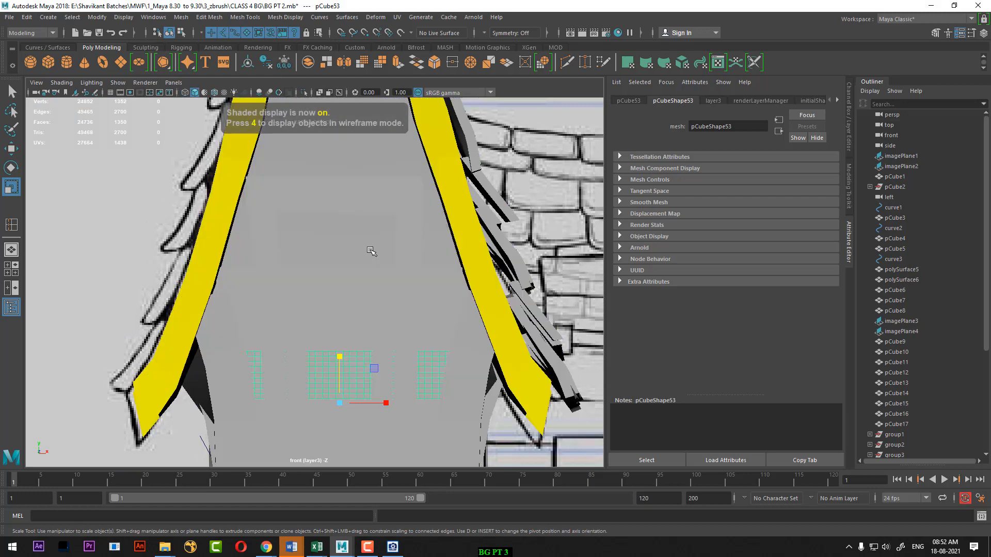
key(4)
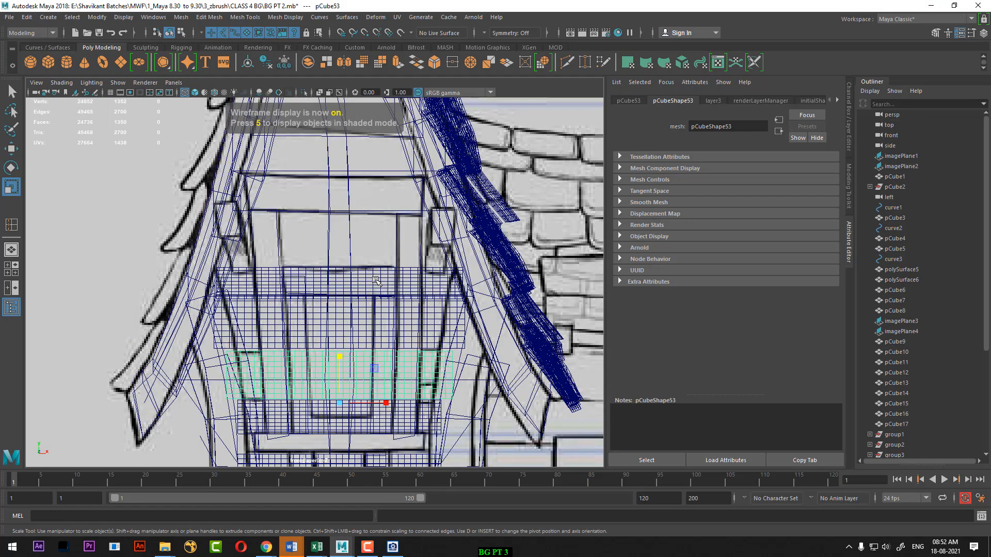
click(375, 281)
scroll(382, 294, up, 1)
click(367, 333)
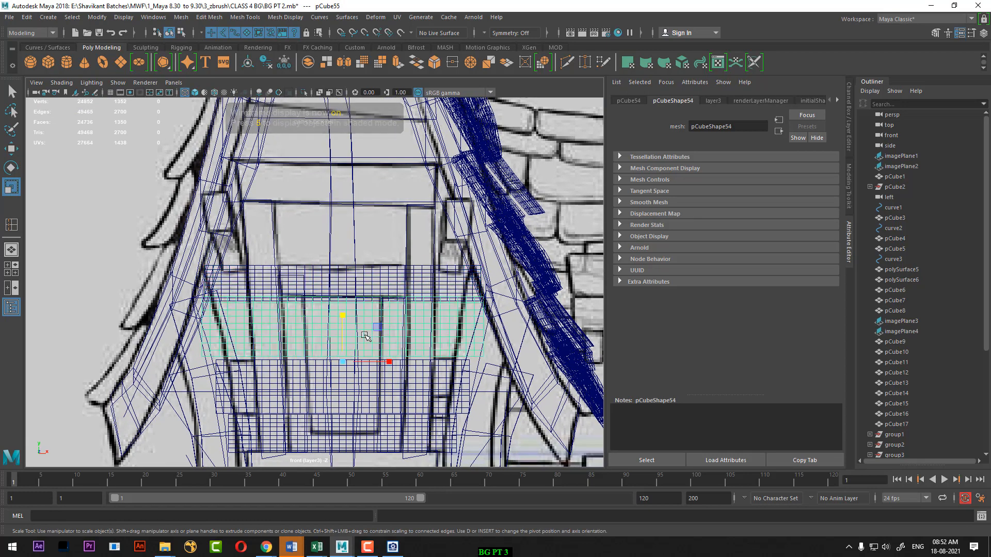
key(w)
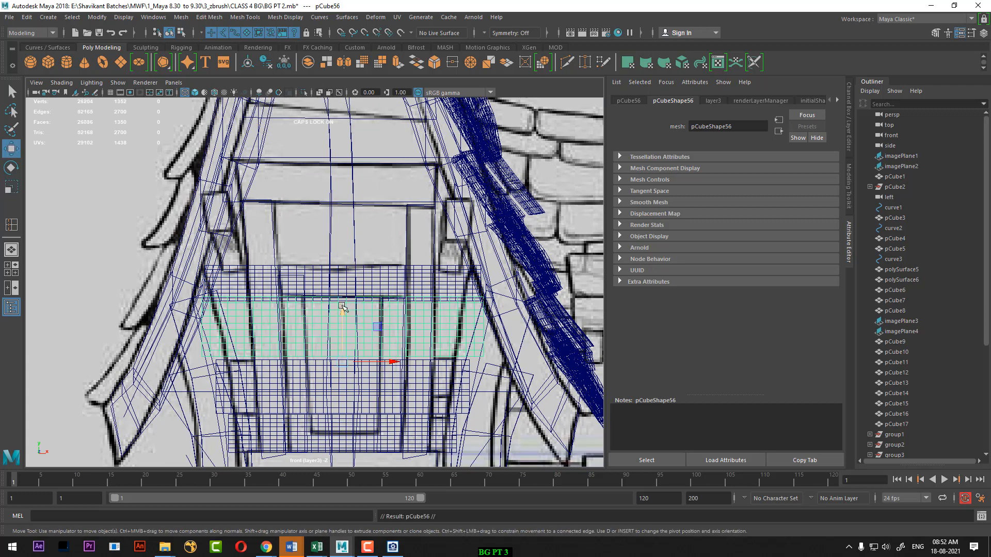
drag(340, 311, 342, 220)
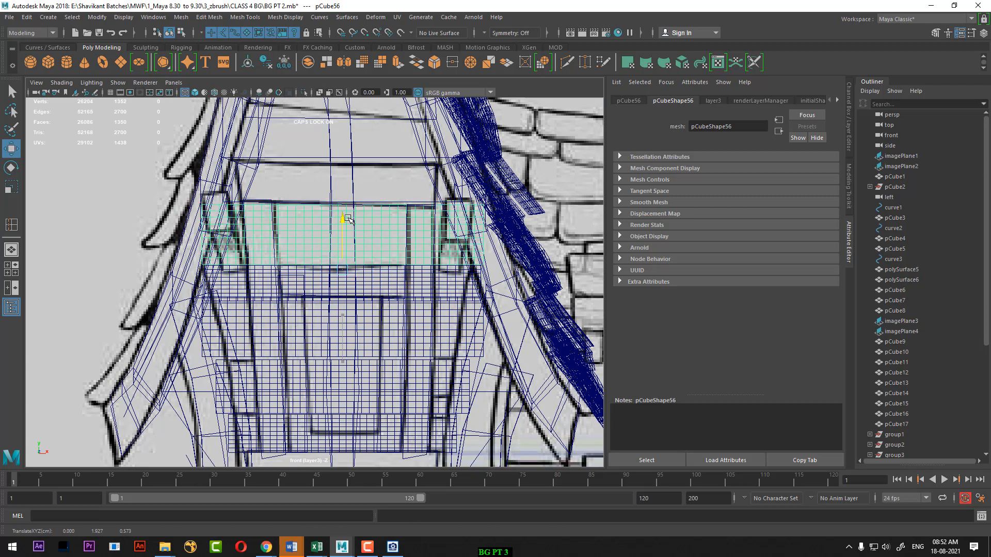
Duplicate the tenth and eleventh planks upward to cover the next two boards of the gable.
scroll(371, 229, up, 2)
alt+middle_drag(381, 232, 381, 303)
click(378, 311)
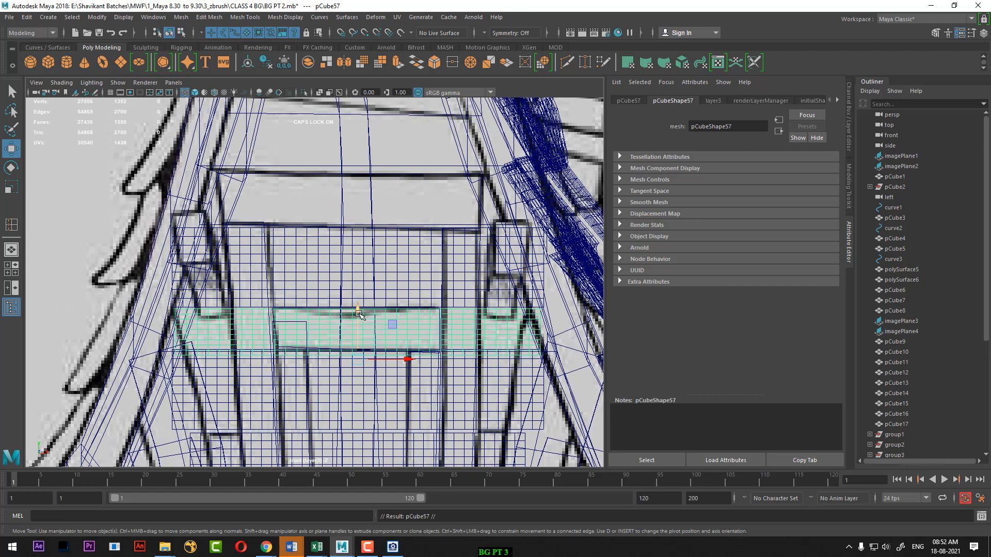
shift+drag(365, 309, 368, 173)
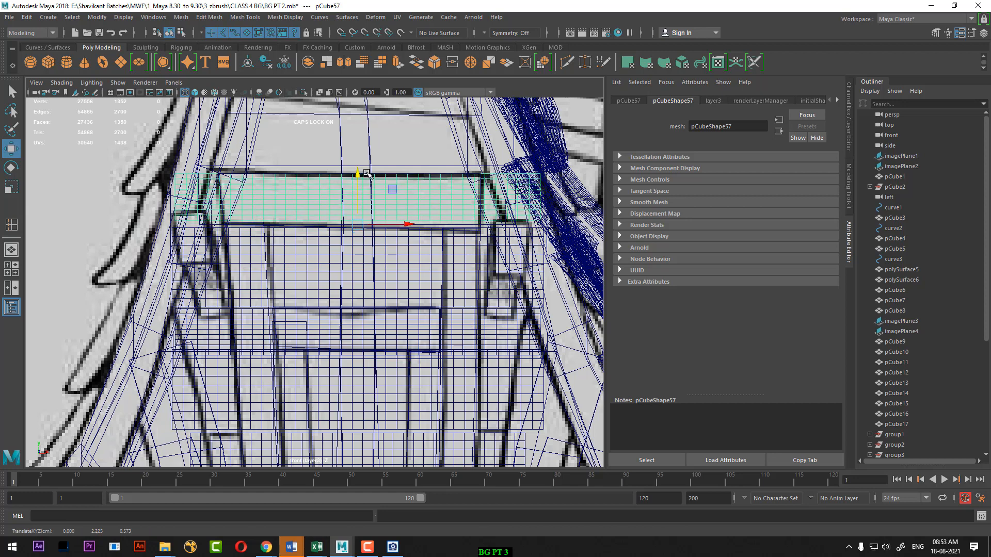
alt+middle_drag(367, 173, 374, 250)
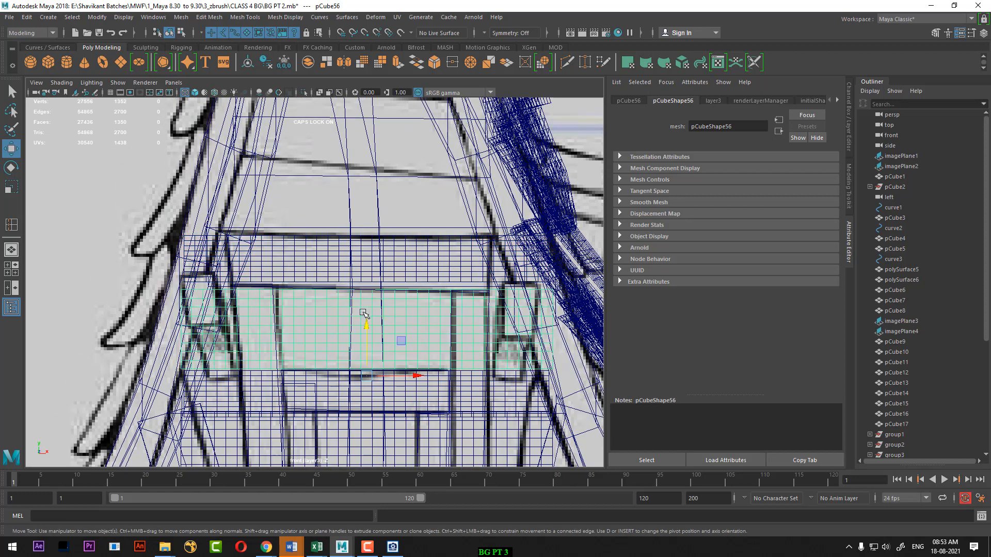
drag(368, 329, 383, 202)
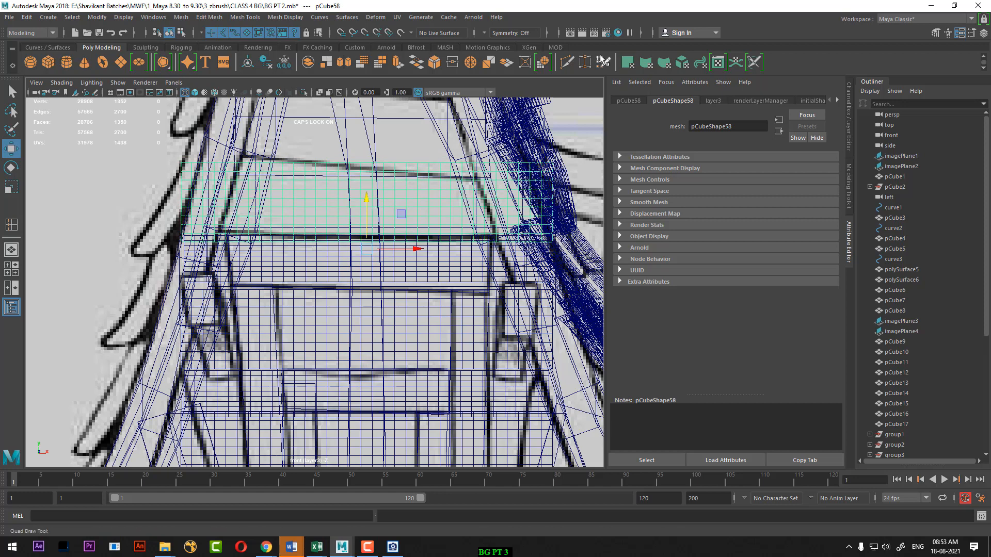
Add a lattice deformer to the topmost plank and switch to editing its lattice points.
click(556, 48)
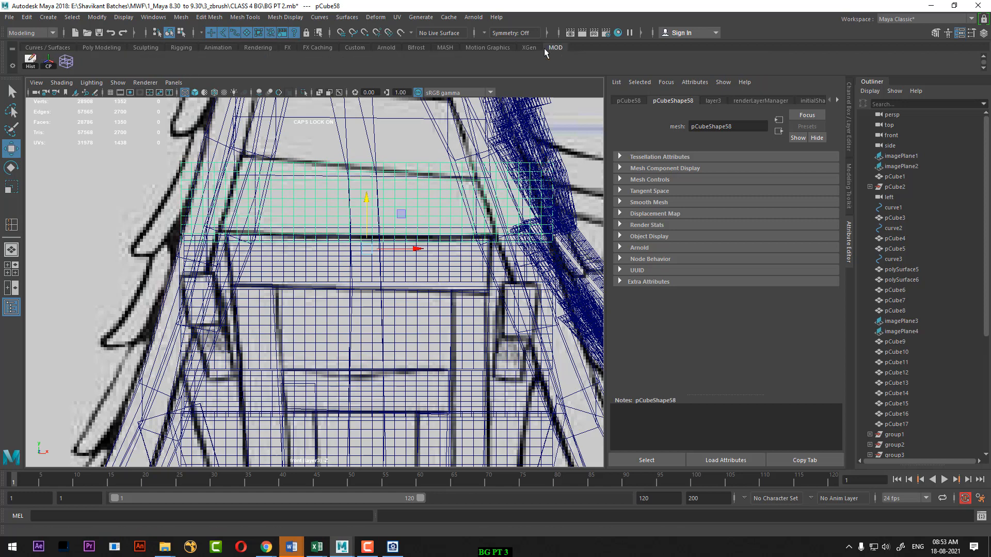
click(66, 62)
alt+middle_drag(523, 191, 462, 222)
scroll(463, 222, down, 2)
right_drag(464, 222, 494, 117)
scroll(486, 213, up, 1)
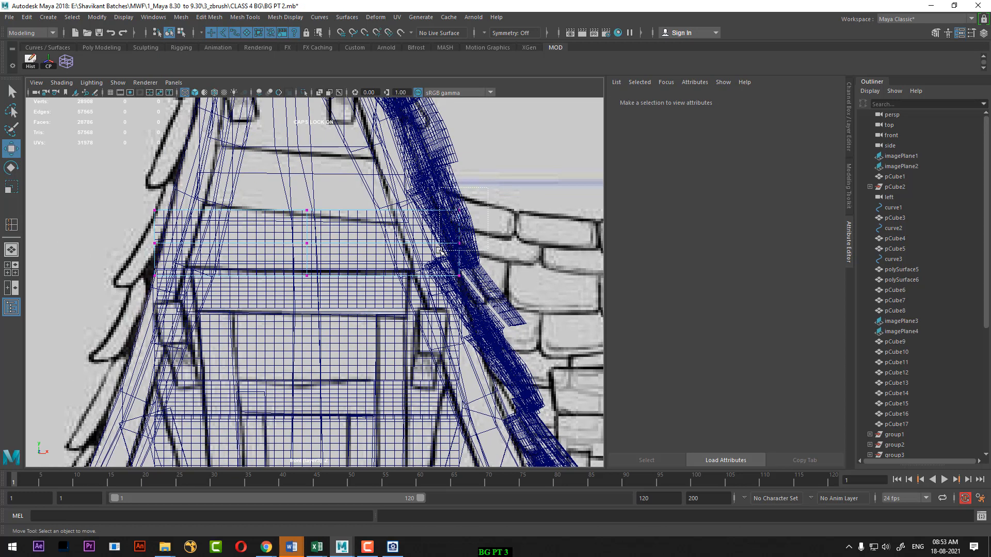
Slope the upper lattice points of the topmost plank to match the drawn board and pull its upper left side inward.
drag(442, 252, 461, 191)
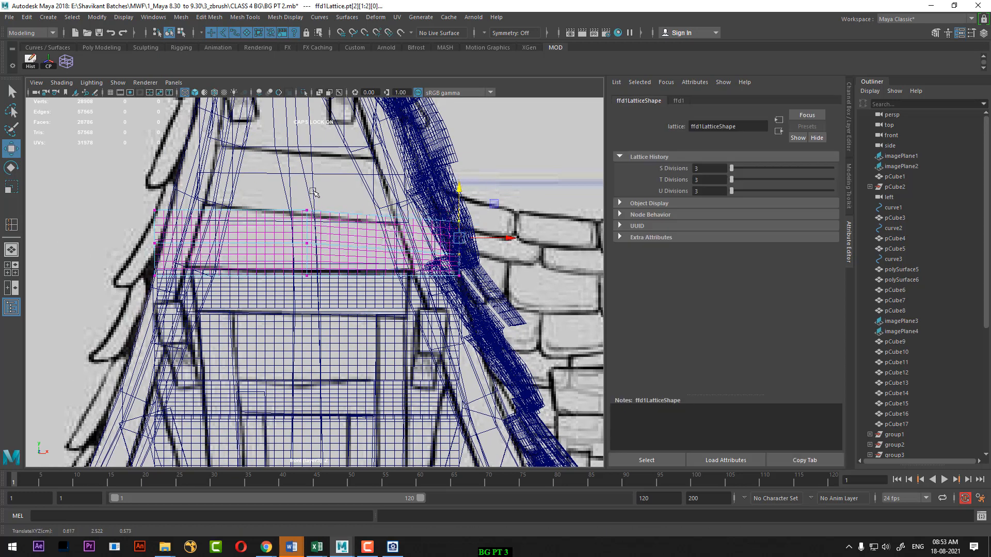
mouse_move(313, 192)
mouse_down()
mouse_move(299, 253)
mouse_move(307, 192)
mouse_up()
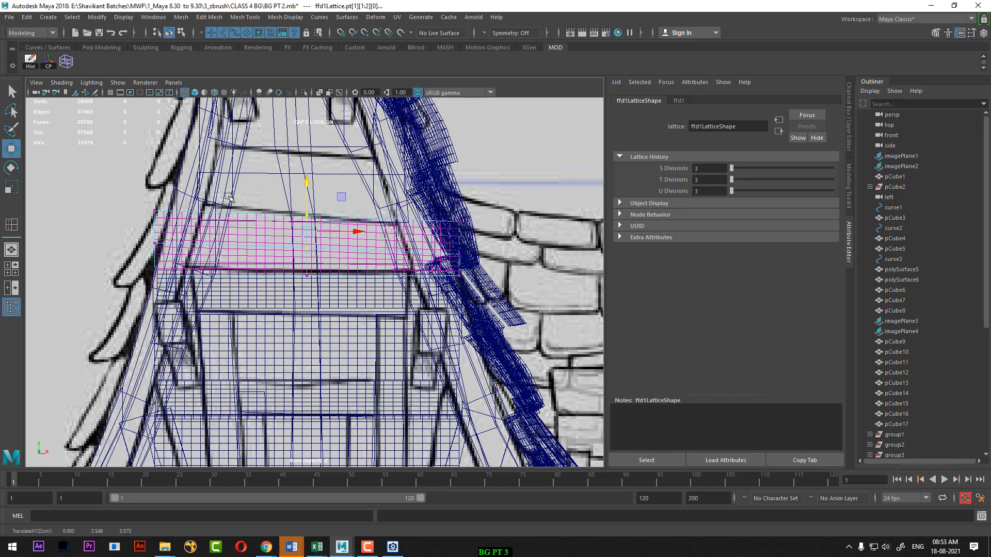
drag(165, 247, 154, 180)
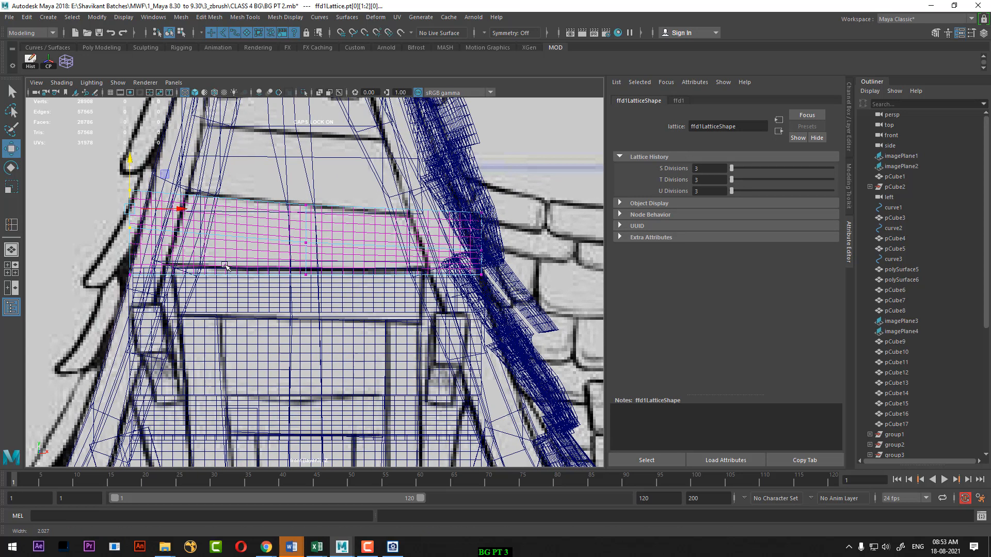
scroll(194, 249, up, 2)
drag(199, 210, 192, 210)
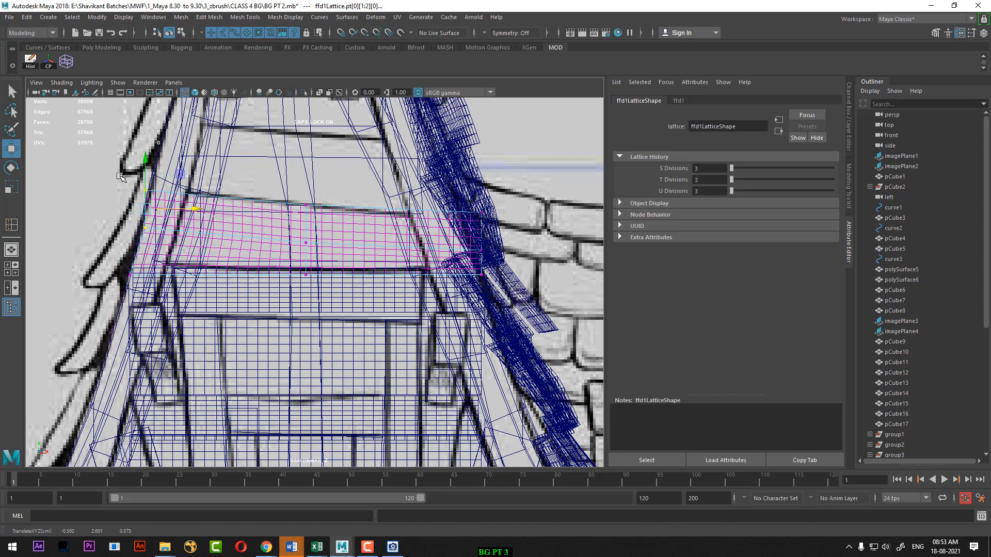
drag(121, 177, 202, 192)
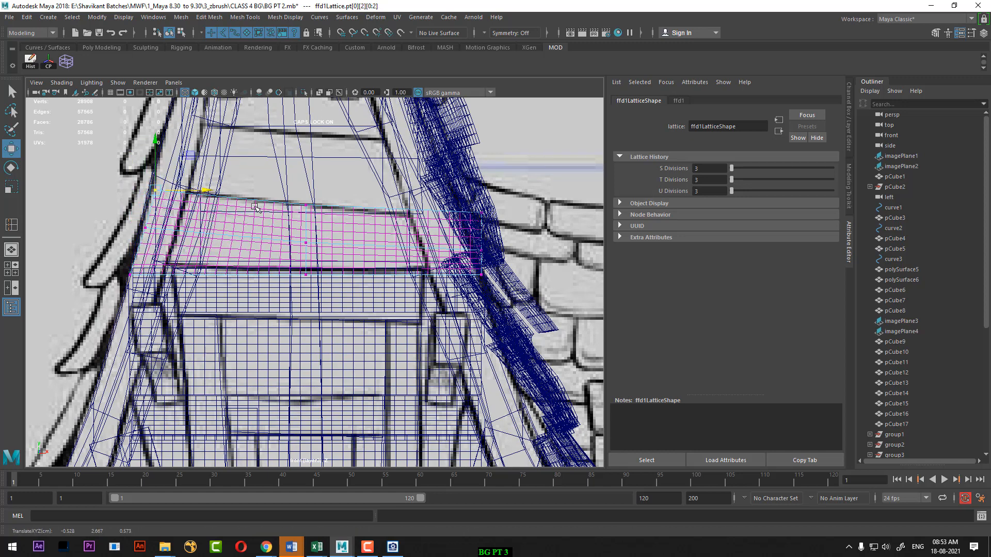
Pull the lattice's right column inward, raise its bottom row to the drawn board line, and return to object selection on the plank.
drag(528, 183, 463, 287)
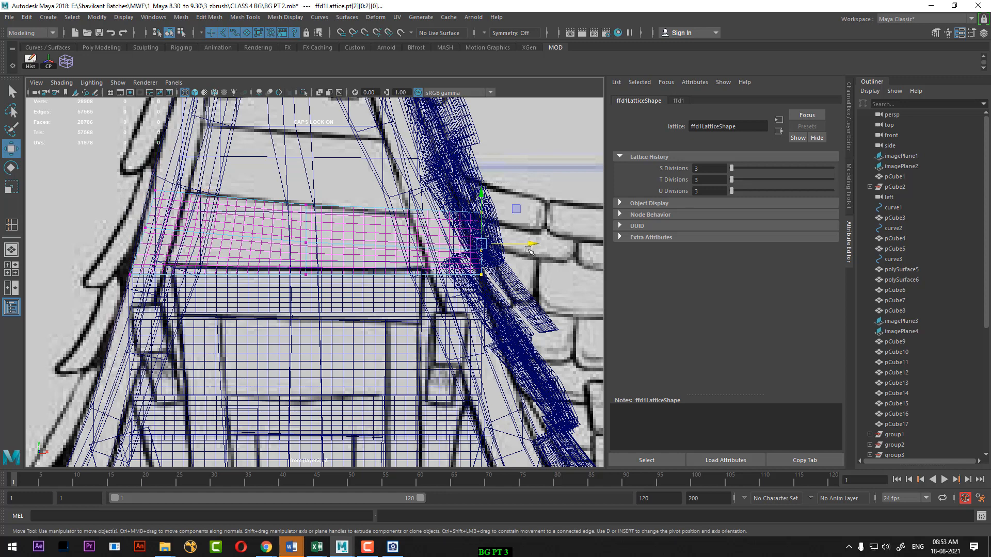
drag(534, 246, 499, 243)
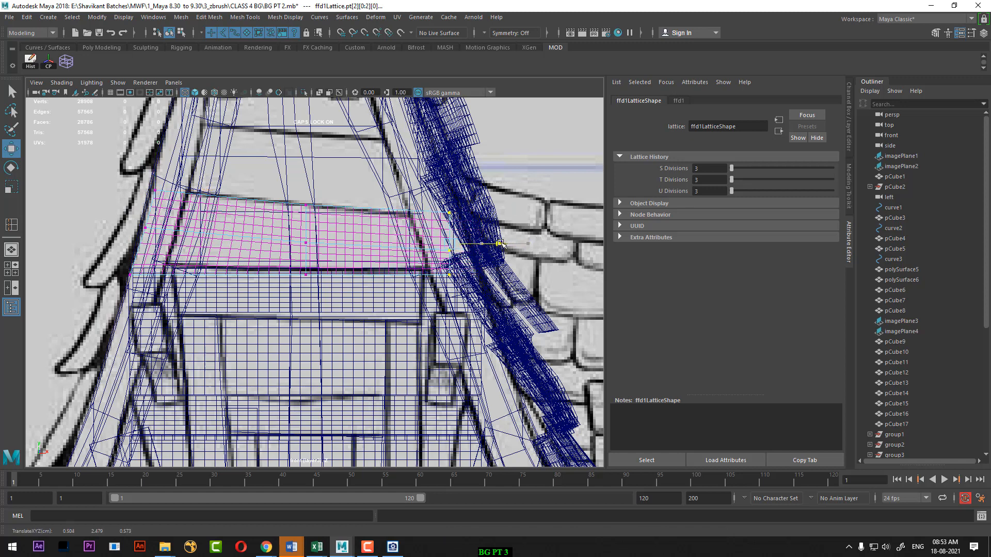
key(5)
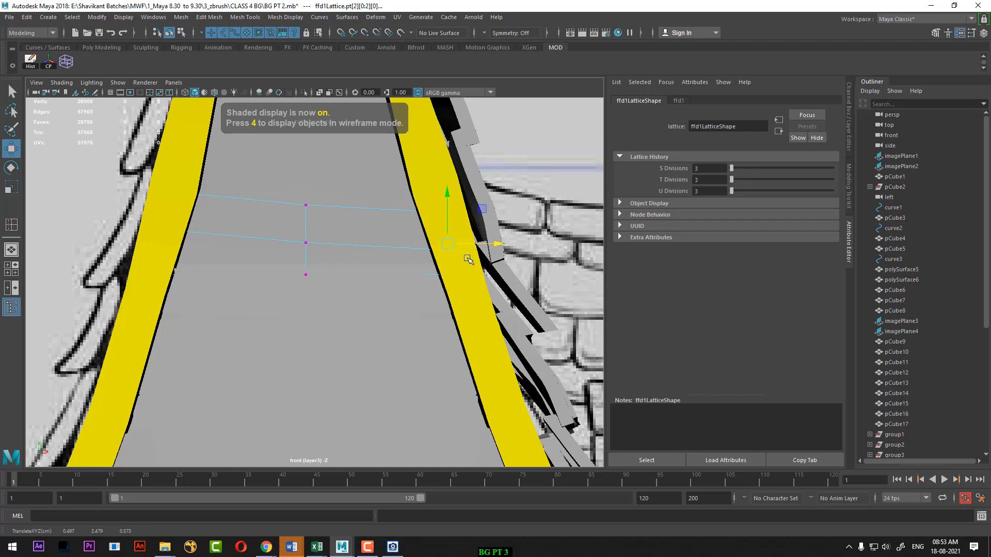
key(4)
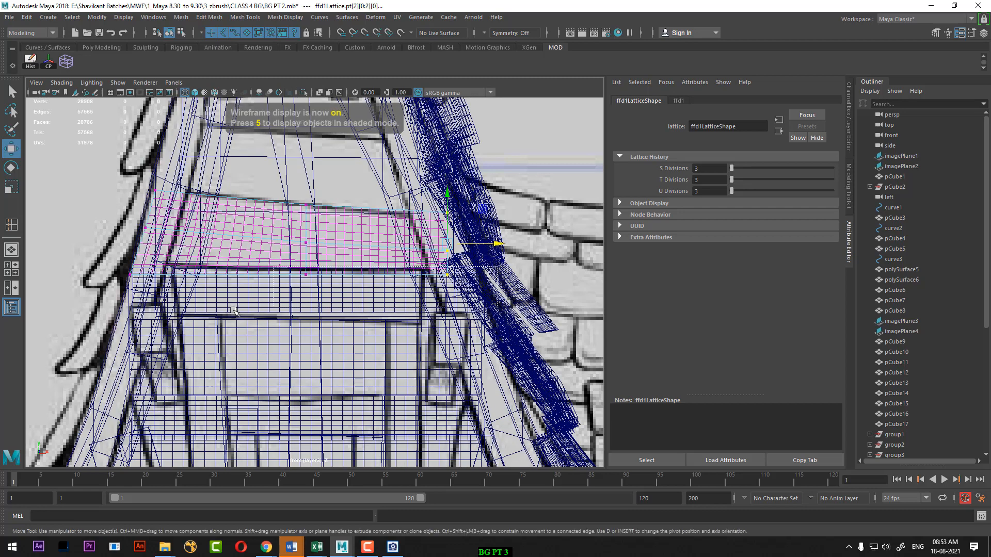
drag(234, 311, 76, 327)
drag(288, 225, 288, 221)
key(Caps_Lock)
key(5)
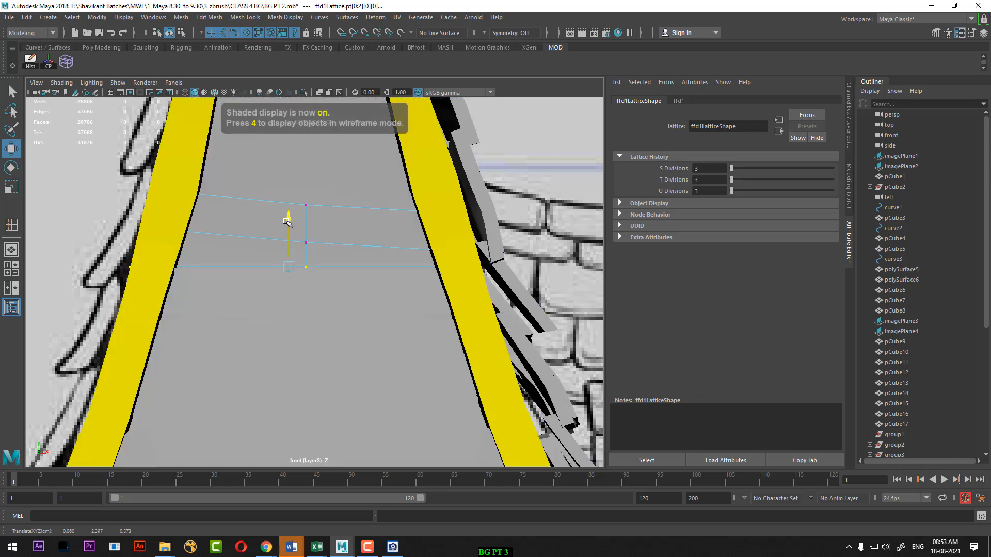
key(3)
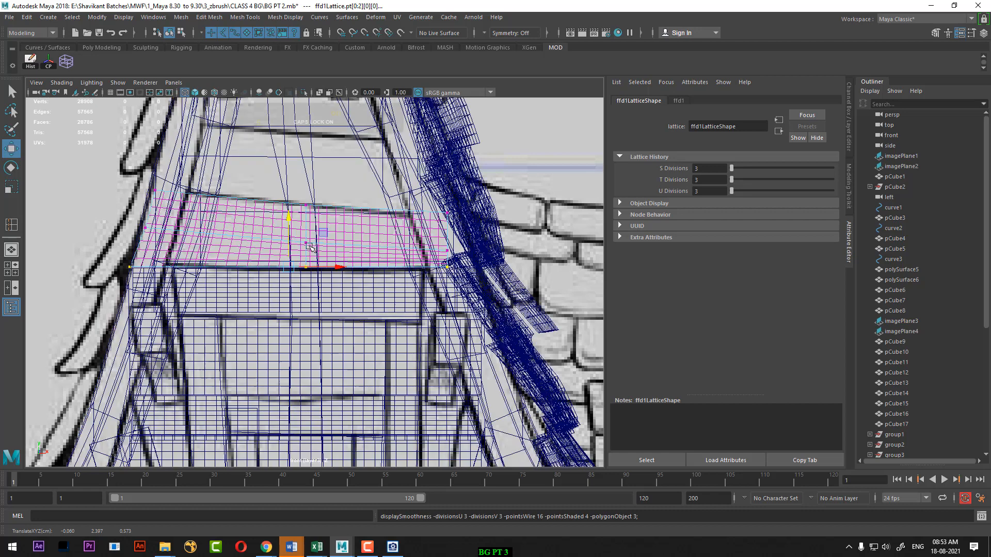
key(4)
right_drag(363, 241, 380, 229)
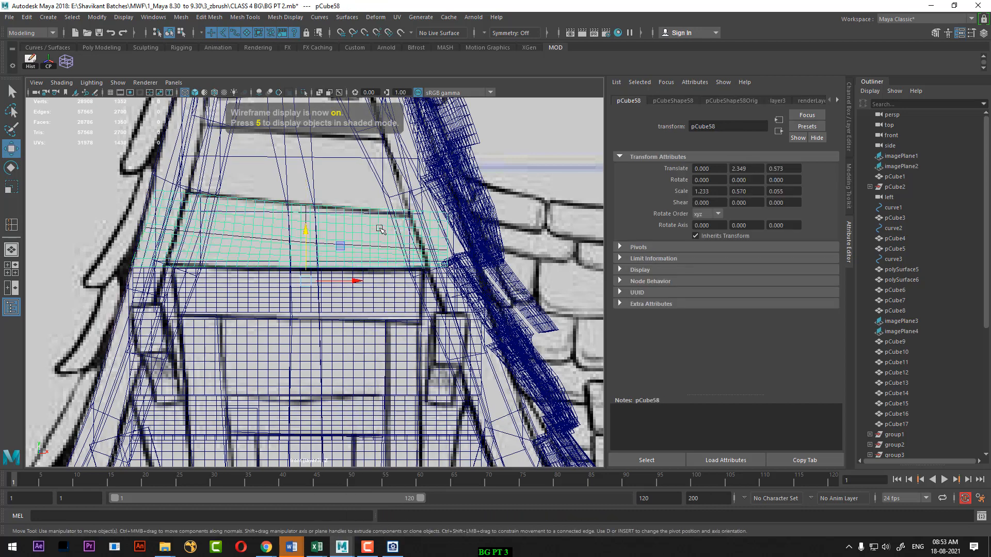
Duplicate the shaped plank up to the next drawn board, add a lattice deformer, and switch to editing its lattice points.
alt+middle_drag(370, 233, 380, 287)
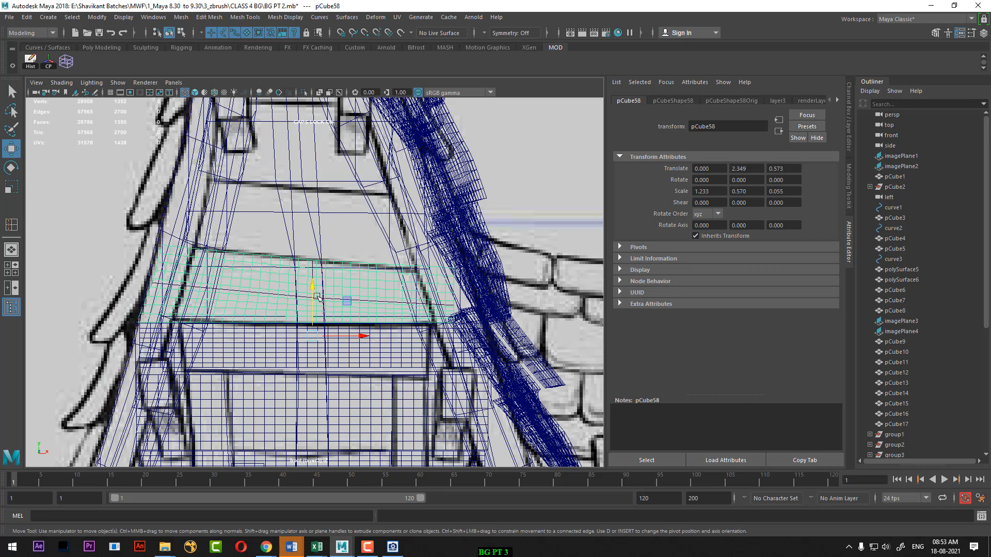
key(ctrl+d)
drag(311, 287, 316, 214)
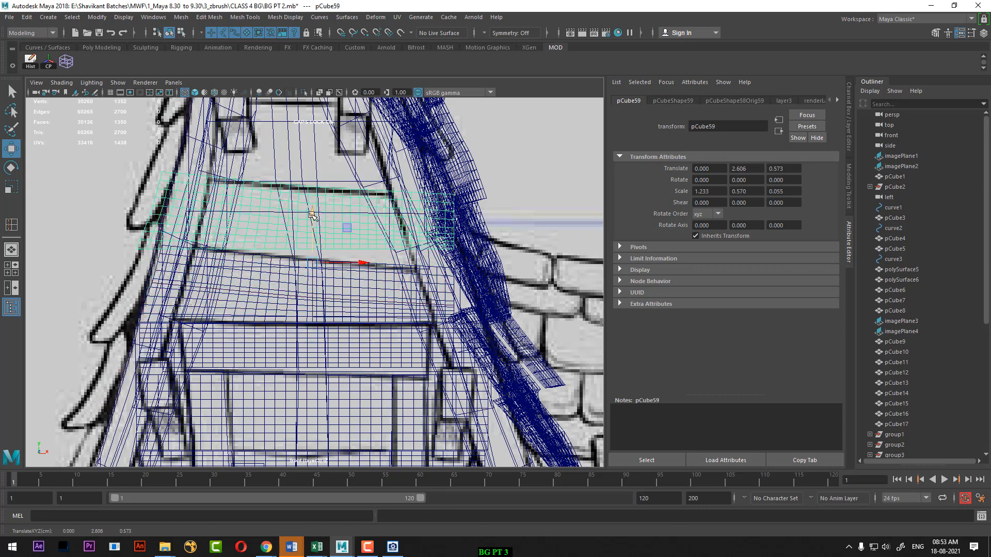
click(66, 61)
right_drag(492, 157, 491, 130)
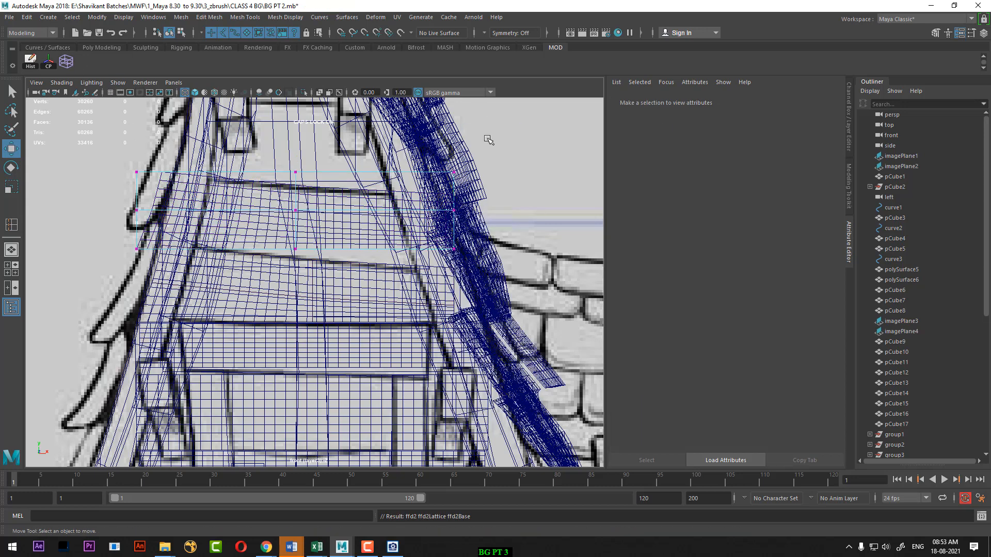
Lower the right and bottom-middle lattice points of the new plank to follow the board's slanted edges.
drag(487, 137, 431, 274)
drag(453, 156, 450, 170)
drag(478, 283, 439, 251)
drag(452, 216, 451, 222)
drag(333, 209, 281, 273)
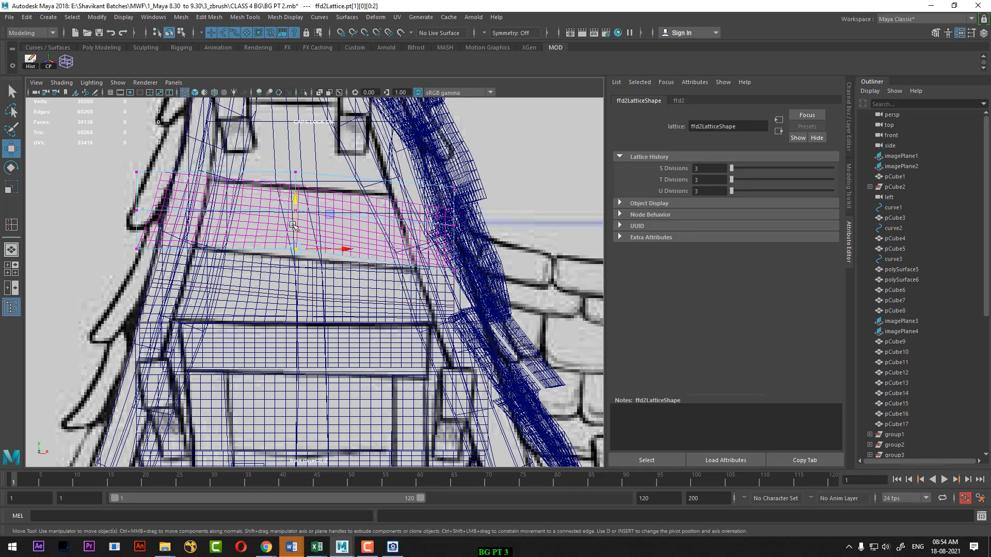
drag(298, 203, 298, 207)
Pull both side columns of the plank's lattice inward and lower its top-left corner to fit the narrowing gable.
drag(97, 146, 170, 258)
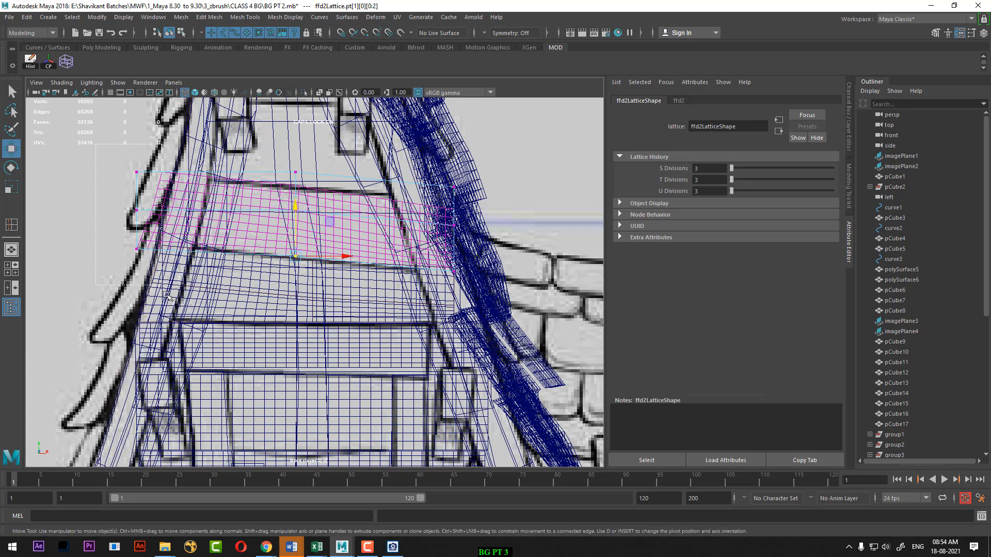
drag(188, 211, 214, 211)
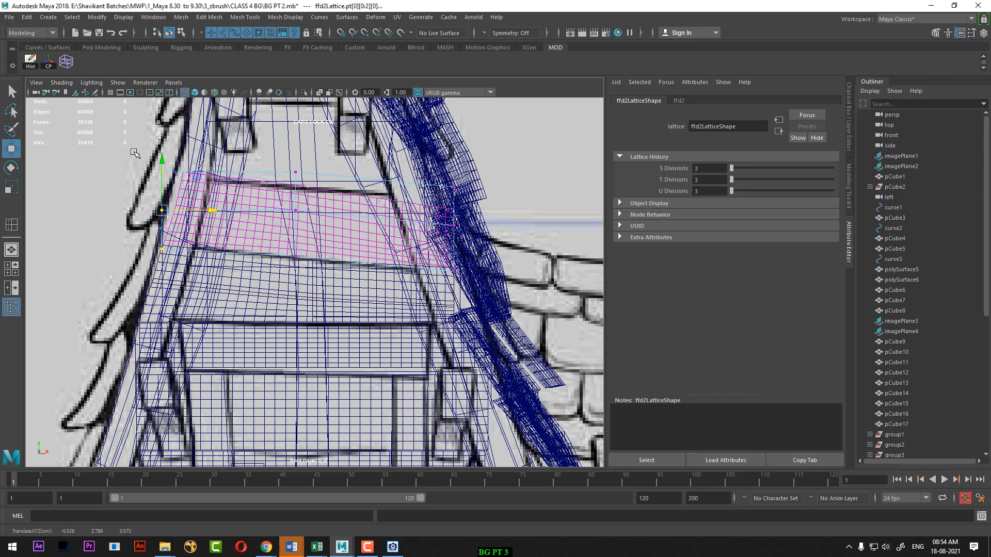
drag(134, 153, 185, 182)
drag(162, 145, 162, 154)
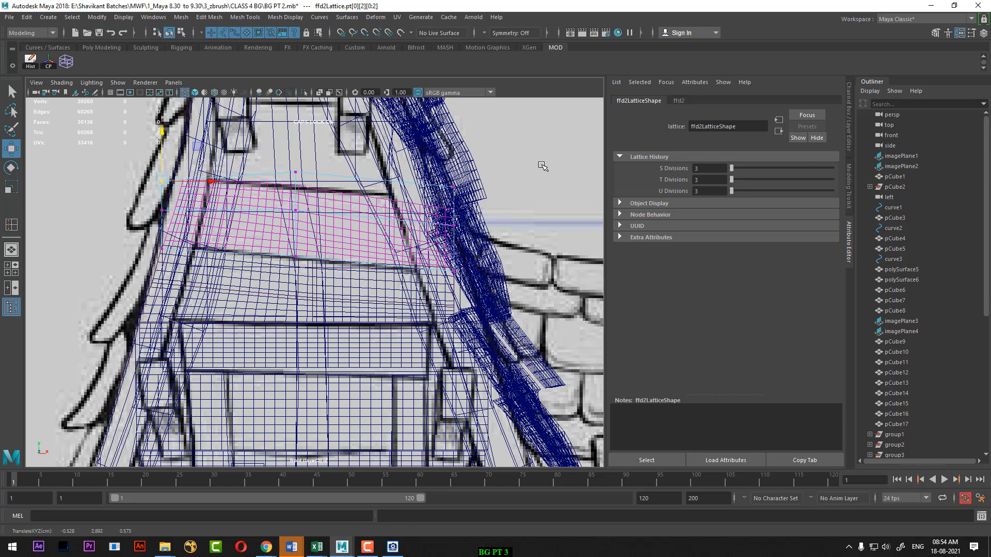
drag(541, 166, 433, 315)
drag(507, 231, 489, 228)
drag(134, 164, 219, 275)
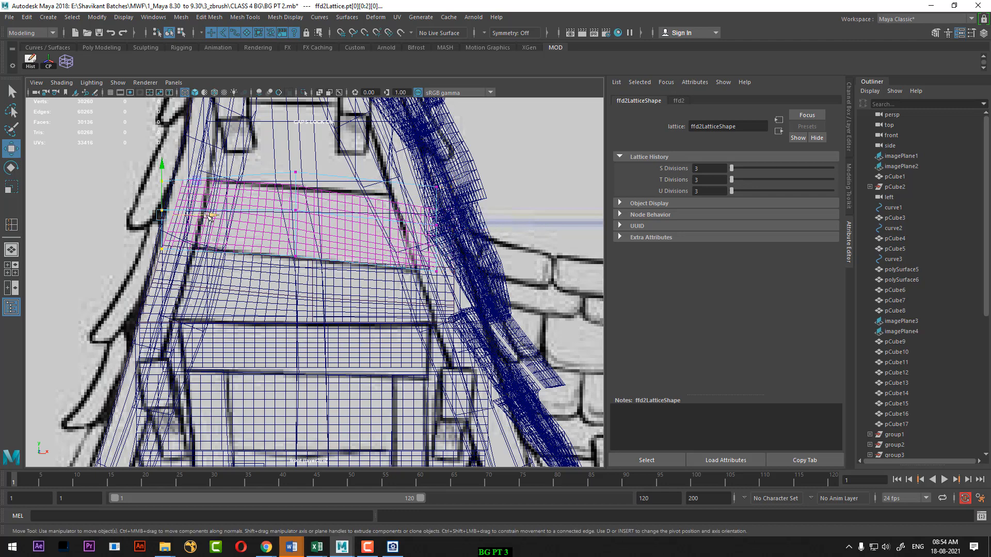
drag(209, 217, 219, 217)
Return to object selection and duplicate the plank upward to cover the next gable board between the drawn blocks.
alt+middle_drag(277, 230, 289, 279)
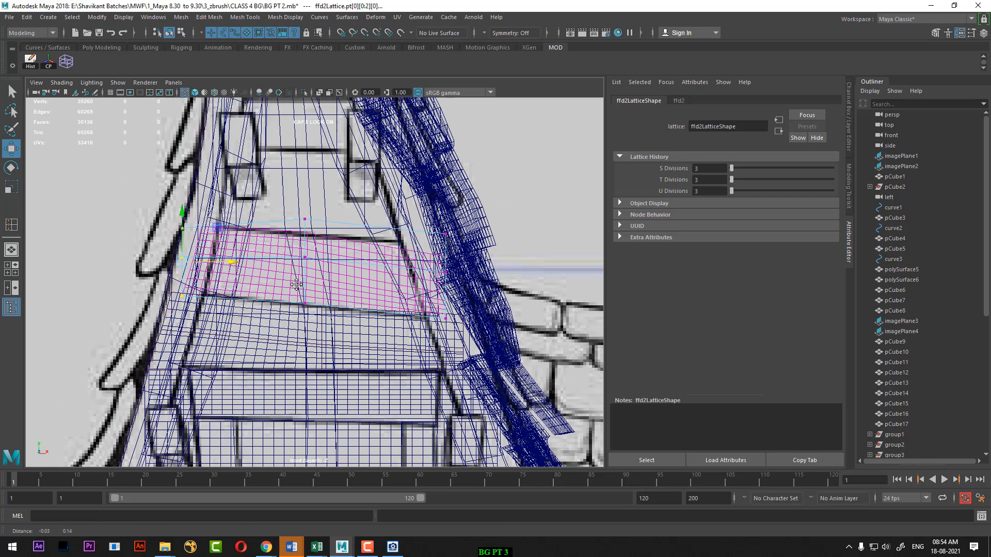
alt+right_drag(331, 295, 318, 274)
alt+middle_drag(319, 275, 321, 299)
alt+right_drag(321, 299, 339, 329)
alt+middle_drag(339, 328, 336, 271)
right_drag(336, 270, 443, 138)
click(347, 251)
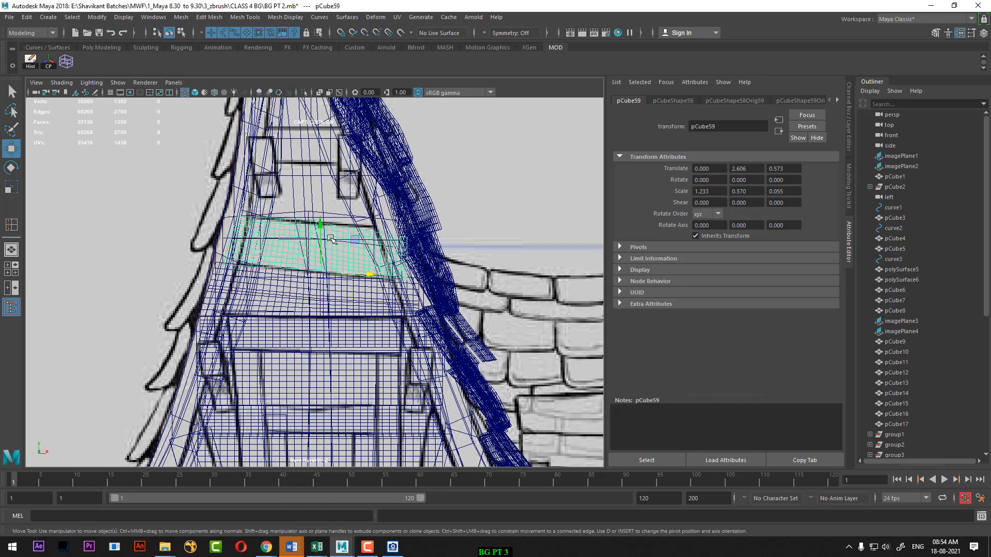
drag(322, 228, 329, 174)
alt+right_drag(329, 174, 348, 185)
alt+middle_drag(348, 185, 349, 247)
alt+right_drag(349, 248, 376, 266)
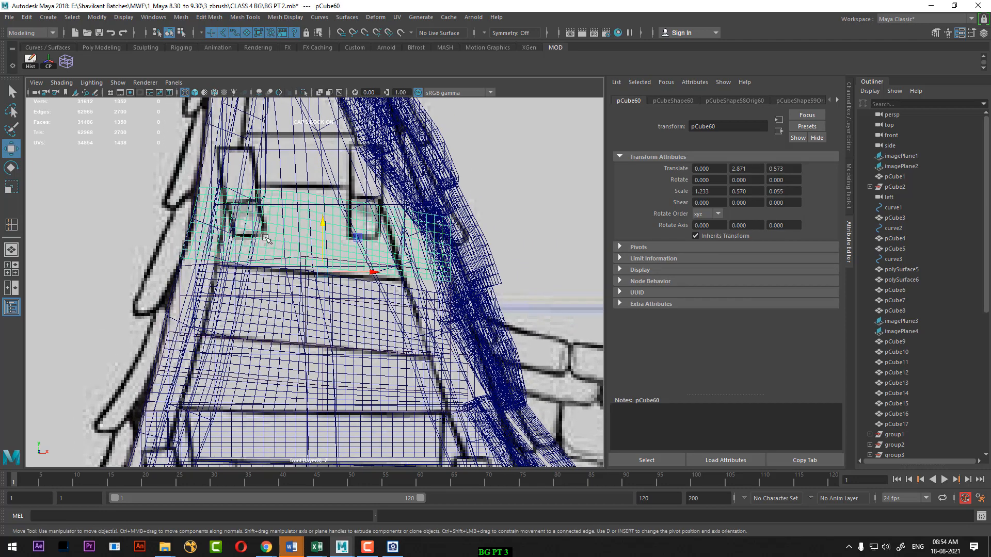
Create a lattice with 2 × 2 × 2 divisions on the new top plank and switch to editing its lattice points.
click(385, 18)
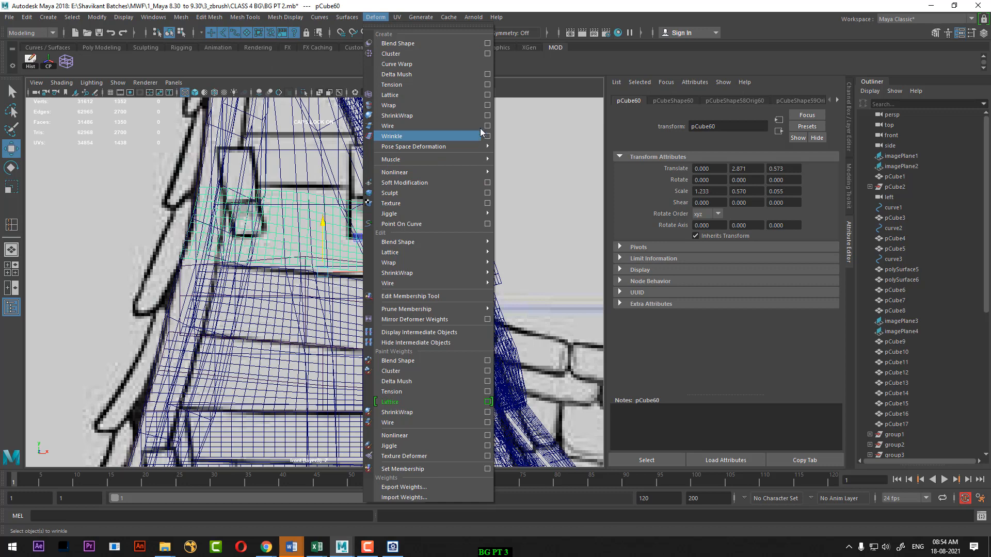
click(487, 96)
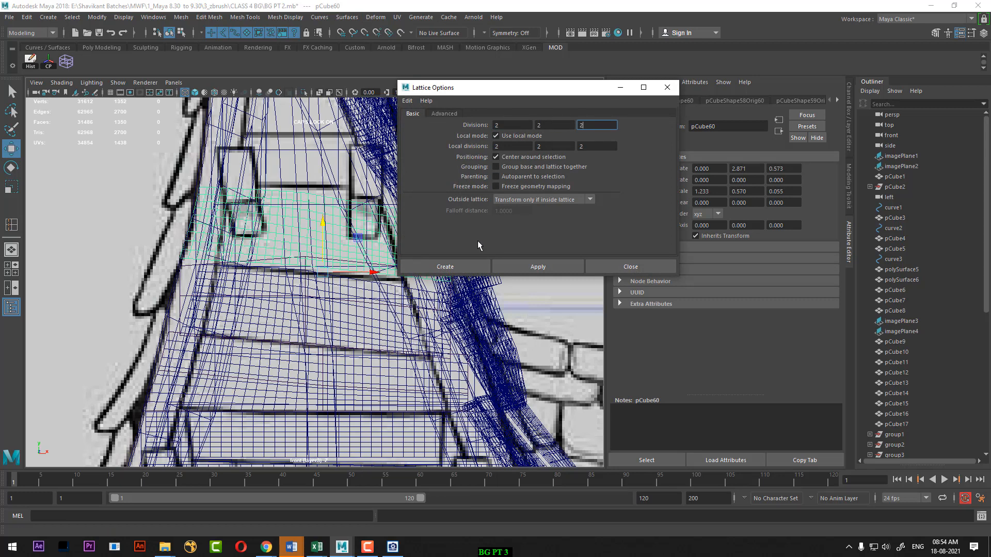
click(454, 265)
scroll(477, 192, up, 2)
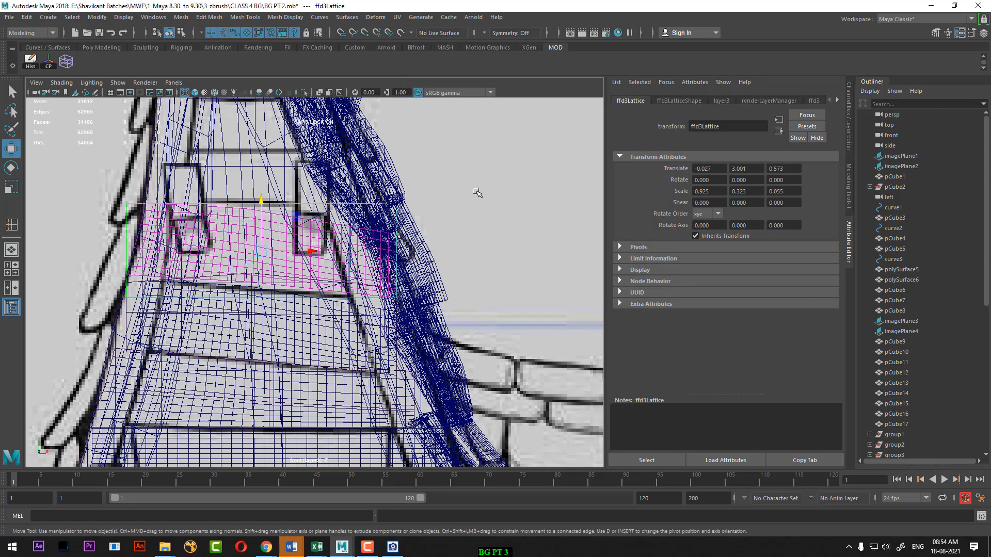
right_drag(477, 192, 479, 151)
Move the four corner points of the top plank's lattice to match the drawn board's edges and taper.
drag(424, 195, 392, 211)
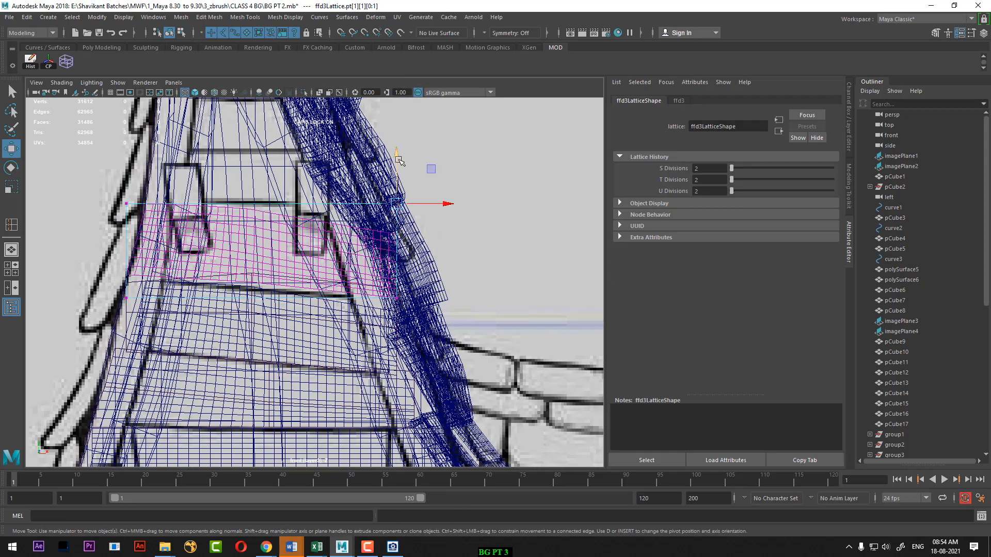
drag(397, 157, 396, 135)
drag(96, 171, 182, 207)
drag(116, 251, 175, 325)
drag(128, 264, 130, 269)
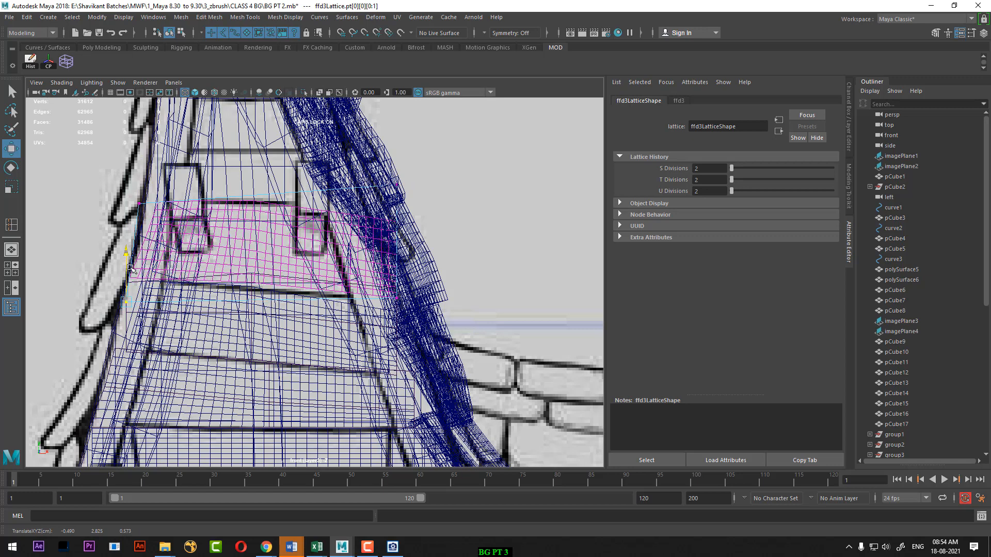
drag(489, 272, 369, 350)
drag(397, 297, 395, 305)
drag(418, 166, 363, 228)
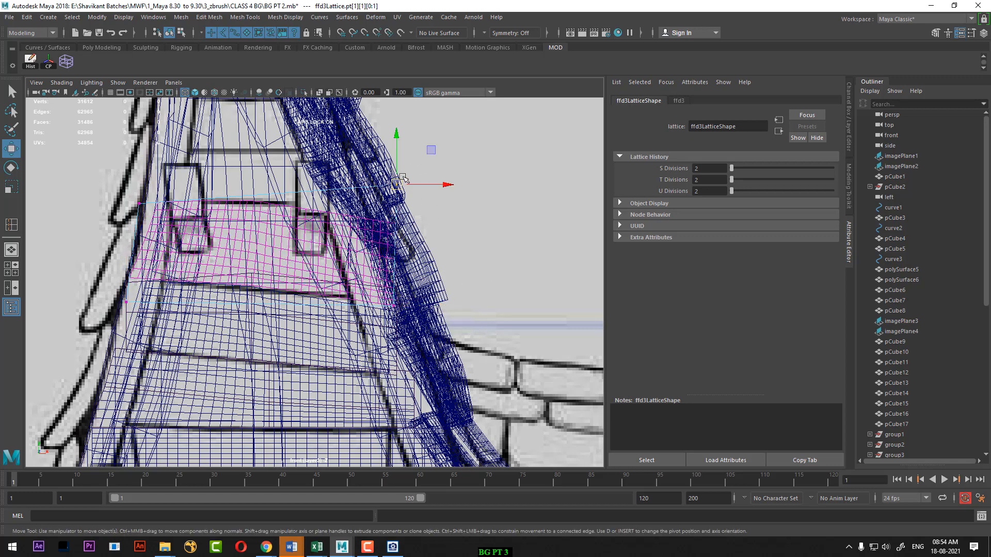
drag(399, 180, 385, 174)
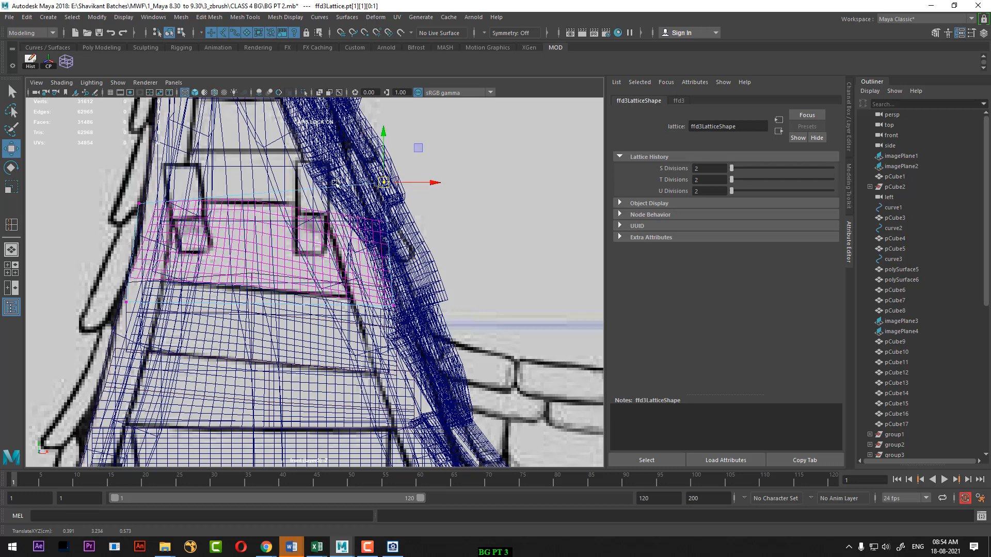
drag(124, 192, 141, 213)
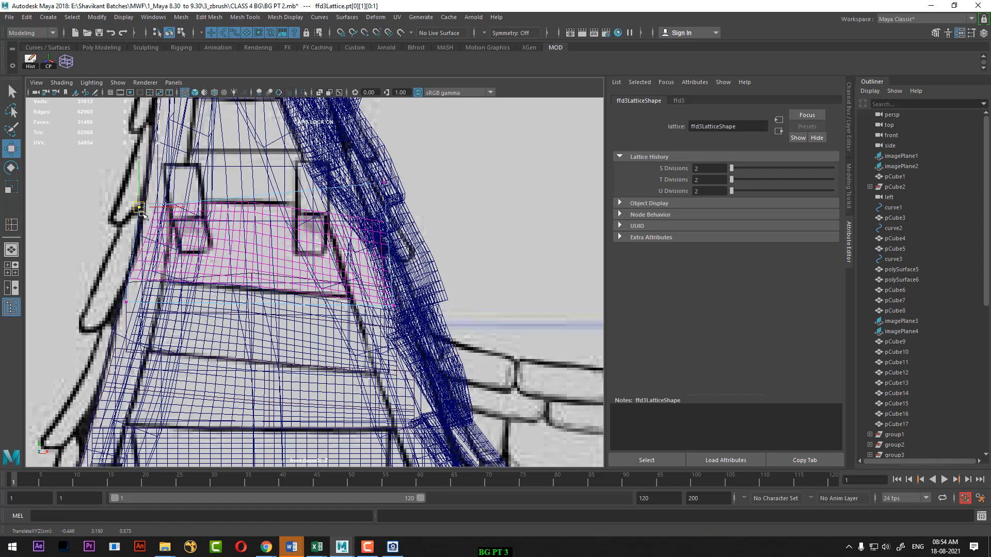
Examine the gable planks behind the yellow roof trim in shaded display, orbiting around them in the perspective view.
key(5)
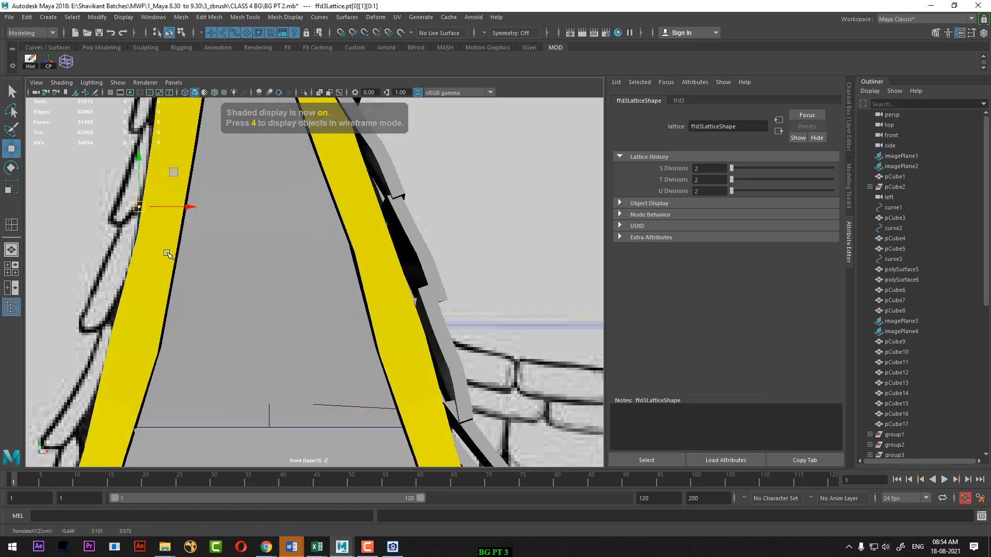
key(space)
drag(275, 241, 292, 172)
alt+drag(335, 227, 380, 329)
right_drag(330, 250, 379, 235)
click(475, 191)
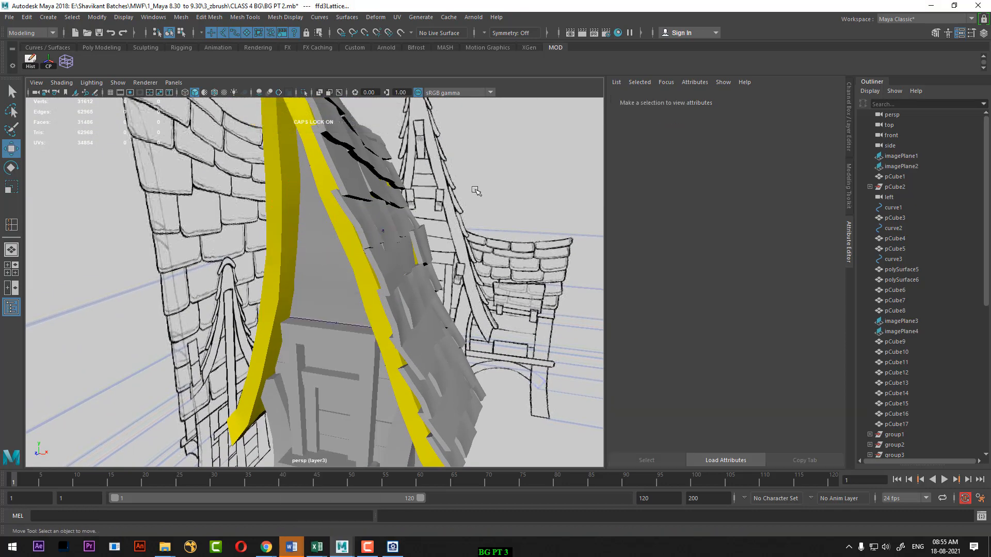
alt+drag(475, 191, 408, 217)
alt+right_drag(382, 227, 420, 254)
alt+drag(420, 254, 380, 240)
Select the front wall and gable planks in wireframe display and delete their construction history.
key(4)
click(372, 234)
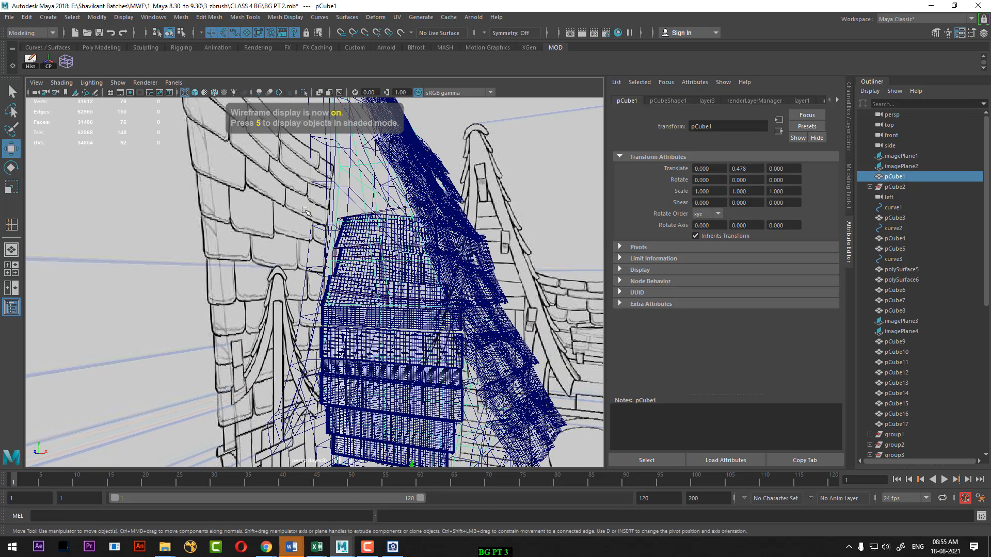
drag(344, 343, 373, 414)
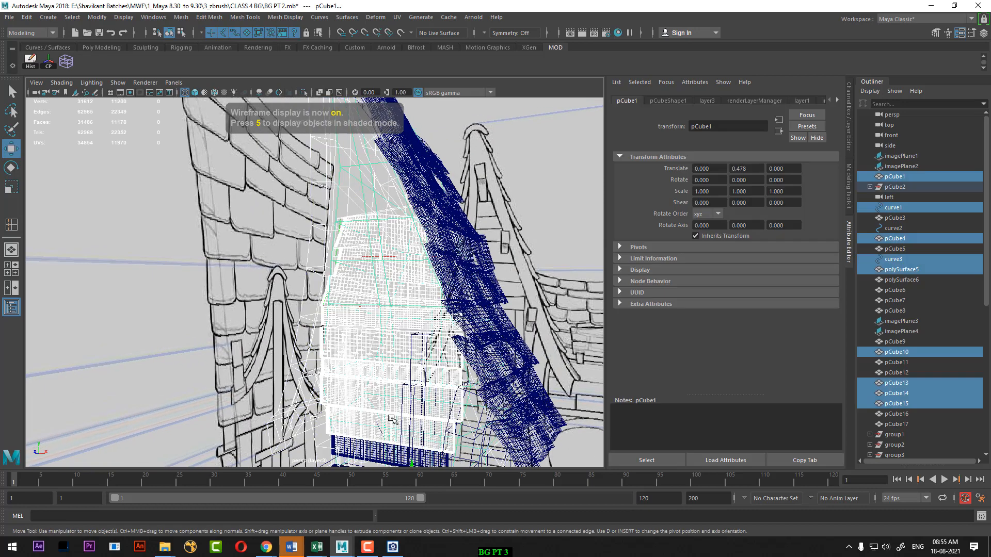
click(30, 69)
Select the three tapered gable planks in wireframe and pull them forward from the gable wall, dropping the lowest from the selection.
click(396, 233)
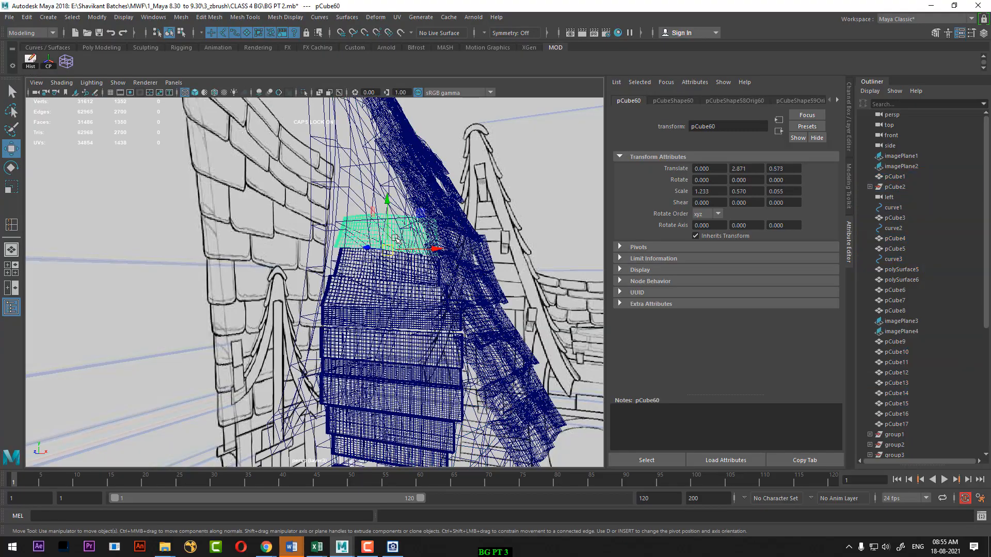
alt+right_drag(396, 234, 436, 272)
shift+click(441, 261)
shift+click(441, 302)
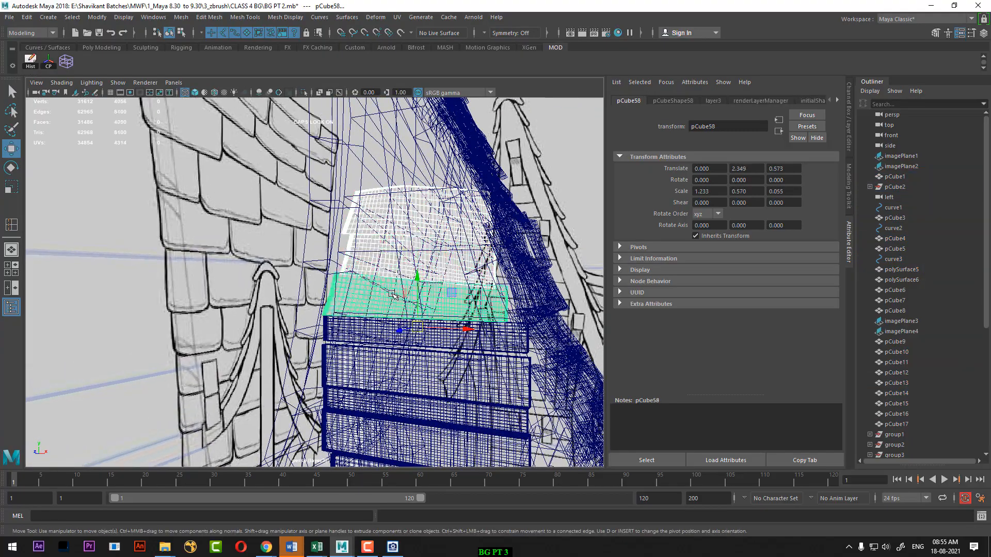
mouse_move(442, 312)
alt+mouse_down()
mouse_move(374, 330)
mouse_move(348, 319)
mouse_move(401, 253)
mouse_move(385, 288)
mouse_move(398, 222)
mouse_move(381, 185)
mouse_move(434, 228)
mouse_move(408, 214)
mouse_move(422, 250)
mouse_move(434, 198)
mouse_move(454, 221)
mouse_move(475, 217)
alt+mouse_up()
shift+click(323, 337)
key(4)
key(5)
key(Caps_Lock)
ctrl+click(386, 237)
Stagger the upper gable planks further forward so they overlap, placing the topmost one at 0.771 on Z.
alt+right_drag(475, 217, 555, 188)
alt+middle_drag(494, 218, 420, 284)
alt+drag(420, 284, 392, 268)
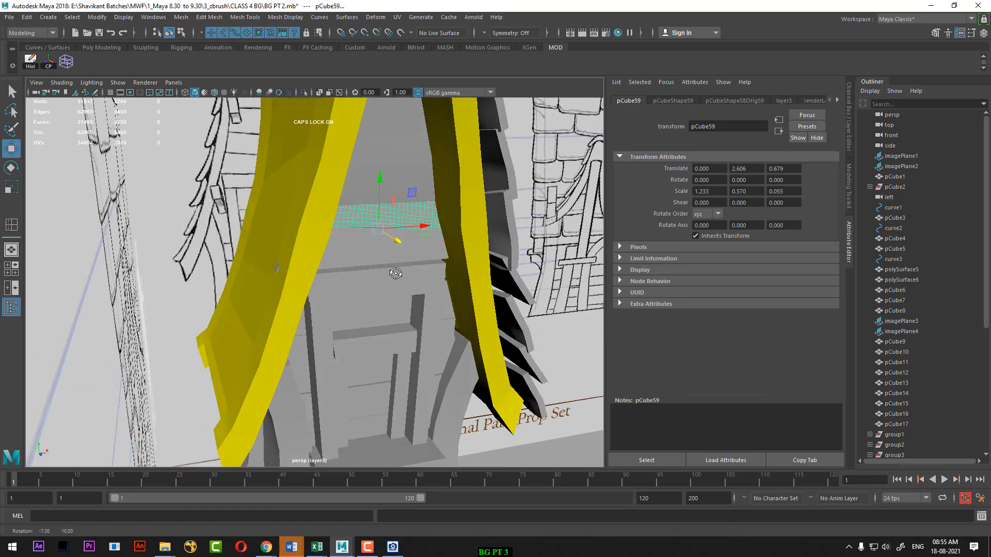
alt+right_drag(392, 269, 372, 262)
alt+drag(372, 262, 360, 250)
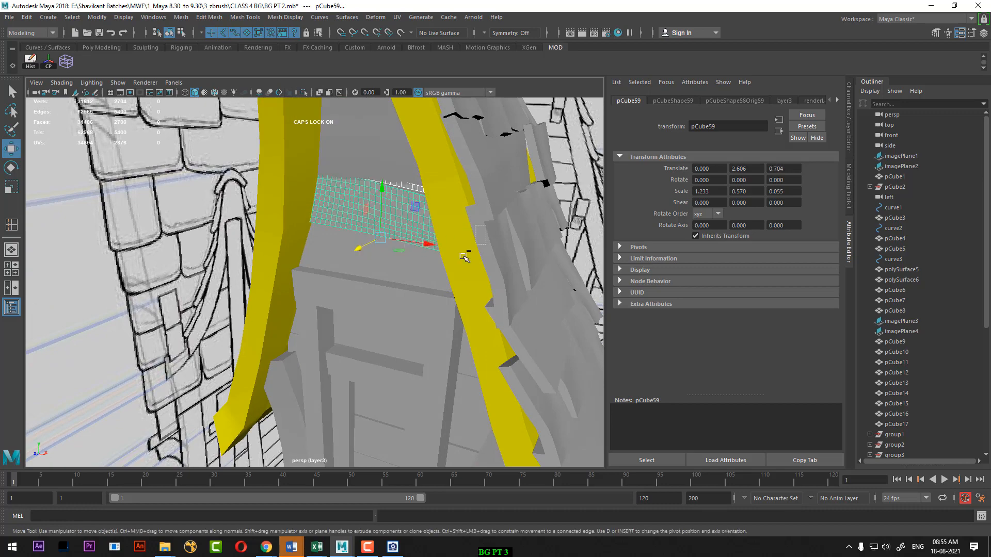
key(ctrl+z)
alt+drag(465, 257, 385, 239)
drag(365, 163, 447, 193)
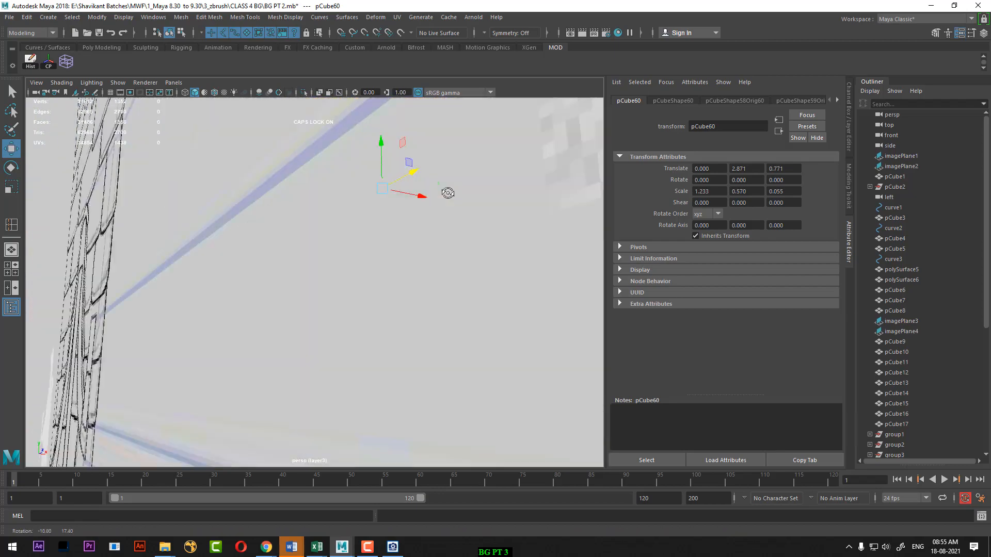
Duplicate the topmost gable plank in the front wireframe view and raise the copy to 3.132 on Y.
alt+middle_drag(447, 193, 351, 264)
alt+drag(351, 264, 303, 339)
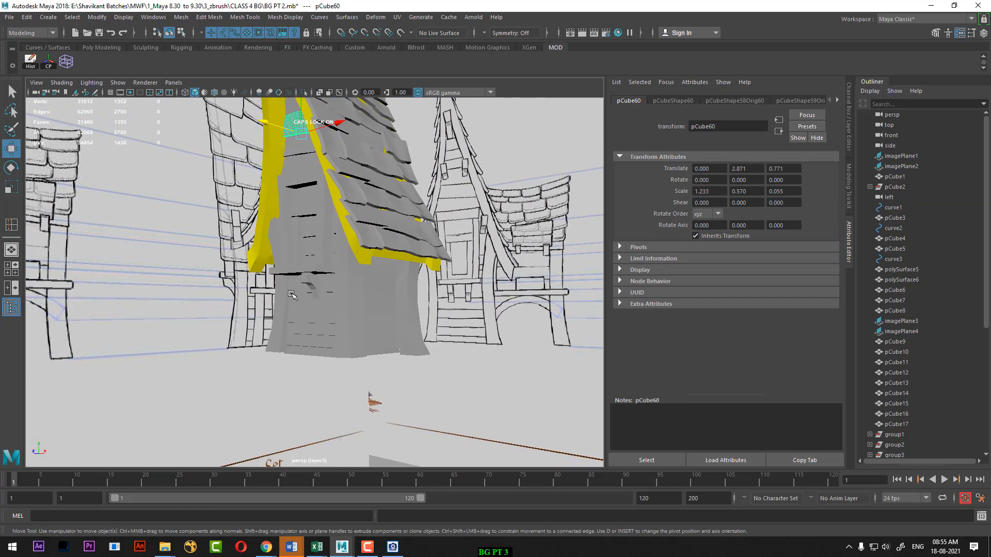
alt+middle_drag(291, 294, 323, 444)
alt+right_drag(322, 444, 365, 347)
key(space)
drag(409, 310, 410, 342)
key(4)
alt+middle_drag(351, 267, 382, 359)
drag(301, 334, 301, 254)
key(ctrl+d)
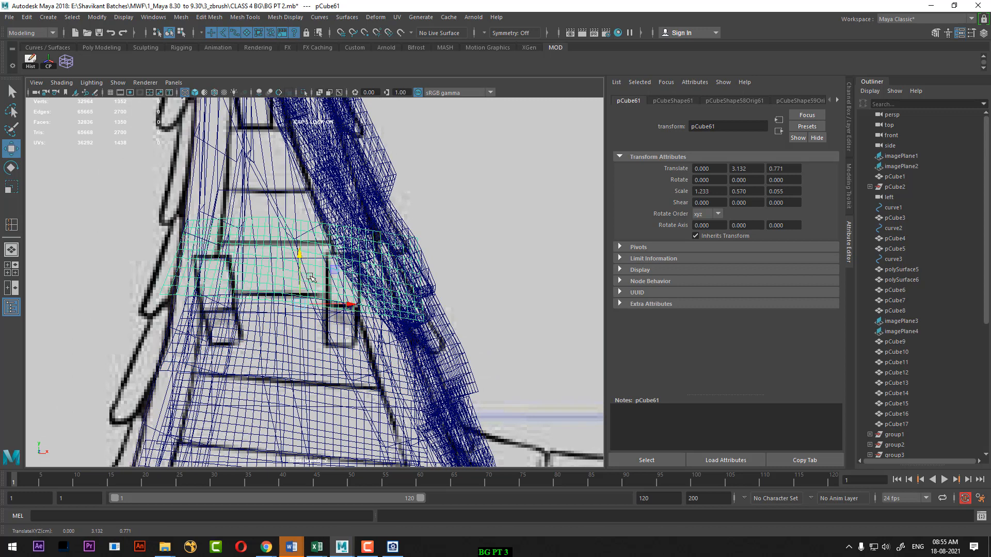
Create a 2 × 2 × 2 lattice on the new plank and move its corner points to fit the drawn board.
click(66, 61)
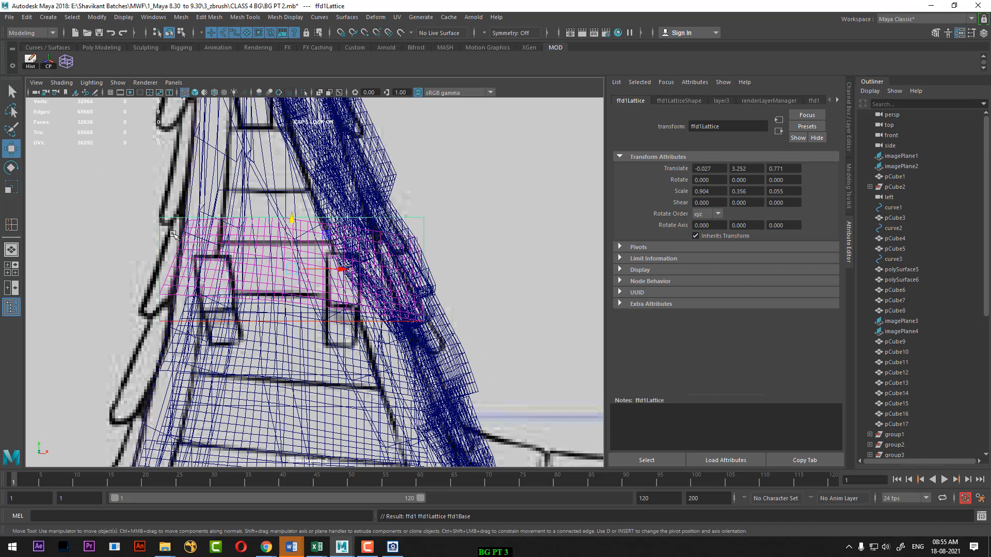
right_drag(174, 235, 135, 198)
drag(190, 240, 176, 245)
drag(444, 199, 417, 235)
drag(115, 287, 181, 313)
drag(463, 295, 384, 238)
Adjust the lattice points in the shaded perspective view so the plank's lower edge overlaps the board below it.
key(5)
key(space)
alt+right_drag(385, 238, 381, 308)
alt+drag(382, 309, 438, 241)
alt+drag(438, 241, 341, 275)
drag(365, 242, 469, 262)
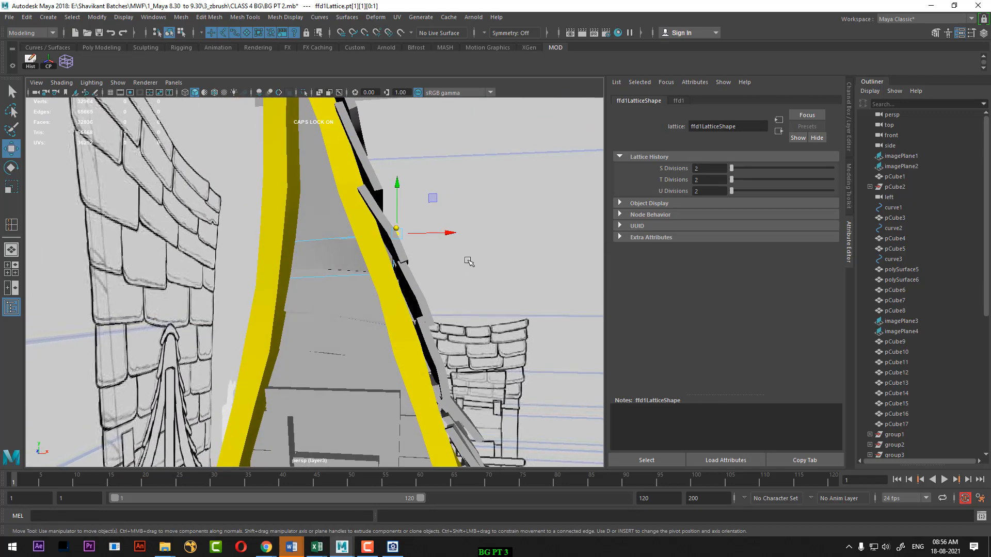
drag(151, 329, 149, 330)
alt+drag(279, 310, 340, 272)
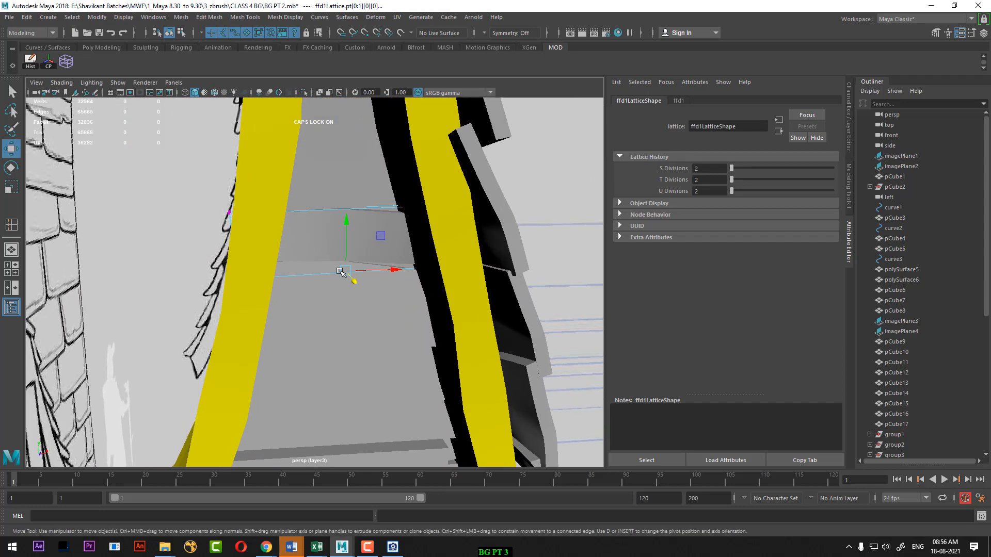
drag(346, 223, 388, 281)
Return to object selection, clear the lattice history from the new plank and reselect the plank.
alt+drag(391, 253, 332, 243)
right_drag(332, 243, 401, 223)
click(351, 242)
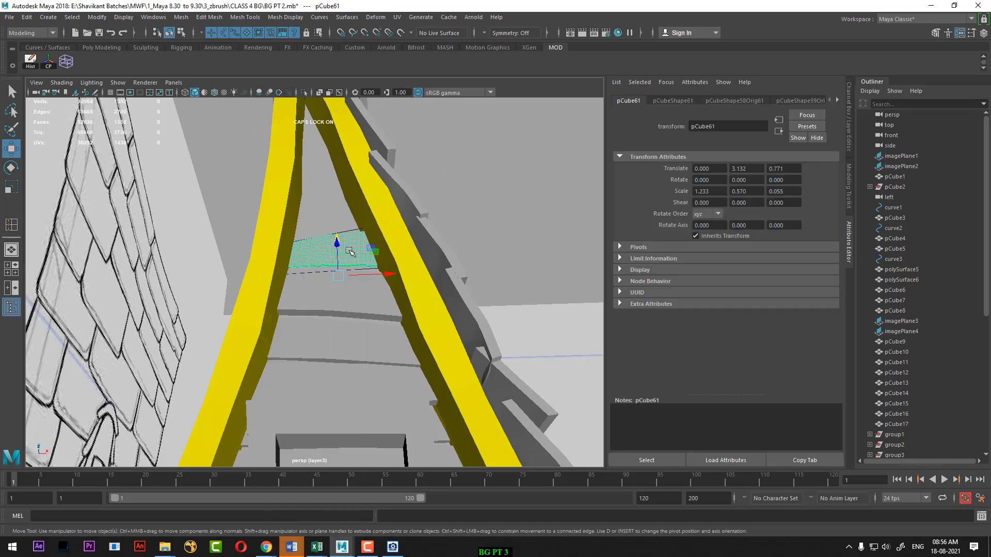
scroll(350, 261, up, 5)
alt+drag(298, 268, 360, 204)
click(386, 205)
click(386, 205)
click(292, 235)
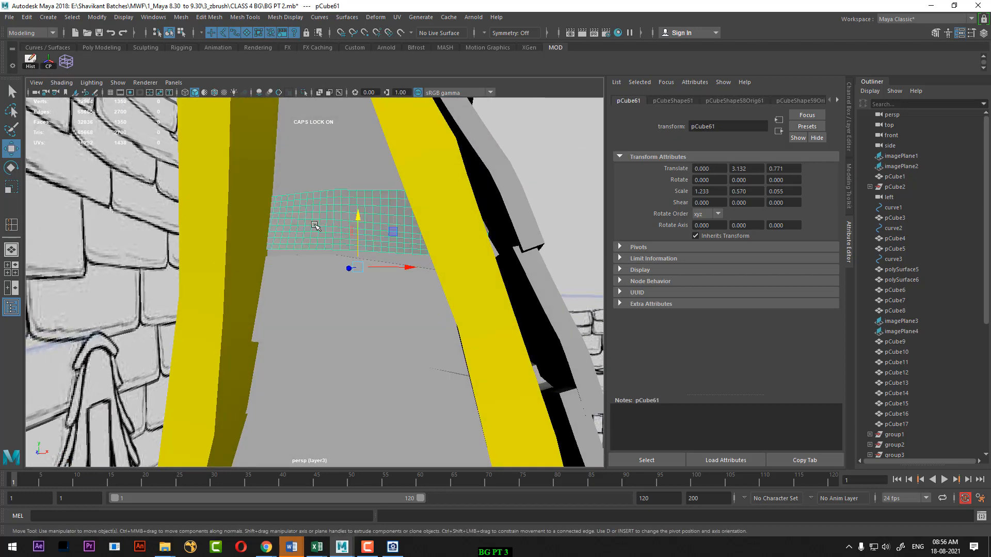
alt+drag(356, 253, 372, 292)
Duplicate the plank in the front wireframe view and raise the copy to 3.300 on Y over the next drawn board.
key(space)
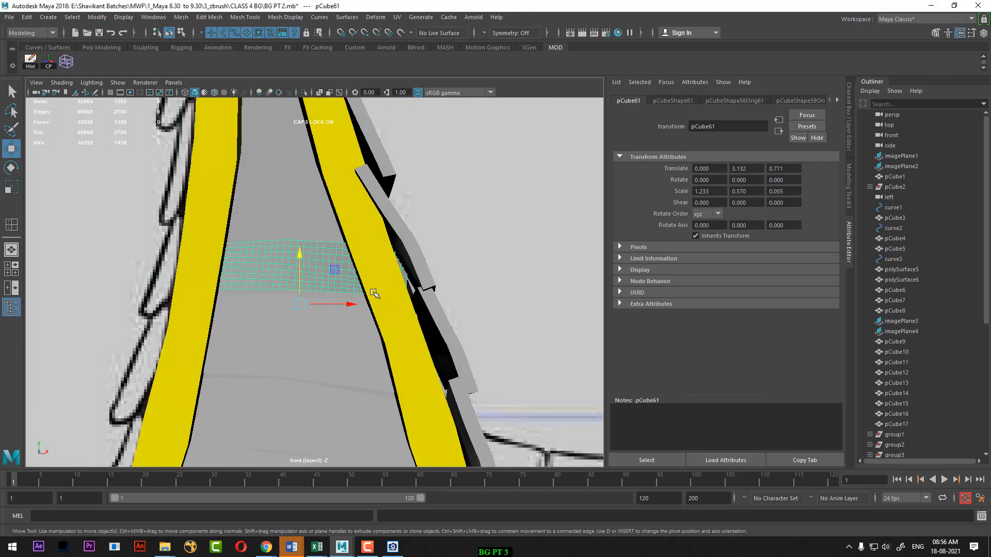
key(5)
key(4)
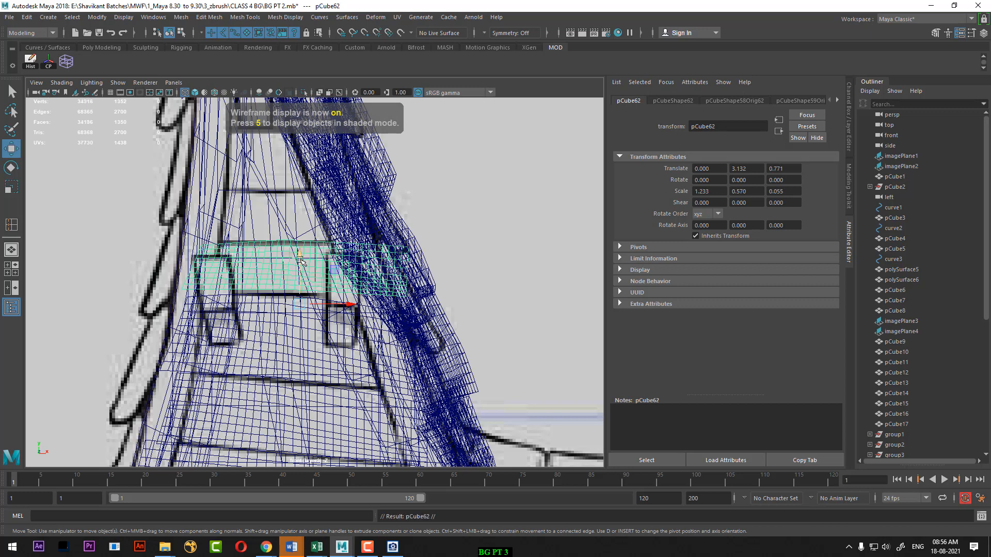
drag(299, 261, 299, 212)
alt+middle_drag(297, 272, 321, 316)
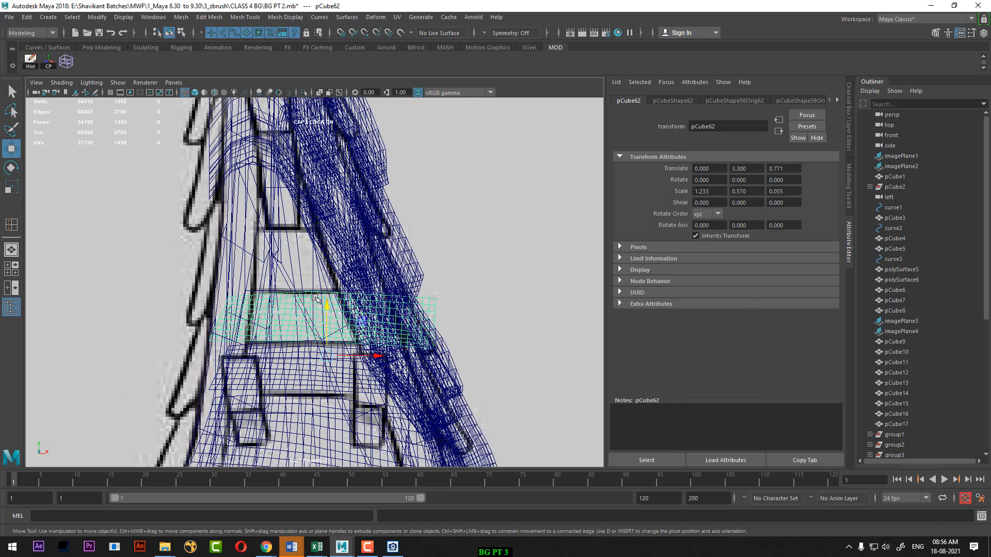
Create a 2 × 2 × 2 lattice on the copied plank and move both end point columns inward to narrow it.
click(66, 61)
right_click(441, 214)
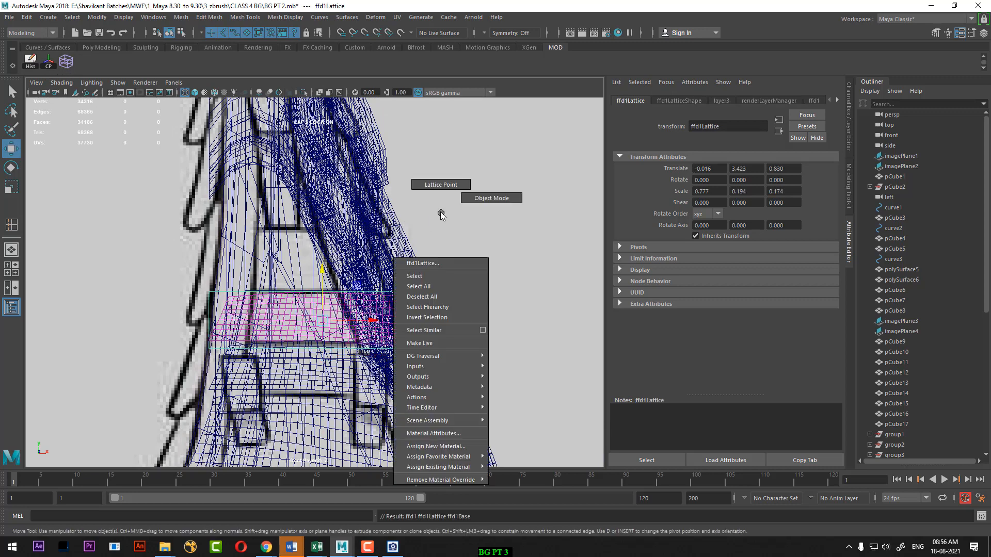
right_drag(441, 215, 429, 137)
drag(210, 368, 211, 367)
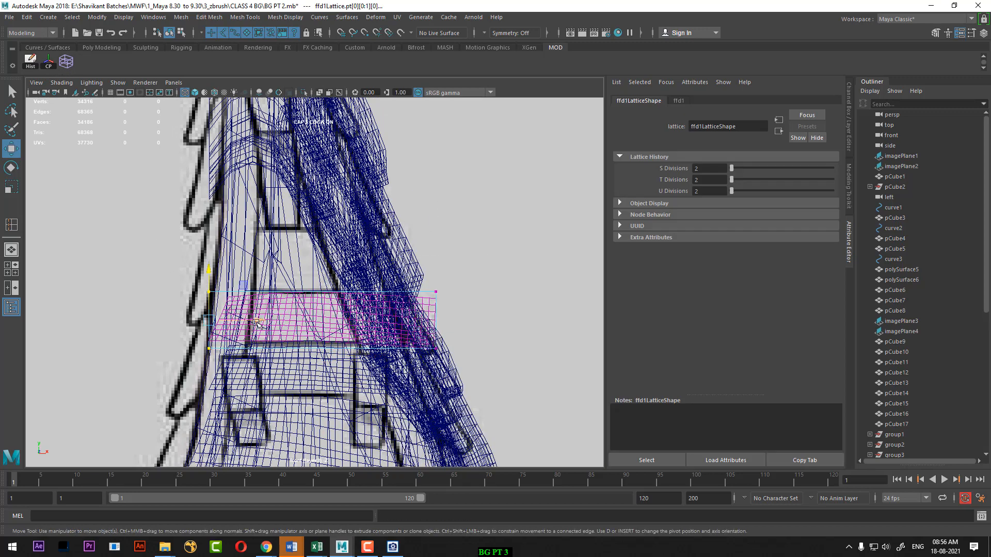
drag(255, 322, 265, 320)
drag(494, 269, 420, 333)
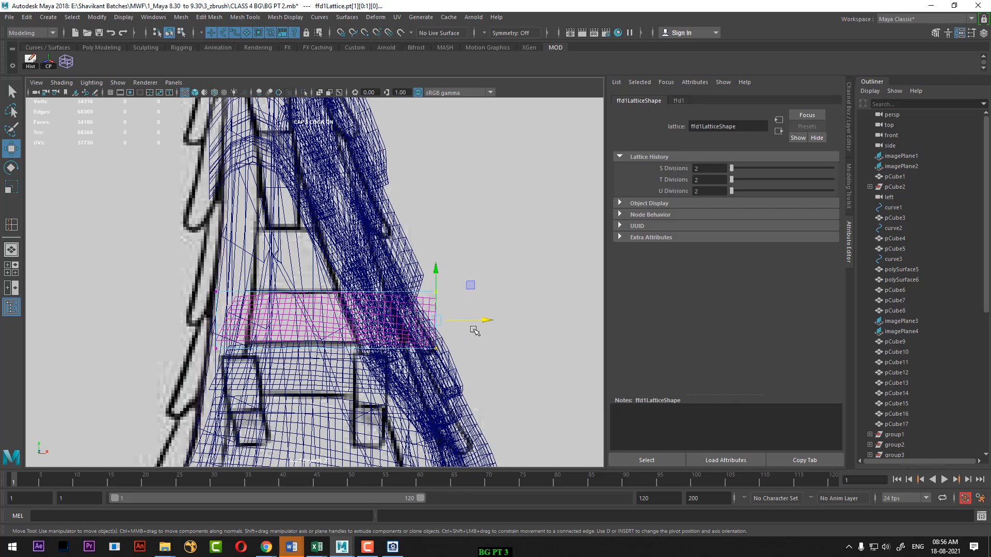
drag(491, 319, 442, 320)
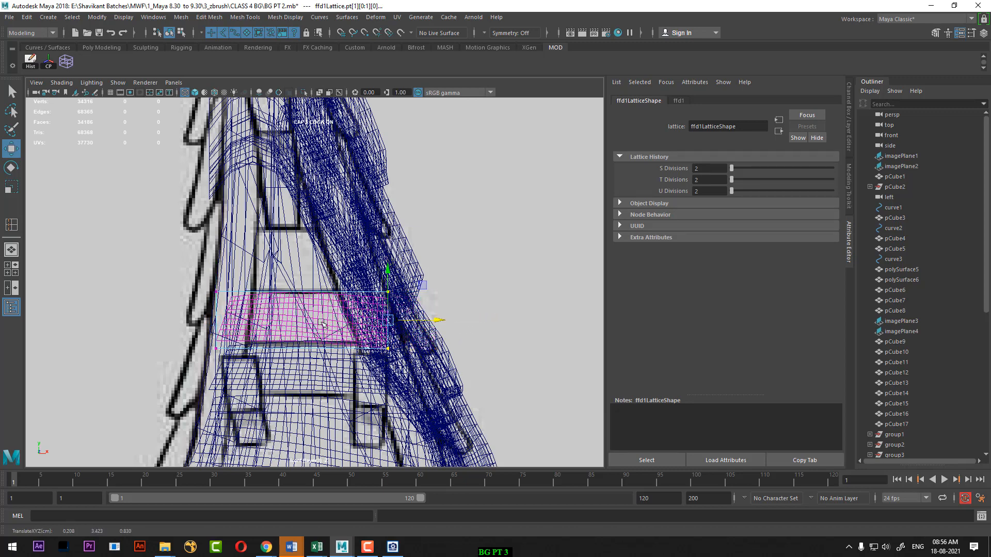
Return to object selection and duplicate the narrowed plank upward to about 3.485 on Y.
right_drag(292, 313, 448, 209)
click(449, 209)
click(272, 323)
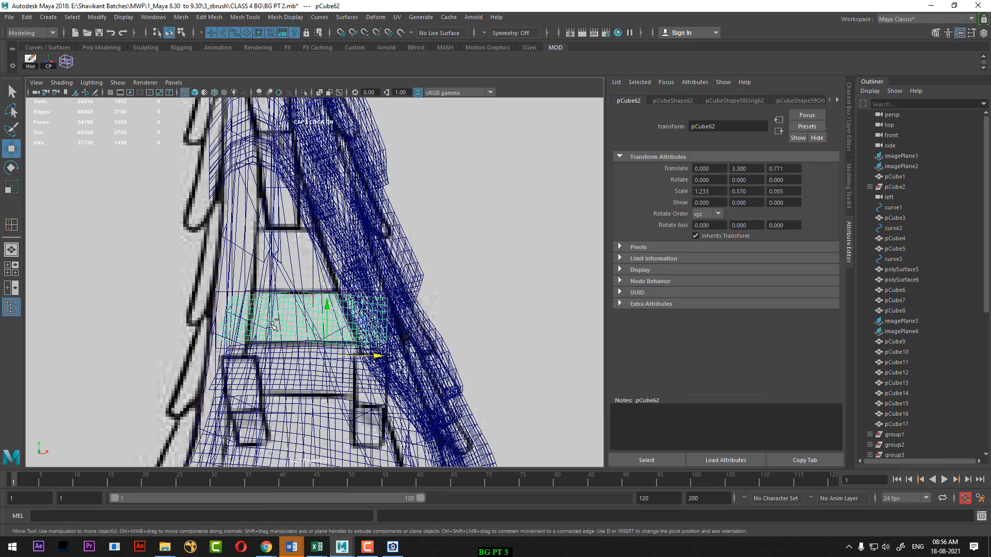
drag(324, 305, 324, 253)
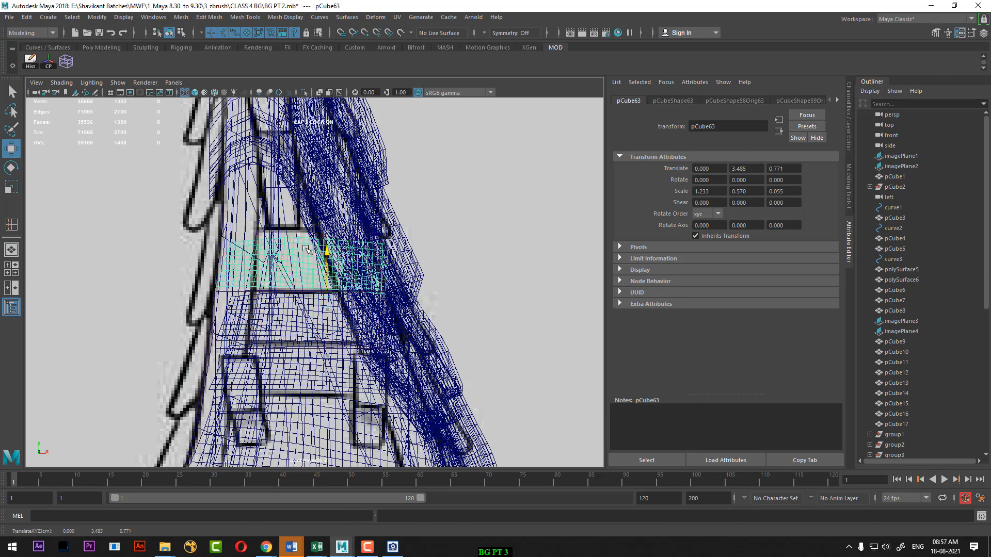
Create a lattice on the new top plank and move its four corners to match the drawn board's height and taper.
click(66, 62)
right_drag(464, 190, 440, 115)
drag(201, 206, 226, 226)
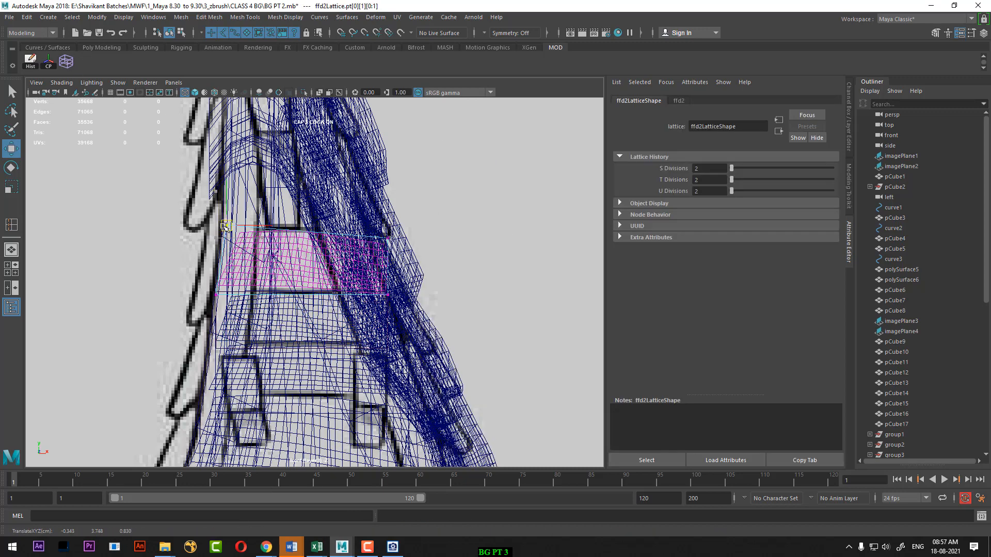
drag(439, 205, 263, 287)
drag(392, 240, 373, 229)
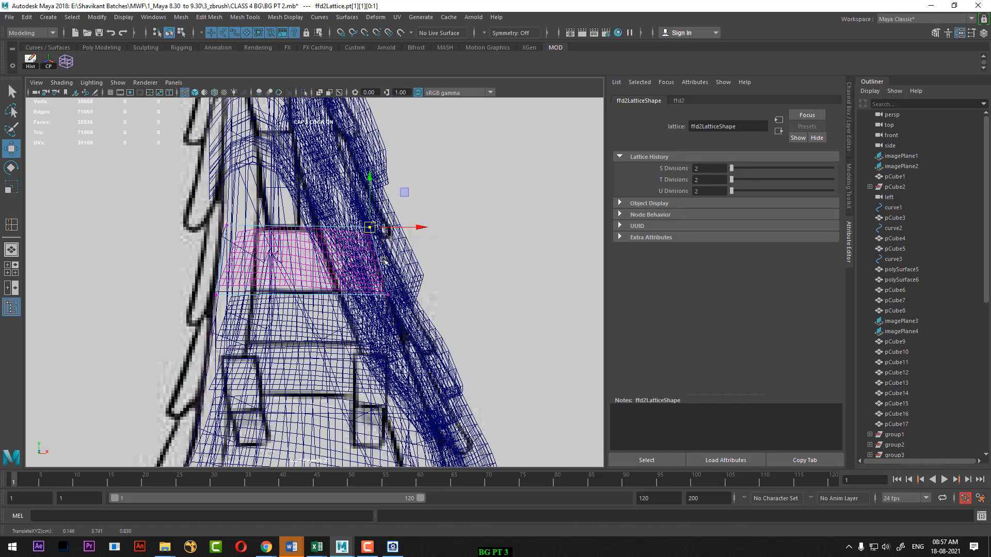
drag(406, 271, 382, 303)
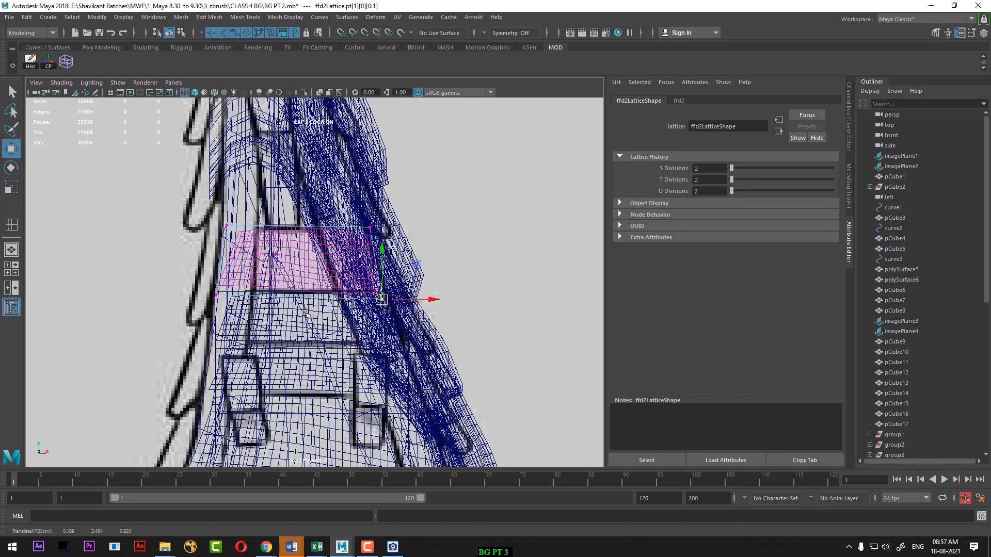
drag(189, 284, 226, 308)
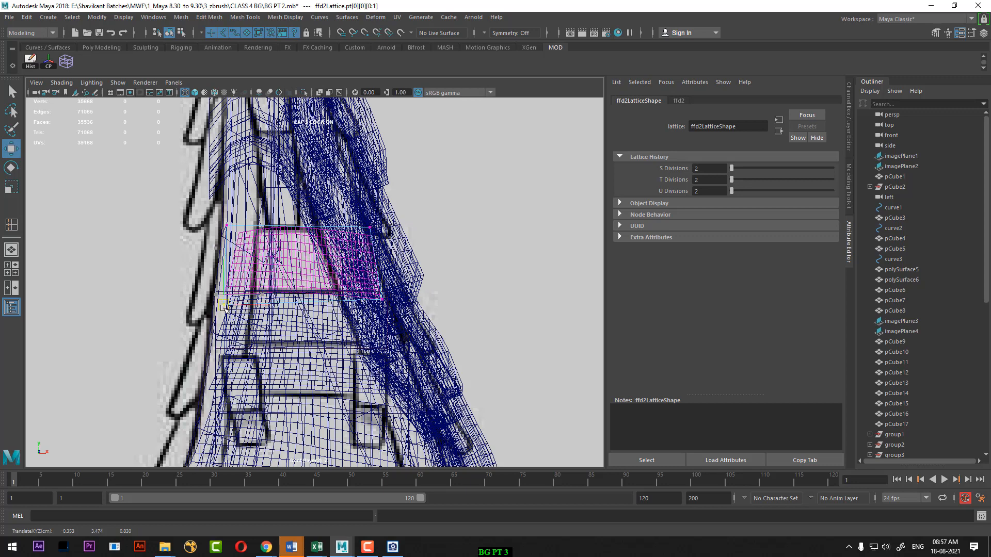
Delete the history of the upper gable planks and reselect the topmost plank.
click(306, 269)
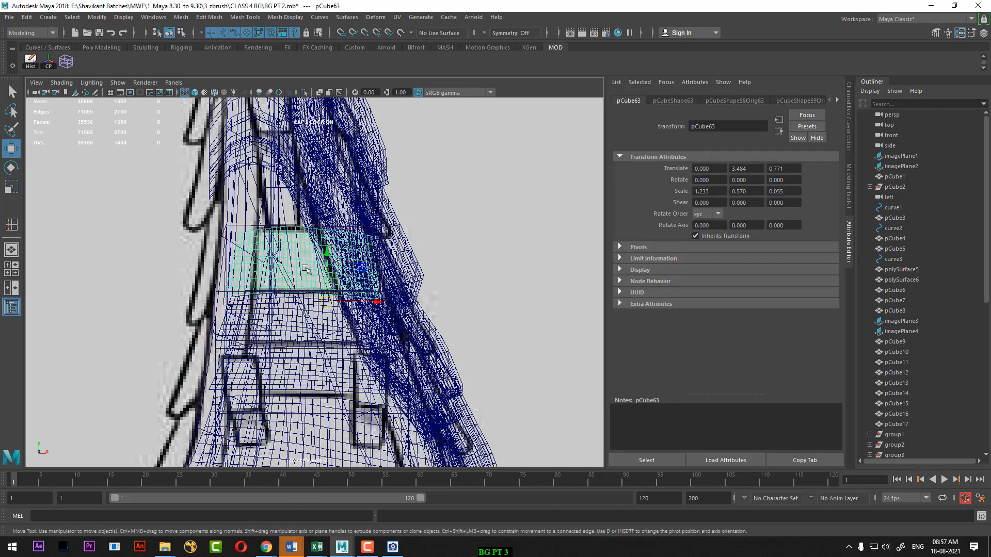
drag(318, 313, 363, 352)
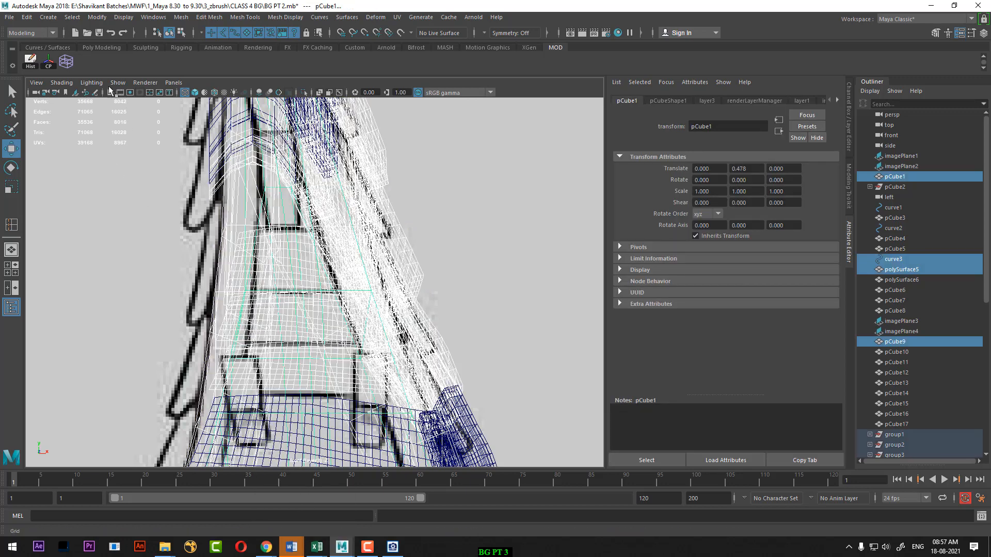
click(31, 61)
click(405, 194)
click(312, 240)
Shift the upper gable planks forward in the shaded perspective view, with the second plank from the top at 0.841 on Z.
key(5)
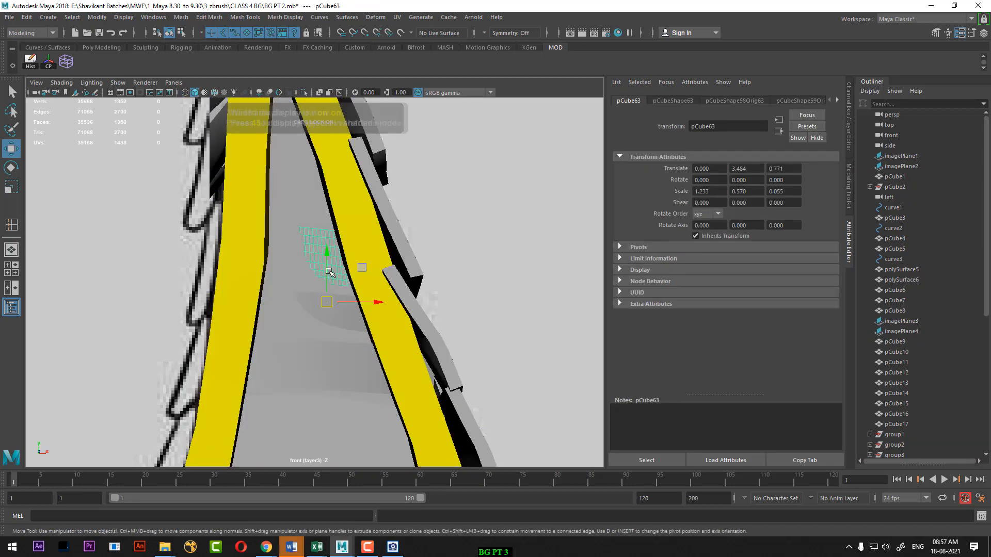
key(space)
drag(356, 280, 360, 153)
alt+middle_drag(408, 209, 418, 296)
alt+drag(439, 295, 358, 326)
alt+drag(361, 323, 350, 248)
Create a 2 × 2 × 2 lattice on the second-highest plank and adjust its lower points to overlap the board below.
click(66, 61)
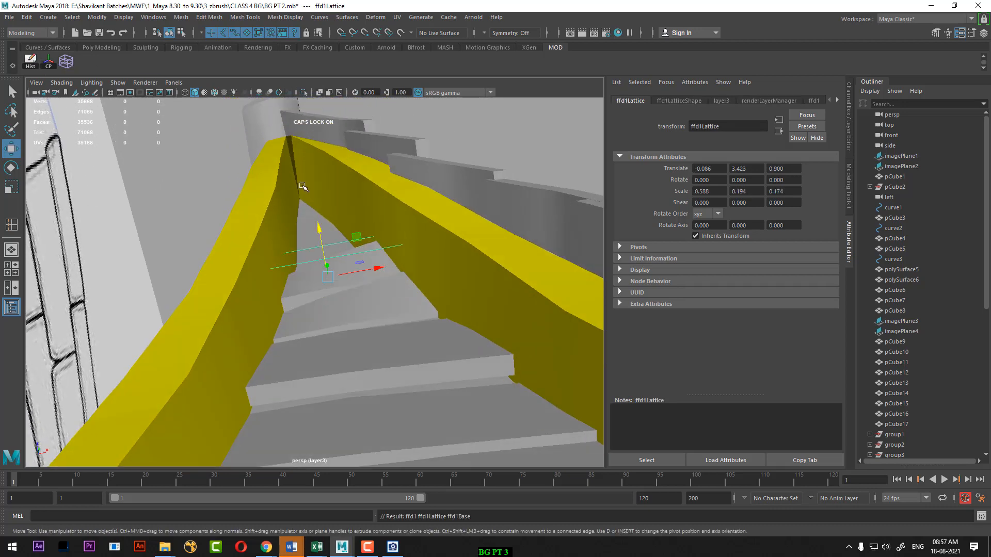
alt+drag(309, 192, 367, 247)
right_drag(470, 169, 470, 116)
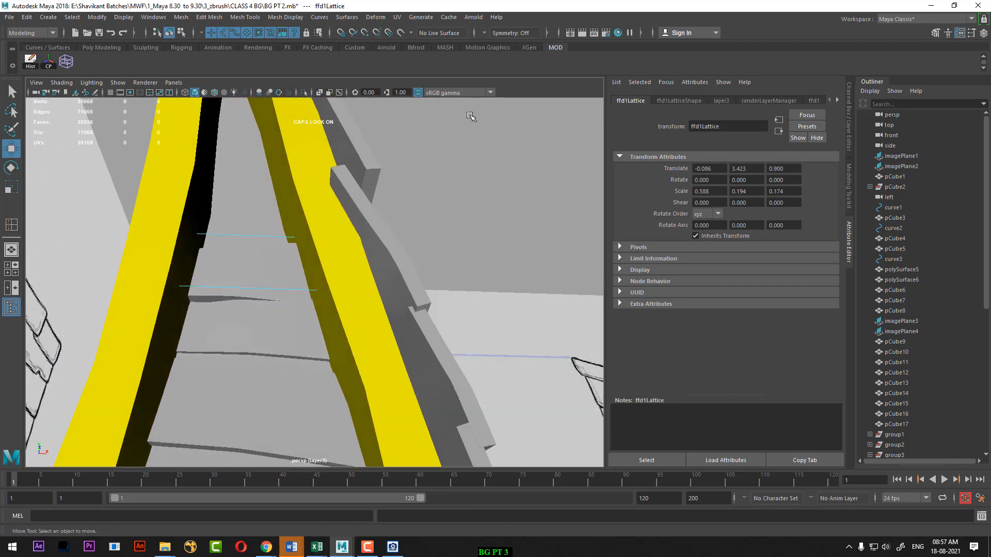
alt+drag(454, 149, 407, 194)
drag(407, 193, 331, 249)
alt+drag(331, 251, 280, 297)
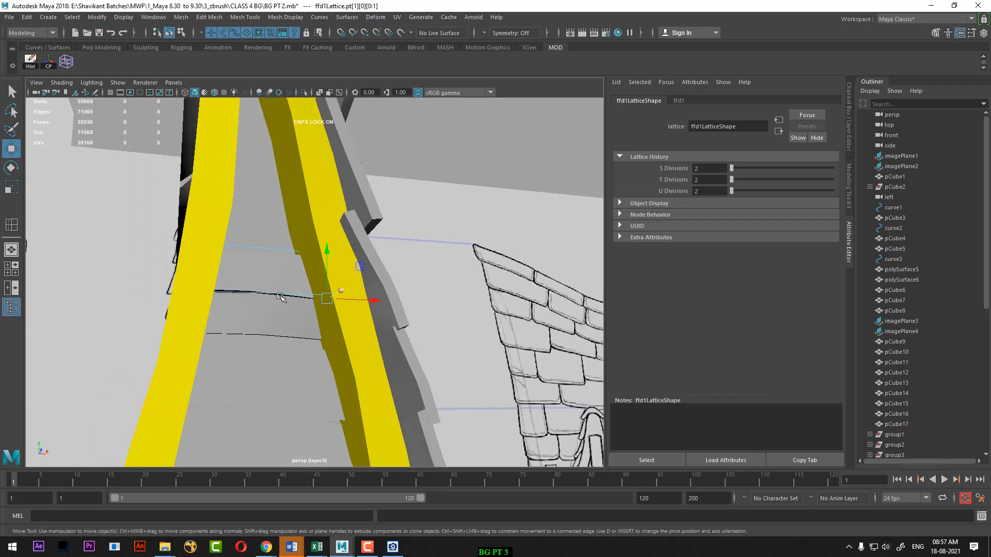
Return to object selection, delete the reshaped plank's lattice history and reselect the plank in the front view.
right_drag(274, 249, 415, 156)
click(415, 156)
click(288, 287)
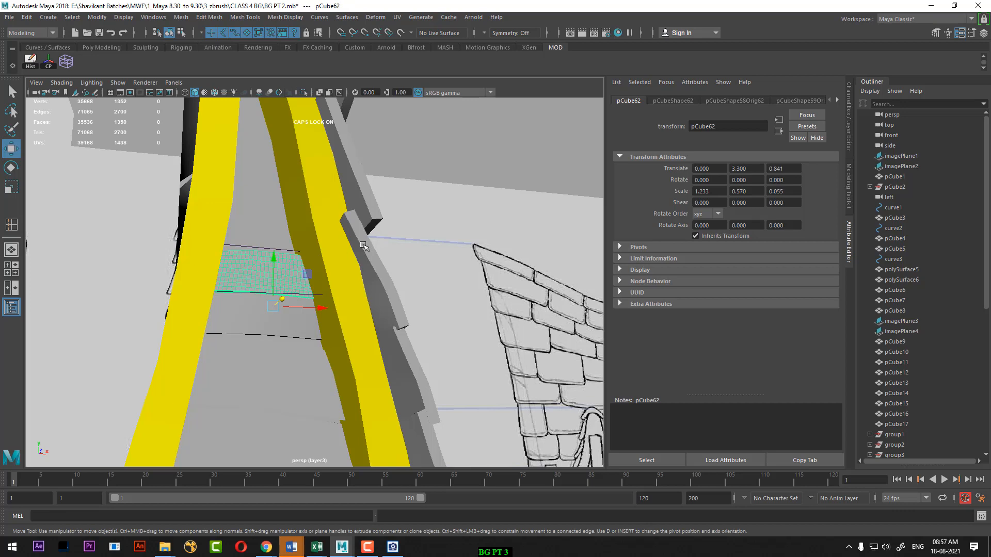
drag(363, 245, 288, 315)
click(31, 61)
click(445, 228)
click(279, 280)
key(space)
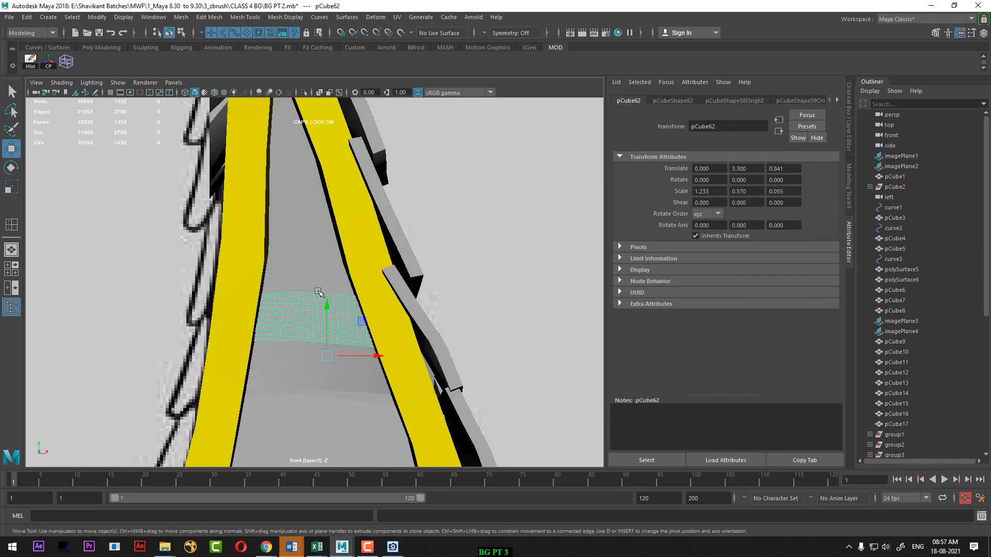
Duplicate the selected gable plank with its transform repeated, placing the copy at 3.484 on Y and 0.771 on Z.
key(5)
key(4)
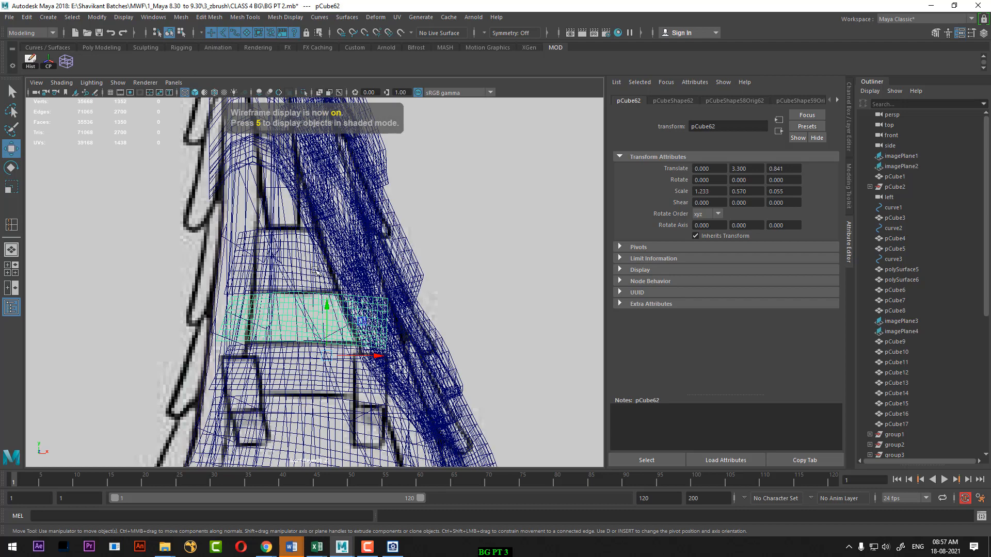
key(shift+d)
alt+middle_drag(311, 244, 357, 352)
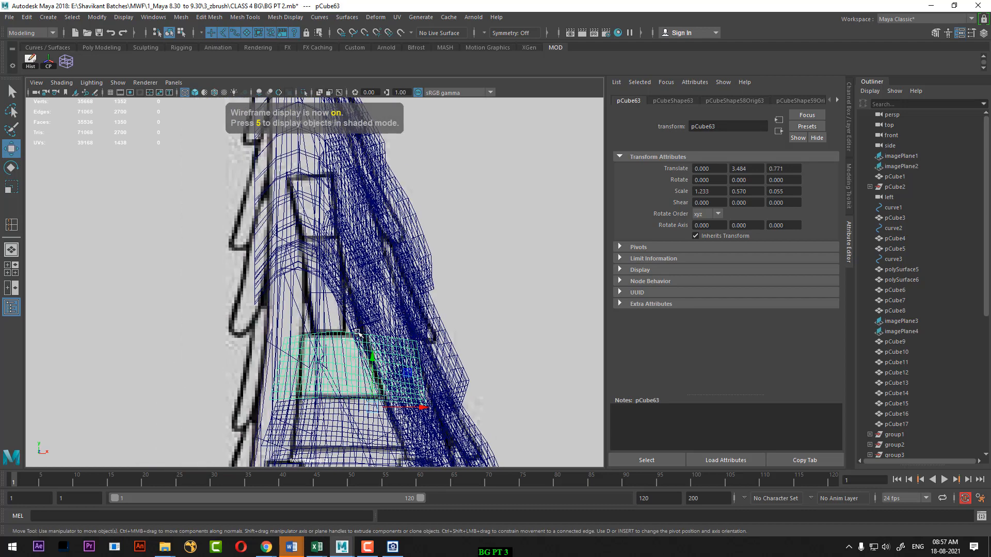
key(5)
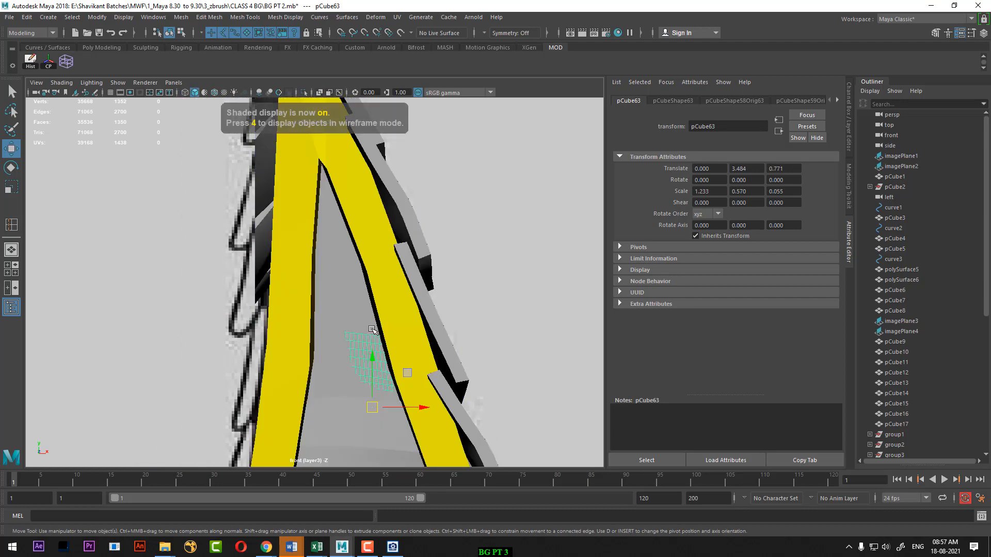
Duplicate the topmost gable plank in the perspective view and move the copy to 3.709 on Y and 0.960 on Z.
key(space)
key(space)
alt+drag(454, 216, 299, 327)
click(283, 306)
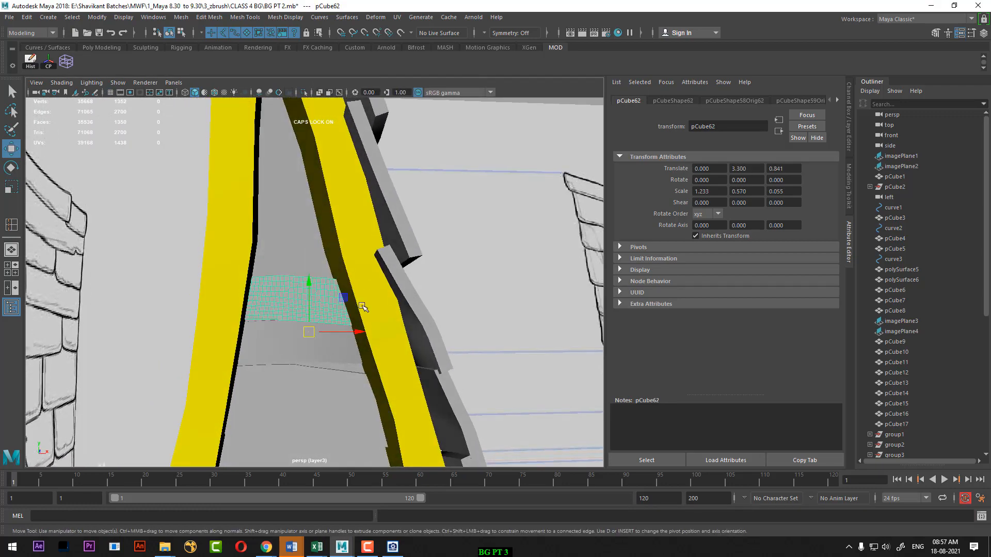
alt+drag(363, 307, 305, 241)
key(4)
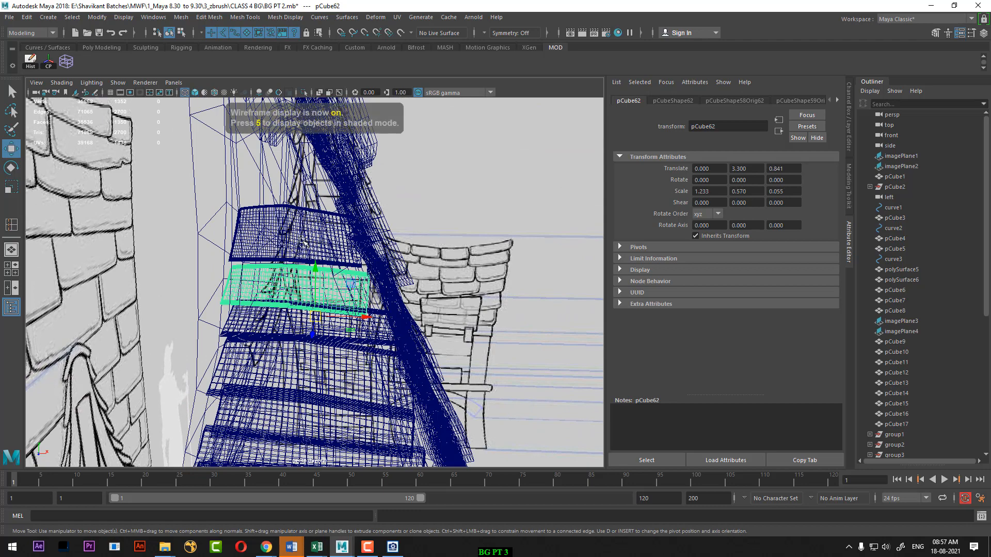
click(305, 242)
key(5)
mouse_move(386, 269)
alt+mouse_down()
mouse_move(303, 290)
mouse_move(356, 257)
mouse_move(297, 195)
alt+mouse_up()
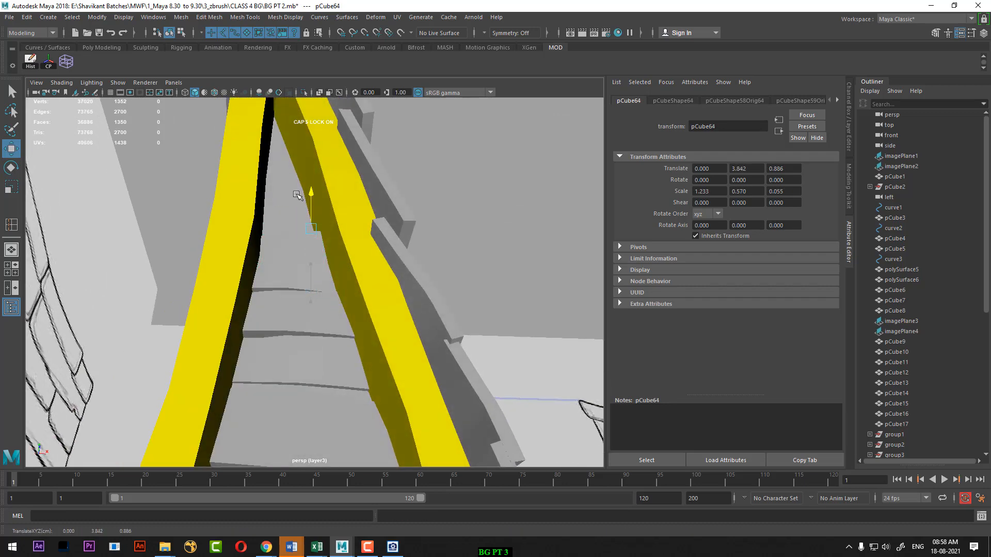
alt+drag(338, 223, 281, 236)
drag(311, 204, 316, 226)
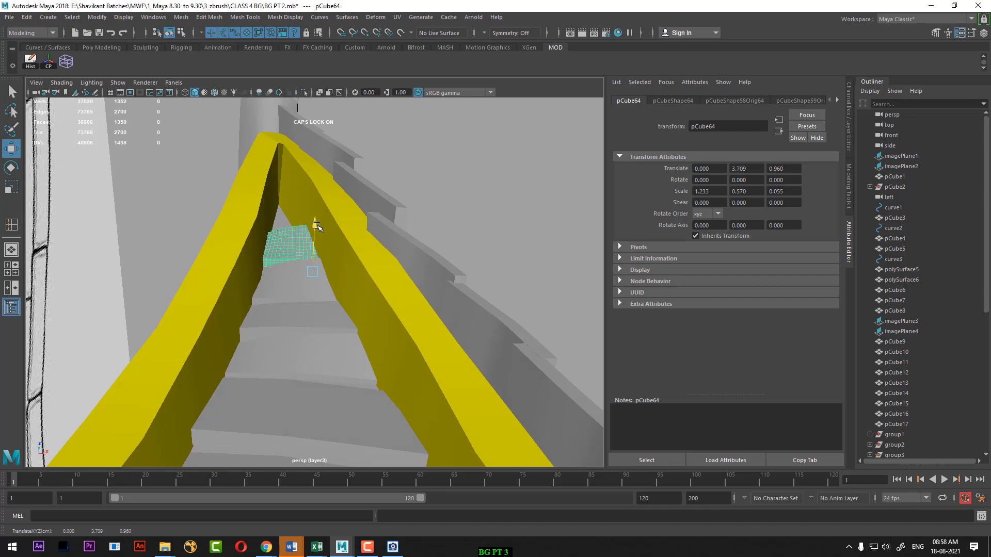
Examine the planked front gable and its peak from several angles.
alt+right_drag(316, 227, 261, 270)
alt+drag(261, 270, 243, 297)
alt+right_drag(243, 297, 182, 253)
alt+drag(181, 253, 207, 289)
alt+right_drag(207, 289, 263, 301)
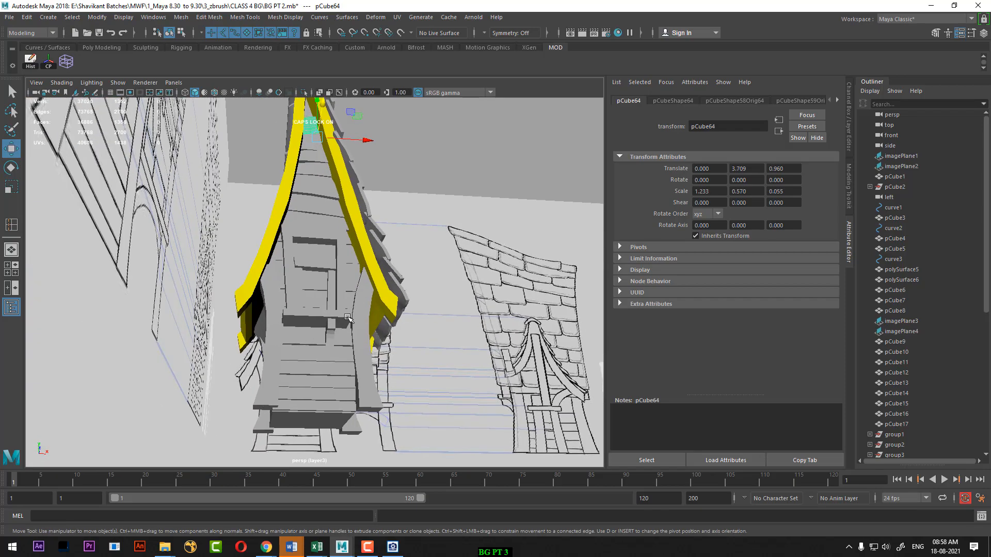
alt+drag(263, 301, 294, 308)
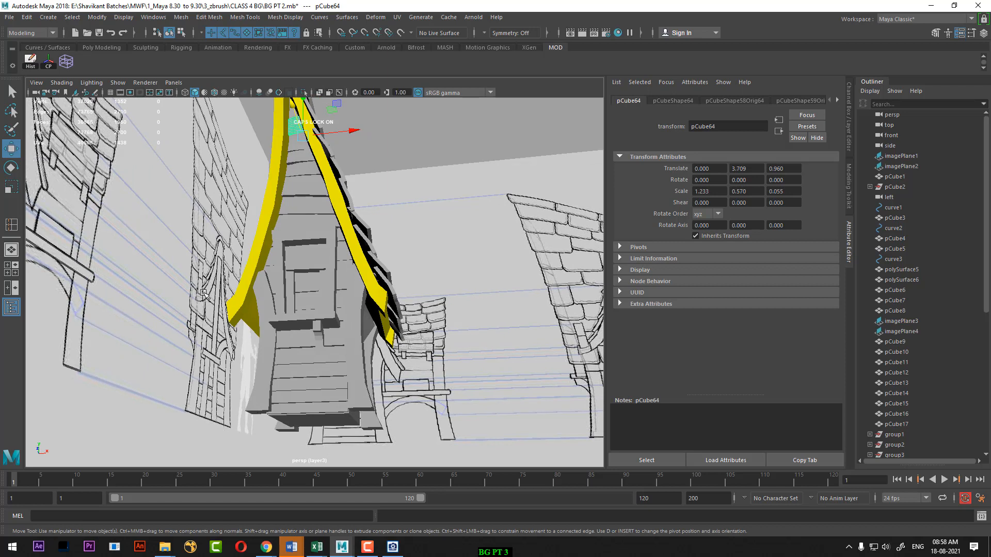
alt+middle_drag(342, 178, 351, 222)
alt+right_drag(351, 222, 408, 248)
alt+drag(407, 248, 242, 201)
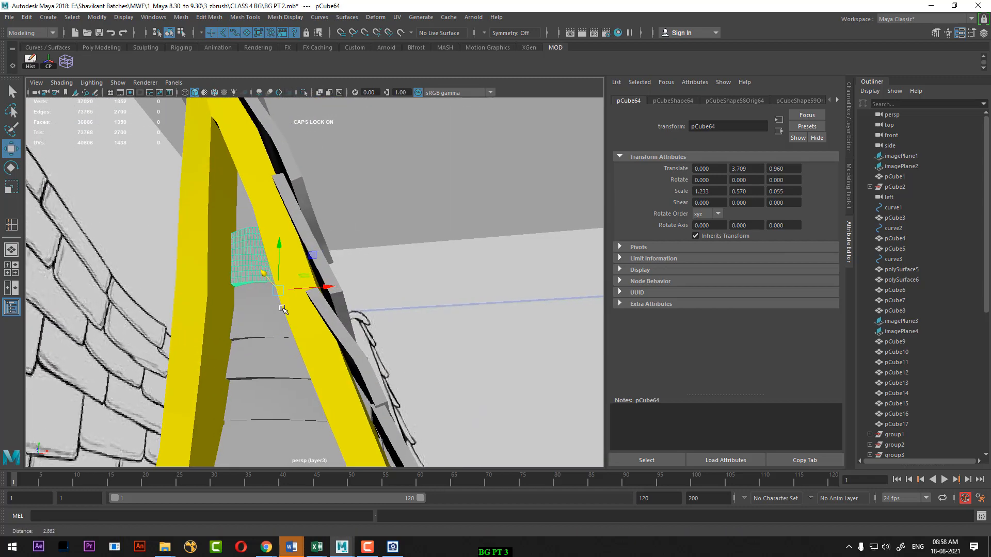
Duplicate the topmost plank again and move the copy into the gable peak at 3.929 on Y and 1.050 on Z.
alt+drag(237, 165, 236, 249)
key(ctrl+d)
alt+drag(236, 249, 325, 240)
drag(319, 190, 322, 202)
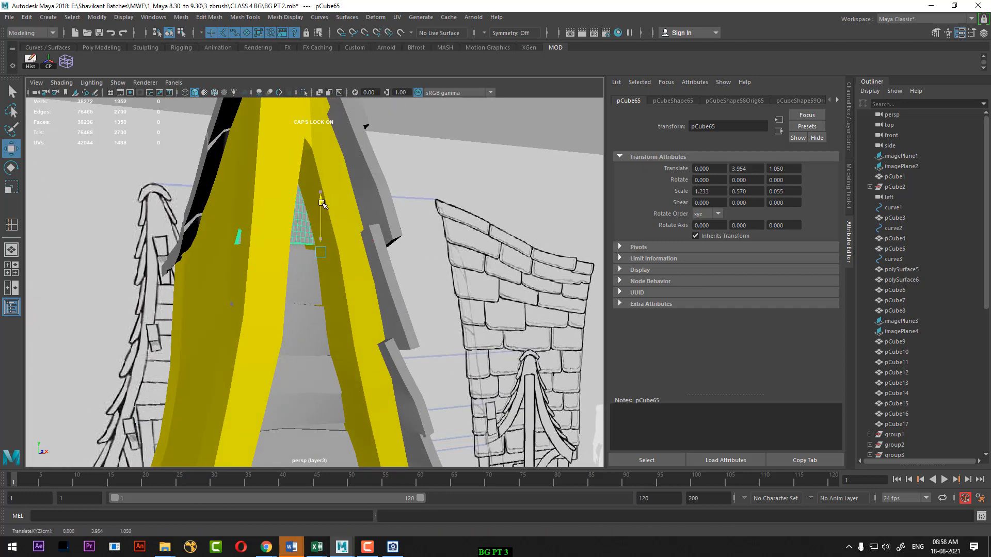
alt+drag(331, 268, 309, 270)
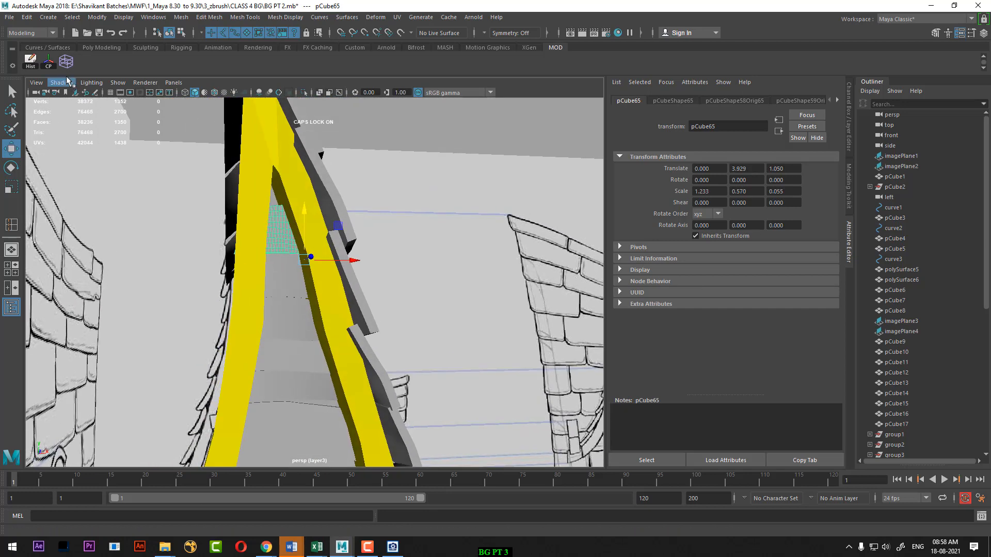
Create a 2 × 2 × 2 lattice on the peak plank, adjust its side points to fit the gable, and return to object selection.
click(66, 61)
right_drag(444, 156, 396, 166)
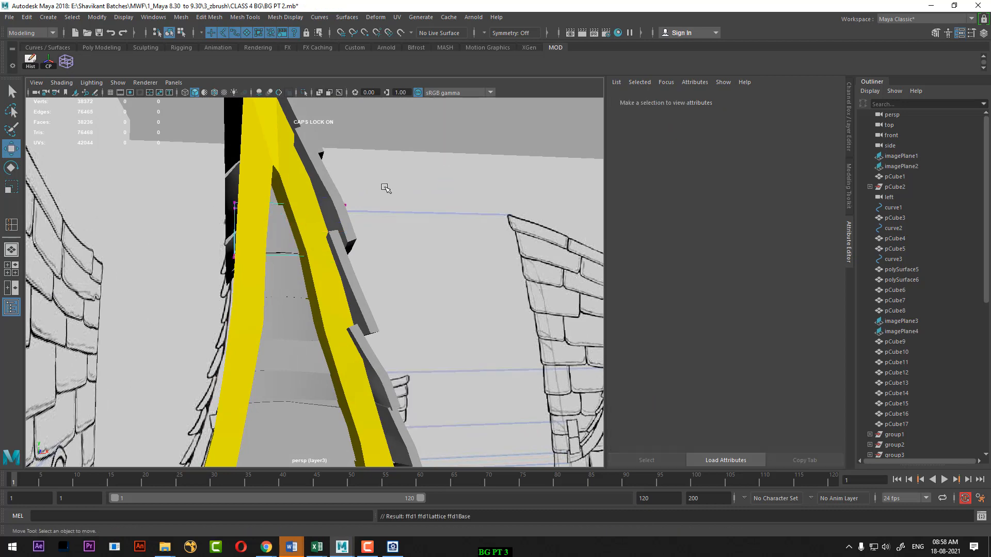
alt+drag(382, 185, 356, 185)
drag(310, 283, 310, 283)
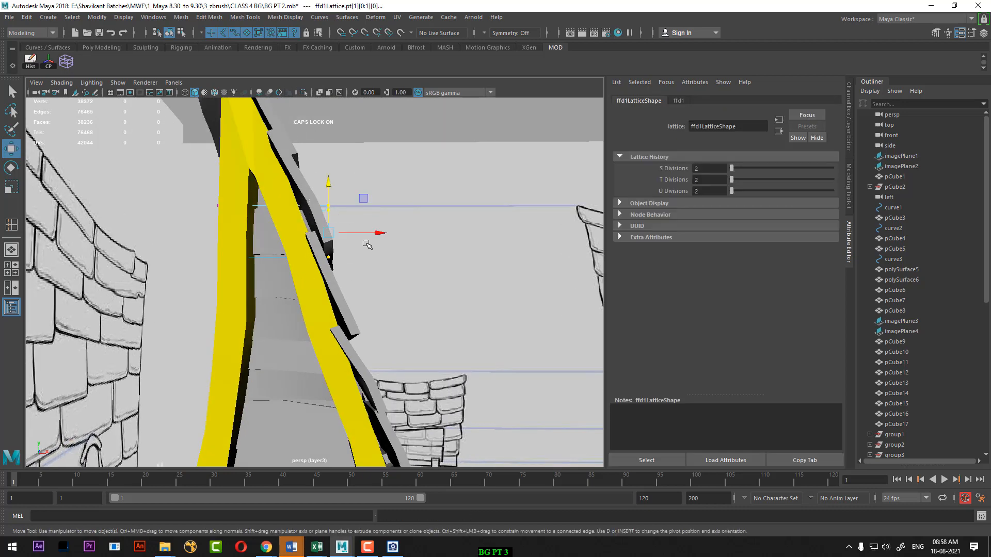
alt+drag(358, 238, 287, 238)
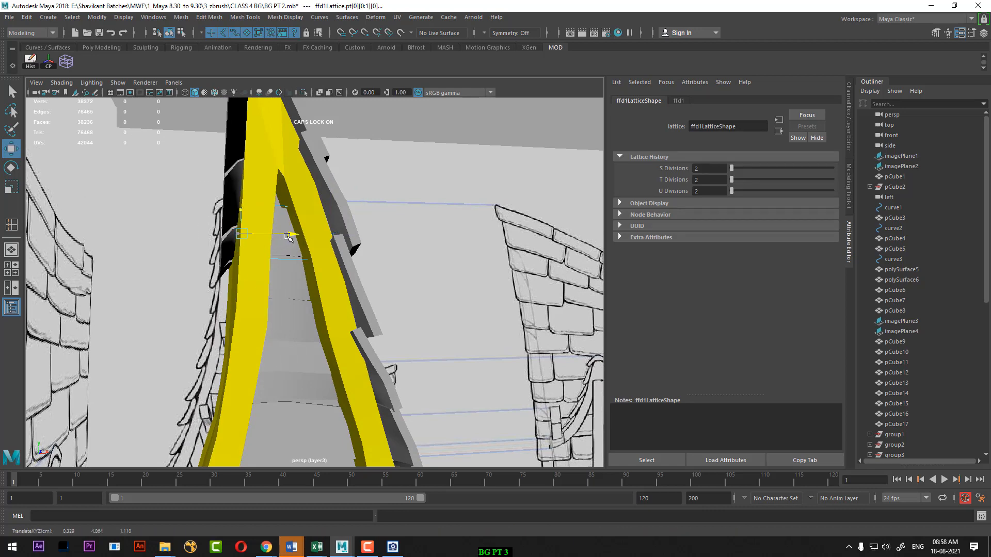
scroll(265, 305, down, 5)
alt+middle_drag(265, 305, 274, 191)
alt+drag(273, 191, 296, 186)
right_drag(296, 186, 377, 139)
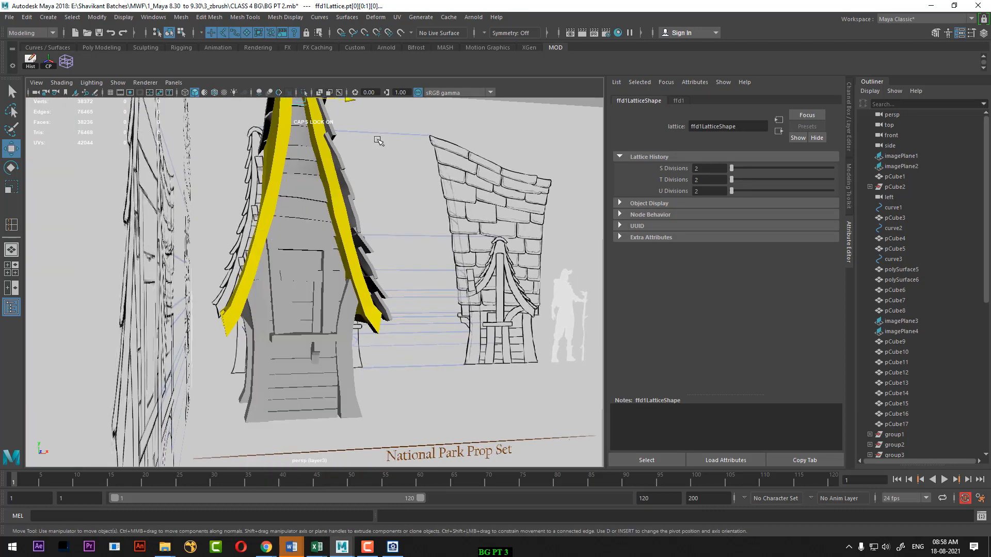
click(378, 140)
Examine the hut's side wall, roof side and lower front planking.
alt+drag(374, 385, 314, 394)
scroll(314, 398, down, 3)
alt+middle_drag(314, 397, 281, 376)
alt+drag(382, 362, 313, 349)
scroll(314, 349, up, 1)
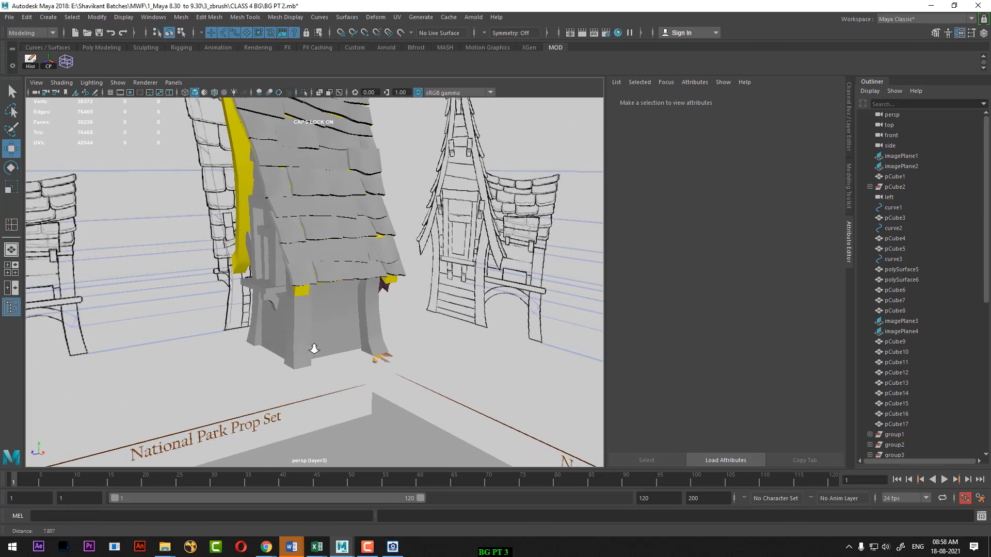
scroll(314, 349, up, 1)
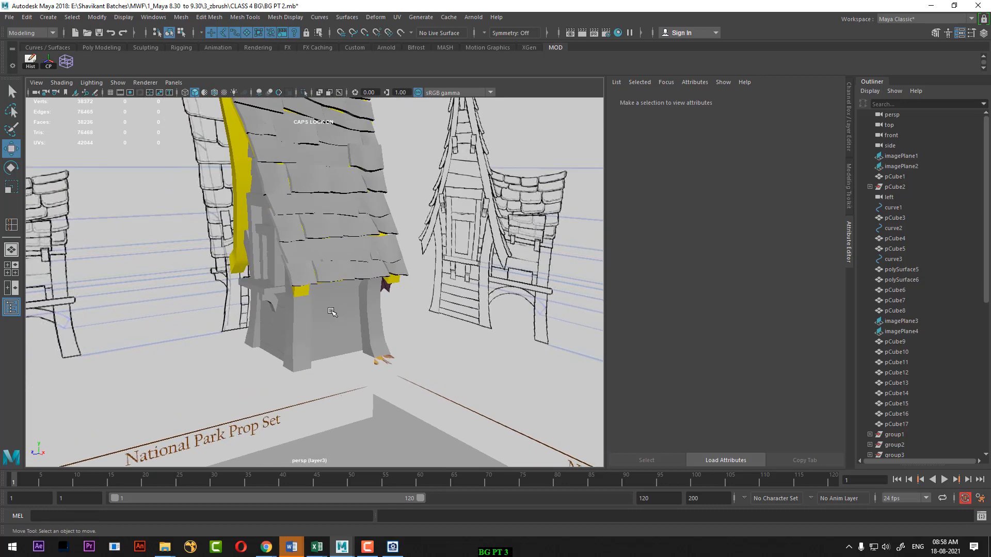
alt+drag(243, 374, 314, 404)
alt+middle_drag(314, 405, 389, 307)
scroll(389, 308, up, 5)
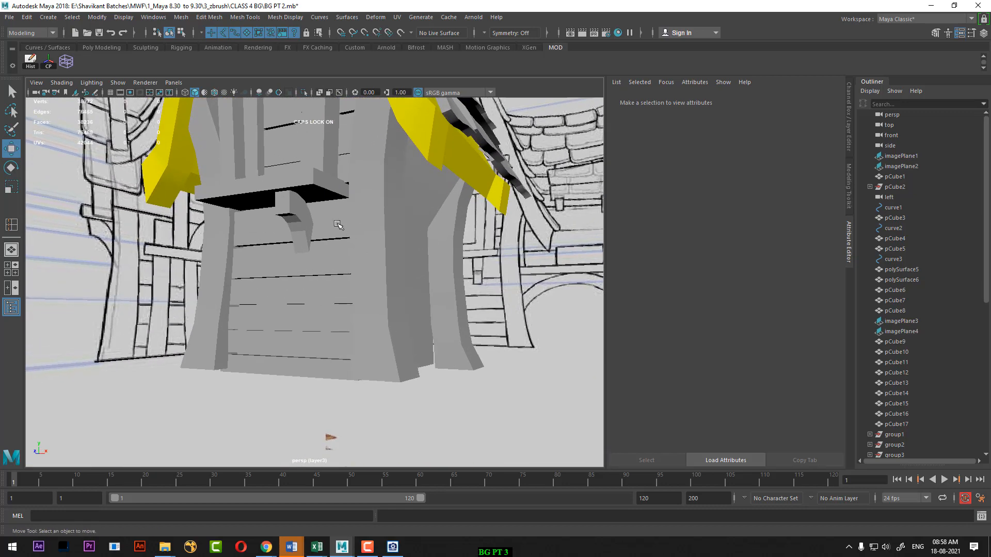
Select the six horizontal planks on the lower front wall between the corner posts.
click(333, 217)
shift+click(316, 278)
shift+click(304, 316)
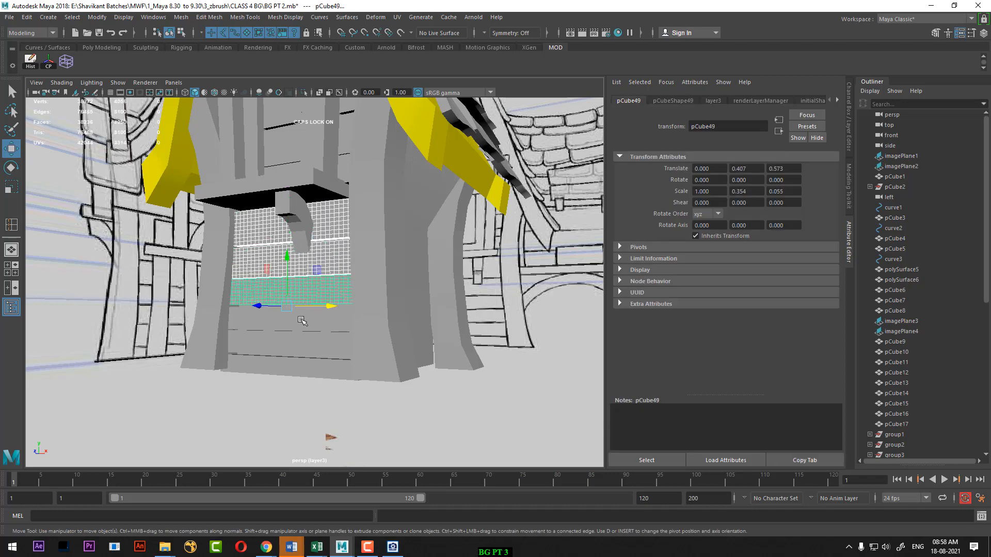
shift+click(306, 341)
shift+click(306, 356)
shift+click(303, 371)
mouse_move(303, 370)
alt+mouse_down()
mouse_move(425, 310)
mouse_move(417, 264)
alt+mouse_up()
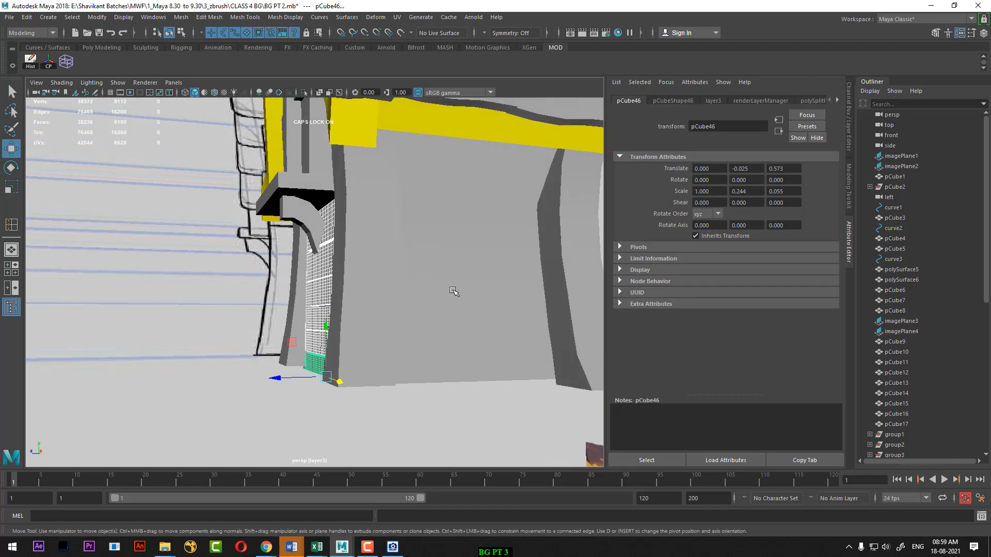
Compare the hut's bare side wall with the planked wall in the PARK PROP SET.jpg reference image in ACDSee Quick View.
mouse_move(452, 310)
alt+mouse_down()
mouse_move(409, 292)
mouse_move(399, 266)
mouse_move(324, 259)
mouse_move(435, 273)
mouse_move(525, 246)
alt+mouse_up()
scroll(398, 263, down, 5)
scroll(397, 260, up, 5)
click(392, 546)
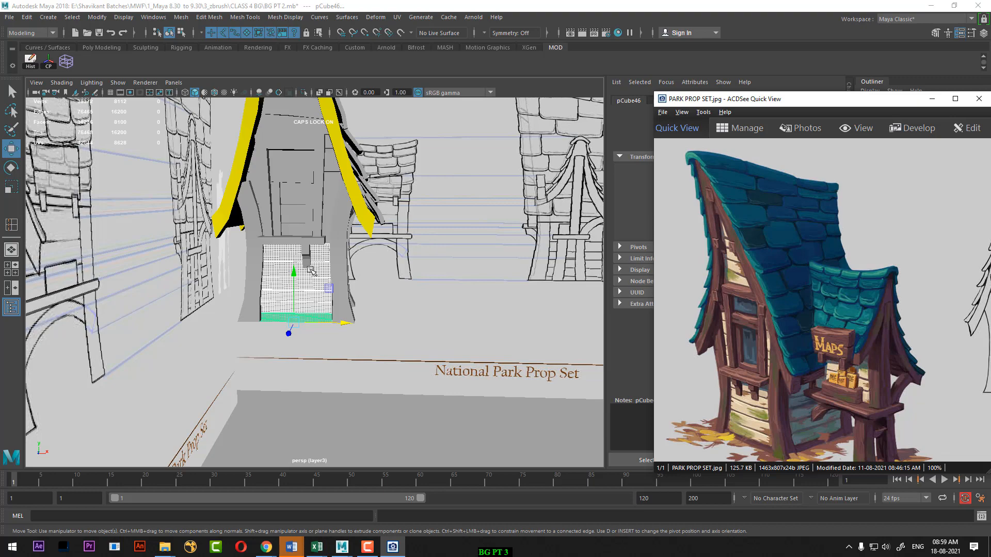
alt+drag(356, 274, 565, 330)
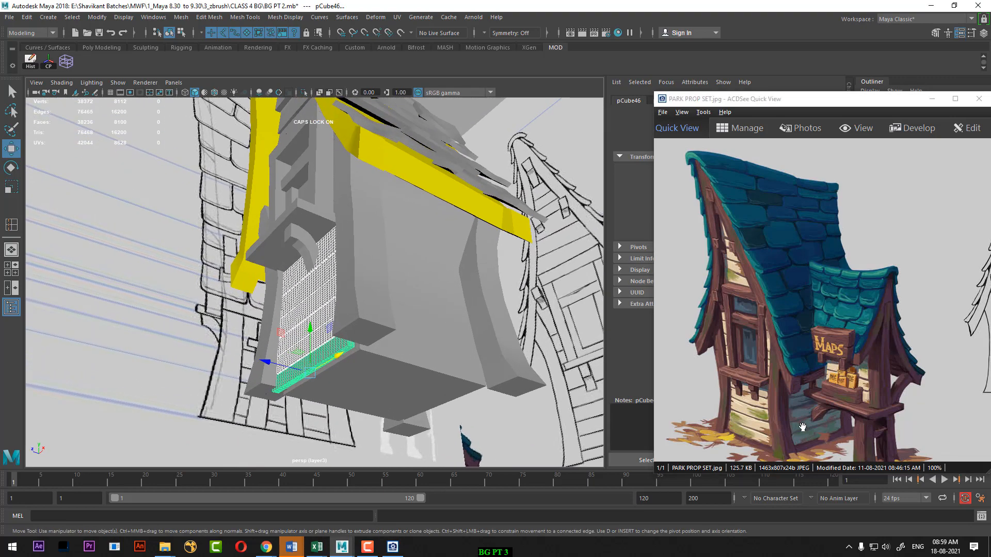
alt+drag(403, 299, 408, 338)
click(932, 99)
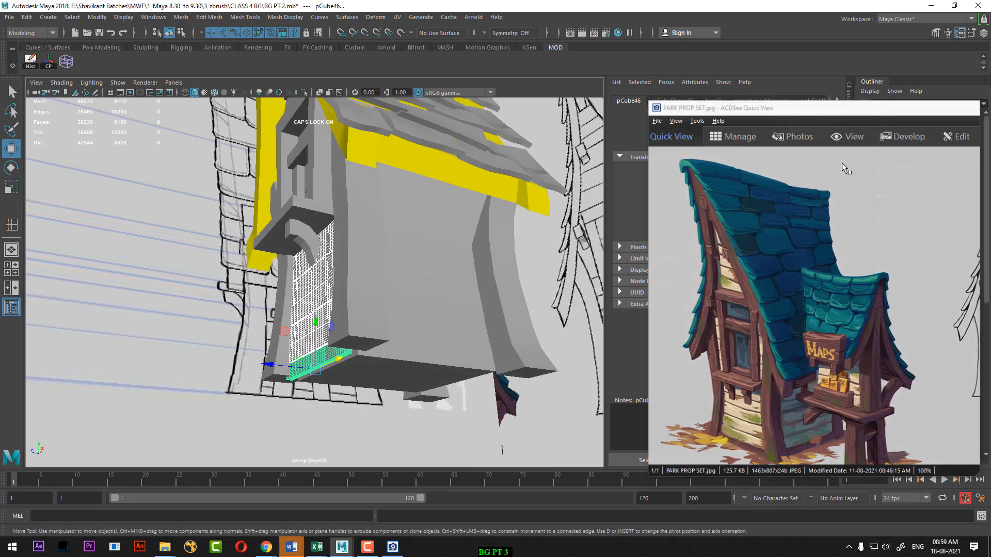
scroll(531, 315, down, 2)
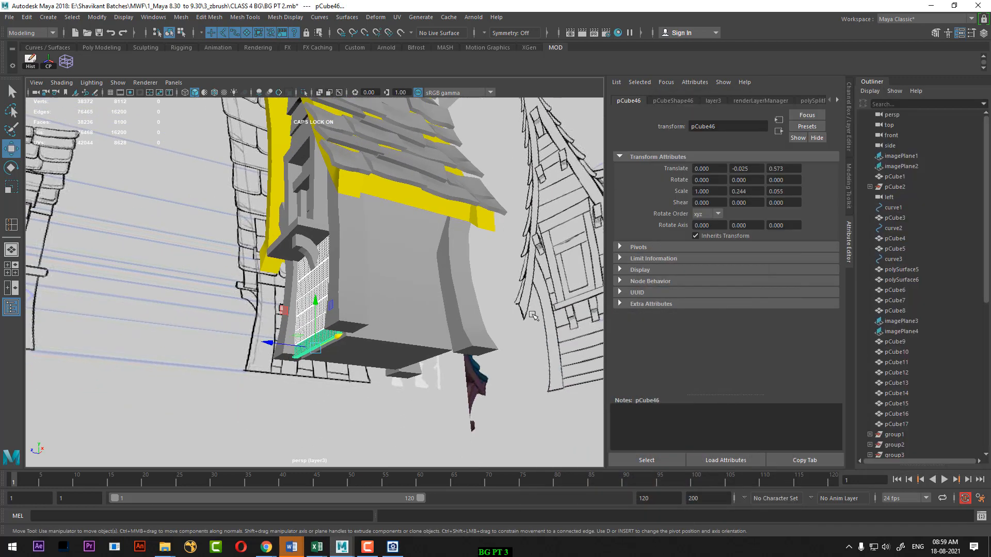
Duplicate the six lower front planks and set the copies' Y rotation to 90.
click(12, 268)
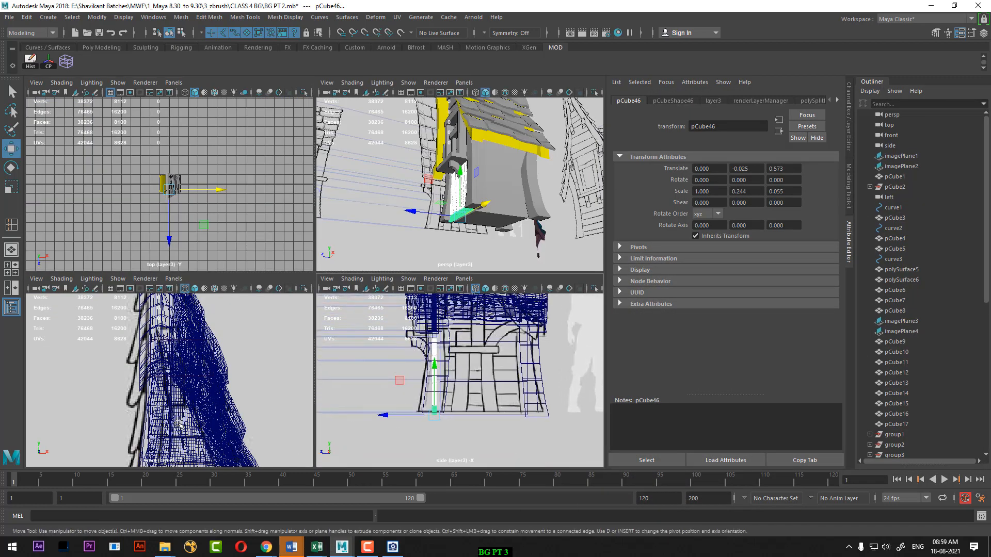
alt+drag(445, 196, 492, 222)
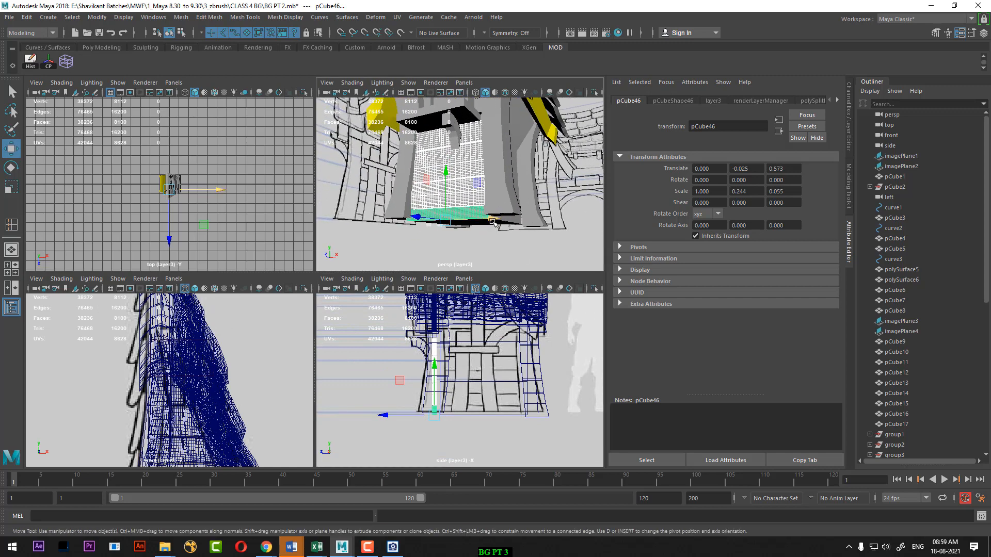
key(ctrl+d)
key(e)
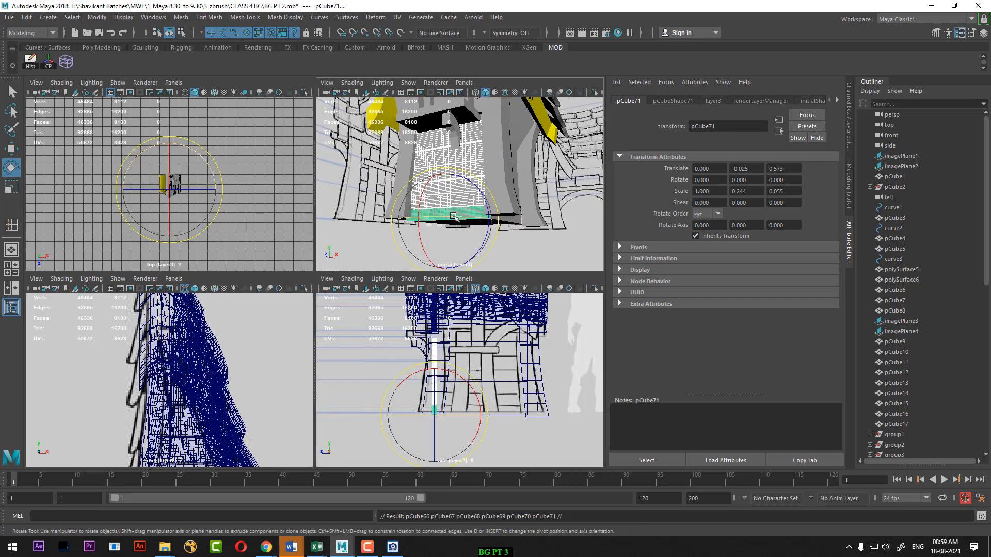
drag(457, 212, 503, 217)
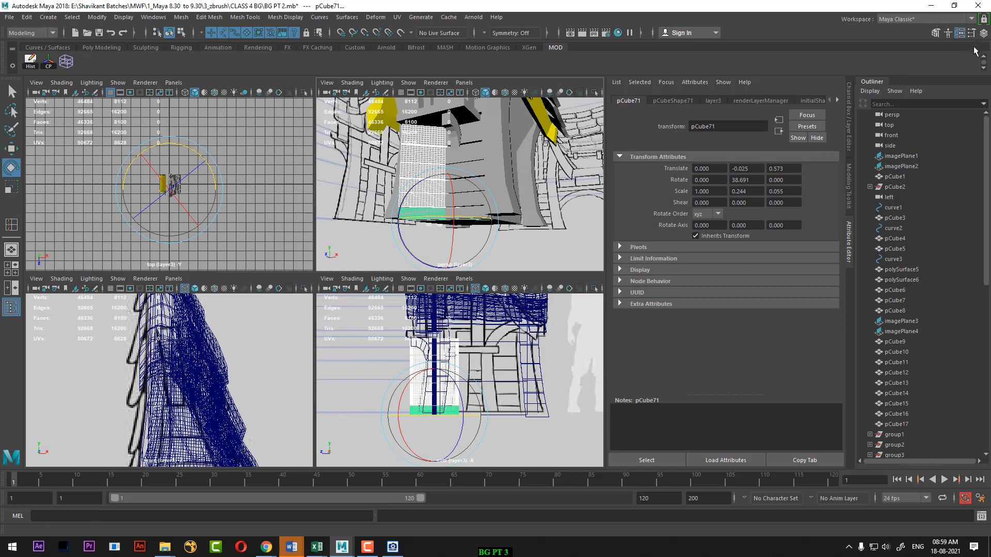
click(984, 32)
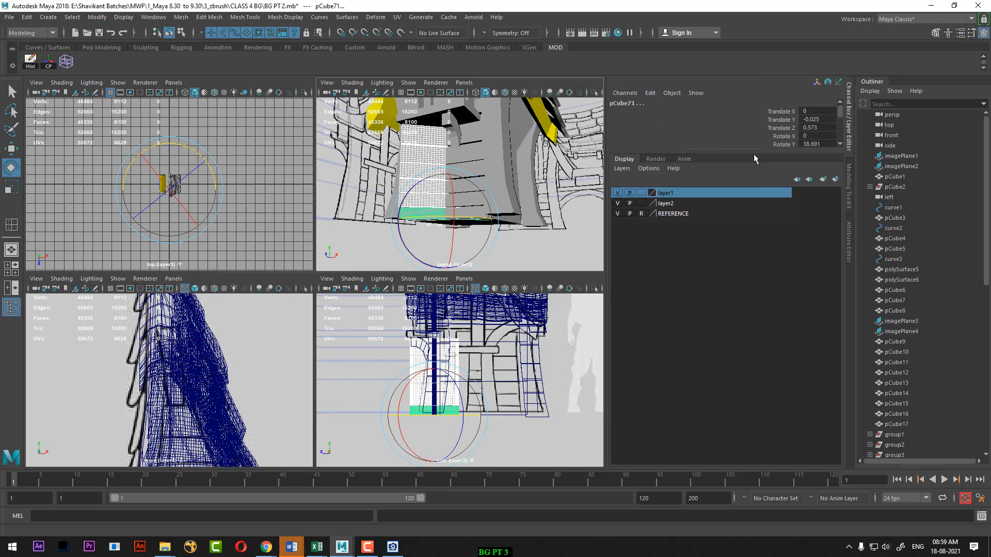
drag(743, 150, 813, 206)
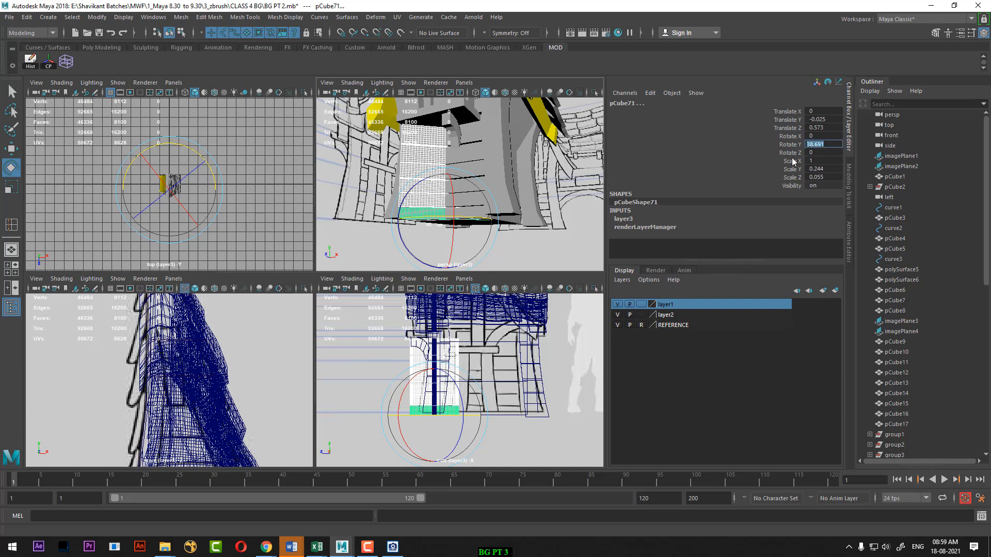
key(Return)
key(Return)
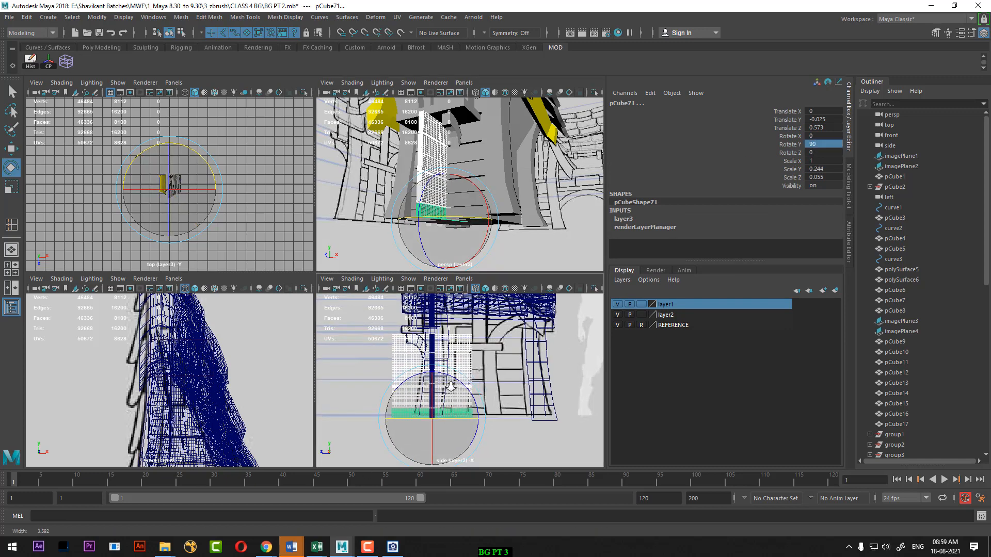
Move the rotated planks in the side view to -0.107 on Z, over the drawn side-wall boards.
key(w)
scroll(498, 413, up, 3)
key(space)
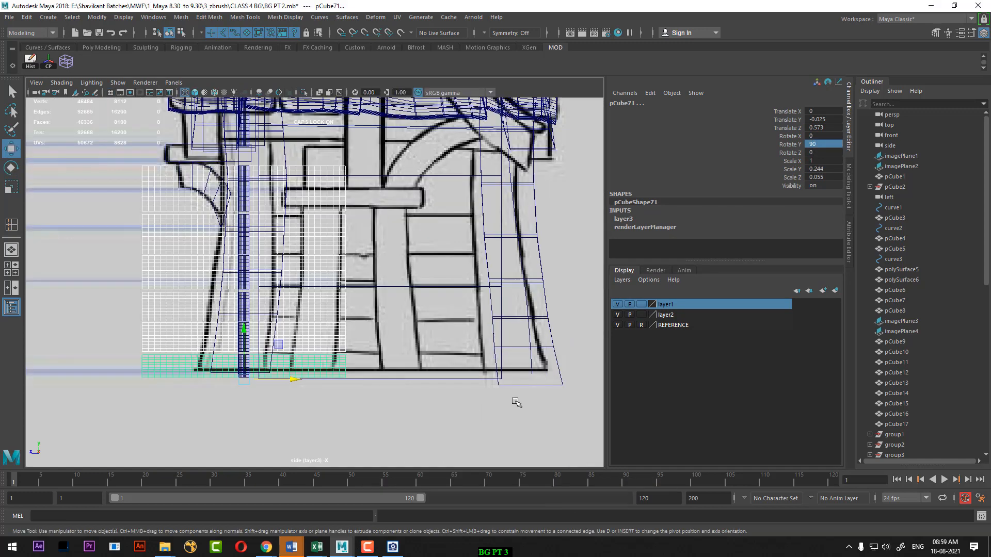
scroll(511, 405, up, 2)
drag(226, 375, 382, 372)
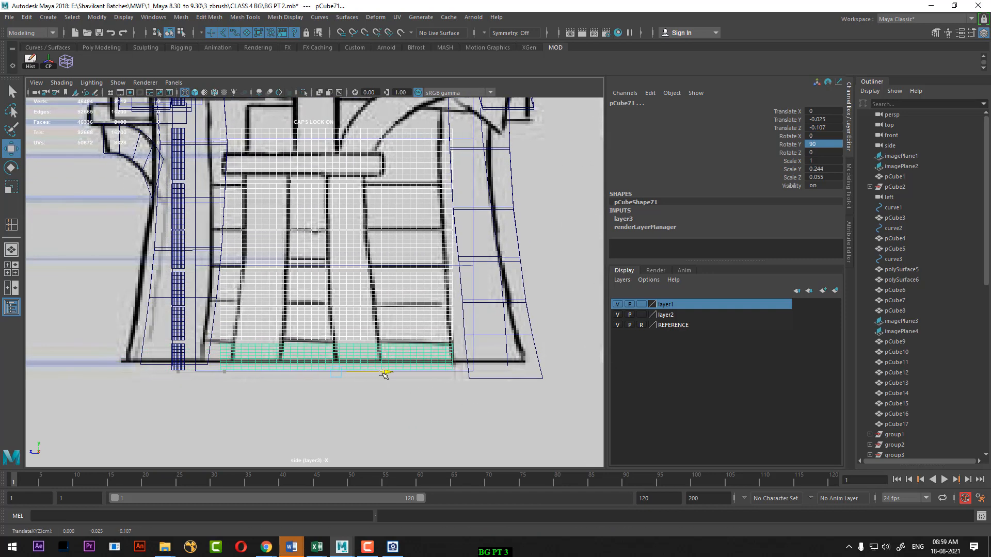
mouse_move(383, 372)
alt+middle_down()
mouse_move(391, 441)
mouse_move(386, 361)
alt+middle_up()
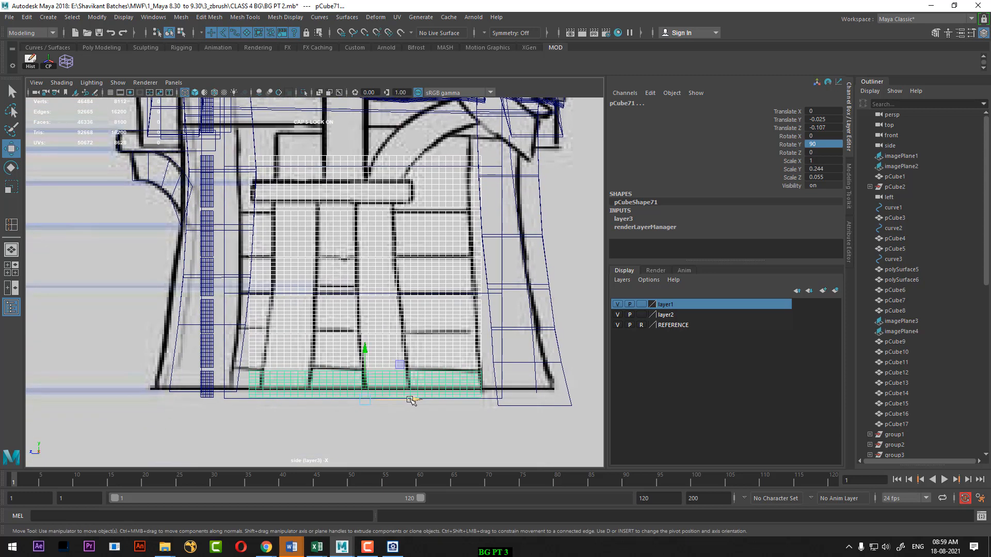
Move the six rotated side-wall planks to -0.045 on Z in the side view.
drag(411, 401, 399, 399)
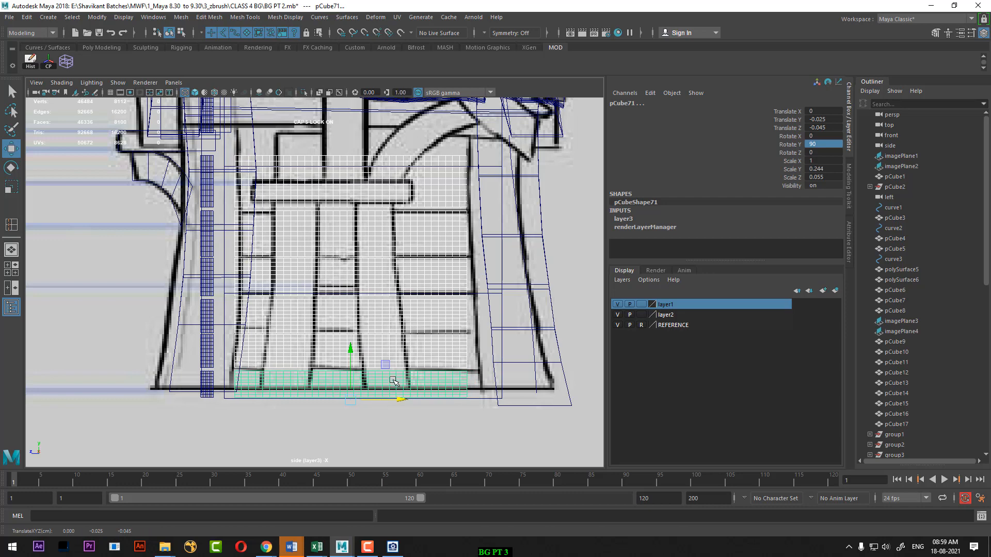
click(446, 382)
click(456, 356)
click(454, 319)
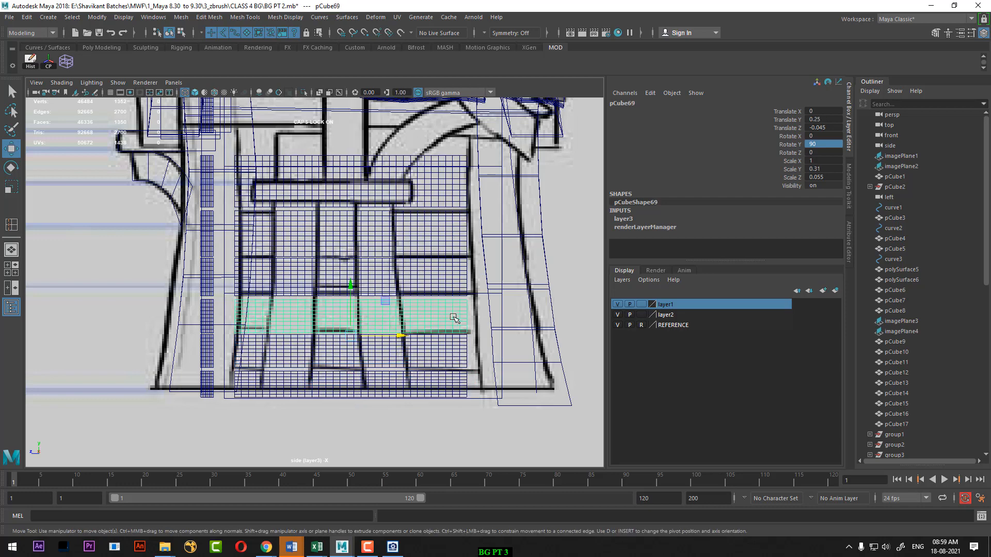
click(454, 283)
click(452, 243)
click(445, 194)
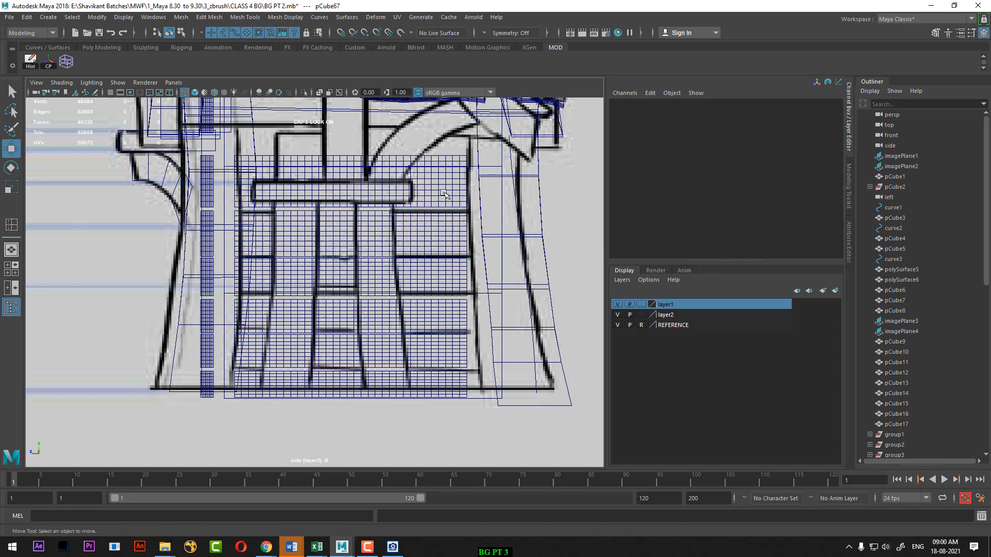
Stretch the topmost side-wall plank upward to a Y scale of 0.718.
click(448, 173)
alt+middle_drag(450, 174, 443, 283)
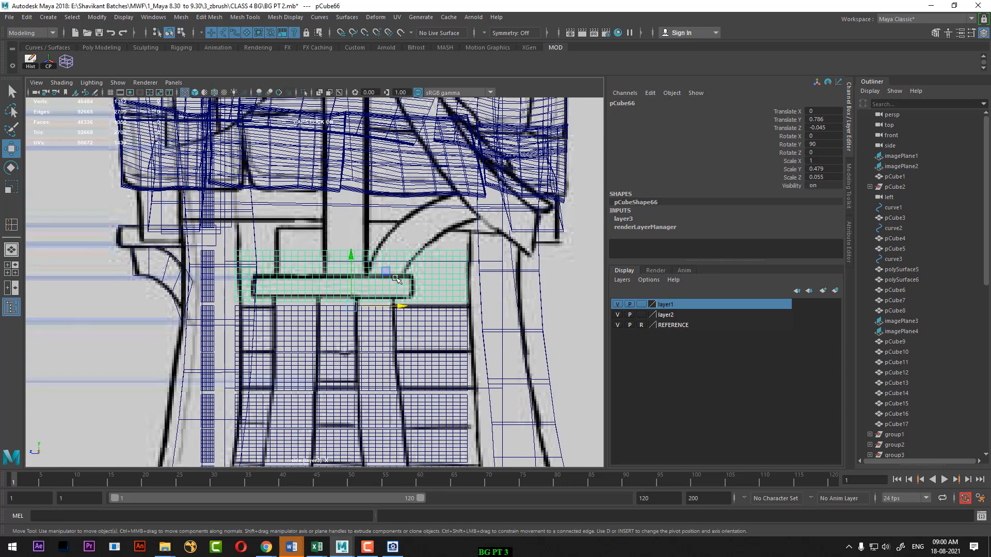
key(r)
drag(352, 260, 351, 233)
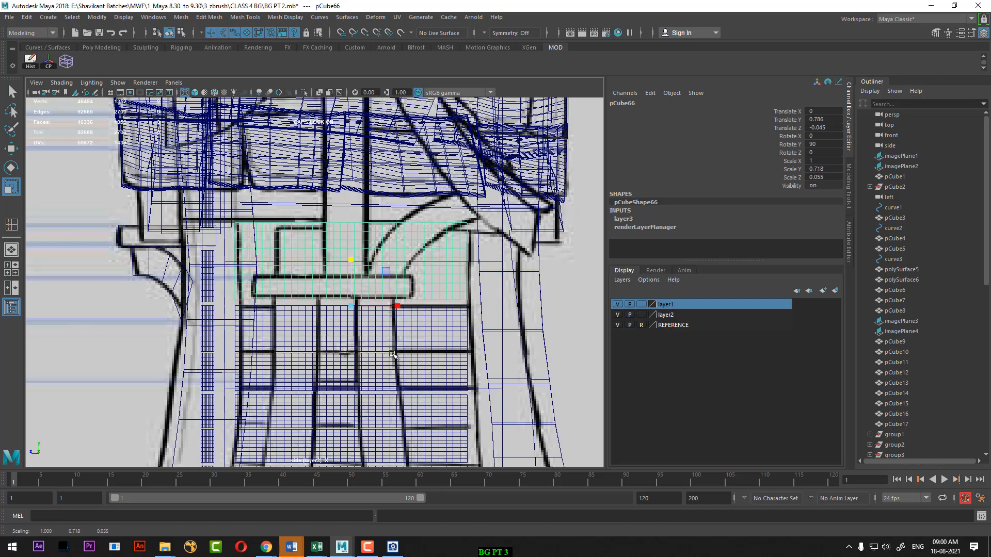
Select all six side-wall planks by isolating them in the perspective view, and move them out to 0.613 on X between the corner posts.
key(space)
drag(421, 367, 425, 337)
mouse_move(379, 258)
alt+mouse_down()
mouse_move(405, 312)
mouse_move(411, 285)
mouse_move(382, 259)
alt+mouse_up()
drag(500, 201, 435, 321)
ctrl+drag(488, 356, 393, 342)
alt+drag(499, 342, 465, 310)
key(alt+h)
drag(524, 150, 289, 375)
key(w)
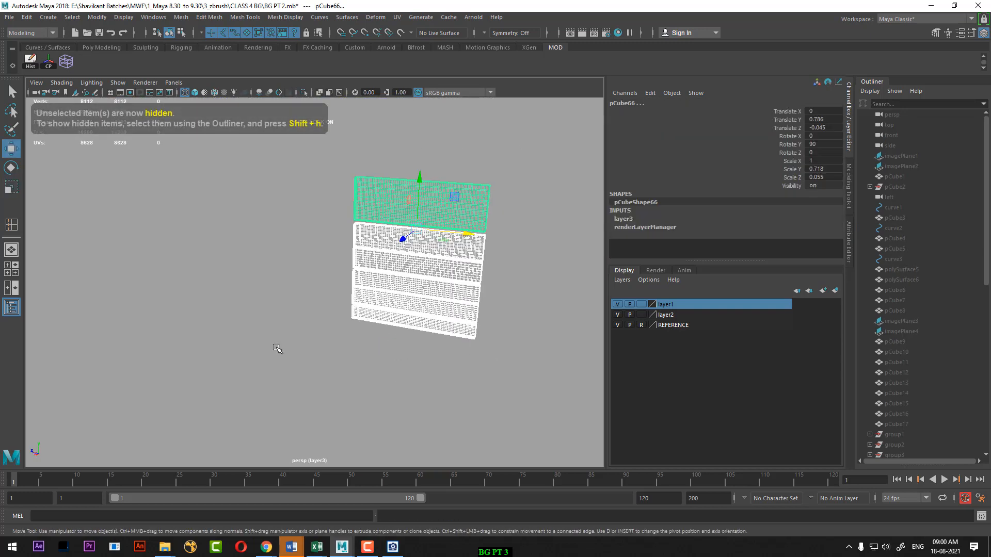
key(ctrl+shift+h)
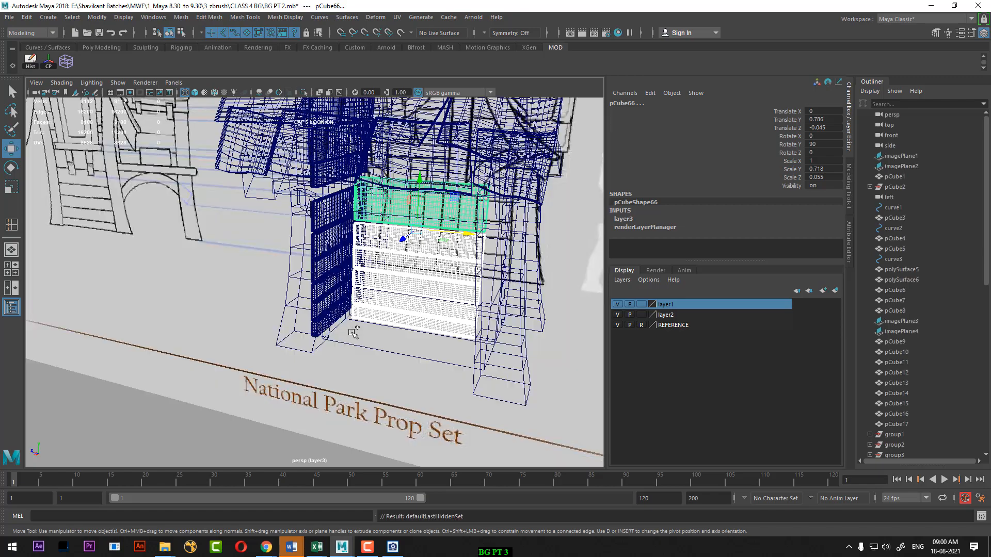
mouse_move(412, 295)
alt+mouse_down()
mouse_move(395, 296)
mouse_move(370, 264)
mouse_move(305, 274)
mouse_move(391, 302)
mouse_move(405, 283)
mouse_move(383, 261)
mouse_move(385, 289)
alt+mouse_up()
key(6)
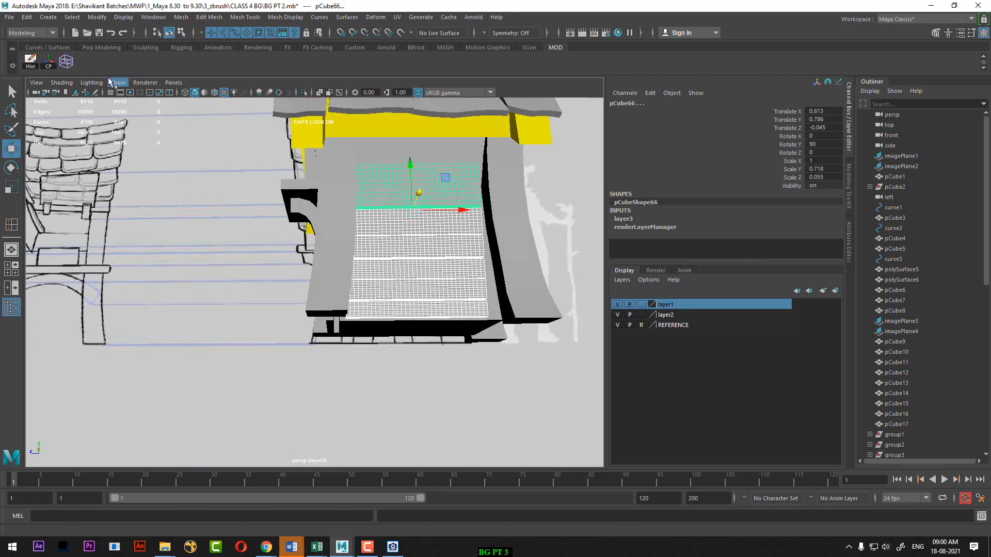
Apply a 2 × 2 × 2 lattice to the six side-wall planks and adjust its points to fit them between the corner posts.
click(66, 62)
scroll(241, 238, down, 3)
alt+middle_drag(241, 238, 191, 243)
right_click(474, 185)
click(473, 157)
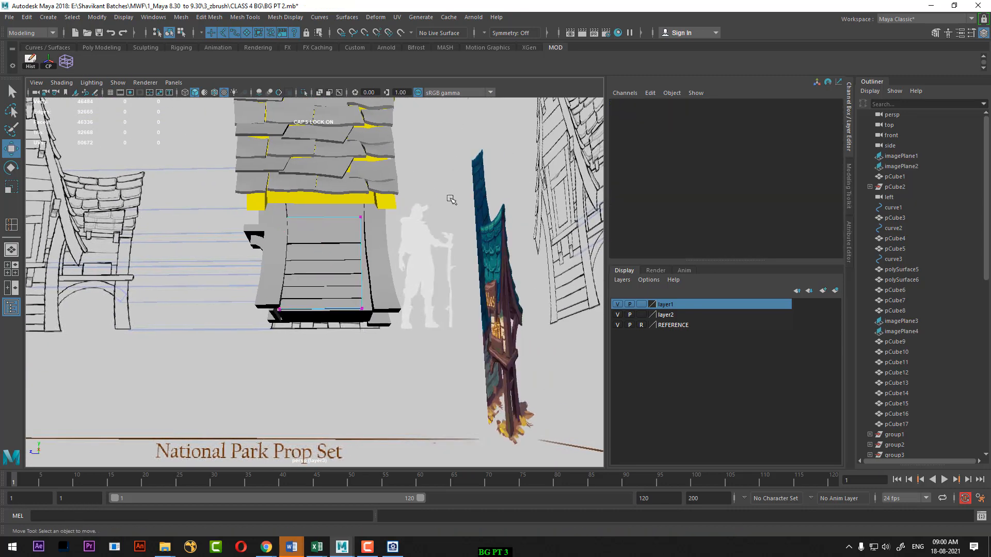
drag(322, 389, 322, 388)
scroll(411, 303, up, 1)
drag(319, 261, 334, 292)
right_drag(293, 220, 324, 204)
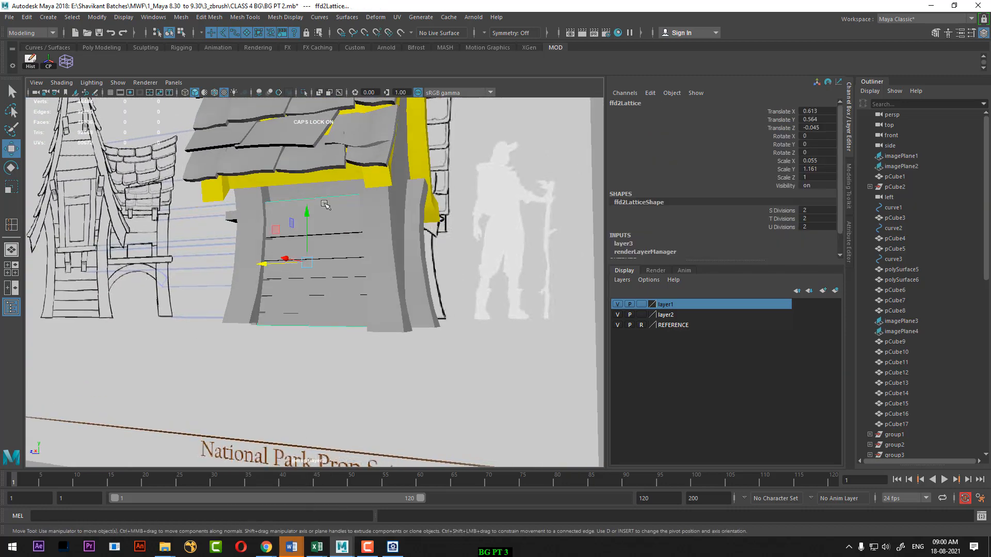
Delete the construction history of the hut's lower walls, corner posts and planks, and clear the selection.
click(335, 249)
alt+drag(335, 250, 354, 234)
drag(467, 197, 185, 331)
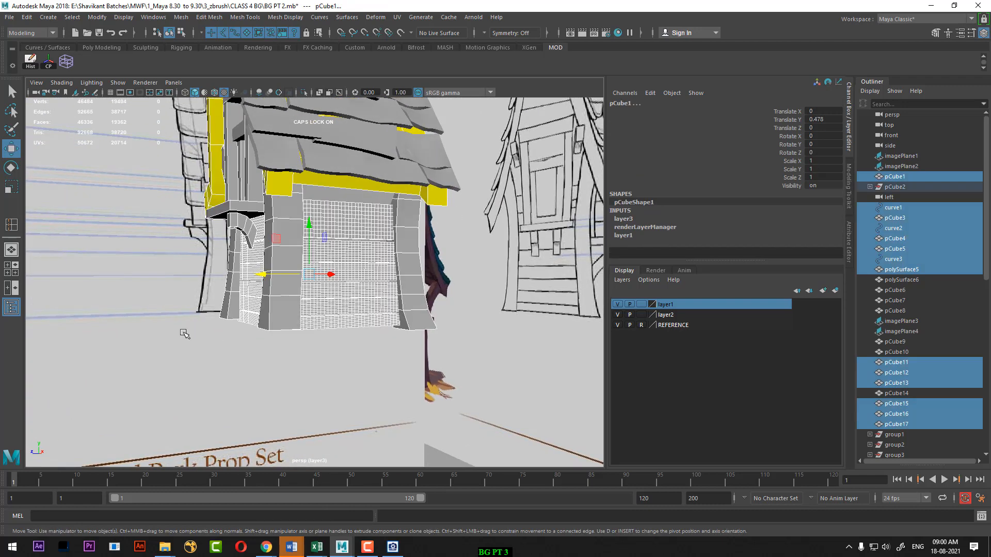
click(36, 66)
click(402, 339)
Duplicate the second side-wall plank from the top and raise the copy above the top plank to 1.156 on Y.
click(341, 224)
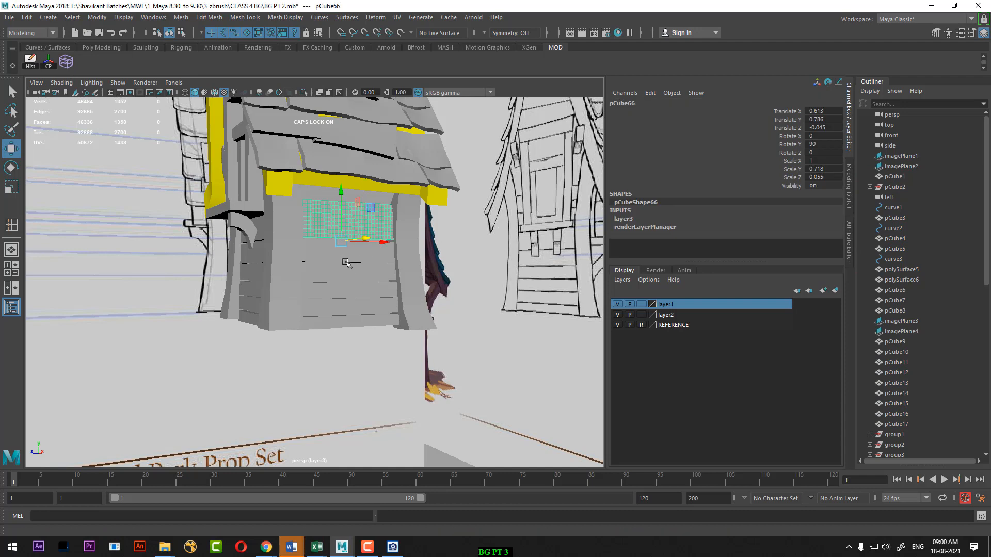
click(346, 262)
key(ctrl+d)
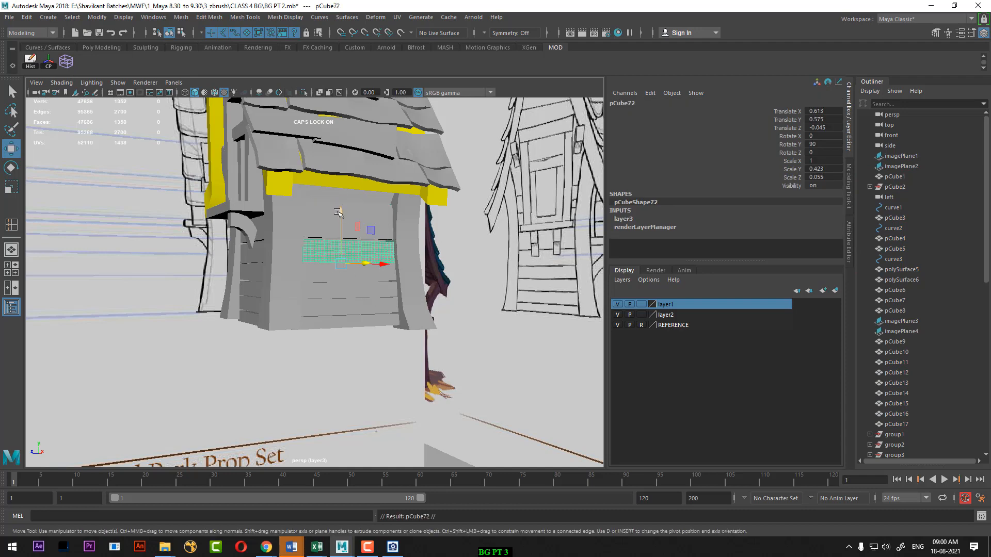
drag(338, 212, 361, 169)
Tilt the copied plank under the eave to 87.375 on rotation Y and -23.76 on rotation Z, positioned at 0.603 on X and 1.148 on Y.
alt+right_drag(361, 169, 421, 232)
alt+middle_drag(420, 233, 418, 297)
alt+drag(418, 296, 440, 271)
key(e)
drag(414, 201, 399, 283)
key(w)
key(e)
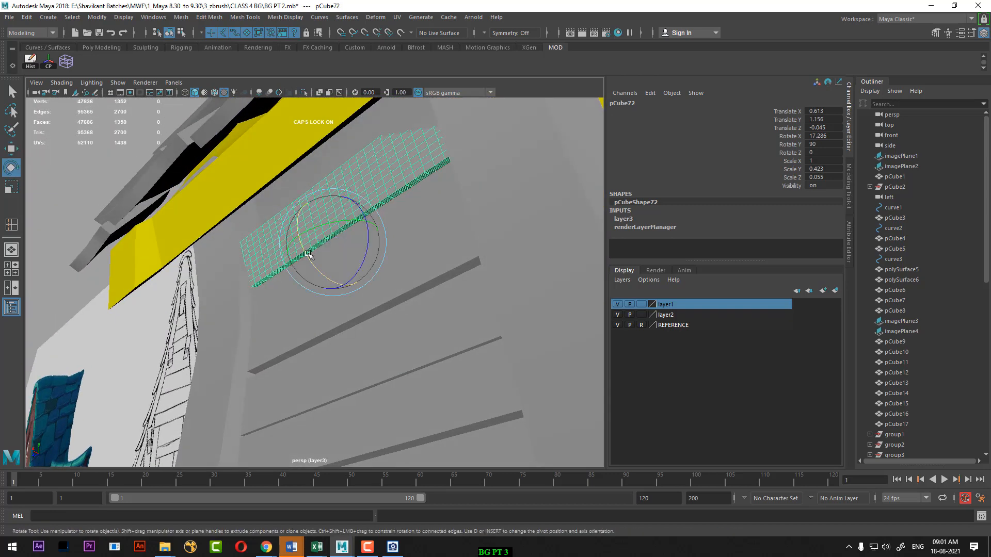
drag(309, 257, 383, 233)
key(w)
key(e)
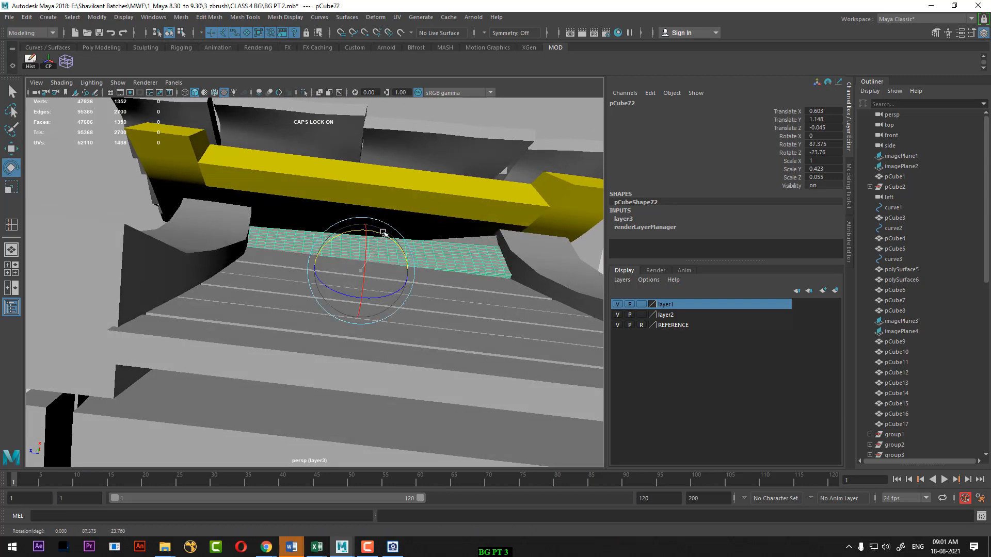
mouse_move(415, 325)
alt+mouse_down()
mouse_move(392, 342)
mouse_move(333, 303)
mouse_move(357, 352)
mouse_move(320, 409)
mouse_move(349, 351)
alt+mouse_up()
key(w)
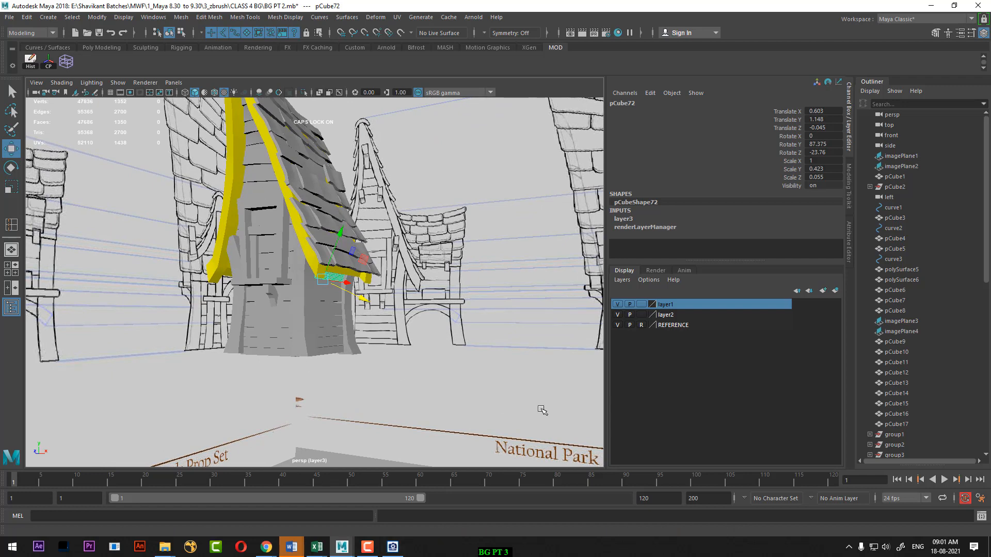
Study the painted hut and the front line drawing in PARK PROP SET.jpg in ACDSee Quick View and compare them with the model.
click(393, 547)
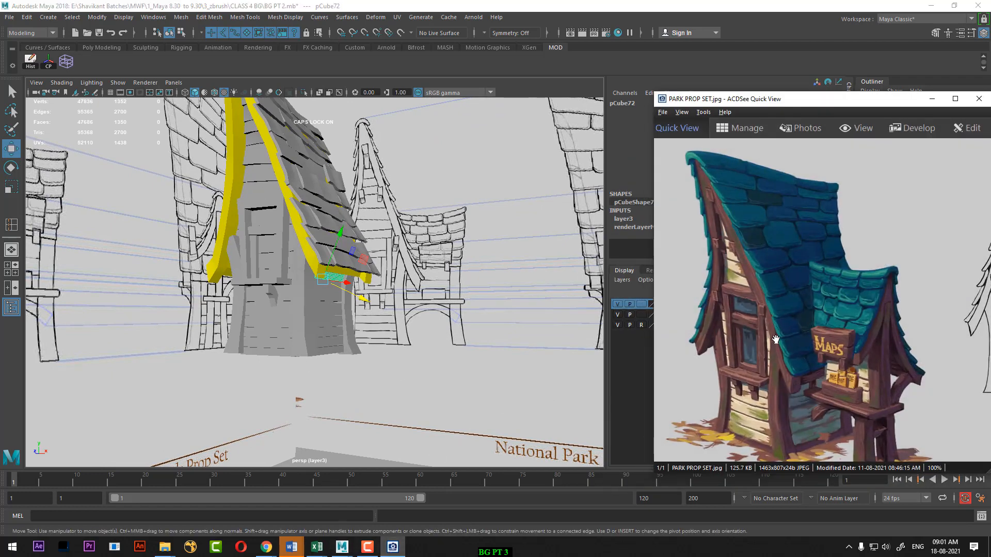
click(956, 98)
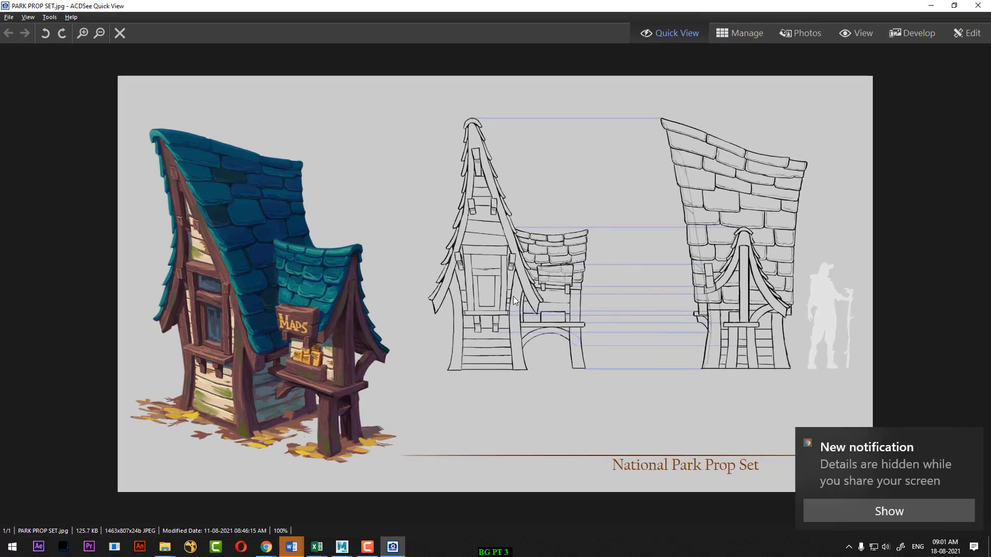
click(972, 437)
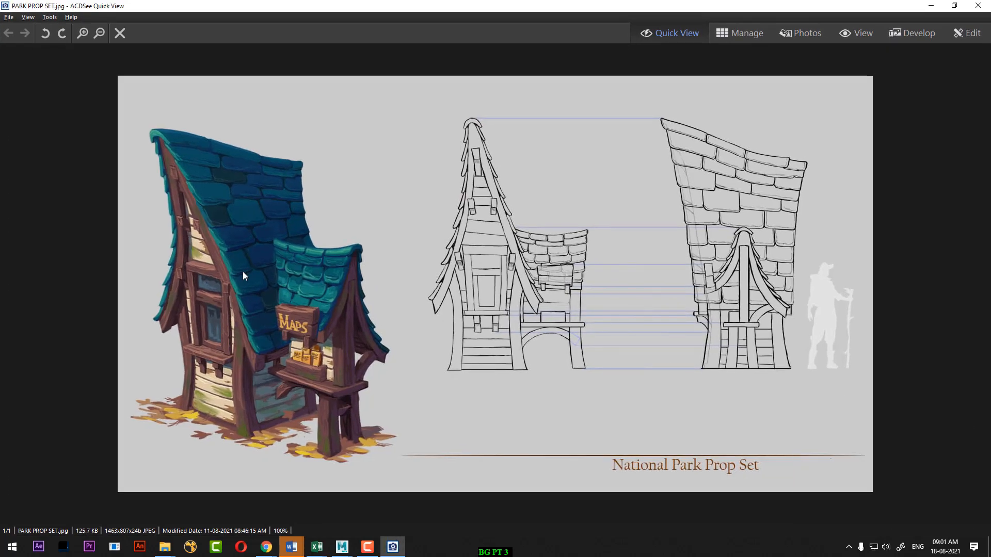
scroll(238, 314, up, 2)
mouse_move(238, 315)
mouse_down()
mouse_move(383, 343)
mouse_move(552, 319)
mouse_up()
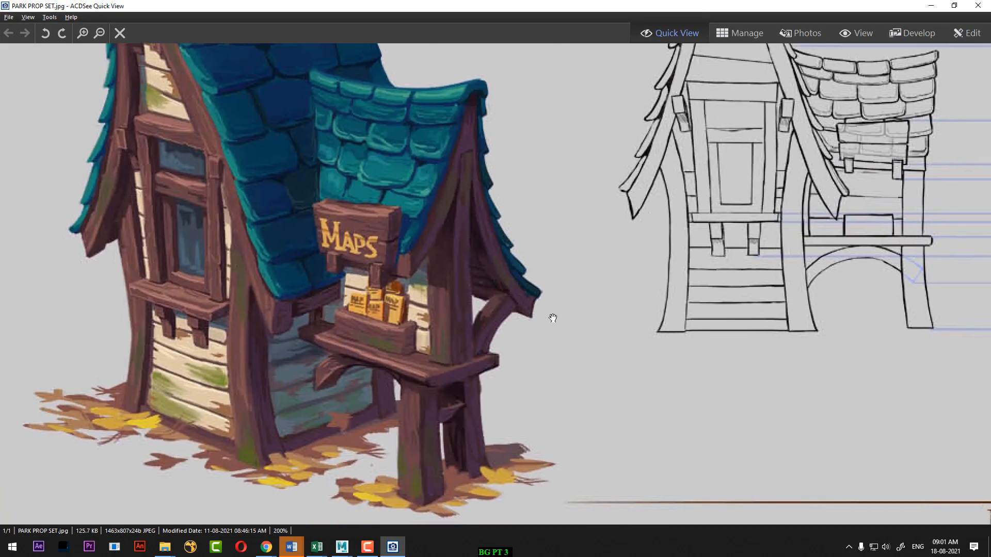
drag(263, 177, 264, 267)
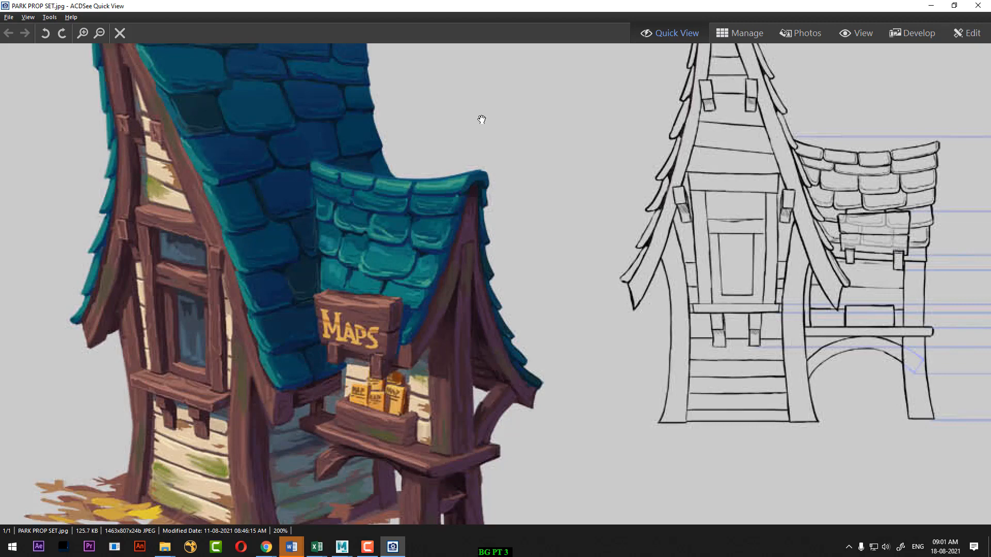
click(931, 6)
alt+drag(282, 232, 402, 294)
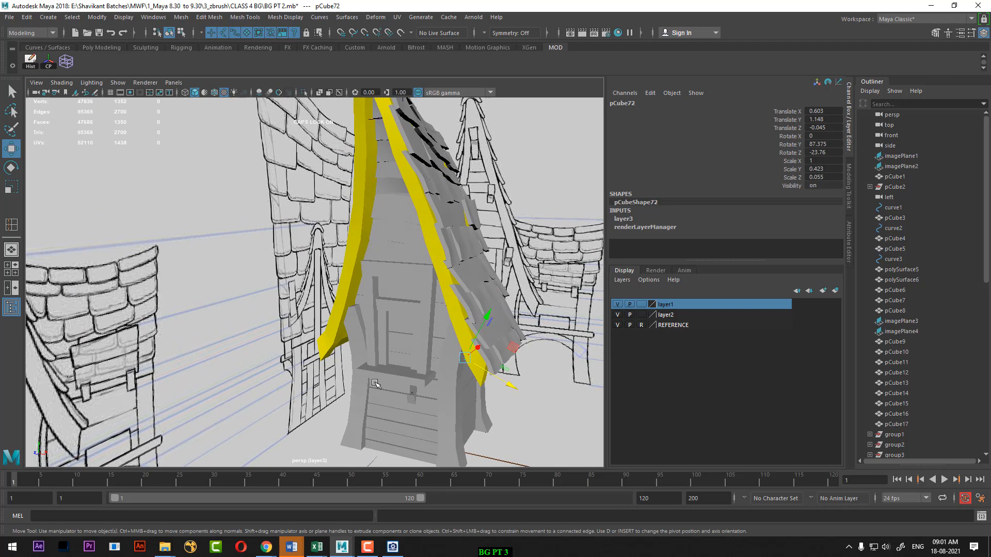
click(392, 547)
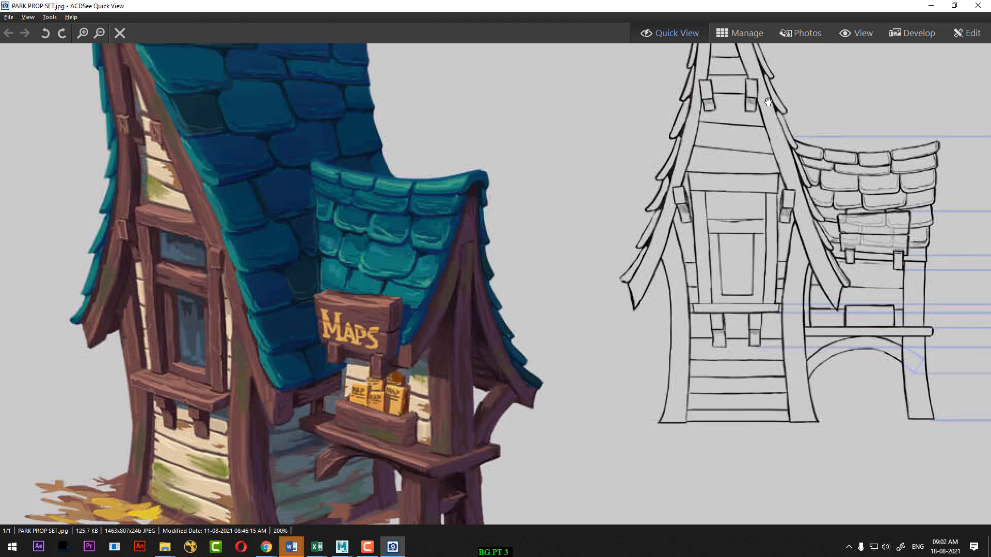
click(938, 6)
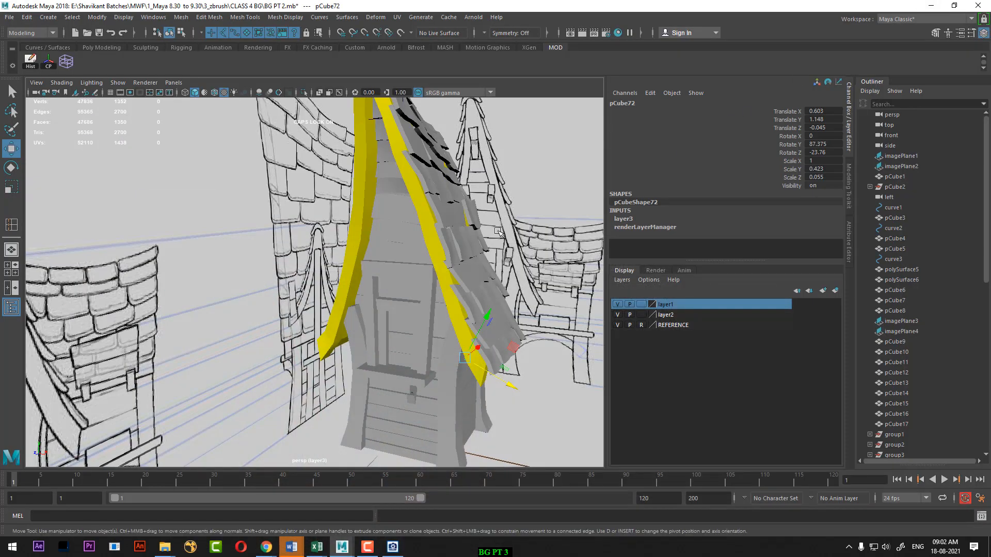
Examine the beam above the window and the surrounding front framing from several angles with wireframe on shaded enabled.
alt+drag(450, 240, 433, 278)
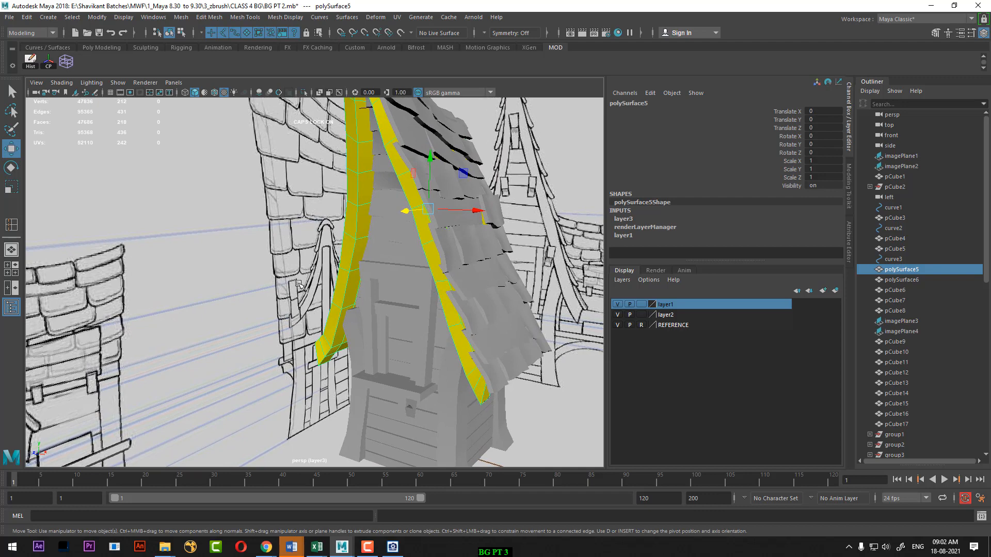
alt+drag(298, 284, 367, 299)
alt+right_drag(368, 300, 459, 309)
click(460, 275)
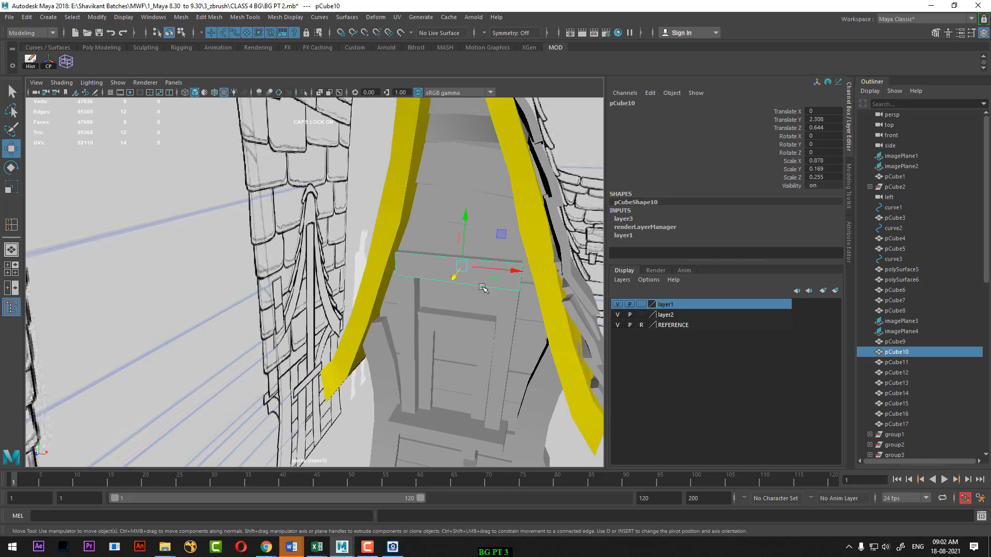
alt+drag(461, 275, 354, 282)
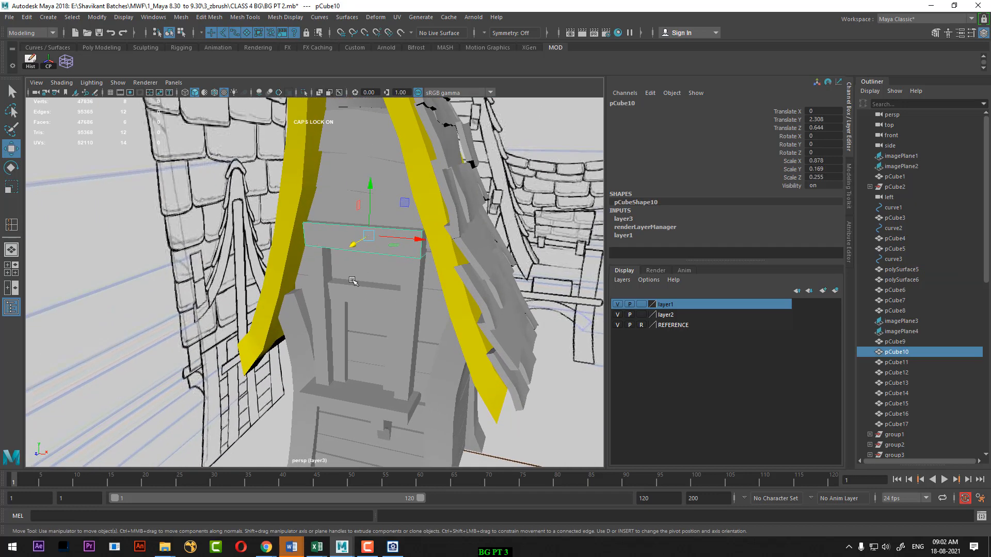
click(214, 92)
scroll(433, 284, up, 3)
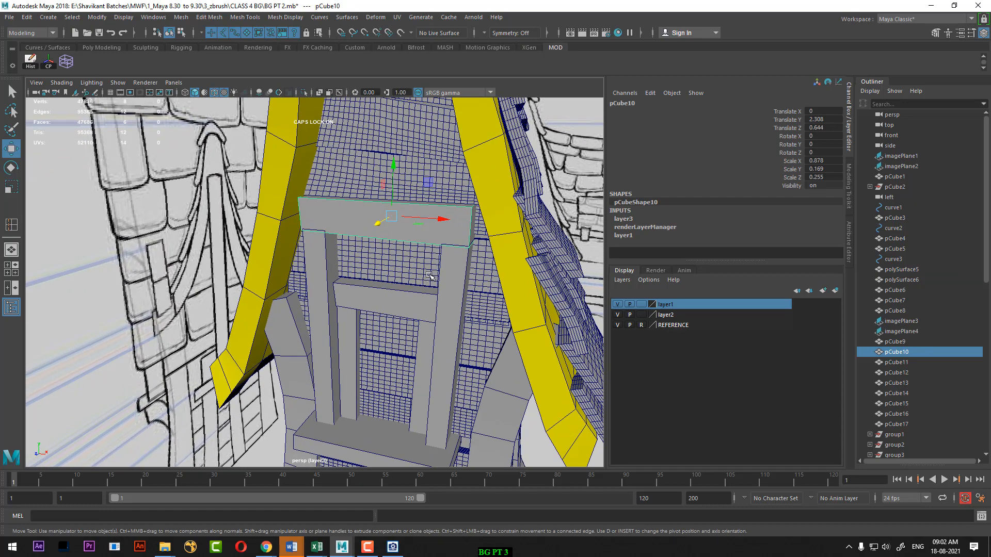
alt+drag(404, 284, 355, 276)
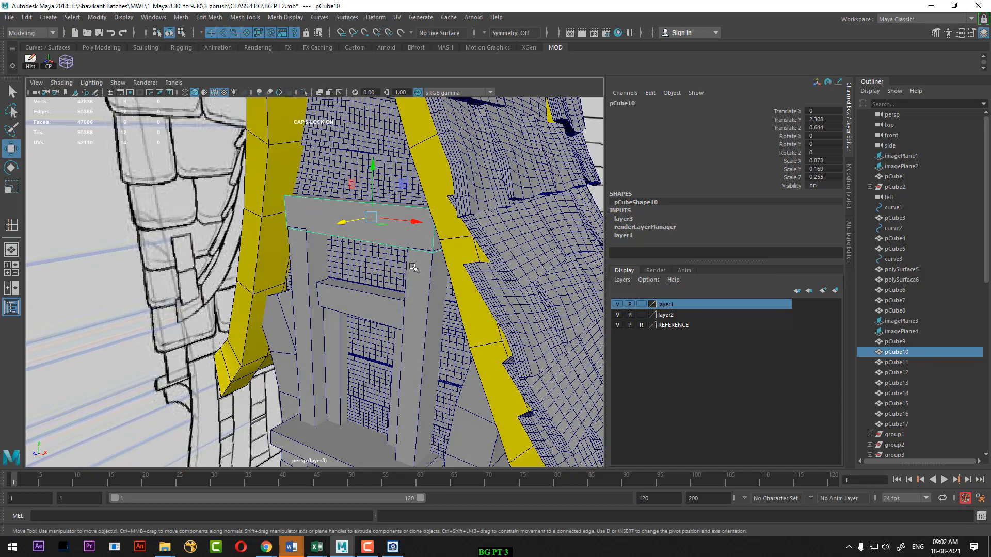
alt+drag(413, 267, 459, 275)
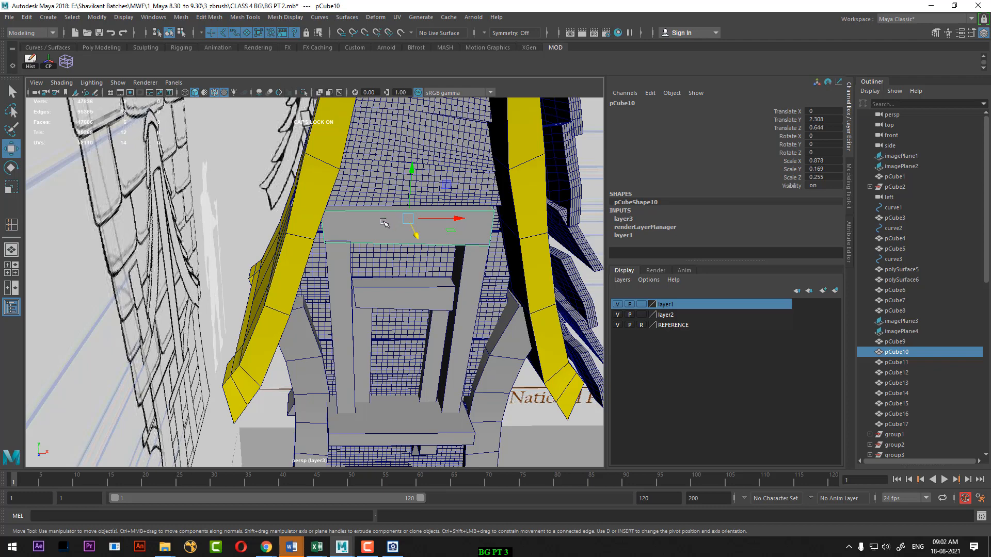
alt+drag(387, 241, 377, 250)
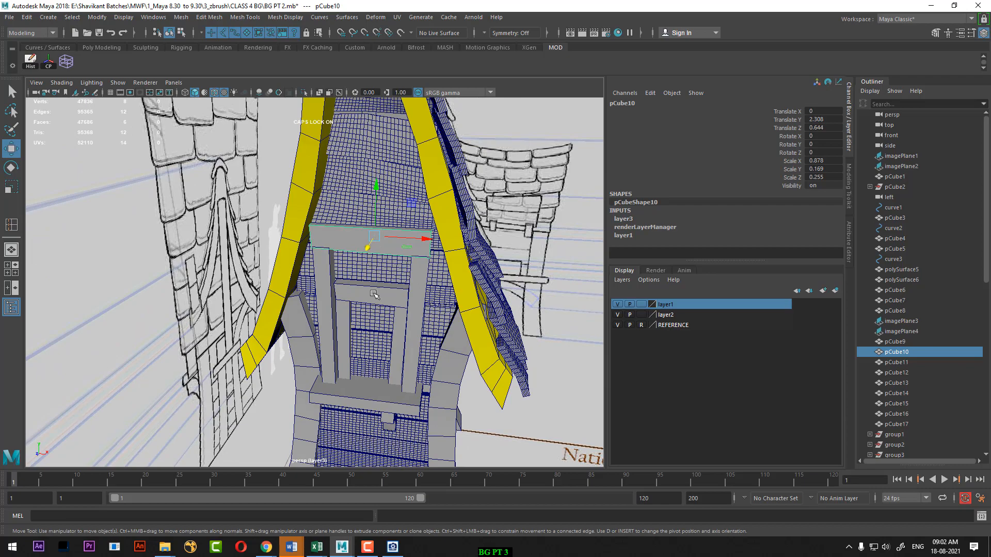
alt+right_drag(373, 294, 332, 289)
mouse_move(361, 290)
alt+mouse_down()
mouse_move(328, 277)
mouse_move(370, 264)
alt+mouse_up()
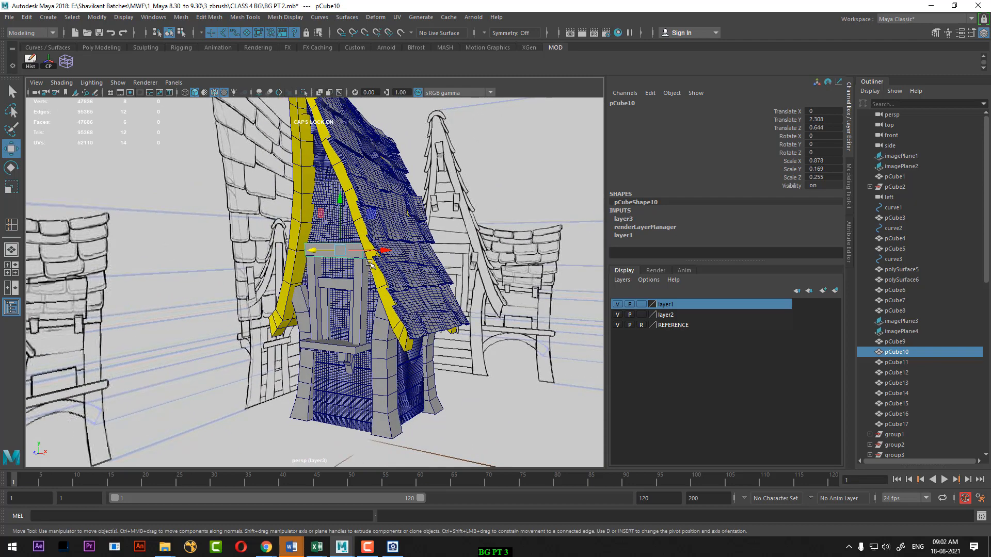
Preview the front corner post beside the planked side wall with smoothing, and return it to its unsmoothed display.
click(376, 384)
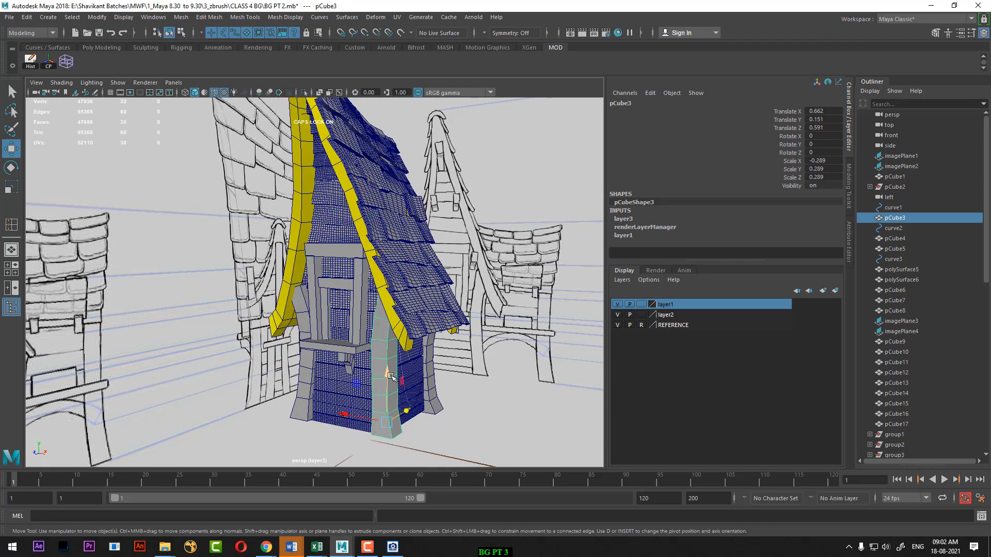
key(3)
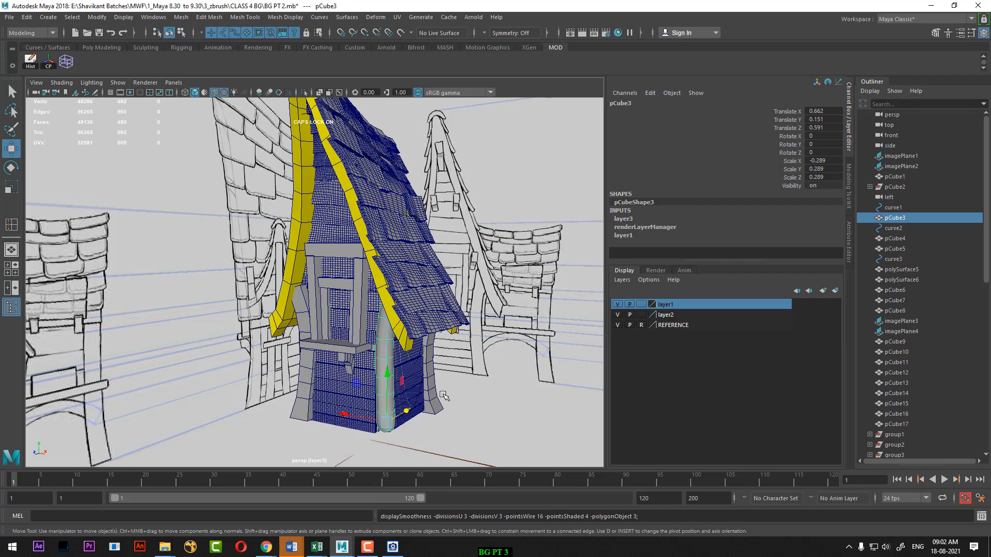
key(1)
alt+drag(416, 367, 401, 332)
scroll(409, 301, up, 2)
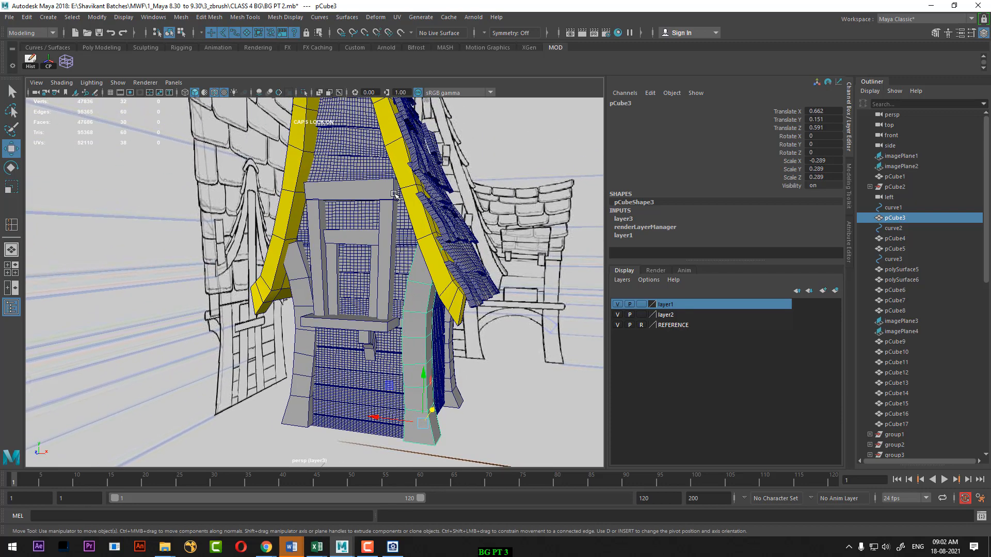
Select the gable planks one after another from the roof peak down to the beam above the window.
scroll(369, 255, down, 3)
alt+drag(369, 255, 387, 301)
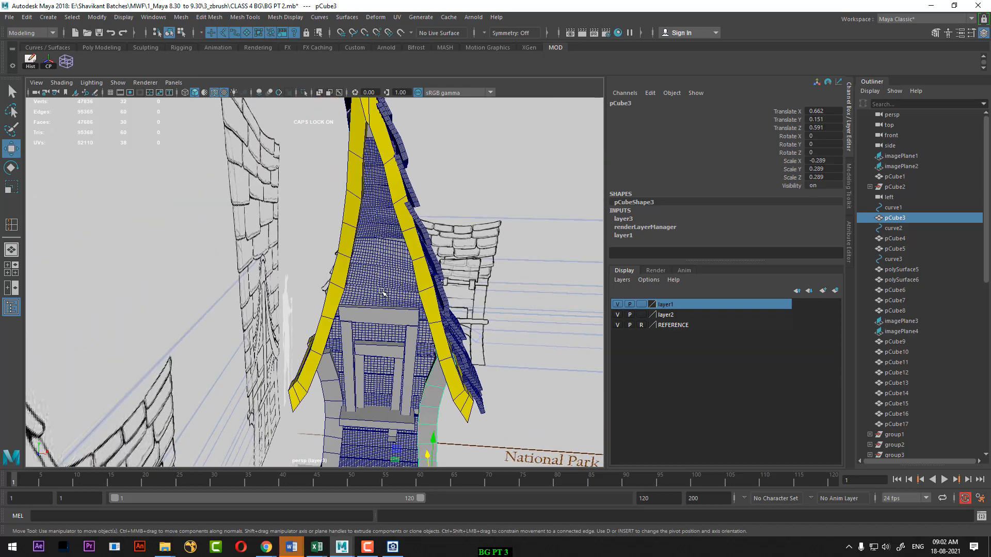
click(368, 171)
alt+drag(386, 226, 374, 178)
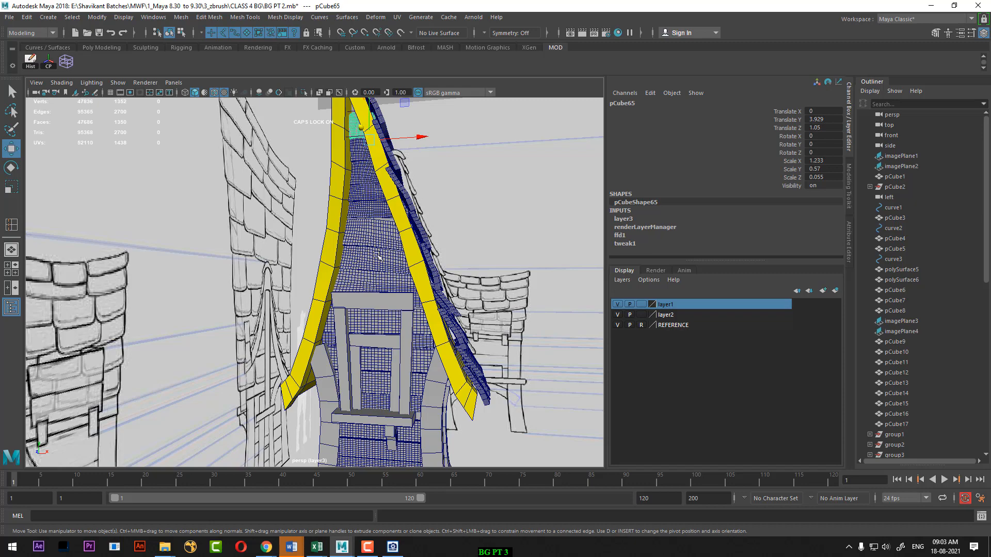
scroll(356, 135, down, 5)
scroll(361, 196, up, 5)
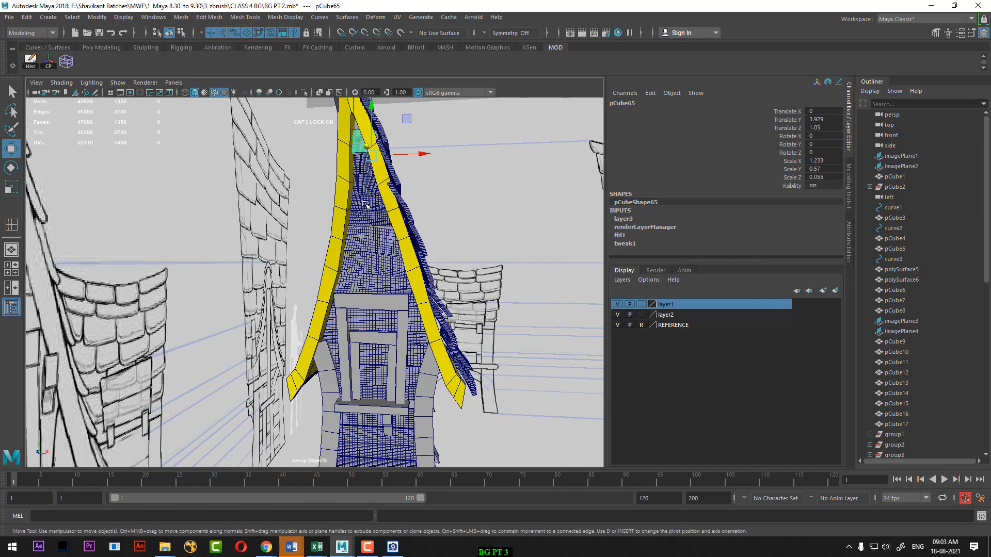
shift+click(360, 168)
shift+click(365, 193)
shift+click(366, 218)
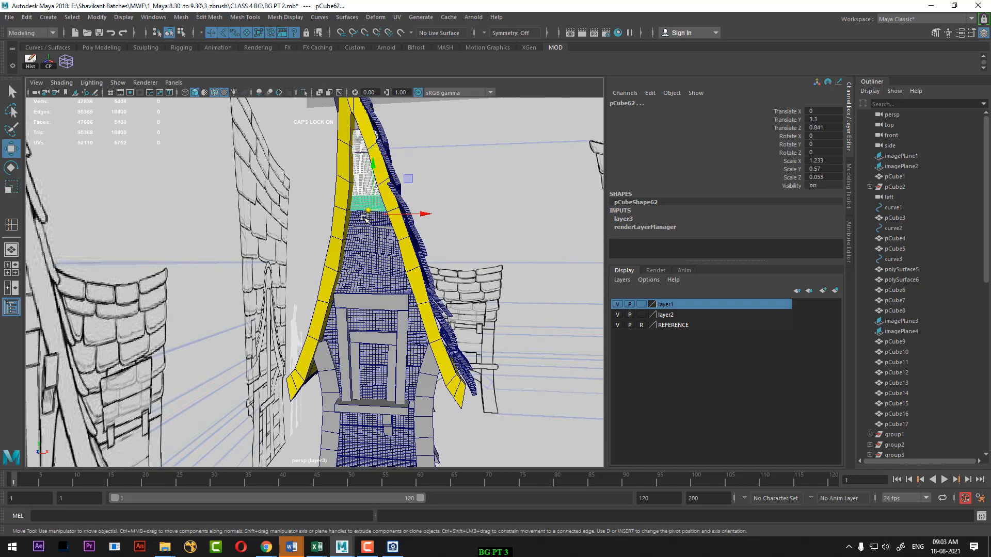
shift+click(365, 227)
shift+click(365, 247)
shift+click(367, 270)
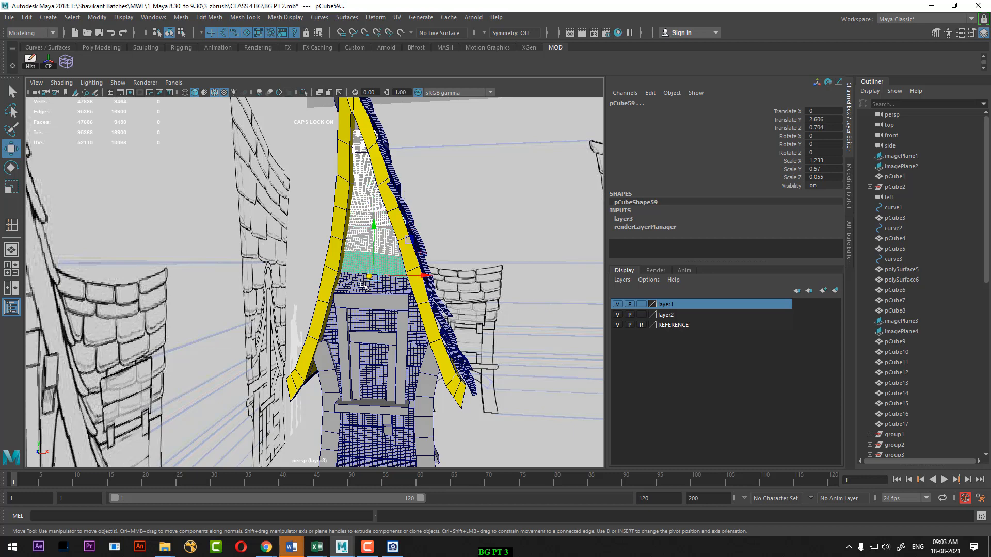
shift+click(365, 284)
scroll(426, 346, up, 4)
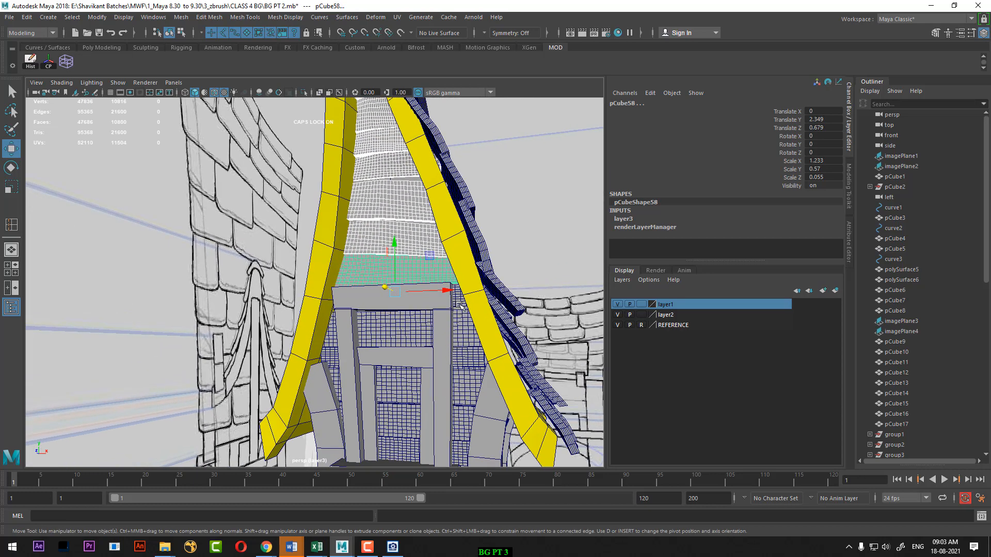
Add the remaining front wall planks, behind and below the window down to the base, to the selection.
shift+click(461, 320)
shift+click(463, 334)
shift+click(461, 373)
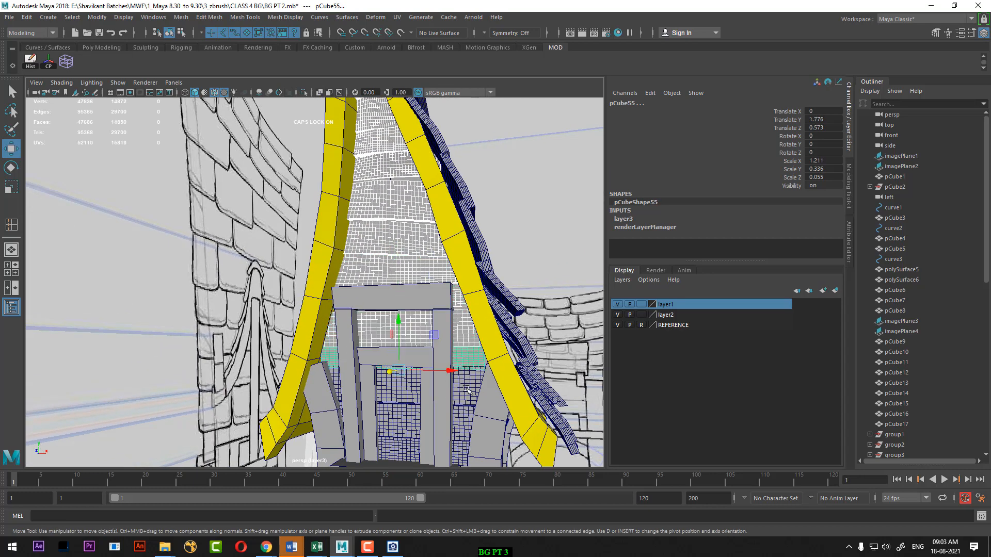
shift+click(467, 390)
scroll(454, 320, up, 5)
shift+click(468, 253)
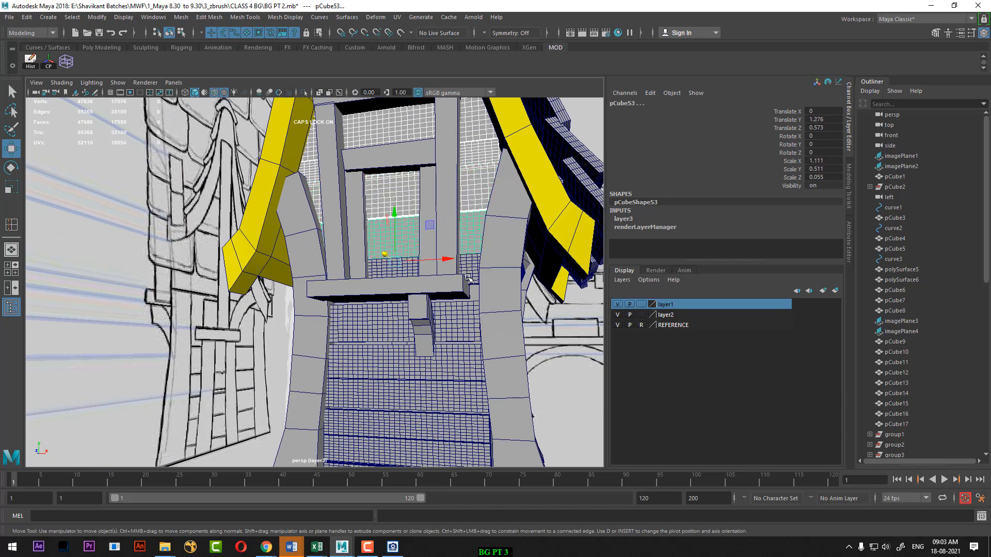
shift+click(469, 302)
shift+click(462, 372)
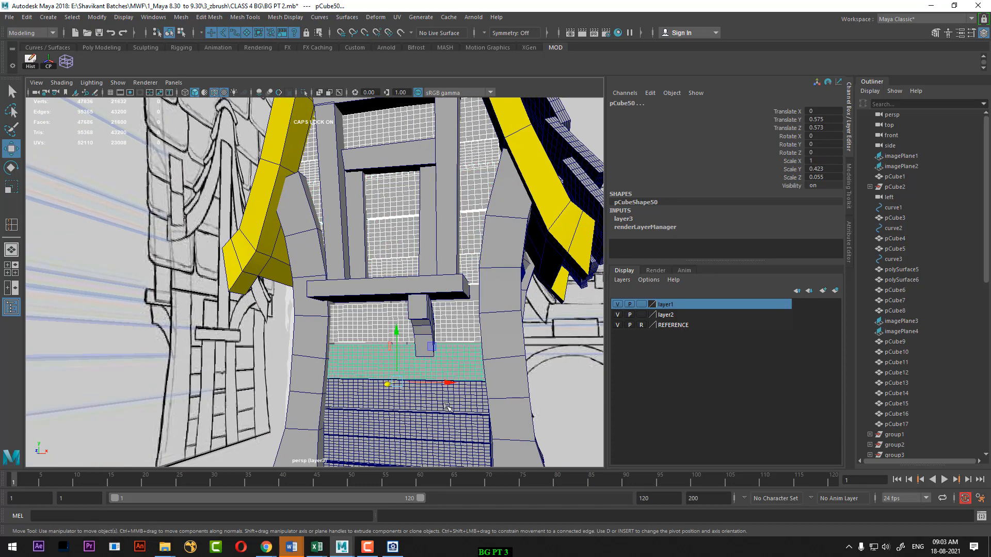
shift+click(447, 408)
alt+middle_drag(449, 396, 452, 309)
shift+click(454, 301)
shift+click(455, 329)
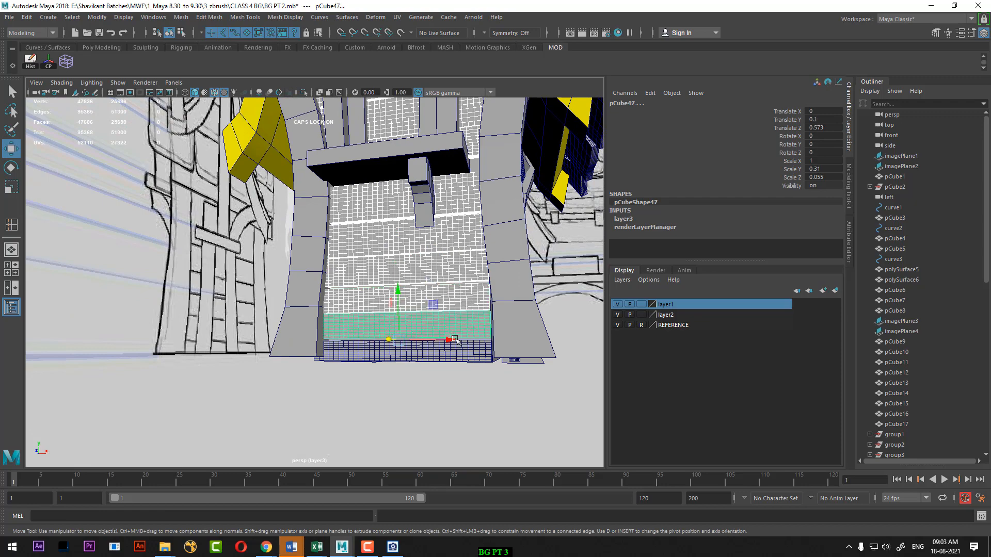
shift+click(456, 343)
Add all the side wall planks to the selection and hide every unselected object.
alt+drag(456, 343, 459, 258)
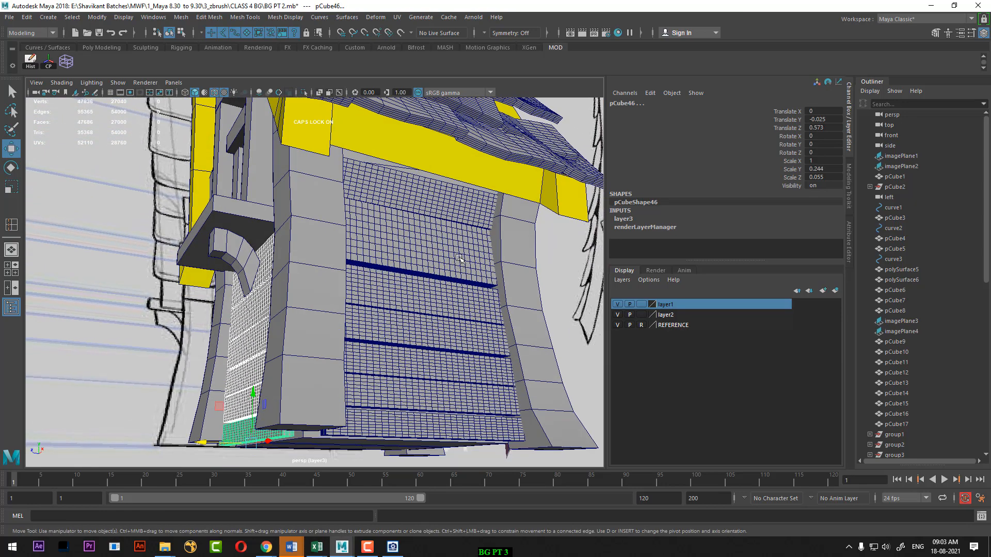
shift+click(430, 198)
shift+click(419, 249)
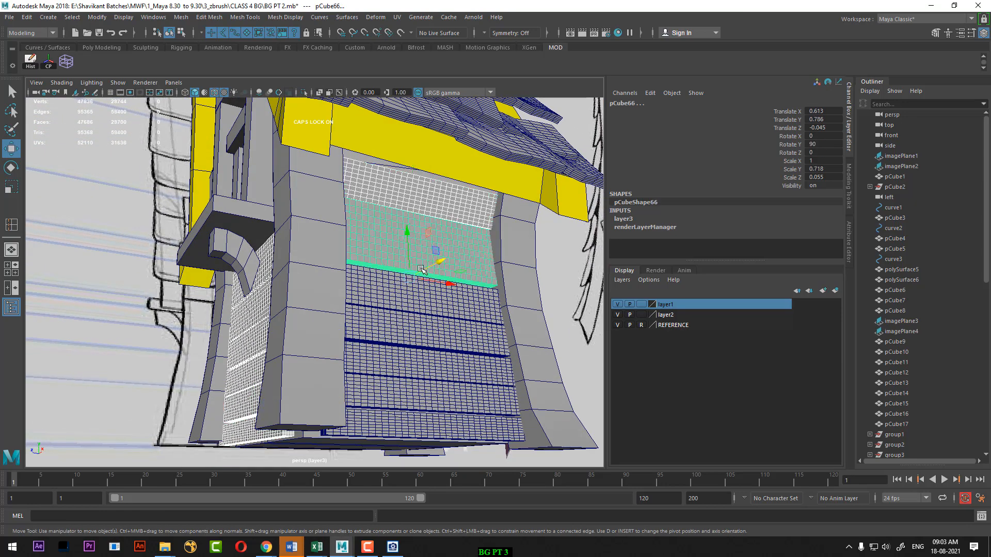
shift+click(419, 310)
shift+click(418, 356)
shift+click(414, 388)
shift+click(414, 419)
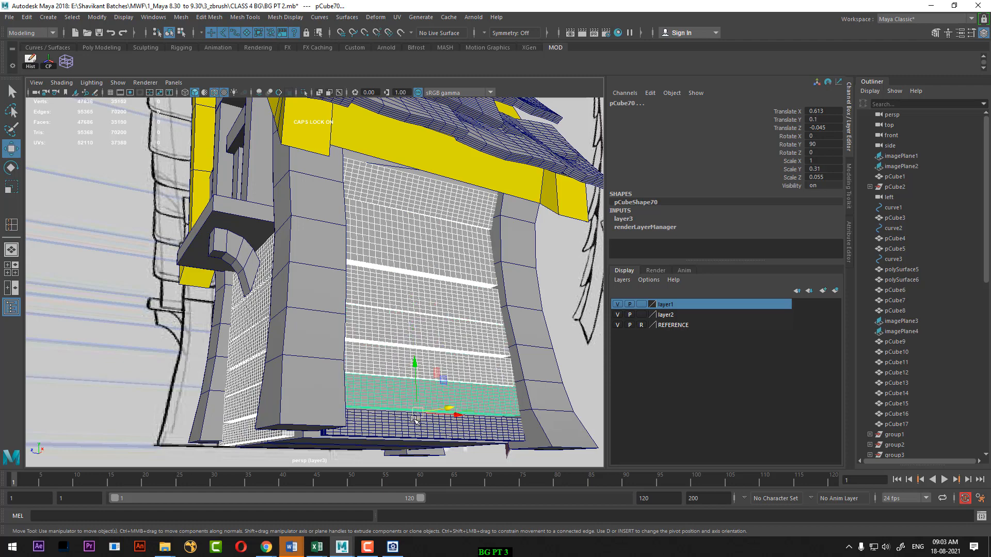
shift+click(415, 419)
key(alt+h)
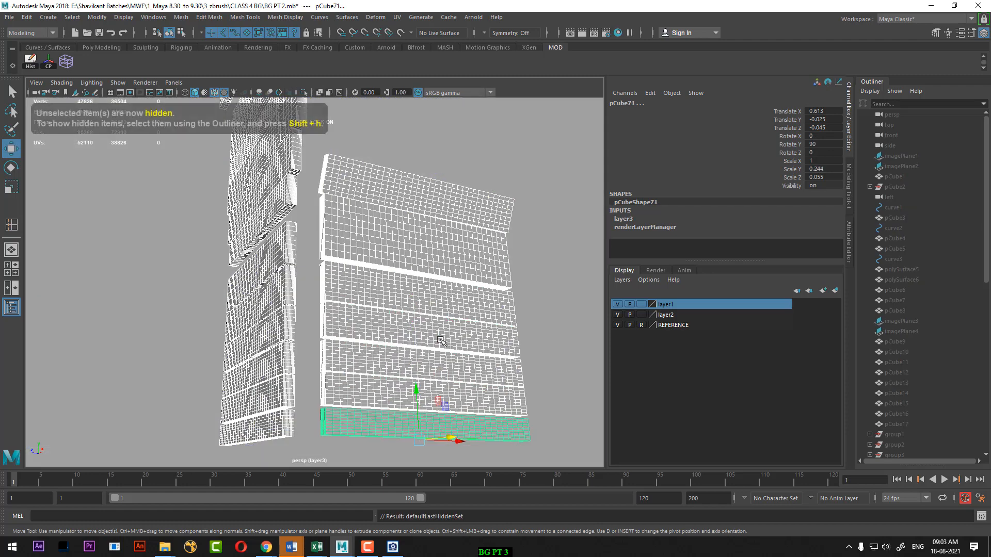
Group all the isolated front and side wall planks, reselect them and bring the rest of the scene back.
alt+drag(423, 395, 408, 248)
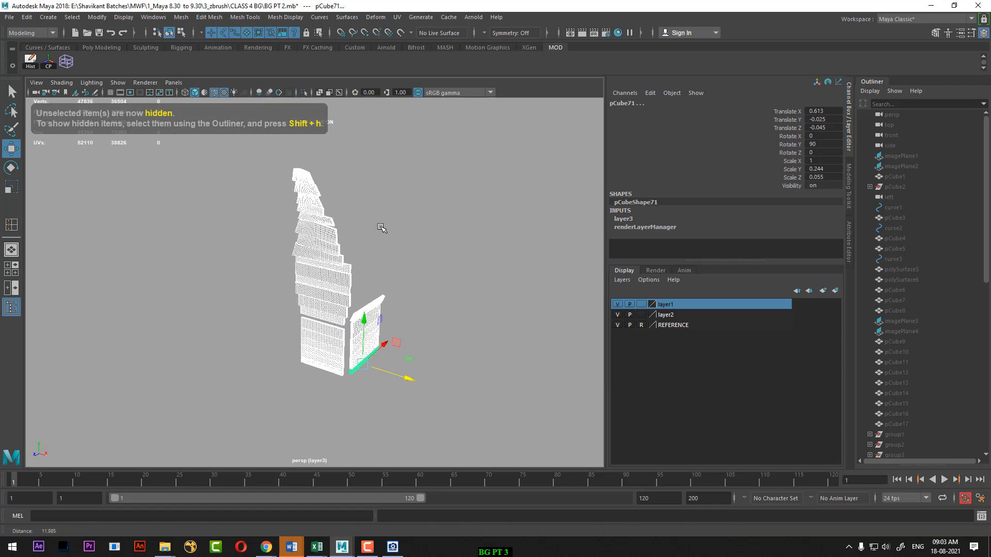
click(416, 210)
drag(470, 141, 212, 471)
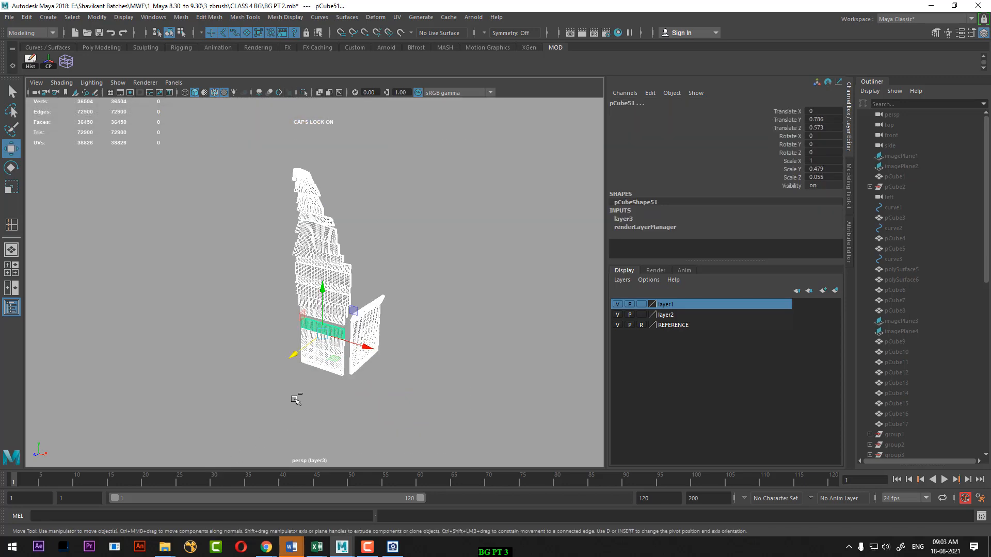
key(ctrl+g)
click(407, 204)
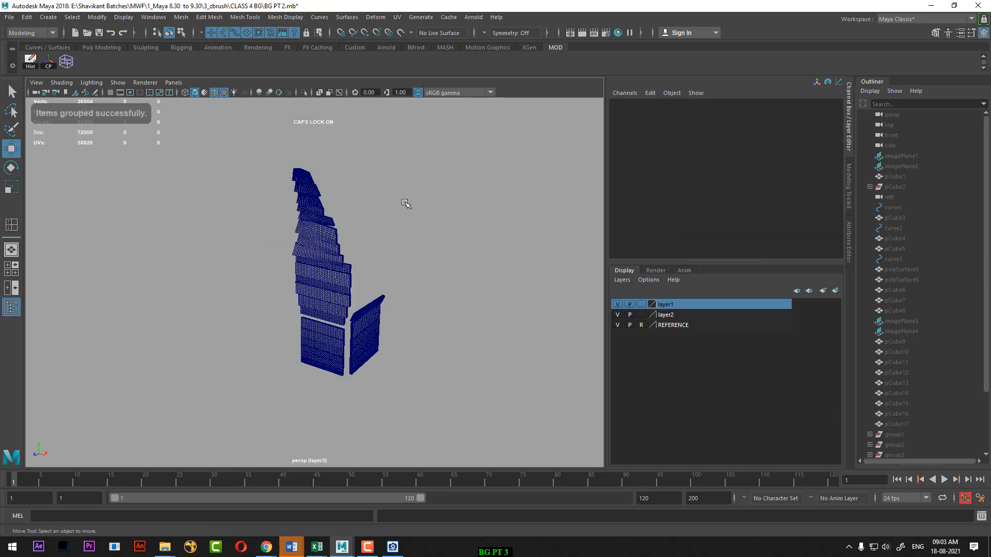
drag(435, 130, 262, 443)
alt+drag(361, 393, 438, 350)
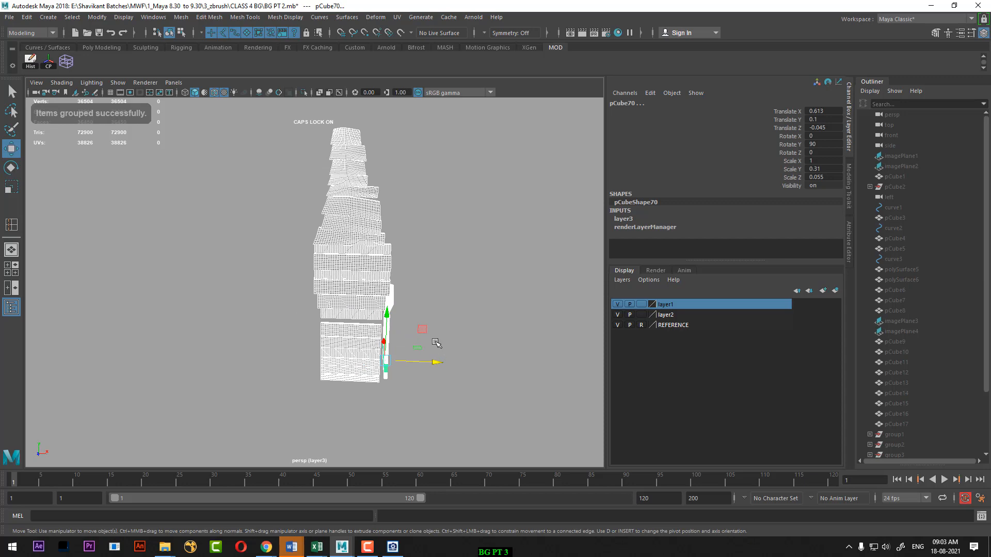
key(ctrl+1)
Turn on the viewport grid and hide the REFERENCE layer.
alt+right_drag(410, 345, 227, 287)
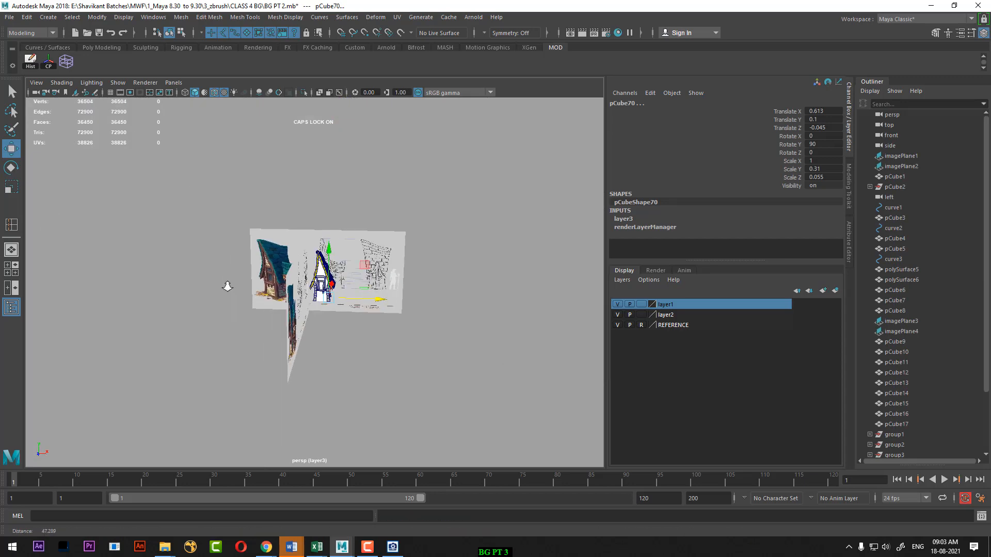
alt+drag(228, 287, 217, 313)
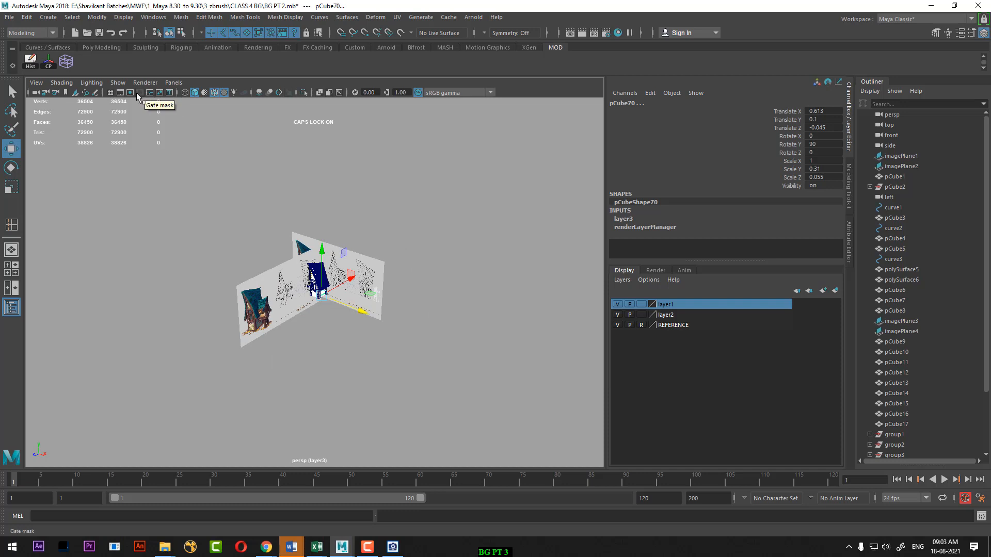
click(111, 94)
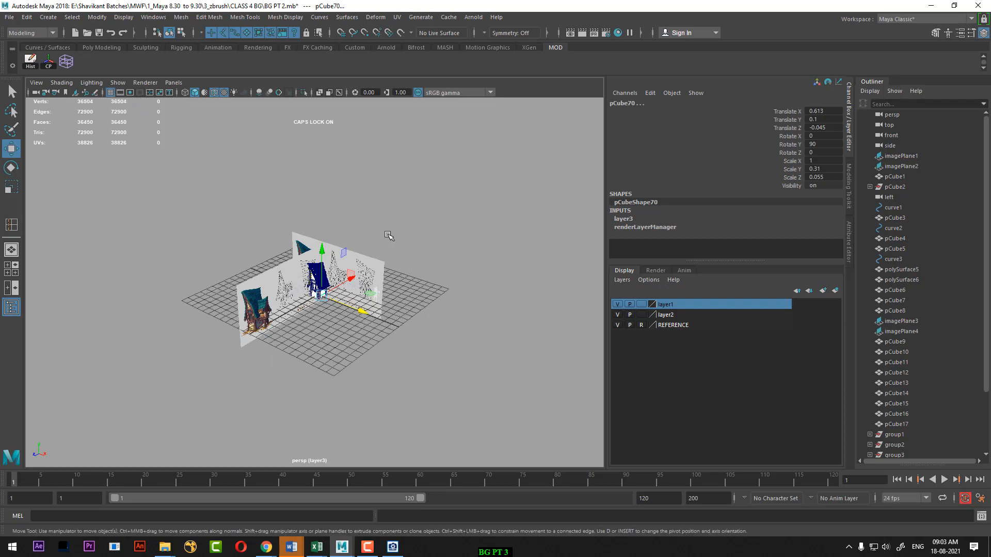
alt+drag(313, 294, 317, 269)
alt+right_drag(317, 269, 485, 315)
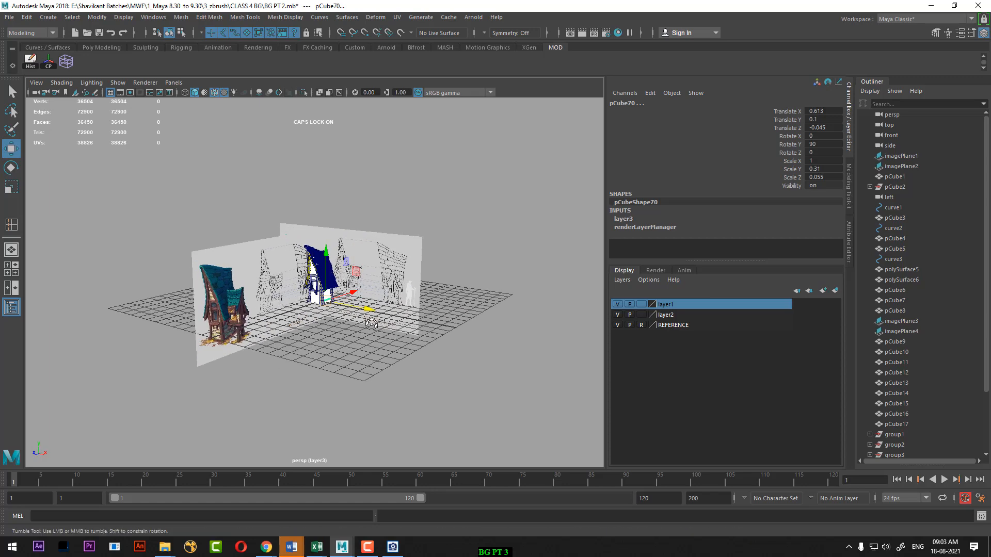
alt+drag(485, 314, 498, 320)
click(617, 326)
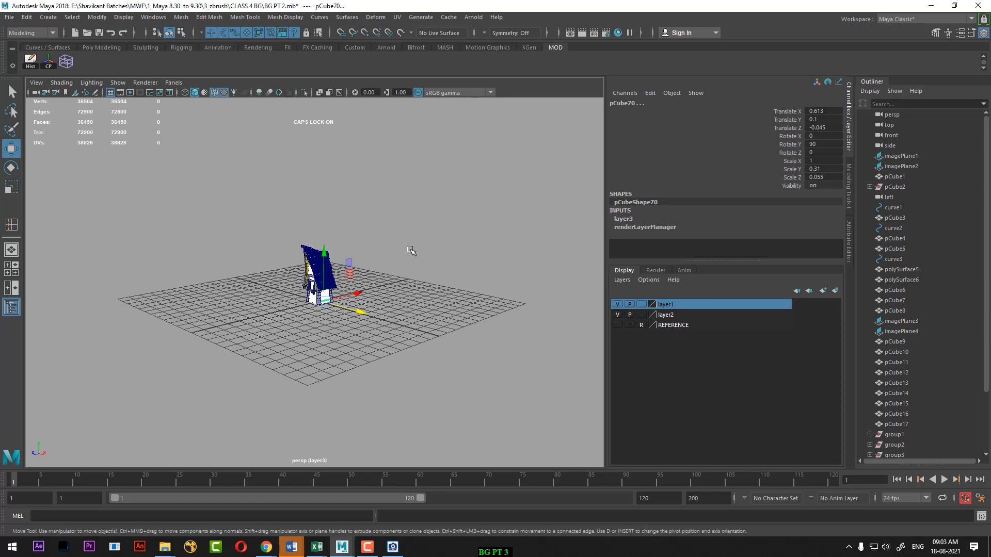
Select the whole hut and combine its parts into one group.
click(437, 176)
drag(437, 173, 237, 398)
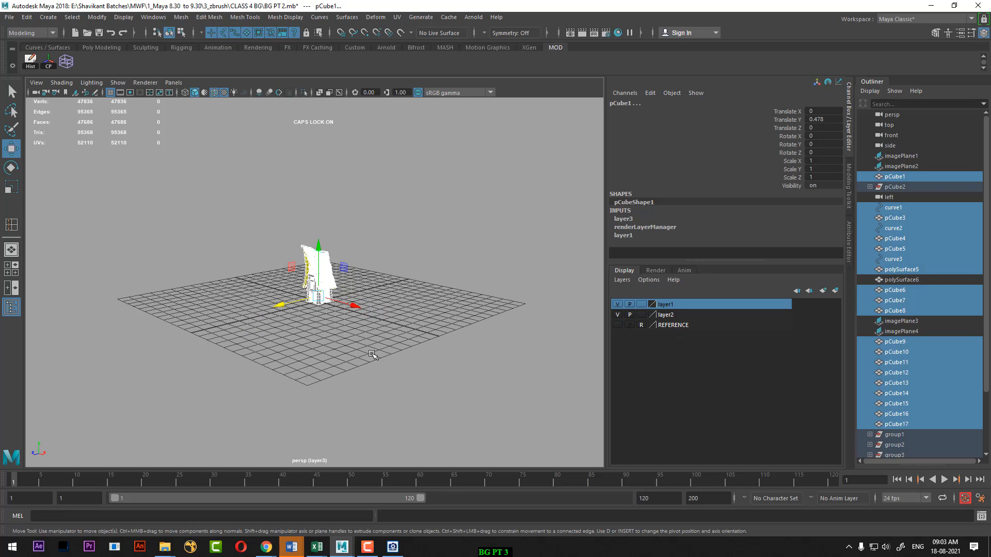
key(ctrl+g)
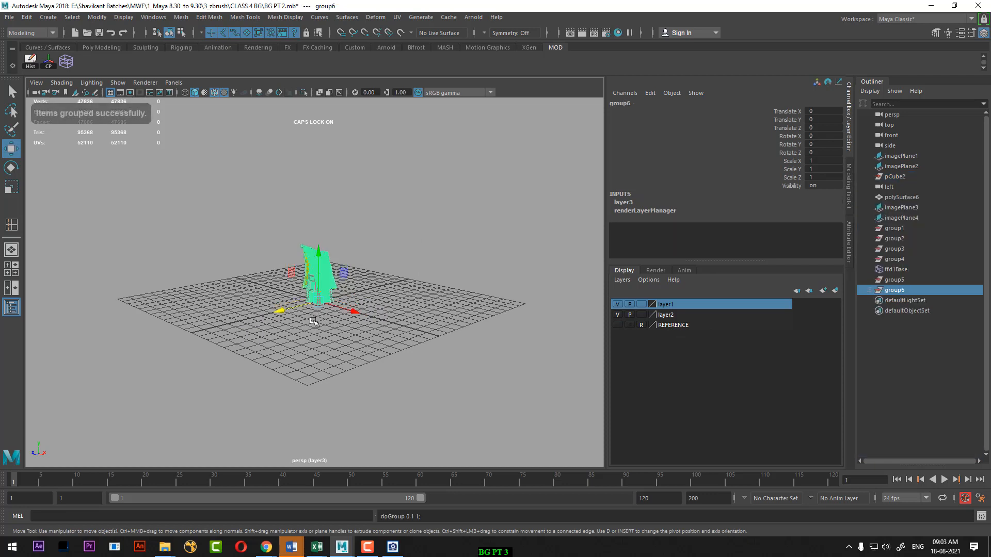
key(r)
drag(319, 303, 419, 275)
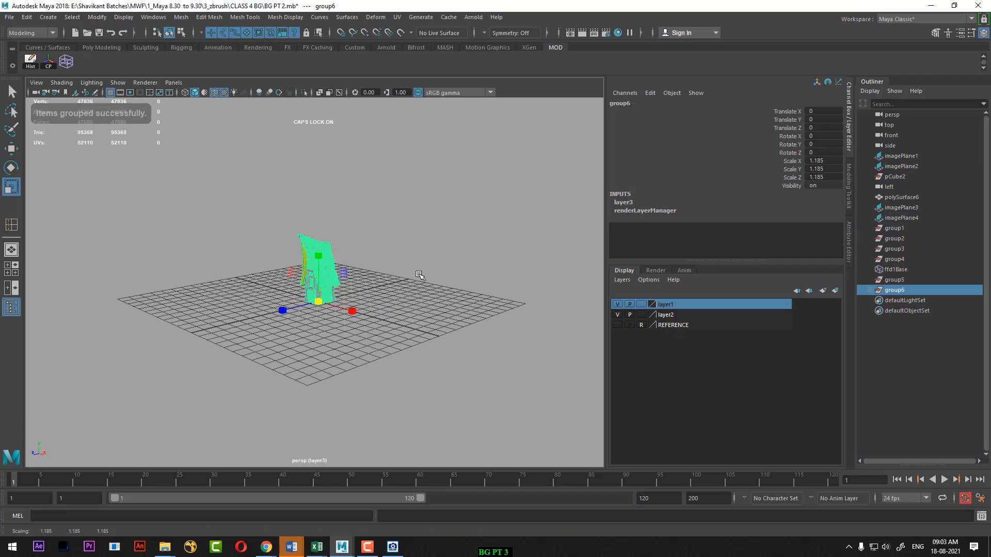
key(ctrl+z)
Set the hut group's scale to 10 on X, Y and Z.
drag(823, 160, 823, 177)
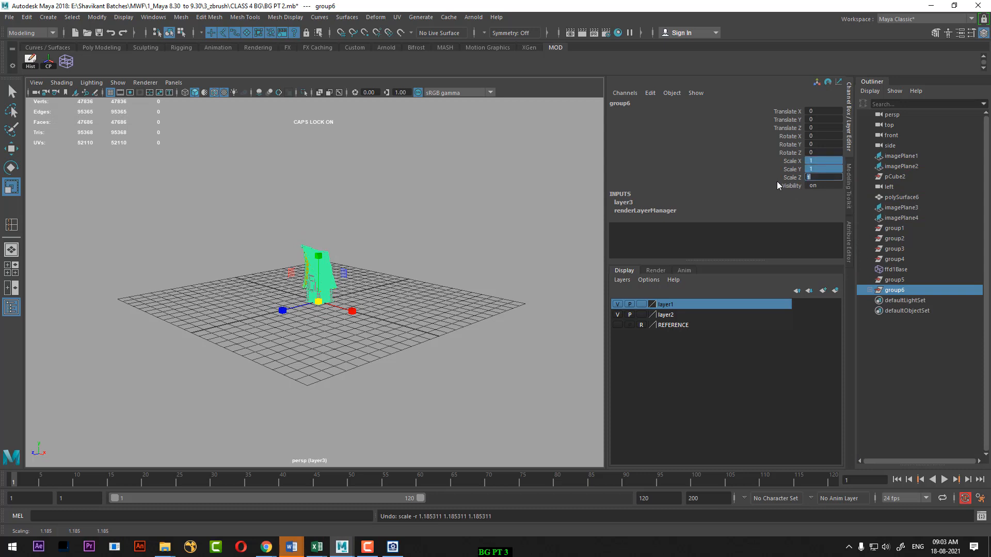
text(10)
key(Return)
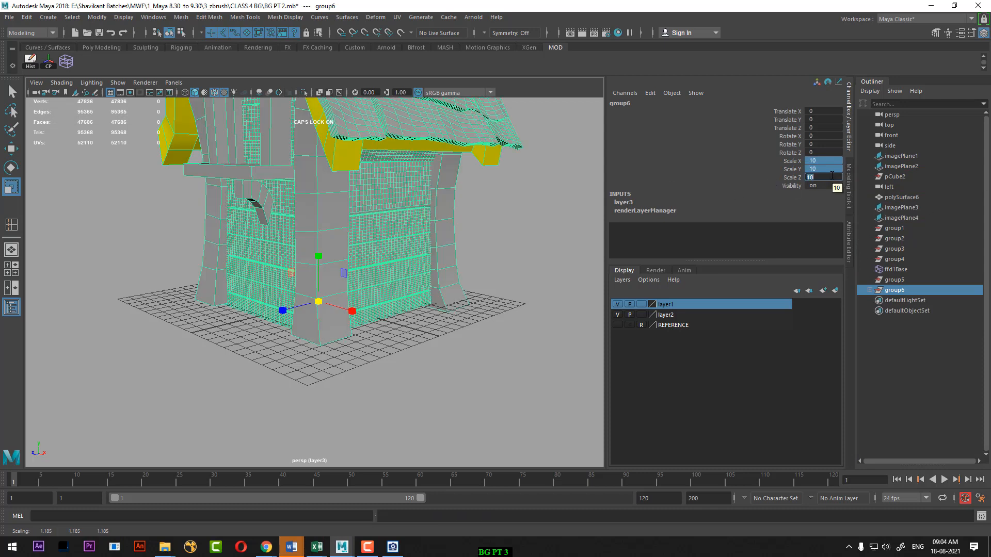
Inspect the enlarged hut from the roof side, the front and below, checking the posts and planked walls against the grid.
alt+drag(582, 281, 321, 354)
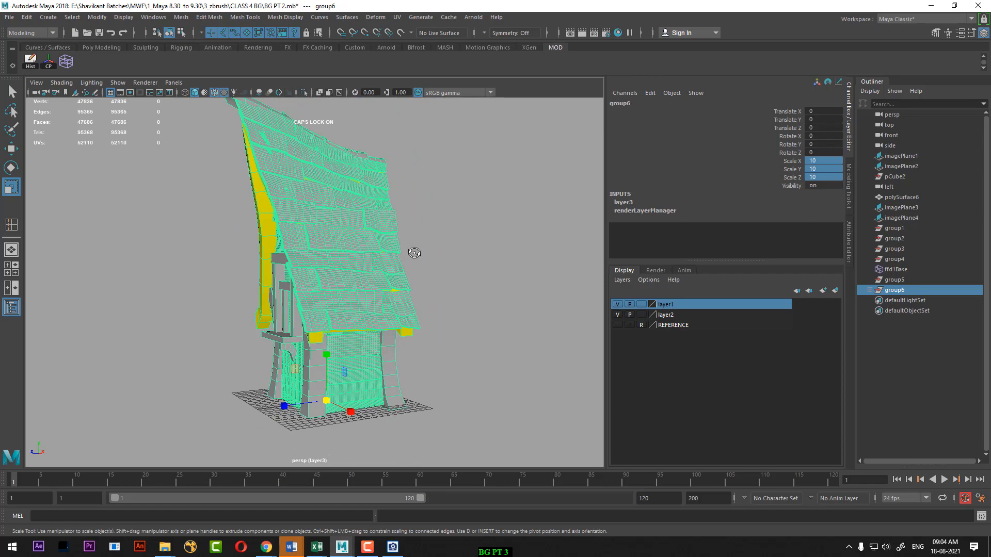
alt+drag(414, 253, 335, 186)
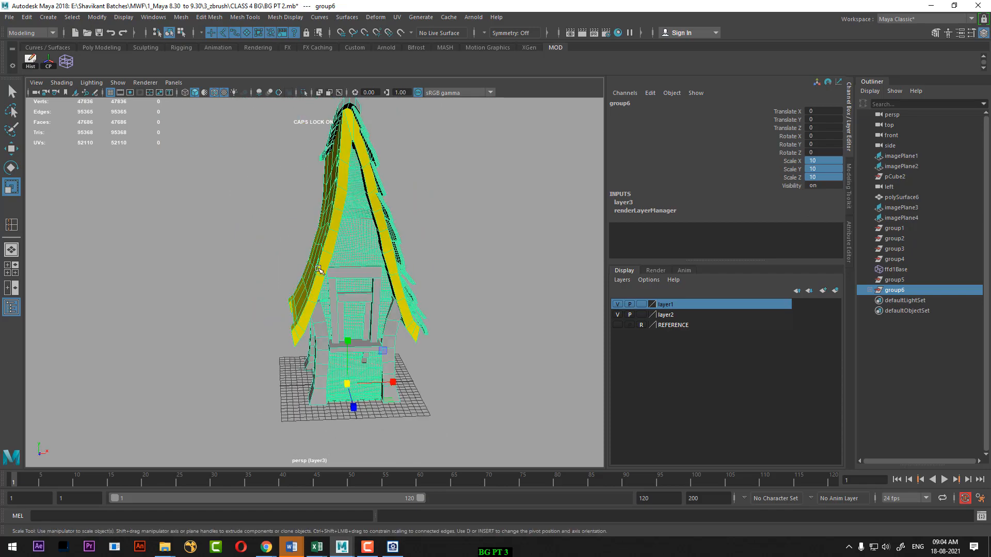
alt+drag(319, 269, 214, 295)
alt+drag(306, 326, 541, 325)
alt+right_drag(416, 347, 454, 342)
alt+middle_drag(454, 343, 407, 222)
alt+right_drag(407, 222, 448, 330)
click(512, 362)
alt+right_drag(515, 365, 418, 336)
alt+drag(467, 353, 422, 337)
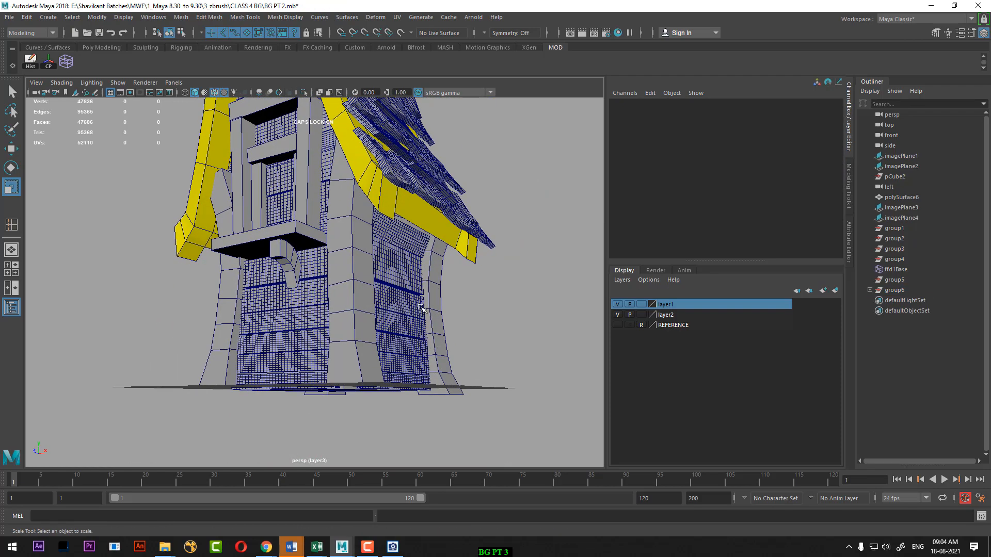
Select the side wall plank second from the eave and compare the model with PARK PROP SET.jpg in ACDSee Quick View.
click(393, 255)
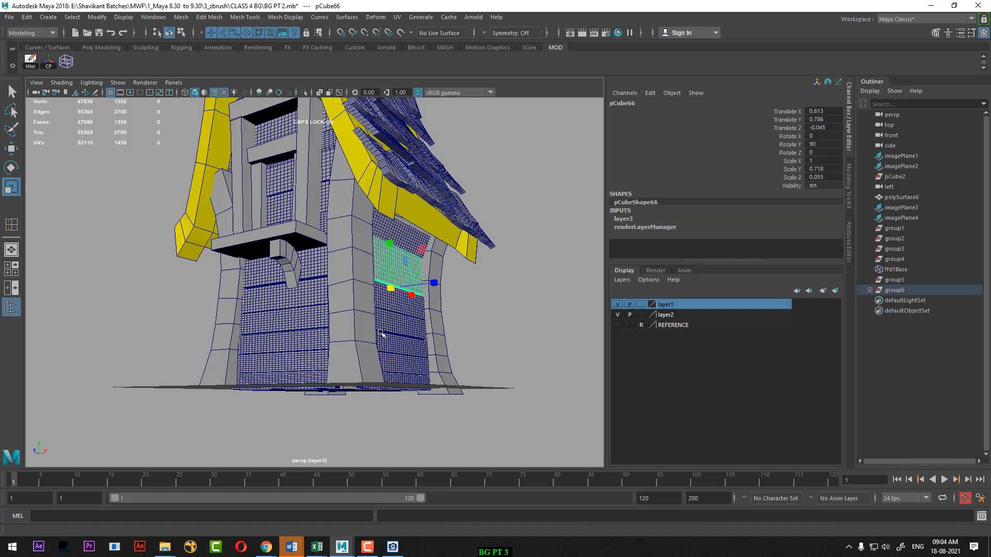
key(alt)
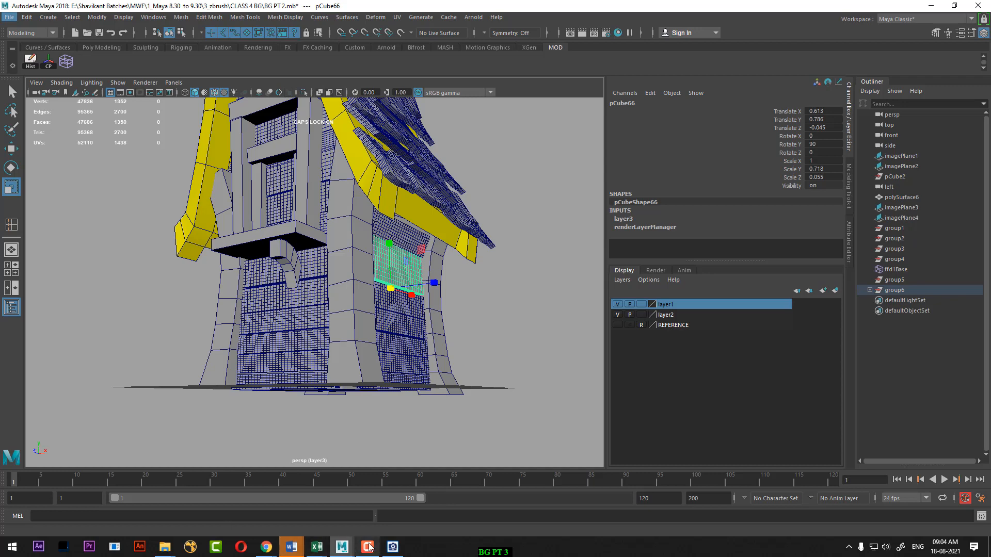
click(392, 546)
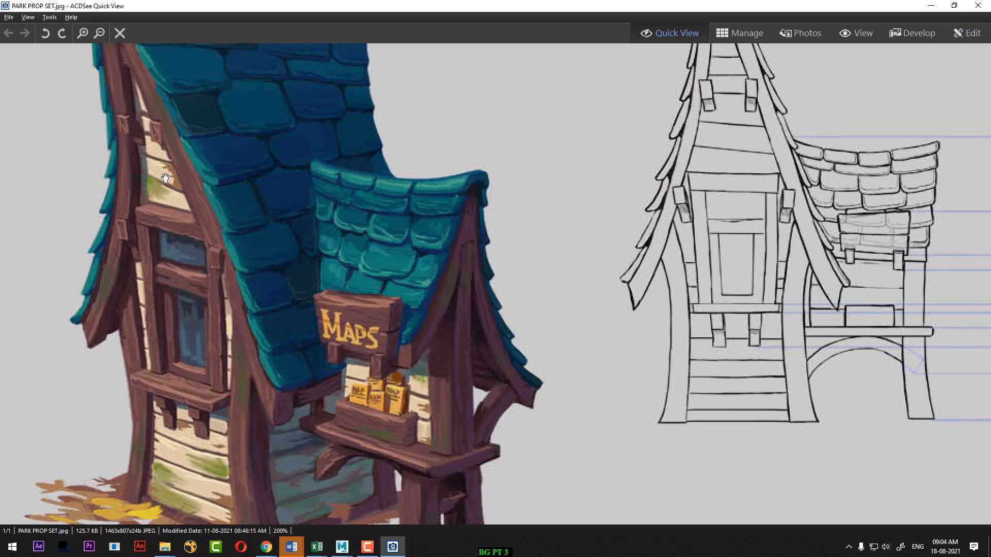
click(931, 6)
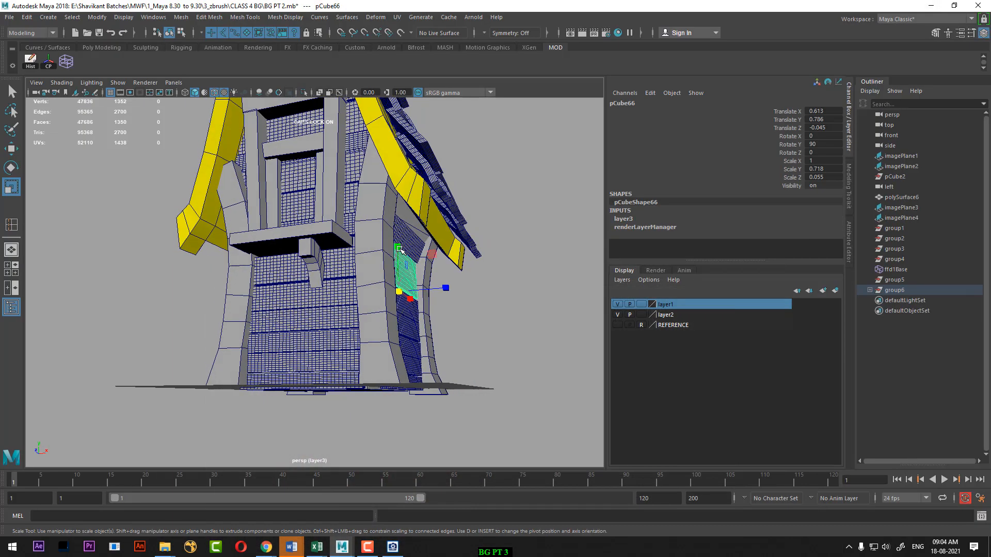
Select the planks of the side wall from the eave down to the base.
alt+right_drag(400, 250, 426, 311)
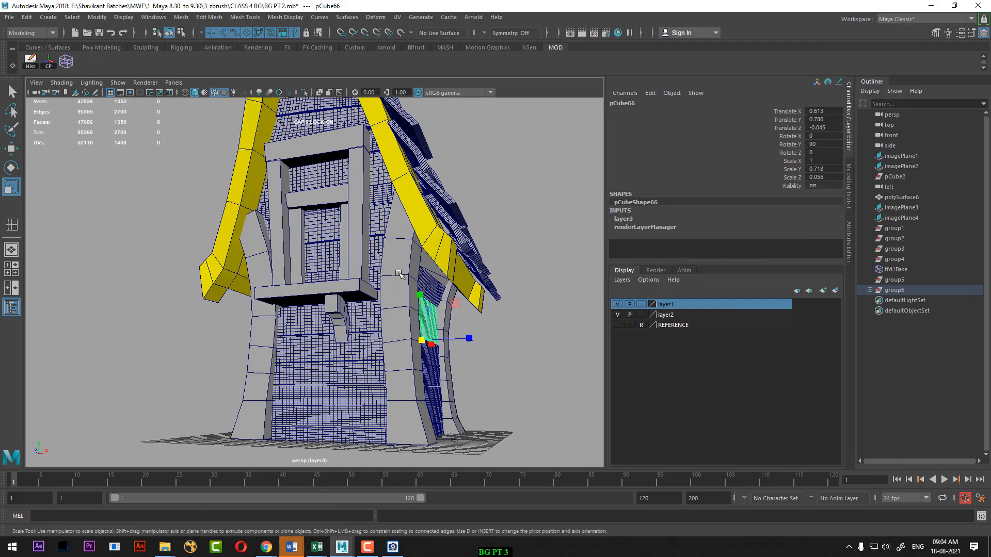
alt+drag(397, 251, 422, 277)
click(416, 248)
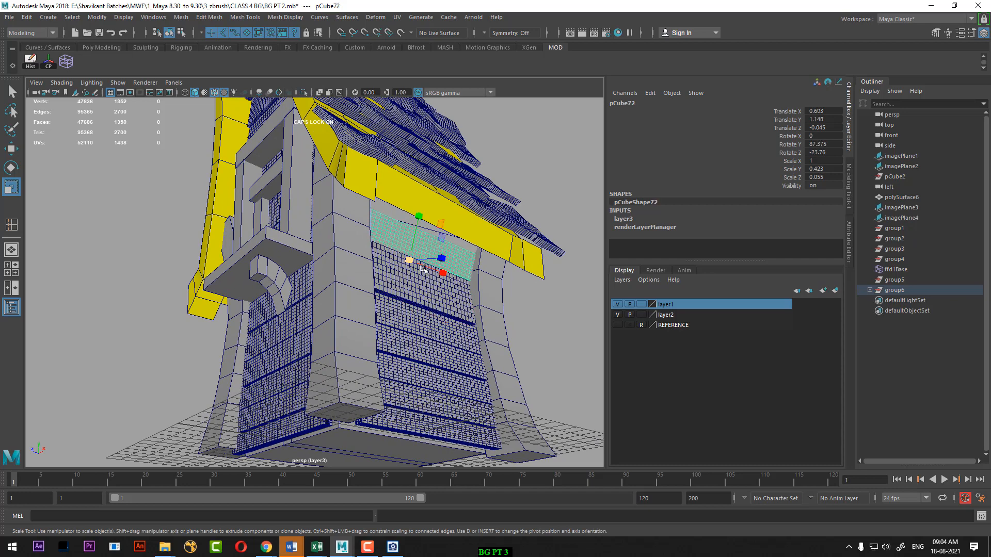
shift+click(422, 310)
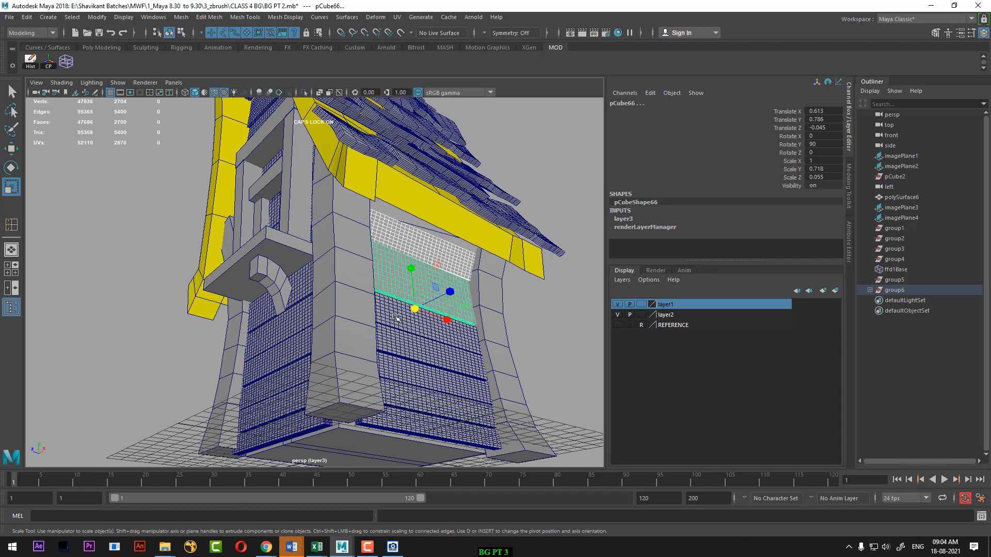
key(w)
shift+click(403, 347)
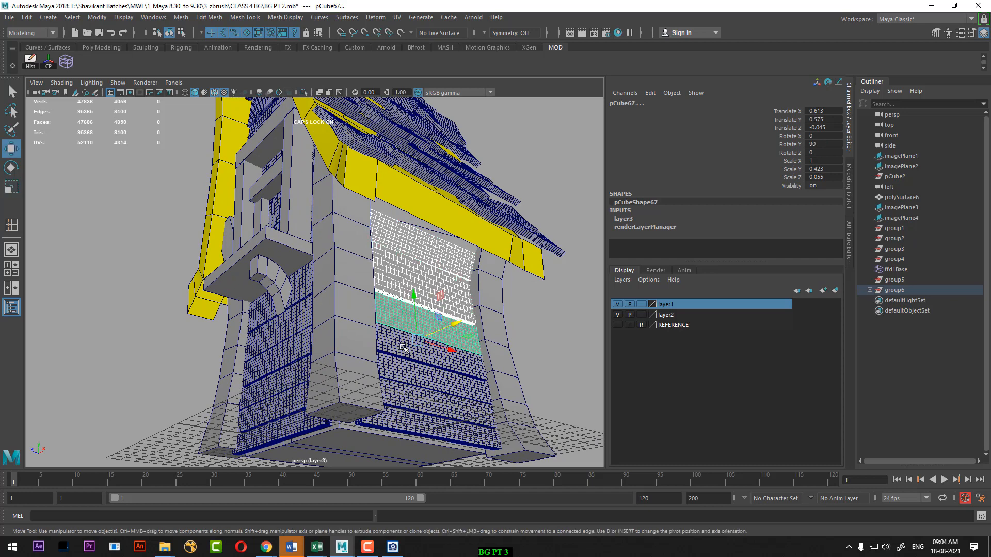
shift+click(402, 383)
shift+click(400, 420)
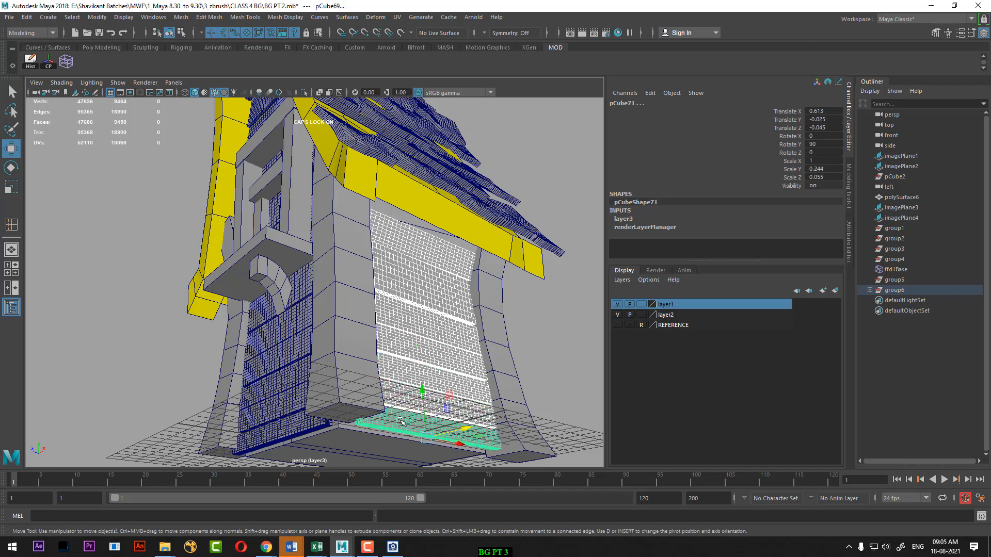
key(Up)
click(411, 266)
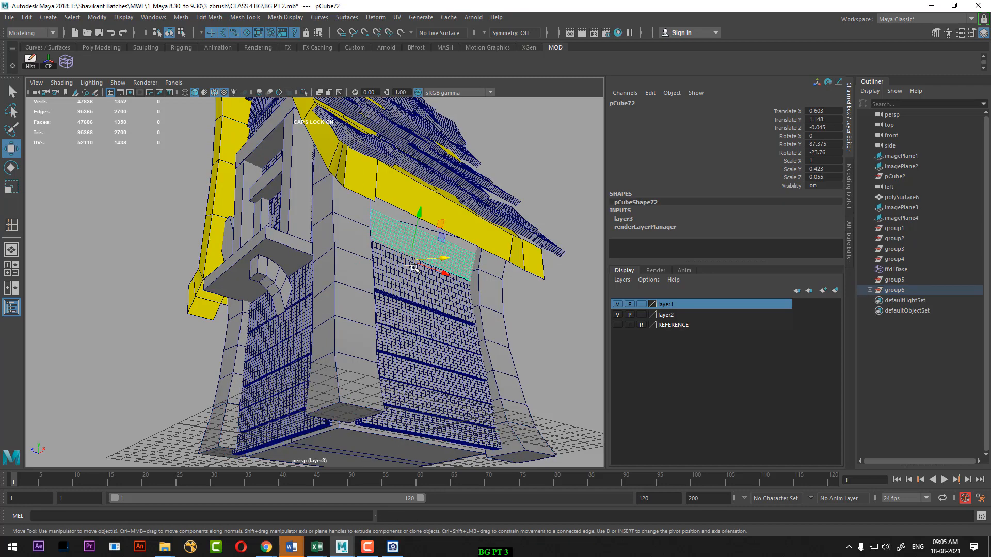
shift+click(407, 295)
Select all four curved corner posts of the hut together.
alt+right_drag(400, 352, 351, 338)
alt+drag(351, 338, 383, 351)
click(376, 347)
shift+click(258, 363)
alt+drag(445, 365, 363, 335)
shift+click(411, 344)
shift+click(372, 334)
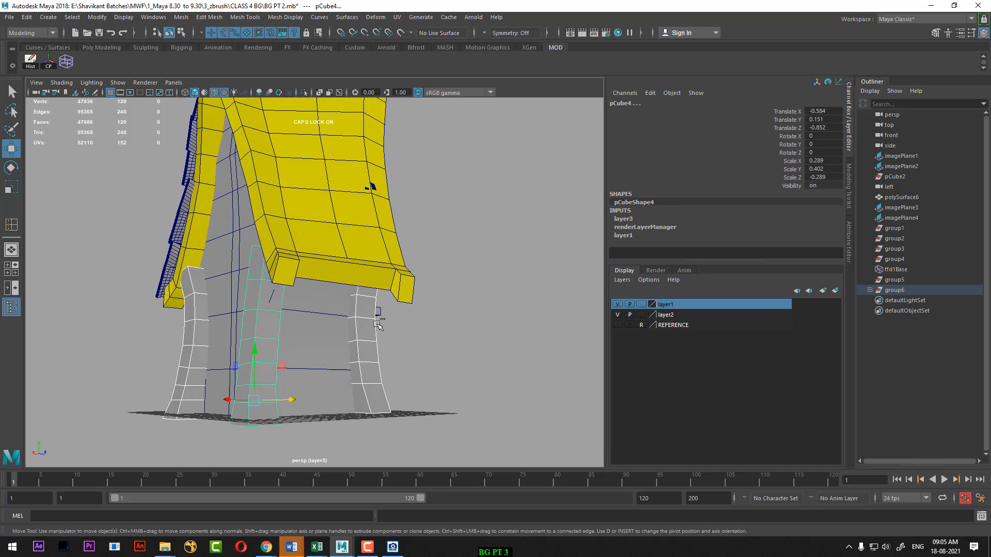
Group the selected curved corner pillars and hide the group.
key(ctrl+h)
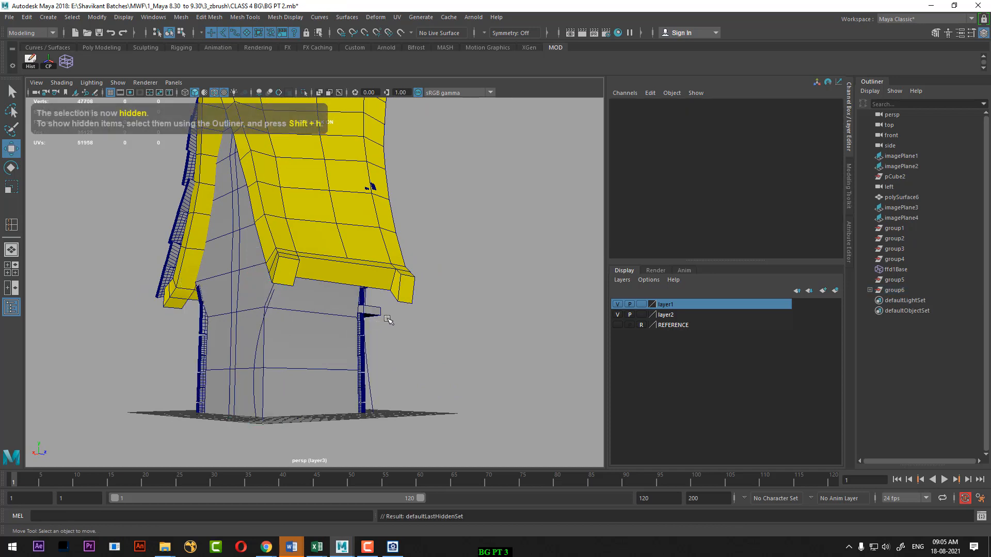
key(ctrl+g)
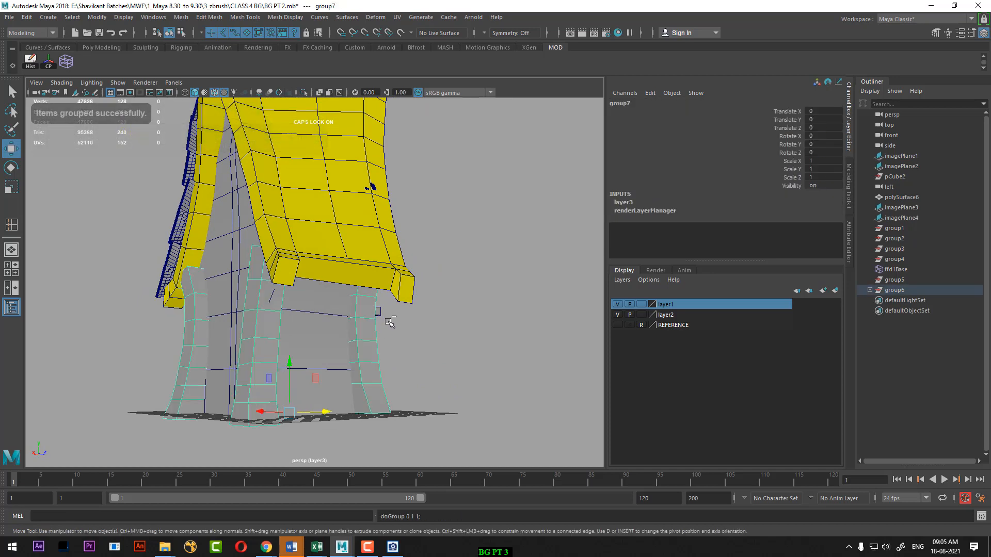
alt+drag(400, 354, 235, 397)
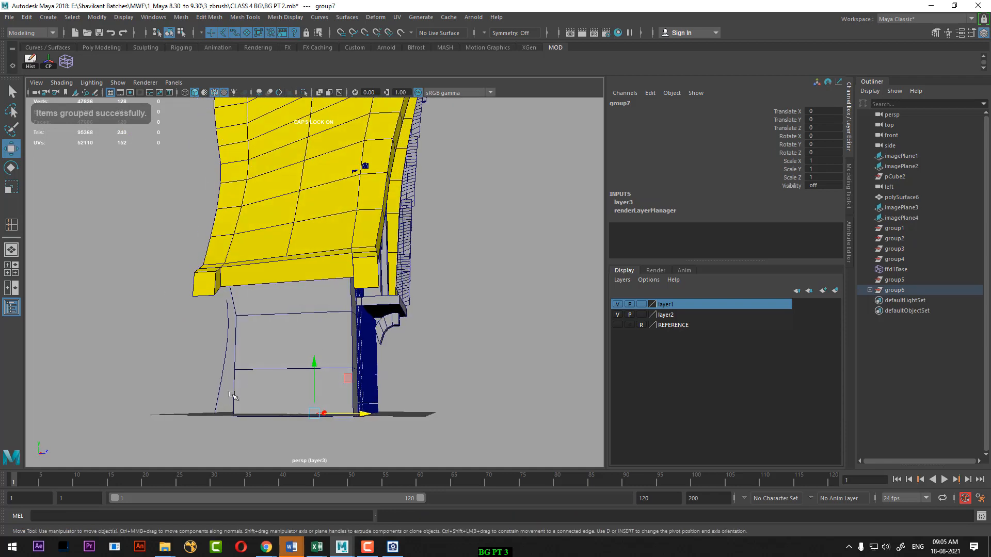
Select the loose guide curves beside the corners of the tower's lower wall.
click(216, 391)
click(224, 406)
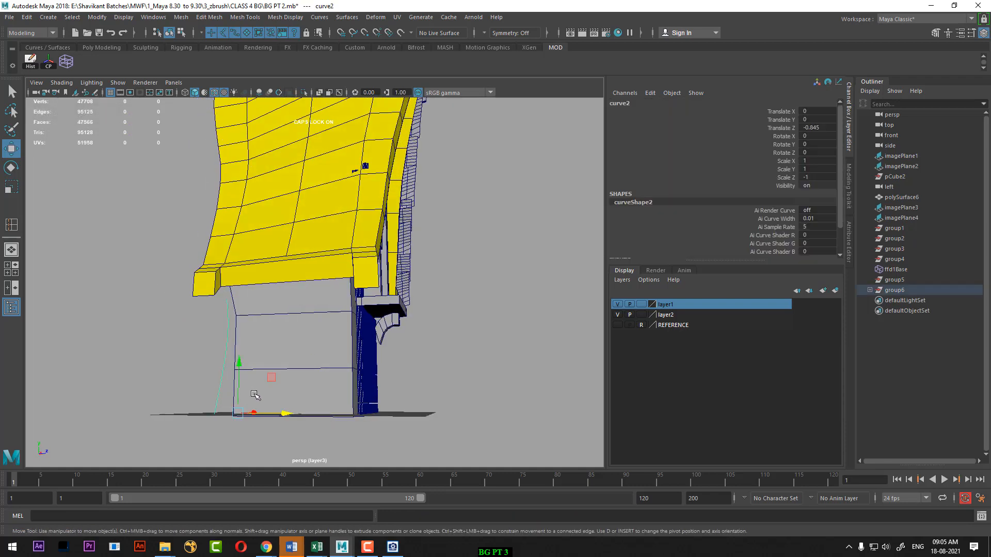
click(380, 409)
alt+drag(336, 388, 203, 396)
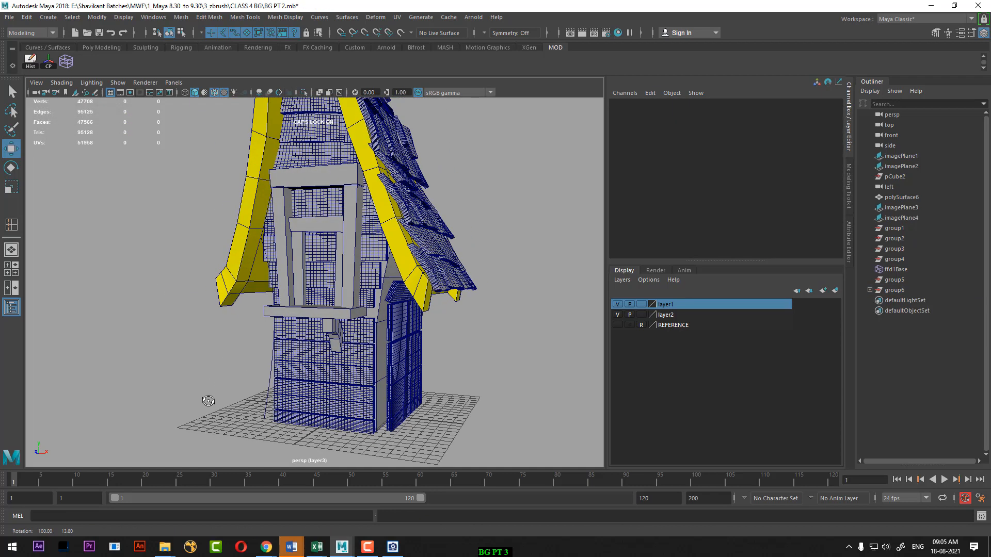
click(263, 411)
click(264, 411)
alt+drag(324, 372, 415, 294)
alt+drag(424, 217, 415, 275)
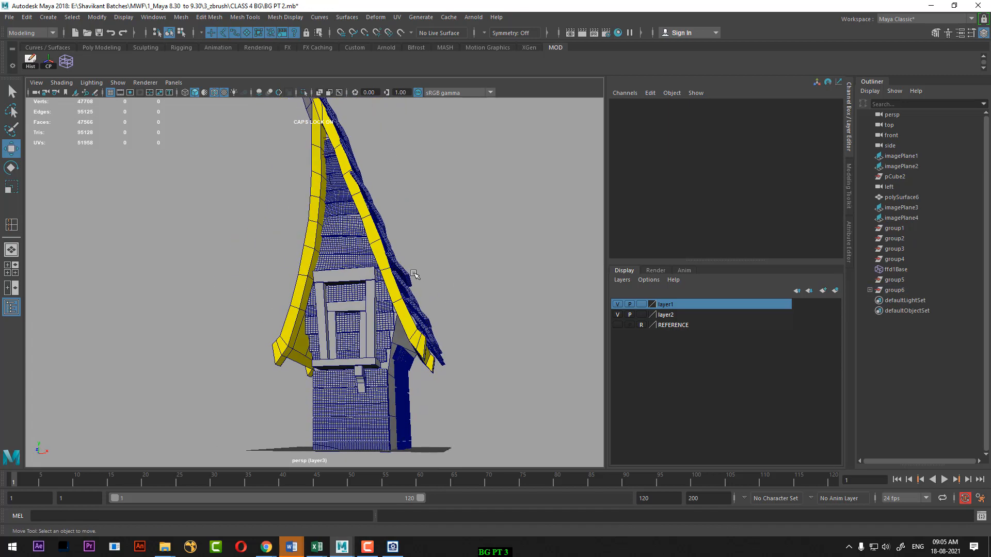
Hide the yellow roof trim and the tower's main wall mesh.
click(384, 273)
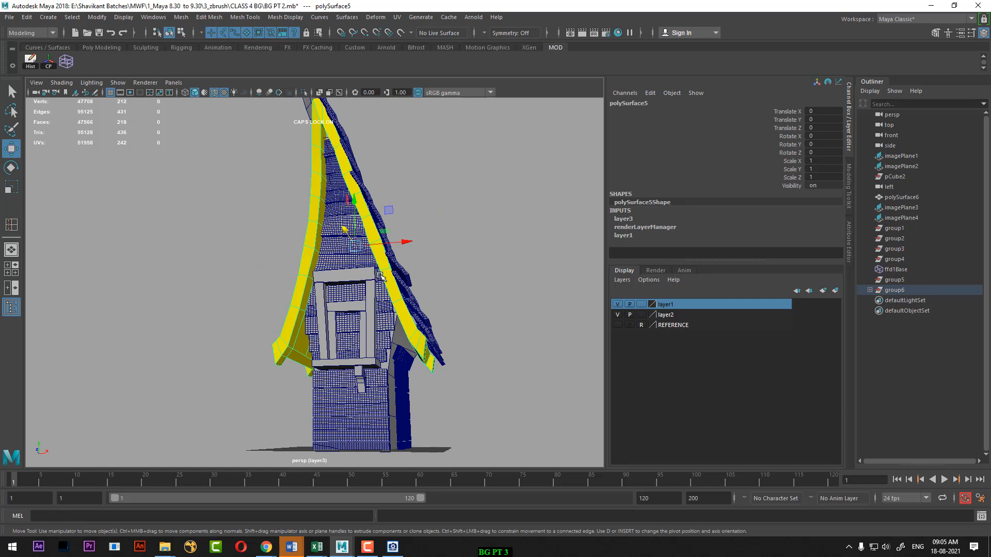
key(ctrl+h)
alt+drag(395, 298, 429, 288)
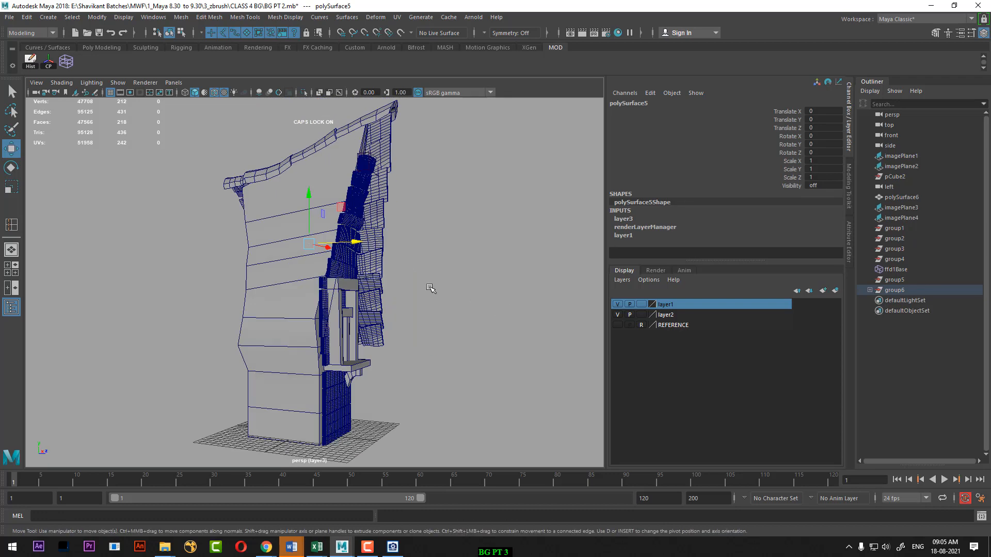
click(289, 347)
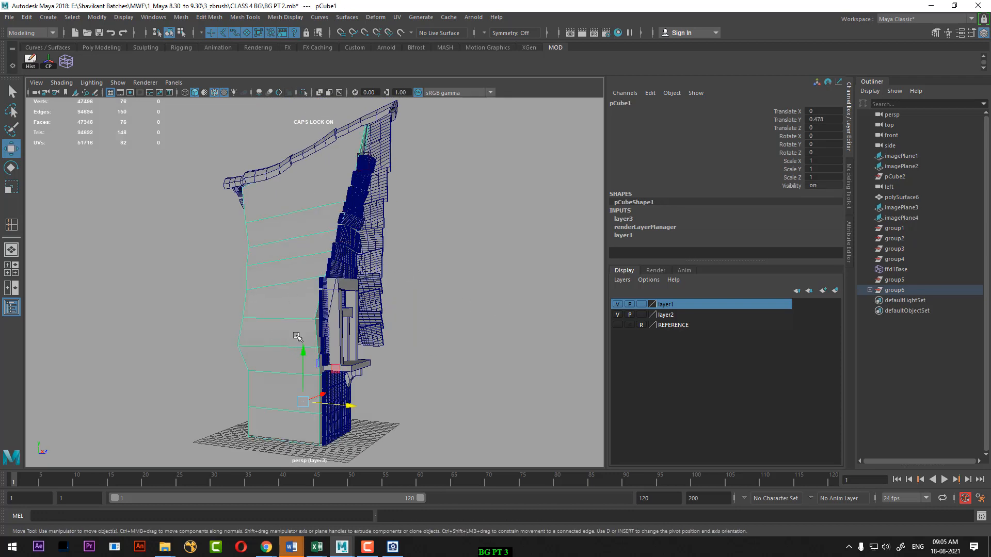
key(ctrl+h)
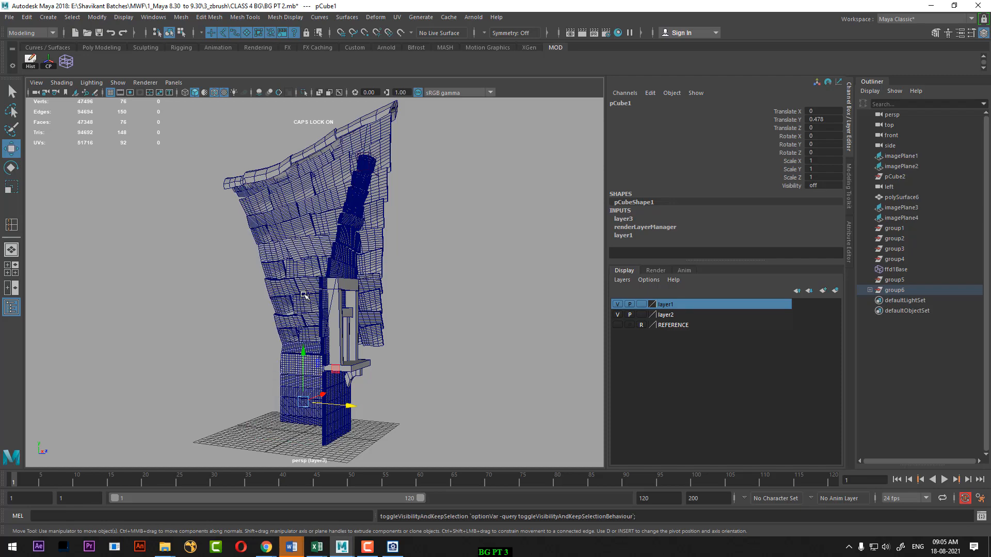
Select the ridge pieces and most of the roof shingles on both slopes.
alt+drag(303, 297, 275, 314)
alt+right_drag(275, 313, 310, 315)
alt+drag(310, 314, 266, 292)
alt+middle_drag(275, 186, 313, 240)
alt+drag(364, 262, 271, 259)
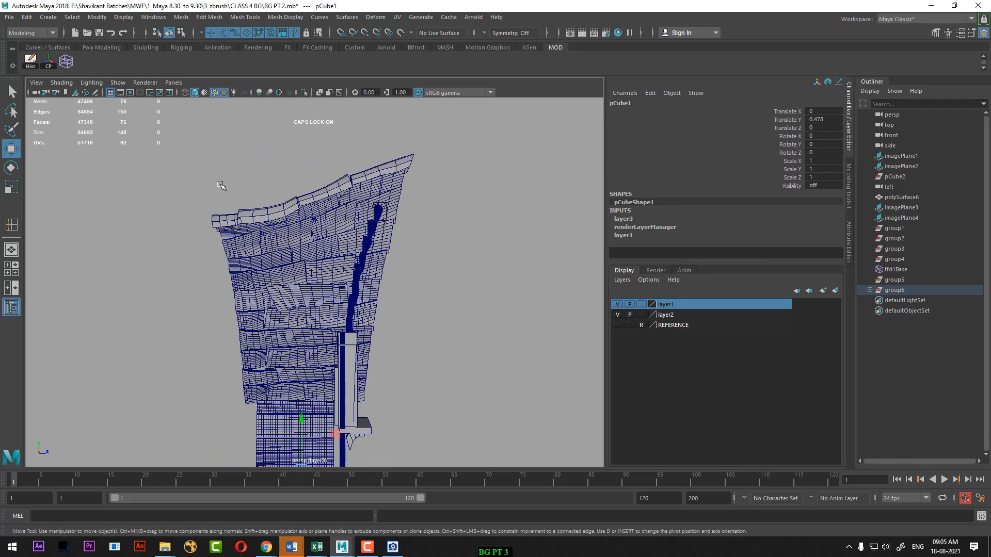
drag(196, 173, 342, 351)
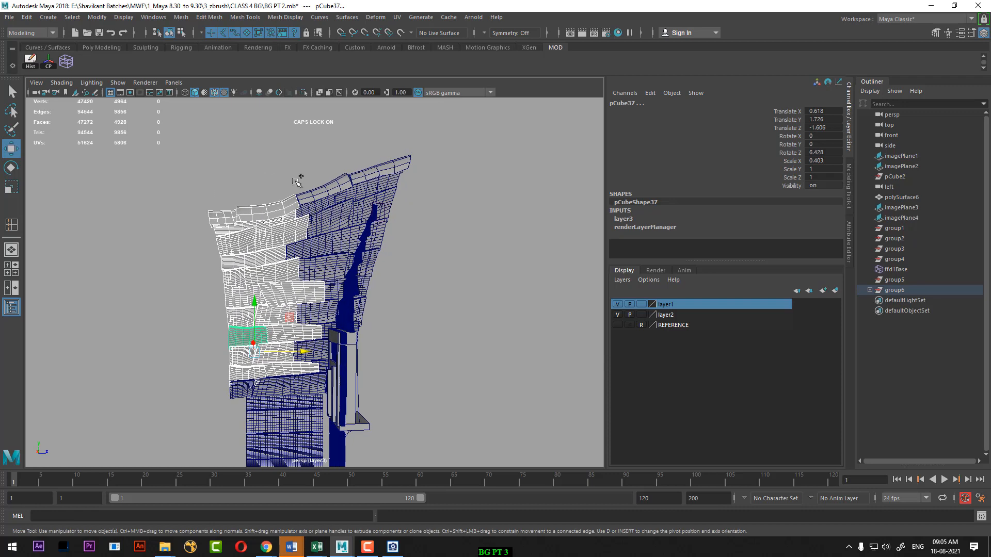
shift+drag(314, 169, 331, 225)
alt+drag(438, 217, 396, 207)
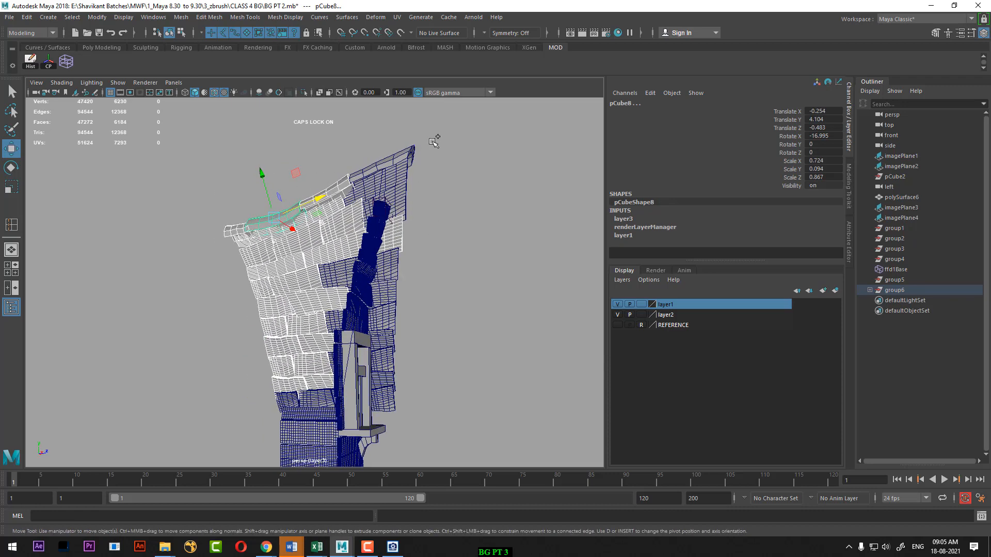
shift+drag(434, 138, 368, 194)
Add the missed shingles, including the lowest row, to the roof selection, group them all and hide the group.
alt+drag(449, 214, 398, 408)
alt+drag(369, 379, 454, 386)
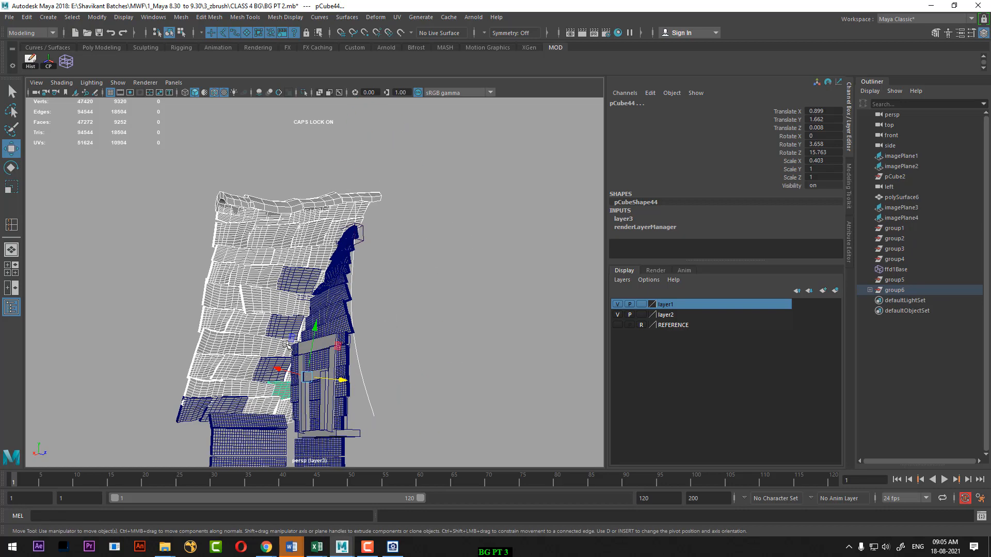
shift+click(291, 278)
shift+click(288, 330)
shift+click(275, 366)
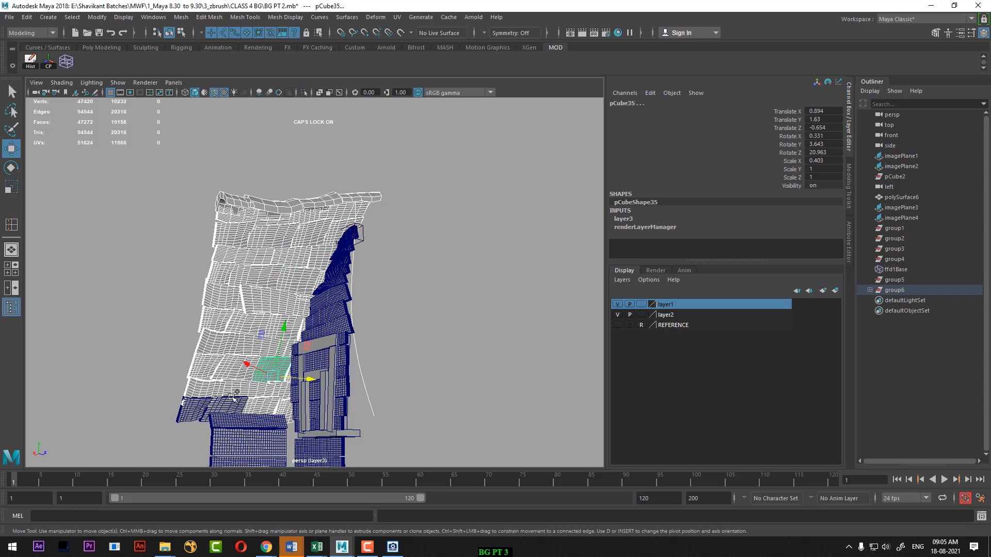
shift+drag(175, 394, 231, 401)
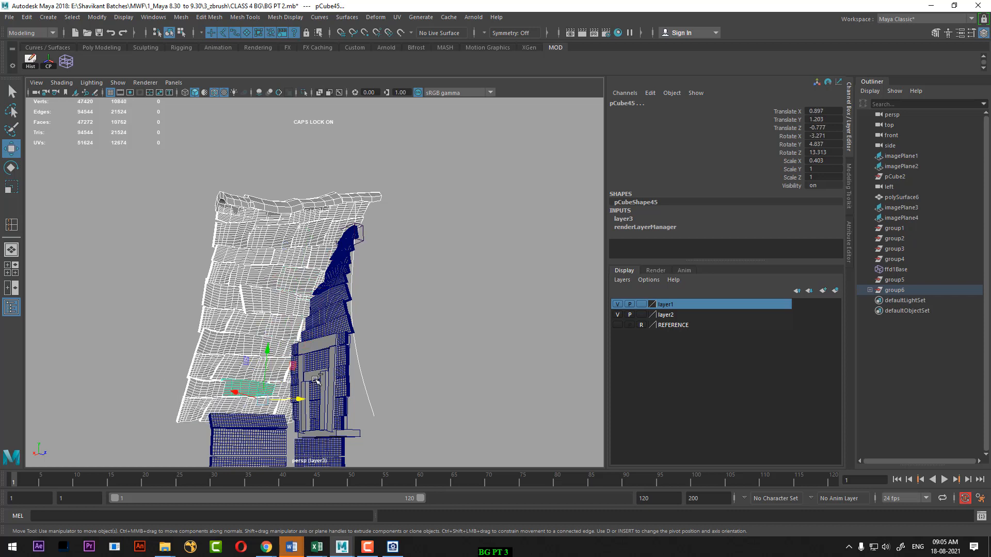
key(ctrl+g)
key(ctrl+h)
alt+drag(316, 373, 250, 221)
drag(257, 177, 428, 444)
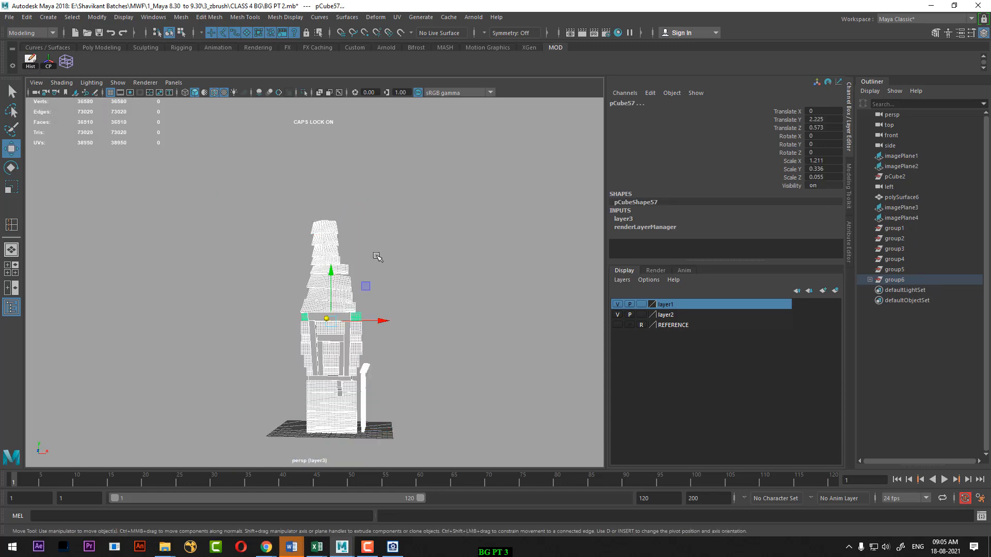
alt+right_drag(377, 254, 462, 223)
click(466, 245)
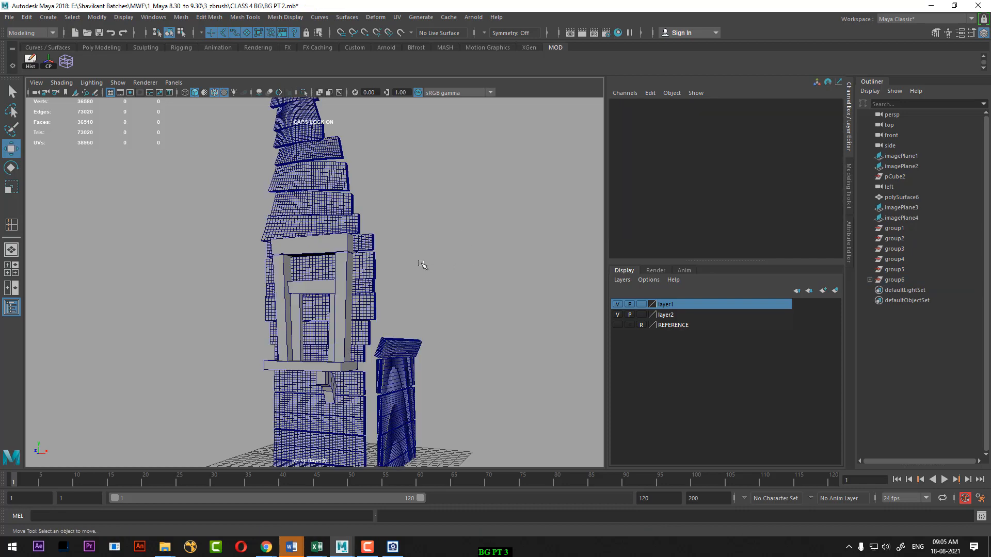
Group the front window's lintel, crossbar, inner and outer posts, sill and support bracket.
alt+drag(360, 265, 343, 259)
alt+right_drag(343, 259, 339, 262)
click(307, 225)
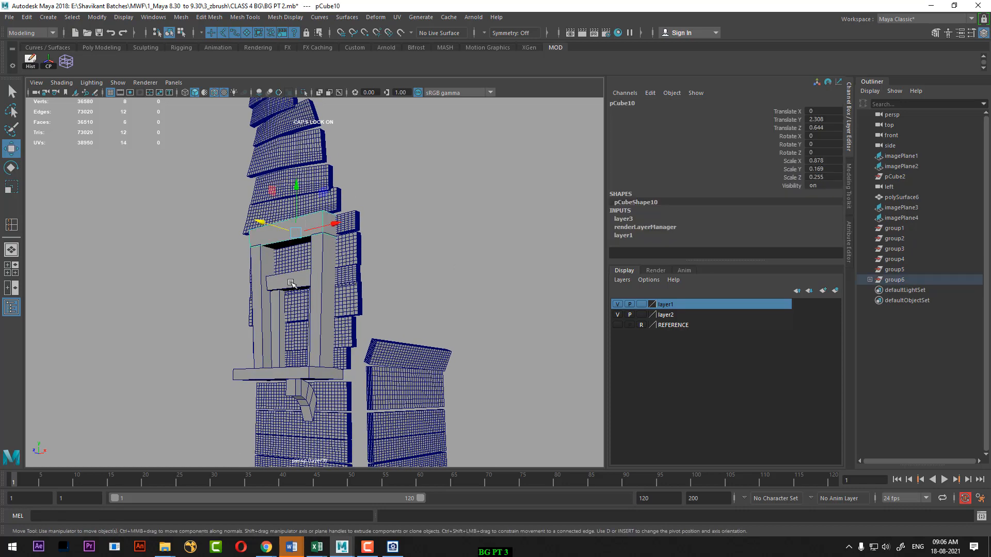
shift+click(291, 283)
shift+click(267, 317)
shift+click(278, 320)
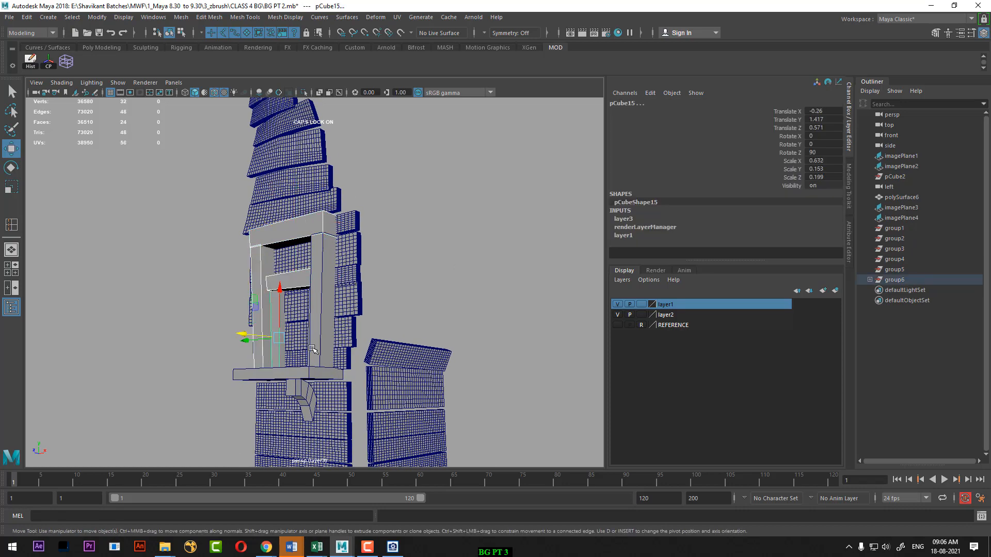
alt+drag(311, 347, 393, 338)
shift+click(388, 326)
shift+click(362, 389)
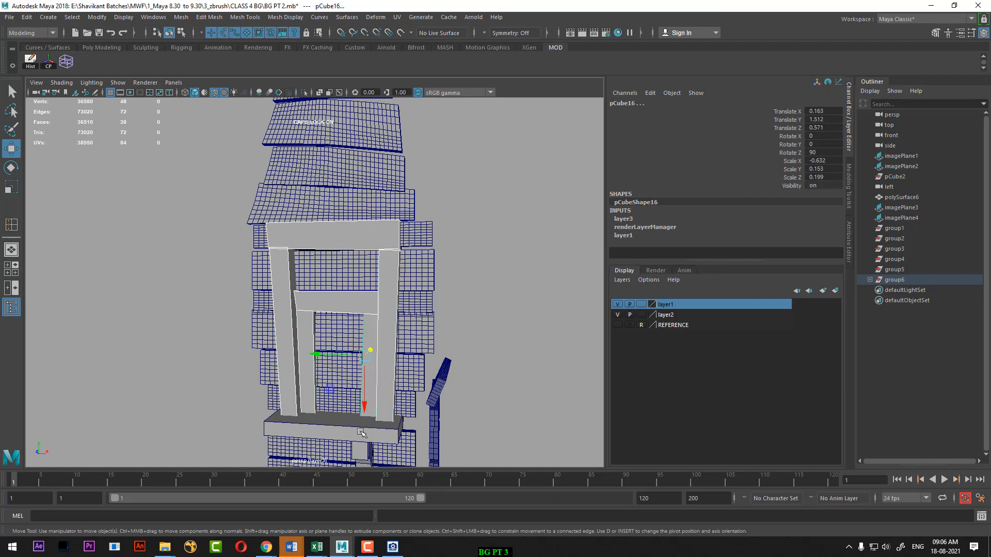
shift+click(355, 435)
alt+drag(355, 434, 325, 423)
click(331, 421)
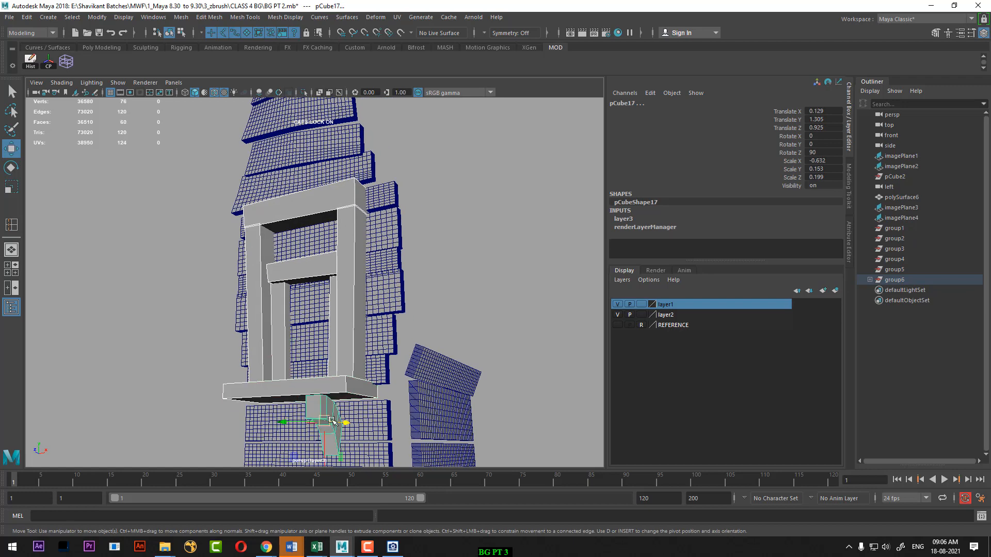
key(ctrl+g)
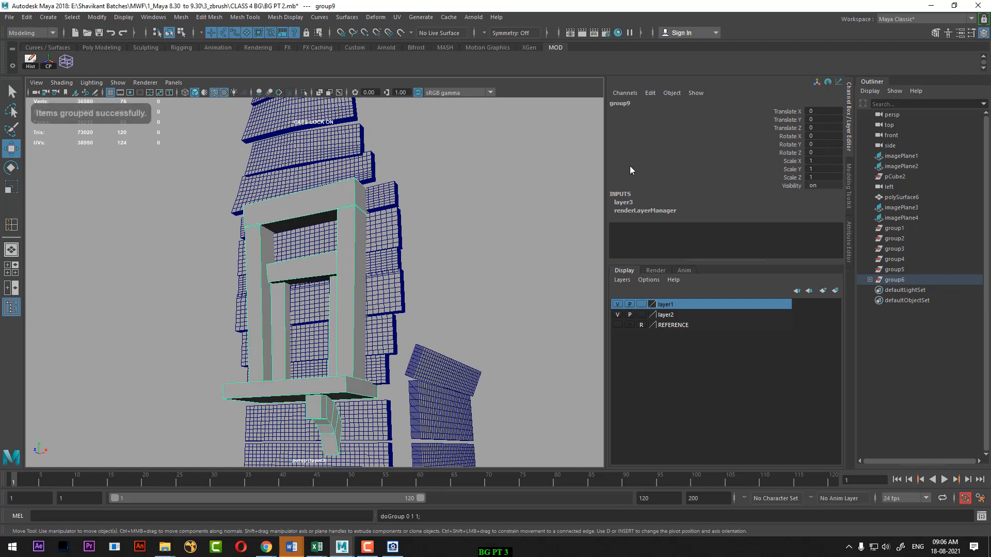
Rename the window frame group as WINDOW and hide it.
click(625, 103)
text(W)
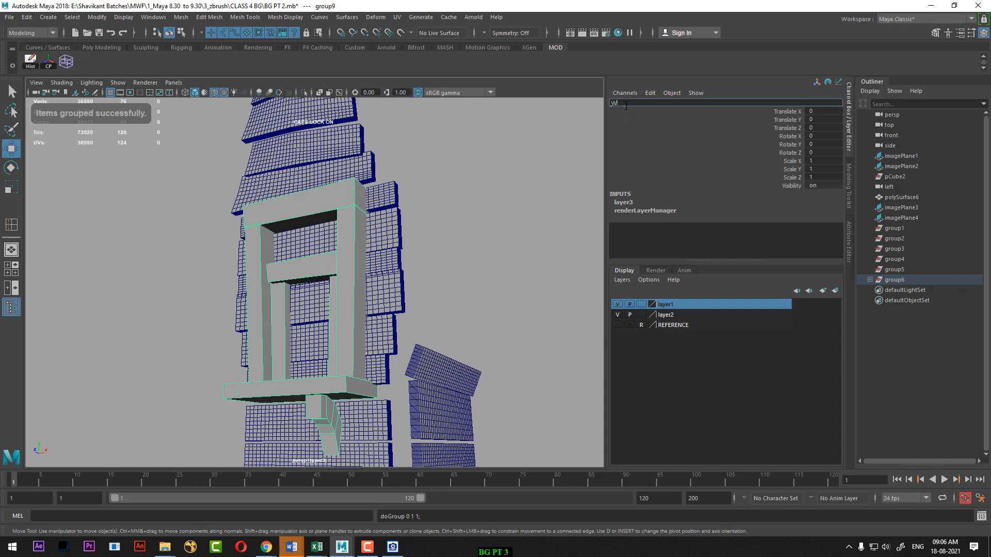
text(INDOW)
key(Return)
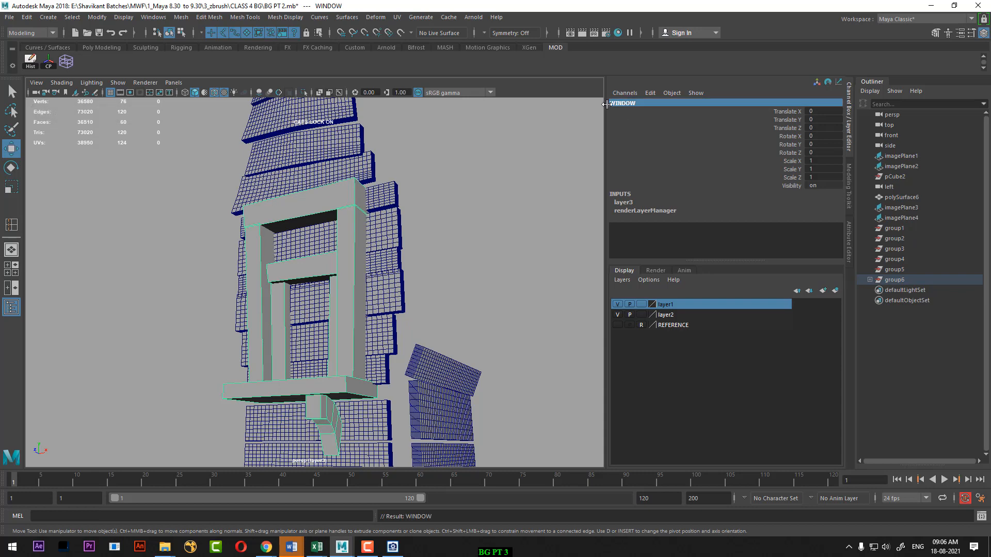
key(ctrl+h)
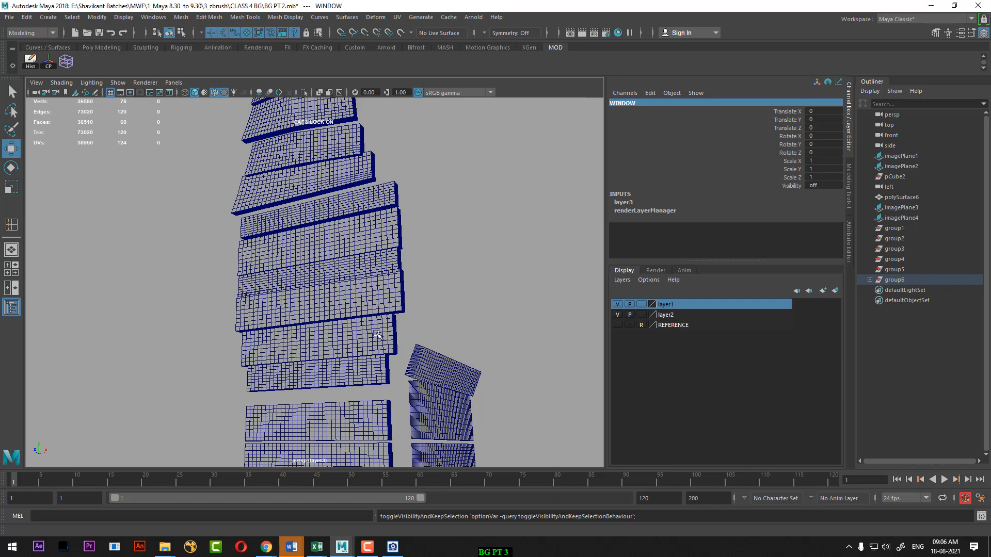
Adjust the position and scale of the front plank just above the gap in the lower wall.
alt+drag(376, 334, 395, 356)
alt+right_drag(395, 356, 364, 336)
alt+drag(364, 336, 374, 314)
alt+right_drag(374, 315, 395, 341)
click(361, 305)
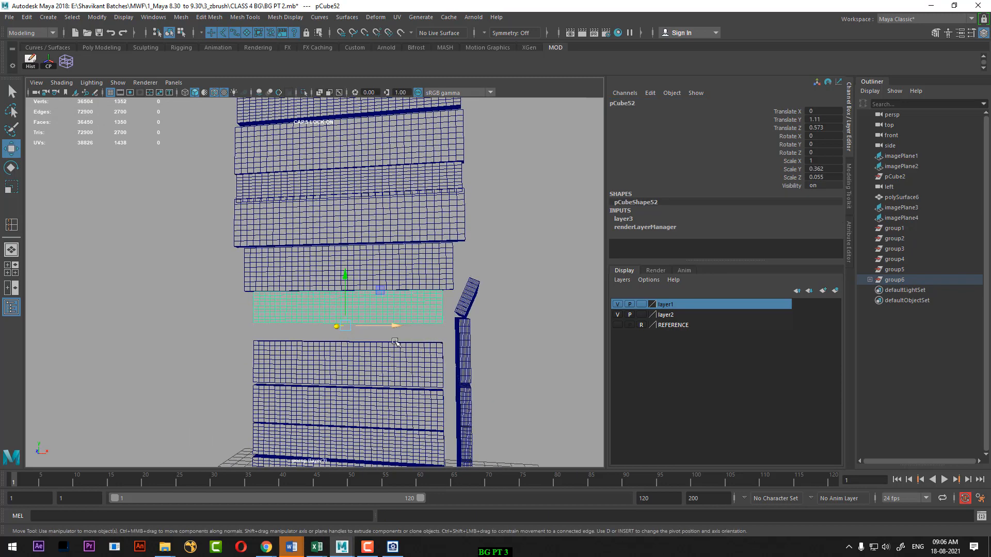
alt+drag(394, 342, 297, 268)
key(r)
key(w)
alt+drag(297, 268, 327, 249)
key(r)
scroll(373, 323, down, 8)
scroll(330, 248, down, 4)
alt+drag(399, 237, 382, 241)
click(400, 224)
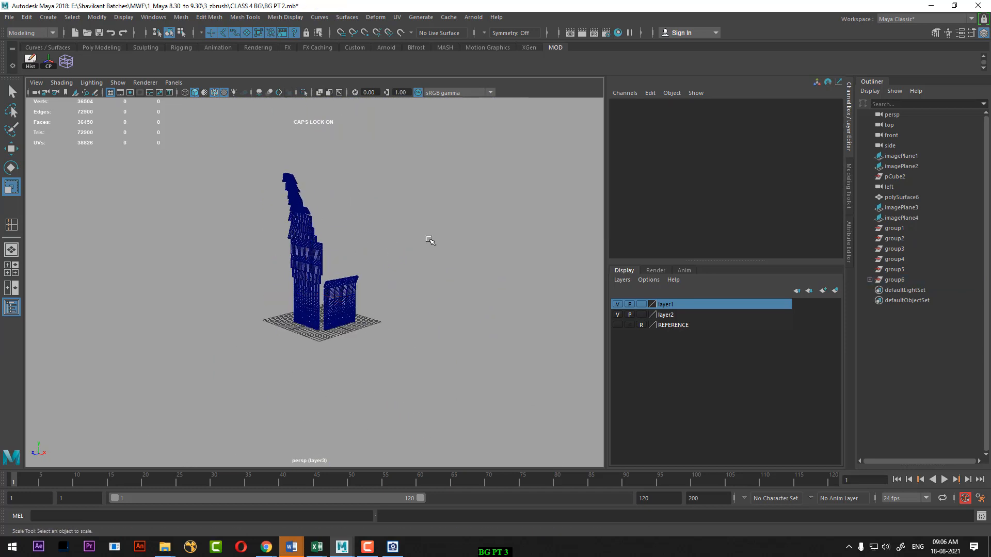
drag(249, 164, 411, 410)
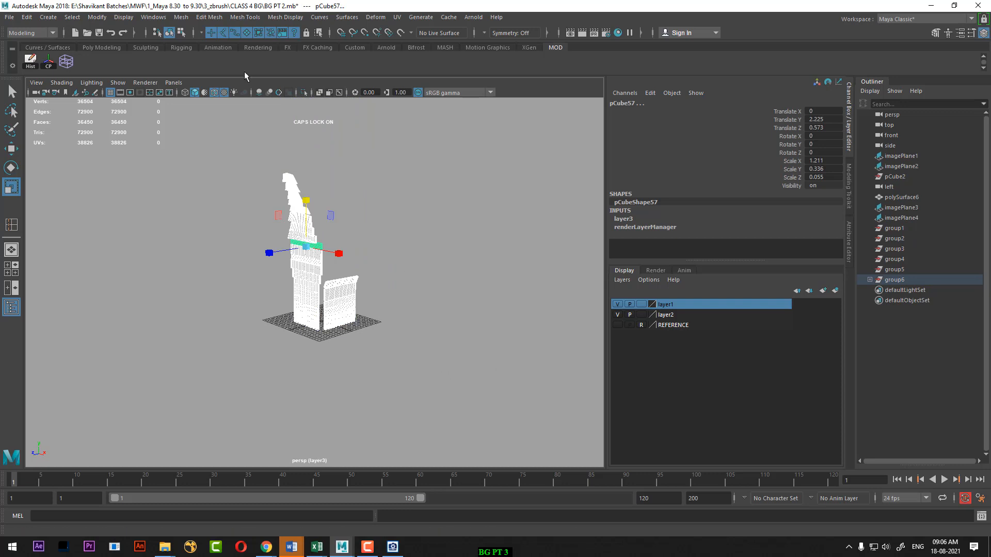
click(10, 18)
click(408, 218)
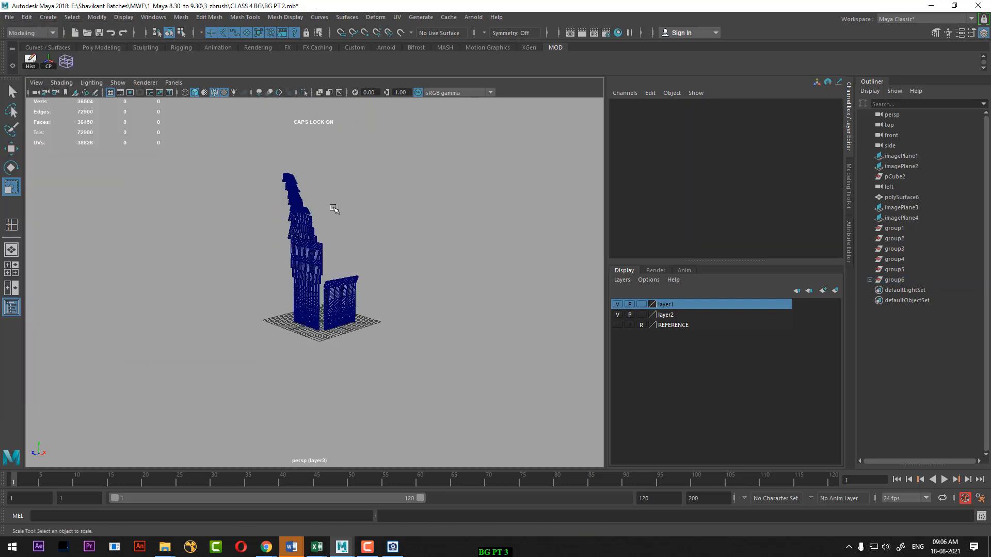
Group all the remaining visible planks and name the group WOOD_PLANK.
drag(238, 163, 433, 393)
key(ctrl+g)
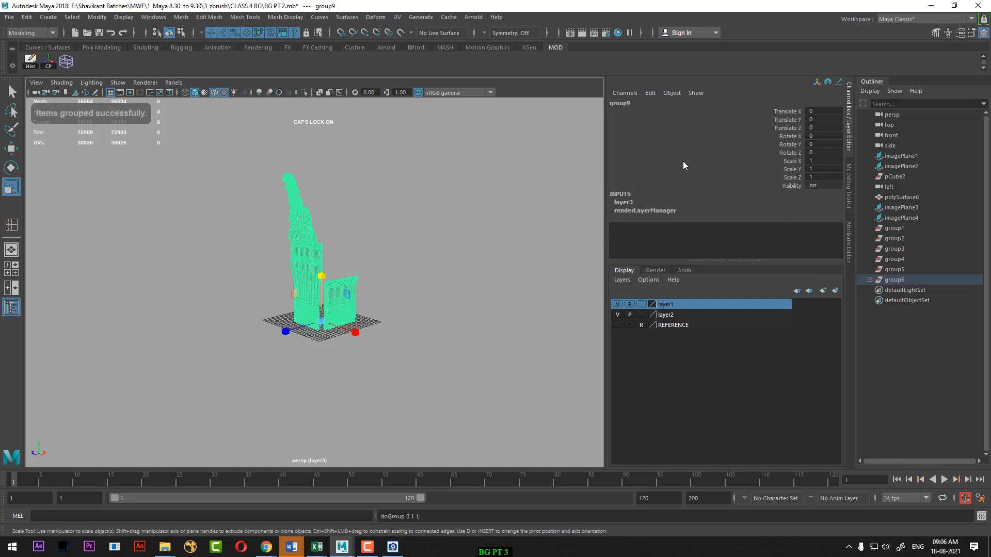
click(621, 103)
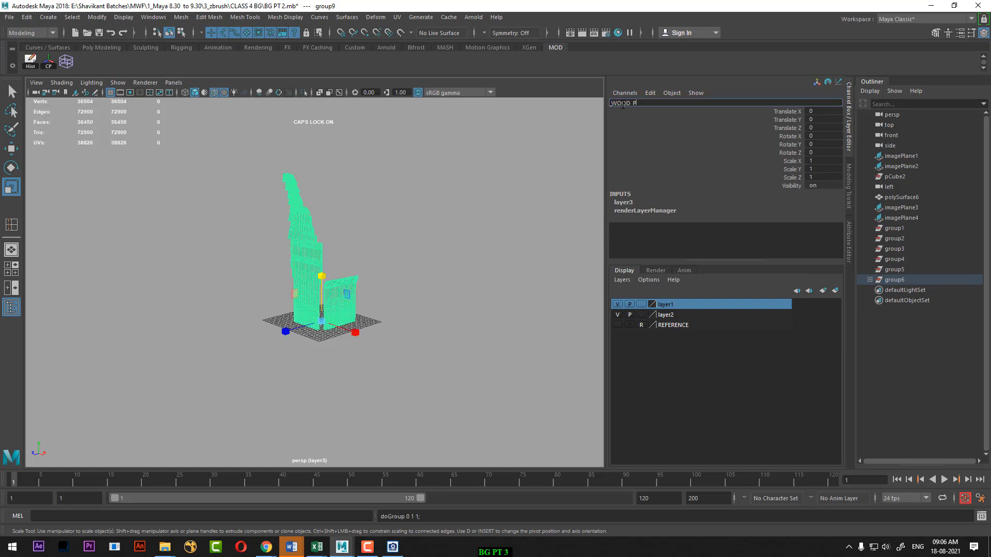
key(Return)
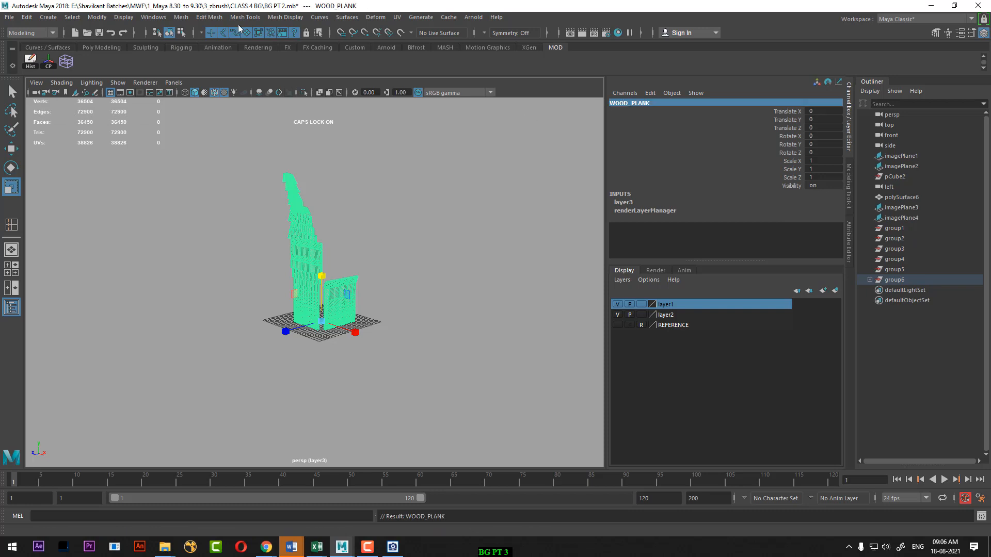
Begin an OBJ export of the selected WOOD_PLANK group and create a folder named BG_OBJ inside CLASS 4 BG.
click(10, 16)
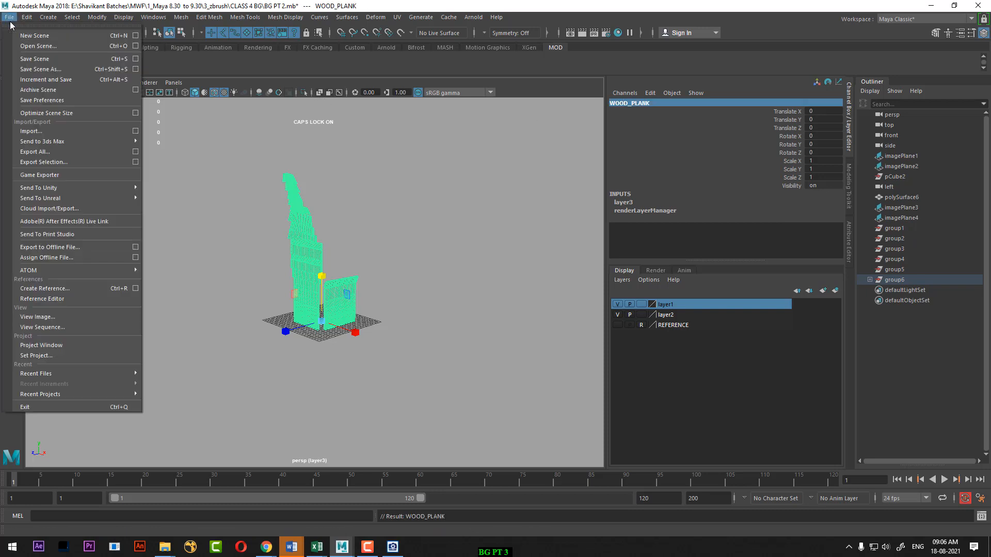
click(71, 162)
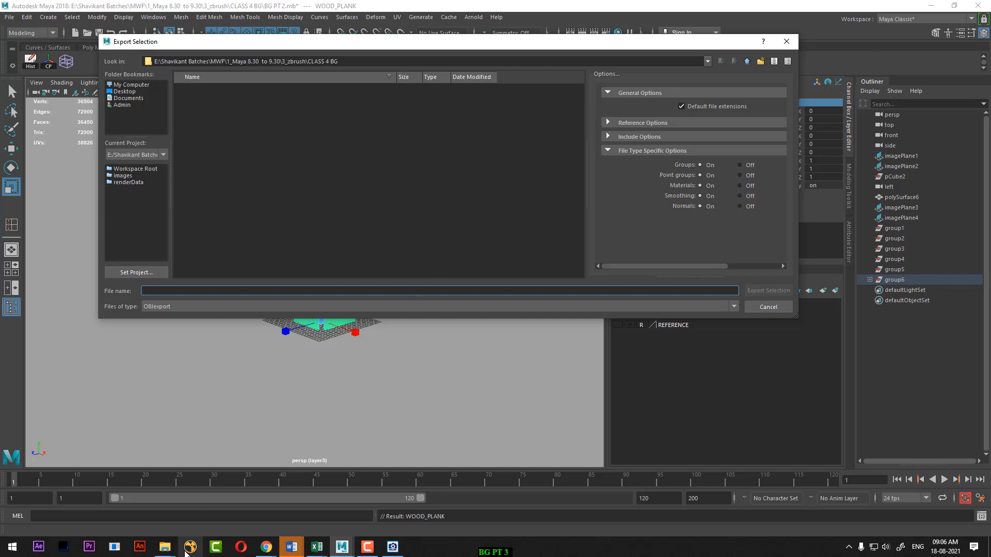
click(165, 548)
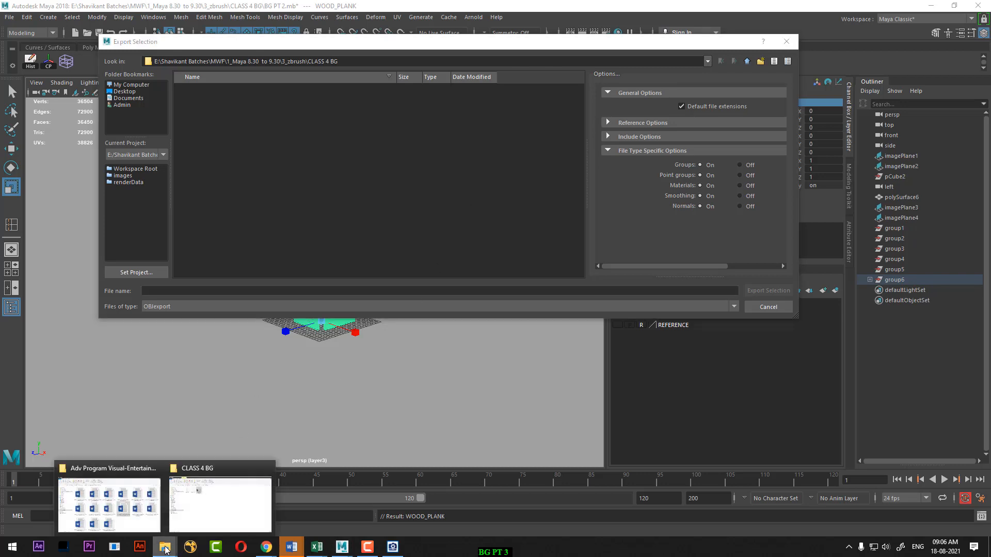
click(205, 510)
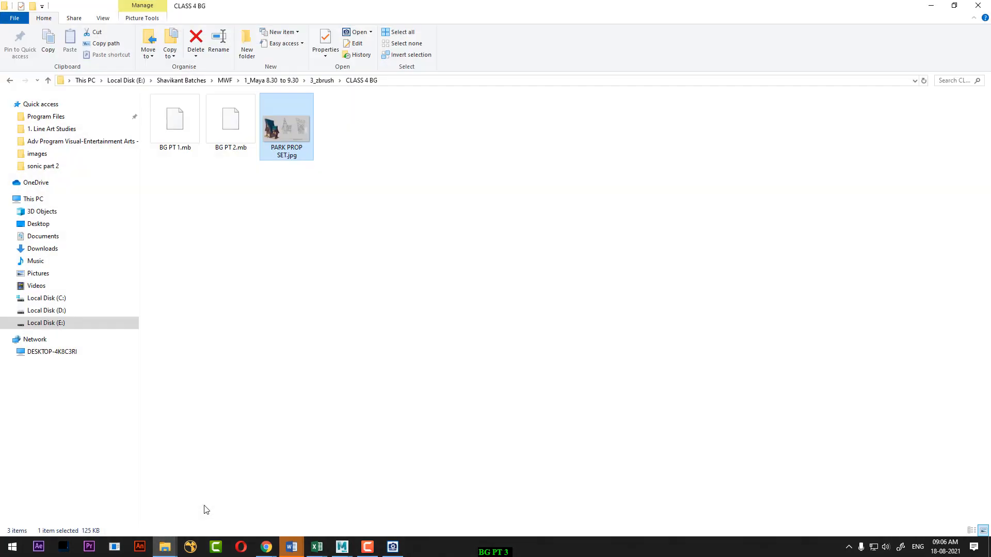
click(381, 341)
click(406, 83)
right_click(398, 159)
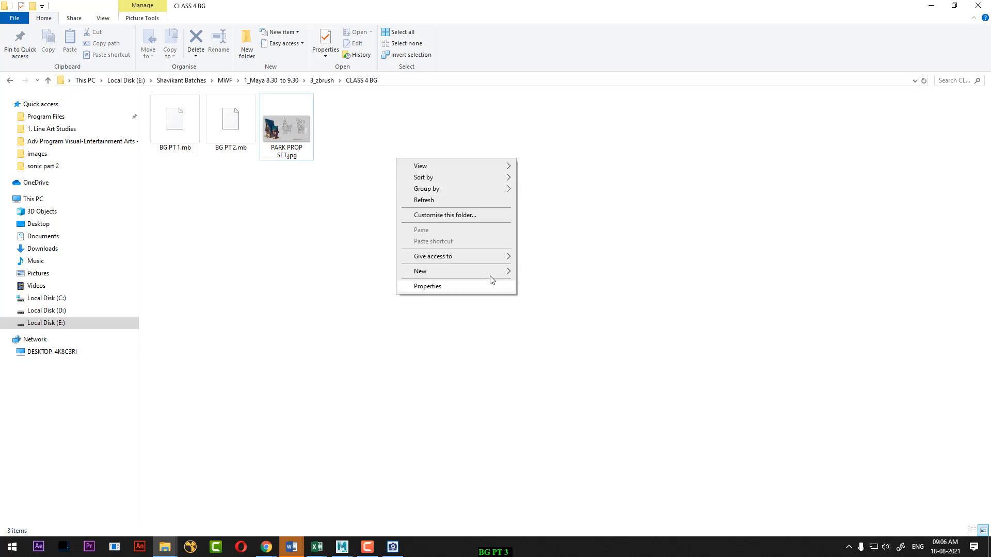
mouse_move(490, 279)
click(545, 278)
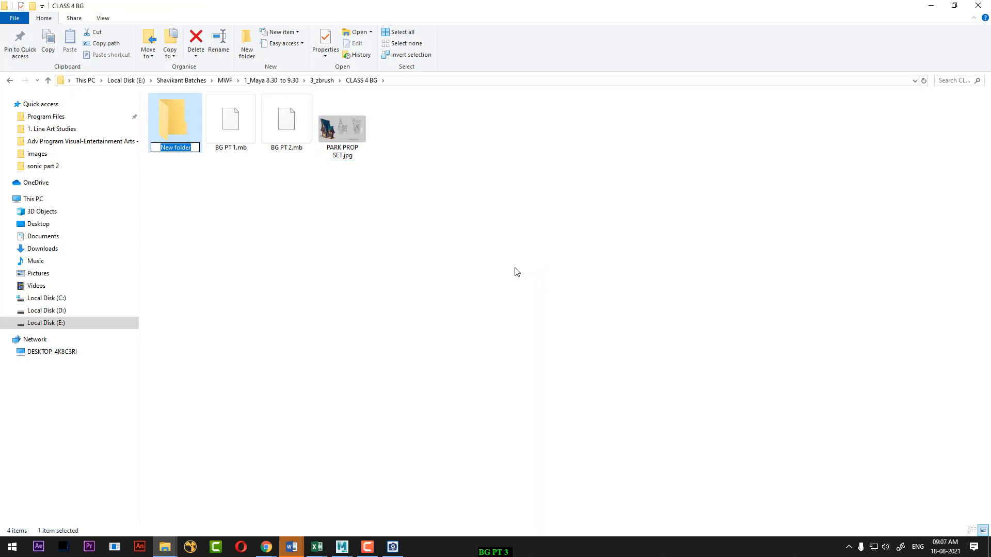
text(B)
key(Return)
Export the WOOD_PLANK selection into the BG_OBJ folder as an OBJ file named BG_WOODEN_P.
key(Return)
click(495, 250)
key(ctrl+c)
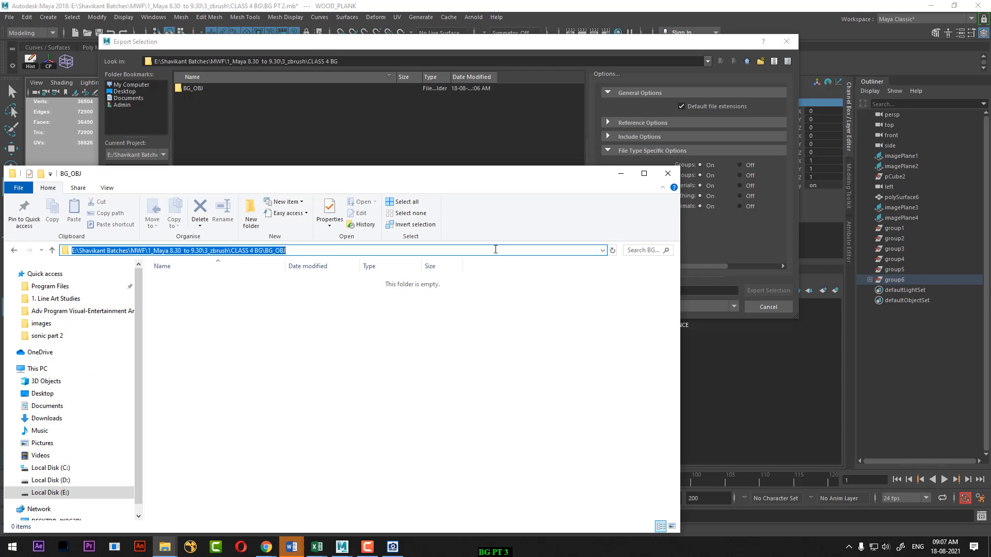
click(612, 178)
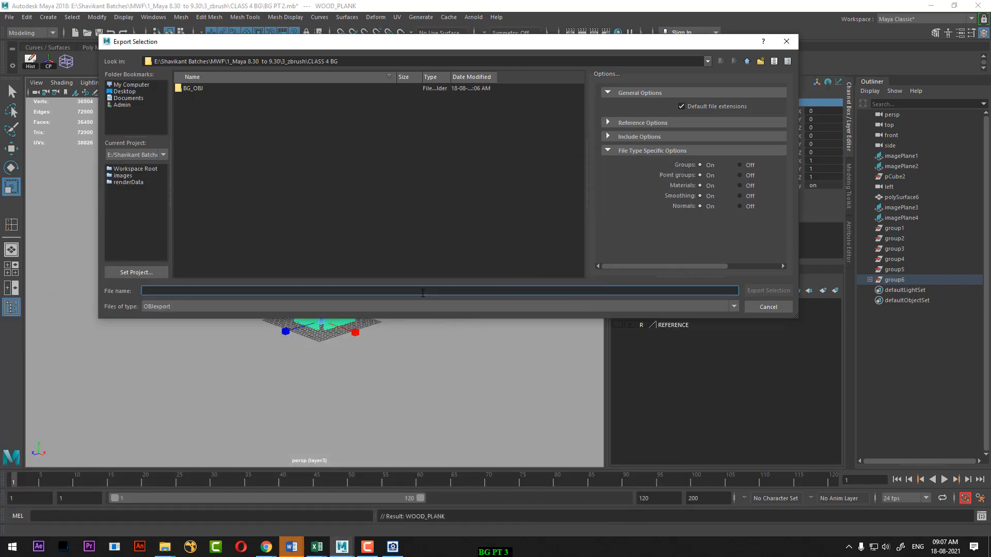
key(ctrl+v)
key(Return)
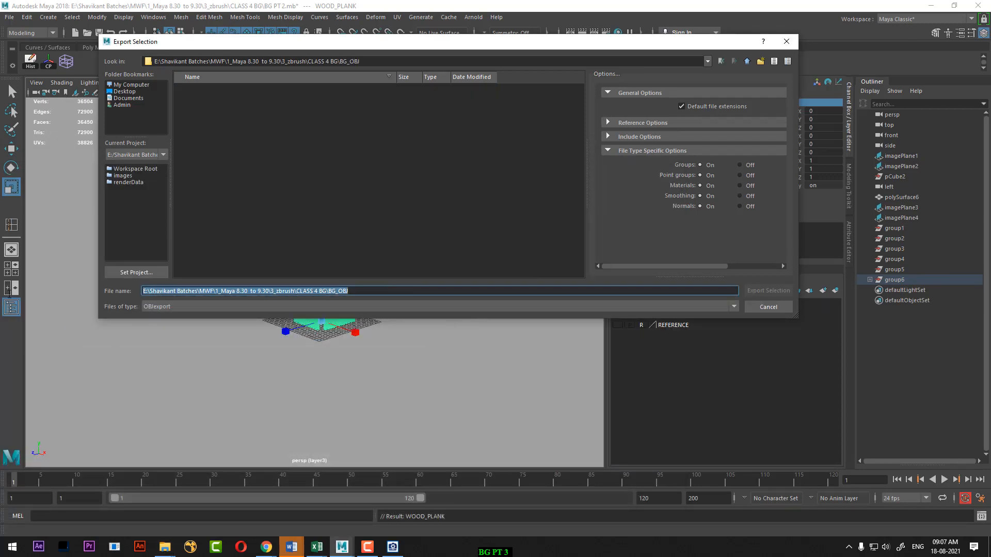
text(BG_WOODEN_P)
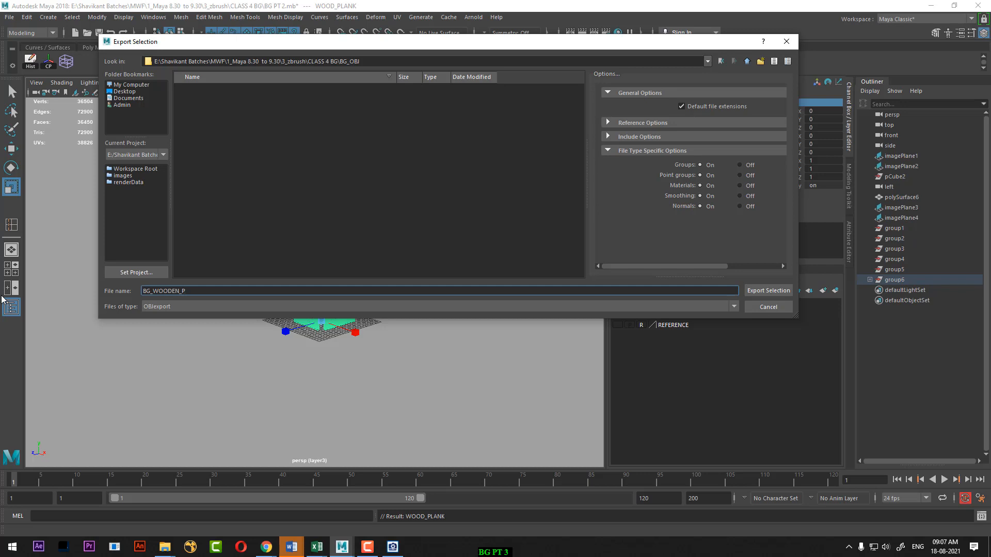
key(Return)
Launch ZBrush 2021 and close its Home Page window.
key(super)
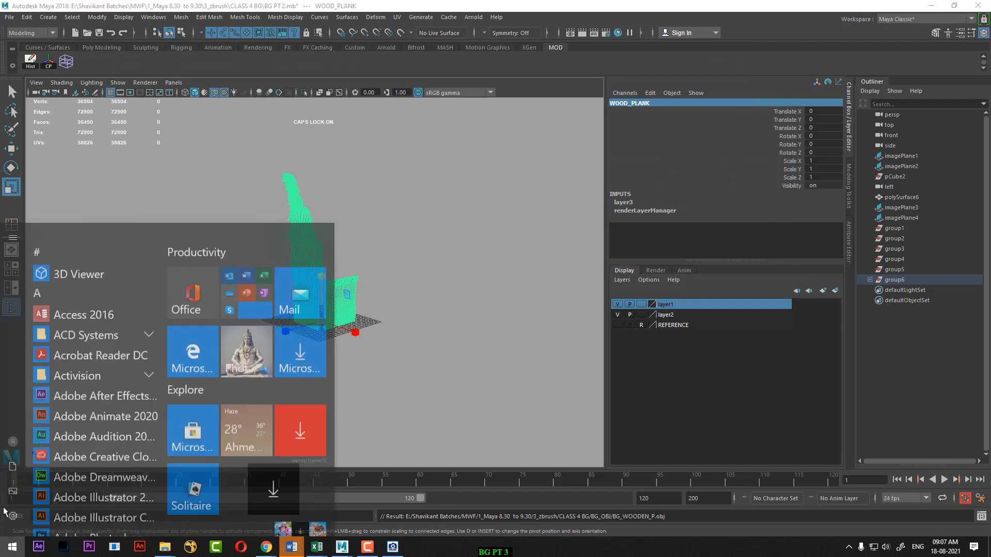
text(Z)
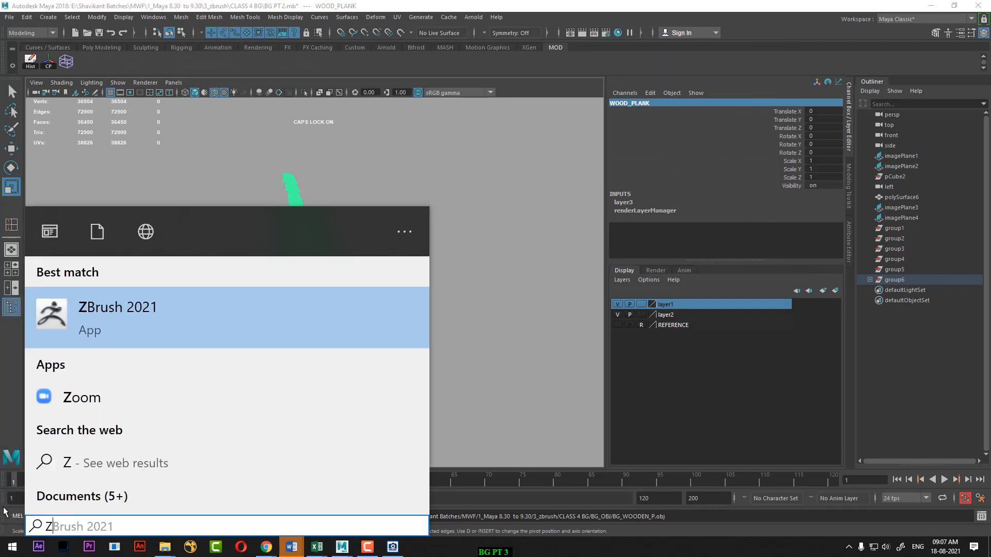
click(91, 322)
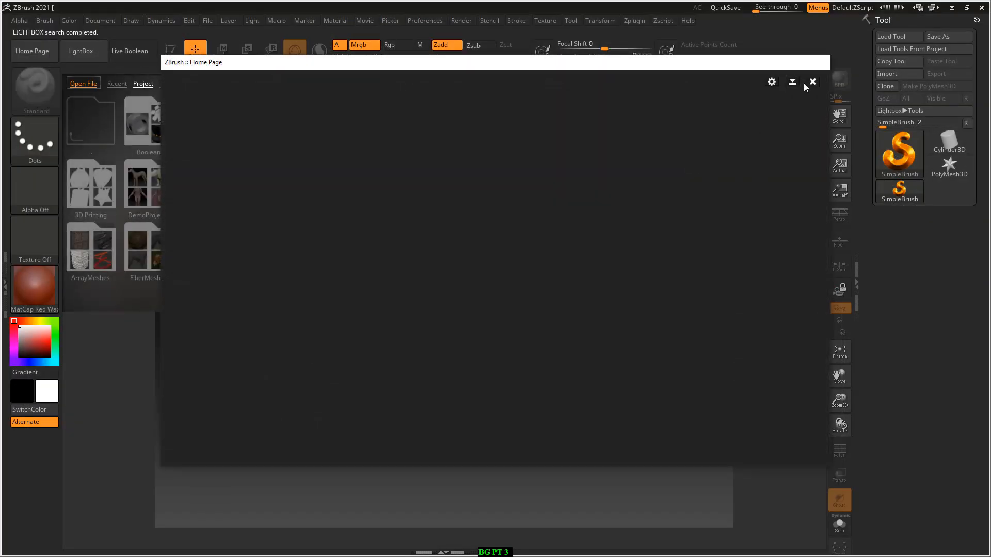
click(813, 82)
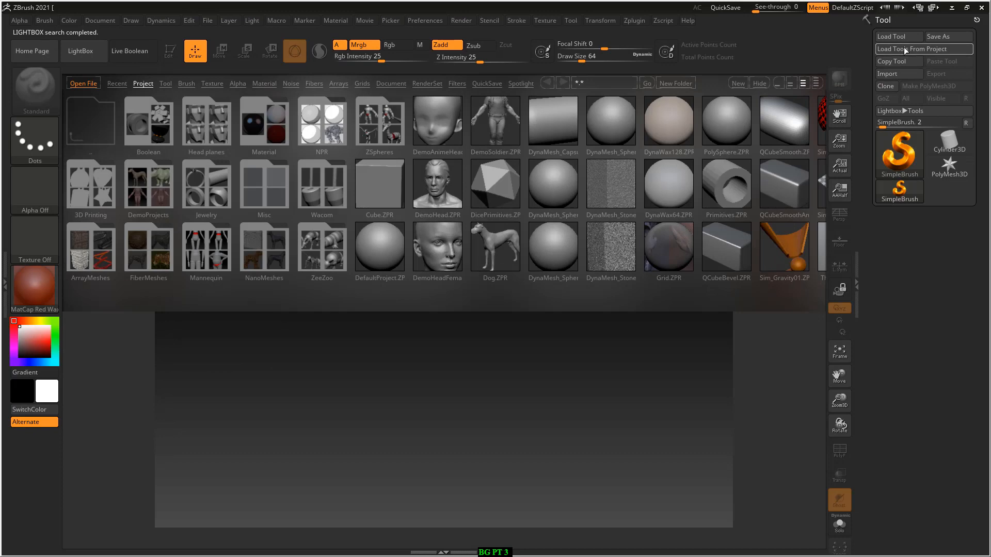
Import BG_WOODEN_P.obj from the BG_OBJ folder as a tool.
click(884, 76)
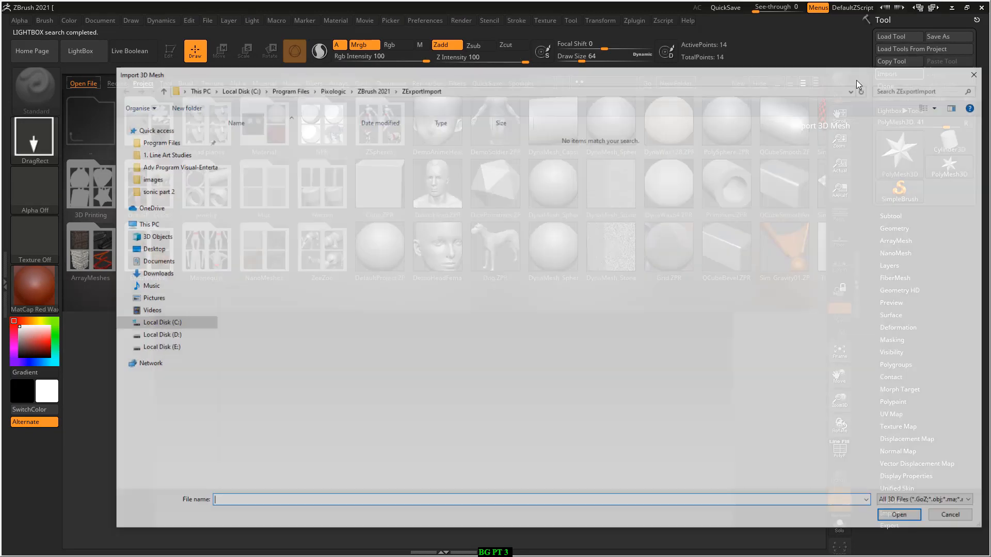
key(ctrl+v)
key(Return)
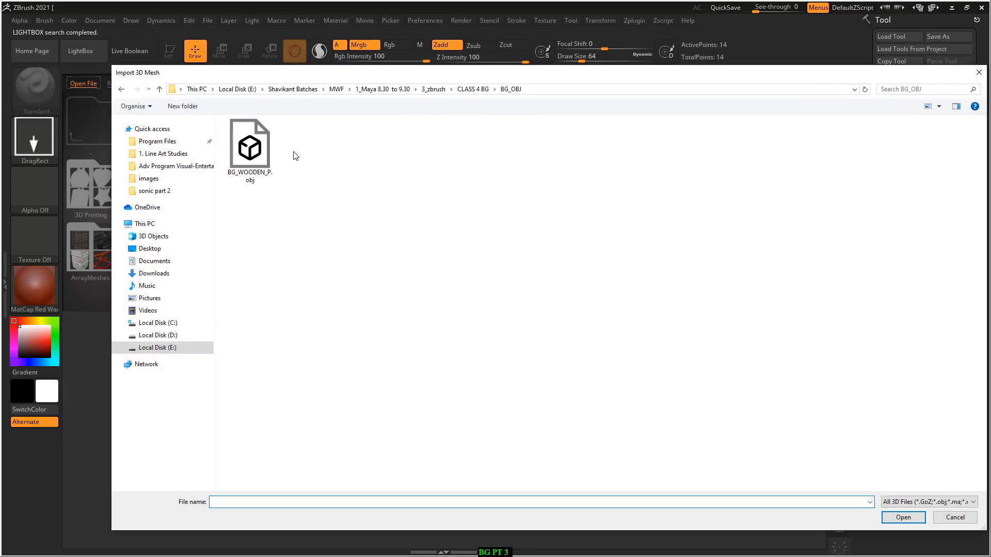
double_click(250, 148)
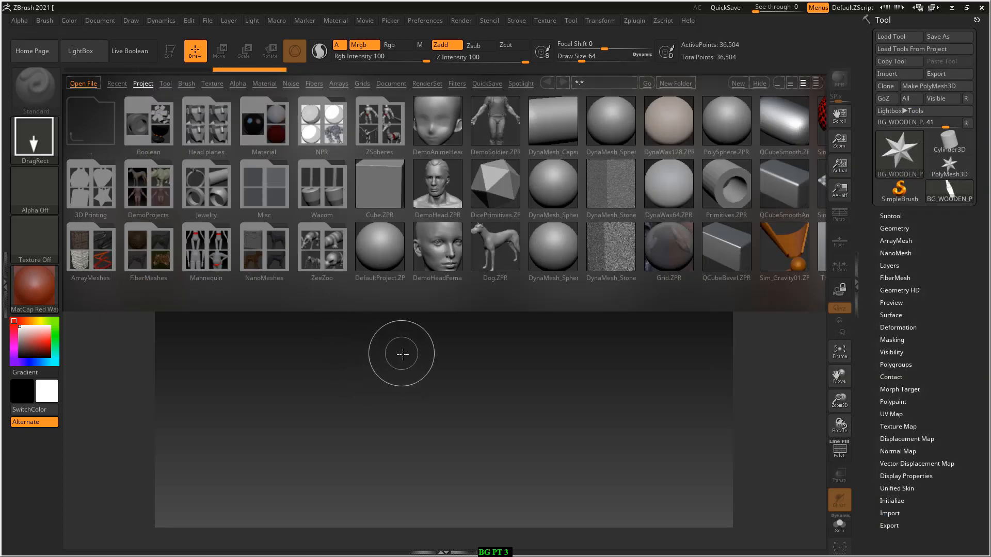
Draw the imported plank mesh on the canvas and enter Edit mode.
mouse_move(400, 351)
mouse_down()
mouse_move(420, 495)
mouse_move(407, 514)
mouse_move(499, 401)
mouse_move(591, 387)
mouse_move(498, 385)
mouse_up()
key(t)
key(shift+f)
key(shift+f)
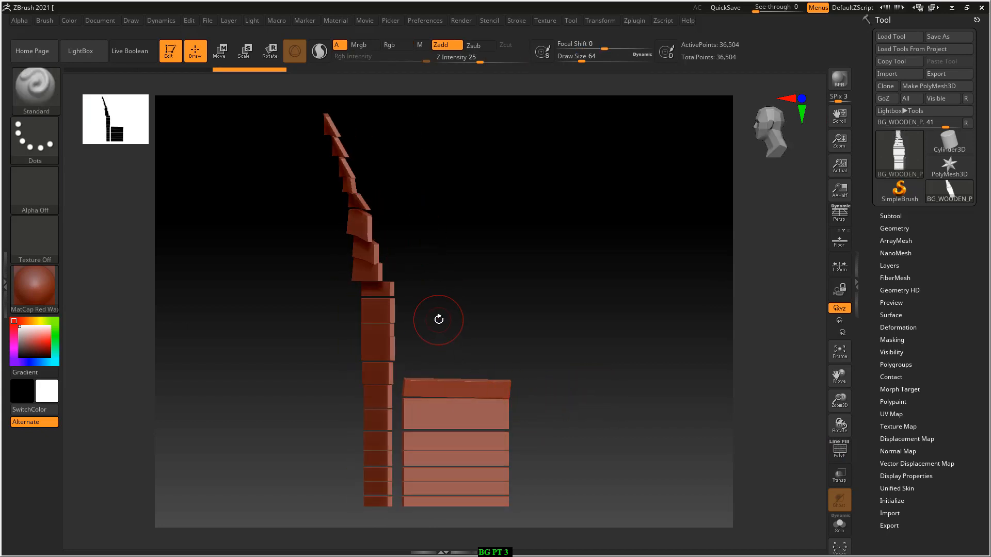
drag(506, 322, 545, 326)
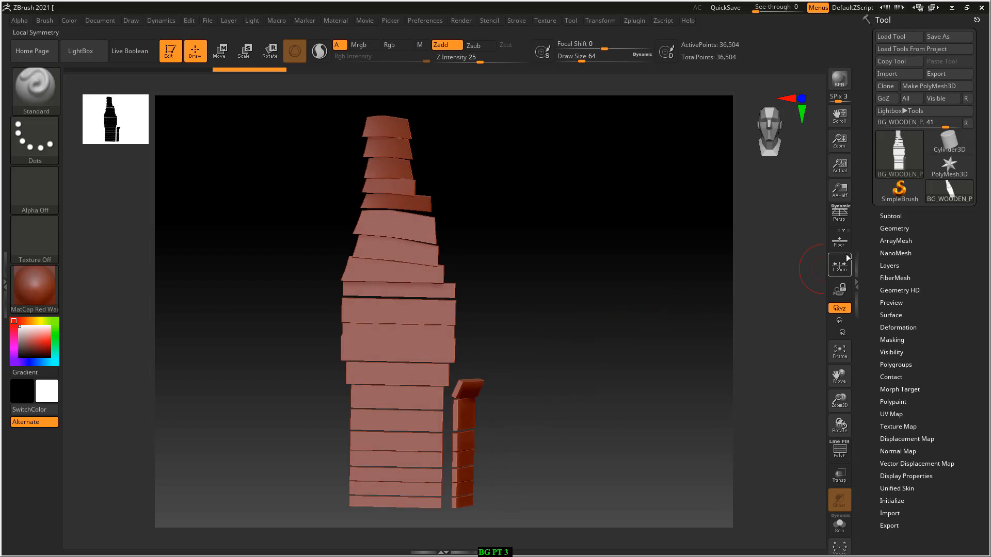
Divide the plank mesh three times with smoothing on to reach subdivision level 4.
click(894, 229)
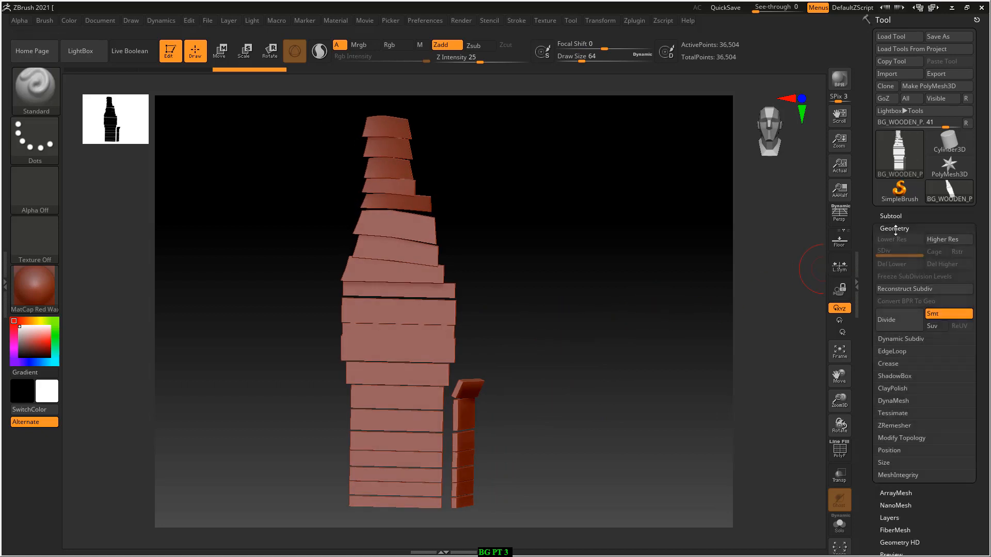
click(892, 323)
click(891, 322)
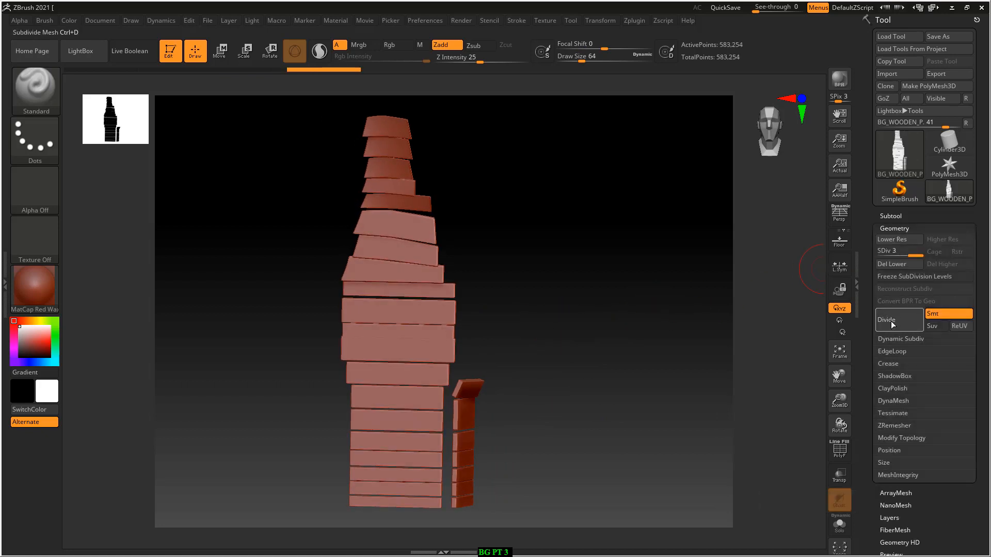
key(shift+f)
key(shift+f)
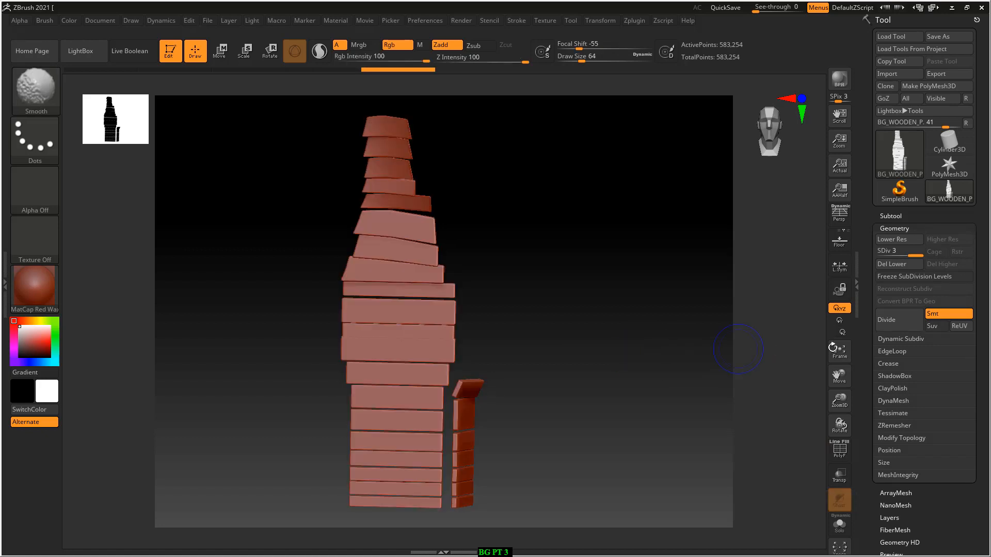
click(900, 329)
Apply BasicMaterial to the planks and load the compact_UI_brush_materials interface layout.
alt+drag(589, 354, 634, 350)
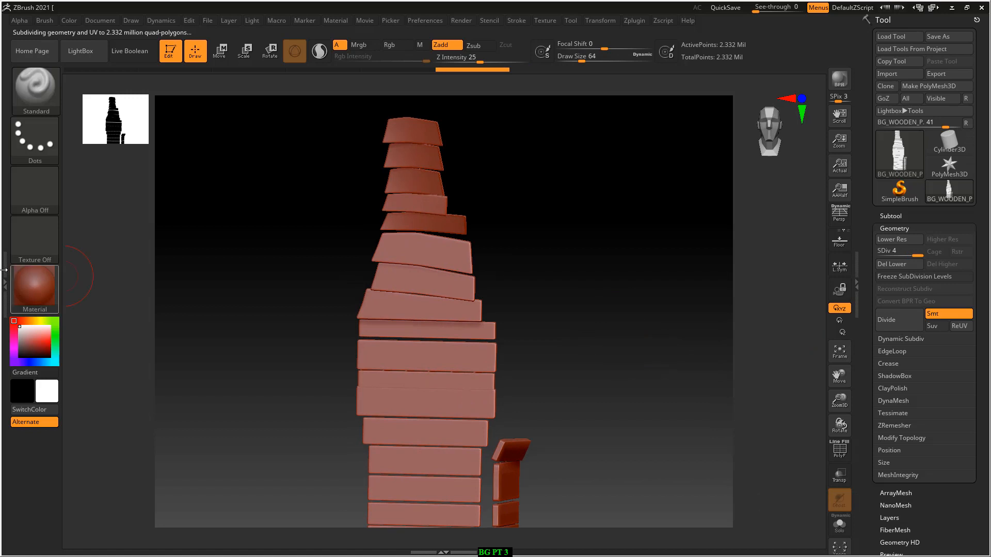
click(44, 287)
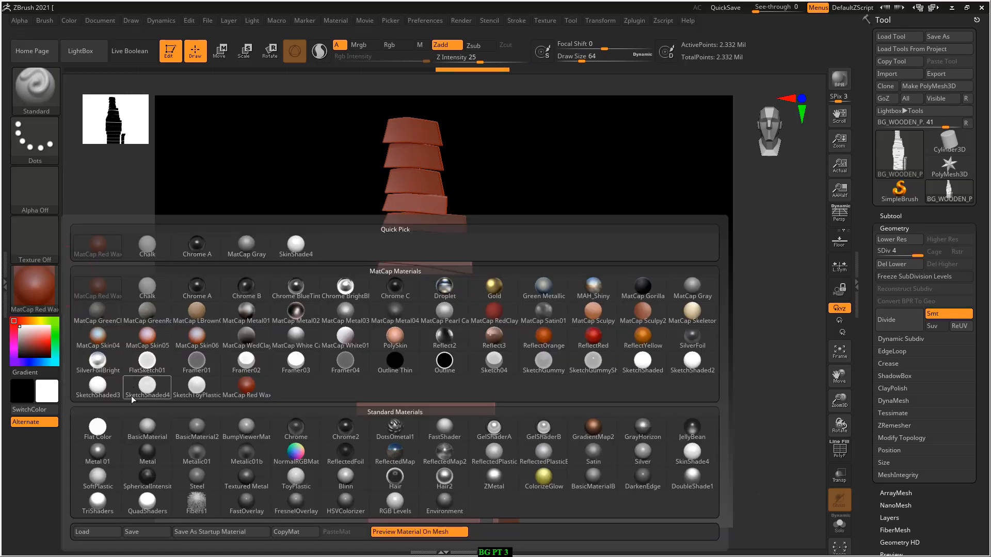
click(148, 427)
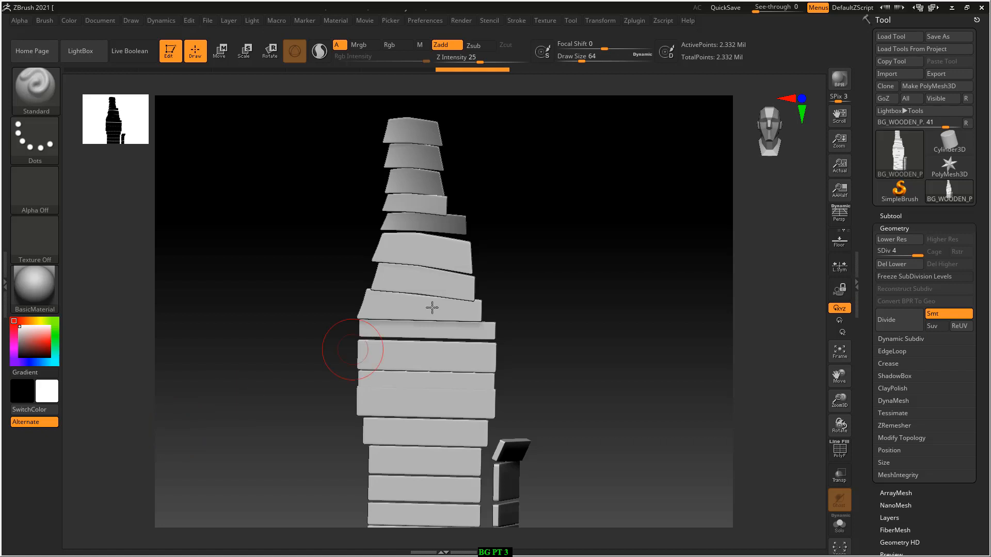
click(933, 7)
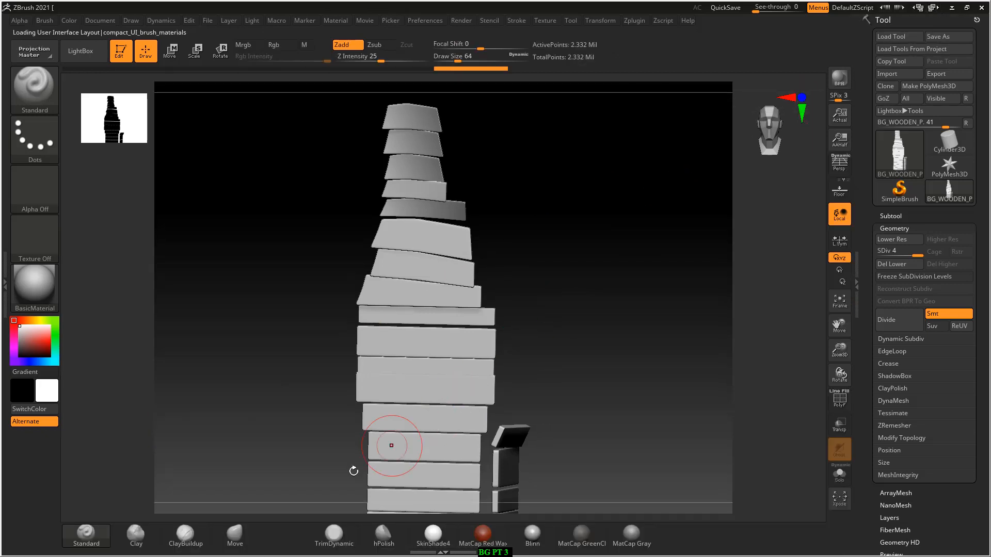
Show PARK PROP SET.jpg in a floating window over the canvas, enlarged on the lower front wall's wood planks.
drag(610, 265, 641, 237)
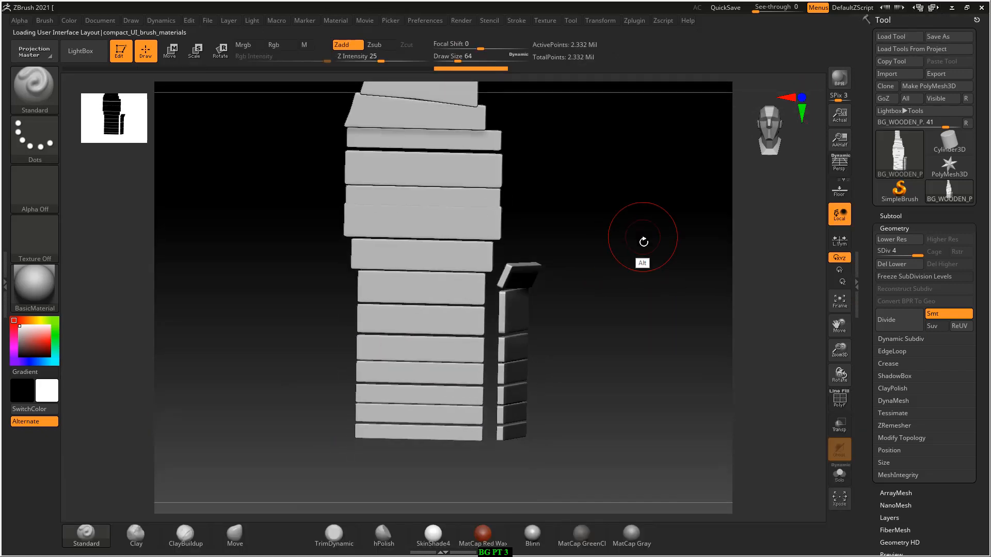
key(alt+Tab)
key(alt+Tab)
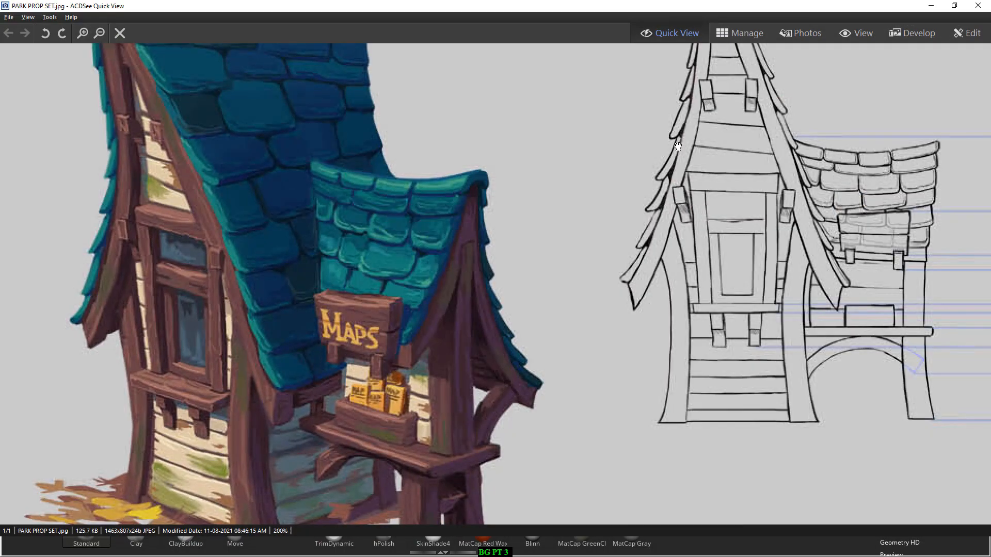
drag(477, 5, 699, 35)
drag(679, 267, 677, 184)
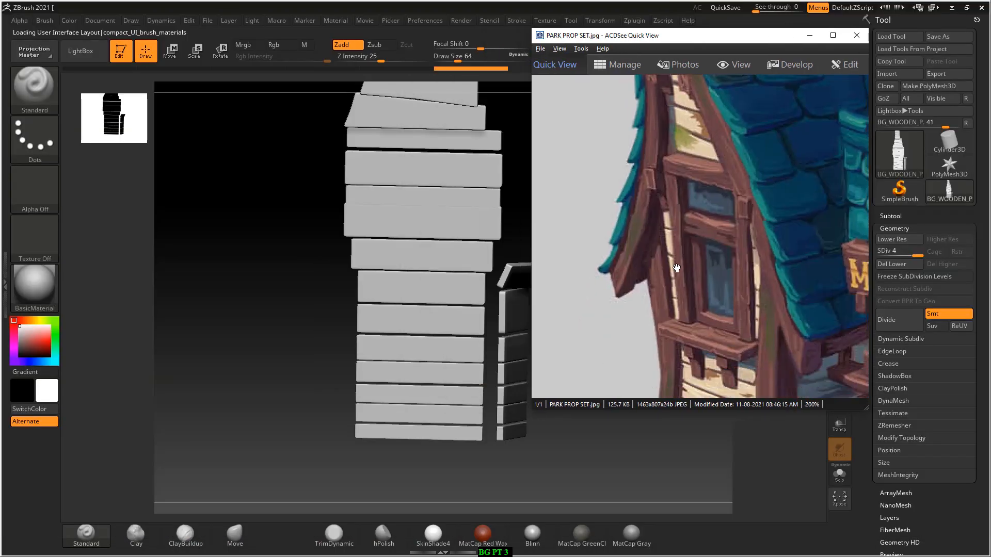
scroll(676, 268, up, 1)
drag(706, 369, 715, 147)
scroll(727, 285, up, 2)
drag(723, 284, 646, 290)
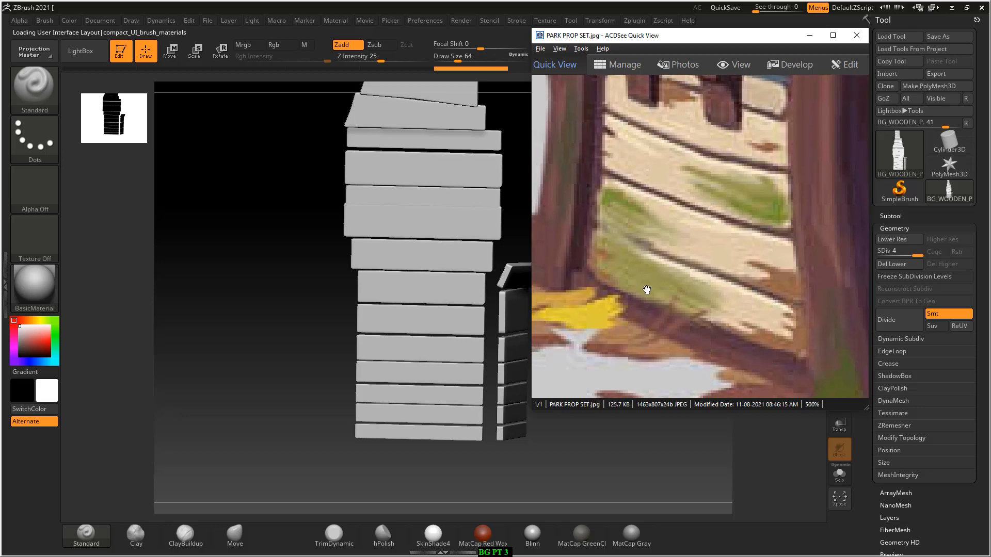
Move the reference image aside to clear the canvas and reduce the brush draw size to 9 for the lower planks.
alt+drag(256, 381, 273, 302)
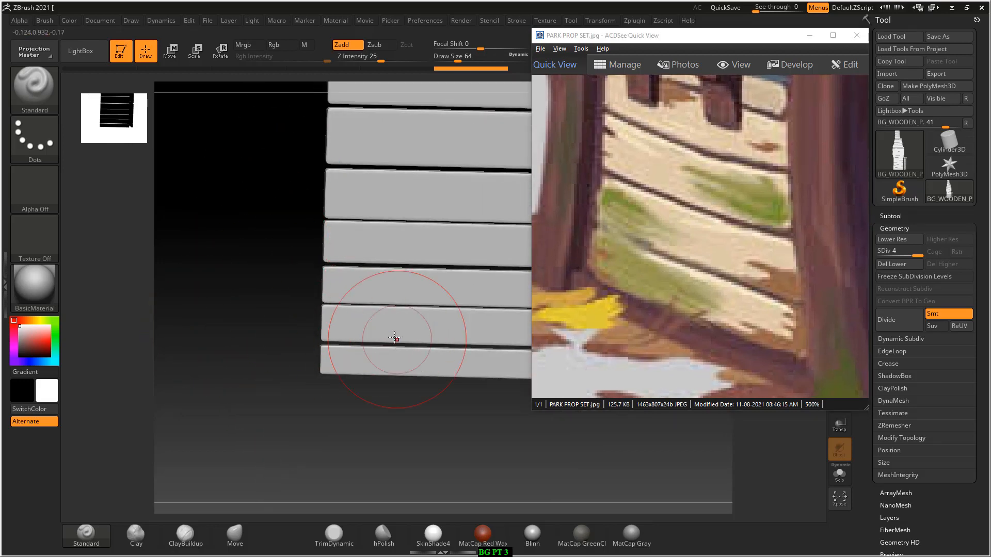
key(bracketleft)
key(bracketleft)
key(bracketleft)
key(bracketleft)
key(bracketleft)
mouse_move(701, 36)
mouse_down()
mouse_move(717, 53)
mouse_move(908, 109)
mouse_up()
drag(620, 347, 646, 339)
alt+drag(662, 376, 556, 455)
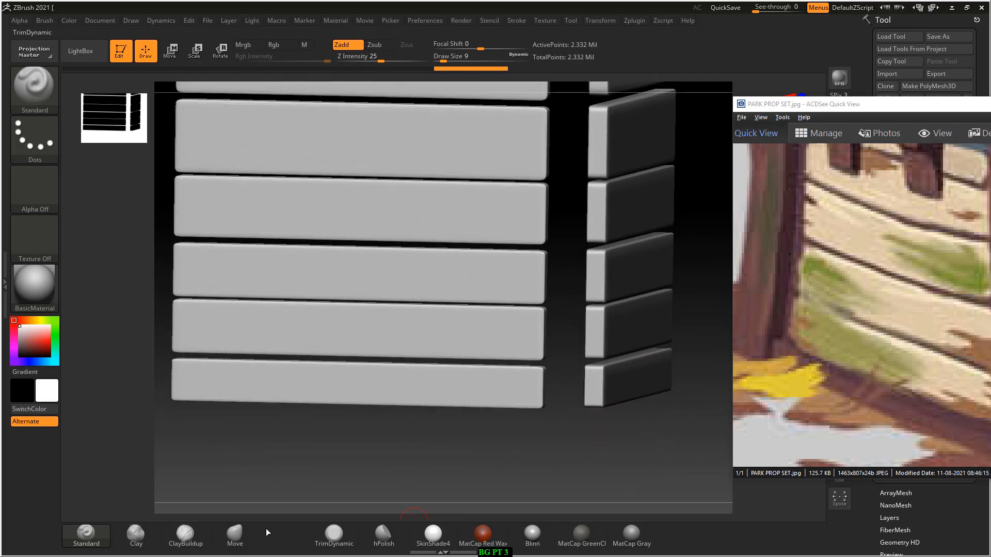
Switch to the ClayBuildup brush with Zsub at draw size 3, testing short strokes on the bottom plank's right end.
click(185, 533)
mouse_move(476, 438)
alt+mouse_down()
mouse_move(568, 419)
mouse_move(590, 395)
mouse_move(567, 207)
alt+mouse_up()
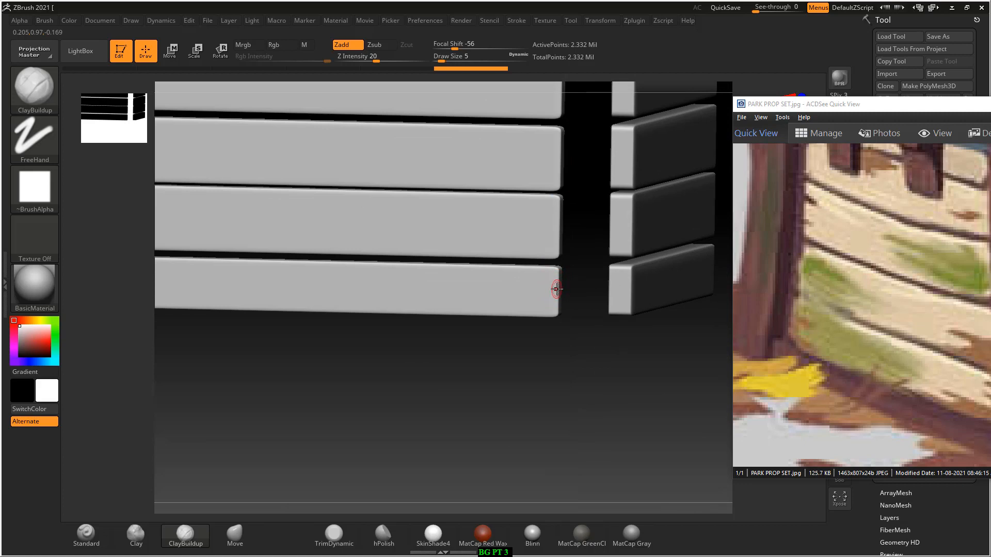
drag(559, 286, 538, 295)
key(ctrl+z)
mouse_move(495, 340)
mouse_down()
mouse_move(557, 355)
mouse_move(557, 288)
mouse_up()
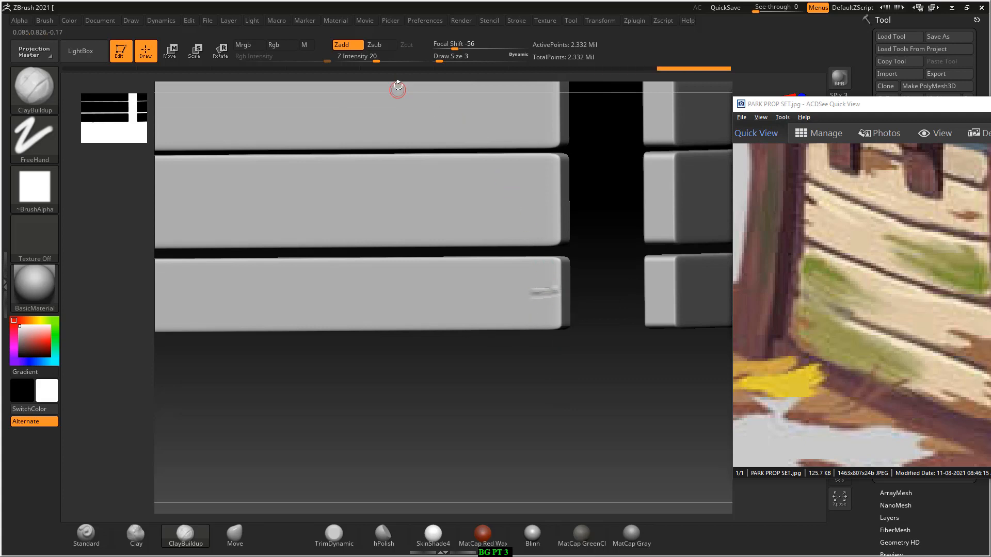
click(374, 45)
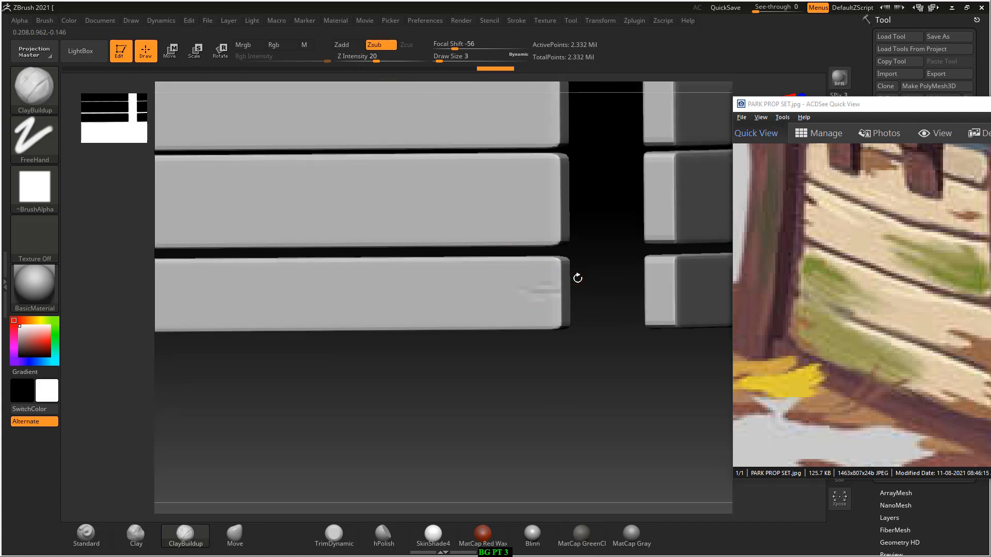
Carve a first long, thin grain line into the bottom plank and move the reference image beside the area being sculpted.
mouse_move(578, 277)
mouse_down()
mouse_move(504, 387)
mouse_move(619, 401)
mouse_move(590, 417)
mouse_move(633, 411)
mouse_move(615, 345)
mouse_up()
drag(644, 279, 475, 281)
drag(654, 302, 645, 387)
alt+drag(534, 370, 651, 364)
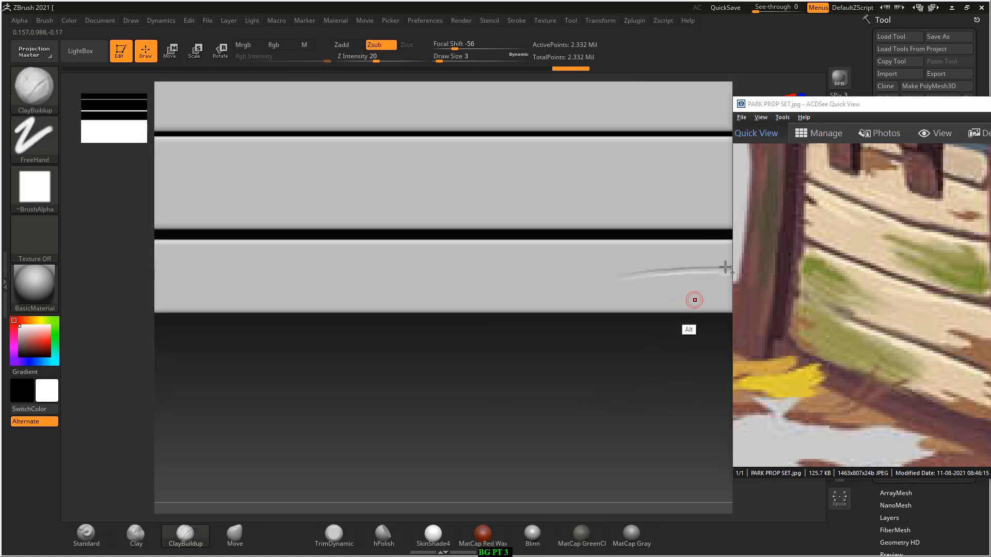
drag(844, 103, 133, 101)
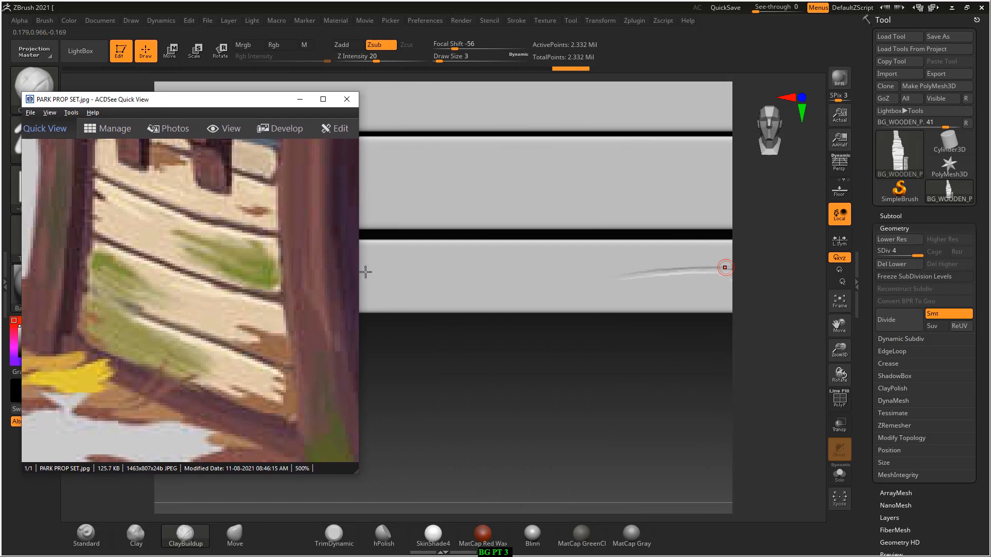
drag(554, 338, 656, 379)
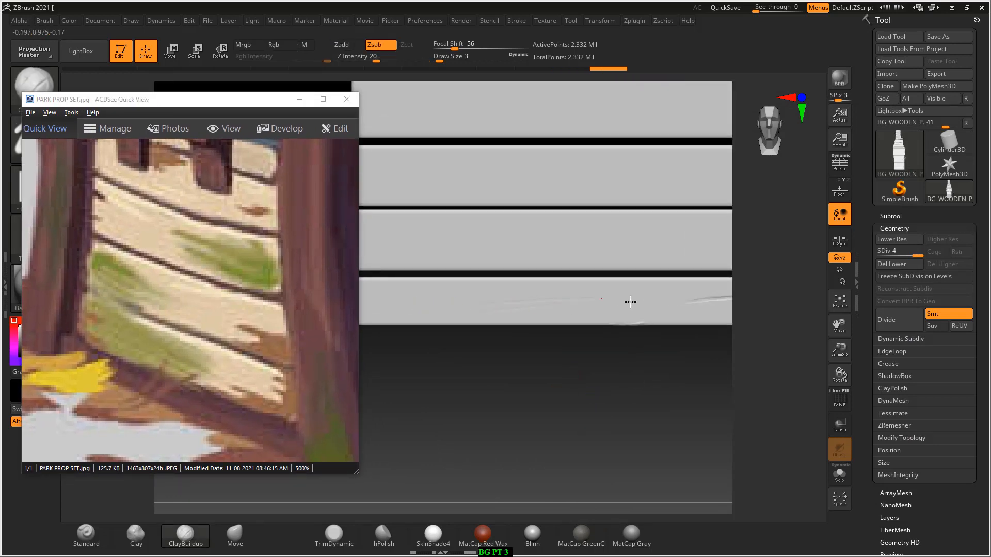
Carve long, gently curving wood grain lines along the right half of the bottom plank at draw size 3.
drag(630, 302, 499, 320)
alt+drag(667, 350, 567, 359)
drag(585, 322, 476, 305)
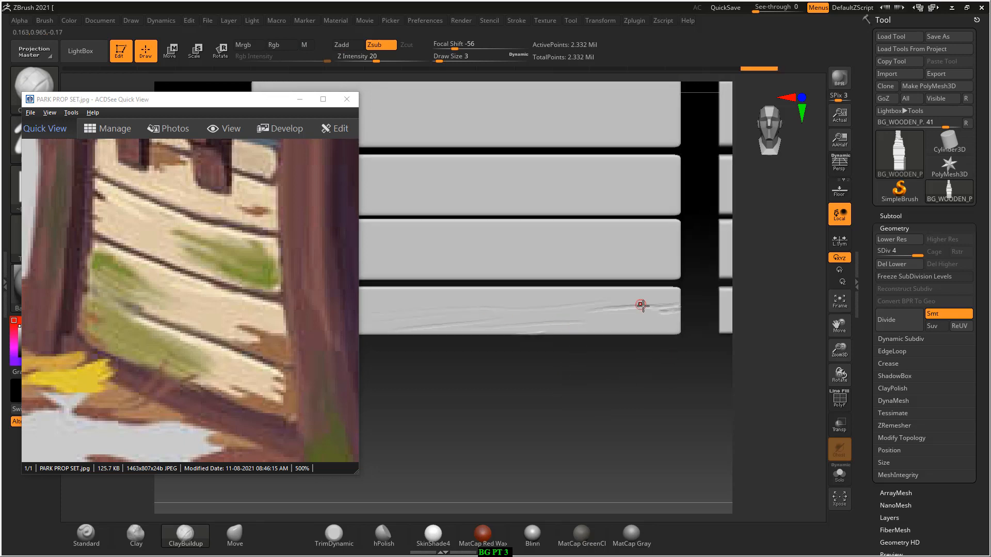
drag(671, 316, 478, 320)
drag(671, 294, 536, 309)
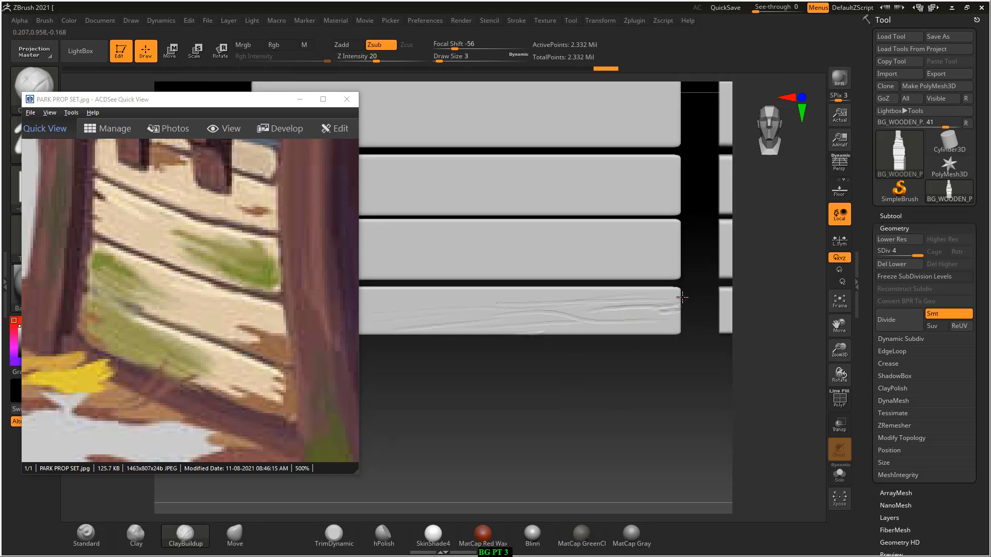
drag(696, 324, 529, 330)
Extend the flowing grain lines across the bottom plank's left half to its left end and lower edge.
alt+drag(497, 362, 677, 358)
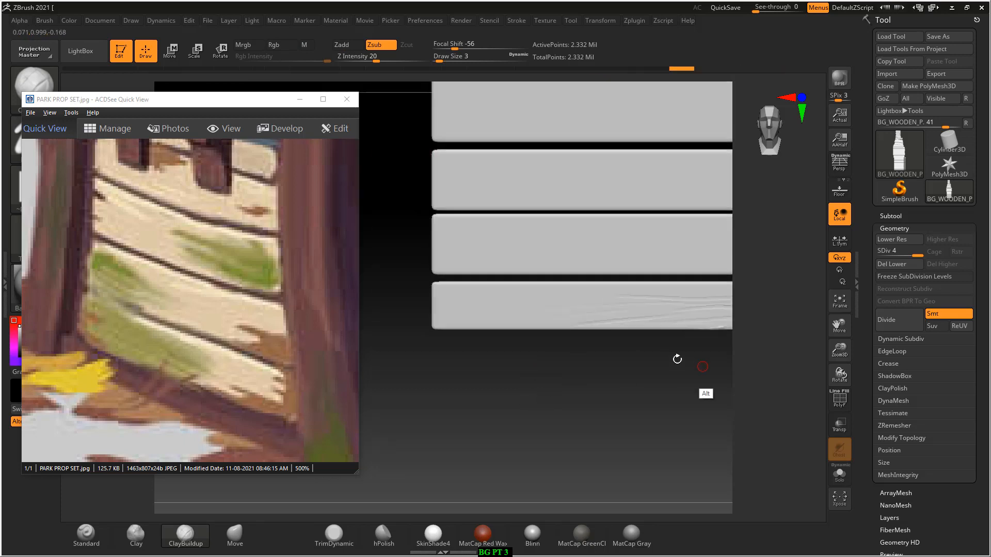
mouse_move(564, 301)
mouse_down()
mouse_move(424, 308)
mouse_move(557, 288)
mouse_move(536, 345)
mouse_move(508, 370)
mouse_move(518, 398)
mouse_move(444, 314)
mouse_move(596, 314)
mouse_up()
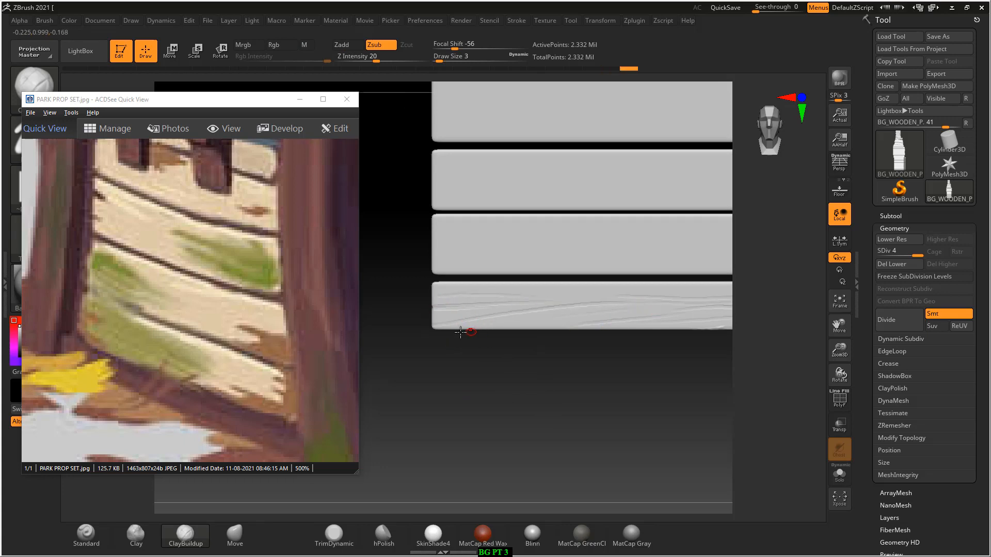
drag(464, 333, 577, 331)
drag(448, 294, 476, 299)
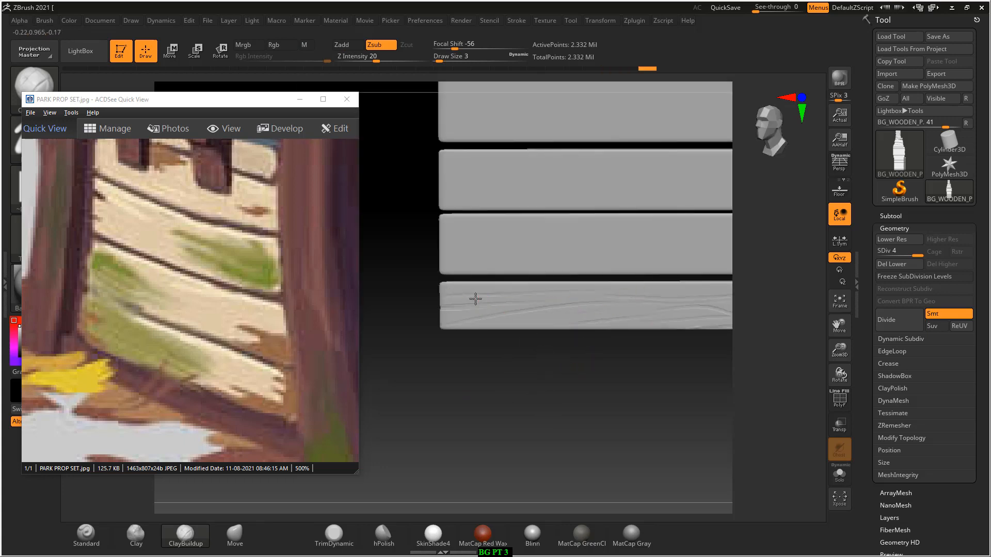
drag(659, 313, 722, 314)
Fill the gaps between the bottom plank's grain lines with further fine grooves from its middle to its right end.
alt+drag(666, 408, 449, 418)
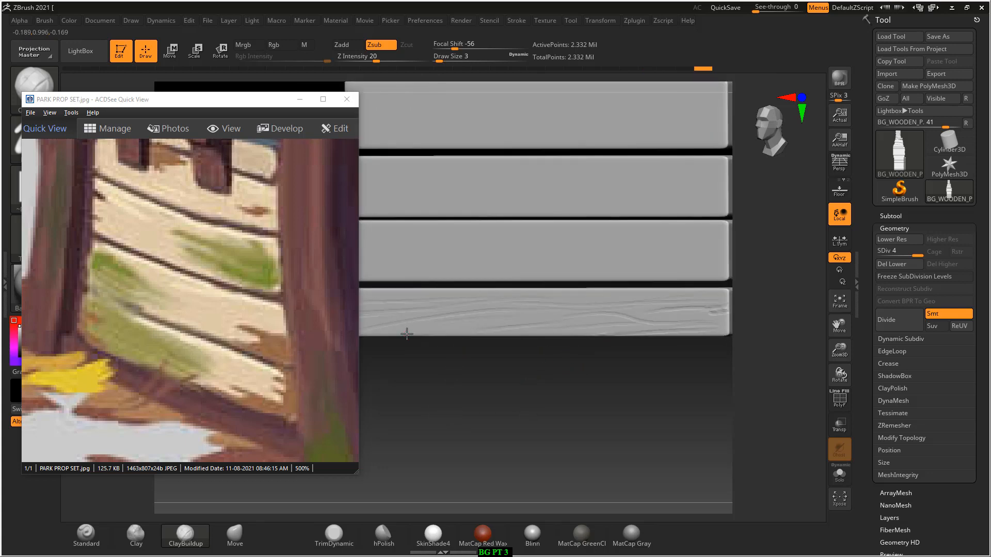
mouse_move(405, 334)
mouse_down()
mouse_move(603, 304)
mouse_move(643, 341)
mouse_move(601, 400)
mouse_move(653, 404)
mouse_move(587, 353)
mouse_up()
drag(599, 295, 403, 293)
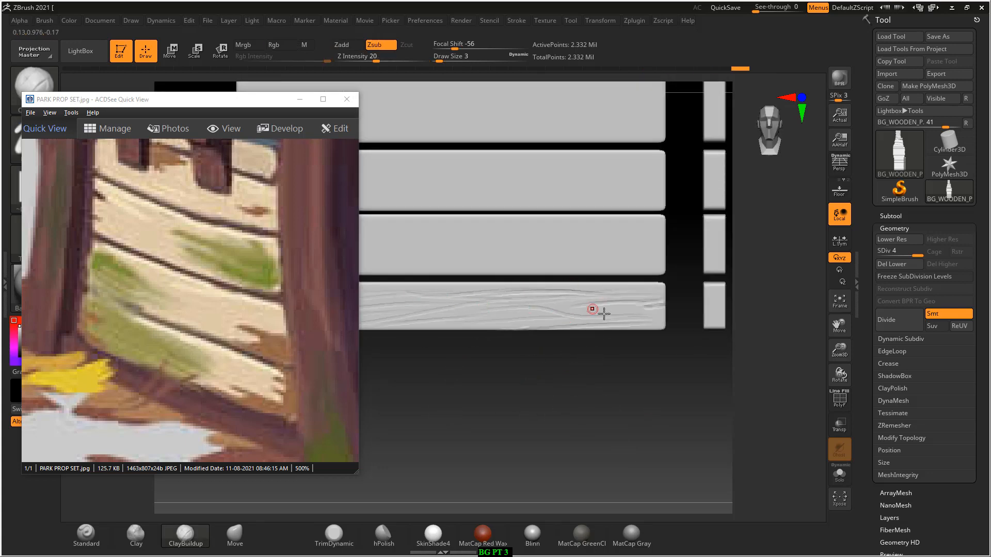
drag(654, 321, 600, 314)
mouse_move(600, 314)
mouse_down()
mouse_move(666, 312)
mouse_move(654, 305)
mouse_up()
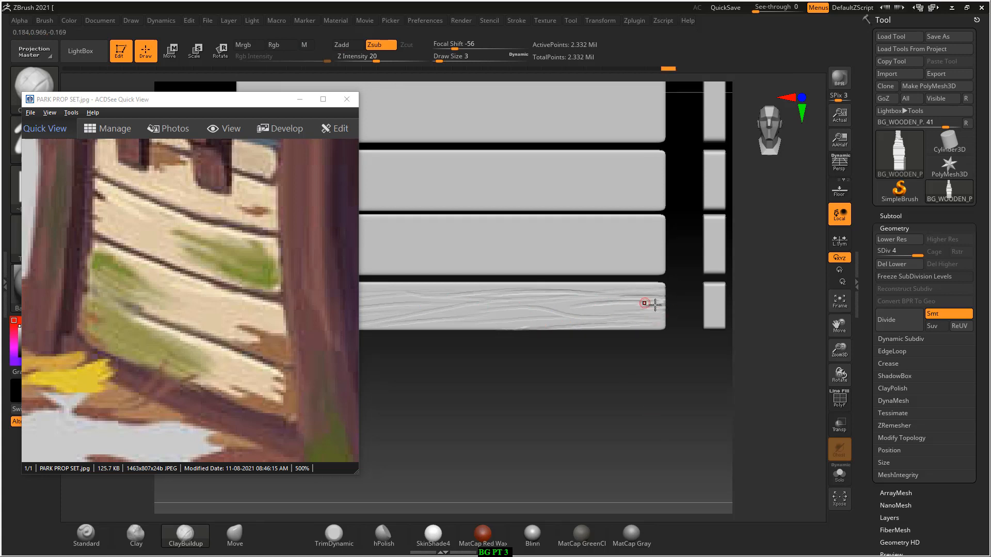
Carve a cluster of deeper horizontal cracks into the bottom plank's right end.
mouse_move(637, 358)
mouse_down()
mouse_move(653, 381)
mouse_move(637, 327)
mouse_move(594, 311)
mouse_up()
drag(596, 353, 616, 334)
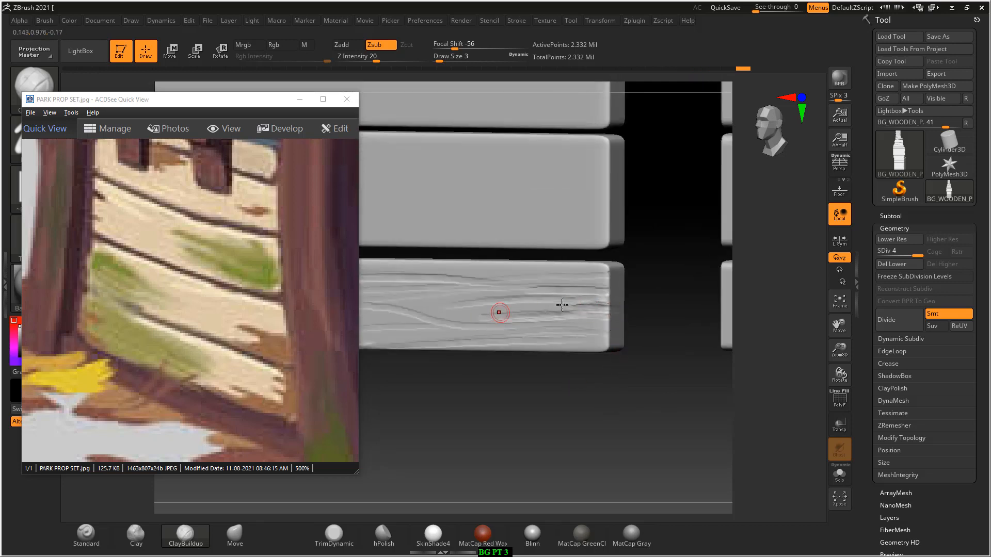
mouse_move(500, 310)
mouse_down()
mouse_move(625, 295)
mouse_move(603, 279)
mouse_move(618, 280)
mouse_up()
drag(522, 287, 616, 280)
drag(519, 268, 608, 268)
mouse_move(466, 261)
mouse_down()
mouse_move(596, 326)
mouse_move(578, 333)
mouse_move(621, 328)
mouse_up()
drag(503, 338, 603, 334)
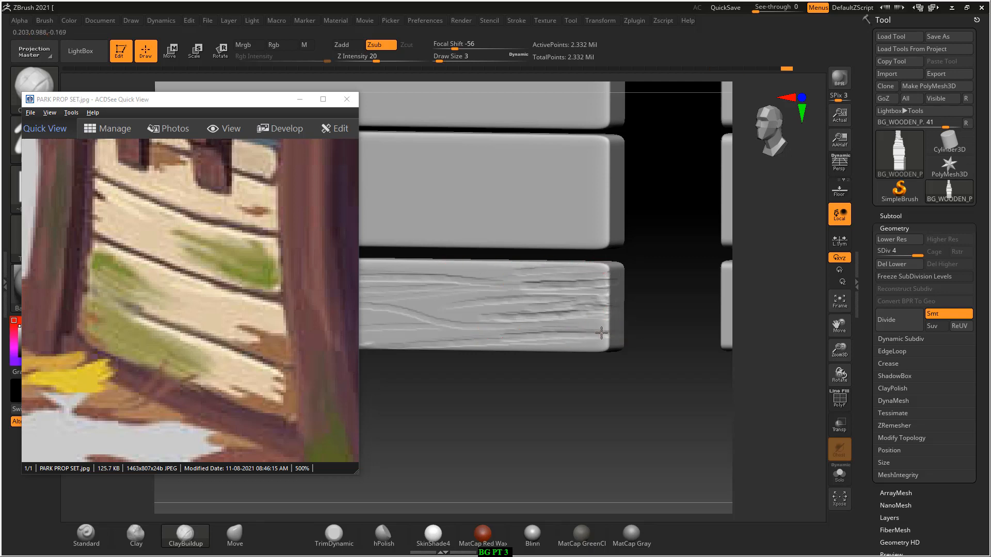
drag(459, 394, 635, 327)
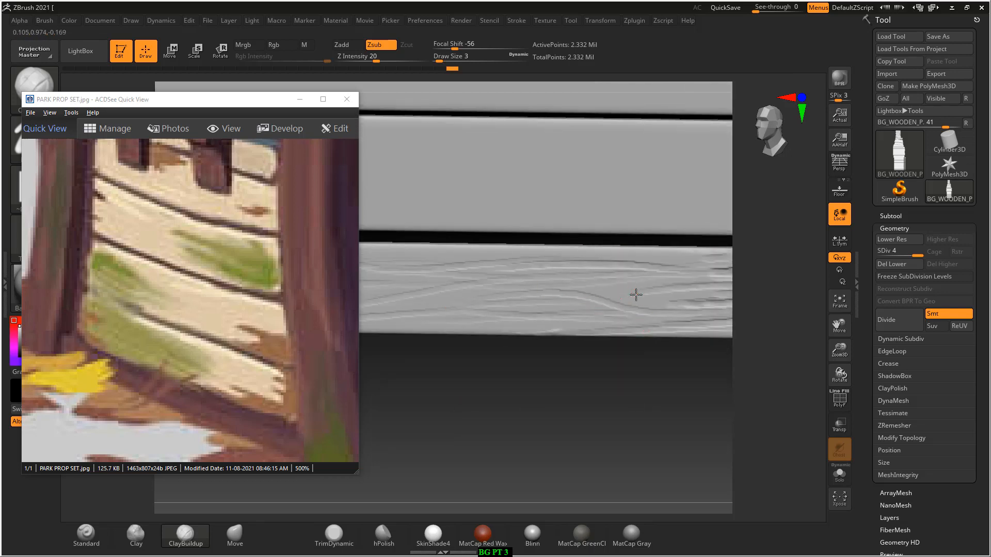
Move the reference image off the canvas and face the left ends of the lower front planks.
alt+drag(497, 392, 546, 429)
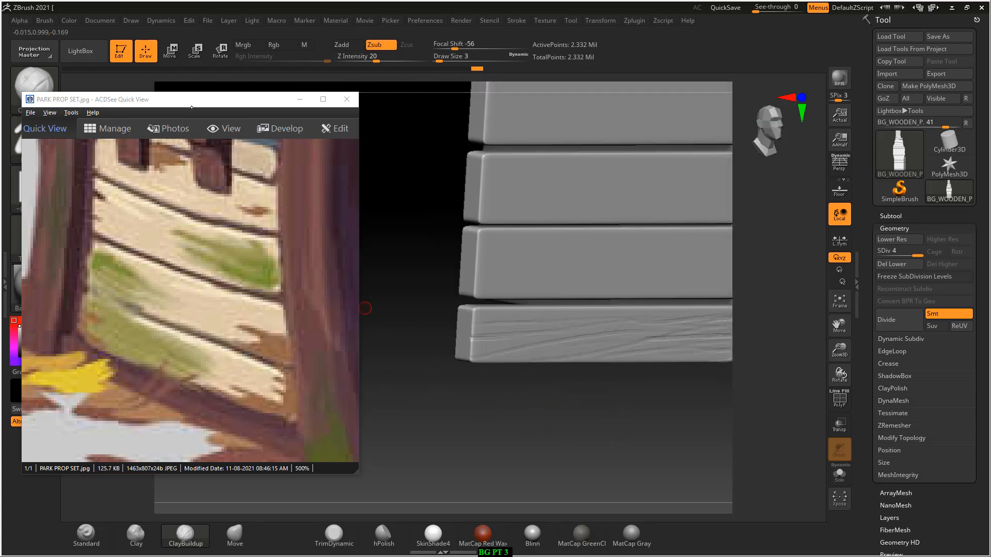
drag(191, 107, 945, 174)
drag(335, 330, 392, 359)
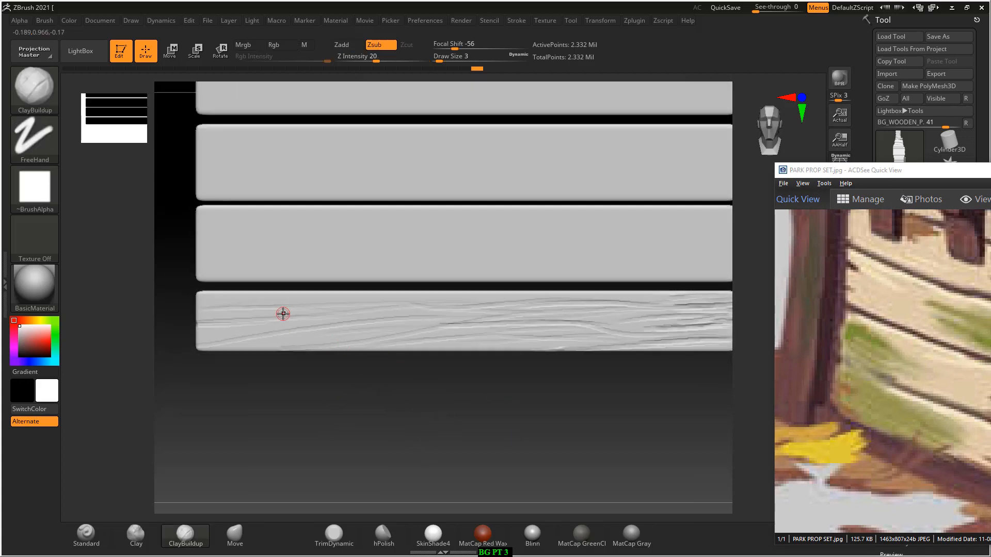
drag(454, 405, 443, 383)
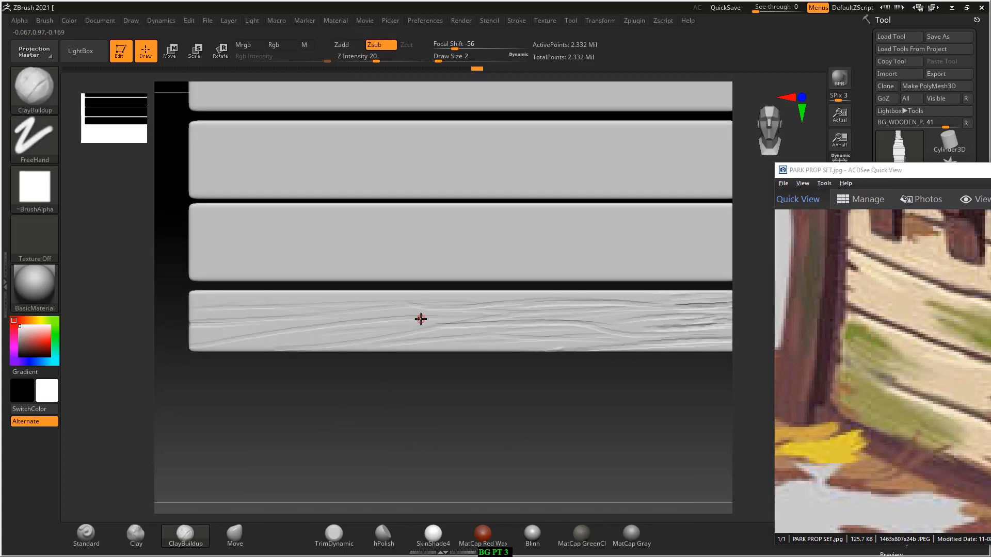
Set the draw size to 8 and carve slanted chips along the long edges of the three lowest planks.
key(])
key(])
key(])
key(])
key(])
drag(364, 295, 403, 281)
drag(337, 281, 421, 291)
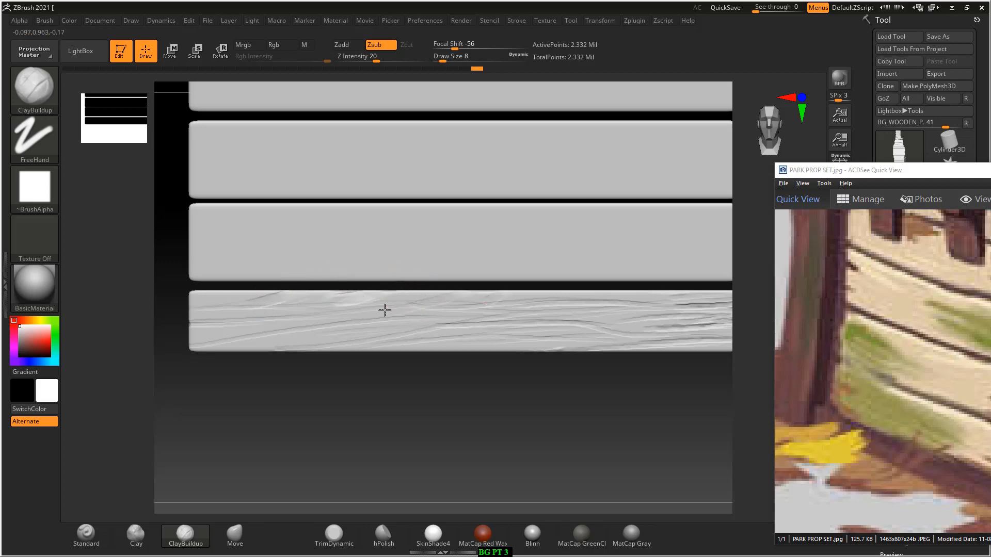
mouse_move(503, 289)
mouse_down()
mouse_move(652, 289)
mouse_move(486, 277)
mouse_up()
drag(487, 199, 340, 196)
drag(227, 141, 300, 123)
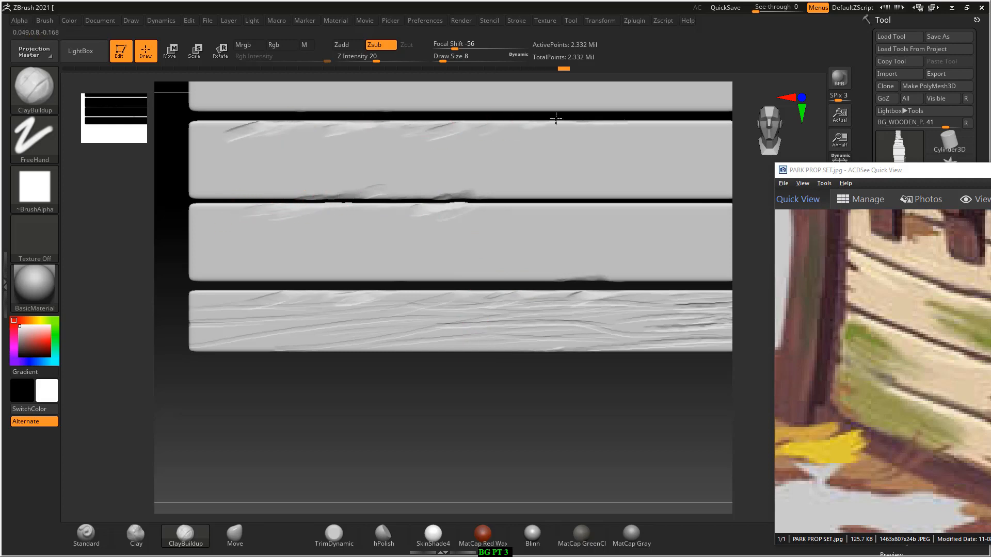
Carve long grain lines along the third plank from the bottom, reducing the draw size to 5 for its right end.
mouse_move(480, 150)
mouse_down()
mouse_move(316, 162)
mouse_move(190, 155)
mouse_move(480, 168)
mouse_up()
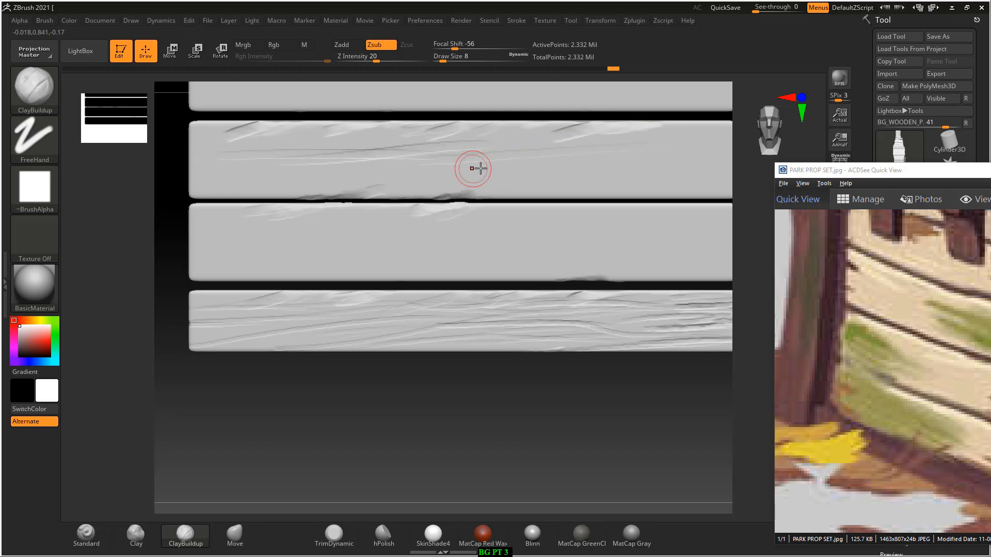
drag(548, 447, 506, 444)
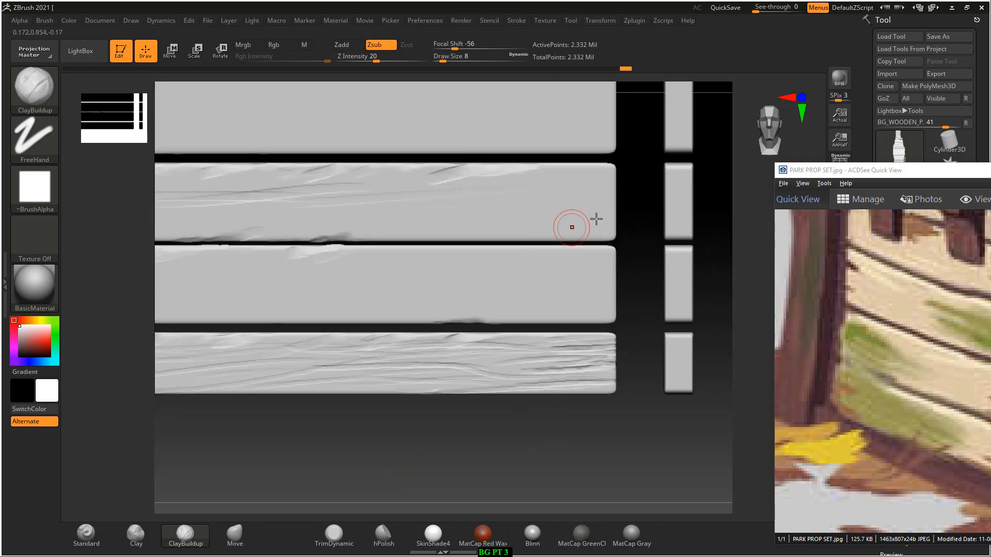
key([)
drag(533, 192, 560, 203)
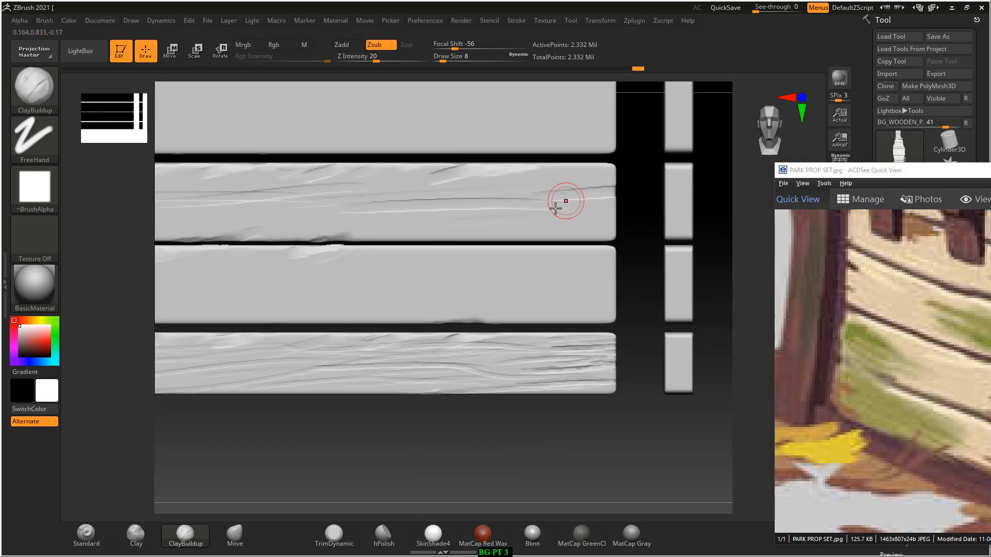
key([)
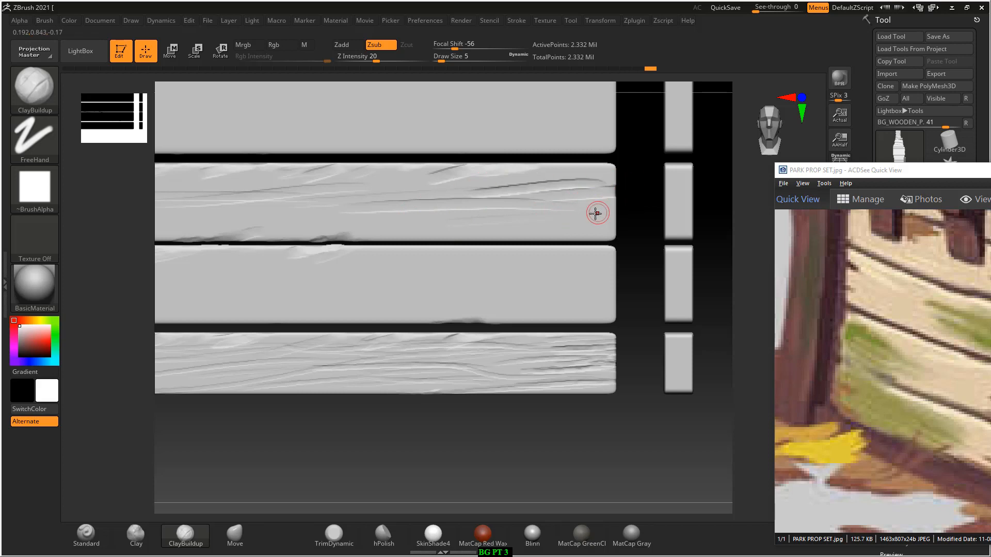
mouse_move(598, 220)
mouse_down()
mouse_move(472, 222)
mouse_move(475, 232)
mouse_move(508, 233)
mouse_move(578, 204)
mouse_move(181, 208)
mouse_move(604, 214)
mouse_up()
Carve long grain lines across the second-lowest plank with the draw size at 4.
mouse_move(516, 238)
mouse_down()
mouse_move(372, 249)
mouse_move(440, 269)
mouse_up()
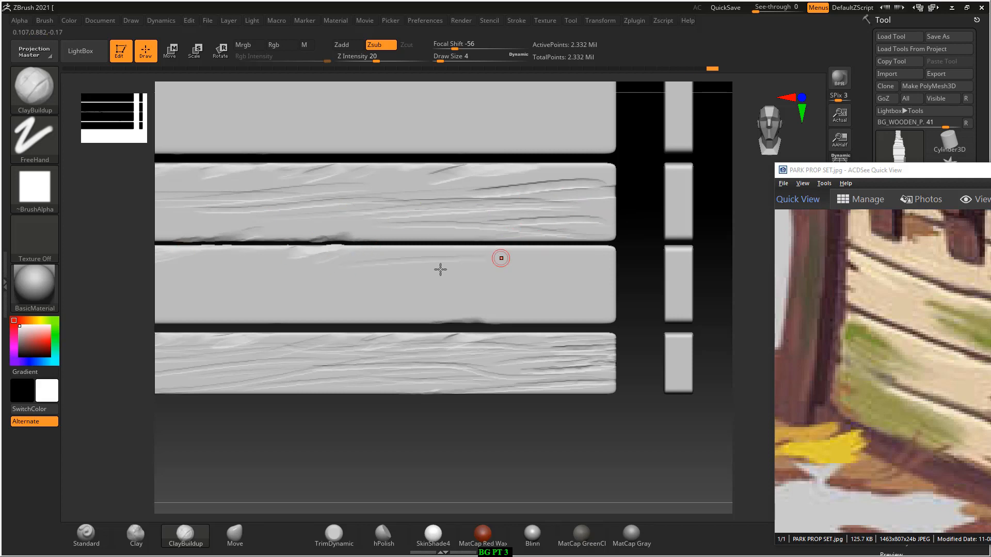
drag(387, 255, 401, 248)
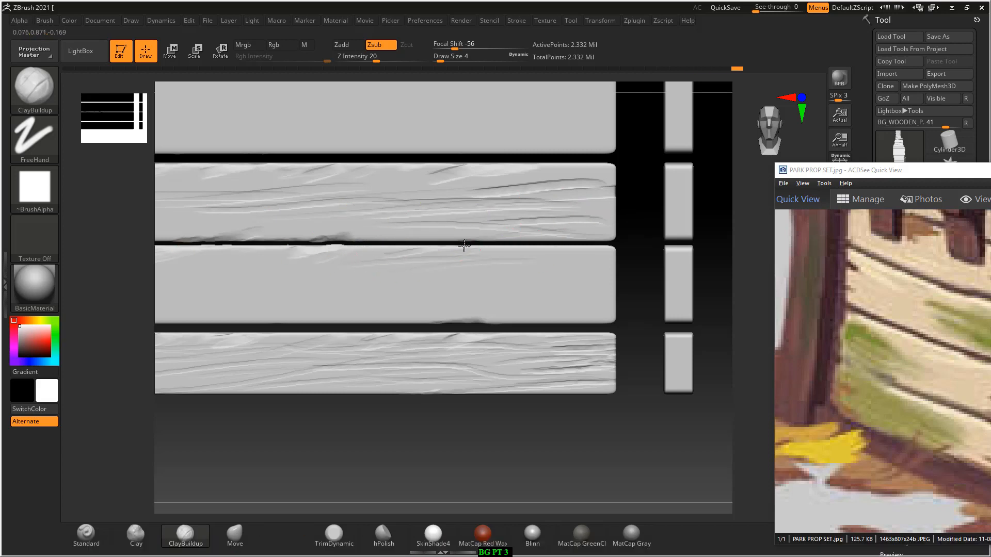
mouse_move(170, 283)
mouse_down()
mouse_move(511, 283)
mouse_move(513, 296)
mouse_move(430, 299)
mouse_move(613, 283)
mouse_up()
drag(516, 274, 613, 268)
drag(593, 304, 169, 301)
alt+drag(289, 406, 406, 418)
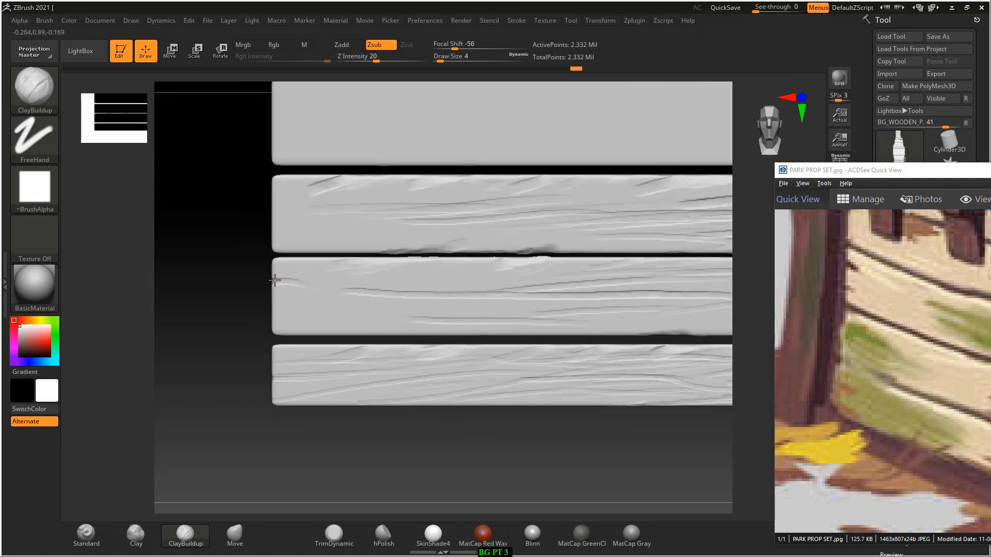
Add curved grain lines at the second-lowest plank's left end and continue them through its middle at draw size 4.
drag(278, 284, 416, 269)
mouse_move(191, 283)
mouse_down()
mouse_move(255, 283)
mouse_move(191, 285)
mouse_up()
drag(261, 307, 191, 304)
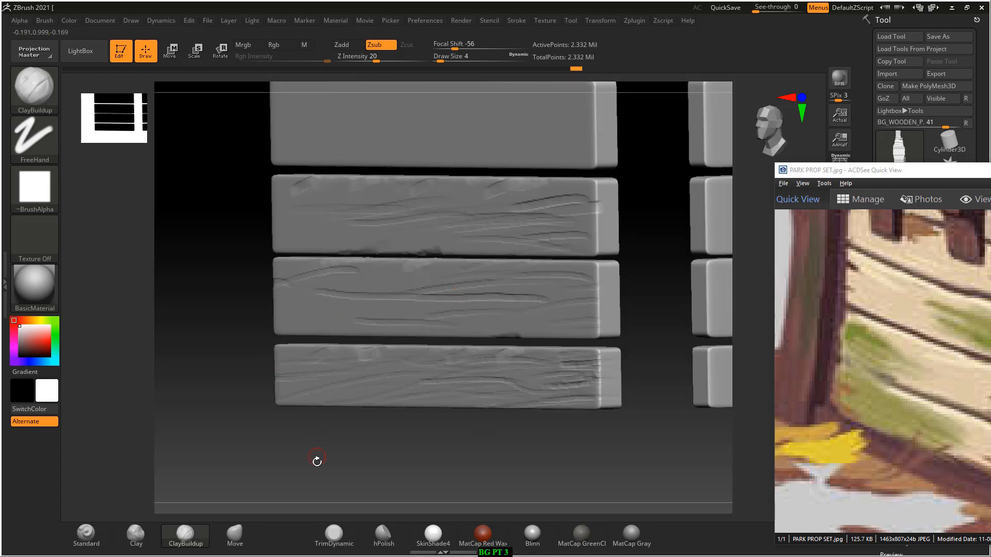
mouse_move(317, 461)
mouse_down()
mouse_move(409, 464)
mouse_move(277, 316)
mouse_move(382, 297)
mouse_up()
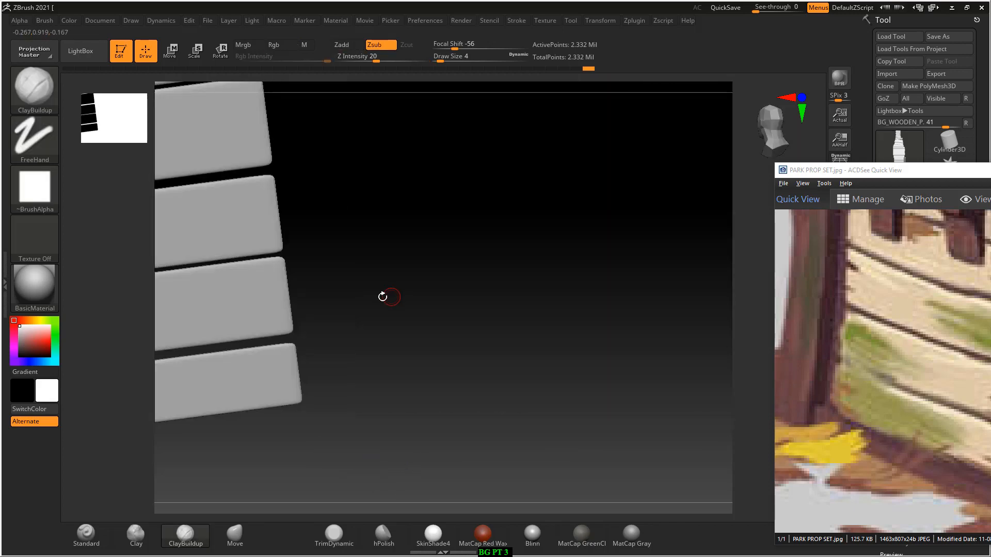
mouse_move(341, 349)
mouse_down()
mouse_move(475, 356)
mouse_move(431, 428)
mouse_up()
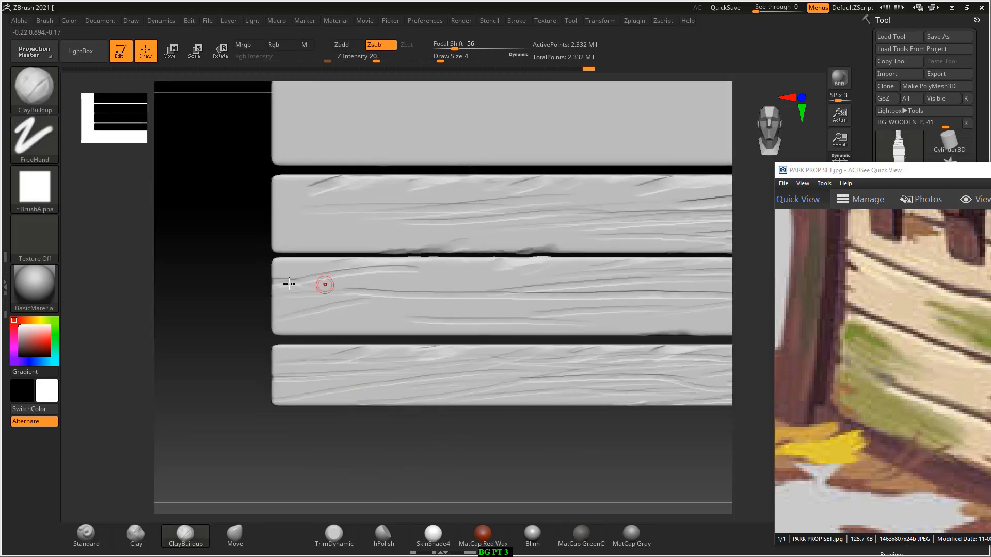
drag(274, 283, 412, 264)
drag(274, 306, 372, 296)
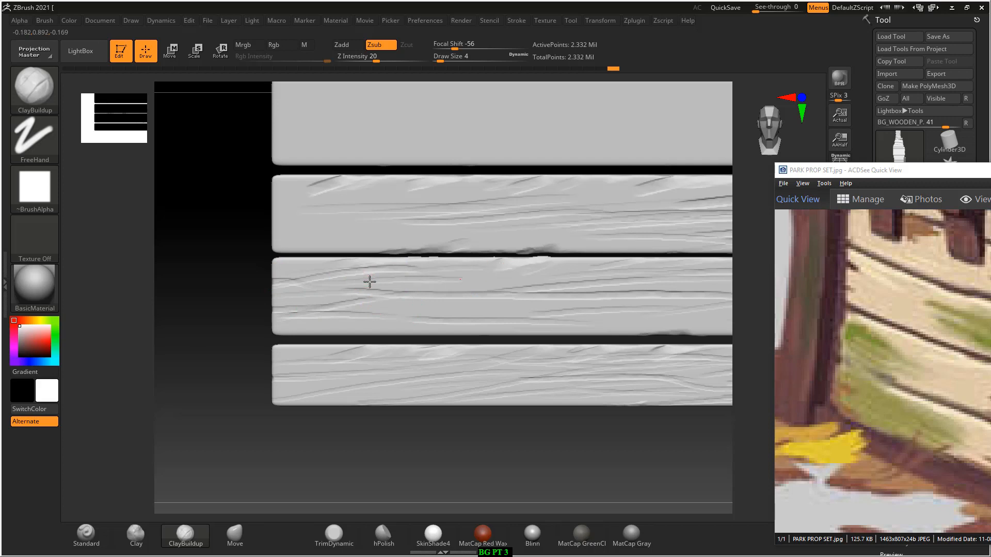
drag(366, 314, 267, 327)
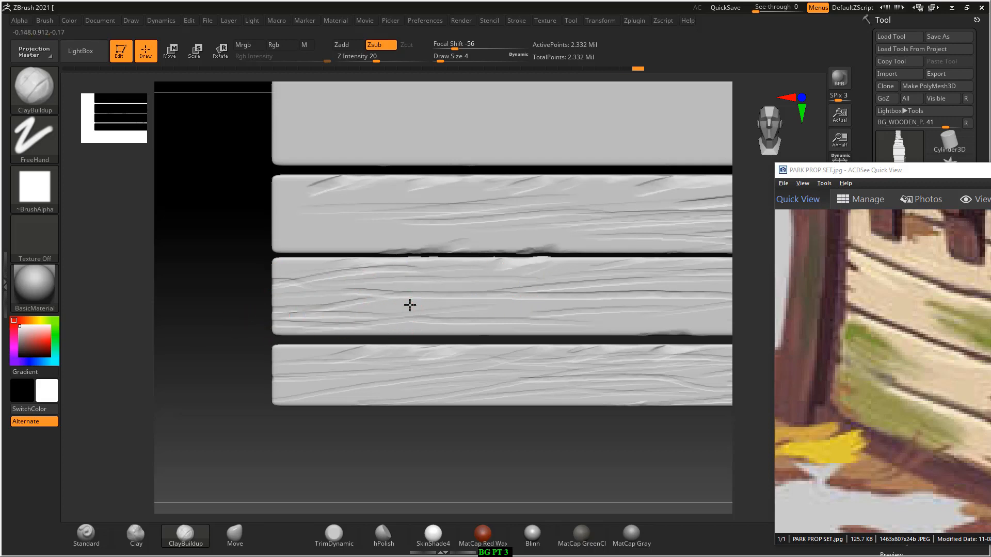
drag(673, 328, 693, 330)
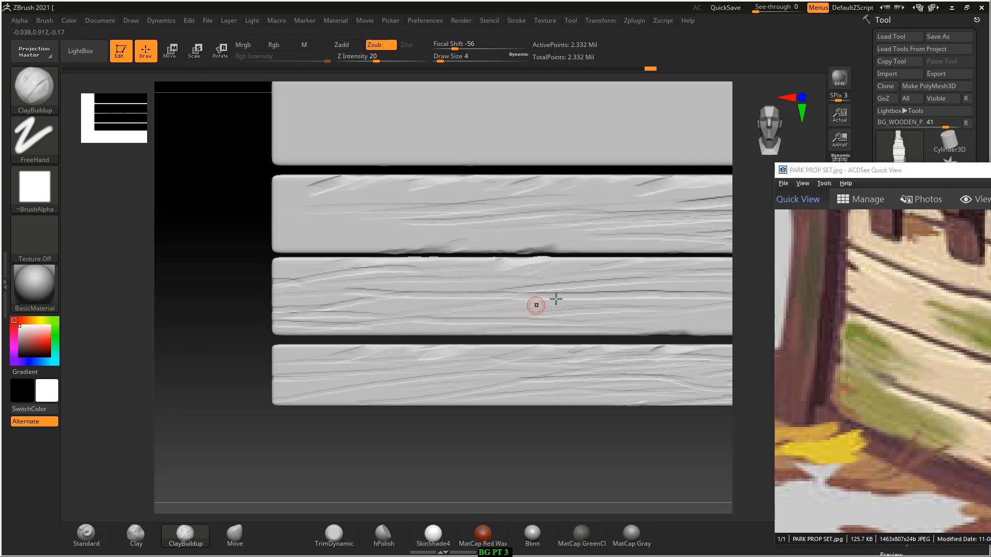
Carve grain lines at the second-lowest plank's right end and along the third plank from the bottom at draw size 4.
alt+drag(497, 439, 520, 326)
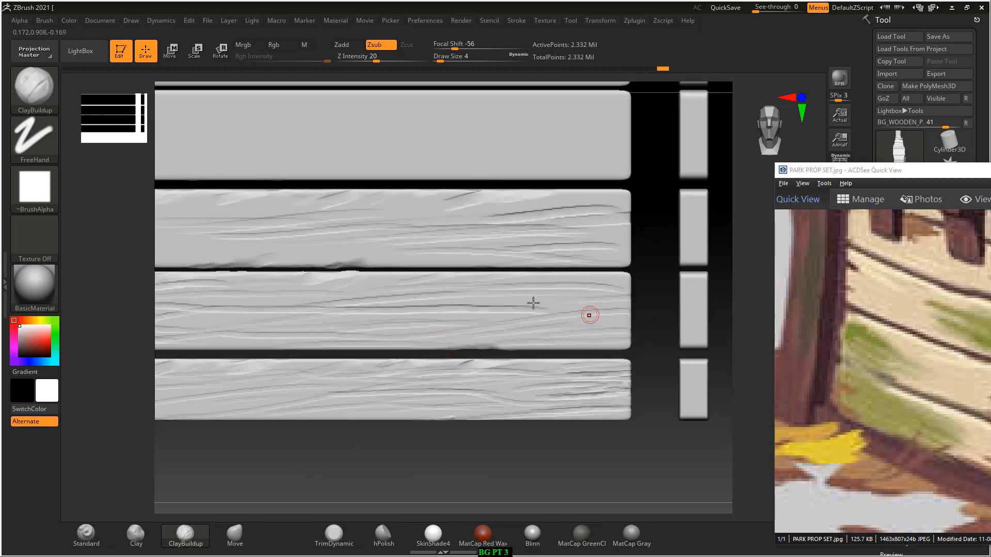
drag(536, 278, 635, 286)
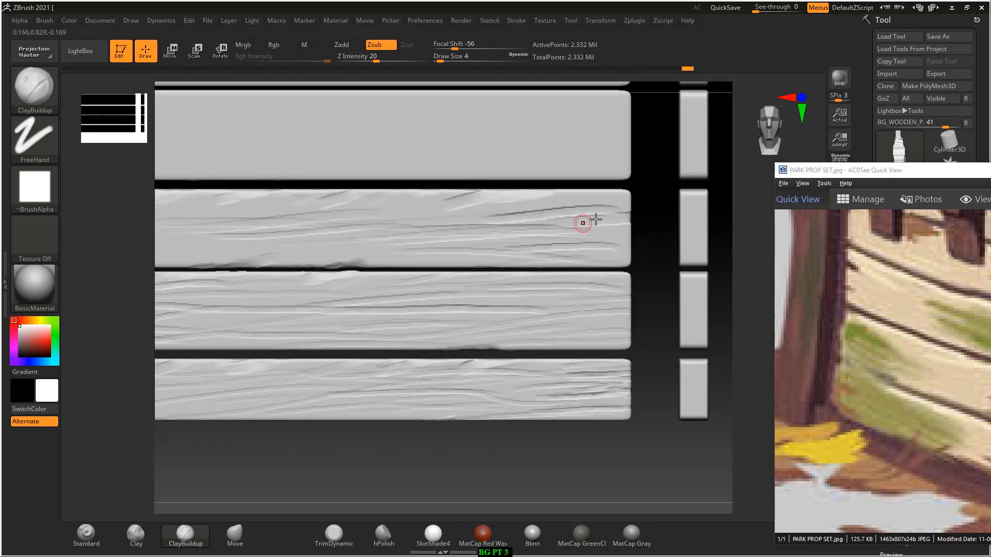
drag(610, 203, 519, 209)
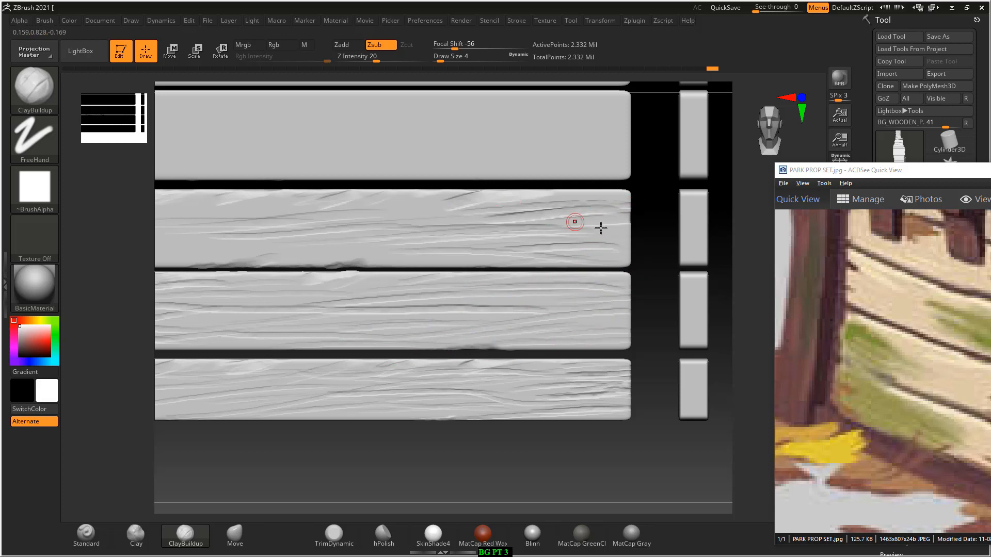
drag(576, 222, 434, 235)
drag(547, 230, 459, 233)
drag(509, 206, 245, 216)
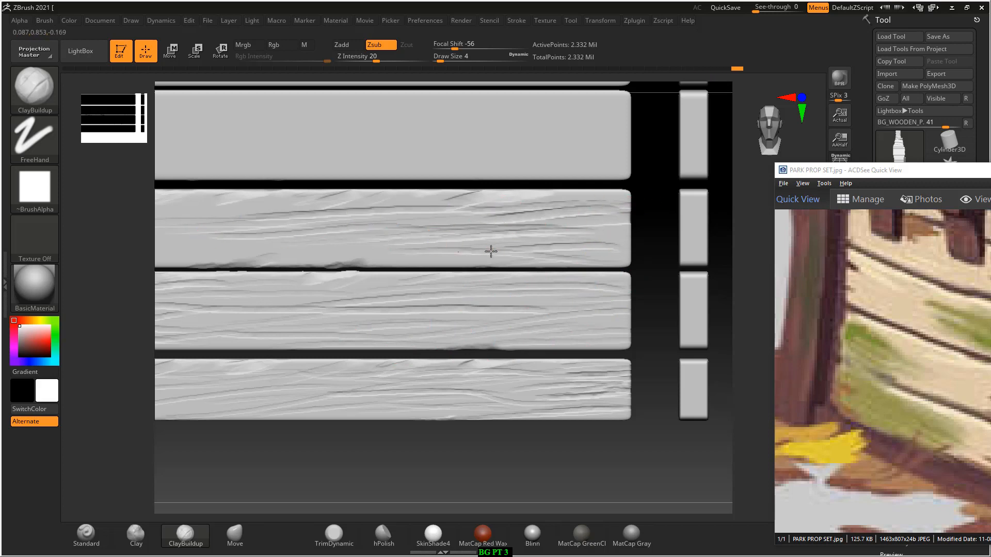
drag(491, 250, 216, 260)
drag(595, 239, 541, 243)
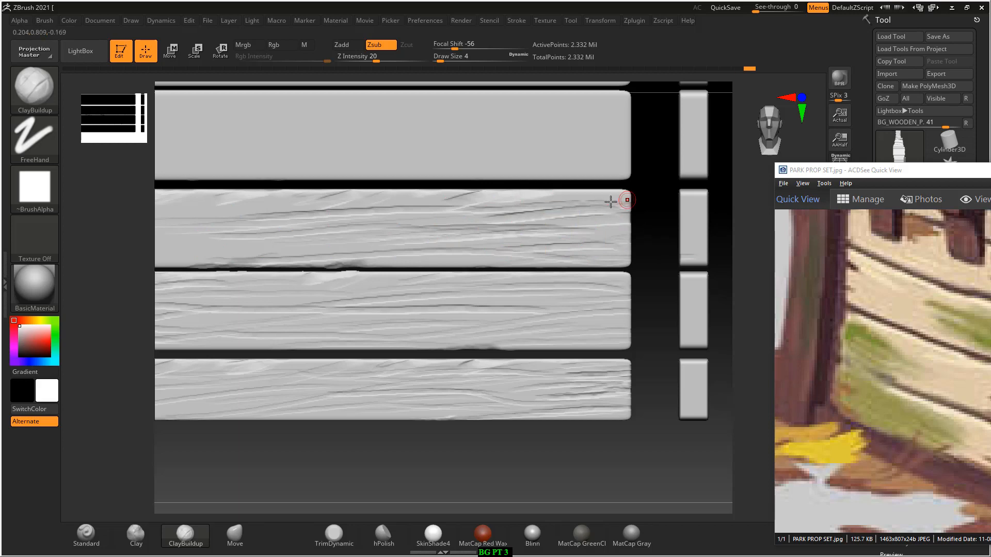
drag(336, 237, 191, 246)
Carve grain lines into the left end of the third plank from the bottom.
alt+drag(311, 474, 479, 448)
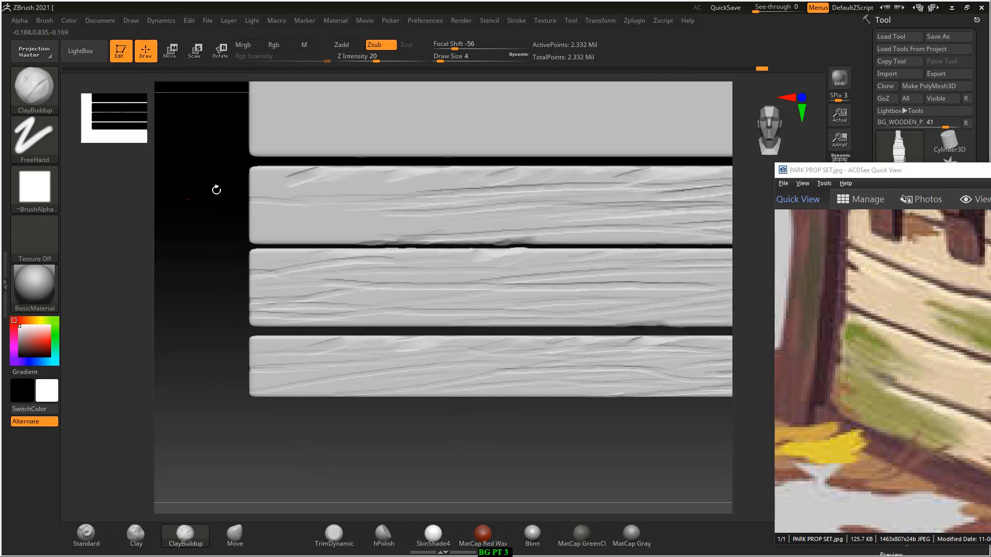
mouse_move(209, 184)
mouse_down()
mouse_move(615, 418)
mouse_move(531, 442)
mouse_move(527, 456)
mouse_up()
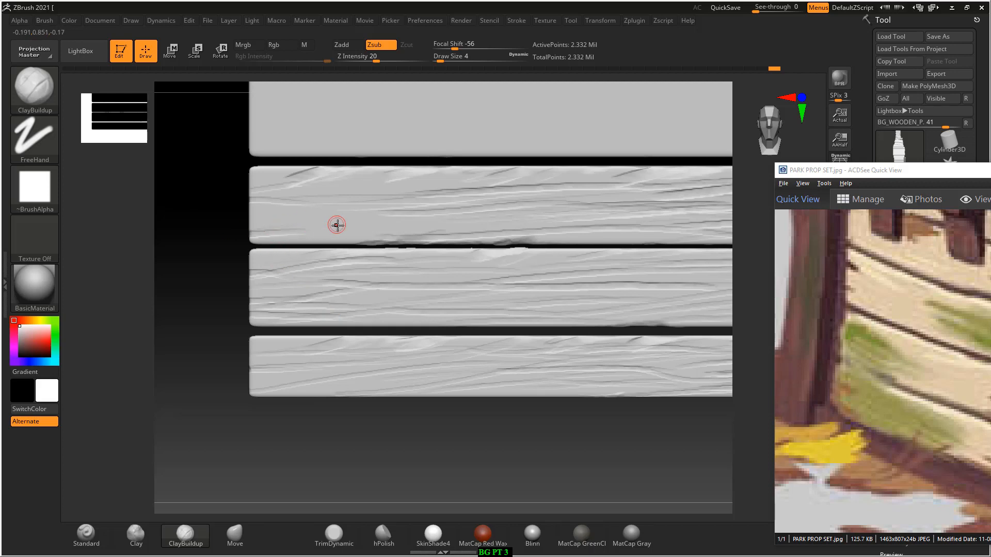
mouse_move(249, 231)
mouse_down()
mouse_move(466, 227)
mouse_move(519, 206)
mouse_move(211, 193)
mouse_up()
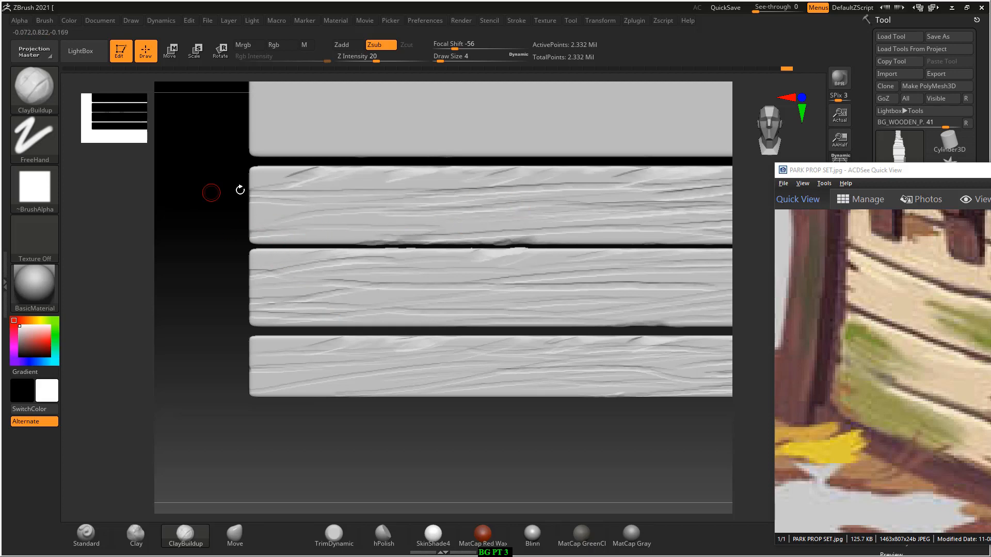
drag(364, 179, 239, 185)
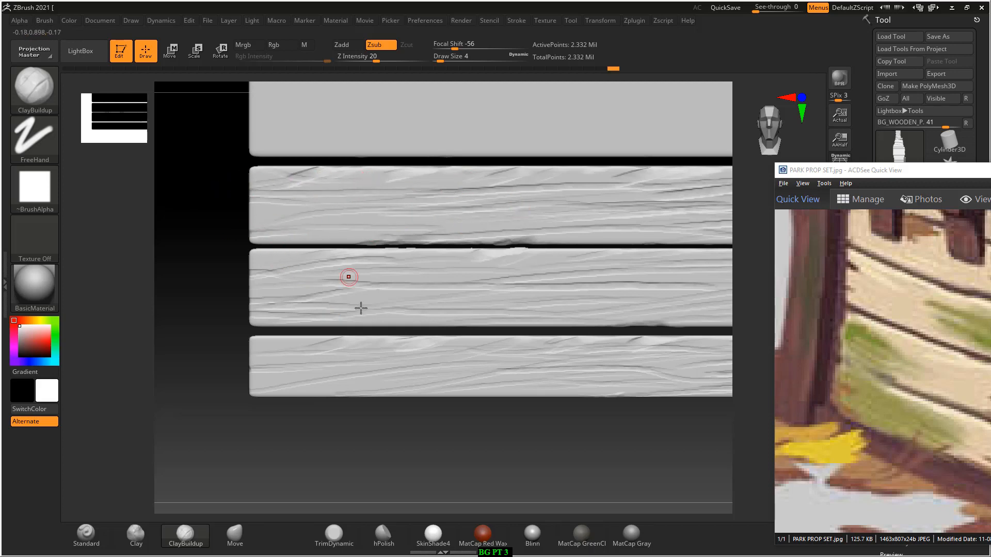
Carve slanted chips along the facing edges of the fourth and fifth planks from the bottom, following the reference artwork.
mouse_move(539, 449)
alt+mouse_down()
mouse_move(551, 440)
mouse_move(537, 452)
alt+mouse_up()
drag(985, 366, 912, 364)
drag(861, 316, 892, 358)
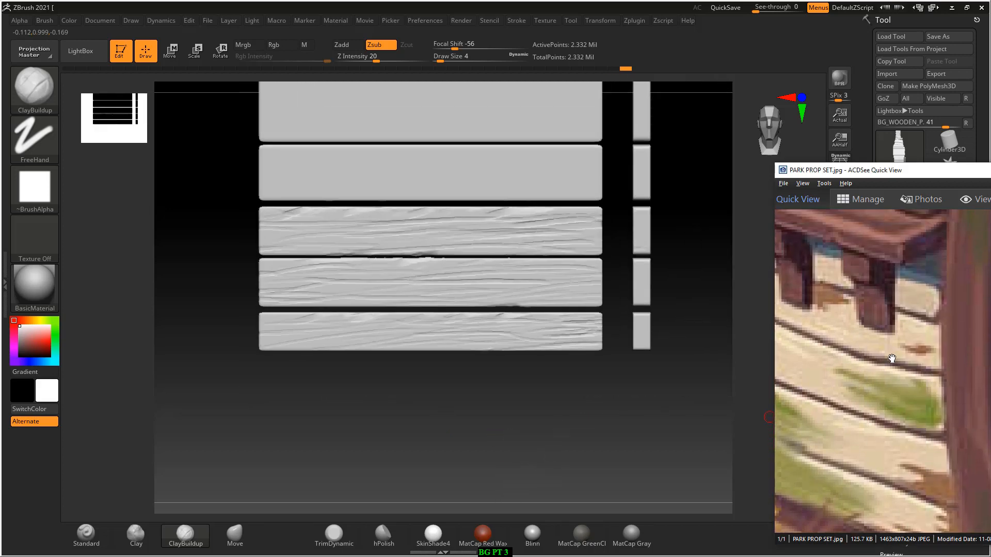
drag(511, 155, 485, 137)
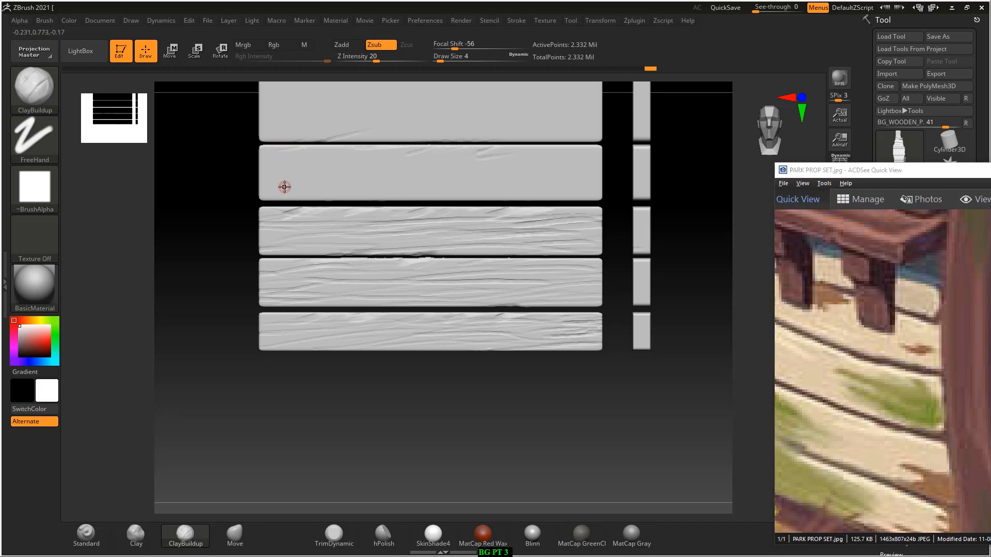
Examine the wood planks, tower and Maps sign in the PARK PROP SET reference artwork.
drag(901, 351, 896, 402)
scroll(896, 402, down, 3)
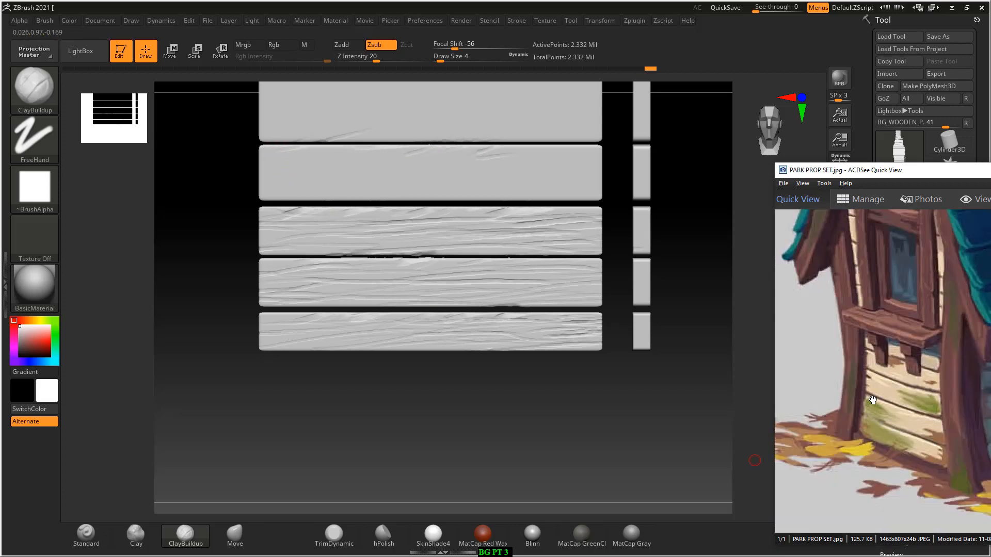
drag(835, 415, 795, 485)
drag(849, 421, 777, 364)
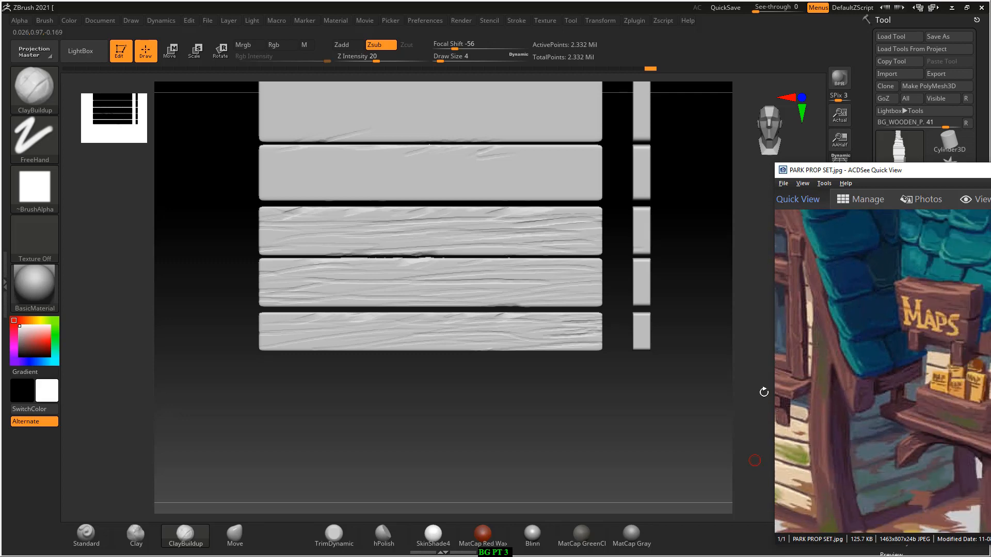
Switch to Chrome, open the YouTube video "wood and metal sculpting in zbrush" and clear the reference window out of its way.
key(alt+Tab)
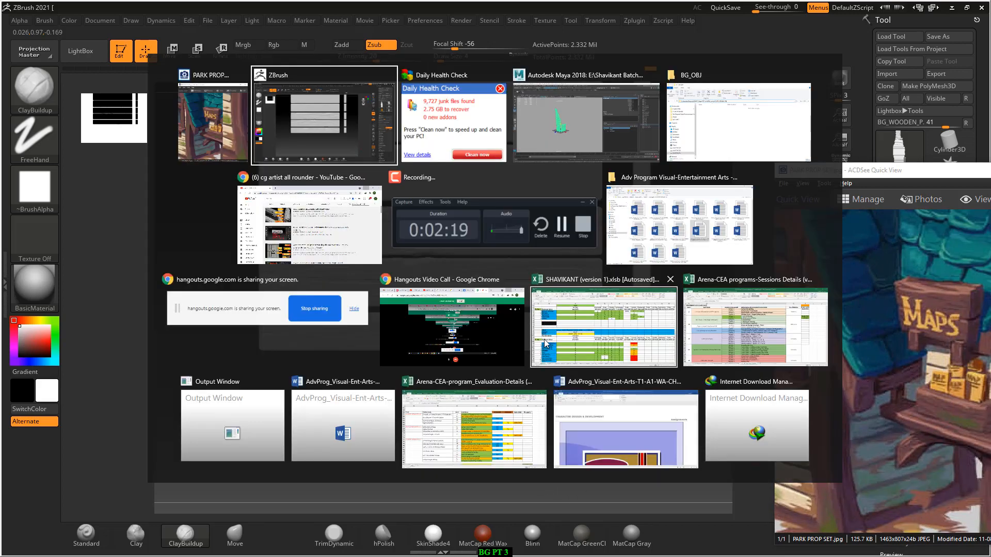
click(309, 225)
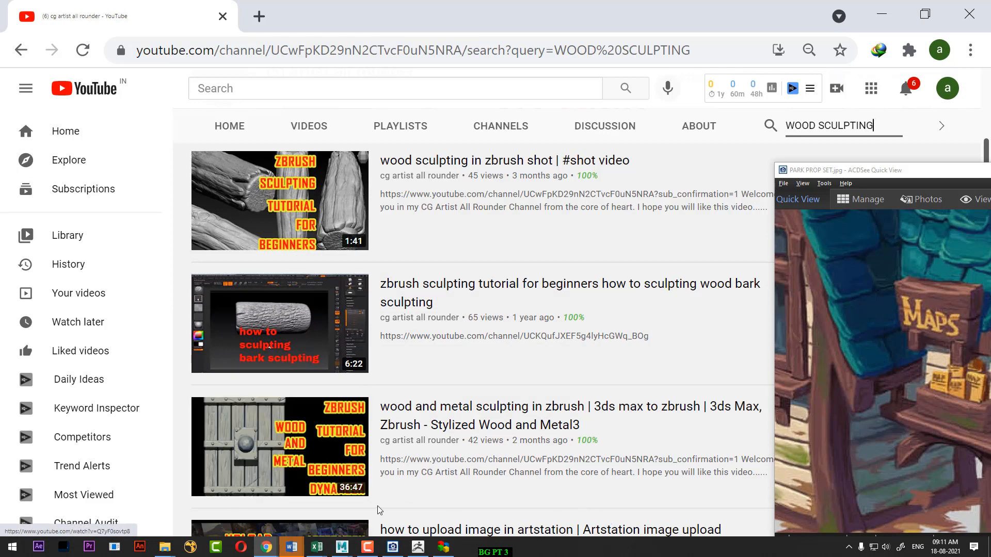
click(482, 422)
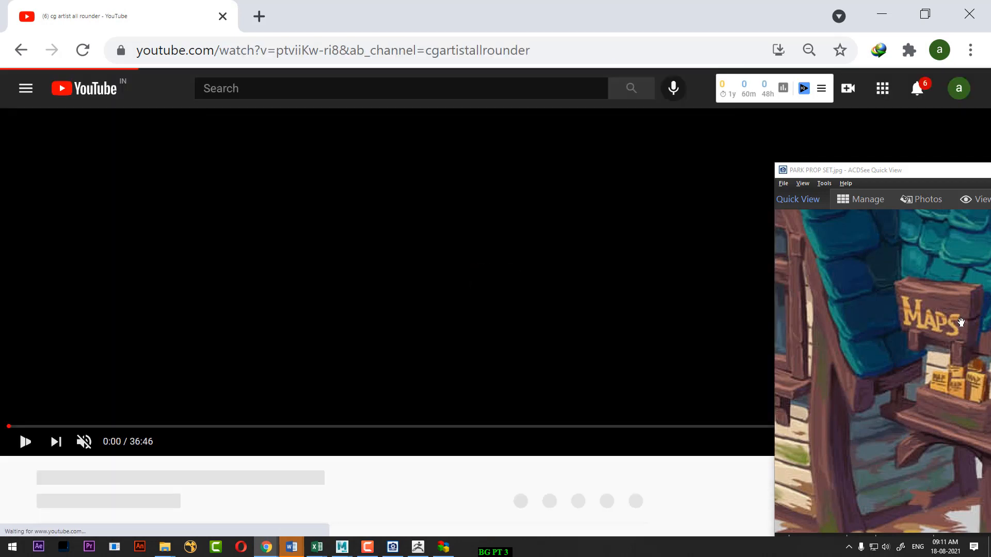
drag(971, 178, 703, 202)
click(746, 193)
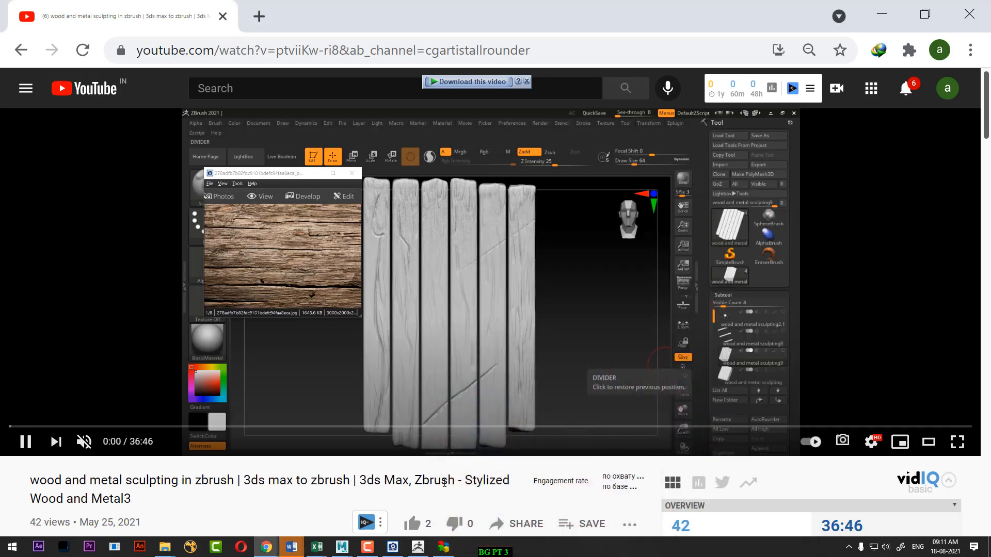
Skim the wood sculpting video at 13:01, 23:28 and about 27:44 to study its wood planks, then return to ZBrush.
click(350, 426)
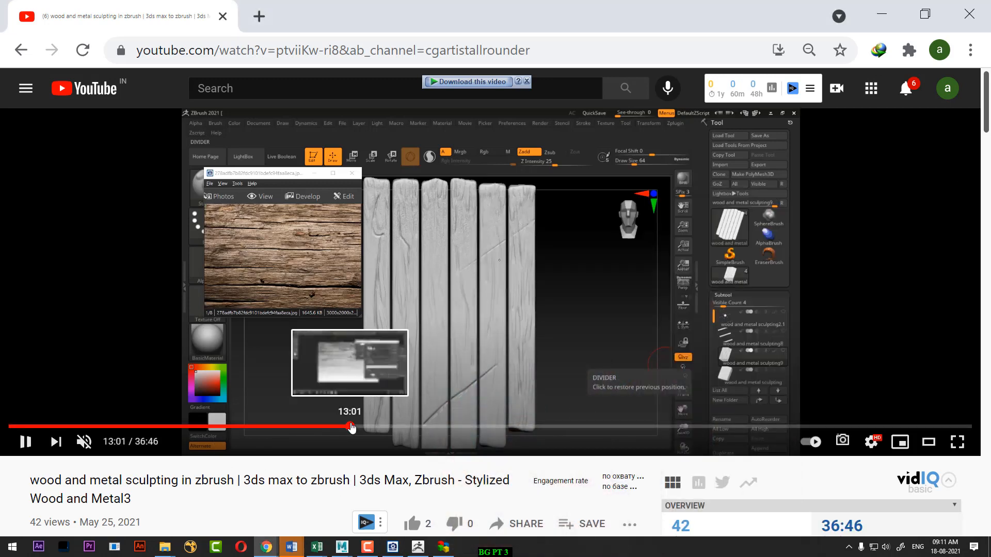
click(624, 427)
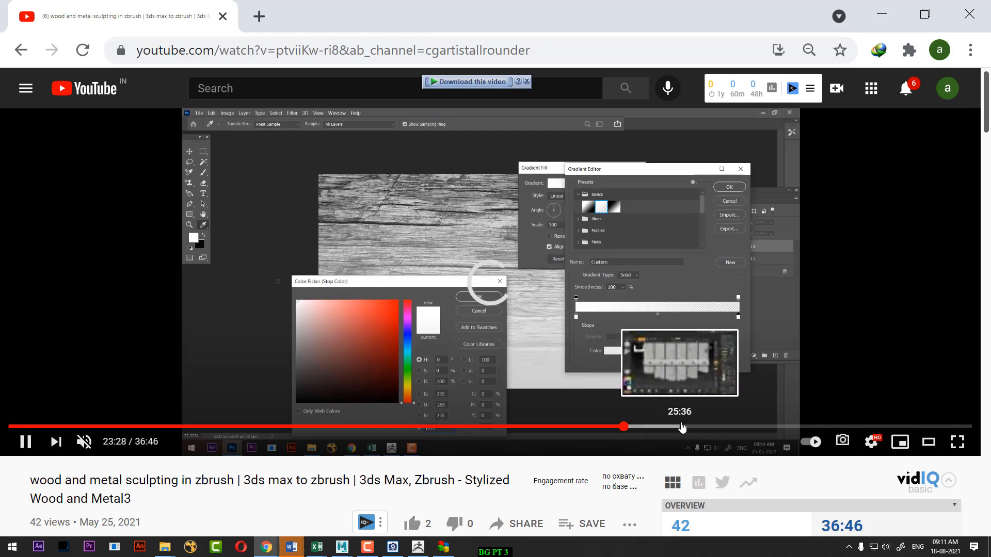
click(735, 427)
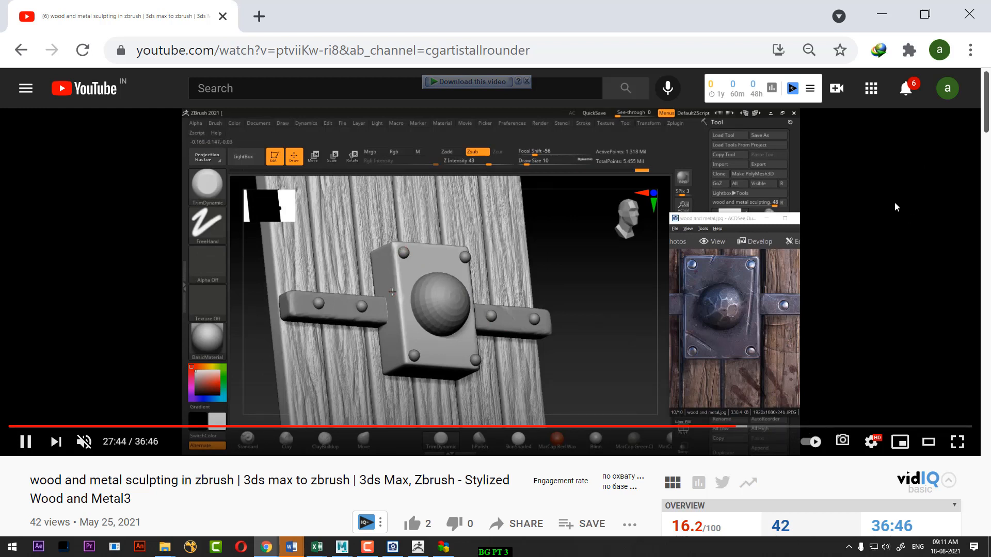
click(881, 14)
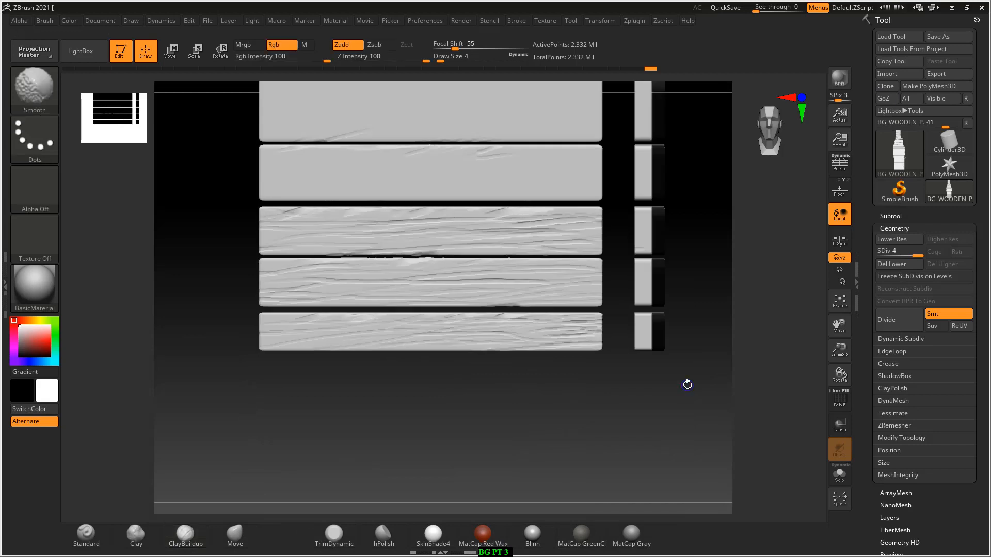
Carve a long grain line across the fourth plank from the bottom at draw size 4.
alt+drag(435, 369, 423, 457)
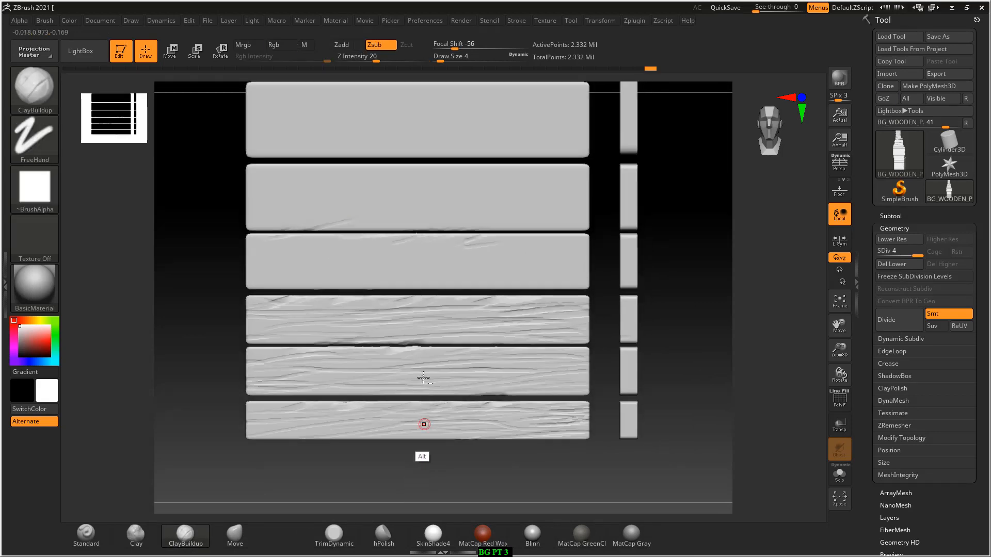
mouse_move(292, 262)
mouse_down()
mouse_move(243, 269)
mouse_move(590, 274)
mouse_up()
right_drag(479, 264, 376, 252)
shift+drag(552, 454, 604, 463)
right_drag(593, 269, 562, 259)
shift+drag(496, 411, 447, 422)
alt+drag(429, 367, 200, 388)
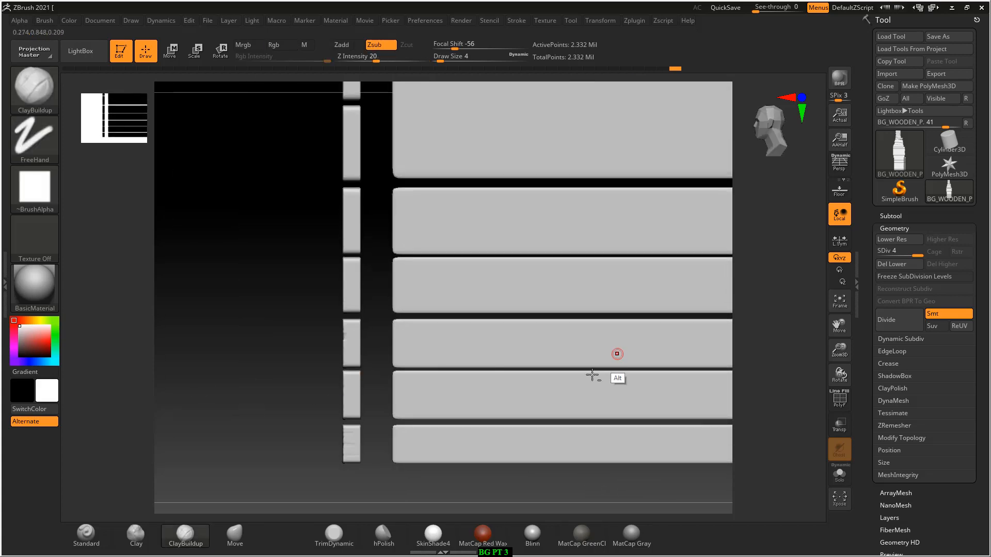
mouse_move(537, 461)
alt+mouse_down()
mouse_move(486, 416)
mouse_move(530, 447)
alt+mouse_up()
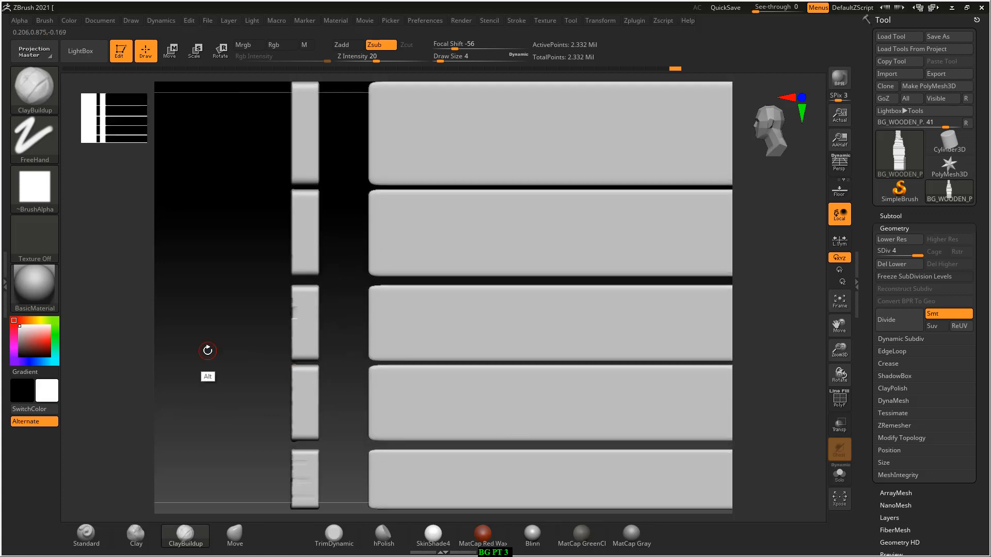
alt+drag(208, 351, 513, 374)
alt+drag(479, 373, 661, 402)
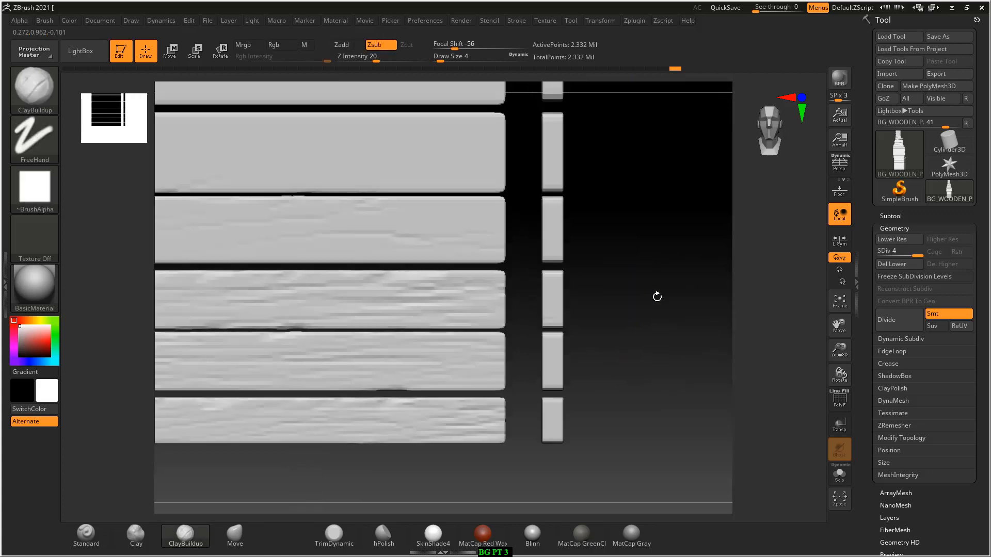
Carve deeper grain lines inward from the fourth-lowest plank's right end and extend them along its length.
drag(504, 215, 367, 226)
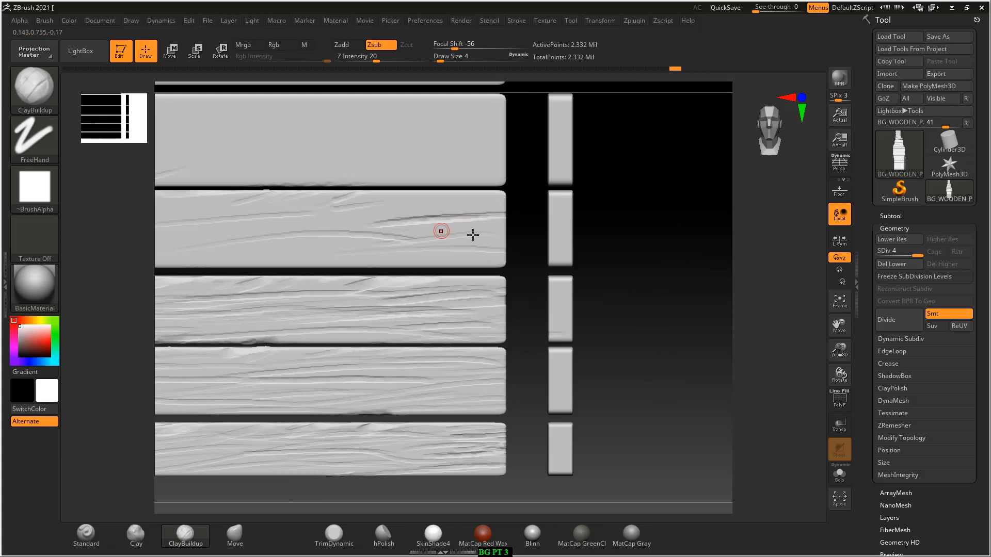
drag(500, 234, 409, 235)
drag(502, 250, 384, 257)
mouse_move(494, 252)
mouse_down()
mouse_move(375, 257)
mouse_move(150, 230)
mouse_up()
mouse_move(424, 217)
mouse_down()
mouse_move(160, 228)
mouse_move(402, 206)
mouse_move(182, 209)
mouse_up()
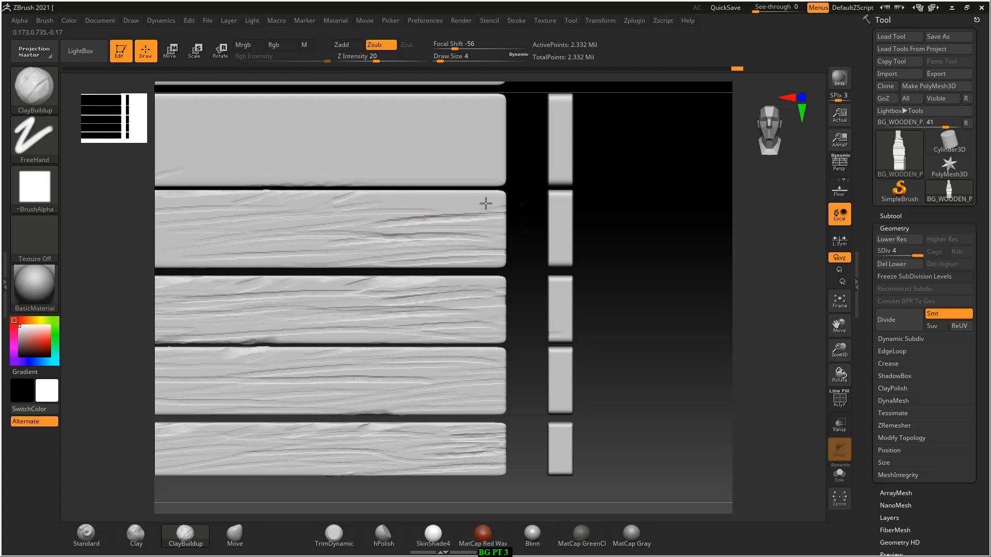
drag(493, 202, 379, 197)
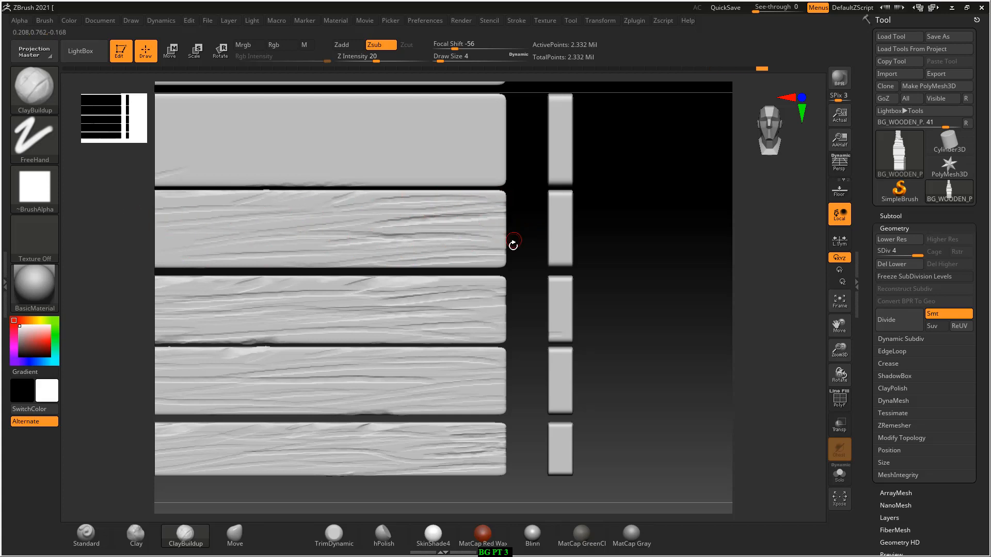
Carve grain lines from the fourth-lowest plank's left end into its middle at draw size 4.
drag(513, 245, 658, 249)
drag(210, 217, 279, 204)
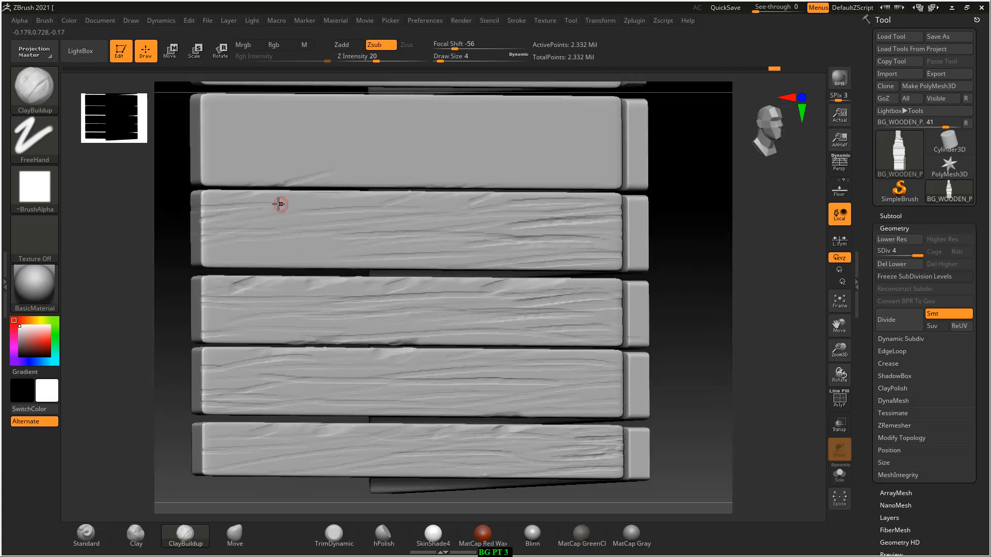
drag(218, 244, 319, 238)
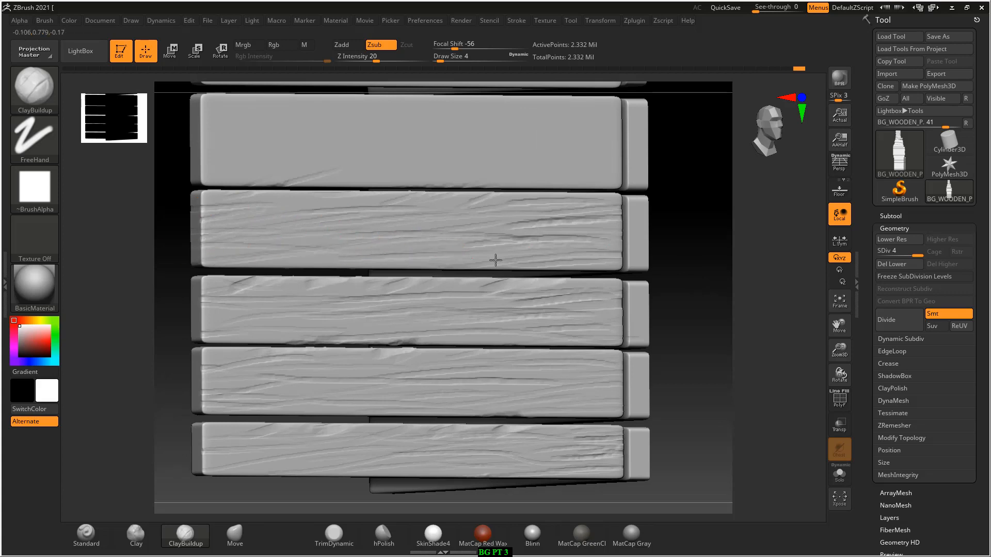
mouse_move(250, 235)
mouse_down()
mouse_move(442, 203)
mouse_move(413, 223)
mouse_up()
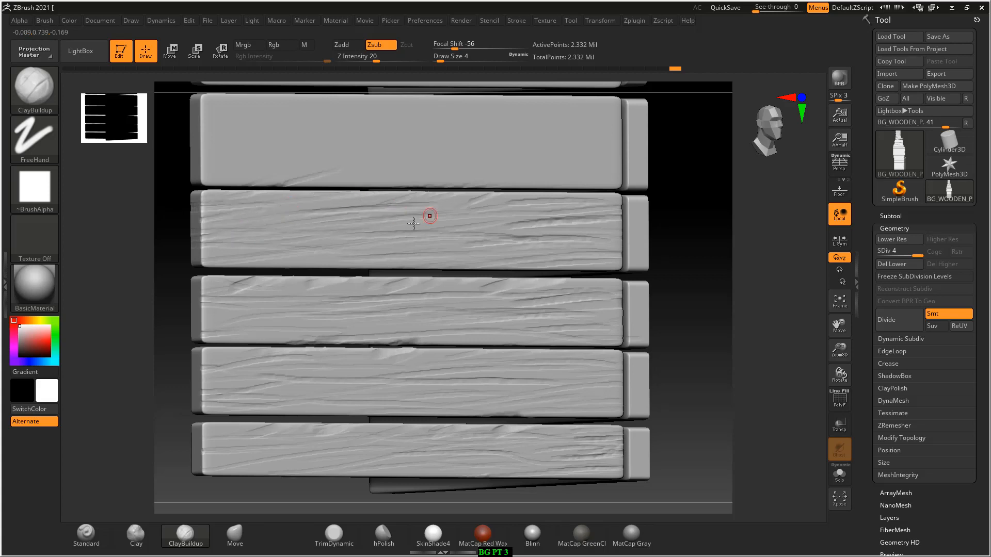
Open Google Chrome and search for "wood hand painted texture".
key(super)
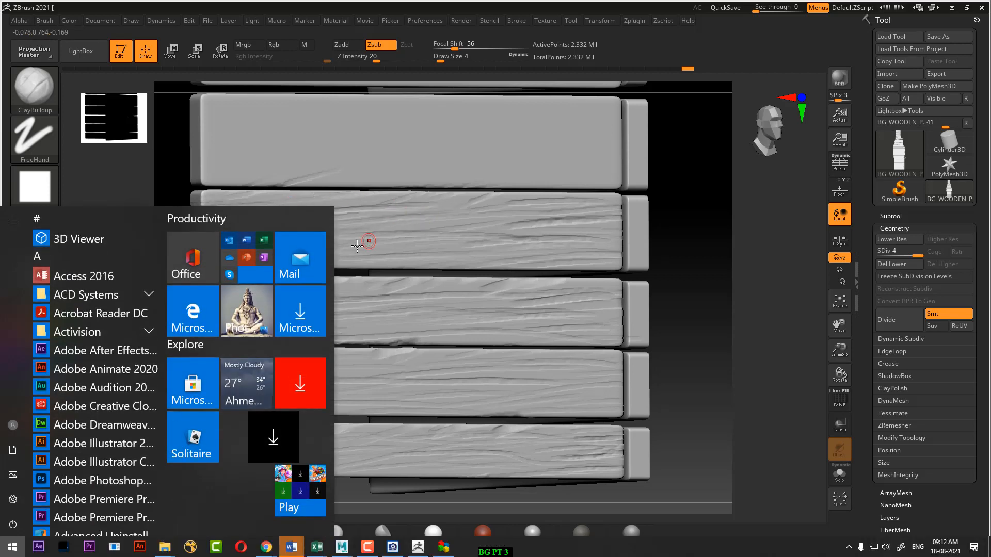
text(c)
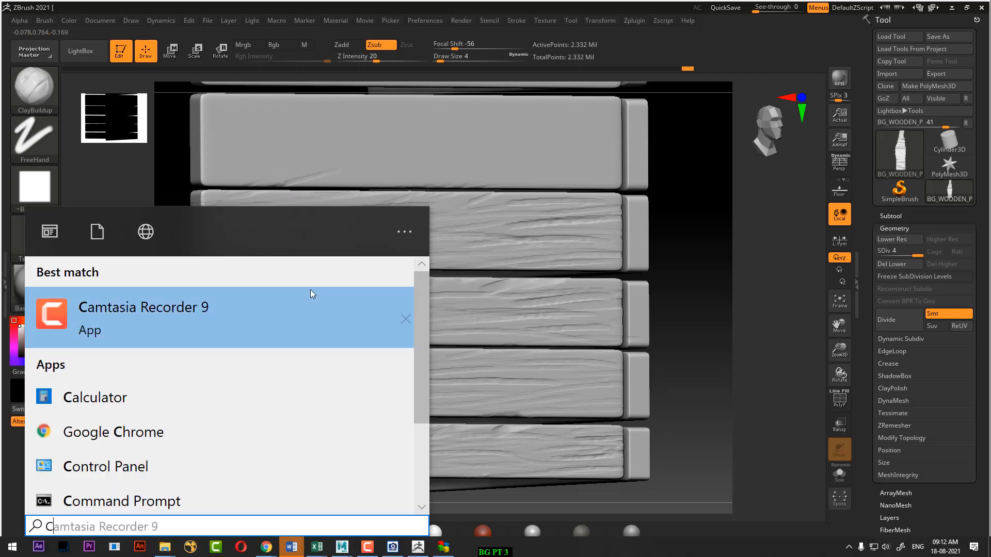
text(H)
click(202, 294)
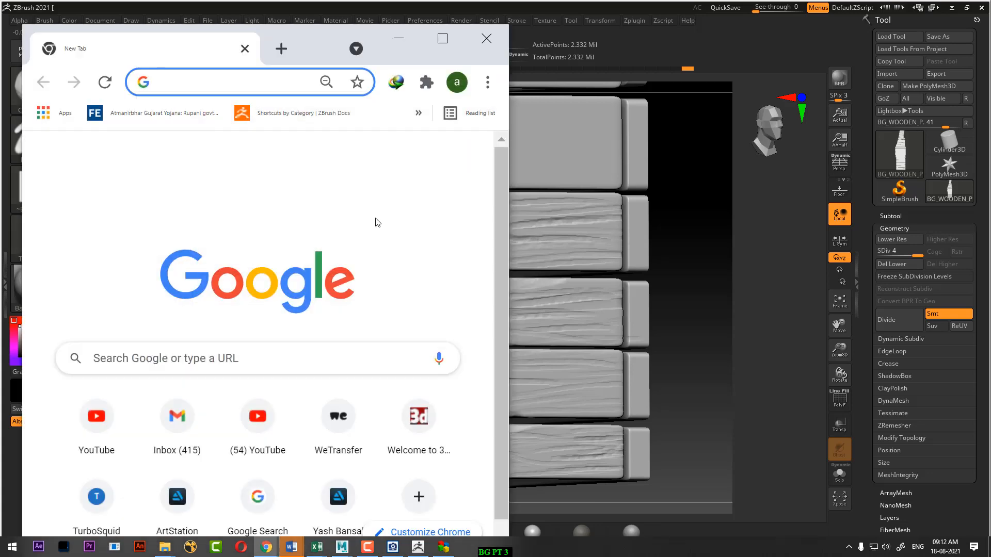
text(WOOD)
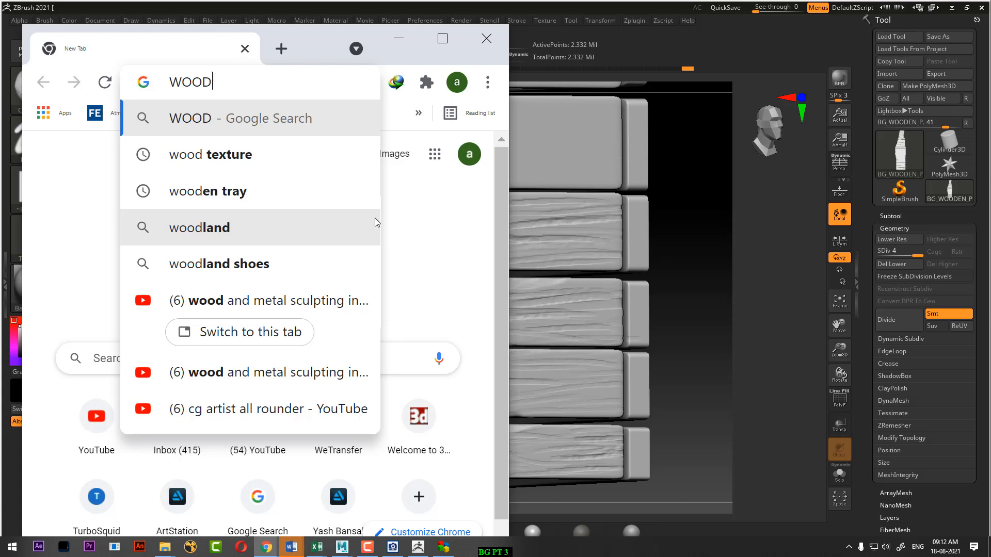
text(HA)
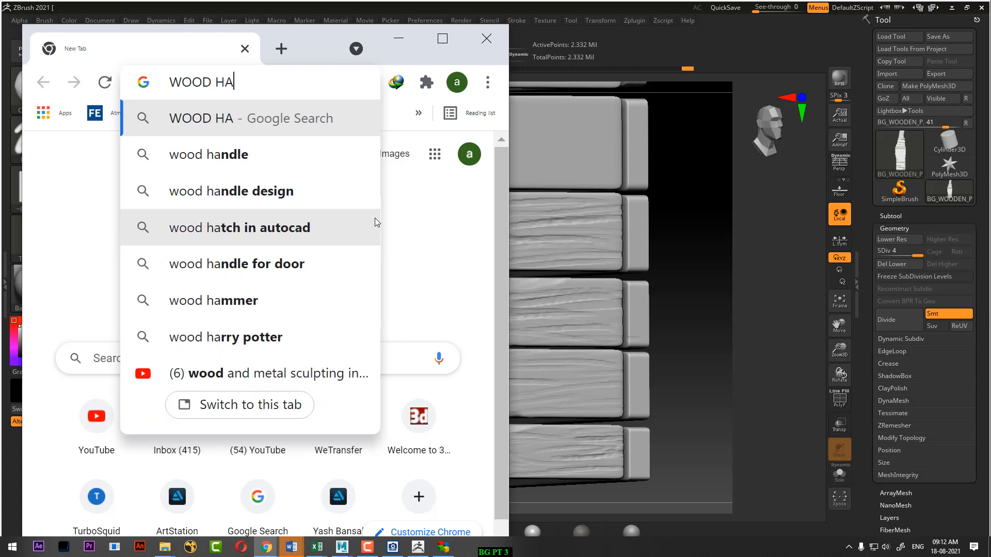
text(NDPEI)
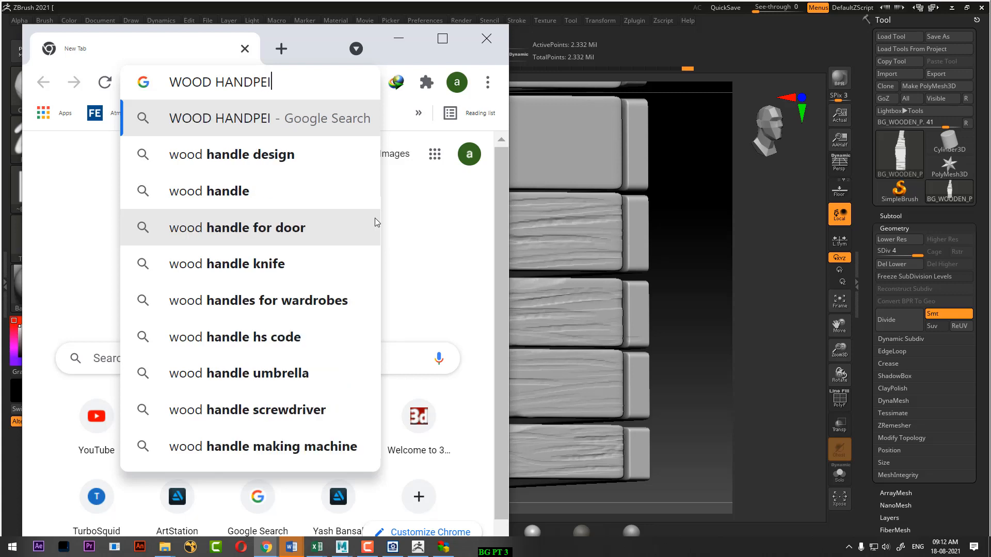
key(BackSpace)
key(BackSpace)
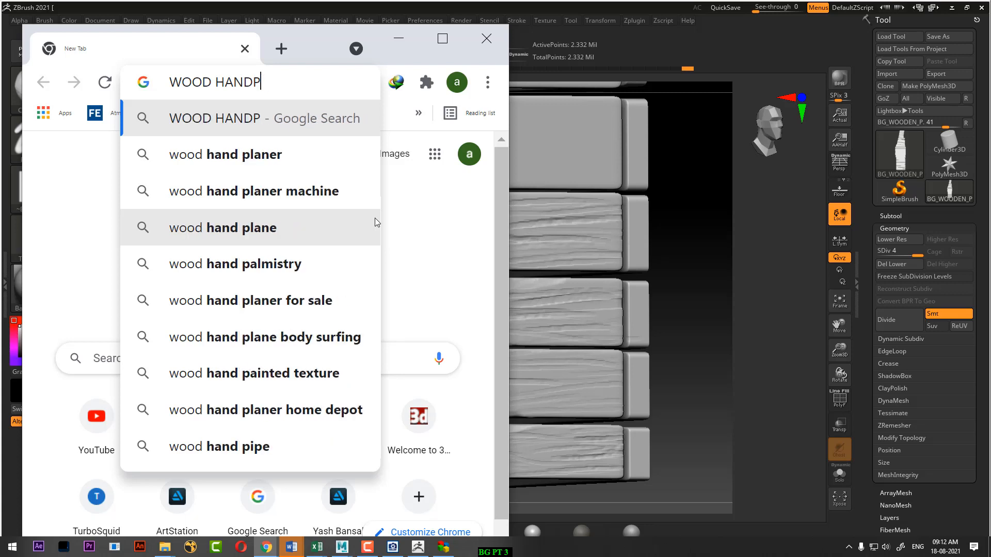
text(AINTED)
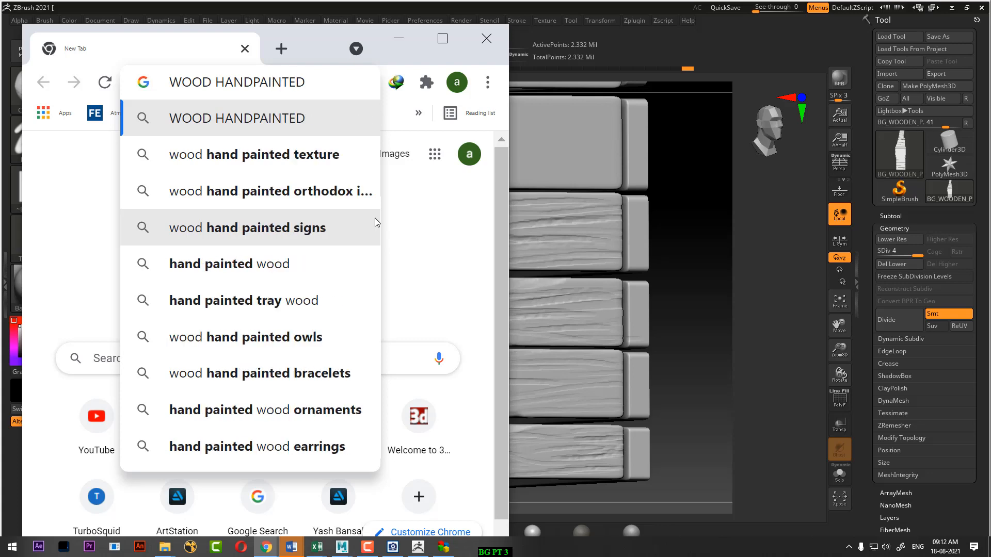
key(Down)
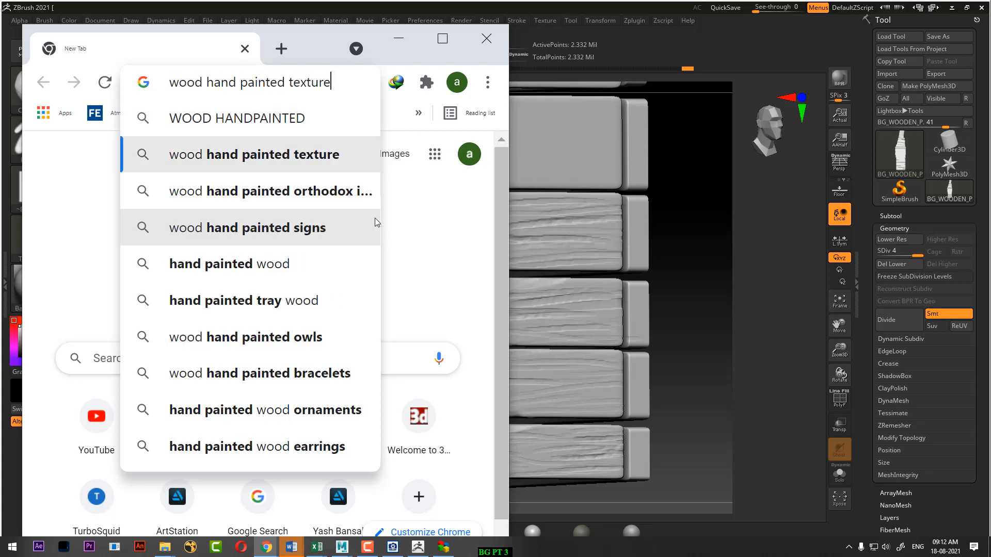
key(Return)
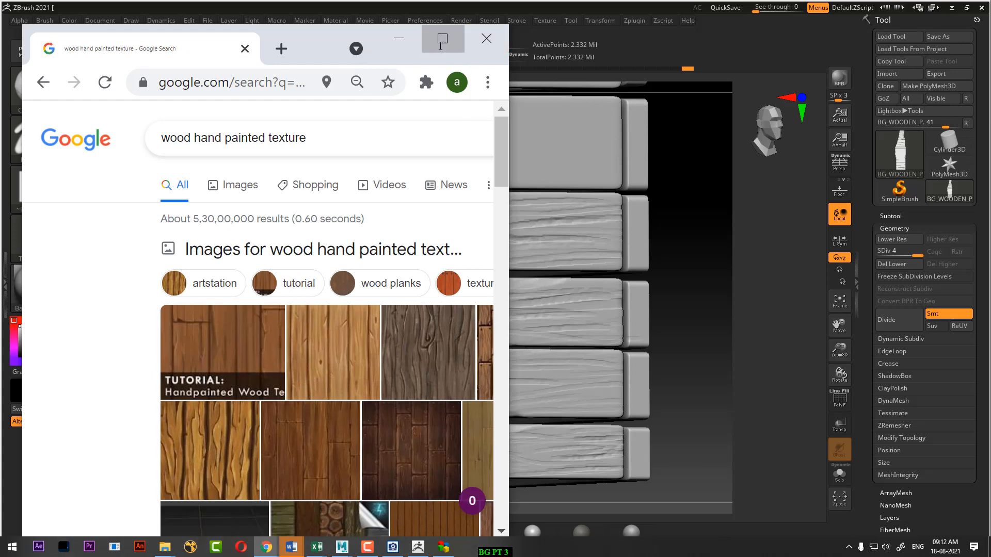
Save the light-brown Pinterest plank texture to the CLASS 4 BG\BG_OBJ folder and place its ACDSee view beside the planks in ZBrush.
click(442, 39)
click(296, 323)
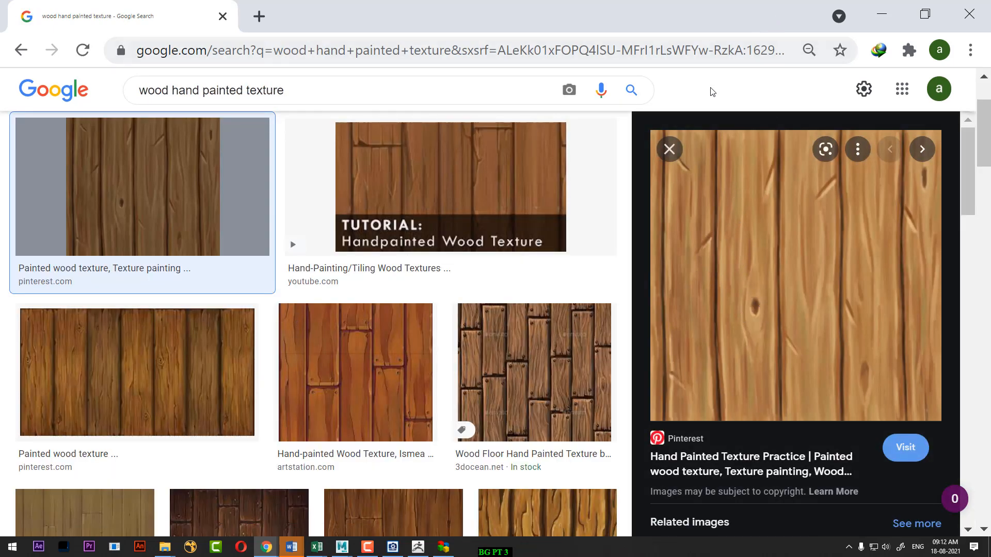
right_click(758, 207)
click(821, 283)
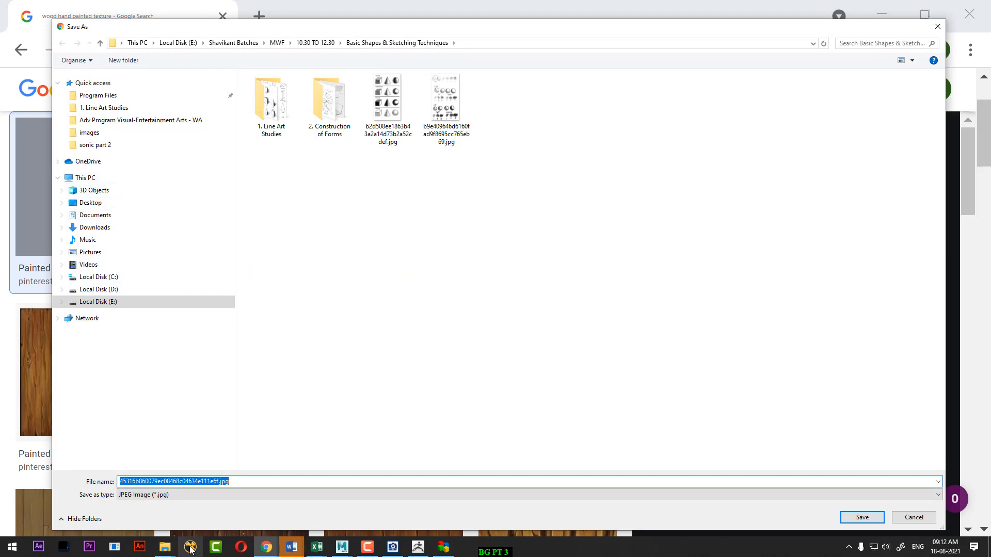
click(165, 547)
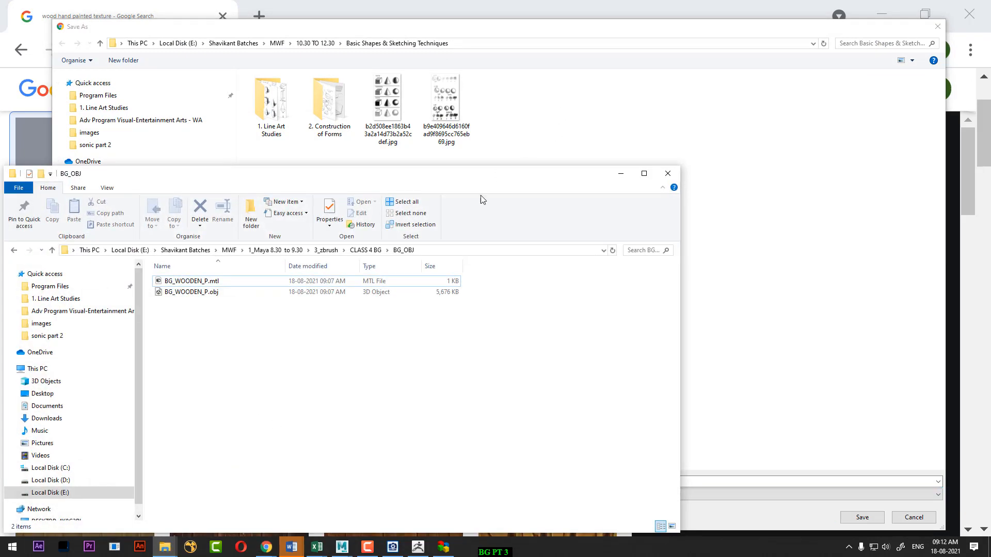
click(469, 251)
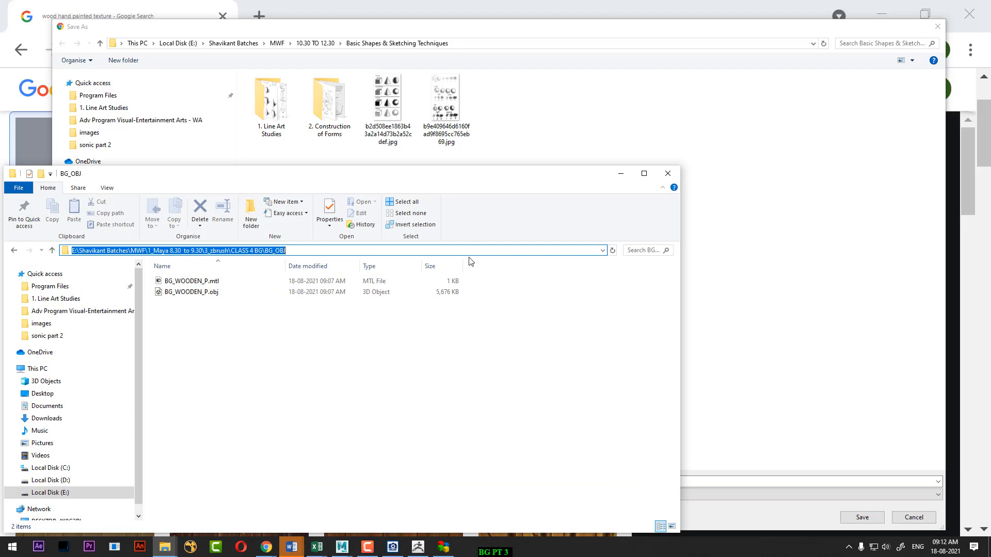
click(625, 173)
key(Return)
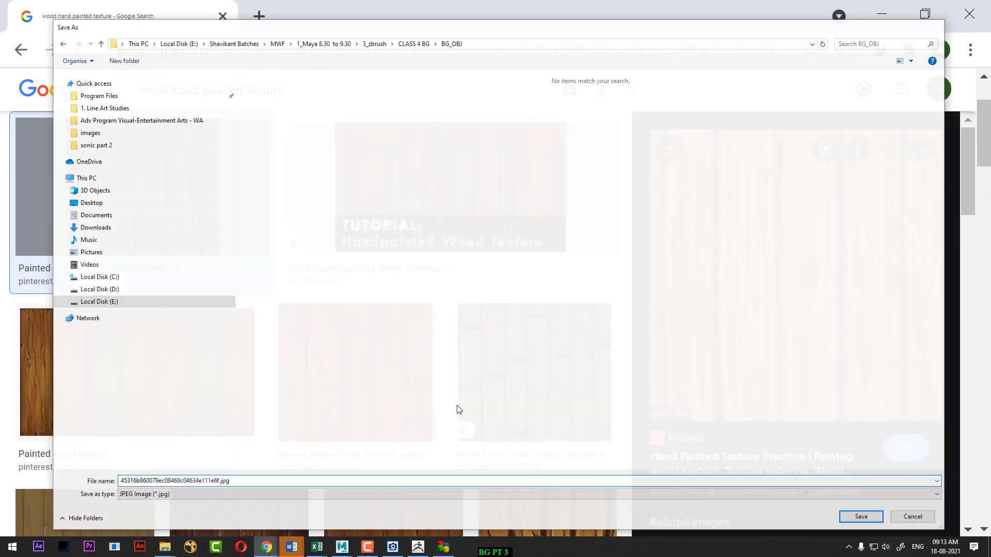
key(Return)
click(882, 17)
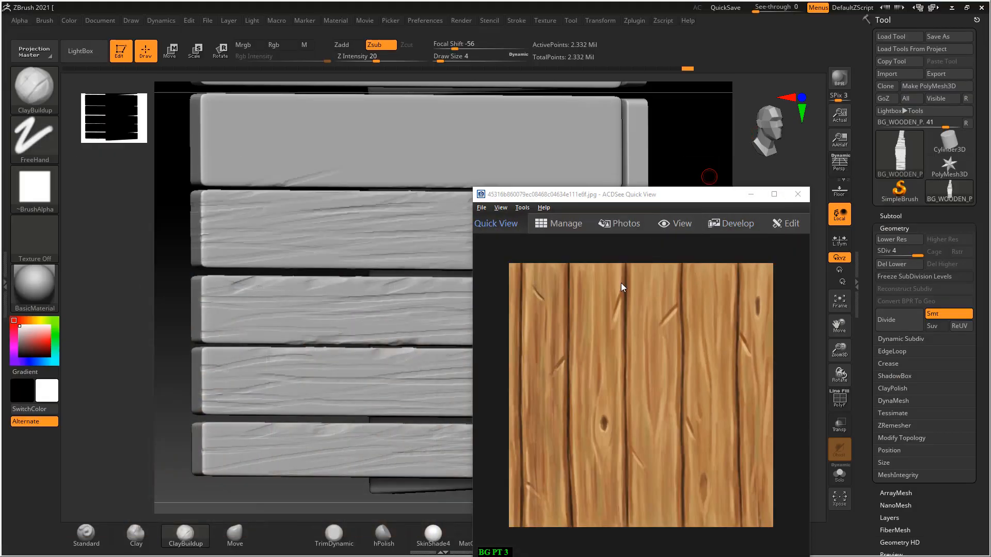
drag(672, 204, 802, 82)
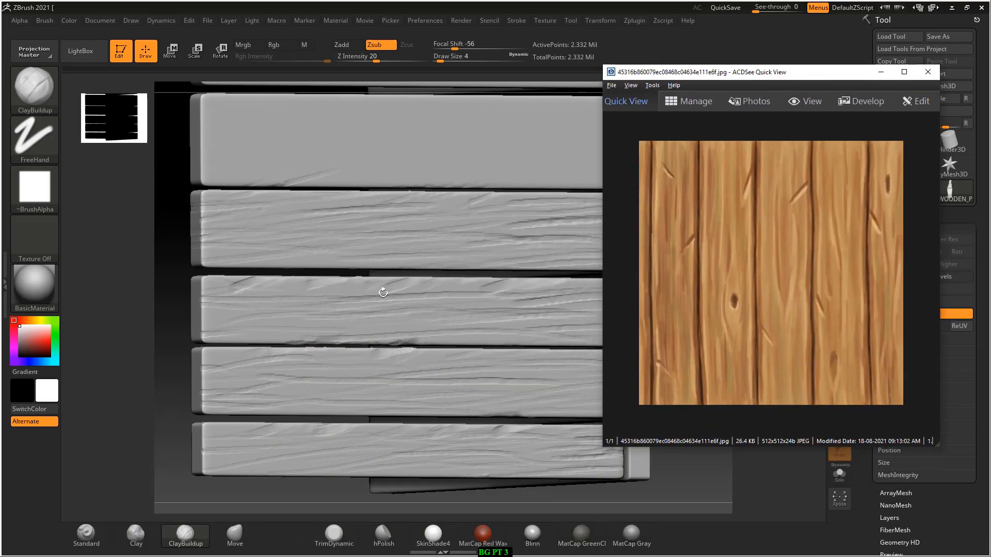
Carve a small knot hole in the third-lowest plank and a short crack near the lowest plank's upper edge.
drag(160, 277, 172, 310)
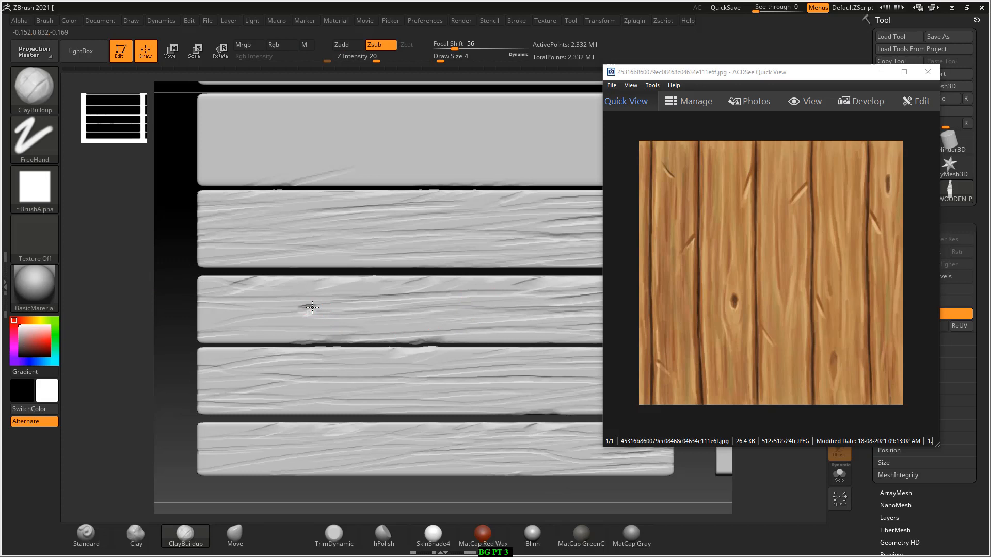
drag(377, 269, 386, 269)
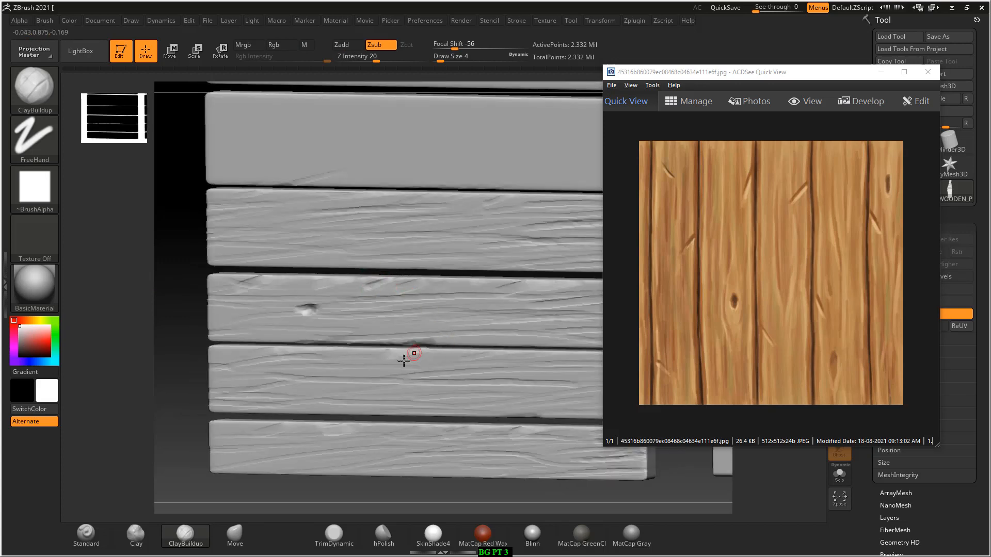
mouse_move(294, 350)
mouse_down()
mouse_move(320, 349)
mouse_move(335, 424)
mouse_move(481, 433)
mouse_up()
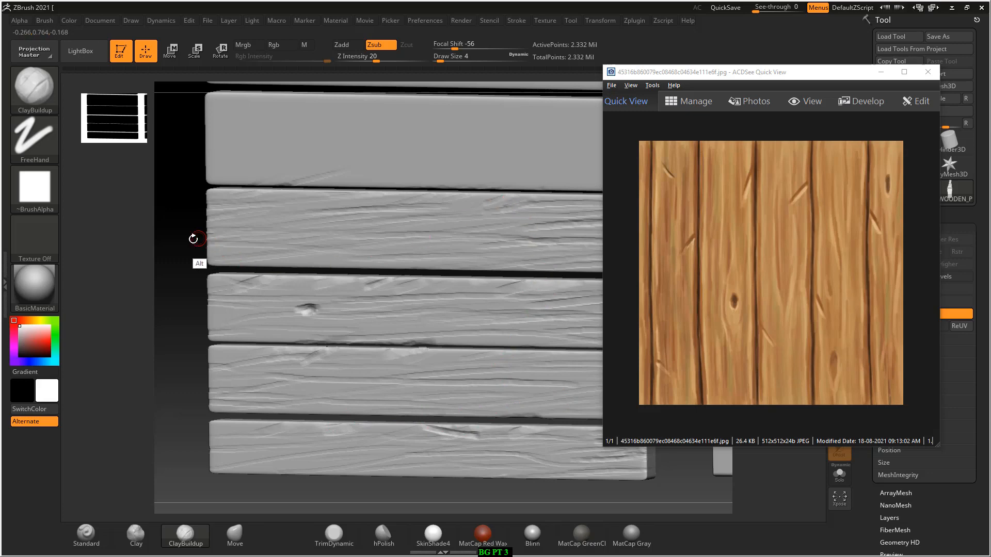
Carve short diagonal nicks across the edges of the smooth planks, from the fifth up to the eleventh from the bottom.
mouse_move(194, 237)
alt+mouse_down()
mouse_move(191, 215)
mouse_move(367, 310)
alt+mouse_up()
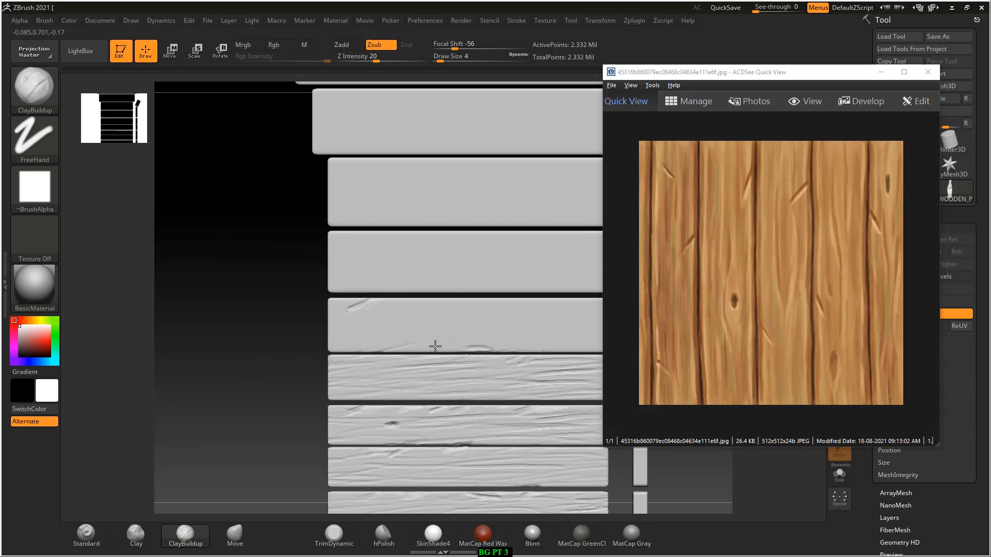
drag(580, 288, 561, 290)
drag(520, 226, 496, 225)
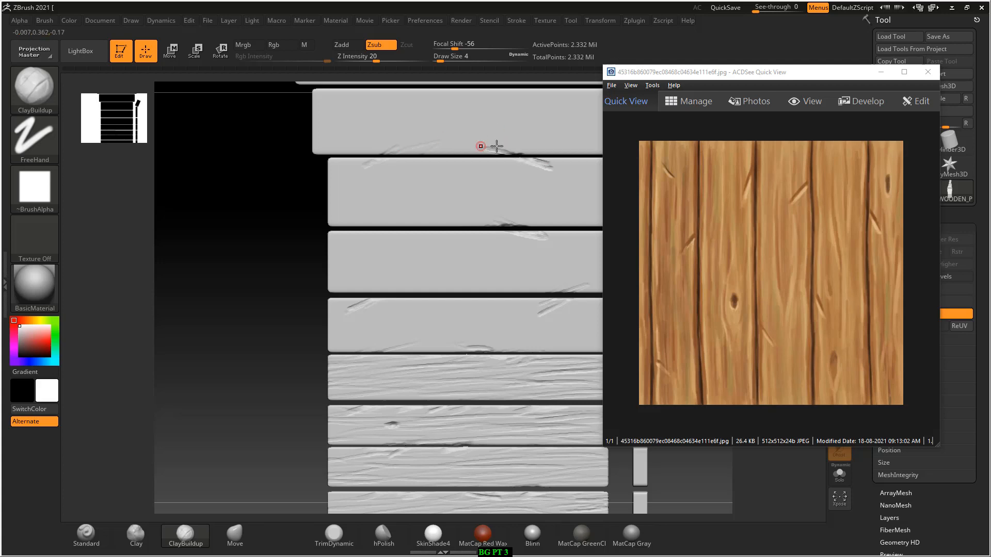
mouse_move(289, 225)
mouse_down()
mouse_move(356, 206)
mouse_move(314, 229)
mouse_up()
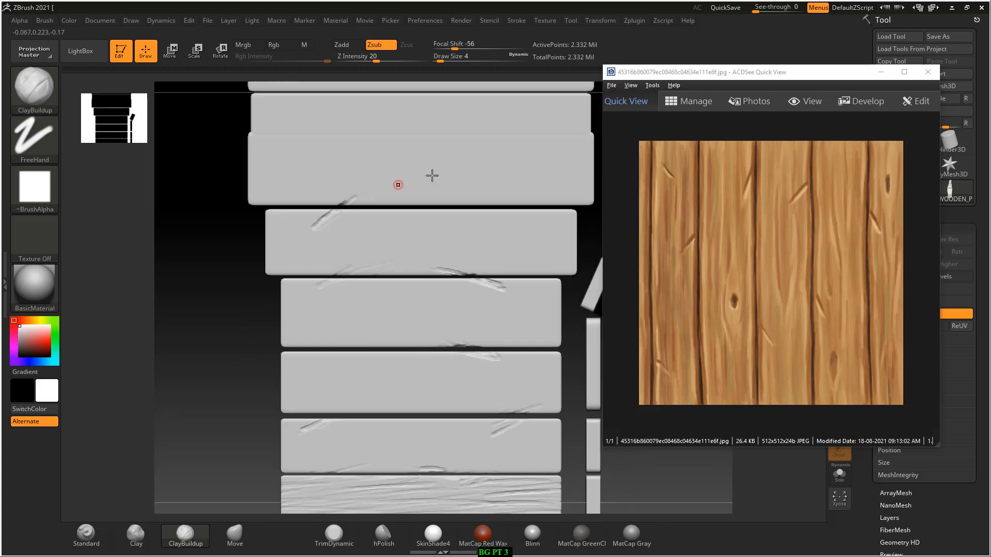
mouse_move(510, 196)
mouse_down()
mouse_move(456, 201)
mouse_move(468, 219)
mouse_up()
alt+drag(254, 276, 291, 194)
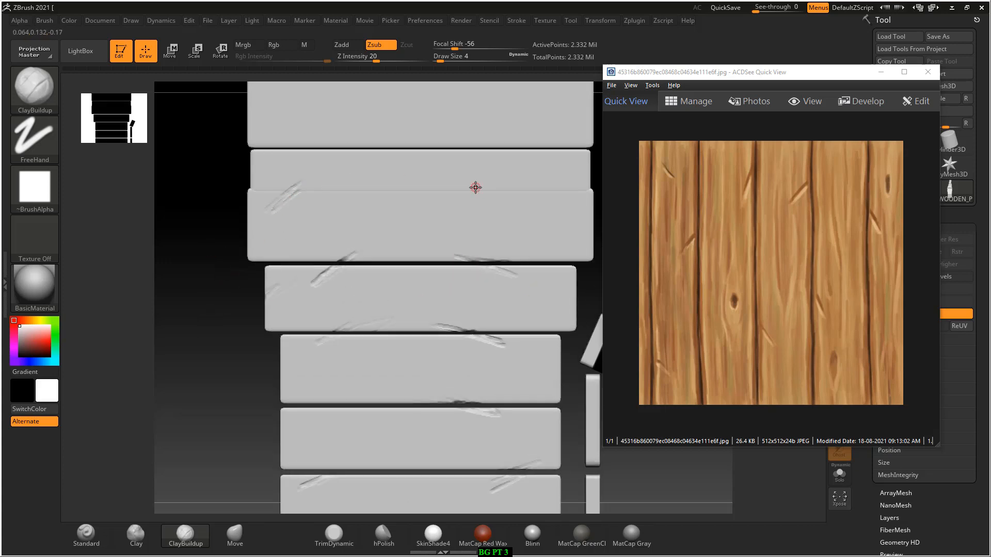
drag(475, 186, 526, 203)
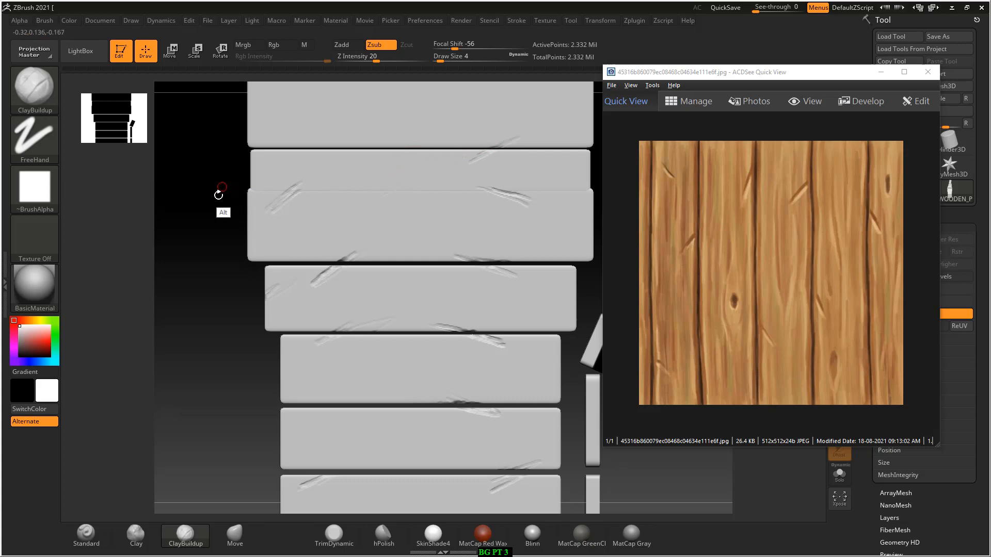
Carve short diagonal nicks along the edges of the upper planks, continuing through the slanted ones toward the tower's top.
drag(219, 195, 350, 181)
drag(419, 158, 458, 199)
drag(428, 165, 479, 195)
drag(337, 149, 391, 131)
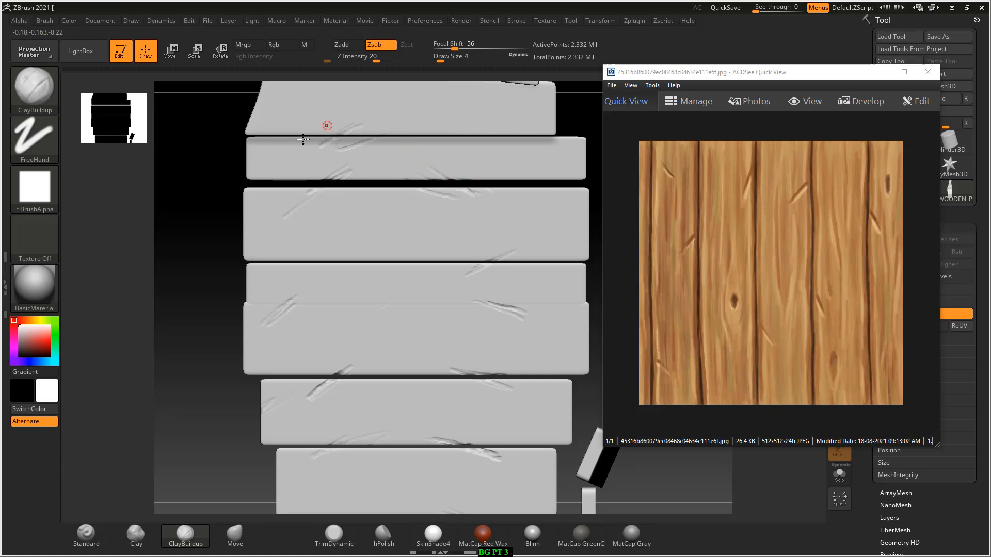
mouse_move(230, 182)
mouse_down()
mouse_move(217, 280)
mouse_move(347, 149)
mouse_move(449, 144)
mouse_move(513, 160)
mouse_move(531, 190)
mouse_up()
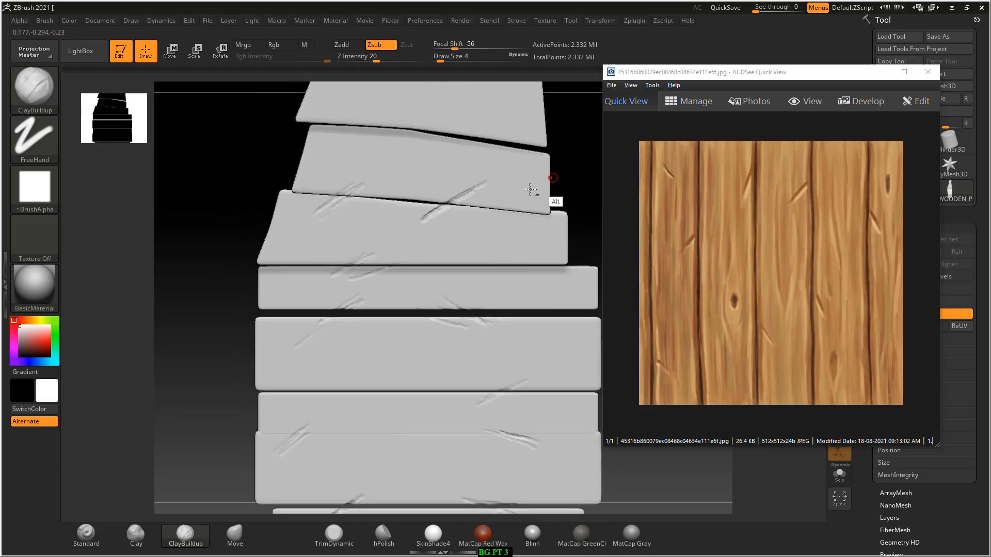
drag(529, 275, 487, 258)
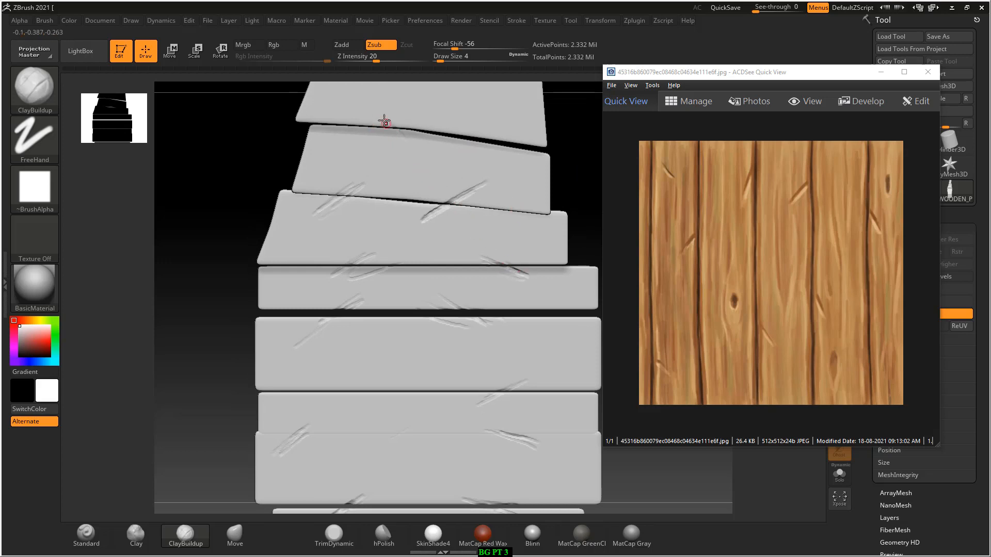
mouse_move(546, 133)
mouse_down()
mouse_move(562, 117)
mouse_move(420, 124)
mouse_move(434, 122)
mouse_up()
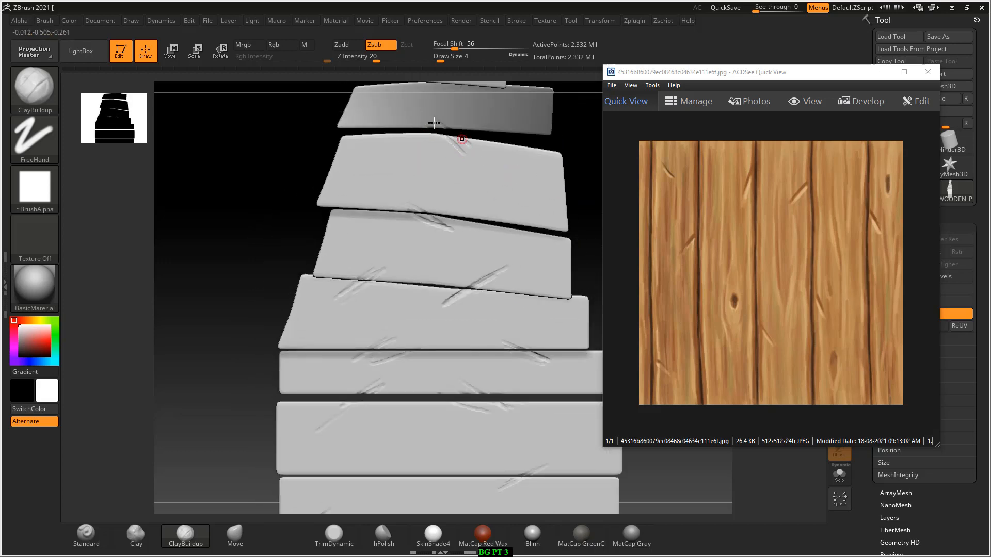
drag(579, 133, 420, 155)
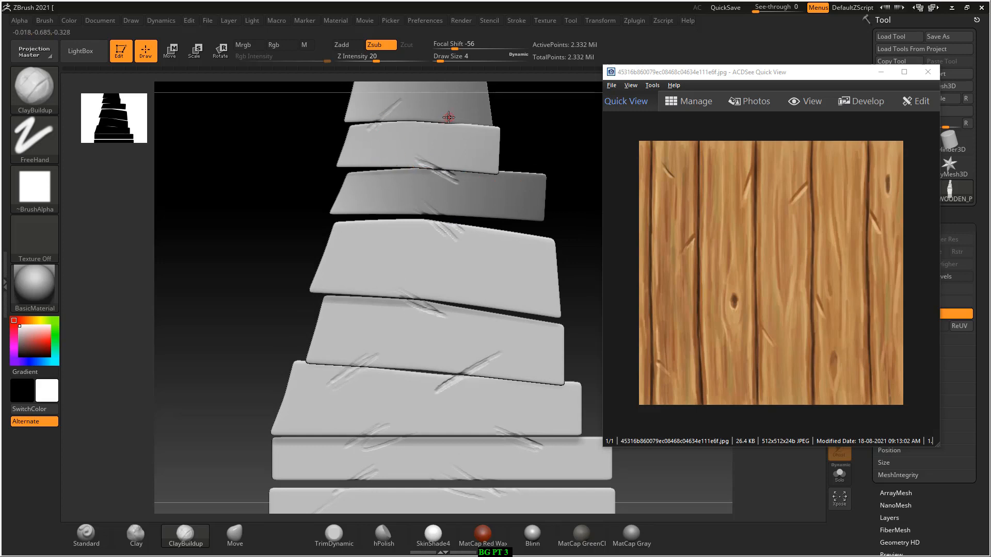
Carve long, slightly wavy grain lines lengthwise across the middle of the fifth plank from the bottom.
drag(593, 301, 597, 223)
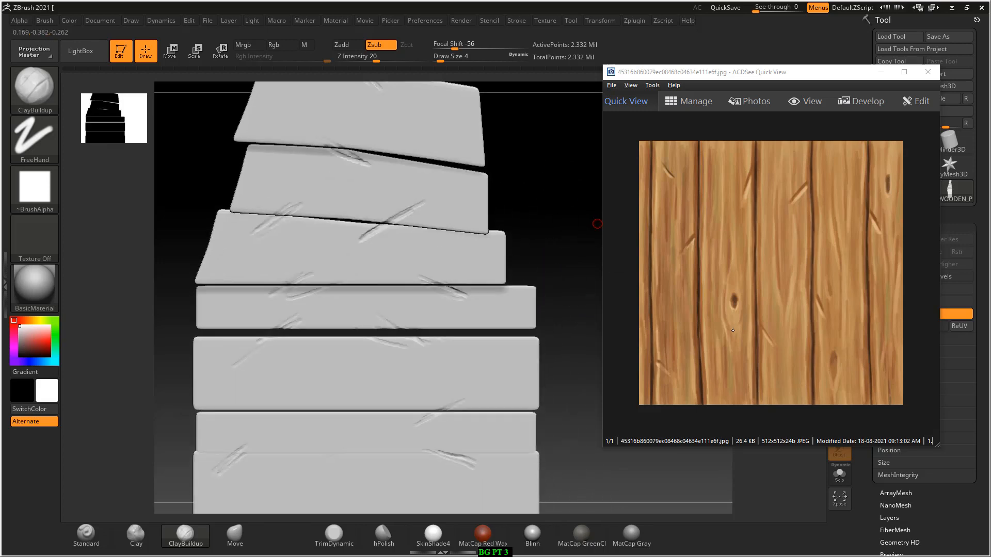
drag(573, 421, 570, 250)
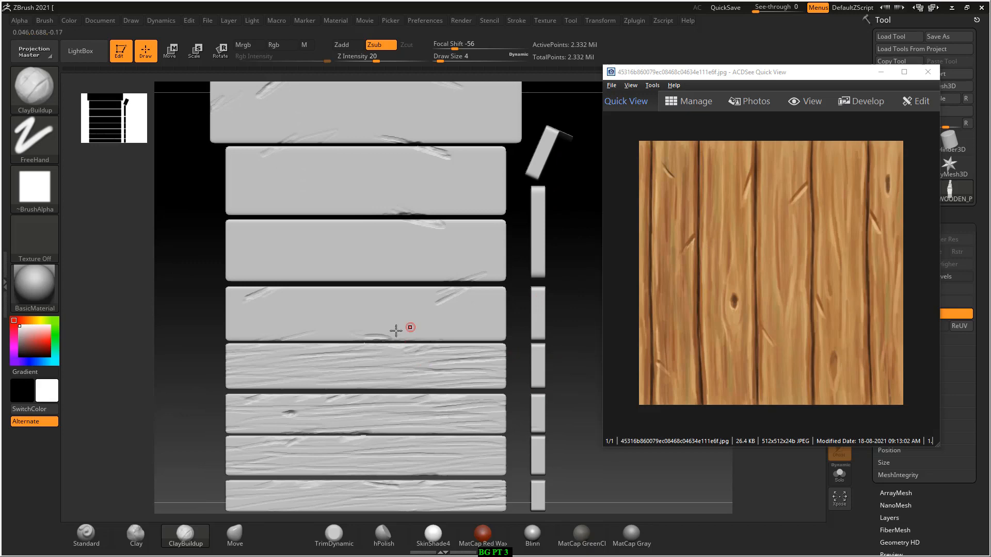
drag(212, 331, 200, 354)
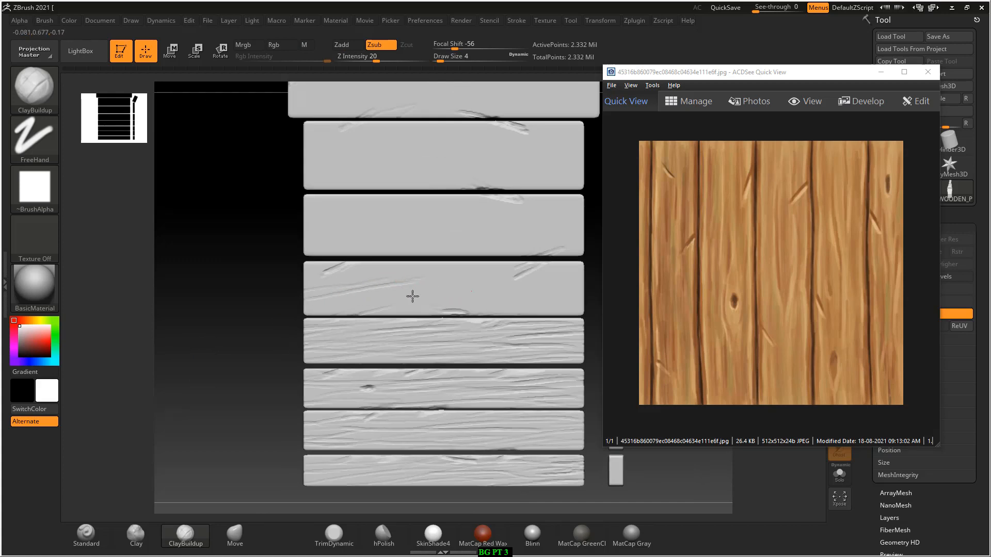
drag(386, 299, 488, 288)
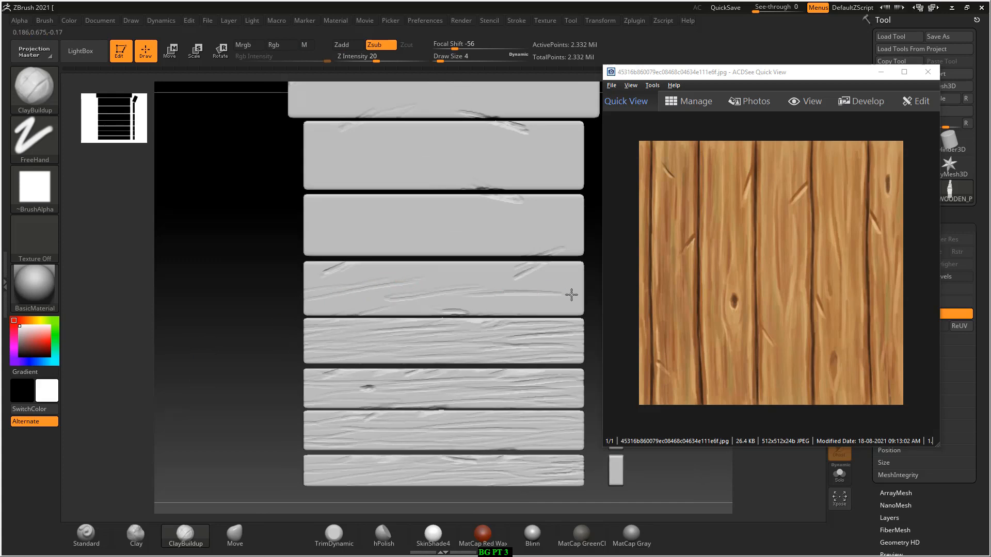
mouse_move(419, 276)
mouse_down()
mouse_move(547, 281)
mouse_move(565, 292)
mouse_move(455, 303)
mouse_up()
drag(341, 305, 356, 299)
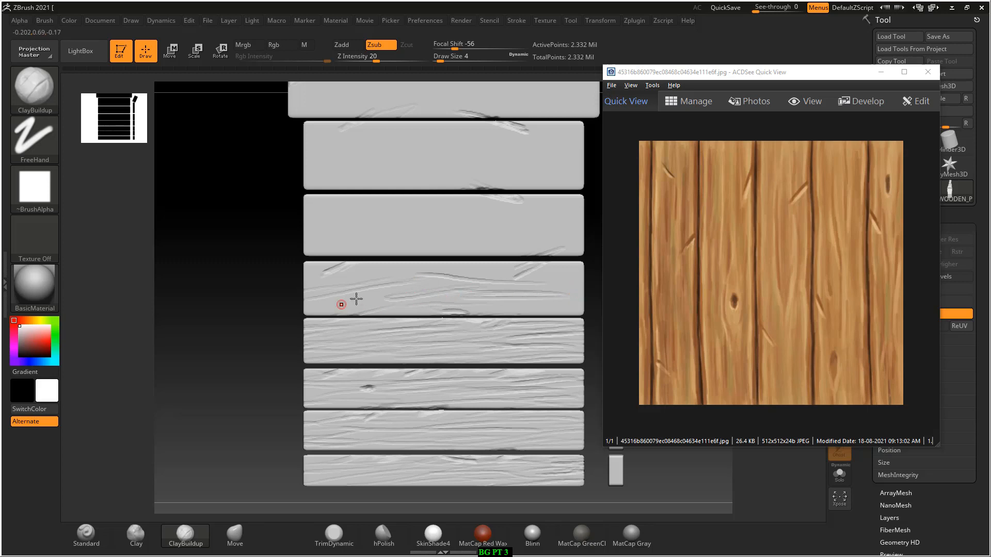
Fill the remaining smooth areas of the fifth plank, along its ends and both long edges, with more grain lines.
alt+right_drag(344, 295, 270, 312)
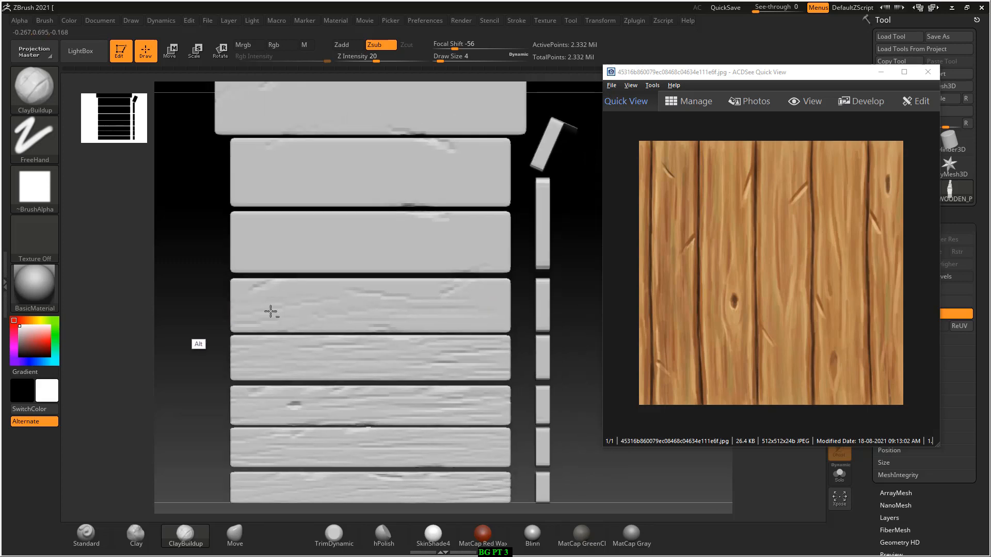
right_drag(513, 287, 457, 317)
shift+right_drag(225, 296, 276, 305)
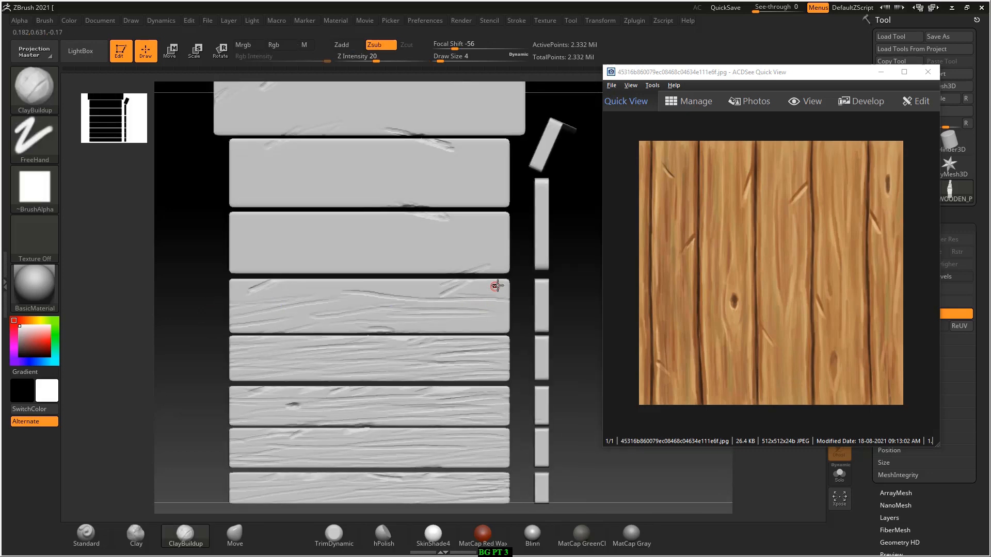
drag(506, 288, 466, 286)
right_drag(526, 292, 499, 303)
right_drag(388, 327, 424, 329)
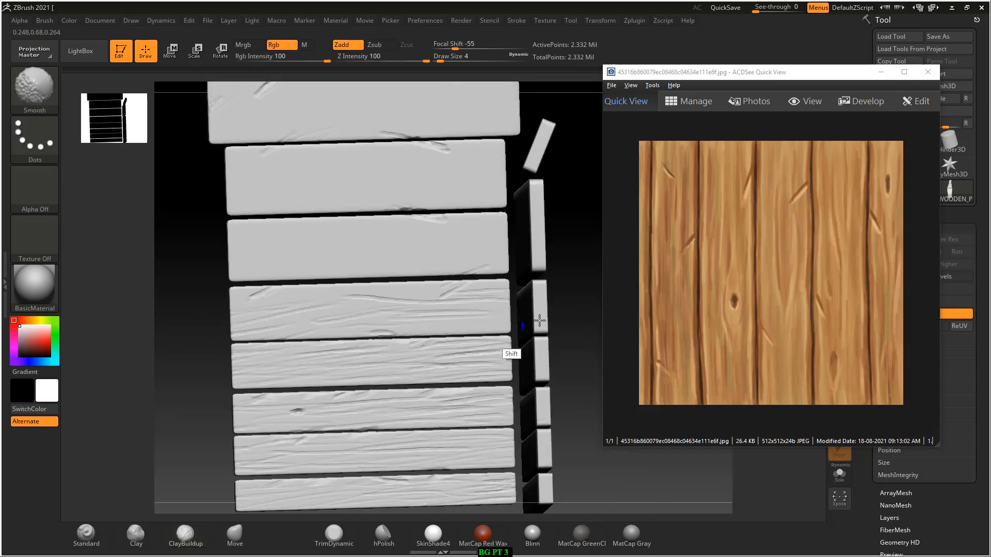
shift+right_drag(541, 284, 500, 310)
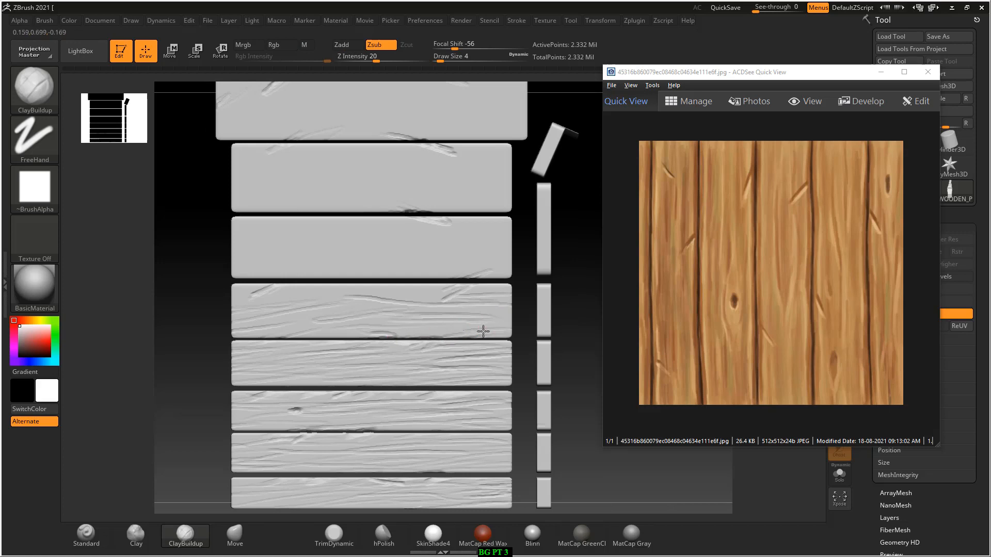
drag(480, 331, 297, 333)
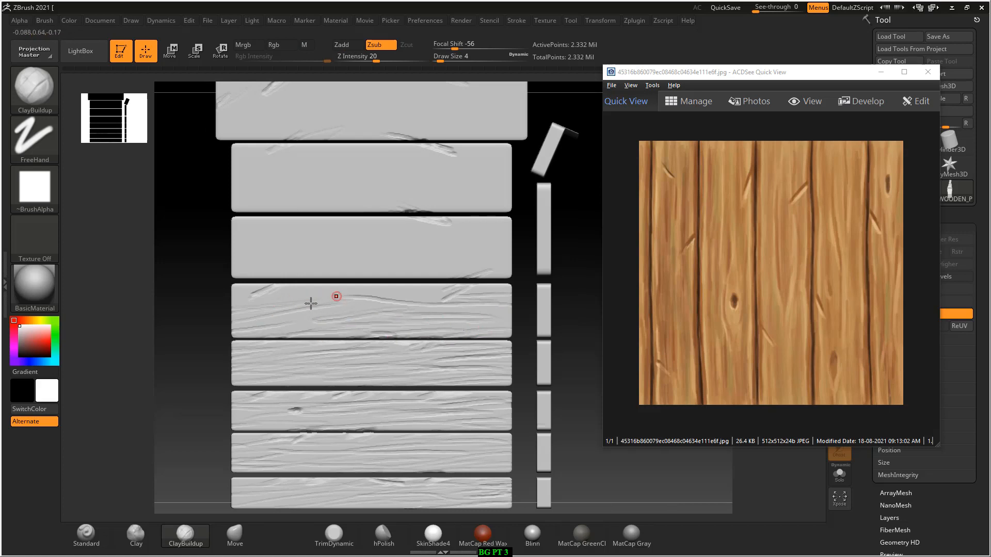
drag(359, 298, 241, 303)
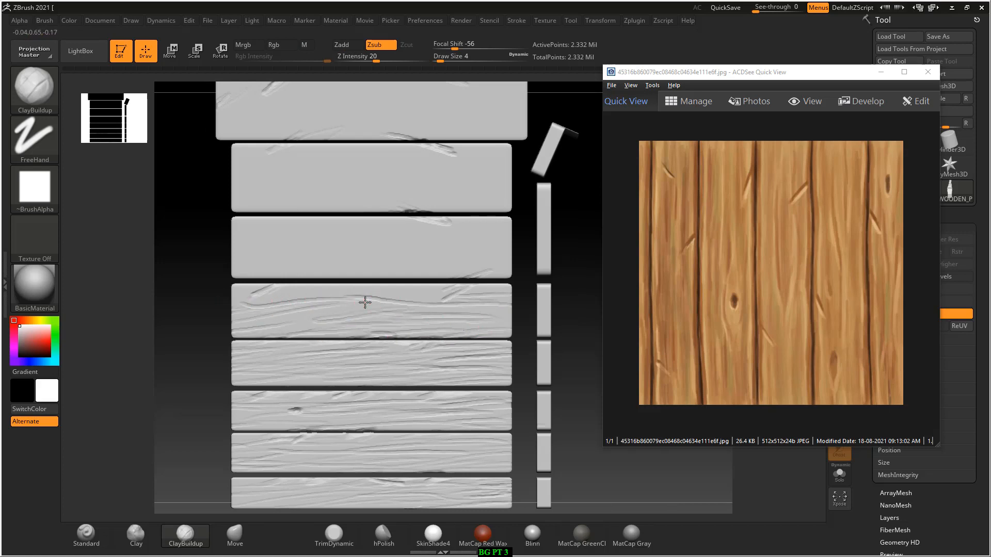
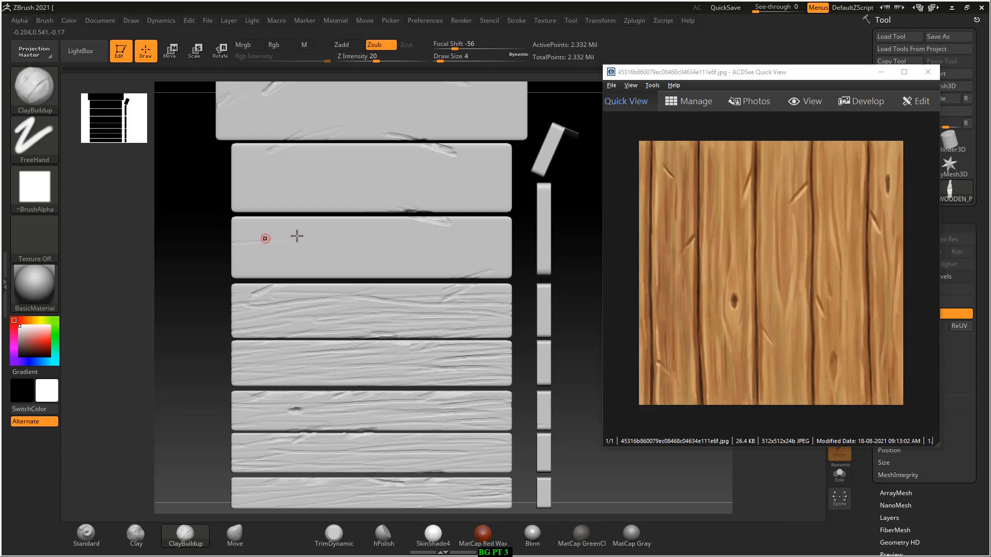
Carve long grain lines from both ends across the middle of the sixth plank from the bottom.
drag(297, 235, 227, 238)
drag(317, 253, 193, 256)
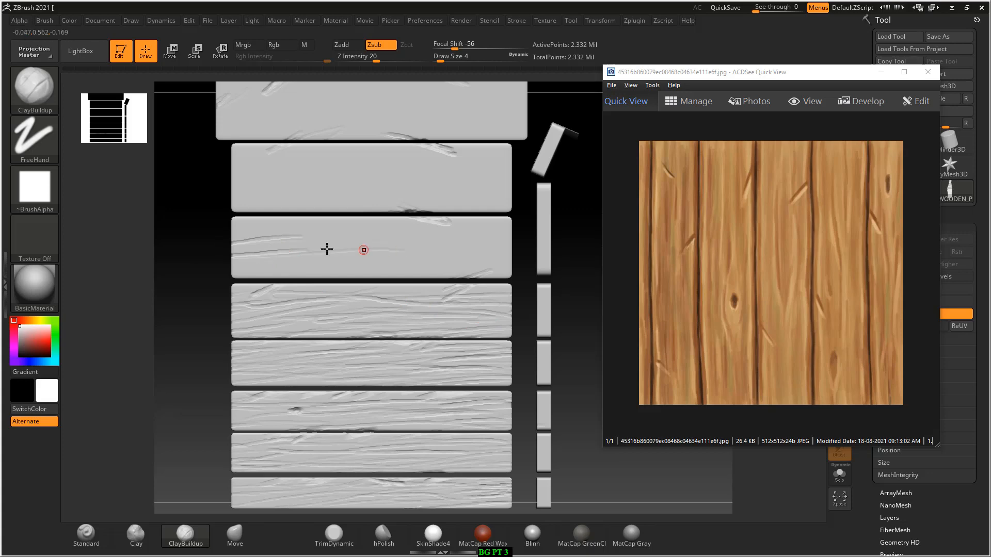
drag(430, 238, 408, 245)
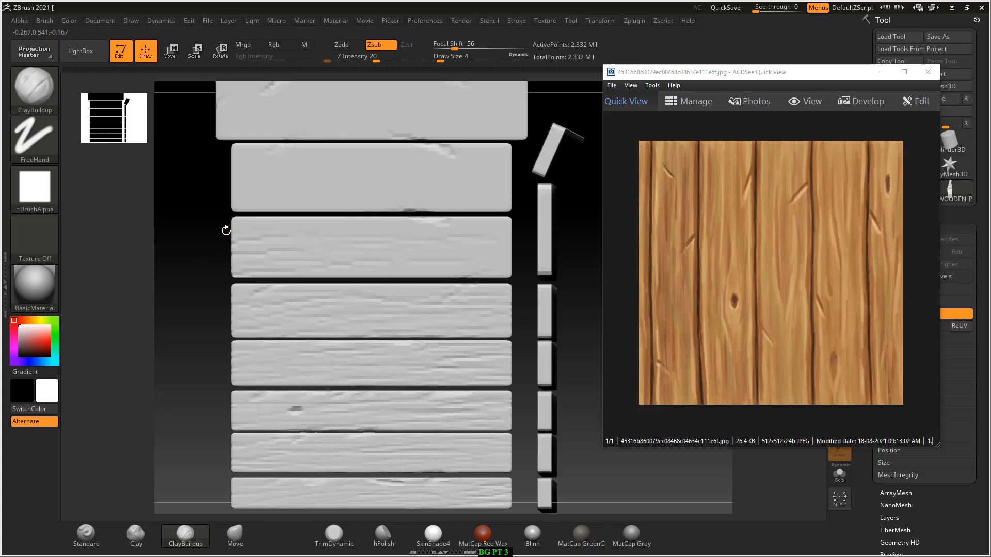
mouse_move(226, 226)
mouse_down()
mouse_move(439, 243)
mouse_move(173, 261)
mouse_up()
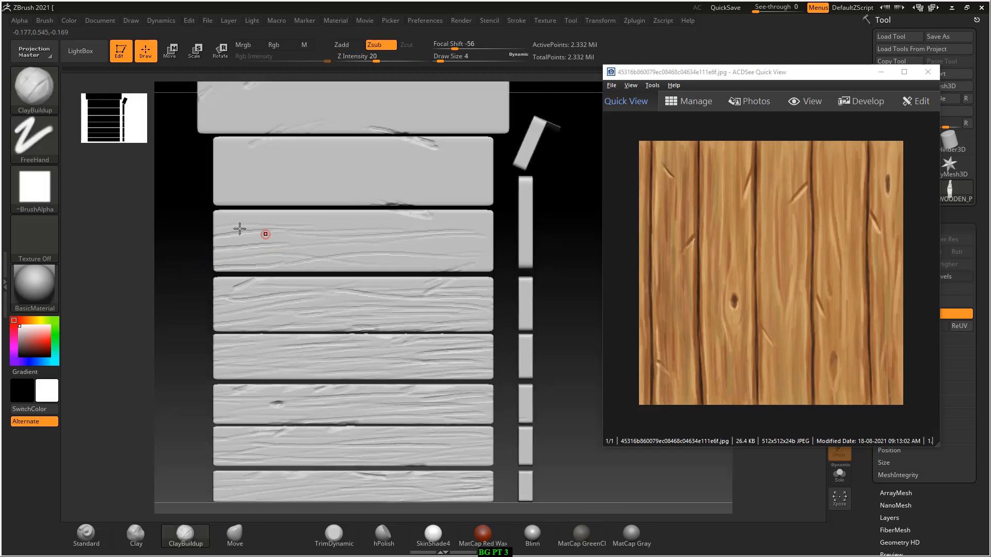
drag(253, 224, 464, 224)
mouse_move(361, 239)
mouse_down()
mouse_move(466, 234)
mouse_move(489, 254)
mouse_up()
drag(315, 265, 444, 260)
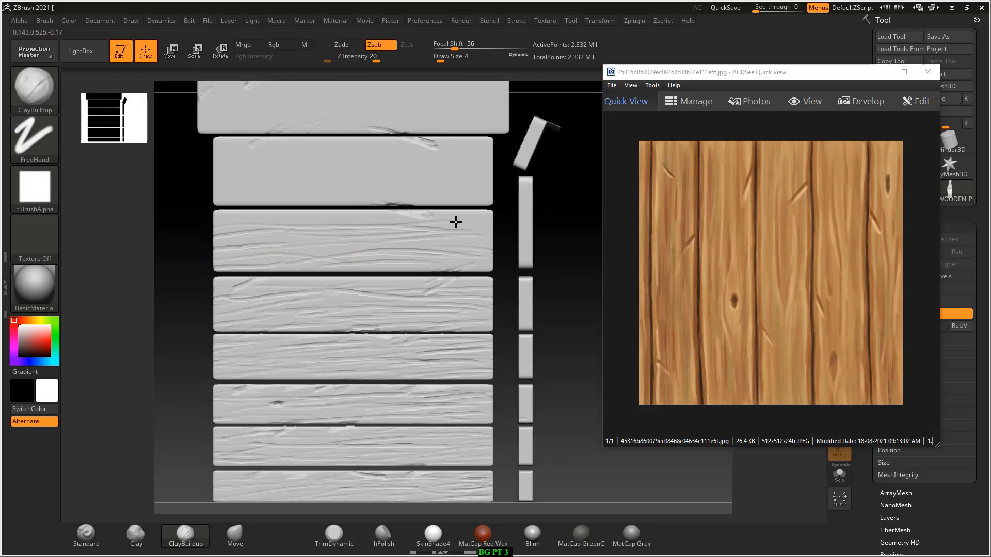
mouse_move(504, 224)
mouse_down()
mouse_move(405, 250)
mouse_move(454, 261)
mouse_move(507, 238)
mouse_move(462, 237)
mouse_move(572, 228)
mouse_up()
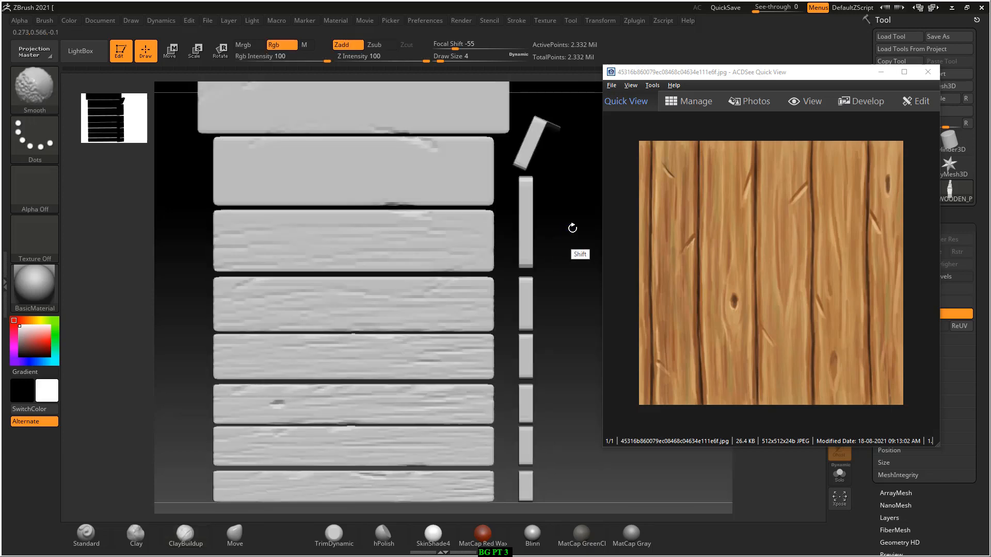
key(shift)
key(shift)
key(shift)
key(shift)
key(shift)
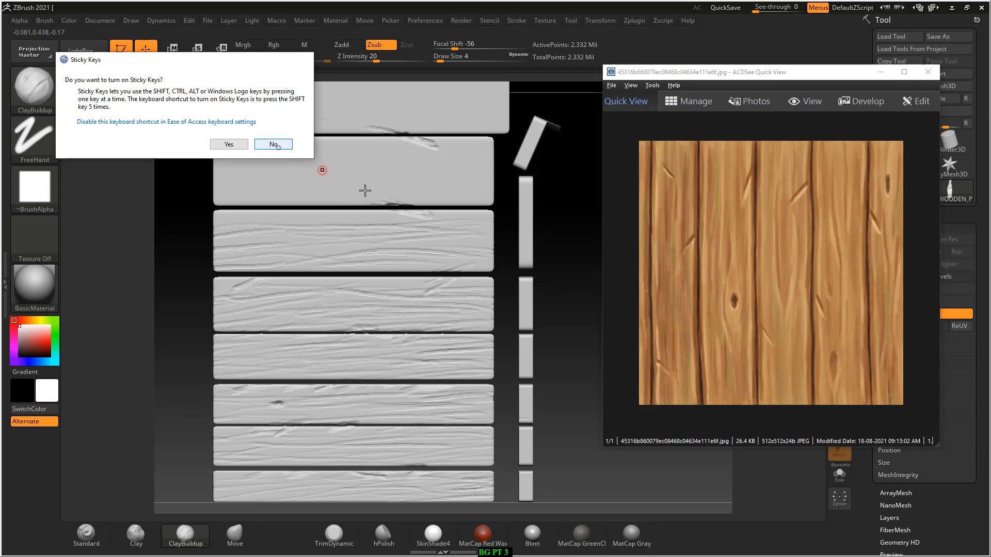
click(282, 145)
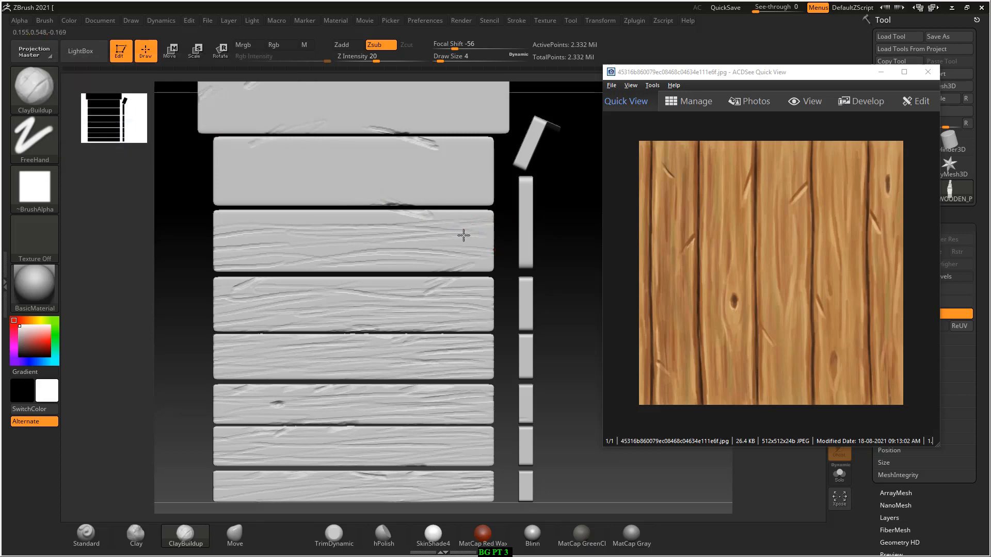
Add fine grain lines along the sixth plank's upper edge and across its lower part.
mouse_move(497, 240)
mouse_down()
mouse_move(440, 254)
mouse_move(445, 269)
mouse_move(550, 241)
mouse_move(432, 238)
mouse_move(498, 259)
mouse_move(336, 289)
mouse_up()
drag(227, 305, 343, 302)
shift+drag(233, 280, 306, 237)
drag(491, 217, 442, 220)
drag(466, 219, 332, 216)
drag(393, 215, 237, 220)
drag(303, 218, 215, 222)
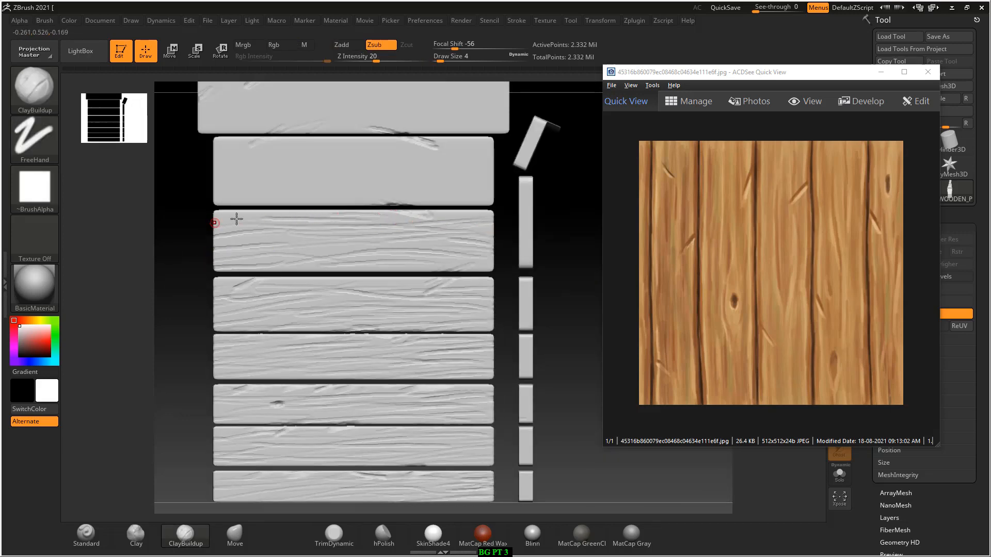
drag(378, 253, 236, 263)
drag(438, 266, 361, 261)
Switch to the Chrome results for "wood hand painted texture" and preview the related Pinterest image of darker brown planks with dense curved grain.
key(alt+Tab)
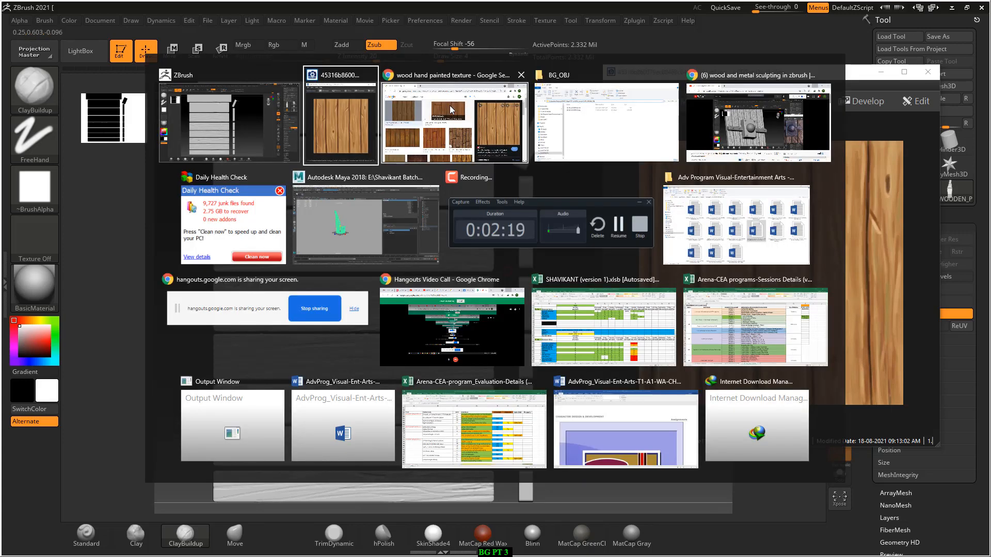
click(451, 109)
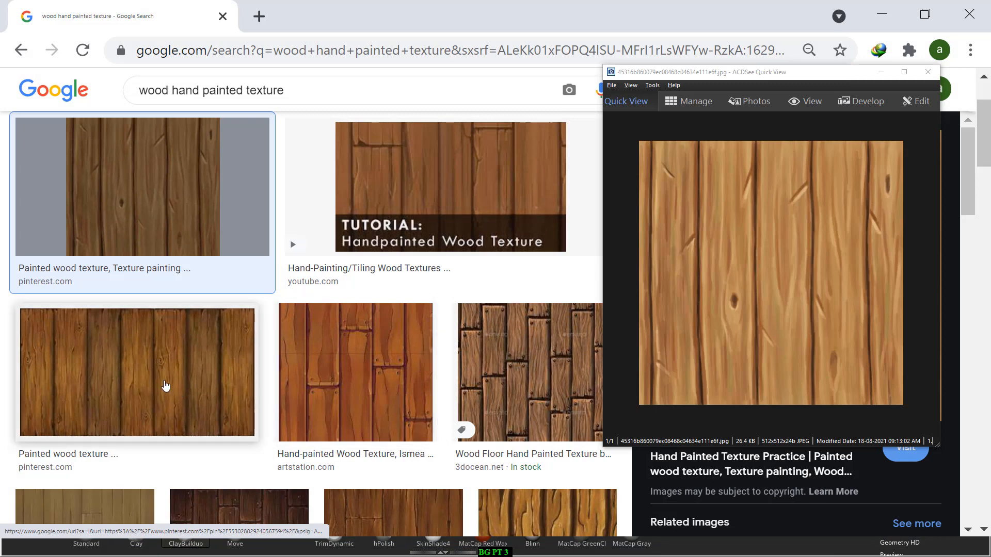
click(151, 381)
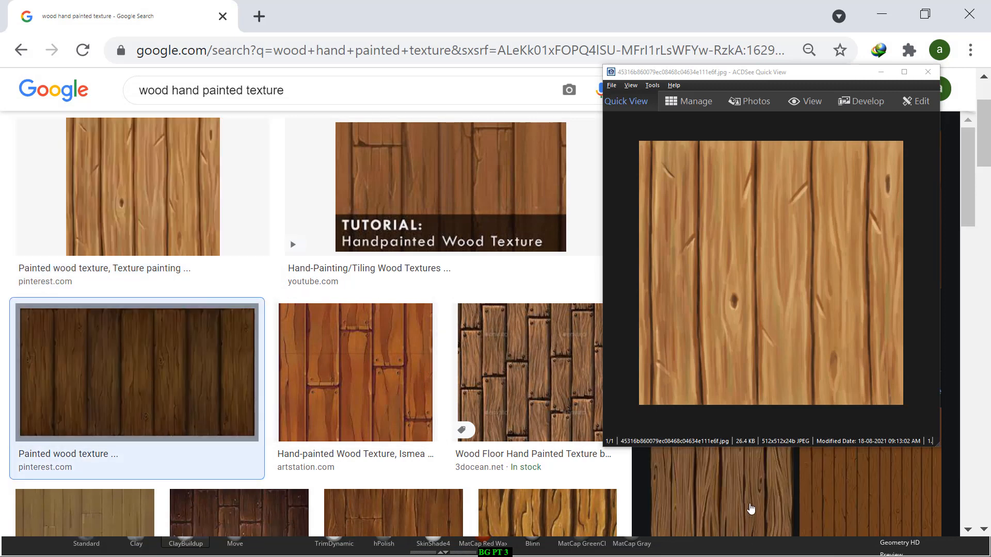
click(750, 507)
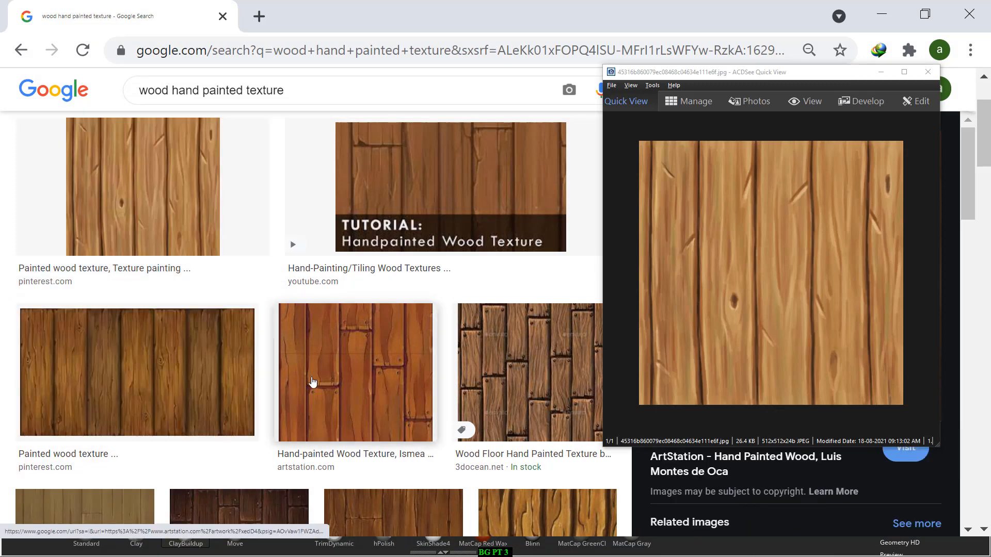
click(515, 157)
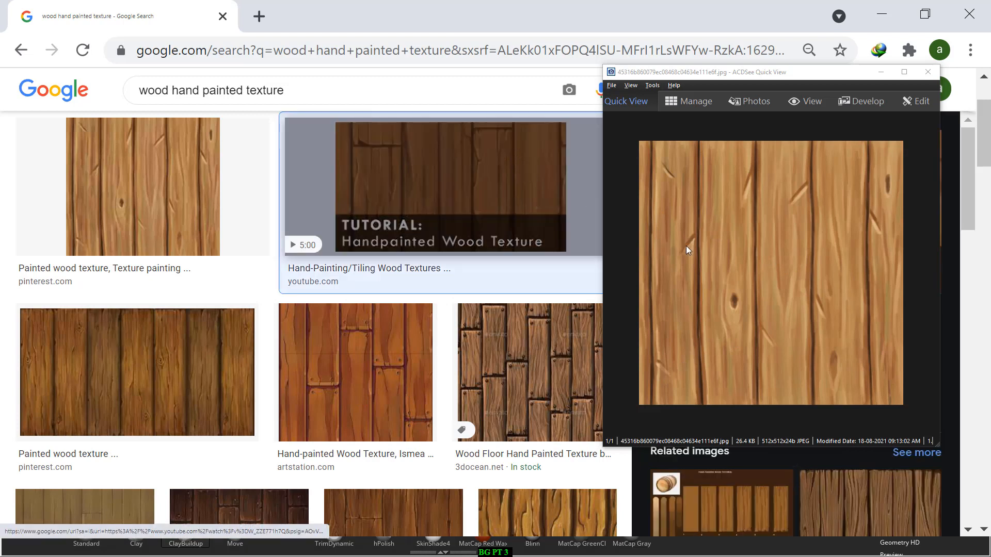
click(880, 508)
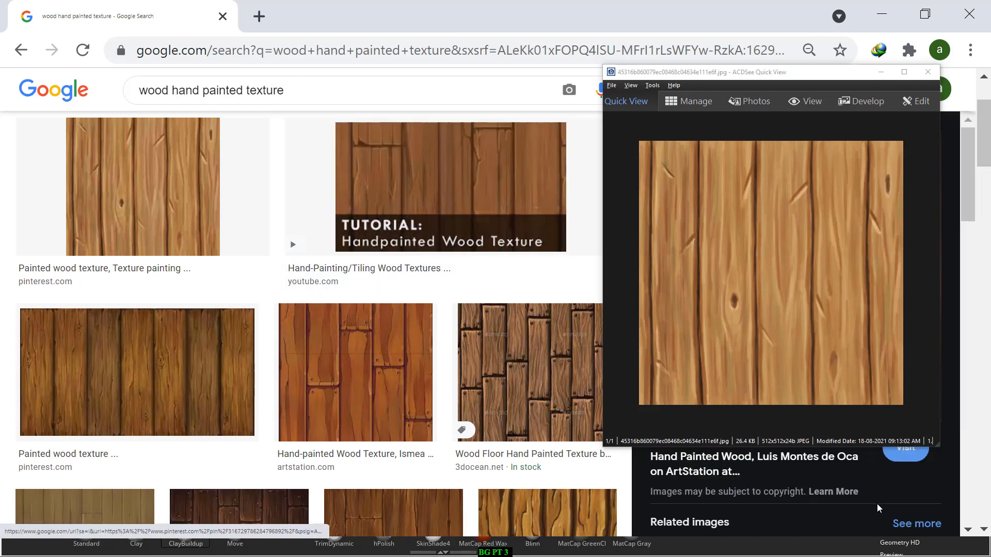
Save the darker brown plank texture to the BG_OBJ folder and place its ACDSee view beside the planks in ZBrush.
click(879, 72)
right_click(803, 244)
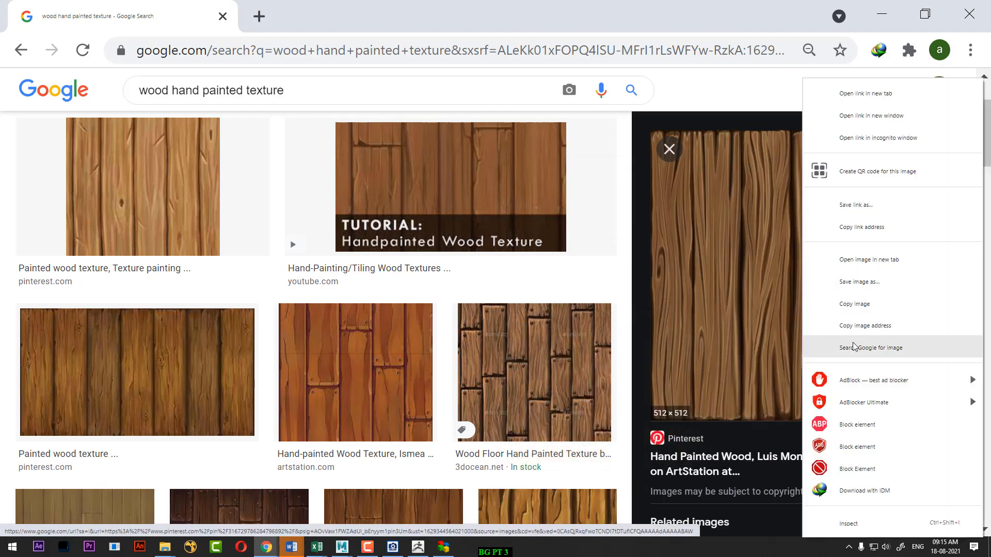
click(862, 281)
click(861, 517)
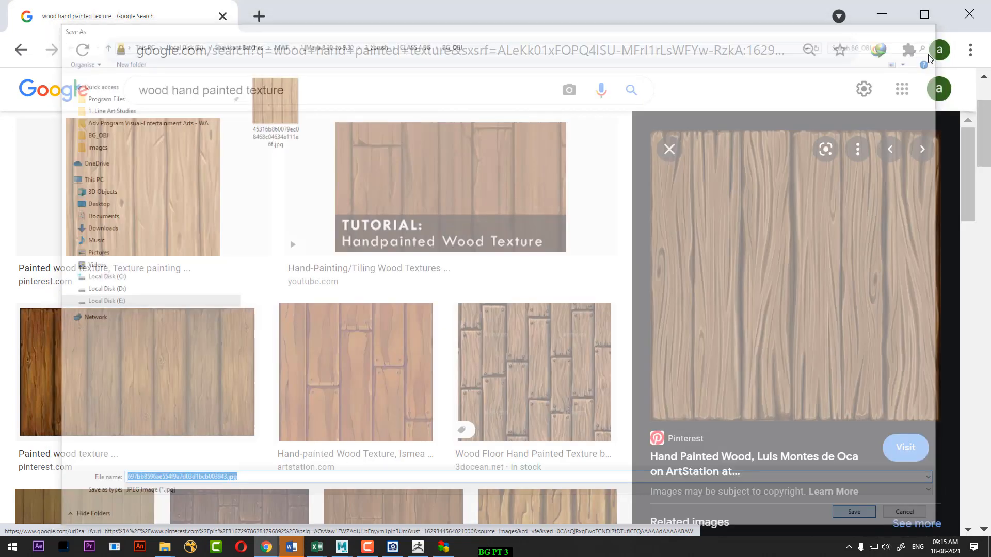
click(883, 13)
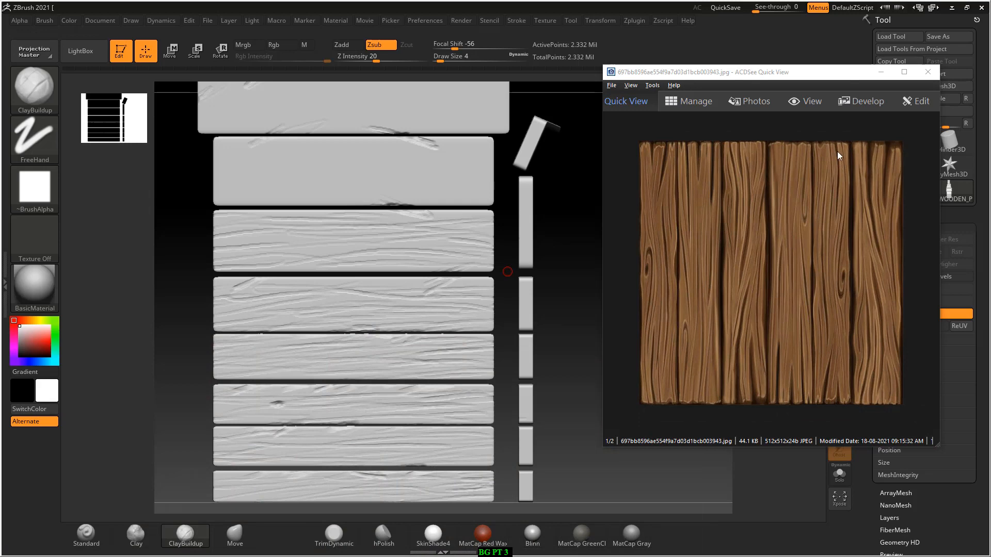
drag(810, 77, 878, 81)
Carve deep cracks and dense grain lines from both ends across the seventh plank from the bottom.
mouse_move(606, 325)
mouse_down()
mouse_move(627, 325)
mouse_move(653, 387)
mouse_up()
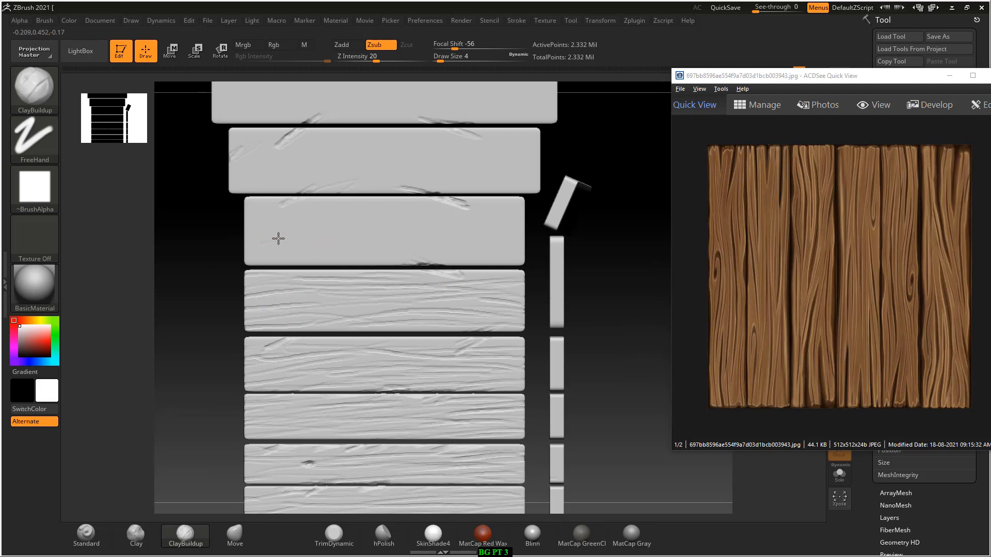
mouse_move(279, 237)
mouse_down()
mouse_move(264, 243)
mouse_move(299, 244)
mouse_move(287, 245)
mouse_up()
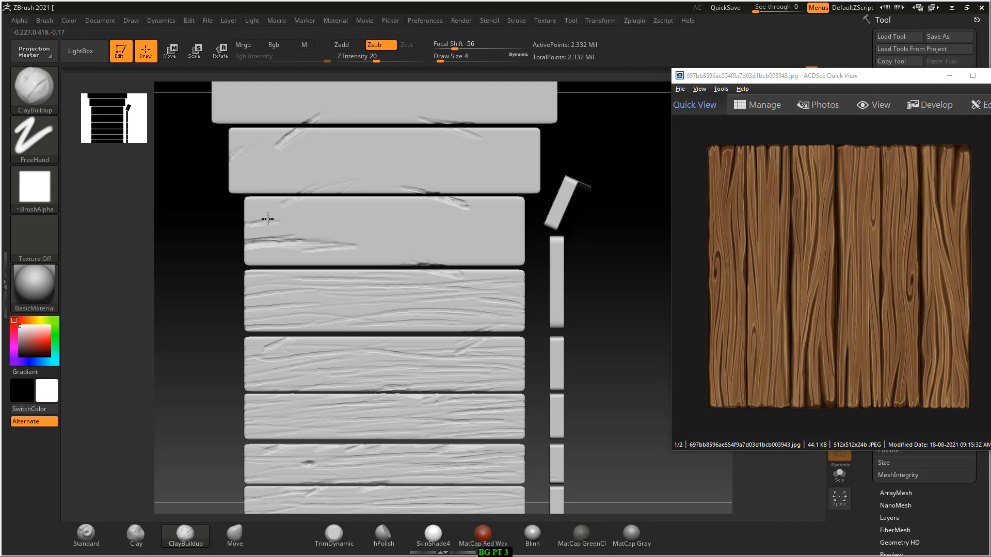
mouse_move(252, 212)
mouse_down()
mouse_move(435, 217)
mouse_move(384, 227)
mouse_up()
drag(524, 222, 442, 221)
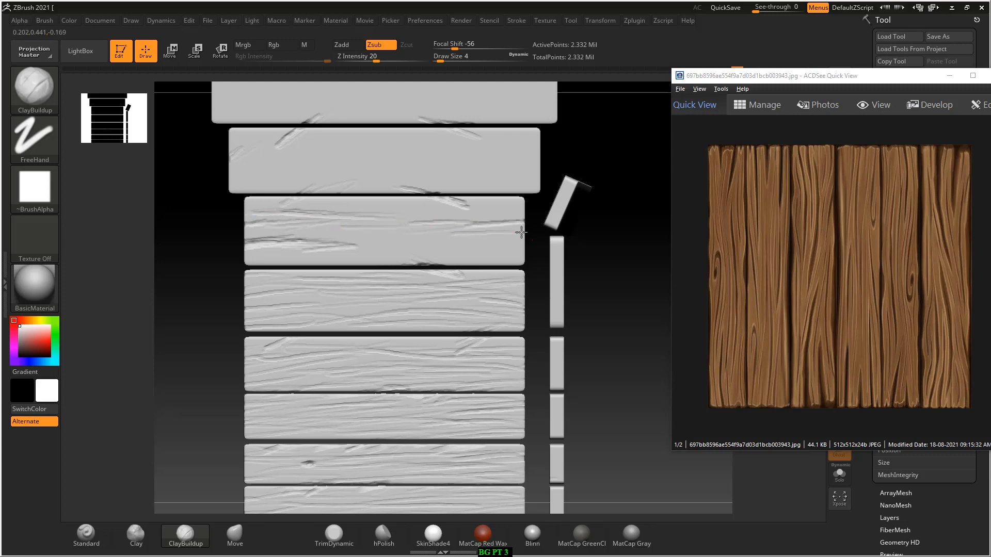
drag(509, 258, 249, 261)
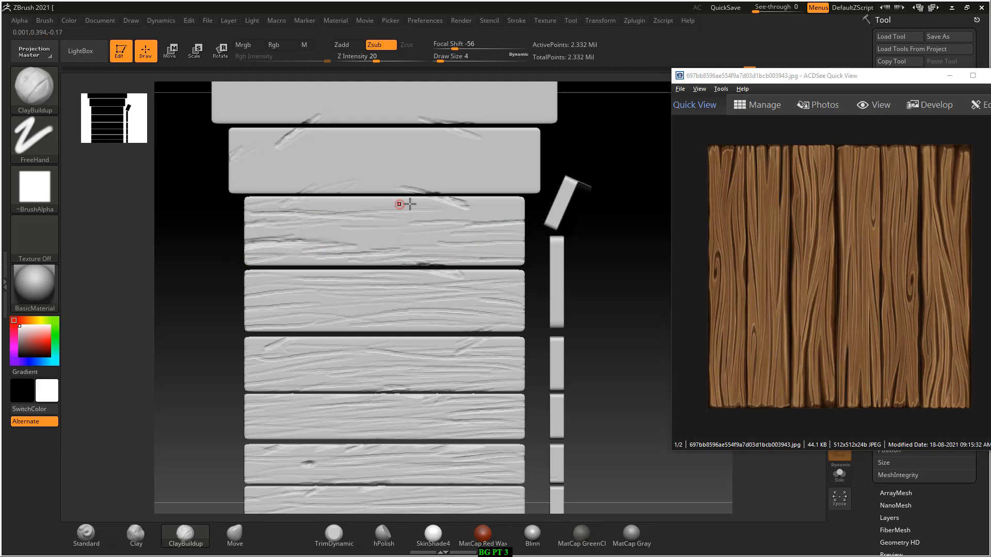
drag(400, 226, 297, 239)
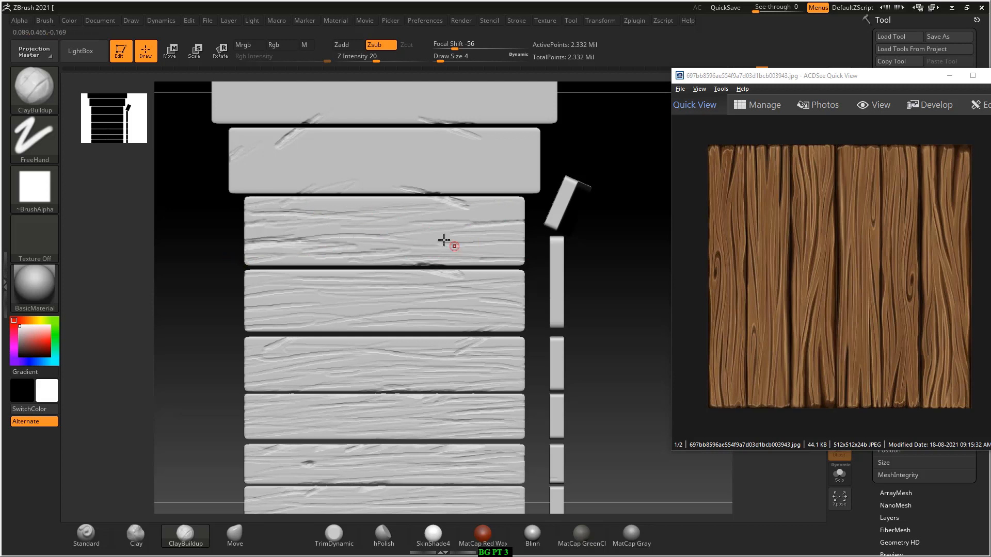
drag(522, 229, 452, 235)
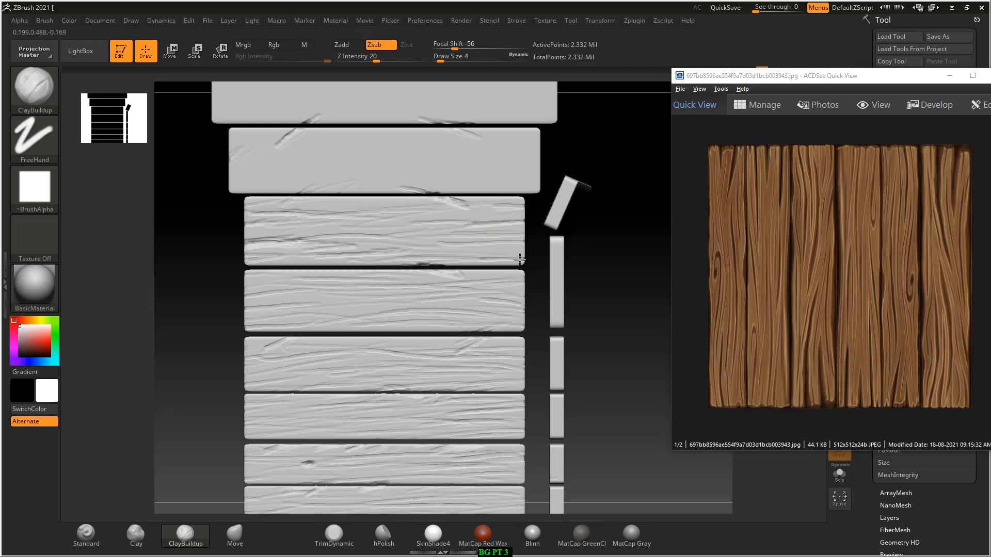
Carve grain lines along the lower edge of the eighth plank from the bottom and inward from both of its ends.
mouse_move(527, 252)
mouse_down()
mouse_move(370, 277)
mouse_move(593, 241)
mouse_move(537, 250)
mouse_move(508, 233)
mouse_up()
drag(287, 160, 431, 171)
shift+drag(251, 190, 279, 194)
alt+drag(213, 235, 289, 290)
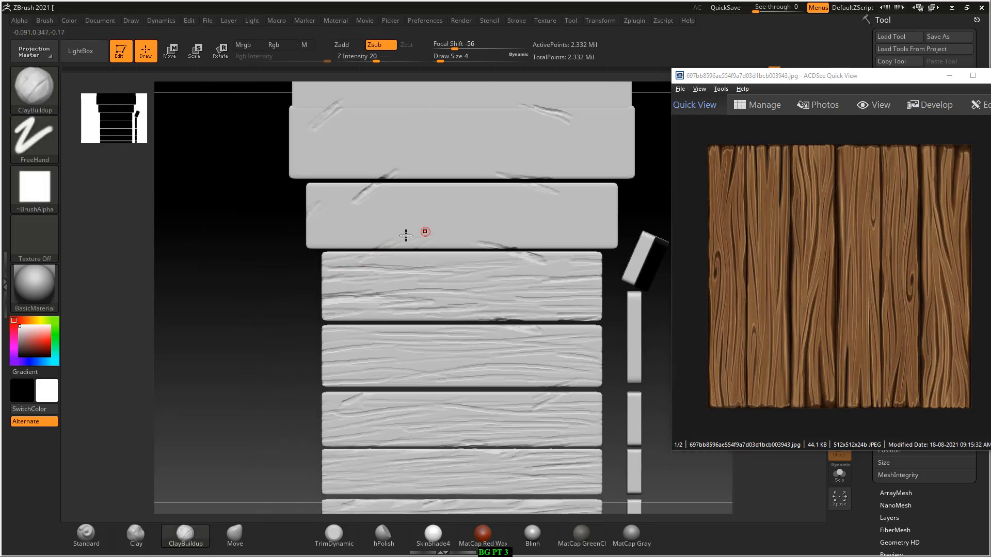
drag(310, 240, 429, 233)
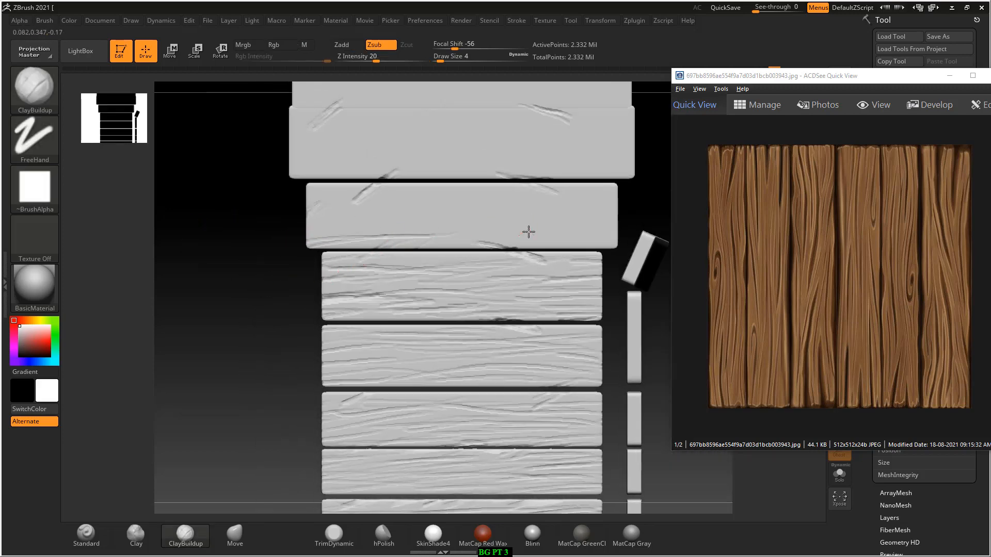
mouse_move(529, 236)
mouse_down()
mouse_move(442, 230)
mouse_move(596, 240)
mouse_up()
mouse_move(505, 219)
mouse_down()
mouse_move(601, 228)
mouse_move(481, 205)
mouse_up()
drag(336, 209, 381, 207)
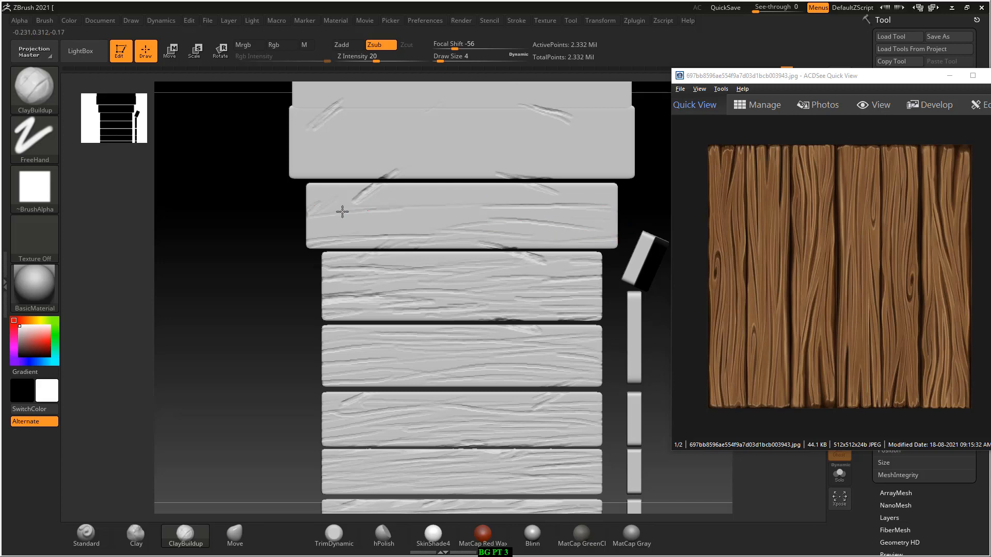
drag(311, 223, 384, 225)
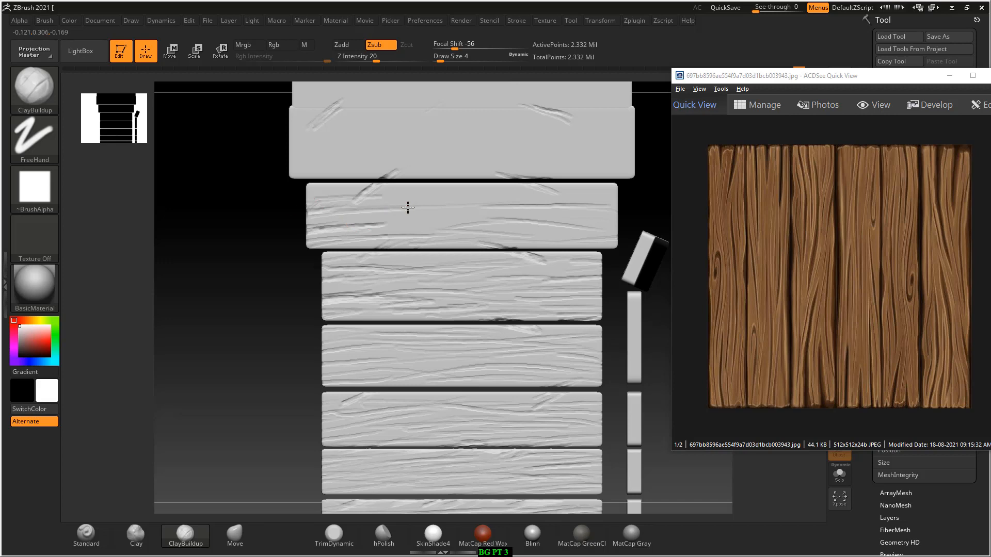
Fill the eighth plank's middle with long grain lines and add denser curved grain at its right end.
drag(335, 208, 509, 193)
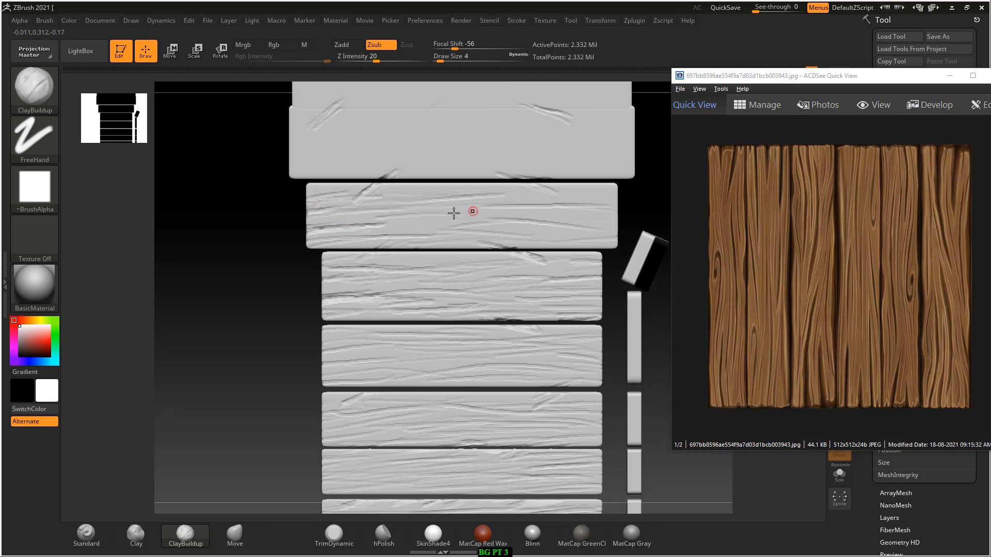
drag(431, 227, 601, 214)
drag(571, 213, 439, 225)
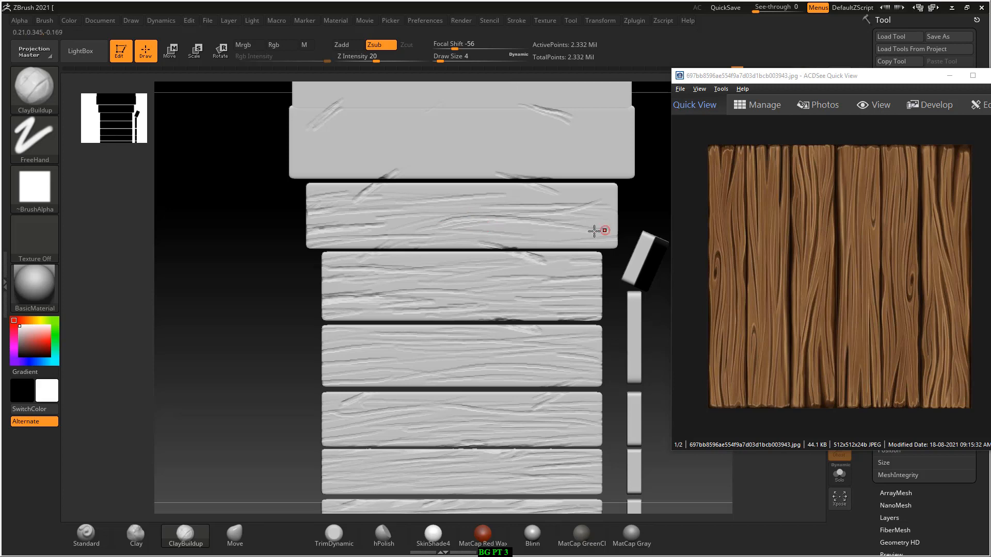
drag(616, 238, 515, 230)
mouse_move(614, 221)
mouse_down()
mouse_move(529, 205)
mouse_move(576, 190)
mouse_up()
drag(506, 193, 614, 193)
drag(503, 230, 606, 238)
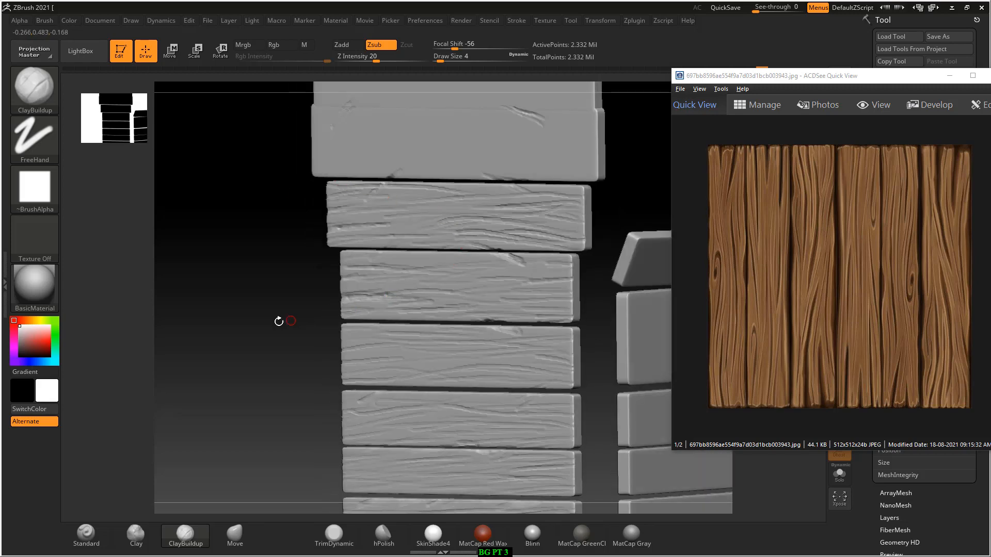
shift+drag(279, 321, 249, 325)
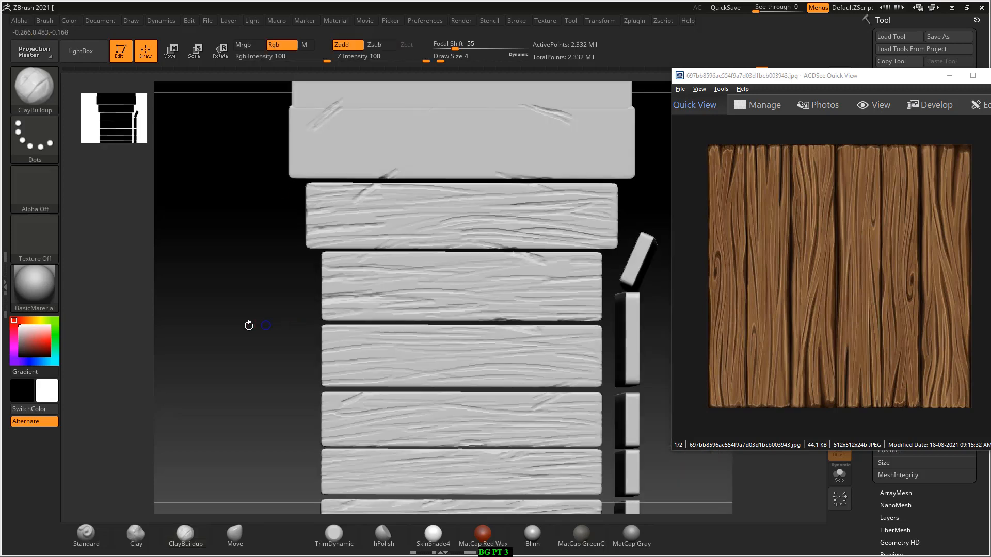
Carve grain along the ninth plank's lower edge and right end, and narrow the ACDSee reference window clear of the planks.
alt+drag(190, 255, 232, 355)
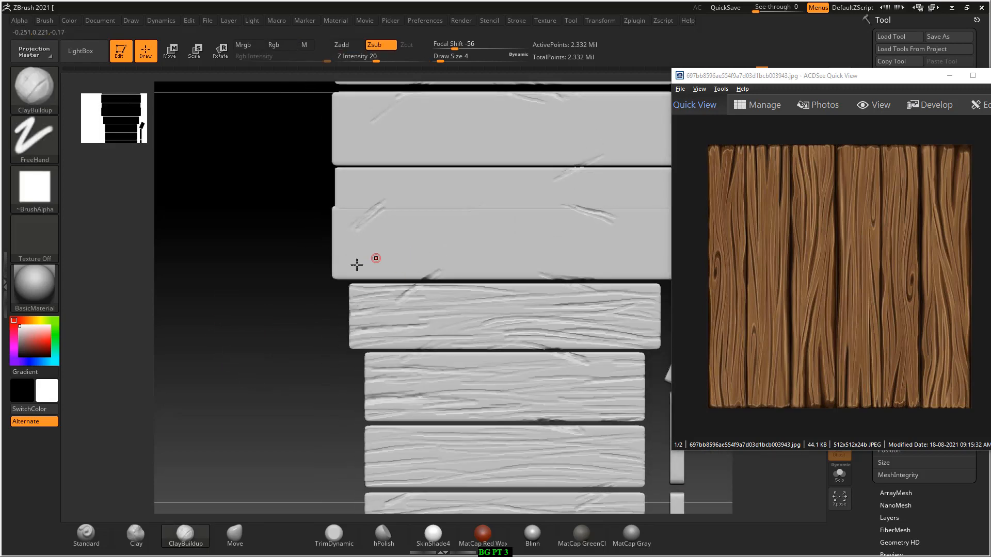
right_drag(357, 264, 338, 270)
drag(553, 241, 570, 239)
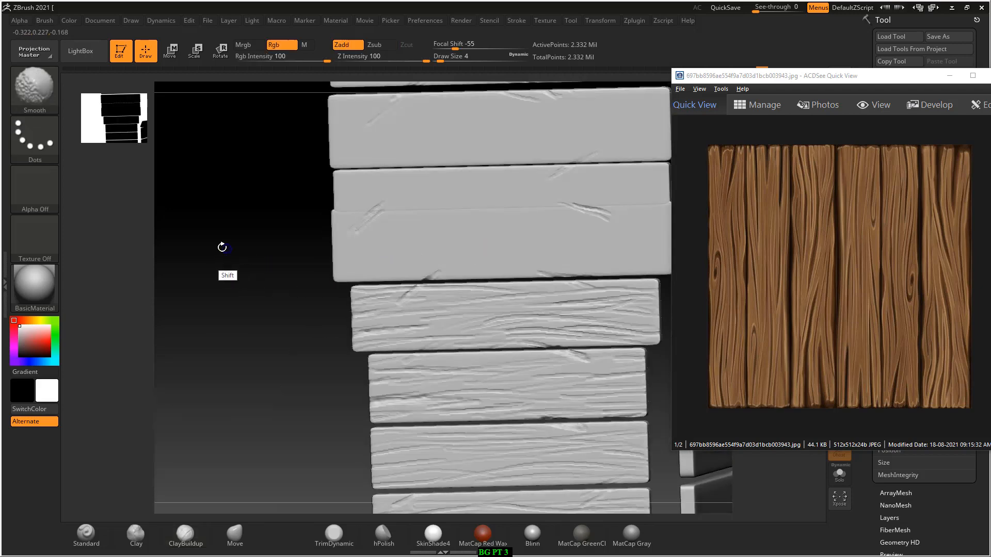
shift+drag(221, 247, 230, 250)
mouse_move(329, 272)
mouse_down()
mouse_move(408, 268)
mouse_move(416, 248)
mouse_move(389, 251)
mouse_move(632, 264)
mouse_up()
mouse_move(480, 258)
mouse_down()
mouse_move(639, 255)
mouse_move(641, 264)
mouse_up()
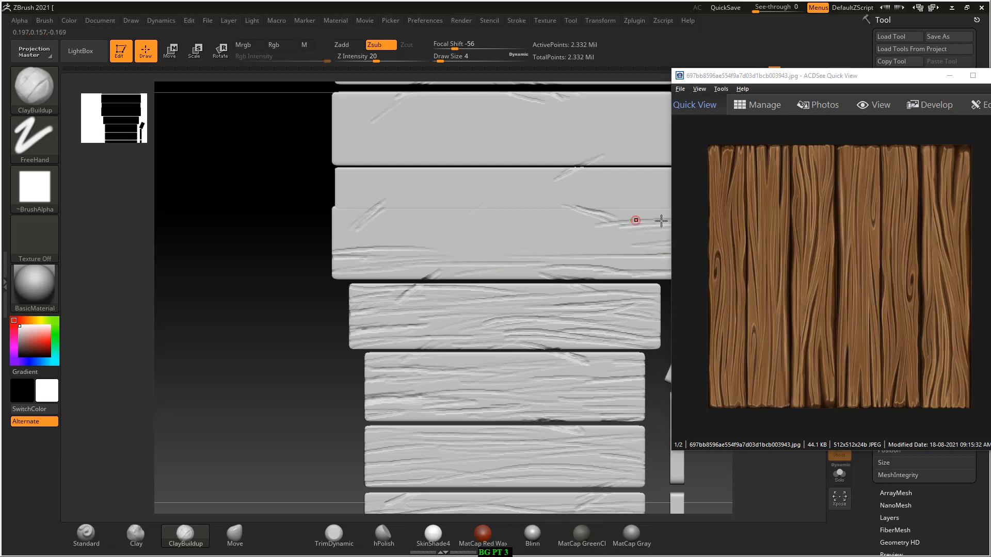
drag(670, 220, 766, 221)
Carve a knot left of the ninth plank's centre and flow grain lines around it across the plank's upper part.
click(425, 236)
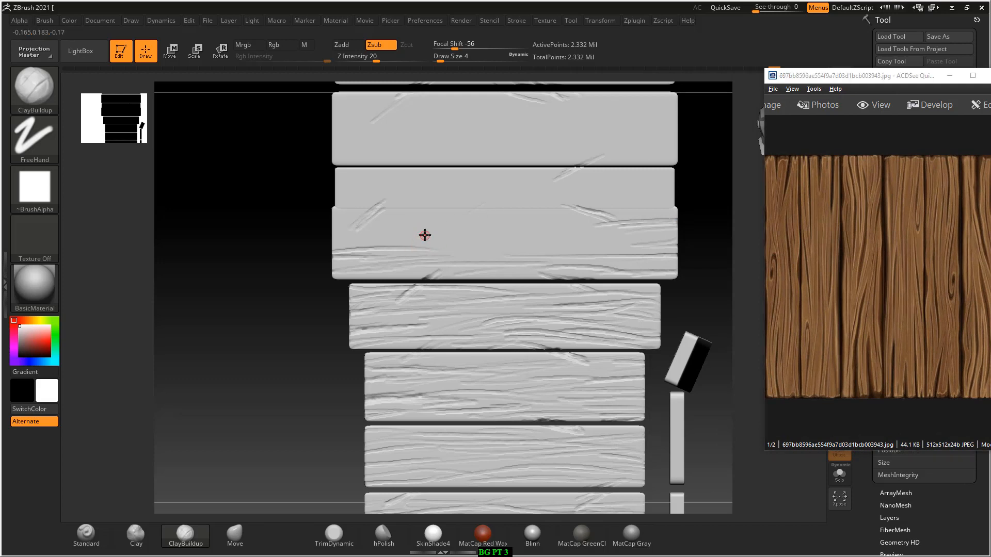
click(424, 236)
mouse_move(439, 227)
mouse_down()
mouse_move(467, 227)
mouse_move(407, 242)
mouse_move(537, 232)
mouse_up()
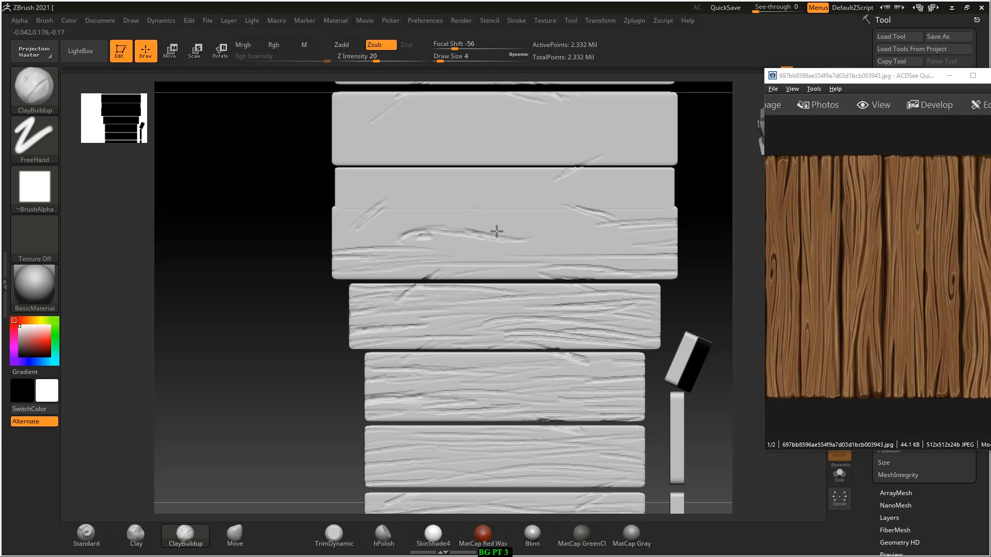
mouse_move(405, 240)
mouse_down()
mouse_move(508, 221)
mouse_move(499, 217)
mouse_move(593, 235)
mouse_up()
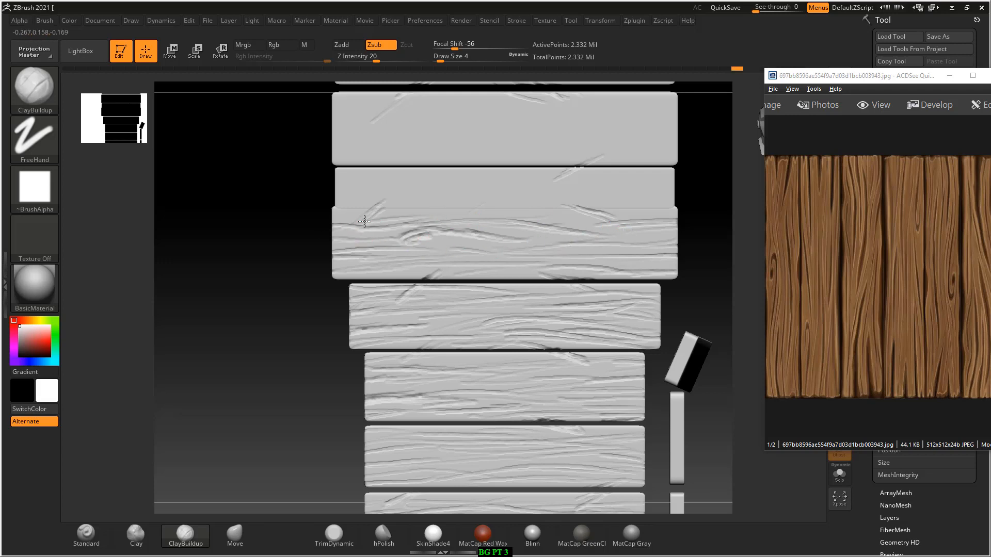
drag(342, 219, 469, 214)
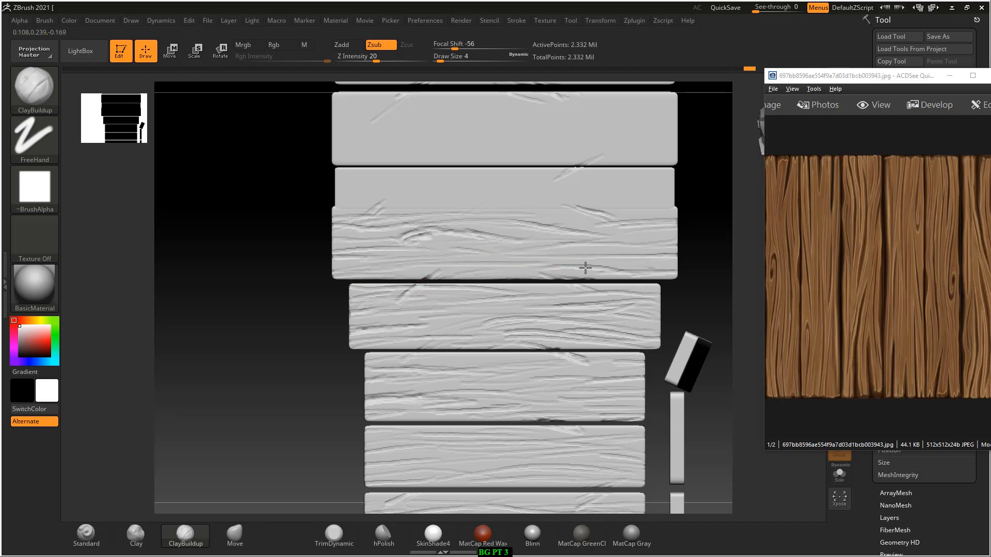
right_drag(608, 261, 376, 246)
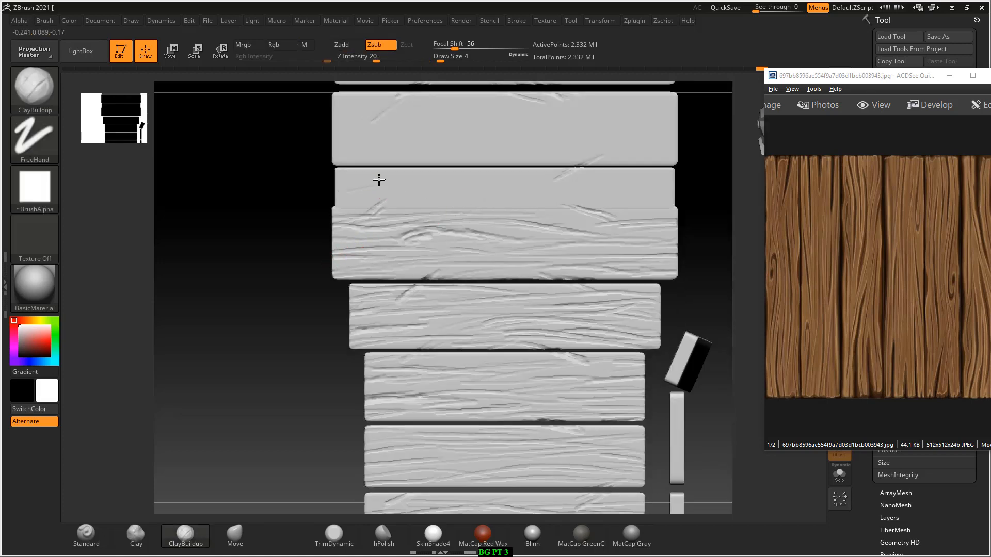
Carve a knot near the left end of the tenth plank and long grain lines across its full length.
mouse_move(338, 184)
mouse_down()
mouse_move(421, 183)
mouse_move(387, 197)
mouse_move(433, 193)
mouse_move(400, 190)
mouse_move(371, 203)
mouse_move(498, 190)
mouse_move(622, 196)
mouse_move(609, 177)
mouse_move(642, 197)
mouse_move(569, 183)
mouse_move(443, 181)
mouse_up()
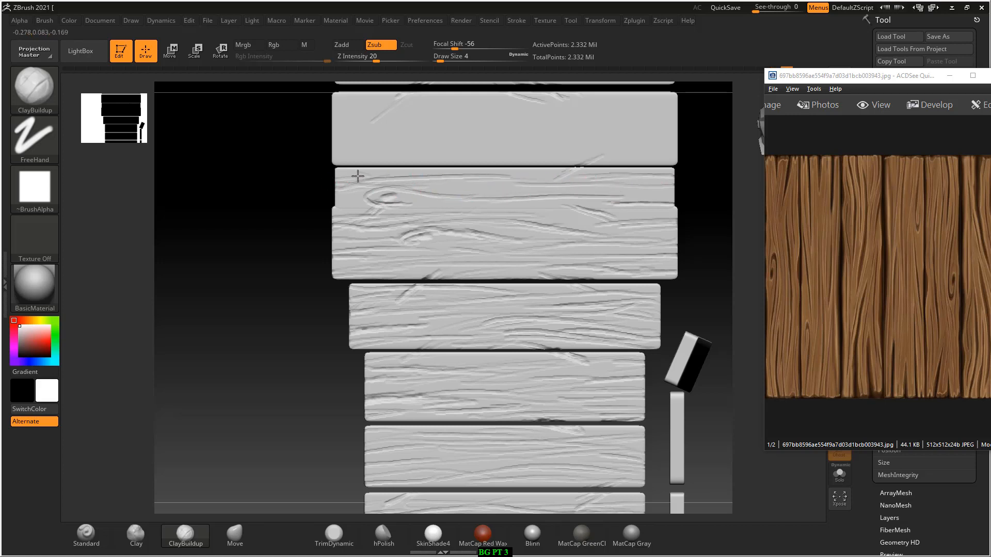
drag(389, 205, 674, 210)
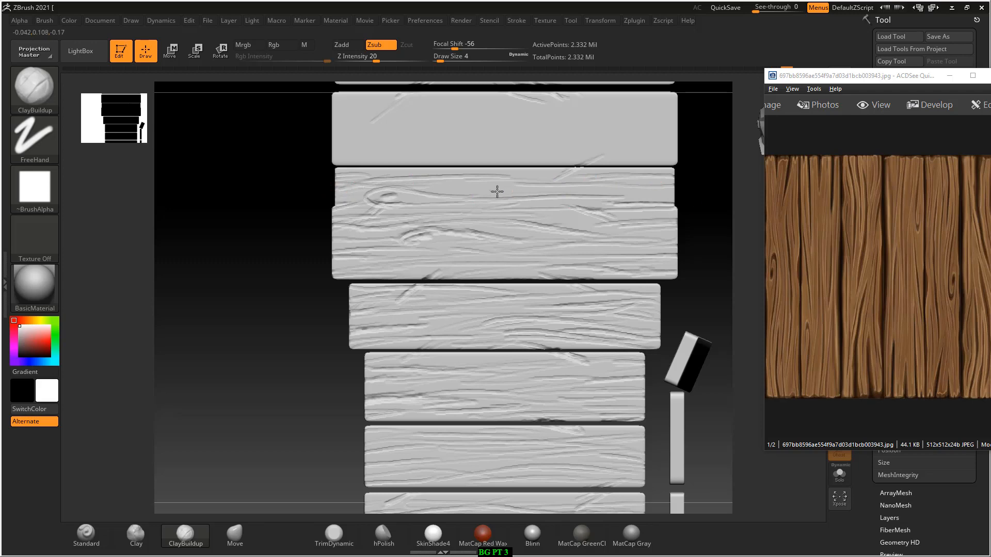
key(alt+Tab)
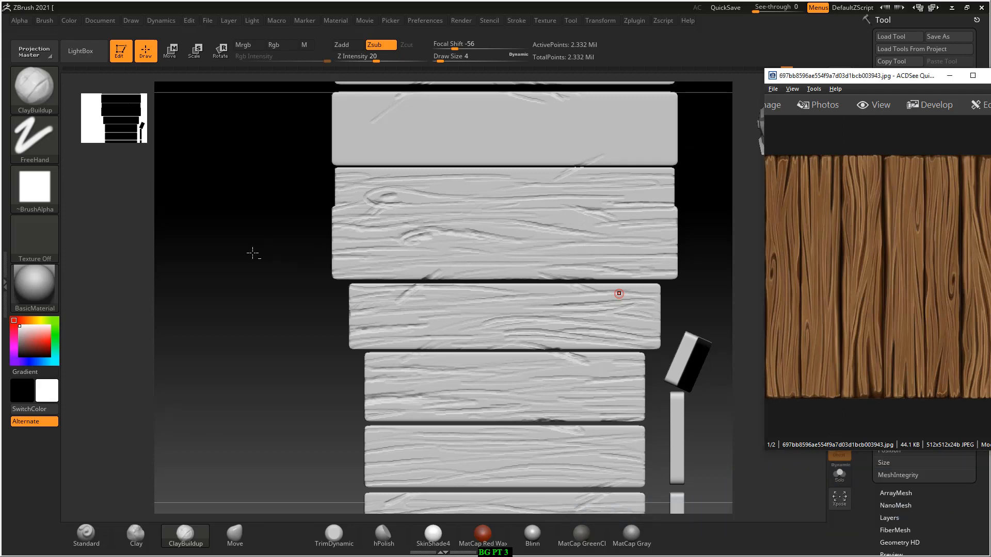
Carve deep cracks and grain lines inward from the right end of the eleventh plank.
drag(253, 253, 366, 264)
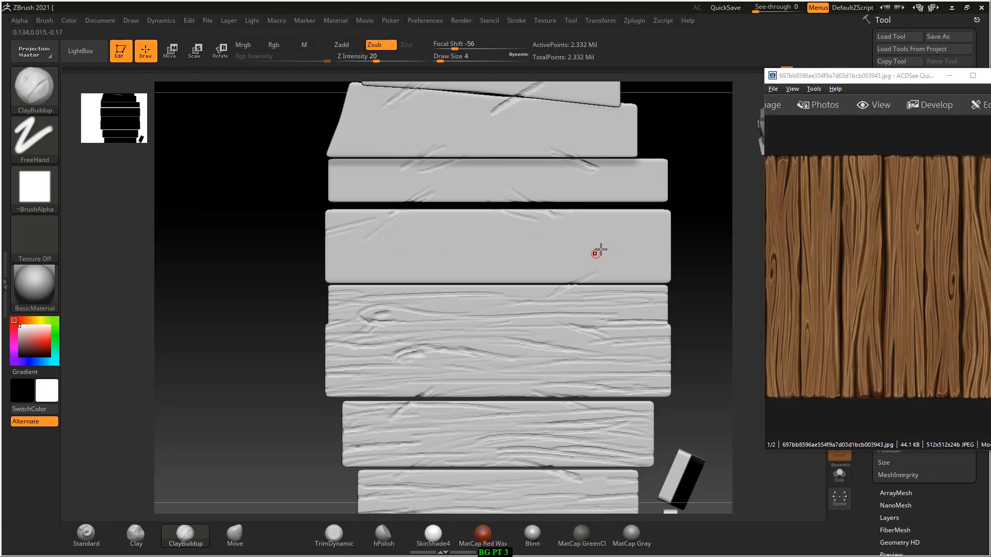
drag(621, 234, 626, 230)
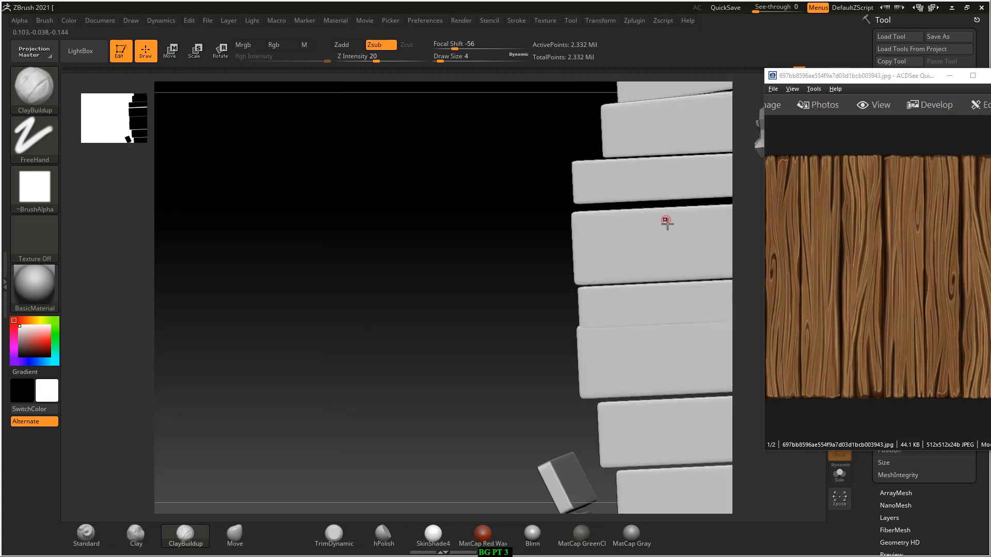
mouse_move(663, 221)
mouse_down()
mouse_move(469, 256)
mouse_move(714, 270)
mouse_up()
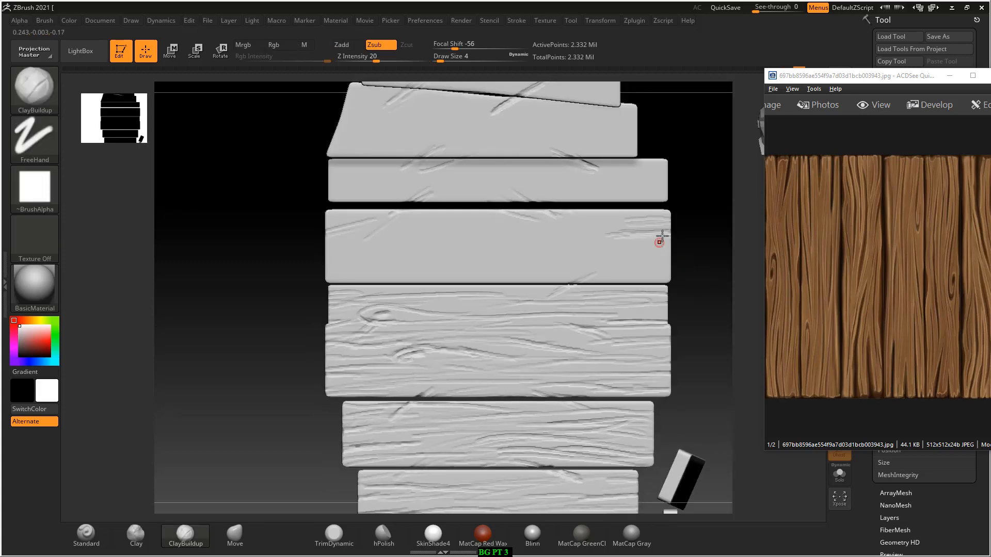
mouse_move(662, 235)
mouse_down()
mouse_move(603, 228)
mouse_move(567, 235)
mouse_move(607, 241)
mouse_move(601, 254)
mouse_up()
mouse_move(677, 257)
mouse_down()
mouse_move(486, 271)
mouse_move(704, 268)
mouse_move(532, 264)
mouse_up()
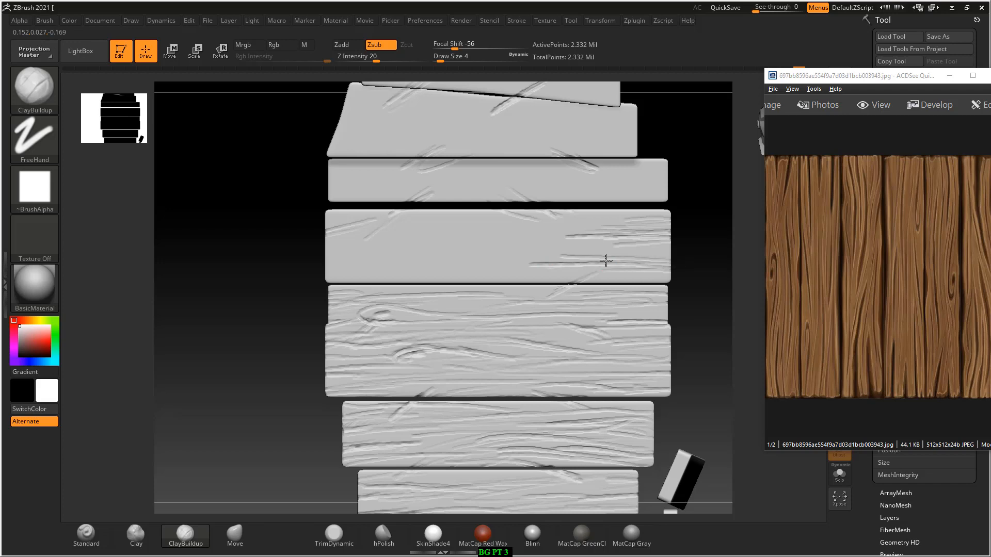
drag(644, 253, 612, 252)
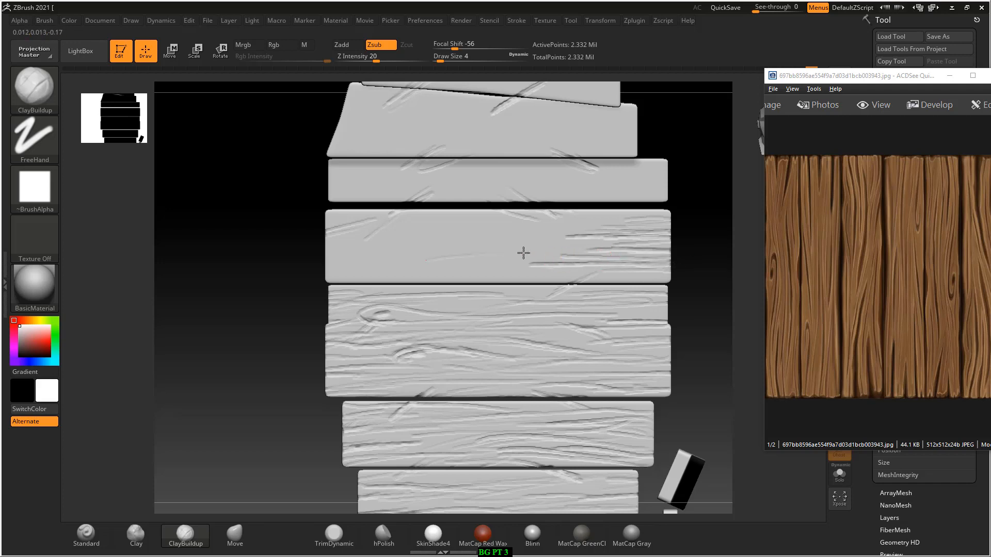
Carve a long crack left of the eleventh plank's centre and grain lines running out to its left end.
drag(535, 246, 399, 254)
drag(491, 263, 416, 259)
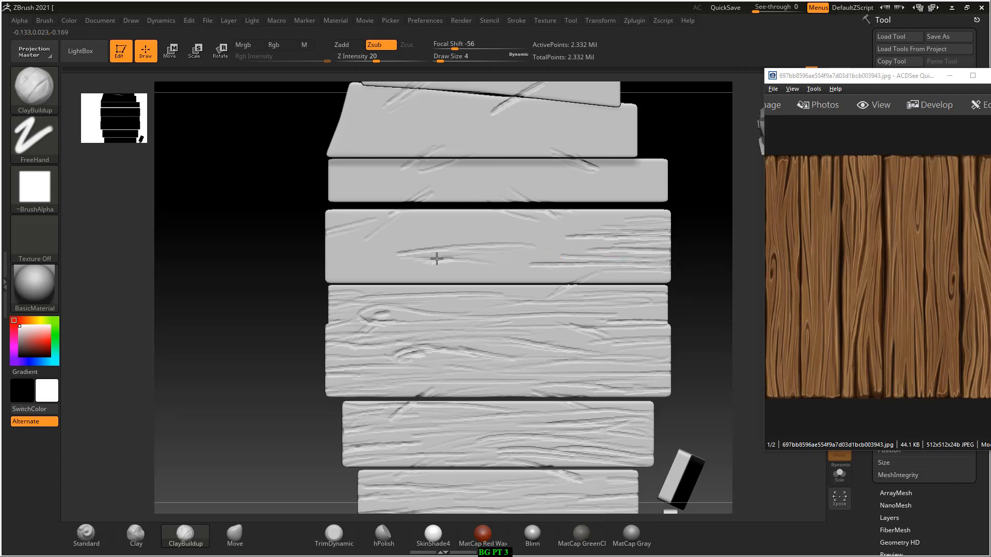
drag(489, 263, 381, 265)
drag(385, 269, 325, 275)
mouse_move(411, 244)
mouse_down()
mouse_move(325, 246)
mouse_move(325, 259)
mouse_up()
drag(428, 227, 335, 235)
drag(431, 225, 325, 230)
Fill the remaining gaps in the eleventh plank's centre and along its upper and lower edges with grain lines.
drag(548, 221, 448, 227)
drag(594, 226, 423, 232)
drag(550, 245, 498, 249)
drag(573, 256, 468, 281)
drag(658, 282, 493, 283)
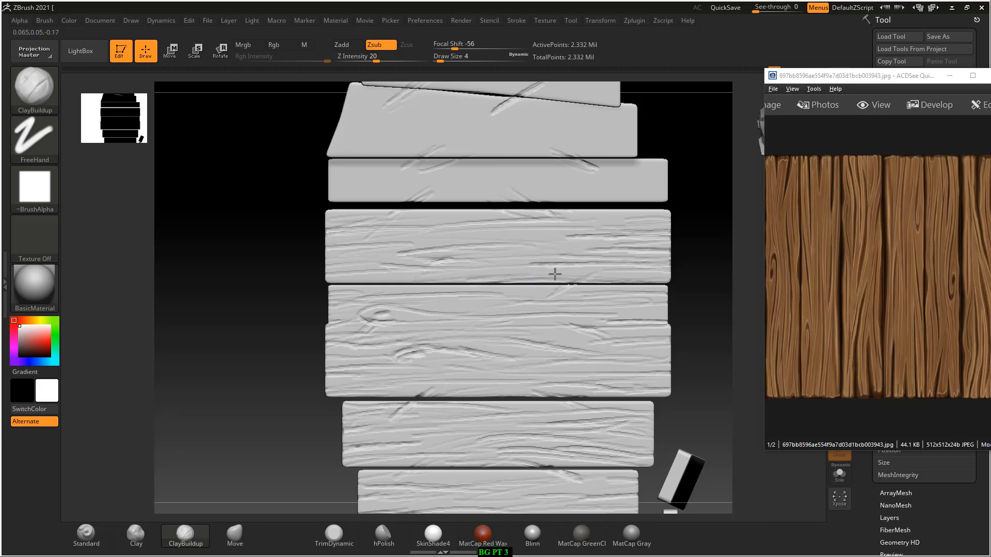
drag(389, 278, 328, 283)
mouse_move(655, 219)
mouse_down()
mouse_move(546, 217)
mouse_move(460, 237)
mouse_up()
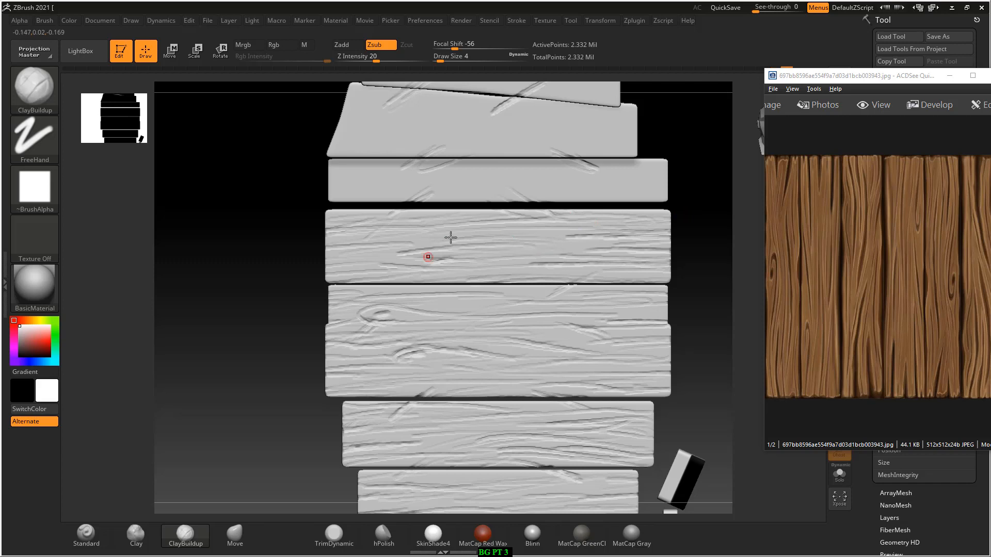
Carve a central knot and surrounding grain lines along the narrow twelfth plank.
drag(379, 183, 456, 181)
drag(454, 179, 571, 179)
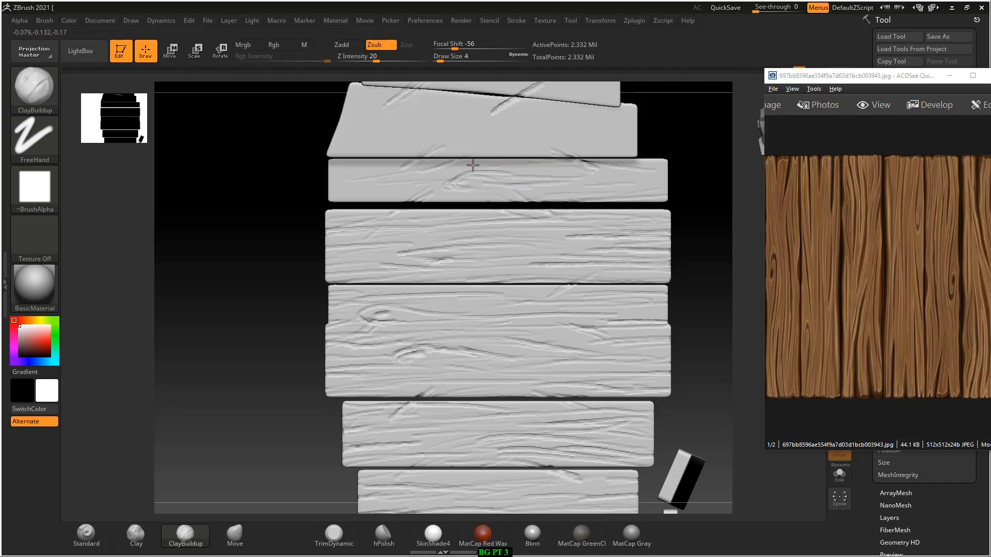
mouse_move(411, 180)
mouse_down()
mouse_move(339, 191)
mouse_move(403, 194)
mouse_up()
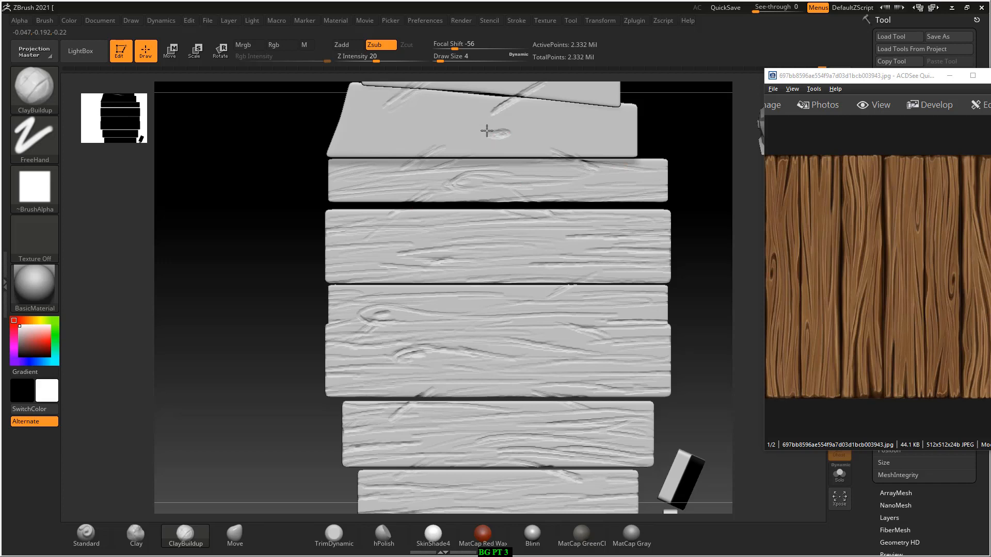
Carve grain lines around the knot and out to both ends of the slant-ended thirteenth plank.
mouse_move(486, 131)
mouse_down()
mouse_move(521, 134)
mouse_move(454, 126)
mouse_move(412, 139)
mouse_move(391, 116)
mouse_move(348, 99)
mouse_up()
mouse_move(459, 100)
mouse_down()
mouse_move(366, 115)
mouse_move(415, 129)
mouse_up()
drag(361, 153, 326, 156)
drag(391, 149, 327, 156)
drag(442, 146, 504, 145)
mouse_move(579, 151)
mouse_down()
mouse_move(645, 153)
mouse_move(584, 133)
mouse_up()
drag(637, 124, 467, 117)
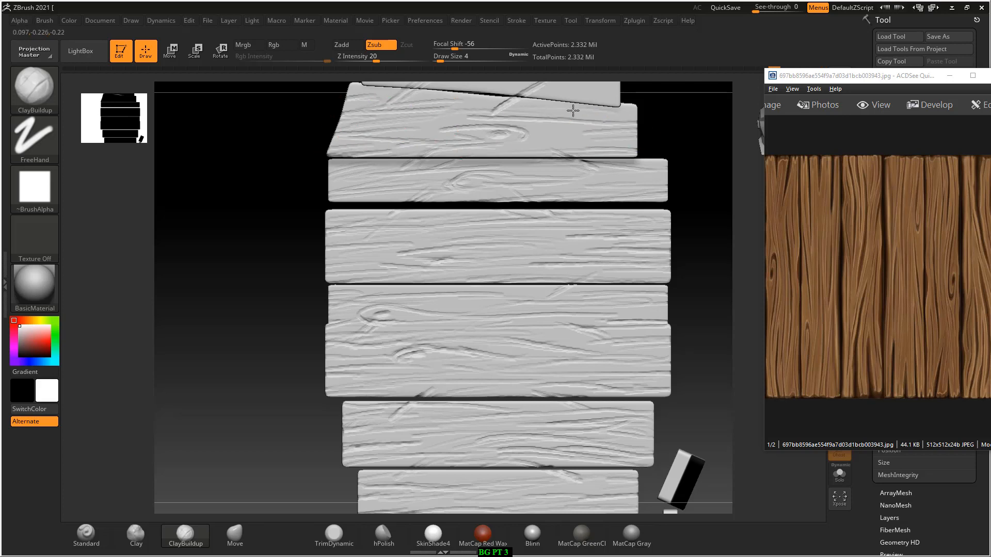
mouse_move(637, 113)
mouse_down()
mouse_move(589, 110)
mouse_move(426, 150)
mouse_up()
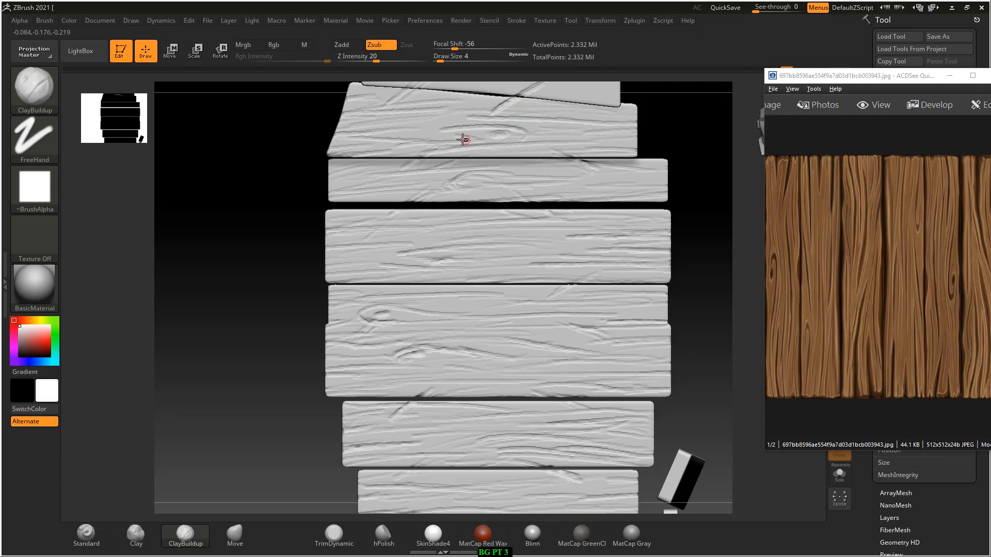
Carve cracks from the right end and long grain lines across the tilted fourteenth plank.
alt+drag(669, 122, 657, 207)
mouse_move(558, 171)
mouse_down()
mouse_move(592, 167)
mouse_move(609, 177)
mouse_up()
drag(559, 138, 608, 137)
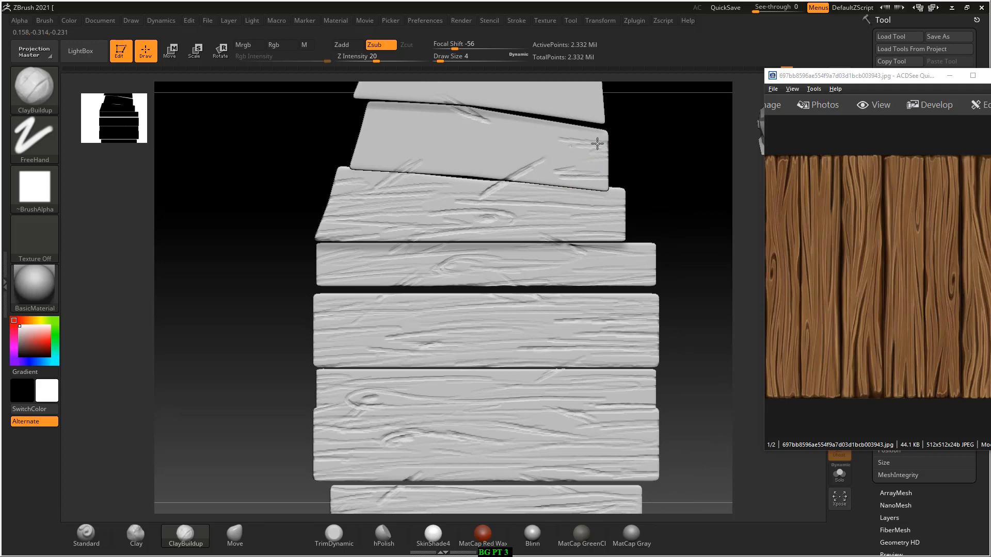
mouse_move(533, 145)
mouse_down()
mouse_move(608, 151)
mouse_move(416, 147)
mouse_up()
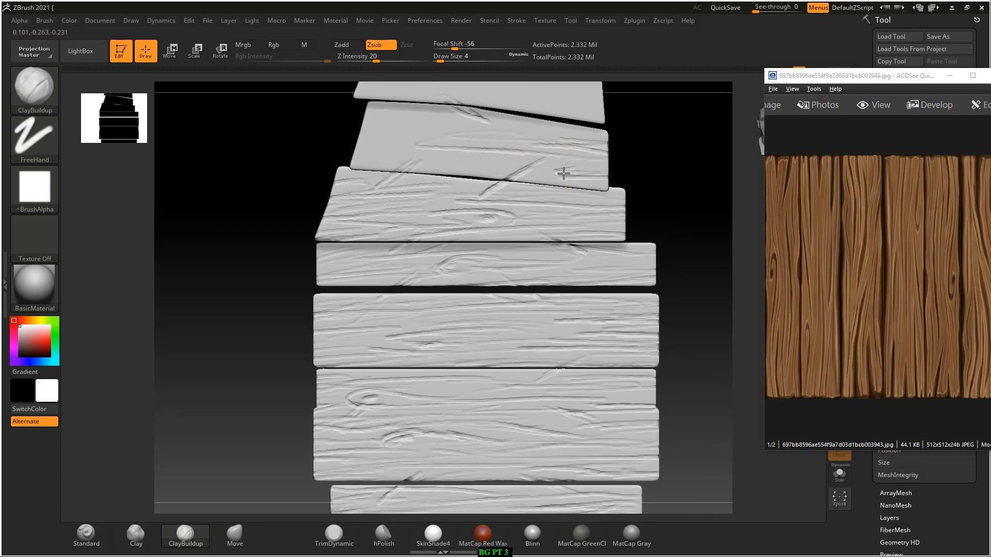
drag(563, 173, 381, 158)
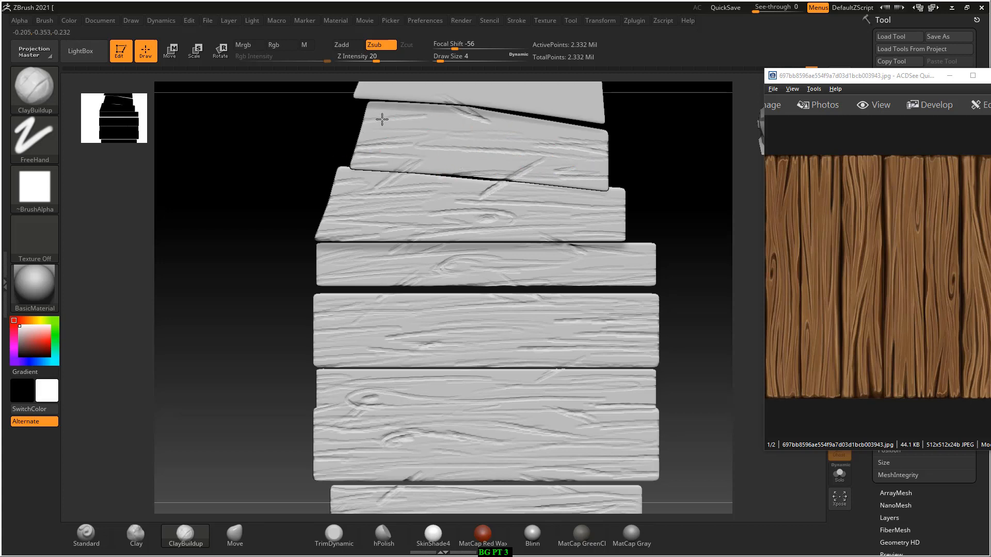
drag(433, 126, 555, 134)
mouse_move(459, 167)
mouse_down()
mouse_move(602, 165)
mouse_move(606, 141)
mouse_move(720, 132)
mouse_up()
drag(469, 143, 356, 168)
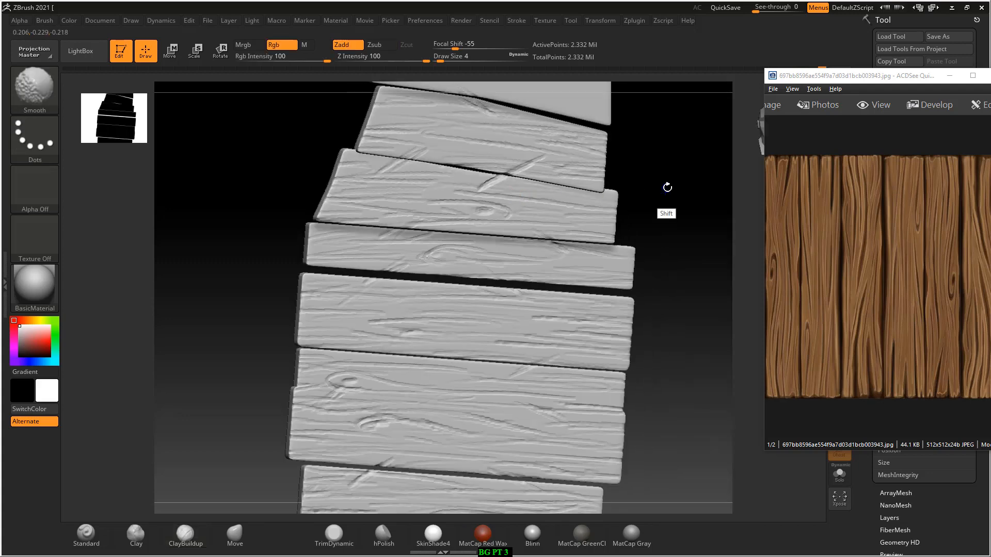
Carve grain lines from the left end of the wide fifteenth plank and a small knot right of its centre.
shift+drag(667, 188, 642, 148)
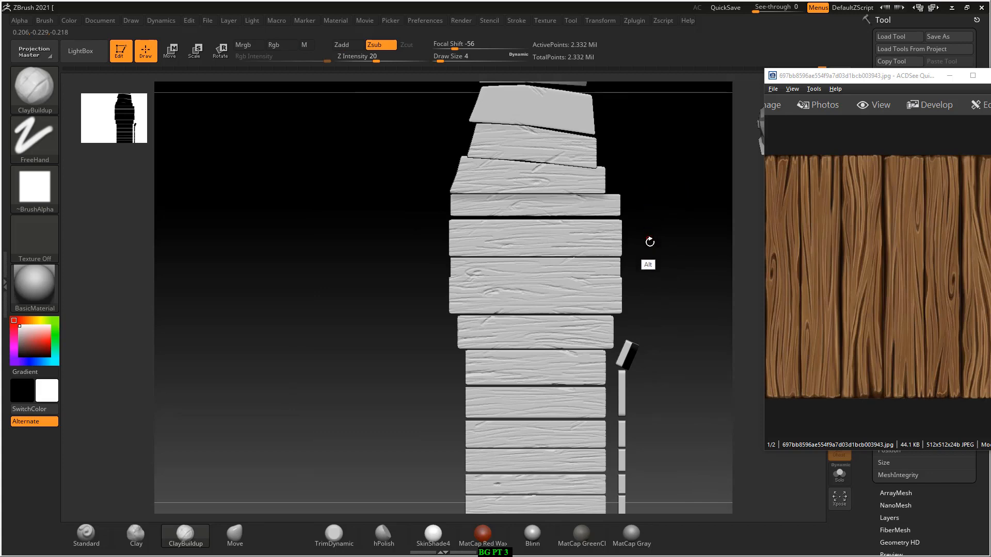
mouse_move(650, 242)
alt+mouse_down()
mouse_move(685, 284)
mouse_move(683, 304)
mouse_move(657, 304)
alt+mouse_up()
alt+drag(652, 199, 654, 317)
alt+drag(661, 274, 659, 315)
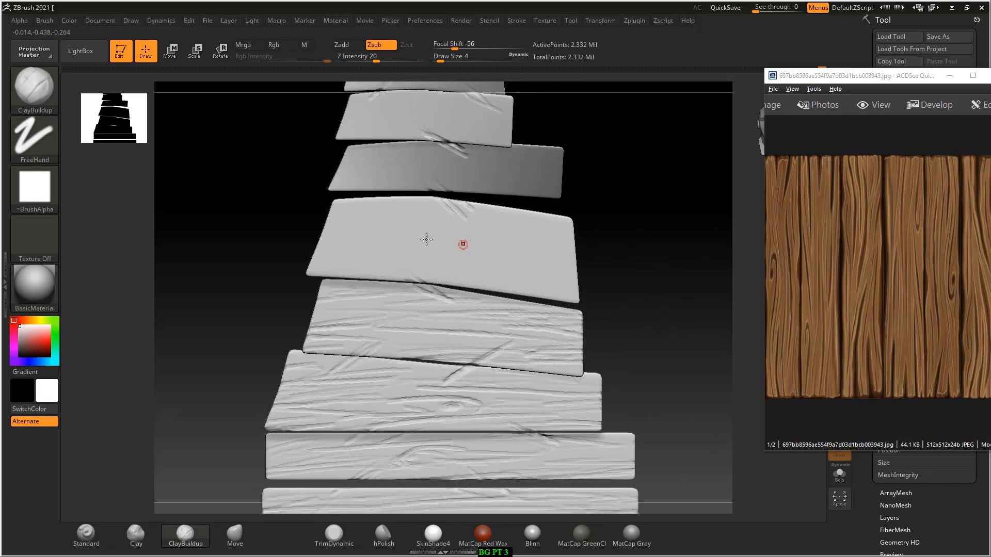
drag(376, 244, 311, 255)
drag(352, 251, 312, 261)
drag(457, 260, 309, 273)
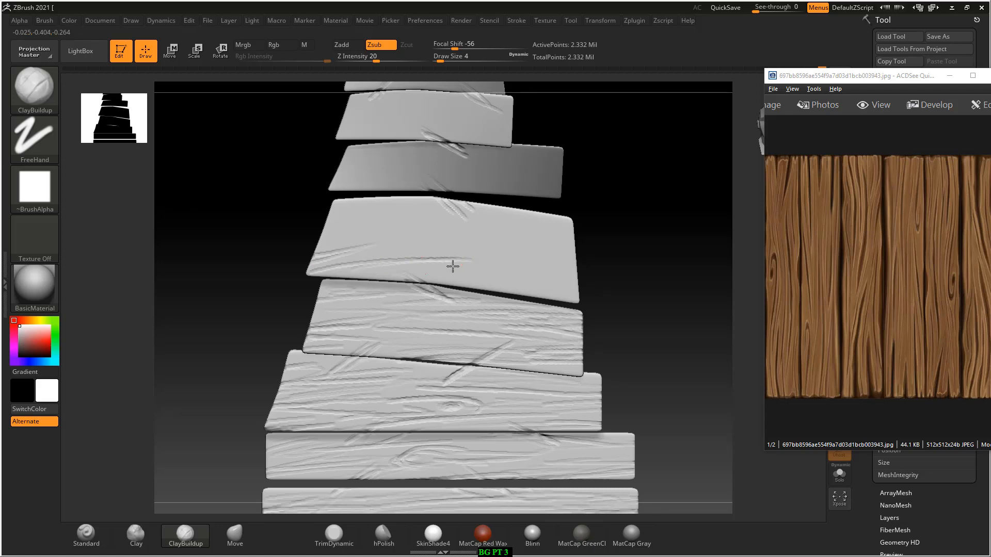
drag(453, 266, 487, 263)
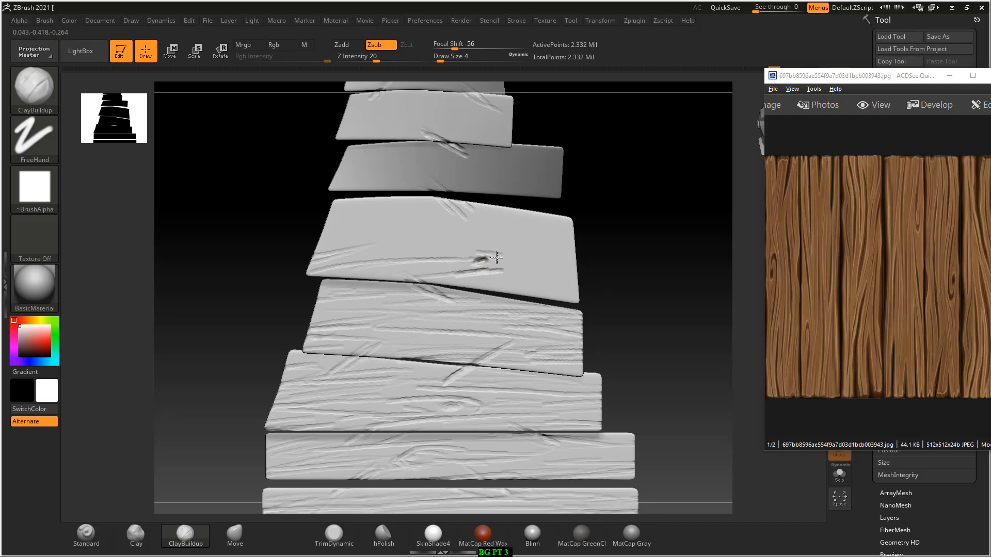
mouse_move(489, 264)
mouse_down()
mouse_move(513, 254)
mouse_move(454, 249)
mouse_move(471, 274)
mouse_up()
Carve curved grain lines around the fifteenth plank's knot and cracks out to its right end.
mouse_move(393, 246)
mouse_down()
mouse_move(433, 230)
mouse_move(542, 233)
mouse_move(575, 253)
mouse_up()
drag(537, 264, 569, 261)
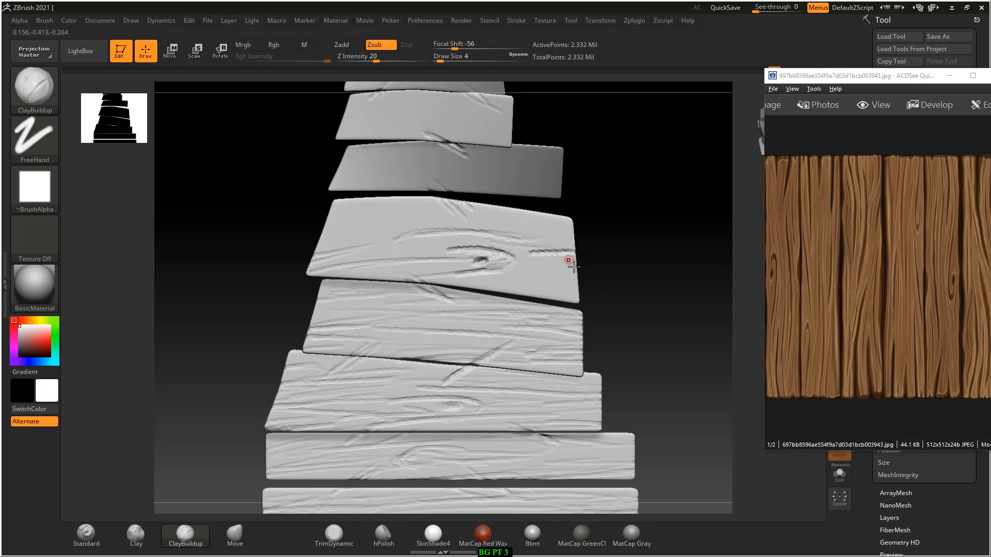
drag(490, 267, 574, 268)
drag(512, 280, 571, 285)
drag(454, 274, 524, 276)
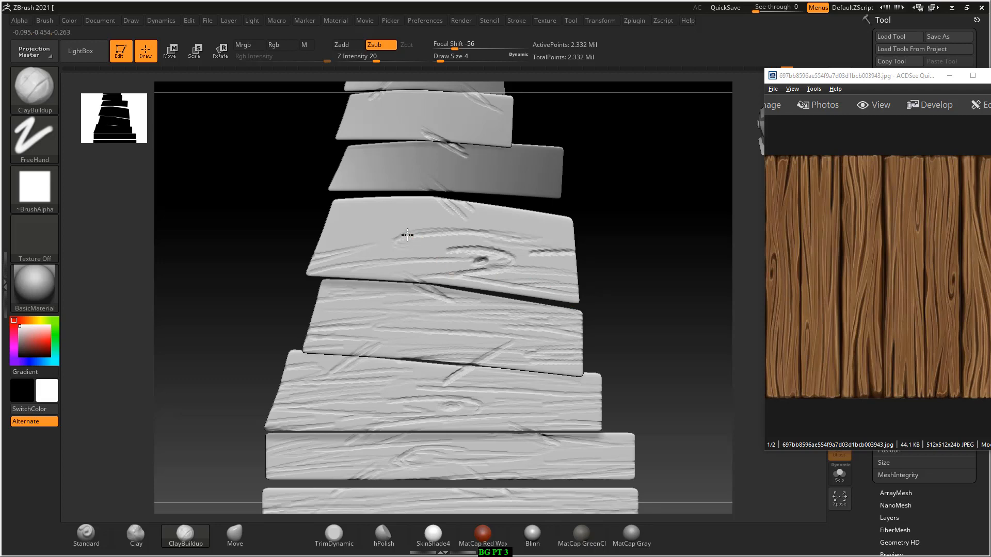
Fill the upper left area and the space above the knot on the fifteenth plank with grain lines.
drag(330, 208, 436, 206)
drag(330, 220, 366, 215)
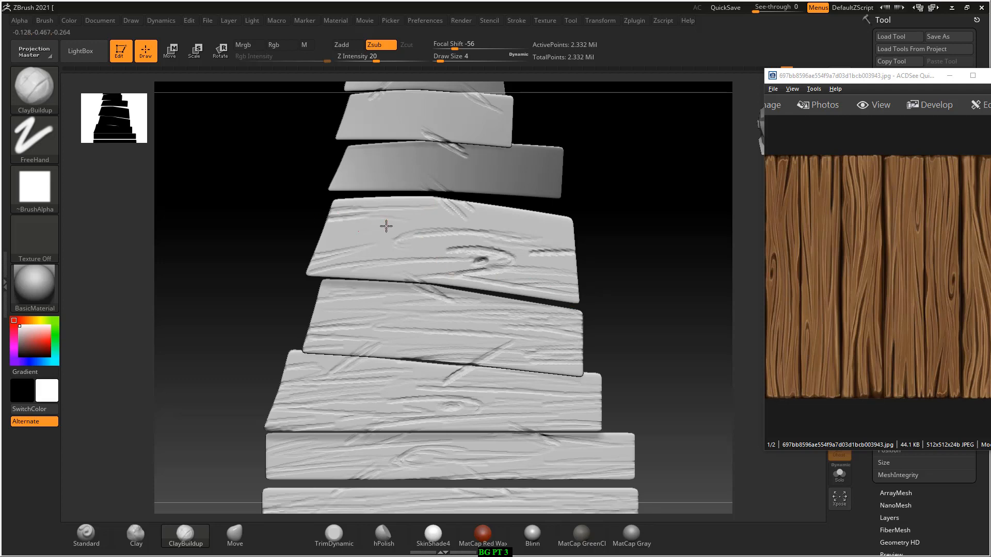
mouse_move(322, 240)
mouse_down()
mouse_move(410, 226)
mouse_move(442, 208)
mouse_up()
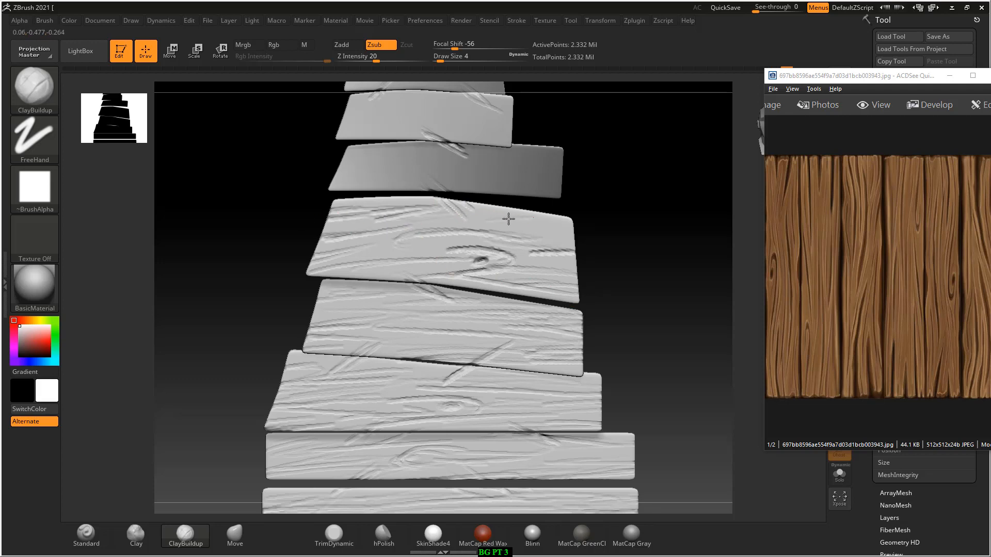
mouse_move(537, 230)
right_down()
mouse_move(588, 228)
mouse_move(334, 261)
mouse_move(643, 233)
right_up()
mouse_move(445, 249)
mouse_down()
mouse_move(322, 253)
mouse_move(432, 274)
mouse_up()
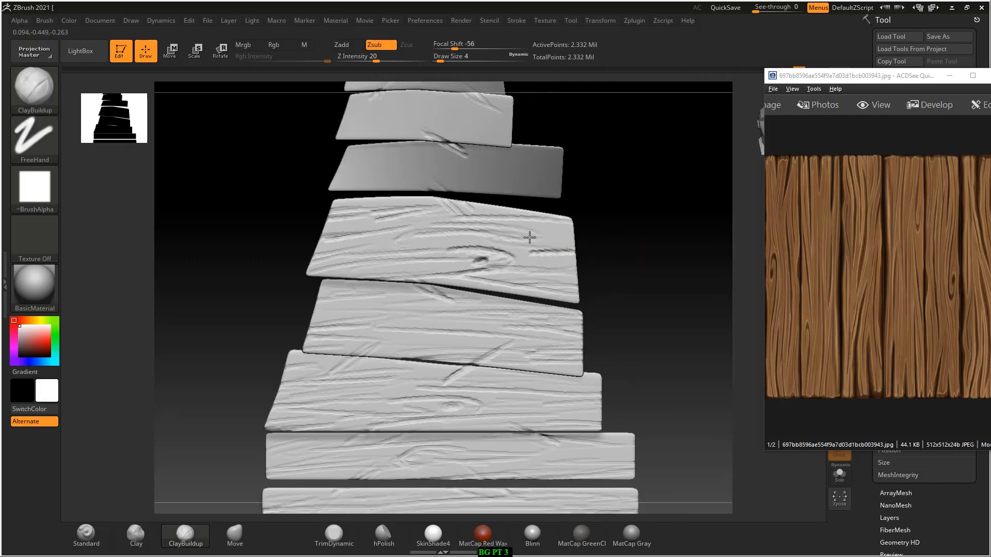
drag(513, 238, 536, 238)
Carve a long crack into the right half of the sixteenth plank and grain lines along its whole length.
alt+drag(609, 197, 601, 255)
drag(458, 215, 545, 217)
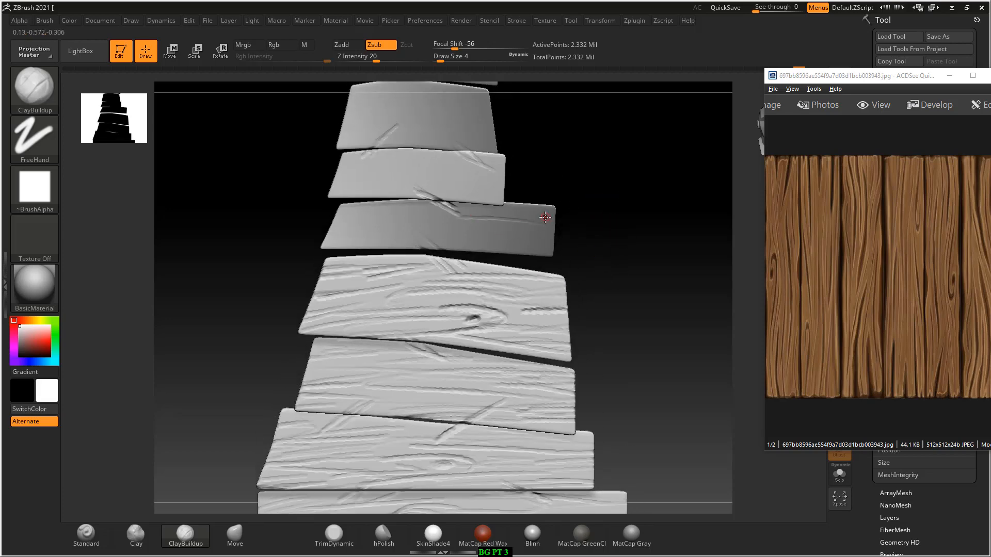
mouse_move(545, 217)
right_down()
mouse_move(412, 239)
mouse_move(625, 218)
mouse_move(541, 225)
right_up()
mouse_move(488, 229)
mouse_down()
mouse_move(532, 227)
mouse_move(481, 235)
mouse_up()
mouse_move(553, 230)
mouse_down()
mouse_move(433, 222)
mouse_move(447, 222)
mouse_move(411, 206)
mouse_move(338, 209)
mouse_up()
mouse_move(253, 210)
mouse_down()
mouse_move(512, 213)
mouse_move(316, 219)
mouse_move(337, 226)
mouse_up()
drag(400, 231, 331, 233)
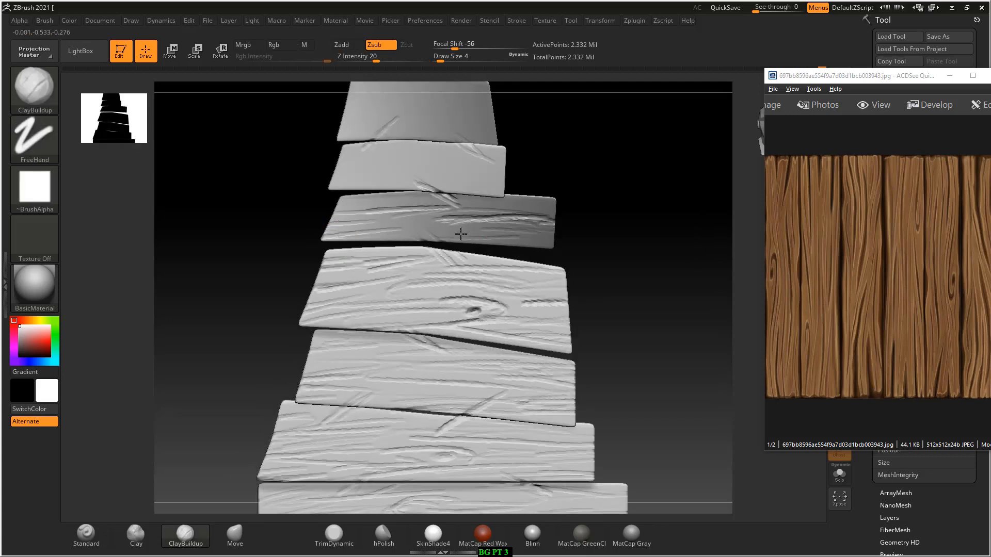
drag(553, 241, 531, 239)
drag(443, 232, 402, 229)
Carve a small knot and grain lines on the seventeenth plank, and add further grain to the sixteenth.
mouse_move(349, 164)
mouse_down()
mouse_move(432, 164)
mouse_move(373, 190)
mouse_up()
mouse_move(499, 185)
mouse_down()
mouse_move(459, 182)
mouse_move(440, 162)
mouse_move(342, 159)
mouse_up()
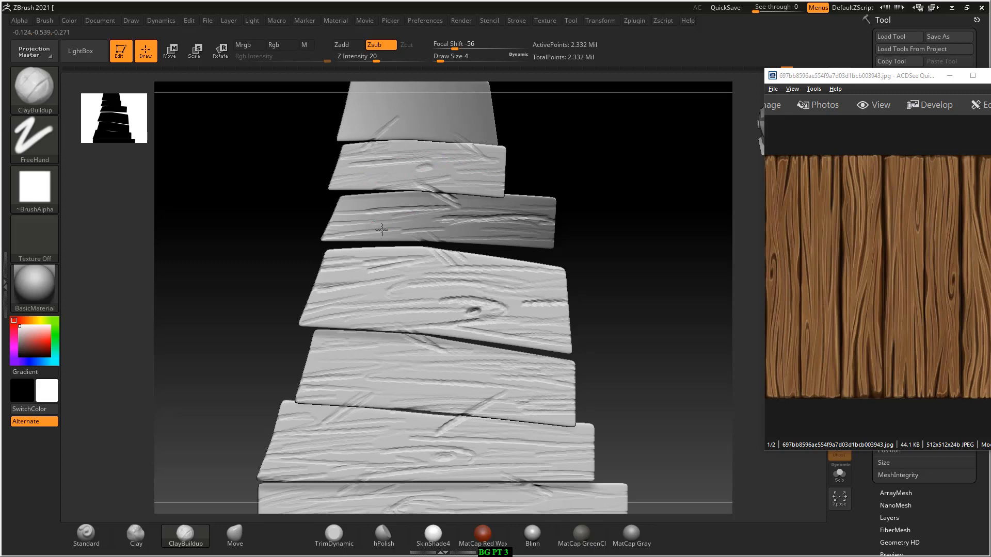
drag(361, 206, 457, 200)
drag(384, 232, 465, 219)
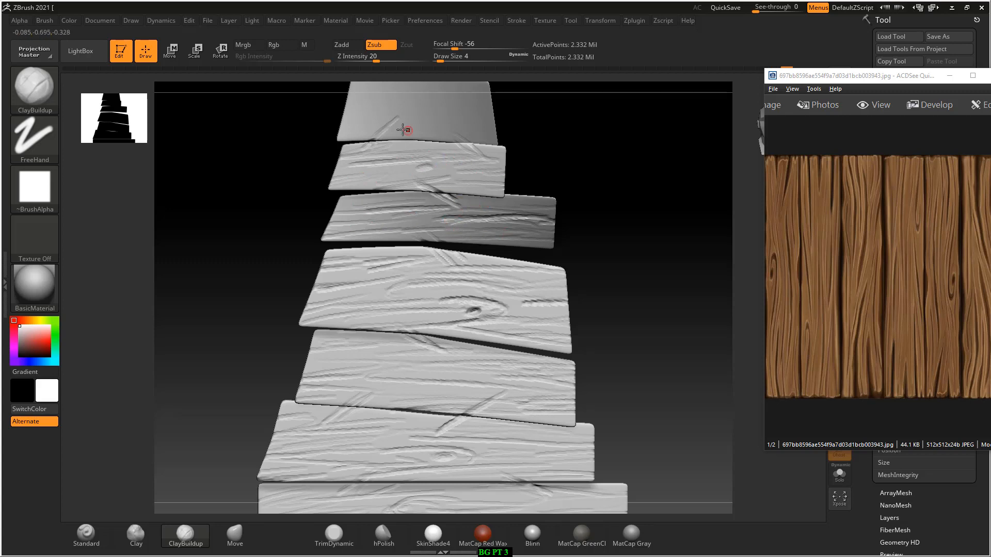
Carve slanted grain lines and short end cracks across the nineteenth plank, second from the tower's top.
alt+drag(568, 122, 584, 216)
drag(478, 156, 509, 150)
drag(487, 158, 511, 154)
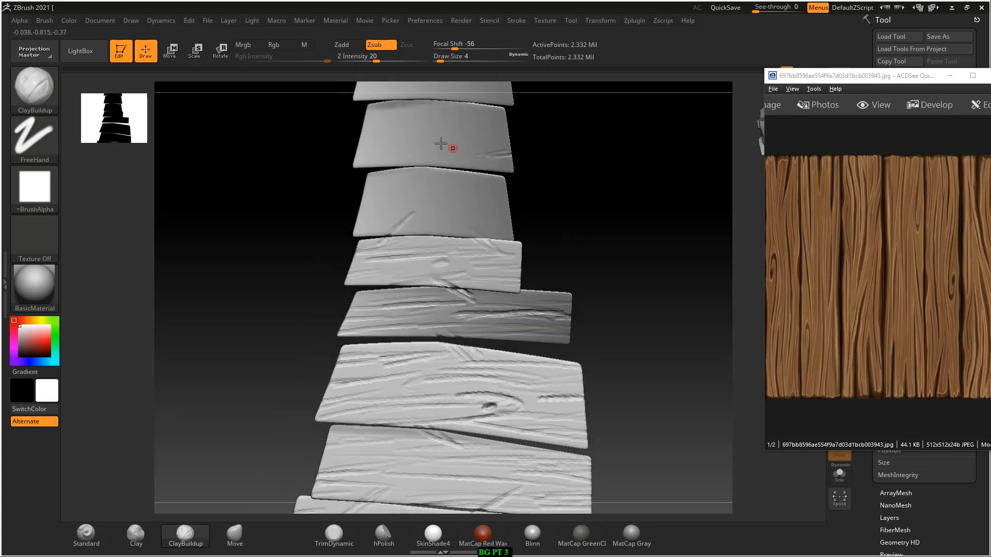
mouse_move(396, 127)
mouse_down()
mouse_move(362, 135)
mouse_move(449, 152)
mouse_up()
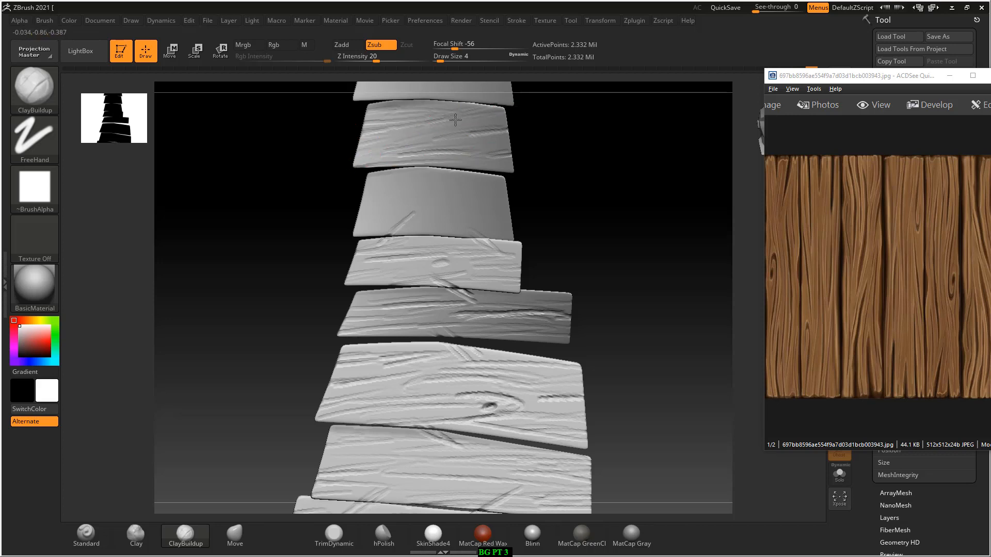
Carve curved grain lines across the blank eighteenth plank, blending them with its diagonal scratch.
alt+drag(521, 162, 544, 185)
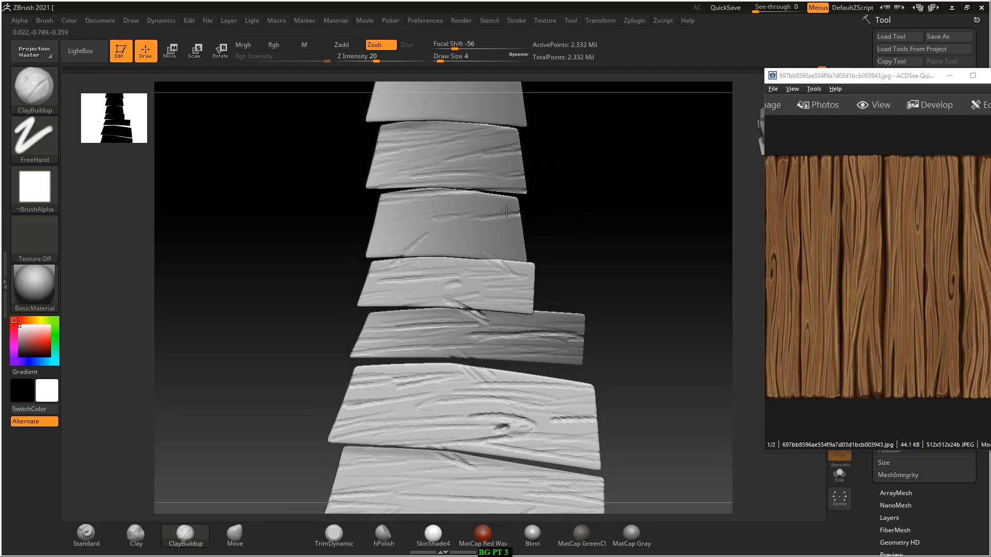
drag(506, 210, 466, 222)
drag(373, 236, 436, 231)
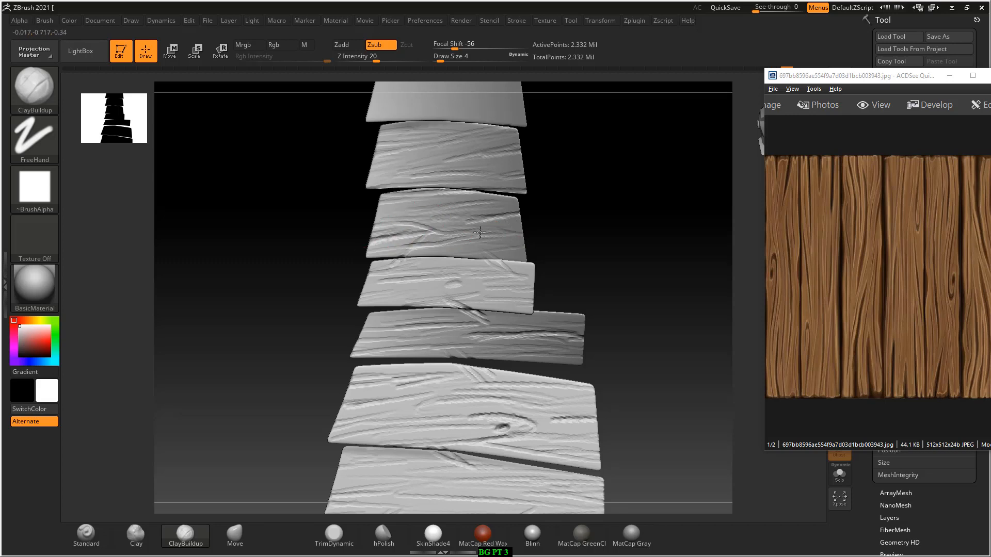
Carve wavy grain lines and cracks from both ends across the topmost plank of the tower.
alt+drag(537, 248, 593, 258)
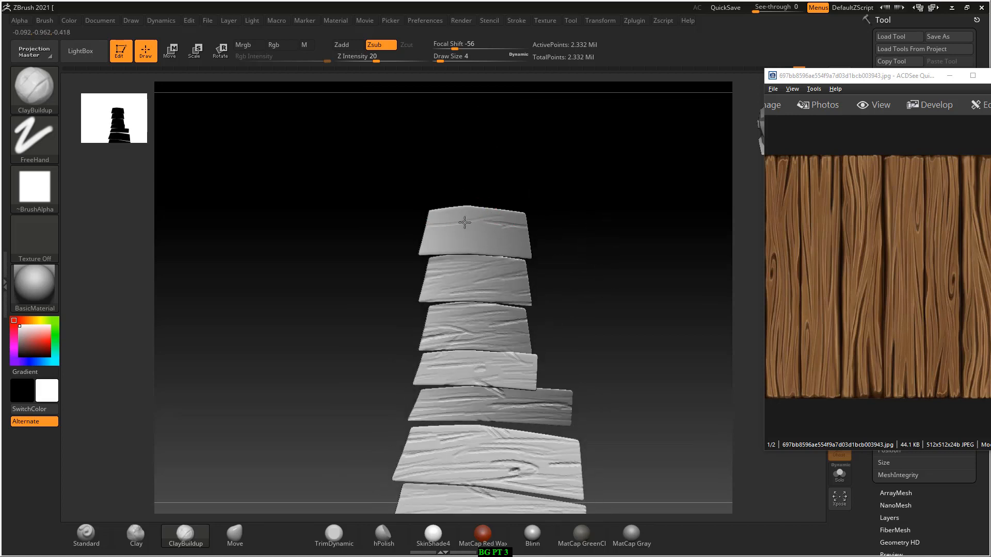
mouse_move(534, 244)
mouse_down()
mouse_move(527, 221)
mouse_move(630, 226)
mouse_move(600, 238)
mouse_move(468, 244)
mouse_move(563, 255)
mouse_move(552, 234)
mouse_move(459, 216)
mouse_up()
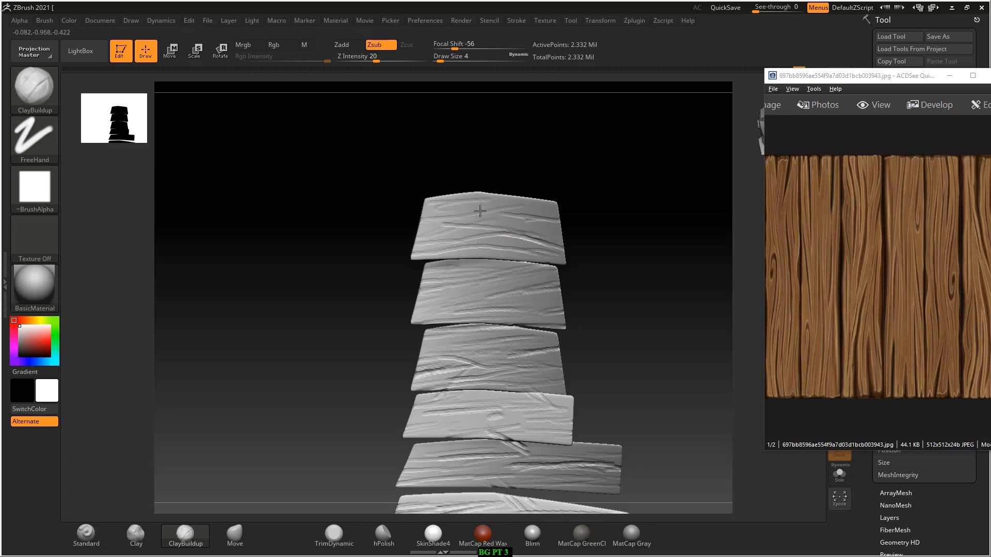
drag(520, 218, 449, 215)
Carve long grain lines and end cracks across the slanted top plank of the tower's uncarved side.
mouse_move(614, 298)
mouse_down()
mouse_move(602, 308)
mouse_move(573, 230)
mouse_move(588, 274)
mouse_move(648, 321)
mouse_move(601, 314)
mouse_move(626, 330)
mouse_move(610, 330)
mouse_move(647, 342)
mouse_move(608, 342)
mouse_move(584, 317)
mouse_move(587, 345)
mouse_move(617, 210)
mouse_move(636, 233)
mouse_move(643, 203)
mouse_move(668, 215)
mouse_move(521, 159)
mouse_move(515, 216)
mouse_move(534, 159)
mouse_up()
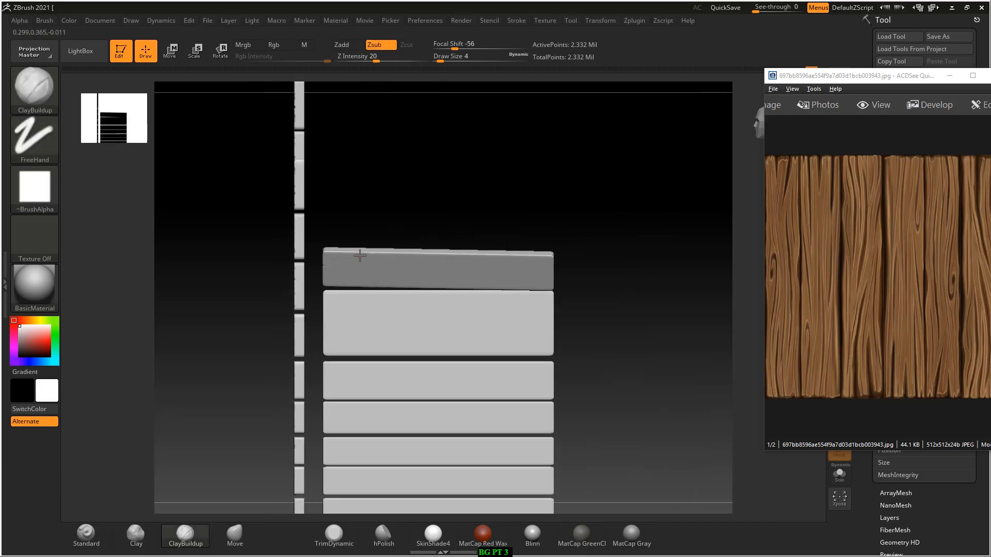
drag(333, 269, 392, 257)
mouse_move(559, 288)
alt+mouse_down()
mouse_move(571, 285)
mouse_move(374, 278)
alt+mouse_up()
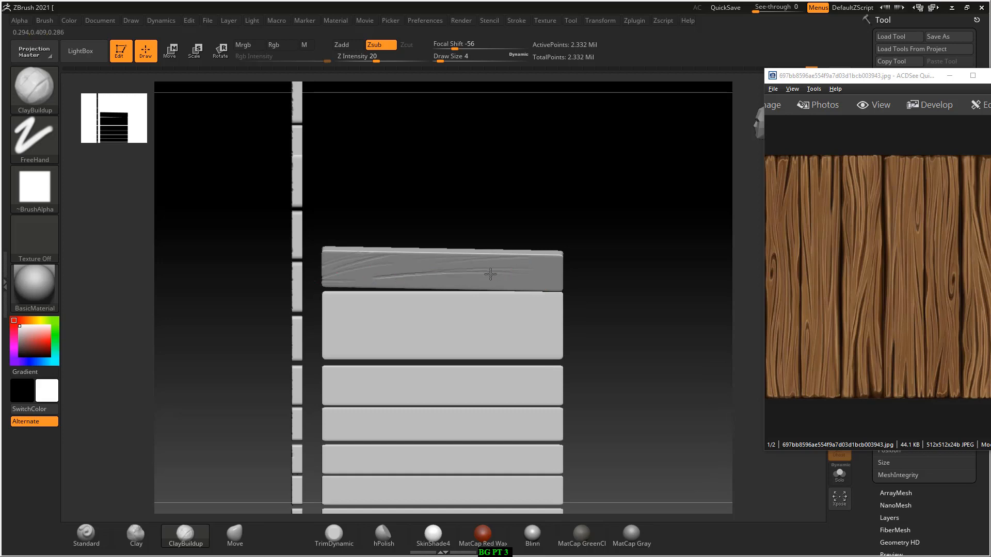
drag(508, 283, 626, 281)
drag(564, 260, 339, 270)
drag(549, 279, 372, 287)
Carve the first grain lines, right-end cracks and lower-edge grooves on the wide second plank of this side.
drag(357, 322, 535, 327)
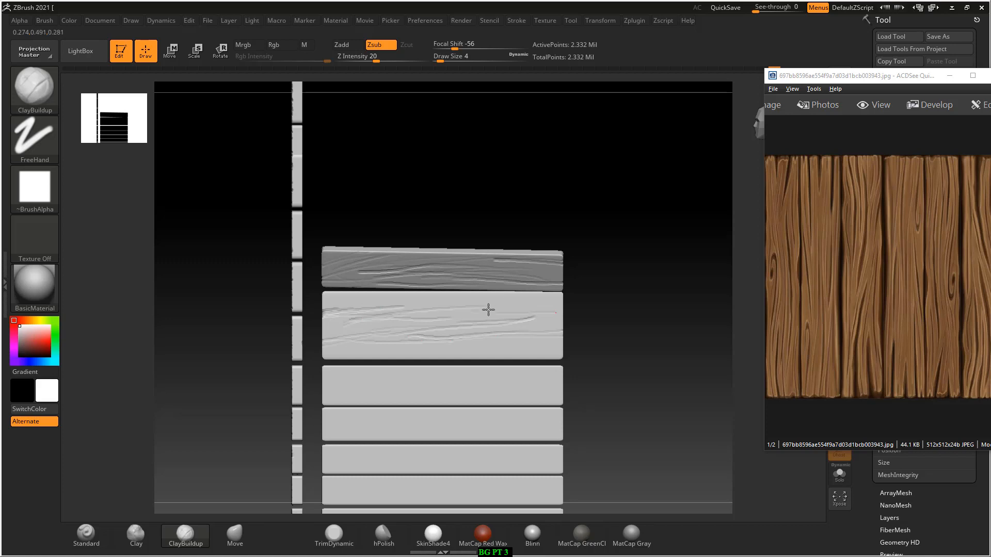
drag(525, 308, 562, 313)
mouse_move(568, 310)
mouse_down()
mouse_move(615, 314)
mouse_move(543, 310)
mouse_up()
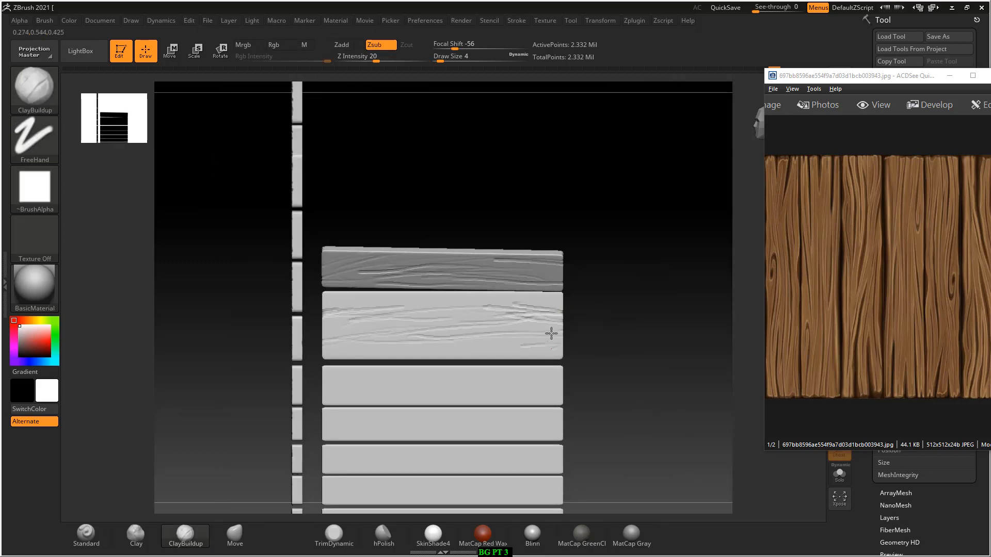
drag(551, 351, 324, 355)
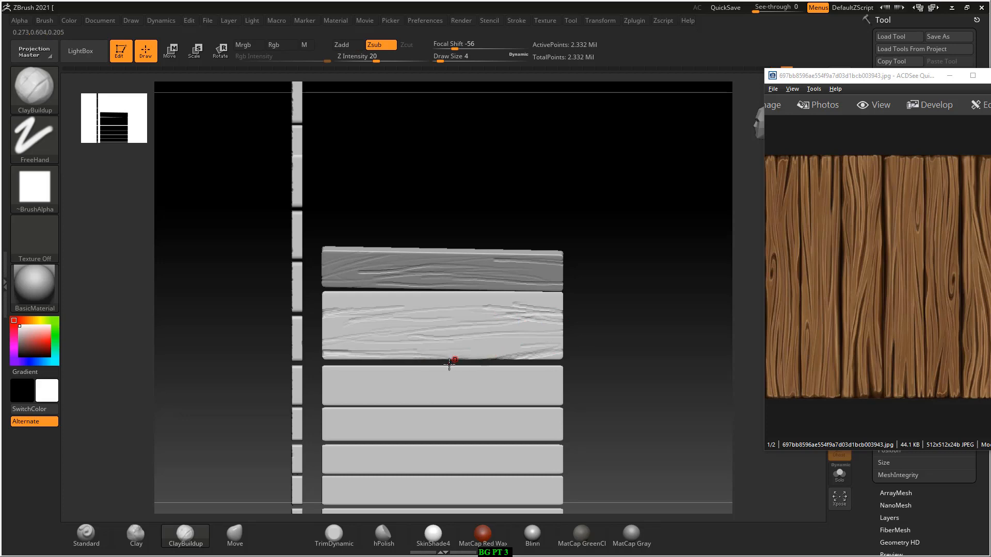
Enlarge the brush to Draw Size 10 and chip the lower edges of this side's second, third and fourth planks.
key(bracketright)
drag(453, 363, 438, 379)
drag(501, 410, 460, 413)
mouse_move(622, 401)
alt+mouse_down()
mouse_move(628, 322)
mouse_move(624, 356)
alt+mouse_up()
drag(419, 353, 323, 359)
drag(440, 357, 516, 361)
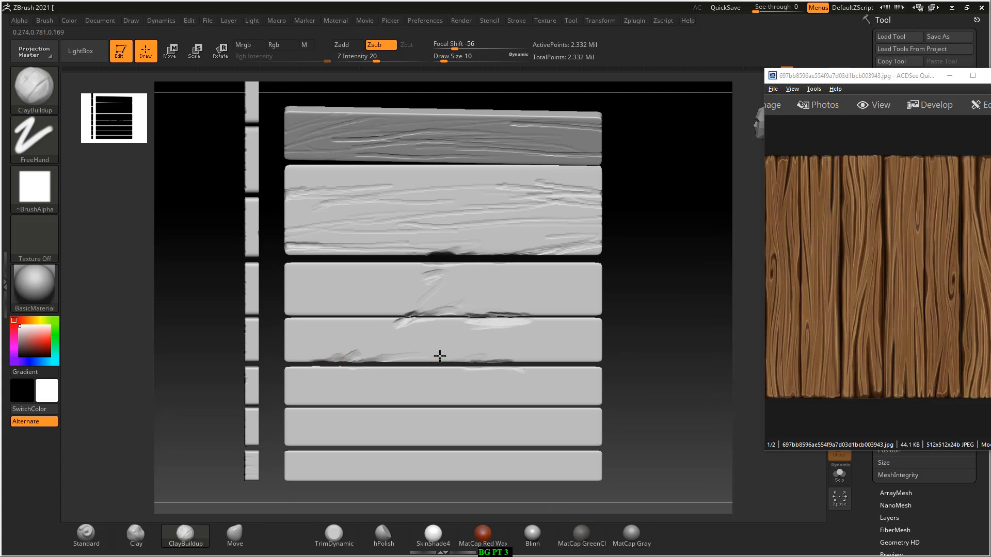
Chip the edges of the three lowest planks on this side, including the bottom plank's lower edge.
mouse_move(439, 369)
mouse_down()
mouse_move(330, 375)
mouse_move(376, 402)
mouse_move(346, 406)
mouse_move(348, 413)
mouse_move(578, 406)
mouse_up()
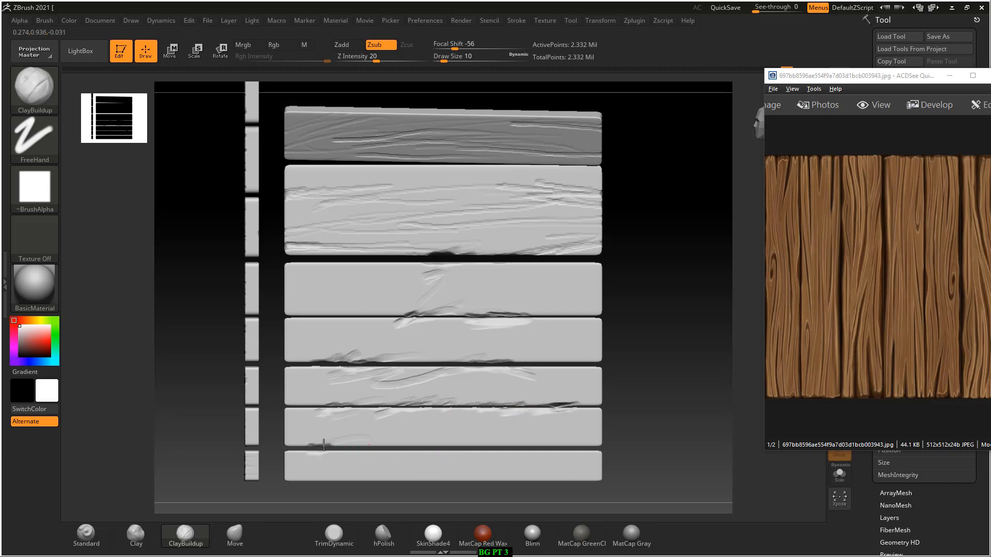
drag(323, 444, 546, 446)
alt+drag(614, 418, 633, 361)
drag(347, 425, 549, 420)
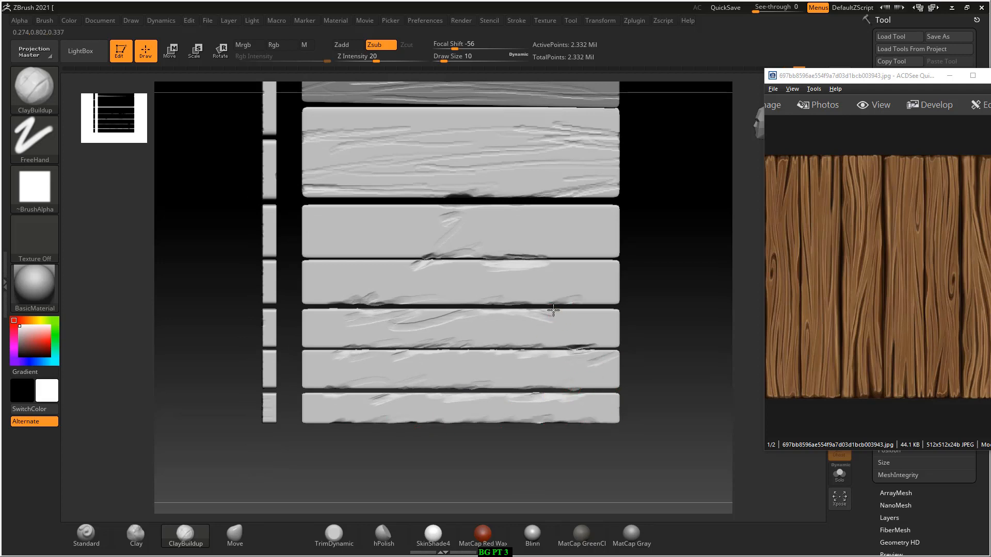
Add more chips along both edges of the third and fourth planks and the upper edges of the second and fifth.
drag(553, 310, 592, 309)
drag(523, 307, 306, 303)
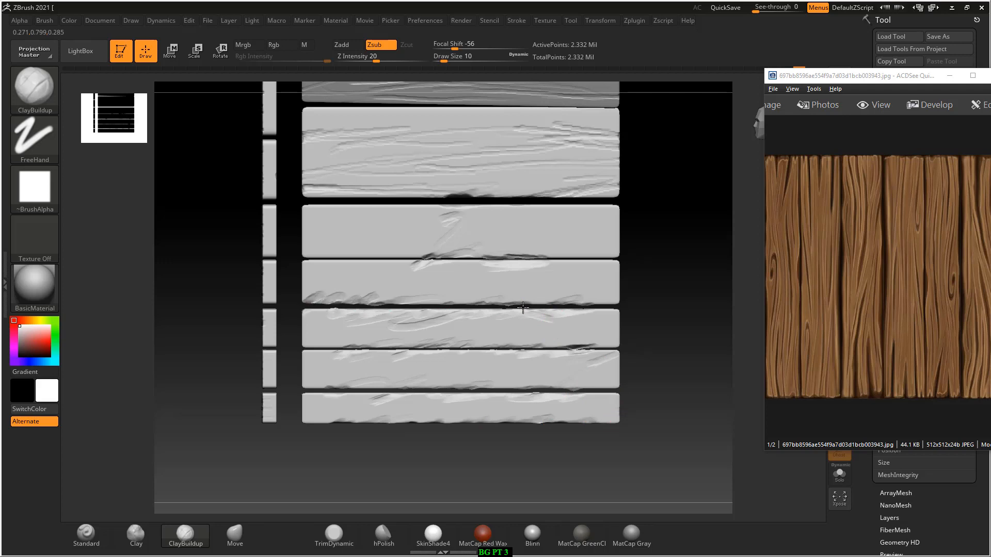
mouse_move(327, 265)
mouse_down()
mouse_move(472, 256)
mouse_move(607, 265)
mouse_up()
drag(426, 208, 343, 207)
drag(434, 207, 617, 208)
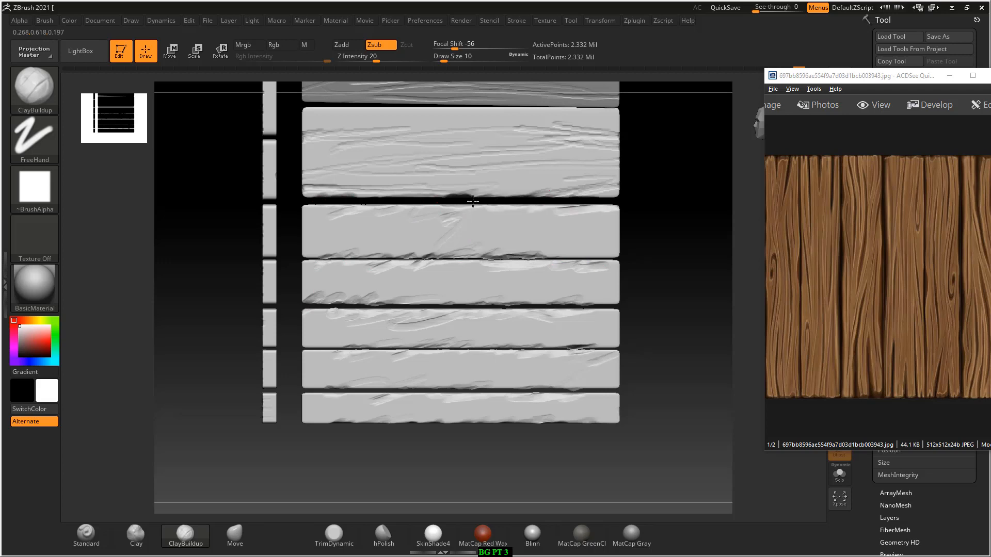
mouse_move(395, 110)
mouse_down()
mouse_move(357, 119)
mouse_move(402, 104)
mouse_move(604, 111)
mouse_move(351, 120)
mouse_up()
Reduce the brush to Draw Size 4 and fill the wide second plank with dense grain lines.
alt+drag(679, 231, 670, 260)
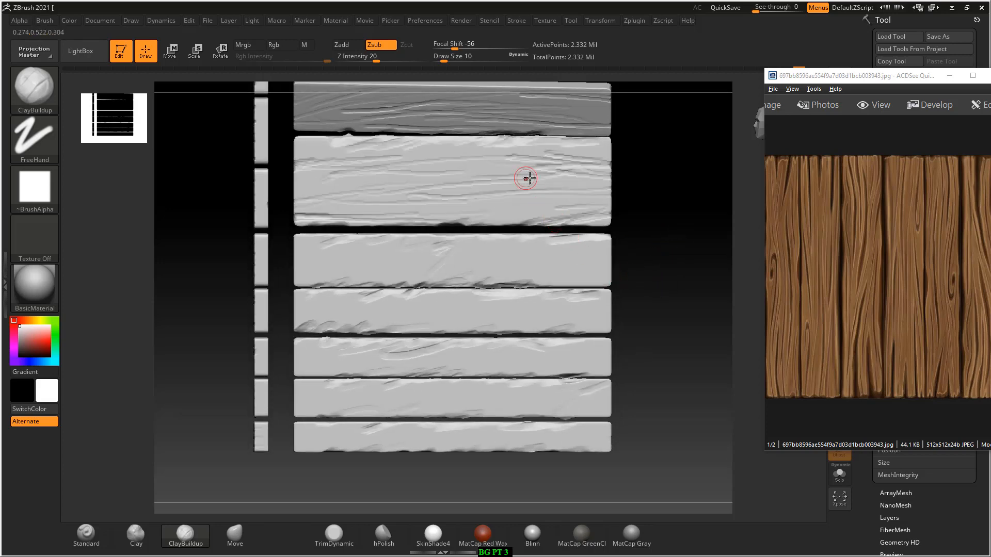
key(bracketleft)
key(bracketleft)
key(bracketleft)
mouse_move(510, 150)
mouse_down()
mouse_move(597, 157)
mouse_move(407, 144)
mouse_move(325, 158)
mouse_move(354, 185)
mouse_move(607, 193)
mouse_move(362, 191)
mouse_up()
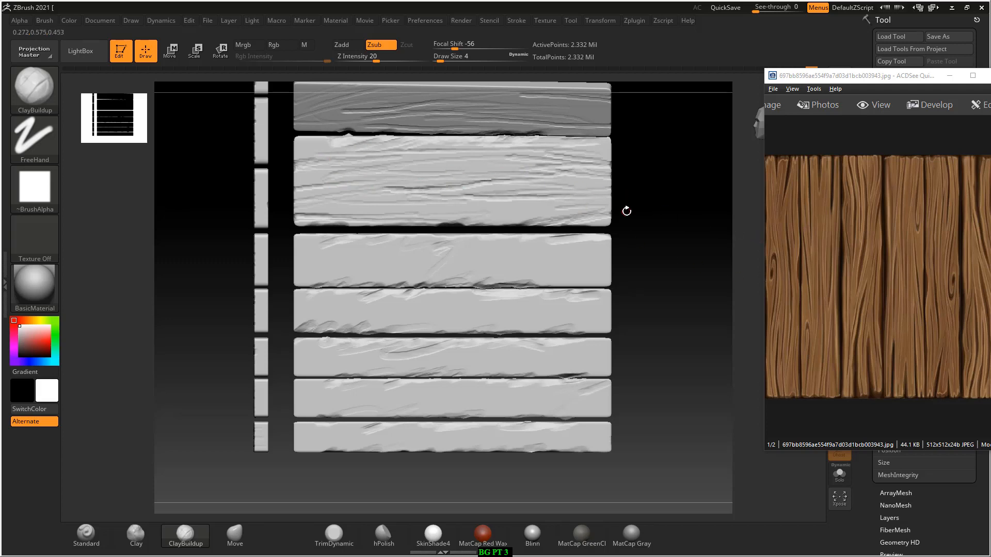
mouse_move(627, 211)
mouse_down()
mouse_move(617, 245)
mouse_move(641, 229)
mouse_up()
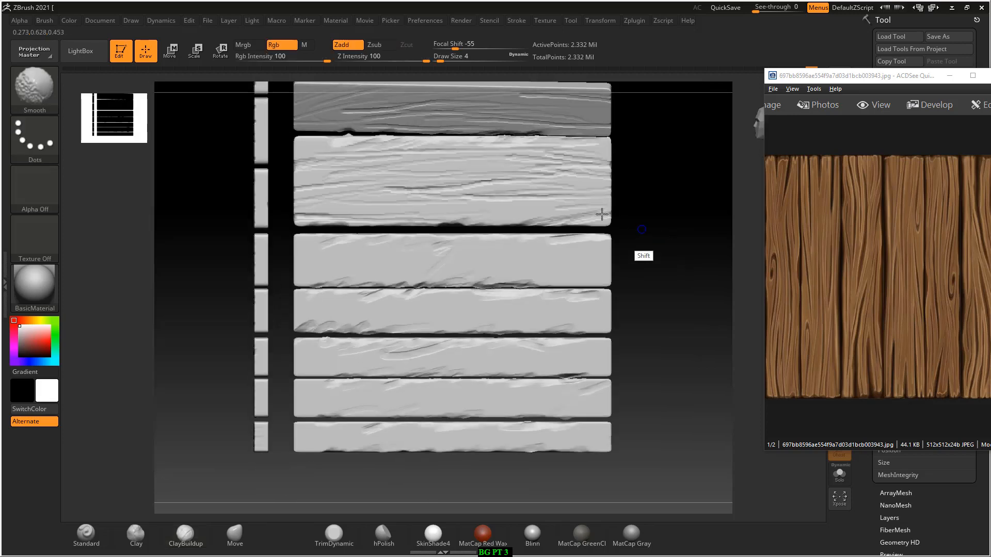
drag(591, 195, 458, 210)
drag(556, 203, 314, 199)
drag(398, 202, 350, 201)
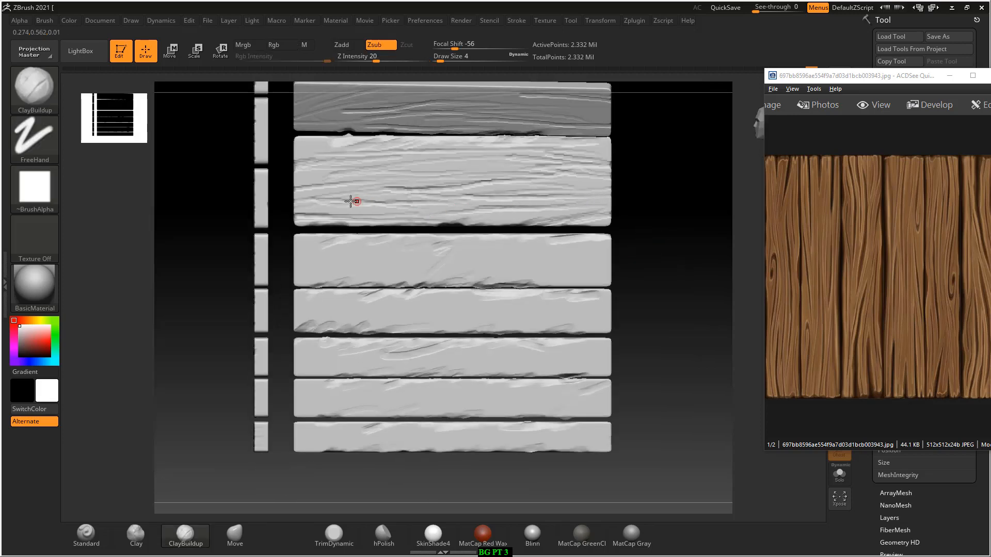
drag(451, 209, 373, 212)
Carve wavy grain lines across the full length of the third plank from the top on this side.
drag(439, 250, 310, 270)
drag(409, 241, 294, 268)
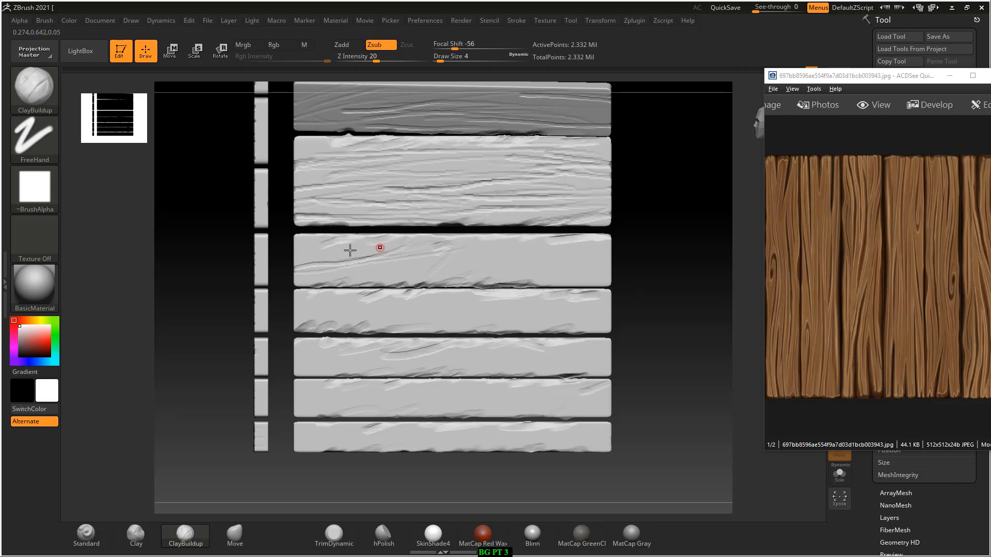
drag(369, 248, 295, 253)
drag(469, 262, 314, 275)
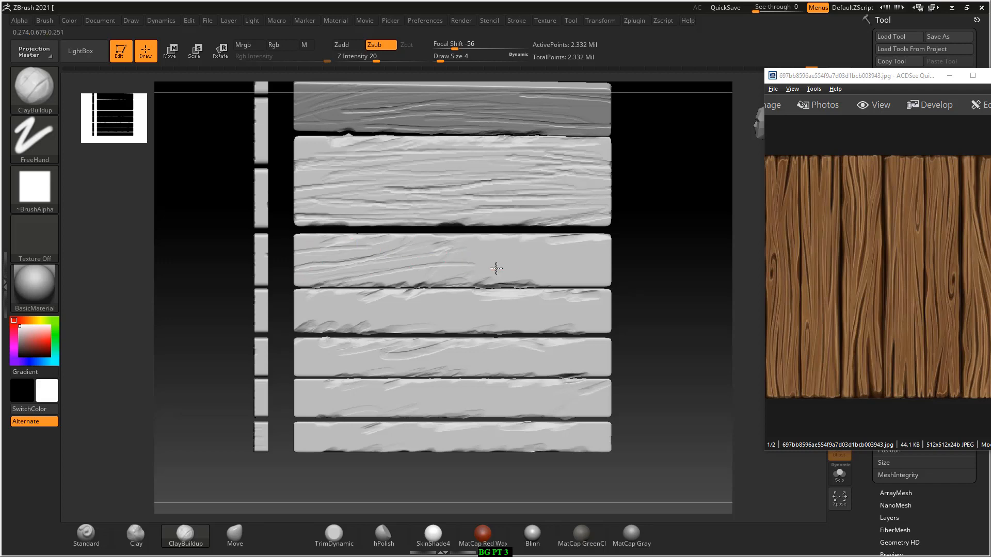
drag(577, 271, 424, 280)
drag(605, 255, 467, 248)
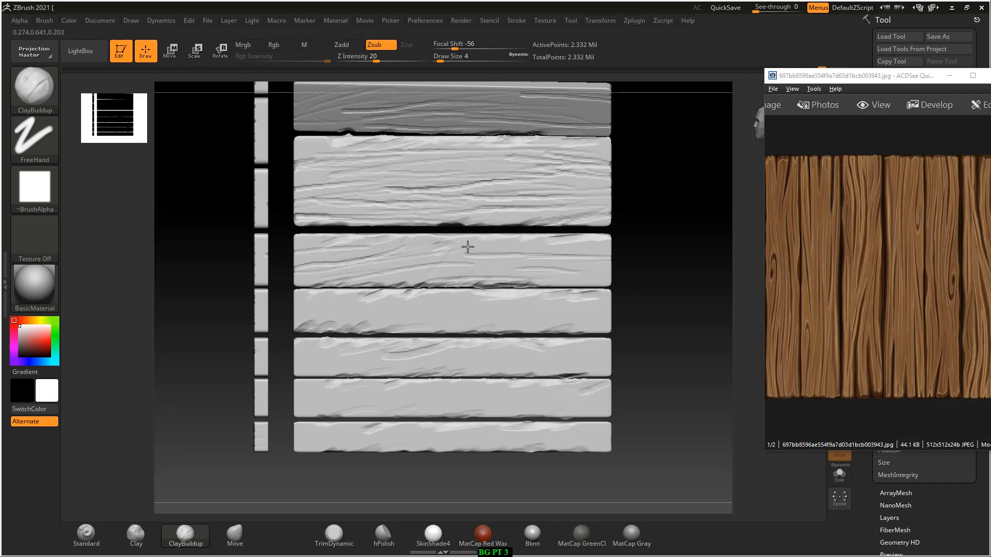
mouse_move(573, 242)
mouse_down()
mouse_move(500, 239)
mouse_move(465, 254)
mouse_up()
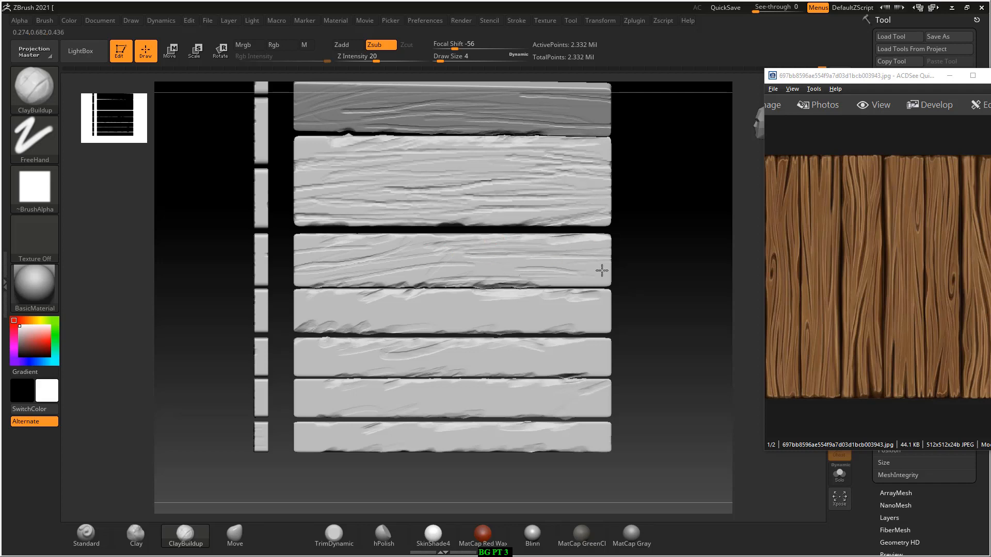
drag(602, 270, 481, 260)
drag(416, 242, 336, 250)
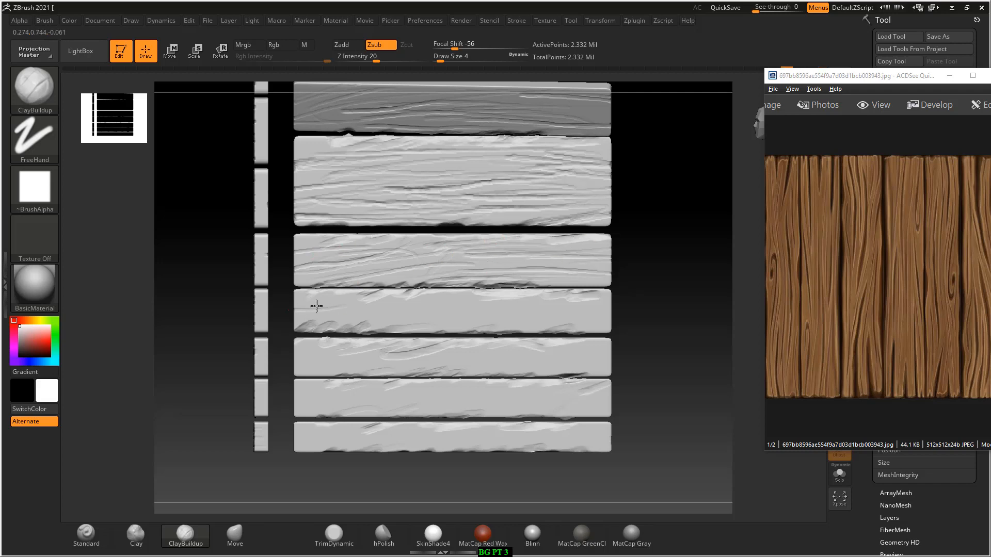
Carve grain lines along the fourth plank and return to a straight view of this side.
drag(316, 307, 575, 312)
drag(666, 309, 608, 307)
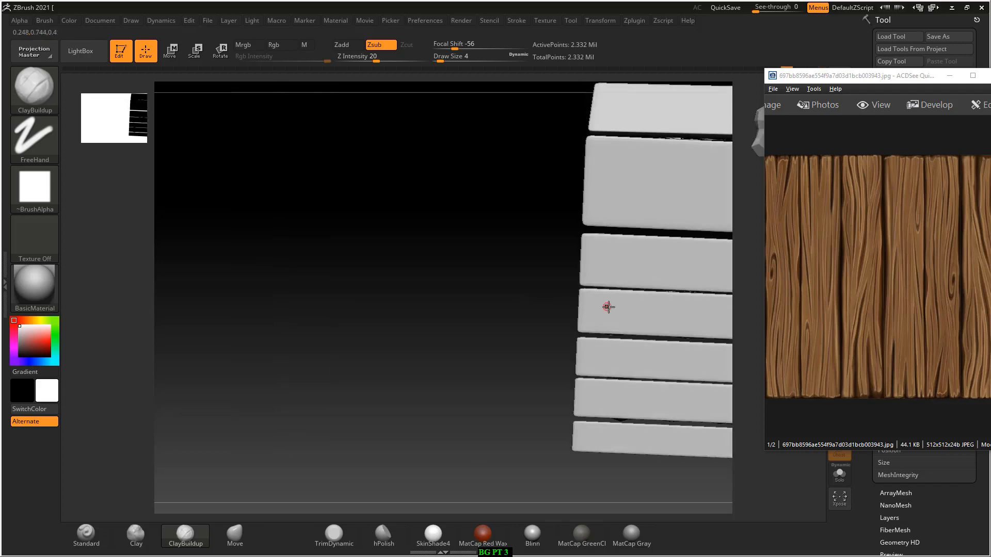
drag(436, 314, 680, 326)
mouse_move(627, 306)
mouse_down()
mouse_move(506, 333)
mouse_move(652, 330)
mouse_up()
mouse_move(488, 307)
mouse_down()
mouse_move(598, 311)
mouse_move(541, 302)
mouse_up()
mouse_move(615, 328)
mouse_down()
mouse_move(655, 320)
mouse_move(690, 334)
mouse_move(531, 319)
mouse_up()
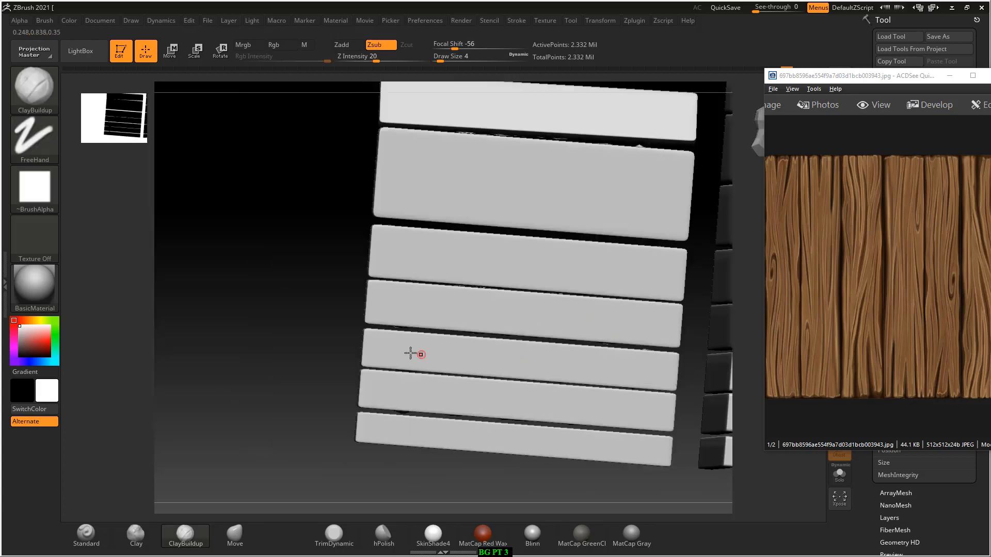
mouse_move(308, 333)
mouse_down()
mouse_move(312, 311)
mouse_move(621, 296)
mouse_move(475, 309)
mouse_up()
key(shift)
click(273, 144)
shift+drag(261, 175, 237, 250)
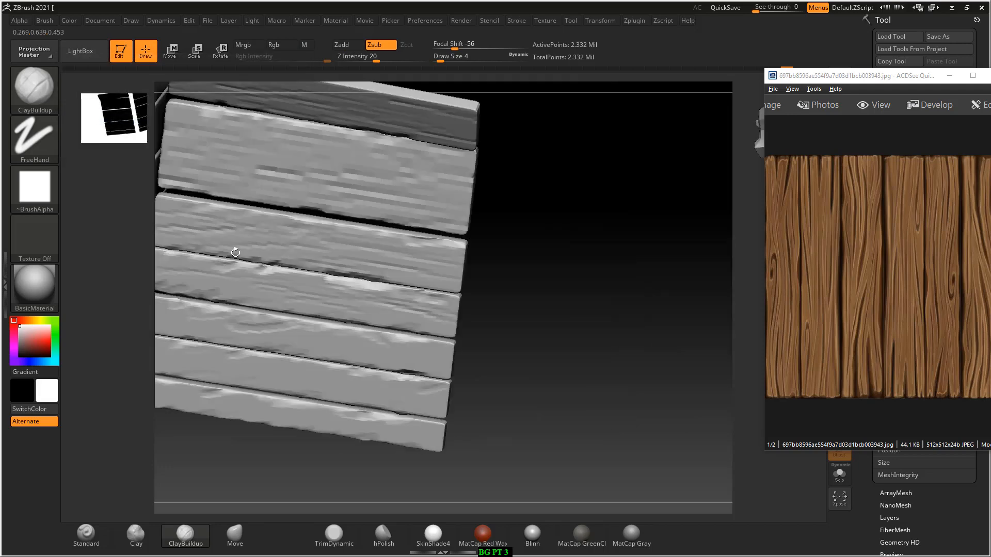
shift+drag(537, 325, 607, 317)
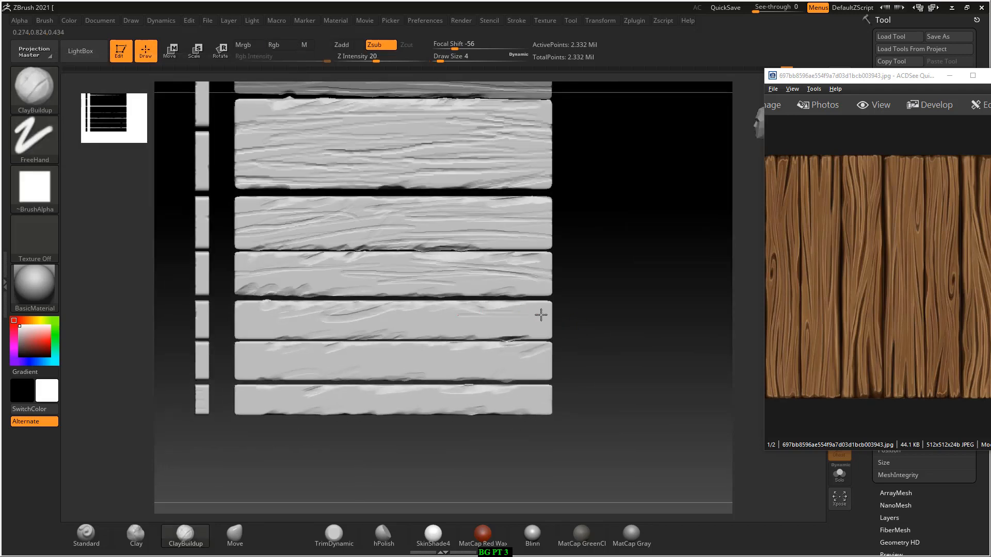
Fill the fifth plank with grain lines and add more grain to the fourth plank.
drag(540, 315, 577, 323)
drag(510, 319, 471, 323)
mouse_move(503, 331)
mouse_down()
mouse_move(266, 325)
mouse_move(256, 312)
mouse_move(378, 323)
mouse_move(399, 334)
mouse_move(528, 304)
mouse_up()
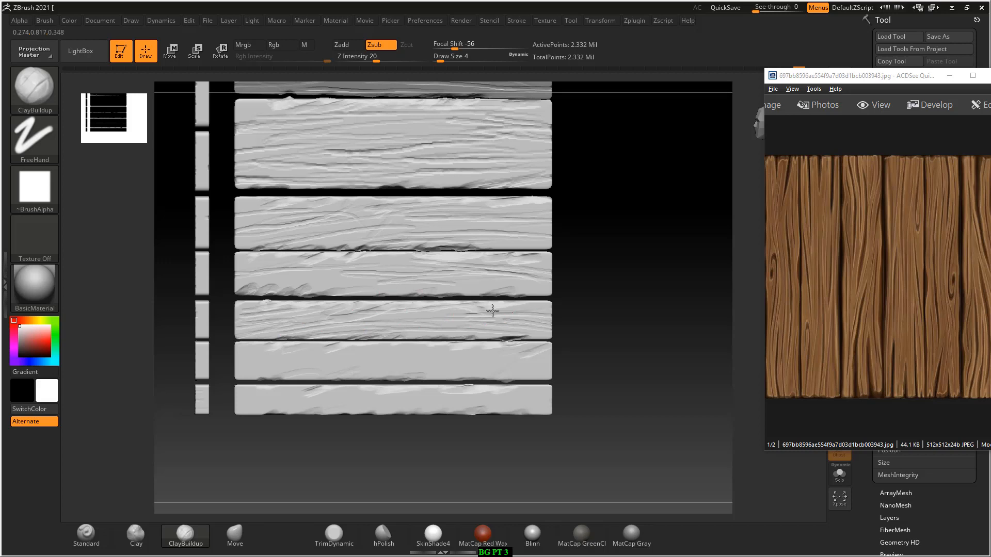
drag(248, 271, 343, 279)
drag(249, 284, 474, 276)
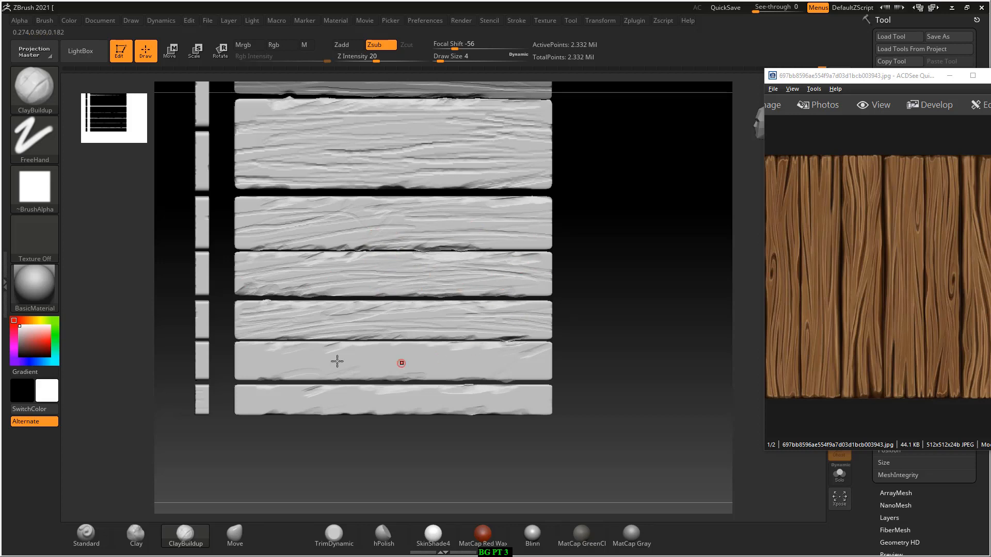
Carve long grain lines on the sixth plank that curve around a pointed knot right of its middle.
drag(301, 370, 544, 362)
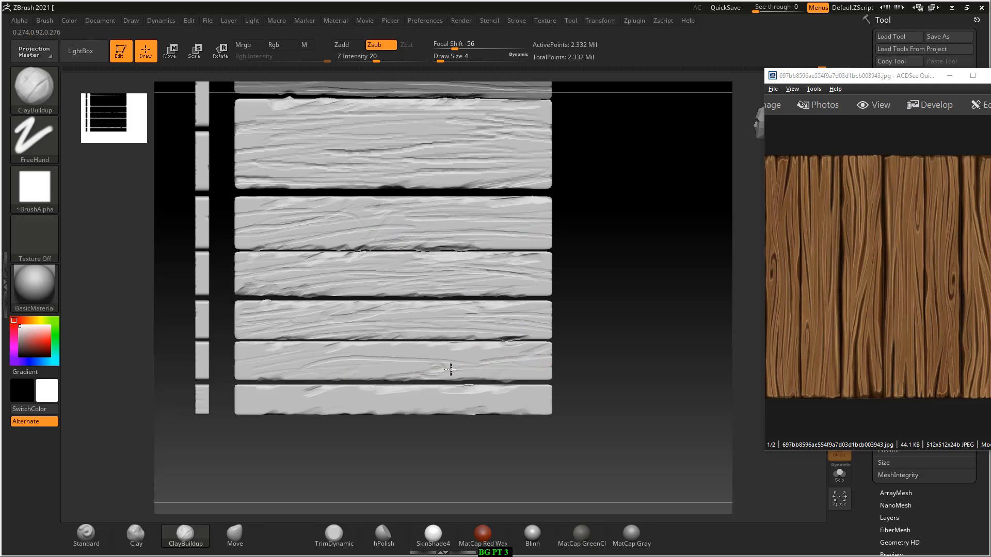
mouse_move(450, 370)
mouse_down()
mouse_move(472, 372)
mouse_move(468, 360)
mouse_up()
right_drag(498, 351, 459, 360)
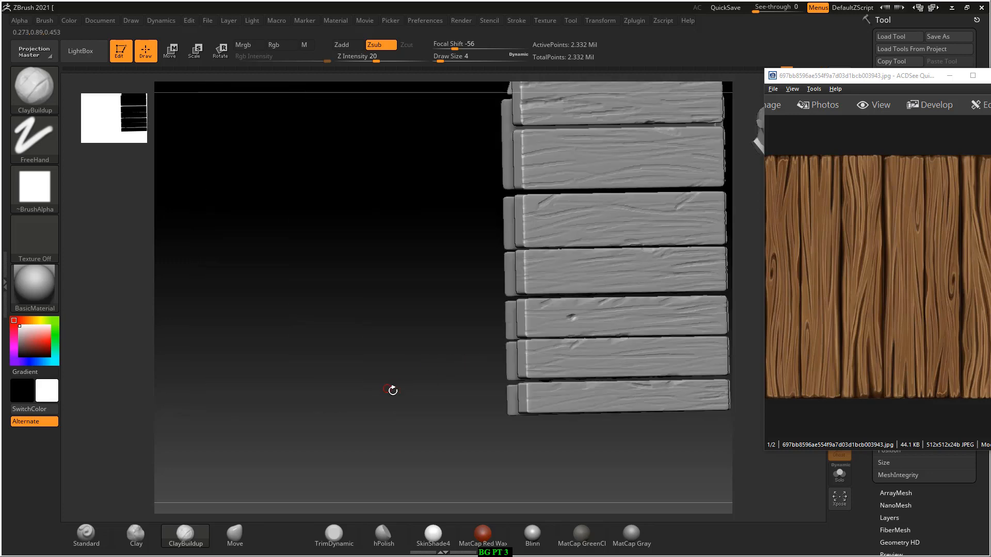
right_drag(392, 391, 653, 376)
alt+right_drag(581, 373, 650, 330)
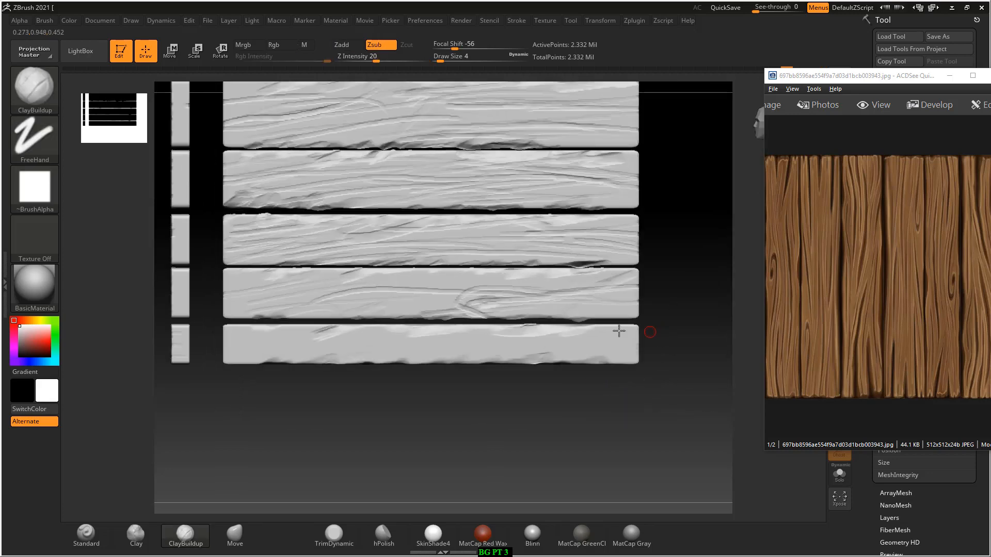
Fill the rest of the sixth plank with grain lines around the knot.
drag(630, 312, 345, 299)
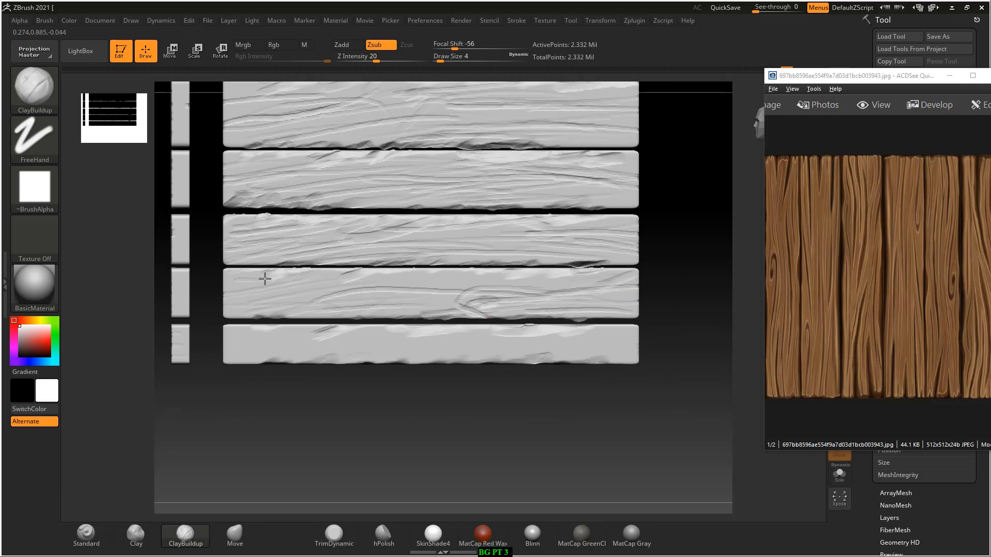
drag(265, 278, 227, 279)
mouse_move(323, 279)
mouse_down()
mouse_move(487, 274)
mouse_move(232, 301)
mouse_move(325, 297)
mouse_up()
drag(404, 304, 251, 306)
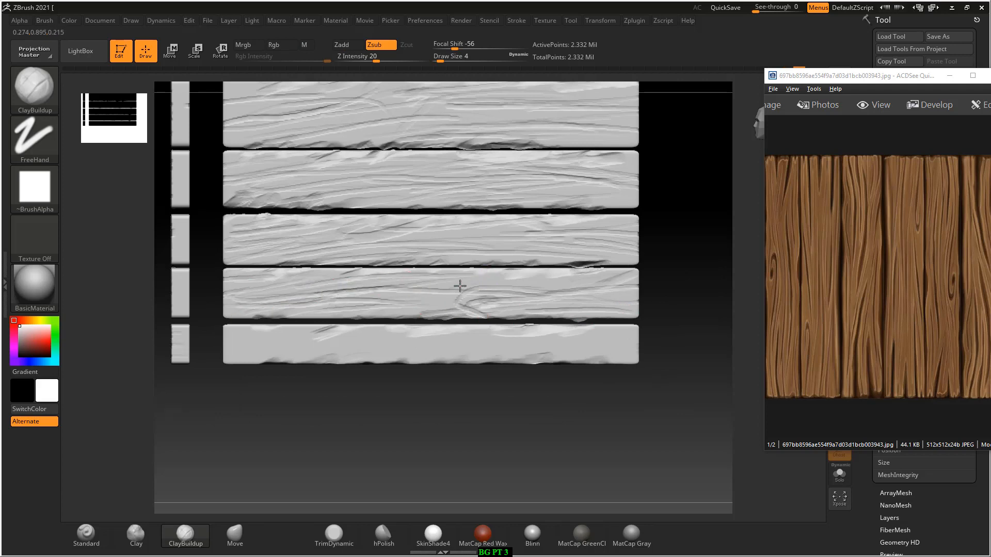
drag(458, 289, 557, 282)
drag(422, 305, 391, 305)
Cover the bottom plank with grain lines from end to end.
drag(366, 341, 548, 336)
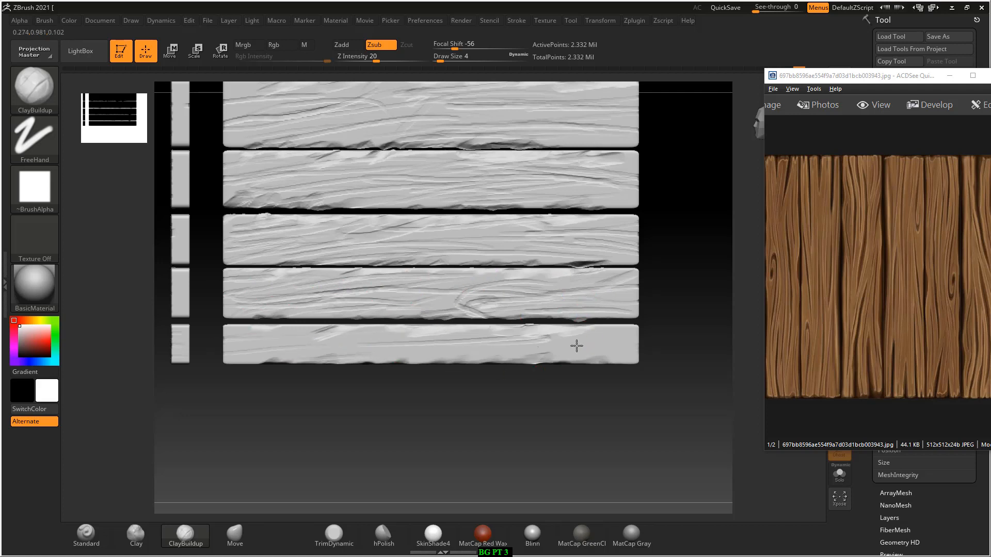
mouse_move(487, 357)
mouse_down()
mouse_move(638, 356)
mouse_move(493, 351)
mouse_up()
drag(628, 337, 506, 348)
mouse_move(235, 337)
mouse_down()
mouse_move(304, 329)
mouse_move(225, 342)
mouse_up()
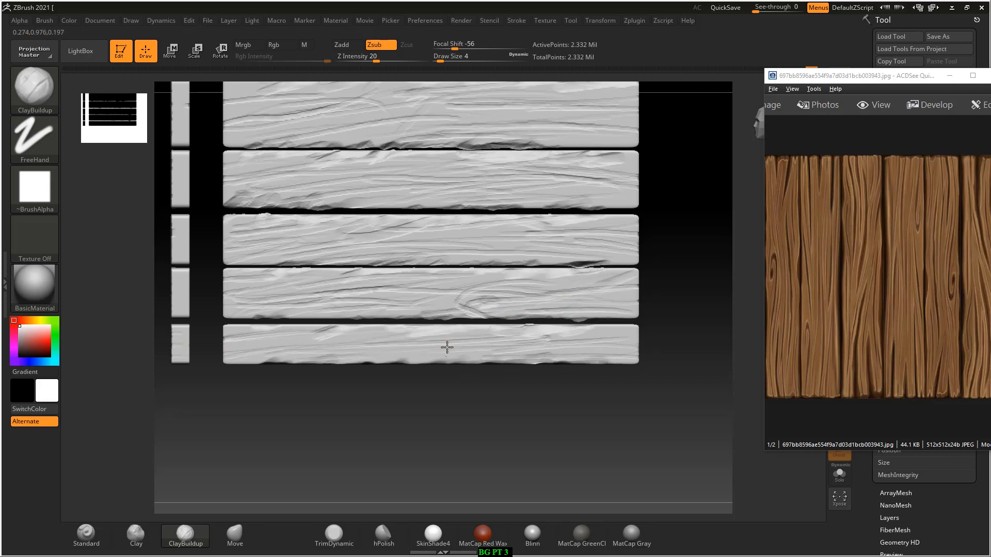
mouse_move(600, 348)
mouse_down()
mouse_move(638, 343)
mouse_move(541, 337)
mouse_move(362, 350)
mouse_up()
mouse_move(338, 334)
mouse_down()
mouse_move(240, 346)
mouse_move(307, 342)
mouse_up()
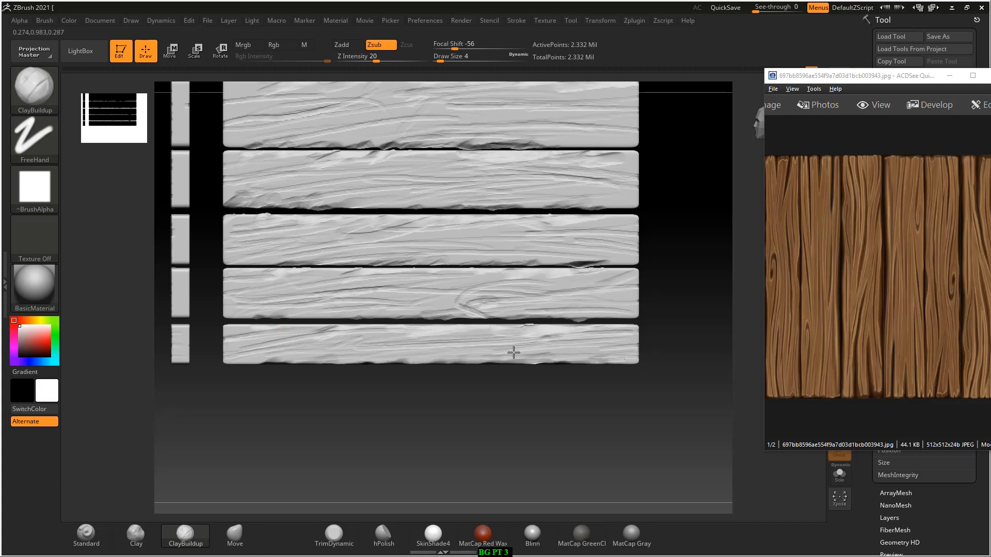
Switch to the DamStandard brush and carve finer grooves between the grain lines of the fifth plank.
alt+drag(690, 336, 670, 310)
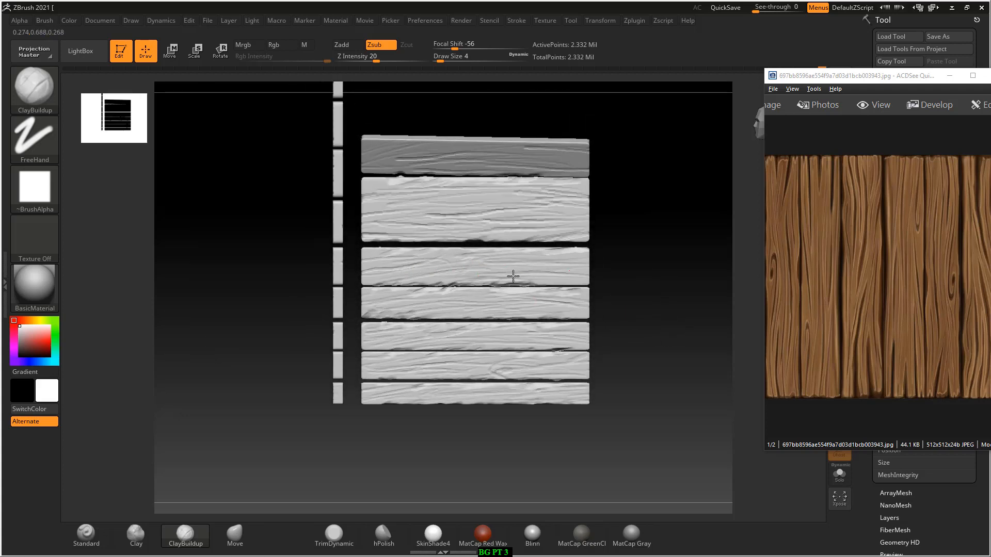
drag(590, 311, 683, 327)
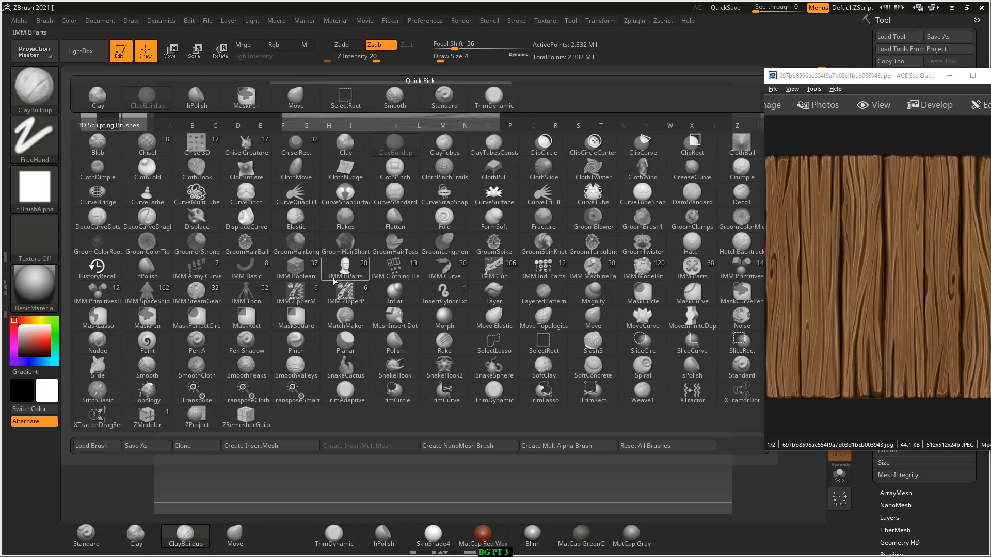
key(d)
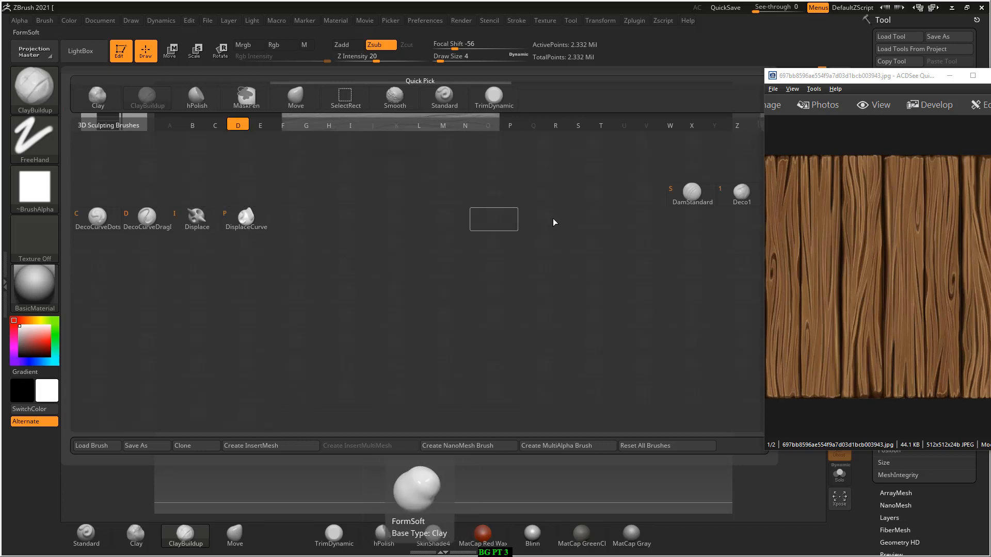
click(685, 202)
mouse_move(674, 354)
mouse_down()
mouse_move(664, 356)
mouse_move(679, 350)
mouse_move(667, 348)
mouse_move(664, 290)
mouse_move(694, 332)
mouse_move(660, 252)
mouse_up()
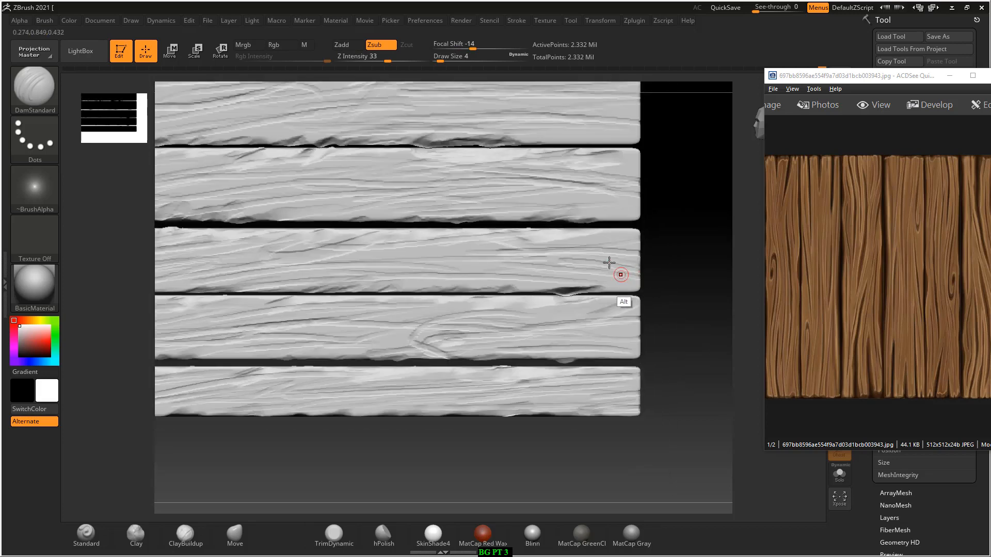
drag(594, 255, 521, 264)
drag(602, 274, 358, 269)
drag(526, 261, 342, 259)
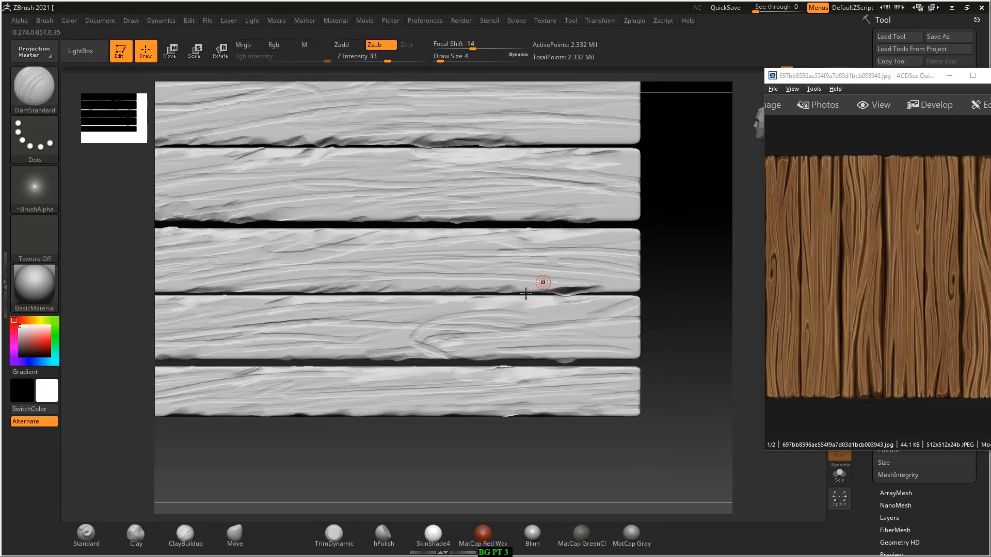
Carve fine grooves along the sixth plank and across the bottom plank.
drag(438, 321, 372, 338)
drag(550, 318, 209, 335)
drag(336, 382, 213, 397)
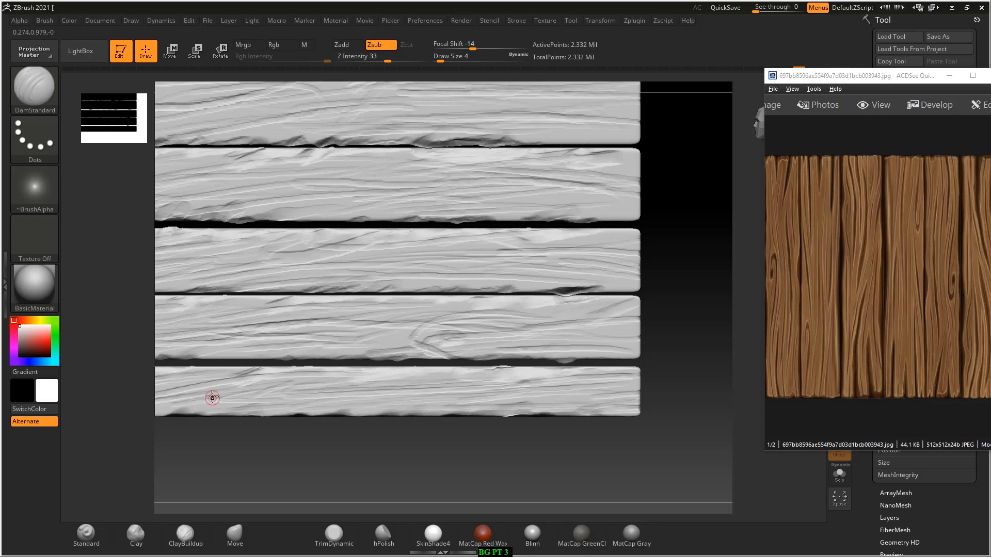
drag(339, 388, 326, 390)
drag(440, 383, 312, 397)
drag(508, 385, 338, 404)
mouse_move(614, 383)
mouse_down()
mouse_move(489, 392)
mouse_move(575, 403)
mouse_move(505, 380)
mouse_move(237, 372)
mouse_move(359, 392)
mouse_up()
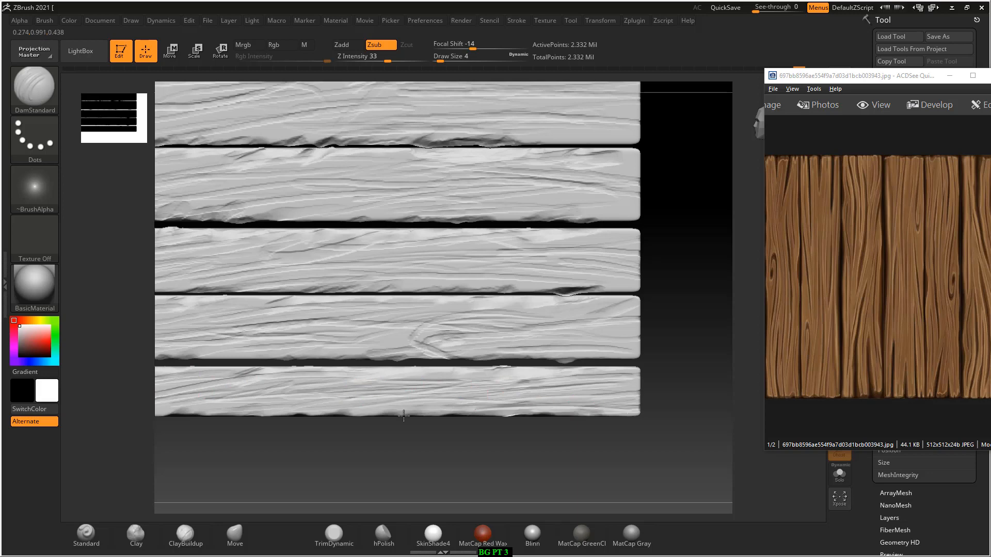
Add fine grooves between the grain lines of the fourth and third planks.
mouse_move(653, 338)
mouse_down()
mouse_move(457, 364)
mouse_move(655, 356)
mouse_up()
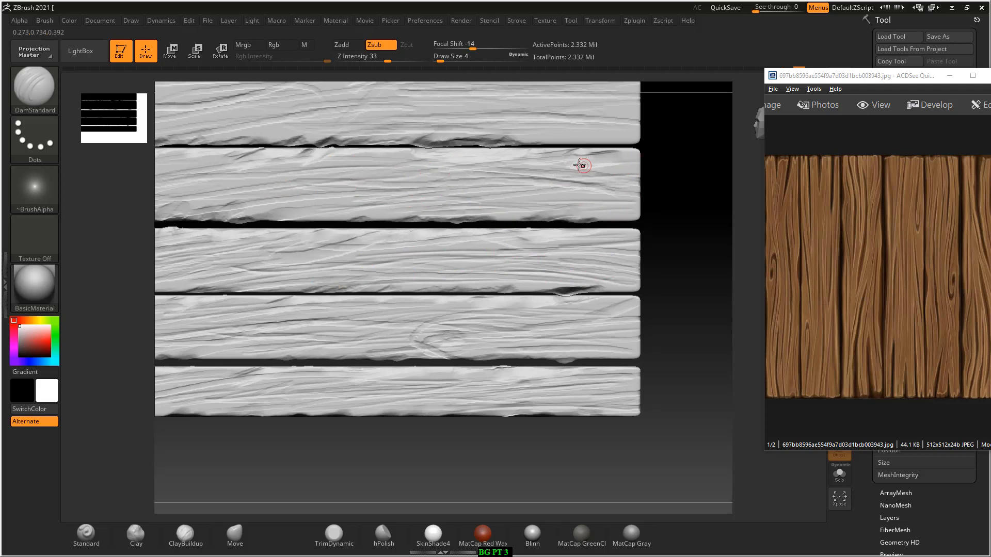
drag(560, 198, 460, 204)
alt+drag(668, 191, 685, 298)
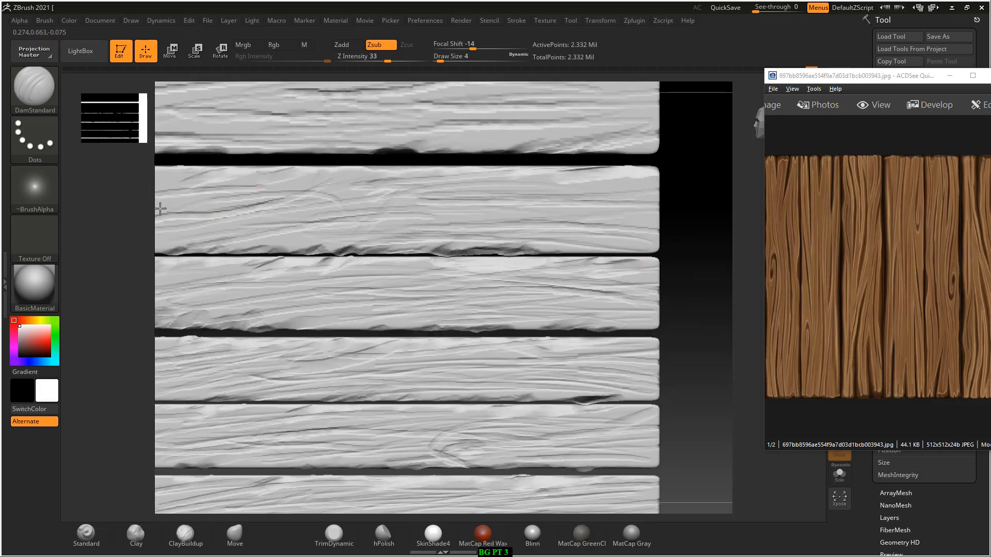
mouse_move(193, 207)
mouse_down()
mouse_move(469, 197)
mouse_move(261, 216)
mouse_move(585, 197)
mouse_up()
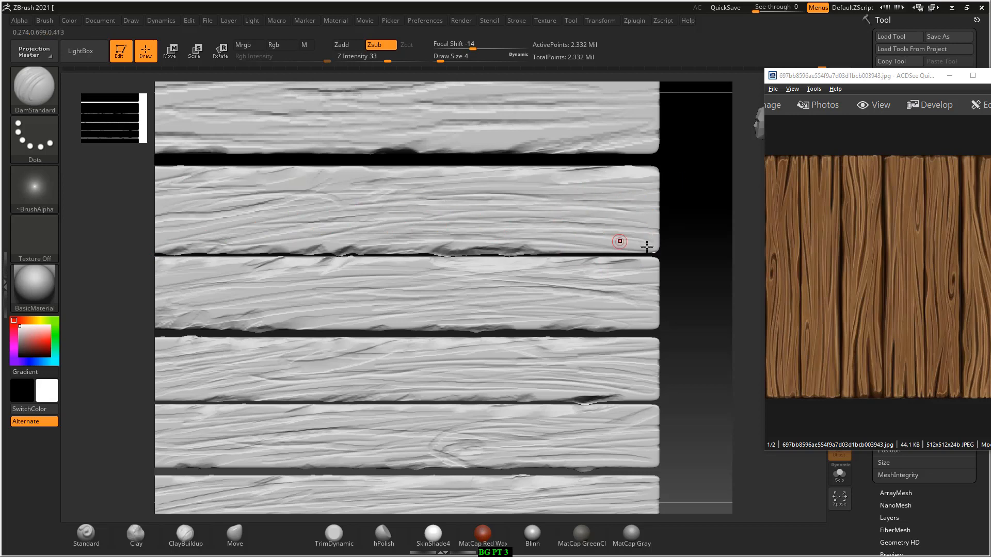
Carve fine grooves into the wide second plank and the top plank.
alt+drag(667, 247, 681, 302)
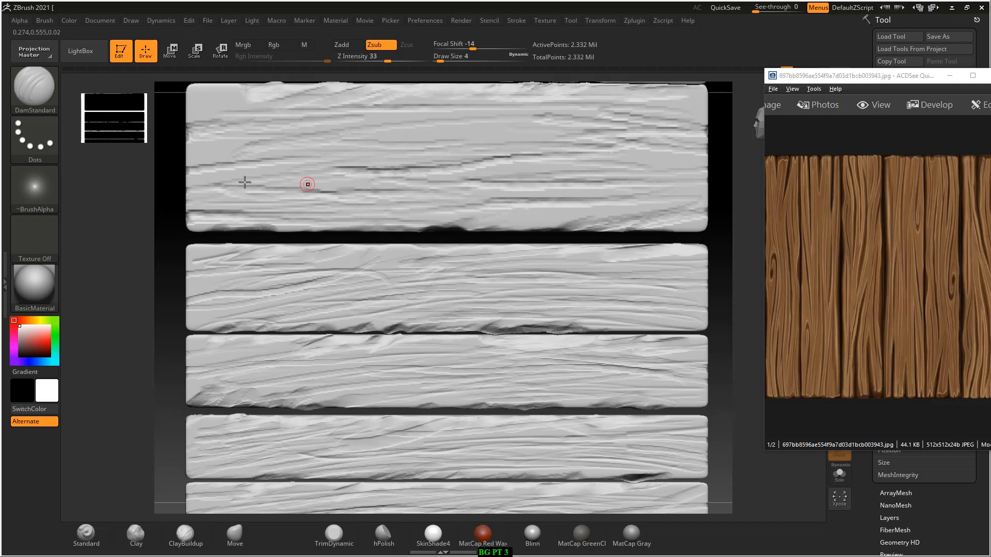
drag(237, 134, 384, 137)
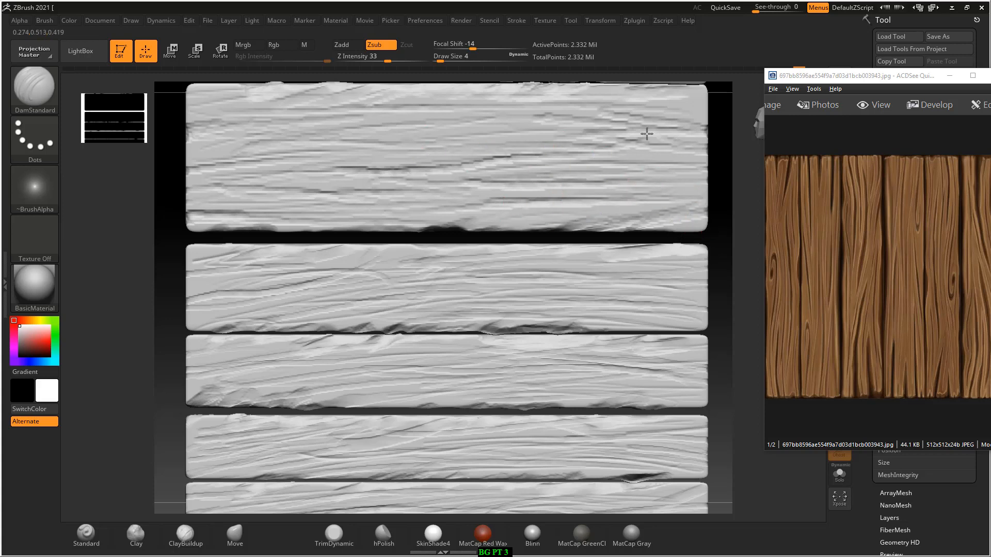
alt+drag(720, 157, 664, 231)
drag(682, 192, 668, 175)
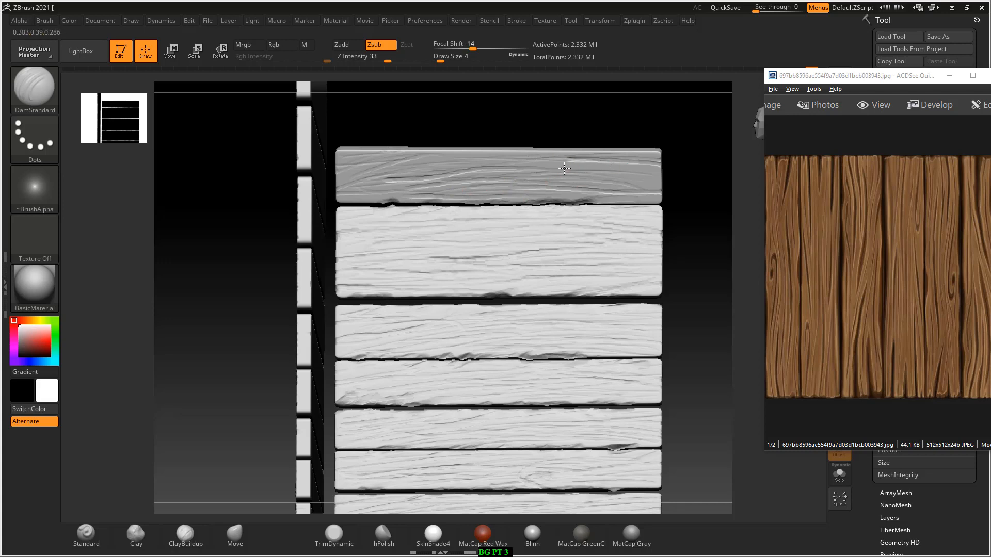
drag(575, 164, 661, 177)
Carve fine DamStandard grooves between the grain lines of the bottom plank on another side of the tower.
mouse_move(232, 282)
mouse_down()
mouse_move(454, 287)
mouse_move(243, 261)
mouse_move(591, 263)
mouse_up()
key(shift)
shift+drag(666, 279, 698, 269)
alt+drag(633, 342, 692, 274)
alt+drag(651, 407, 539, 330)
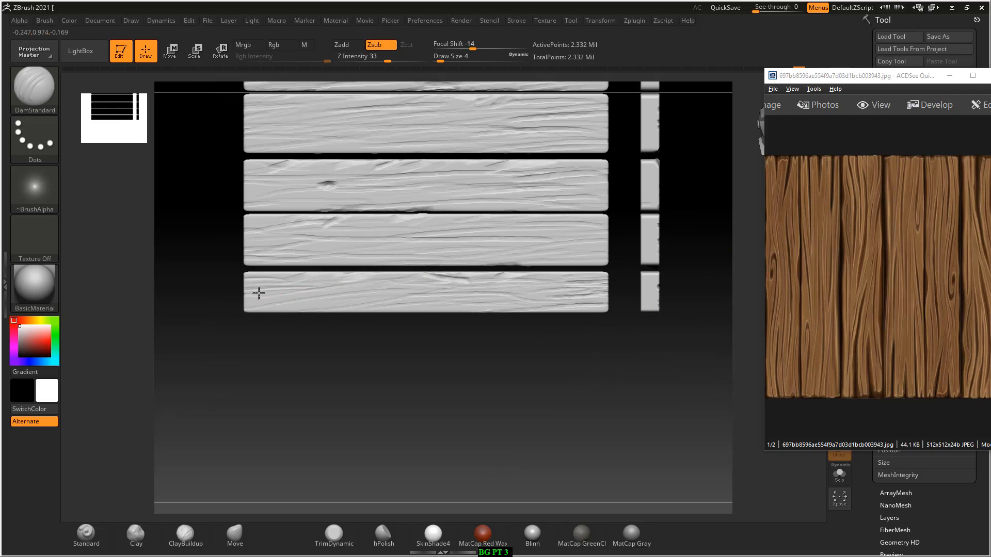
drag(284, 305, 396, 290)
drag(255, 304, 344, 302)
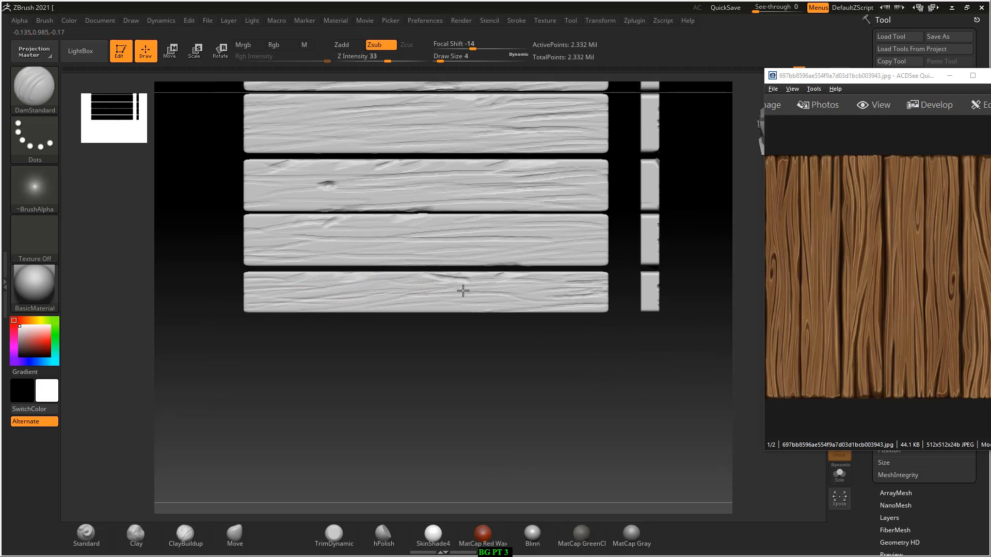
drag(462, 290, 534, 294)
mouse_move(361, 304)
mouse_down()
mouse_move(435, 293)
mouse_move(579, 309)
mouse_move(595, 286)
mouse_up()
Add fine grooves along the second and third planks from the bottom of this side.
mouse_move(482, 253)
mouse_down()
mouse_move(385, 247)
mouse_move(436, 239)
mouse_up()
drag(250, 228, 347, 218)
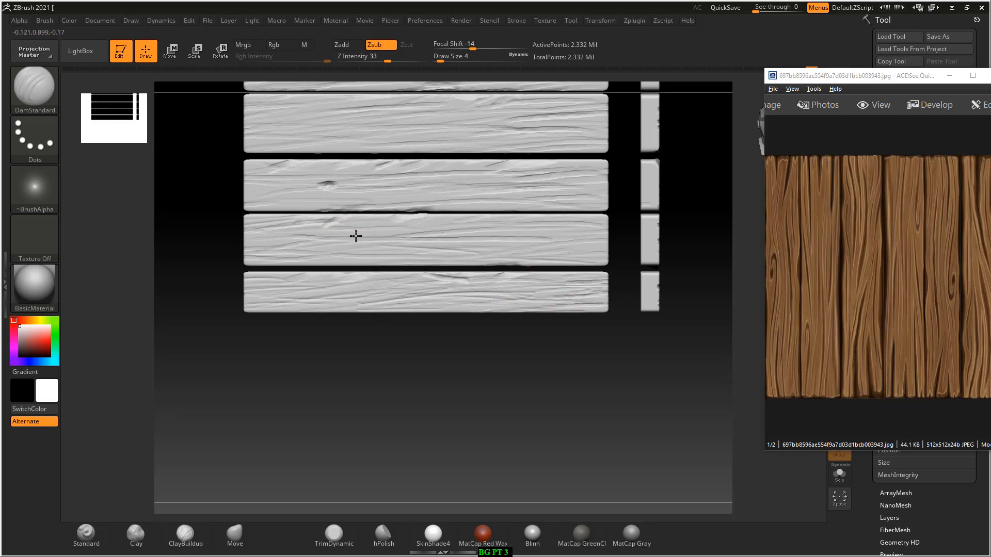
drag(450, 230, 550, 232)
drag(411, 223, 516, 229)
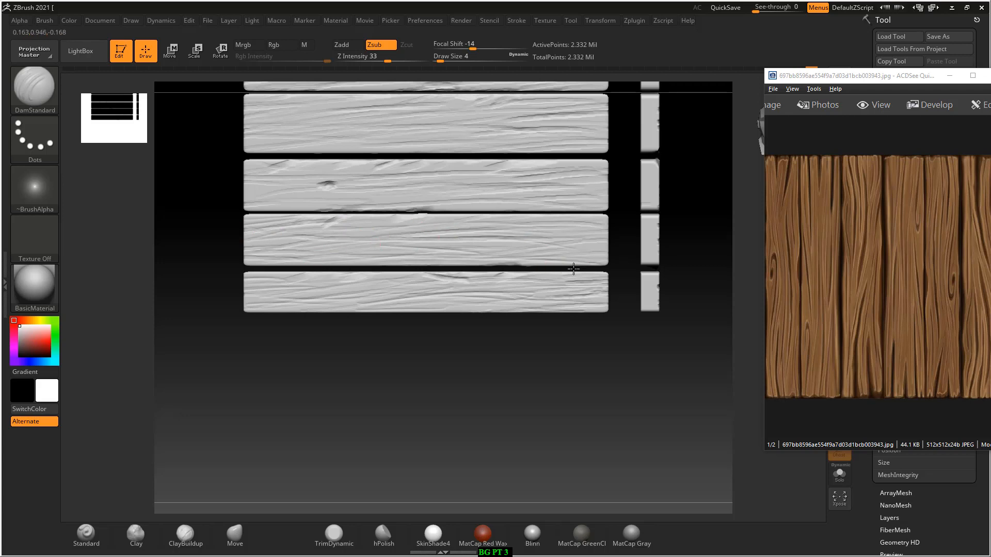
drag(535, 383, 589, 305)
drag(435, 286, 465, 281)
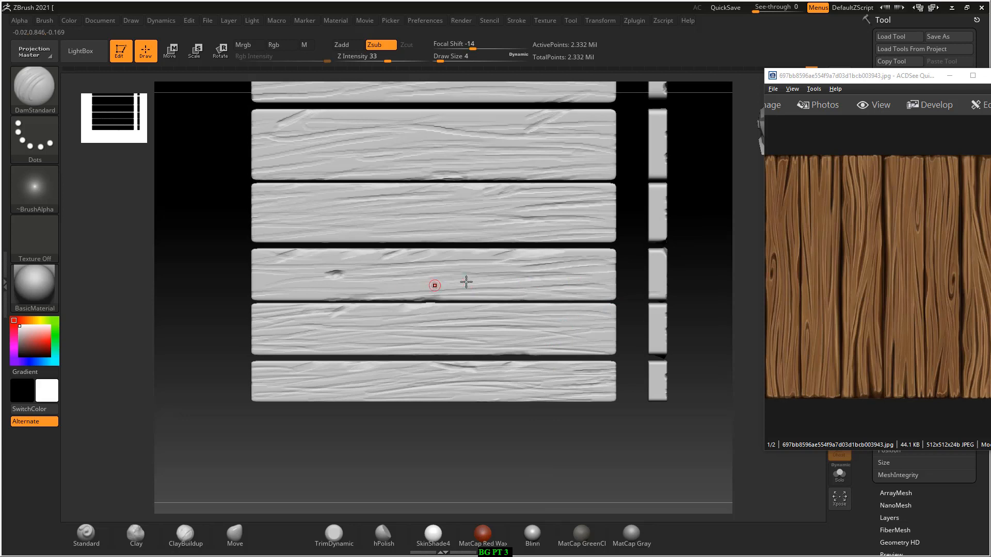
drag(299, 286, 531, 277)
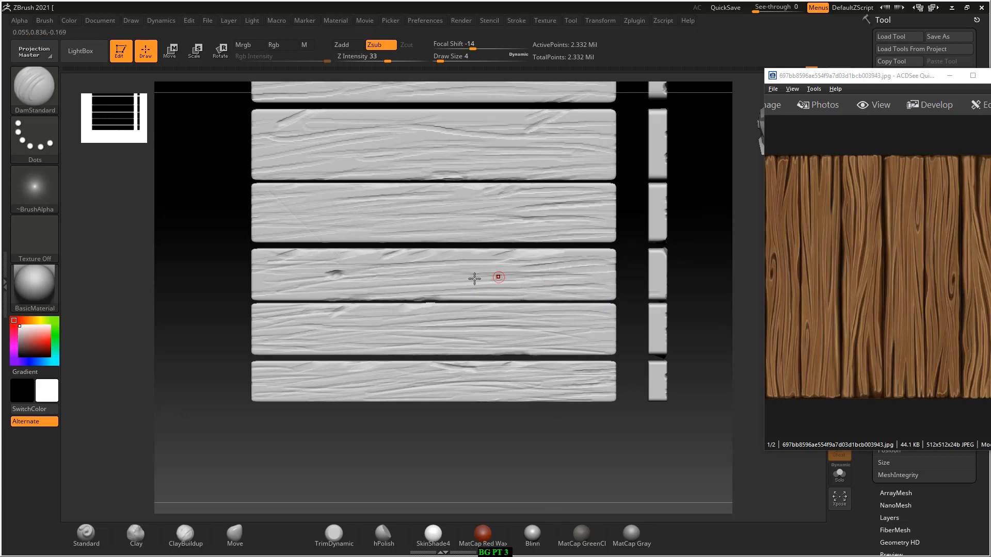
Carve fine grooves along the full length of the fourth plank from the bottom, including its right end.
drag(253, 221, 352, 213)
mouse_move(254, 199)
mouse_down()
mouse_move(319, 191)
mouse_move(419, 201)
mouse_up()
drag(301, 220, 454, 212)
mouse_move(432, 226)
mouse_down()
mouse_move(547, 223)
mouse_move(257, 235)
mouse_move(611, 221)
mouse_up()
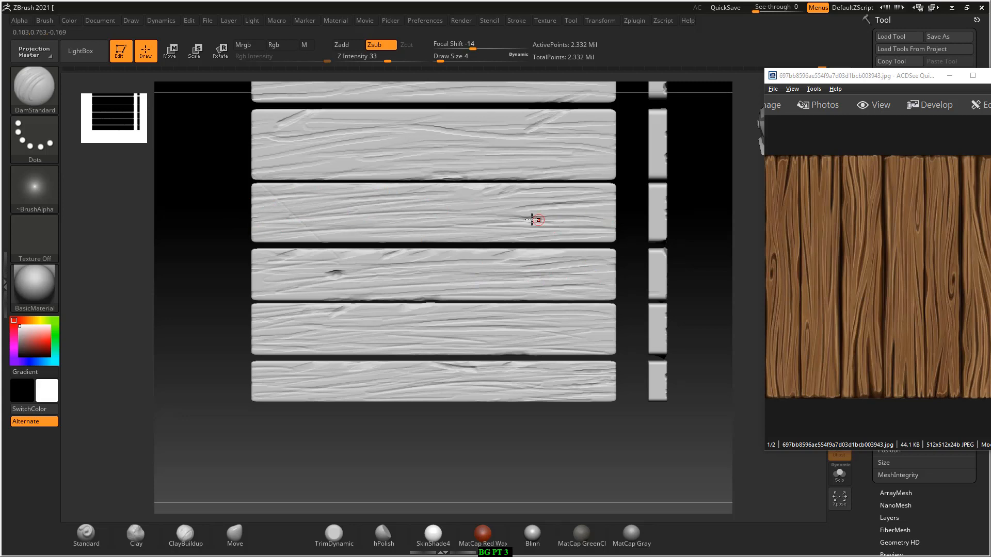
drag(469, 197, 563, 190)
mouse_move(521, 227)
mouse_down()
mouse_move(598, 232)
mouse_move(542, 218)
mouse_up()
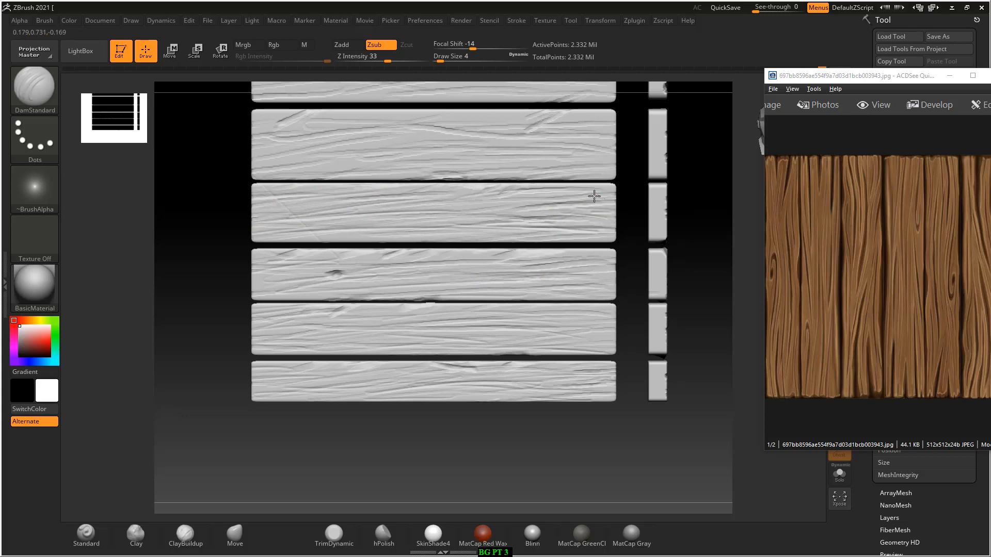
drag(614, 233, 568, 239)
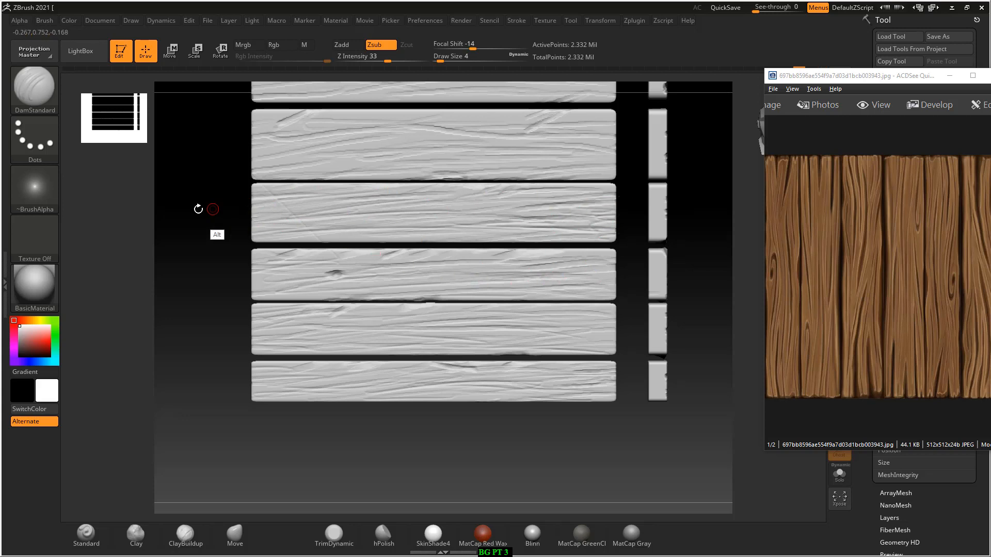
Carve fine grooves between the grain lines of the fifth and sixth planks from the bottom.
alt+drag(198, 205, 223, 305)
drag(258, 231, 341, 241)
mouse_move(431, 241)
mouse_down()
mouse_move(206, 272)
mouse_move(177, 299)
mouse_move(215, 243)
mouse_move(435, 257)
mouse_move(386, 236)
mouse_up()
drag(470, 225, 526, 223)
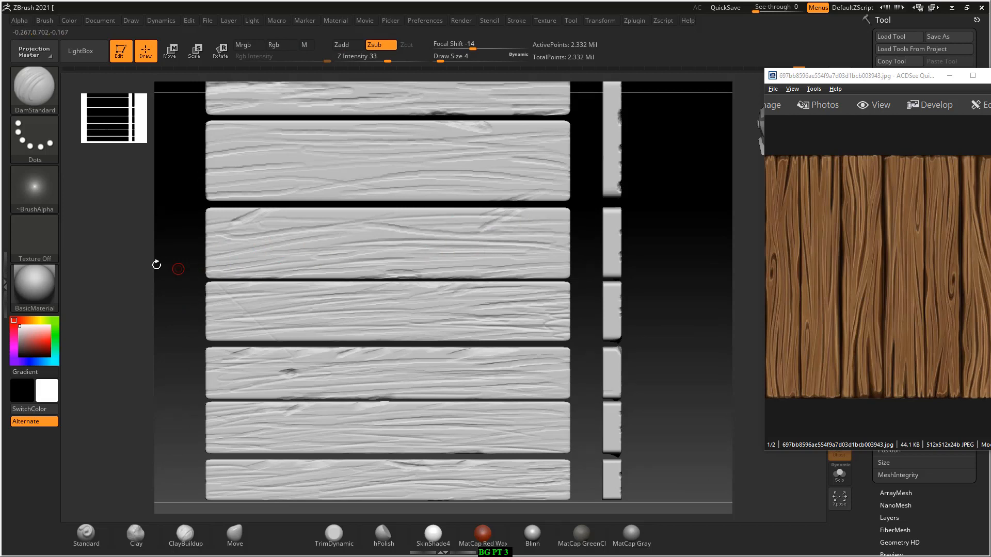
alt+drag(148, 245, 105, 276)
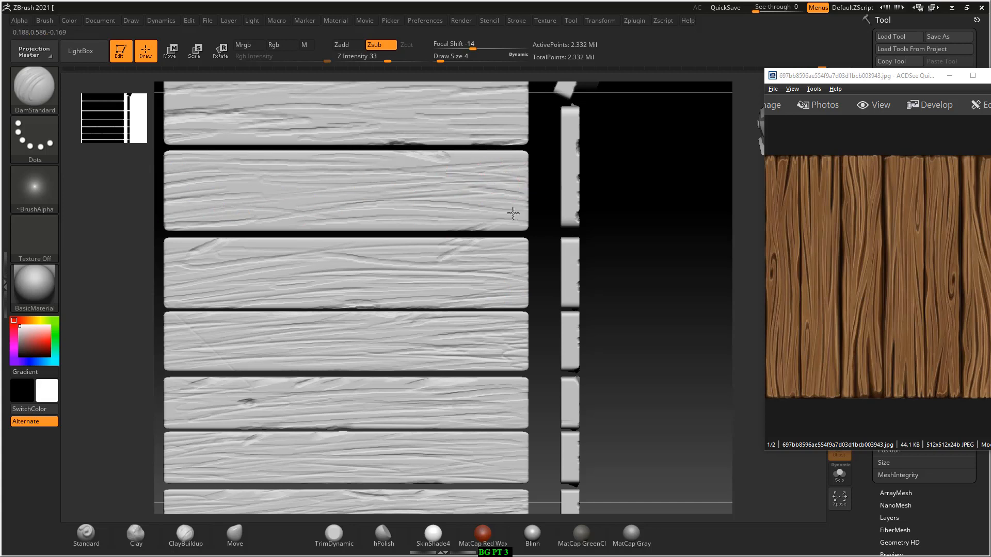
Add long fine grooves across the seventh and eighth planks from the bottom, filling the smooth areas between the grain lines.
drag(578, 210, 634, 274)
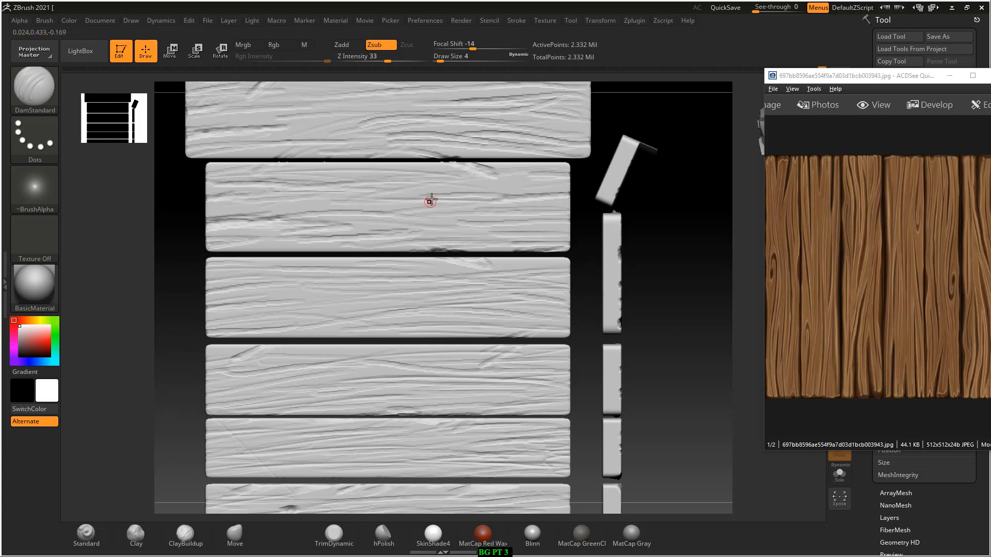
drag(431, 199, 325, 206)
drag(241, 235, 494, 238)
drag(281, 246, 516, 239)
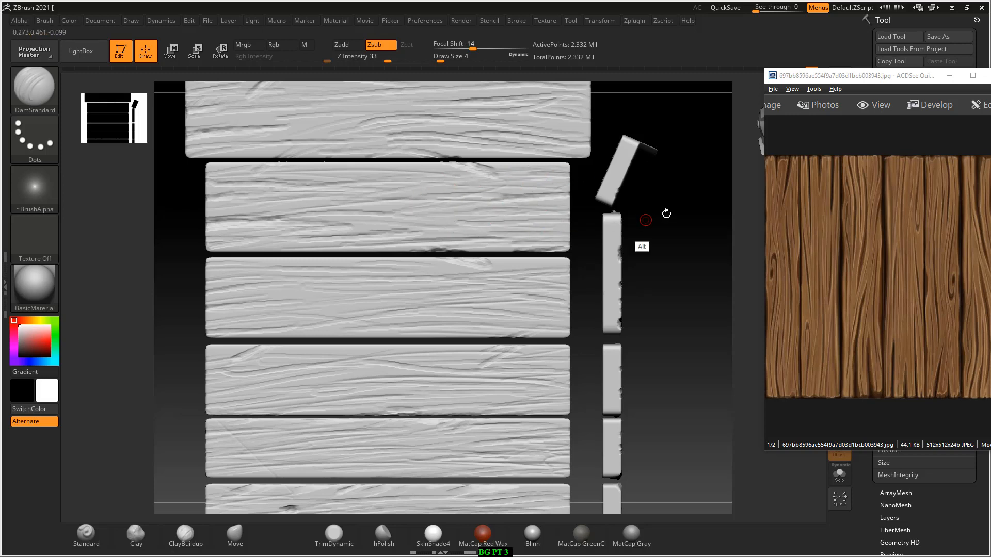
alt+drag(664, 214, 602, 309)
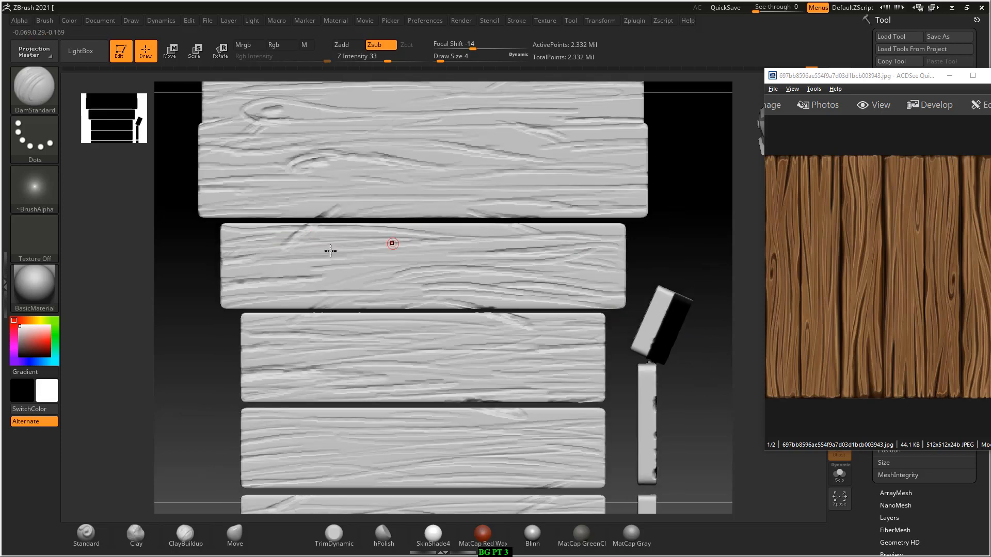
drag(289, 271, 496, 257)
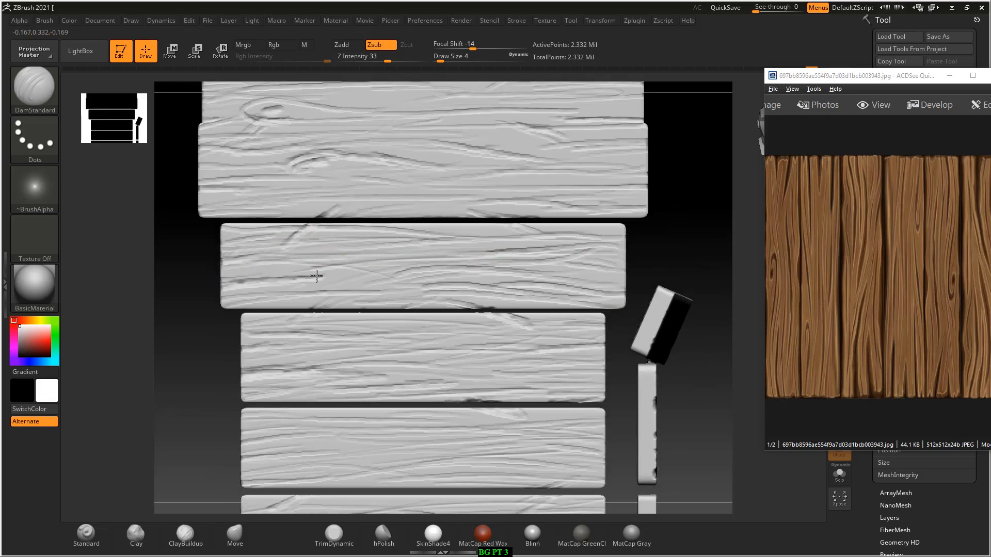
drag(268, 288, 593, 282)
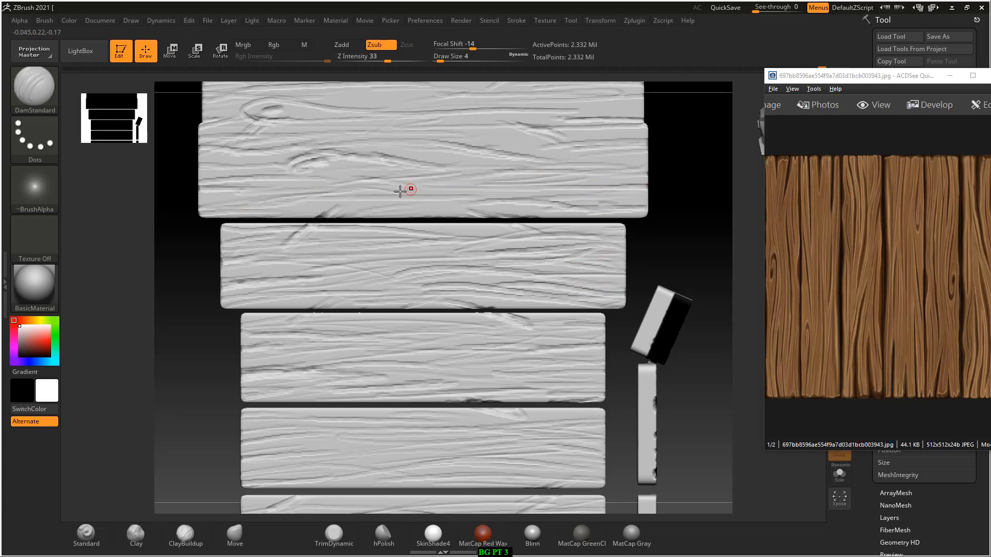
Carve fine grooves into the two wide overlapping planks above the eighth plank.
drag(487, 205, 398, 207)
drag(322, 140, 264, 142)
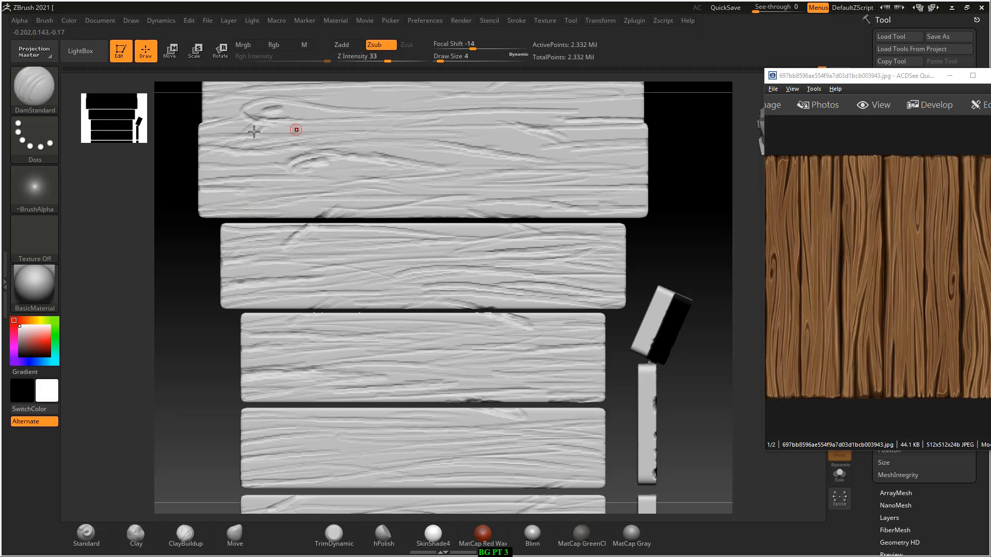
alt+drag(680, 178, 677, 259)
mouse_move(444, 176)
mouse_down()
mouse_move(340, 177)
mouse_move(487, 192)
mouse_up()
mouse_move(385, 194)
mouse_down()
mouse_move(495, 201)
mouse_move(328, 211)
mouse_up()
drag(211, 183, 307, 183)
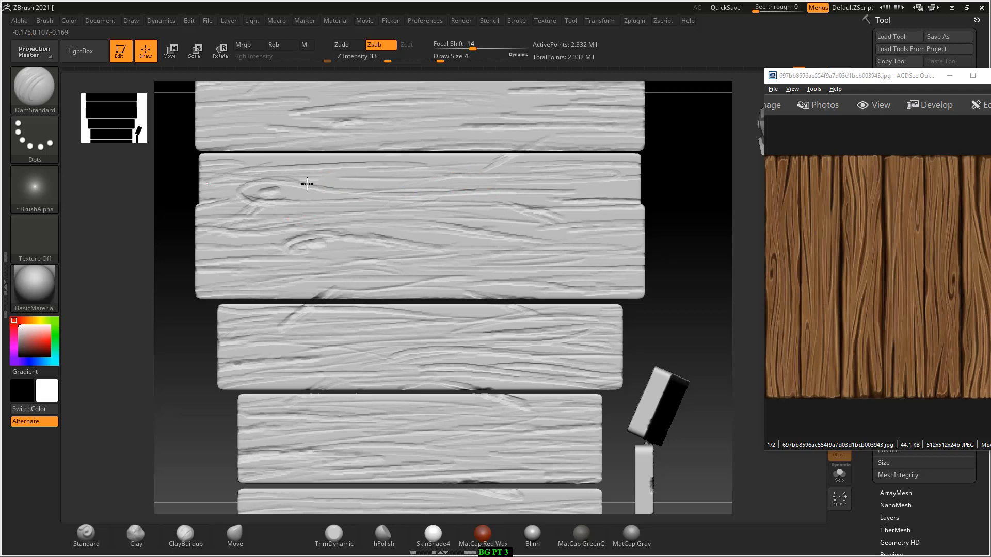
mouse_move(239, 163)
mouse_down()
mouse_move(392, 159)
mouse_move(612, 175)
mouse_up()
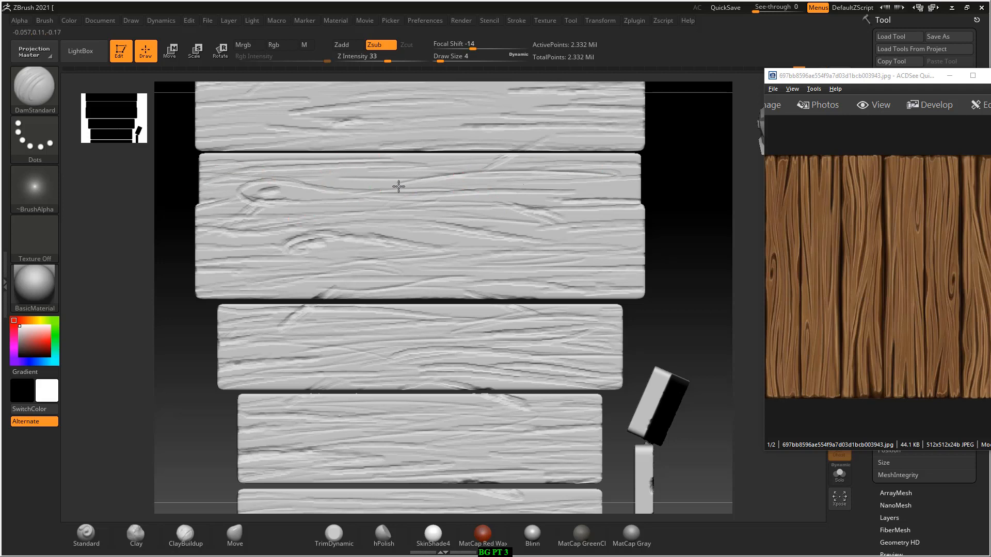
Add grooves to the lower overlapping plank and deepen the contours around the knots on both overlapping planks.
drag(401, 219, 454, 226)
mouse_move(572, 236)
mouse_down()
mouse_move(634, 237)
mouse_move(640, 223)
mouse_up()
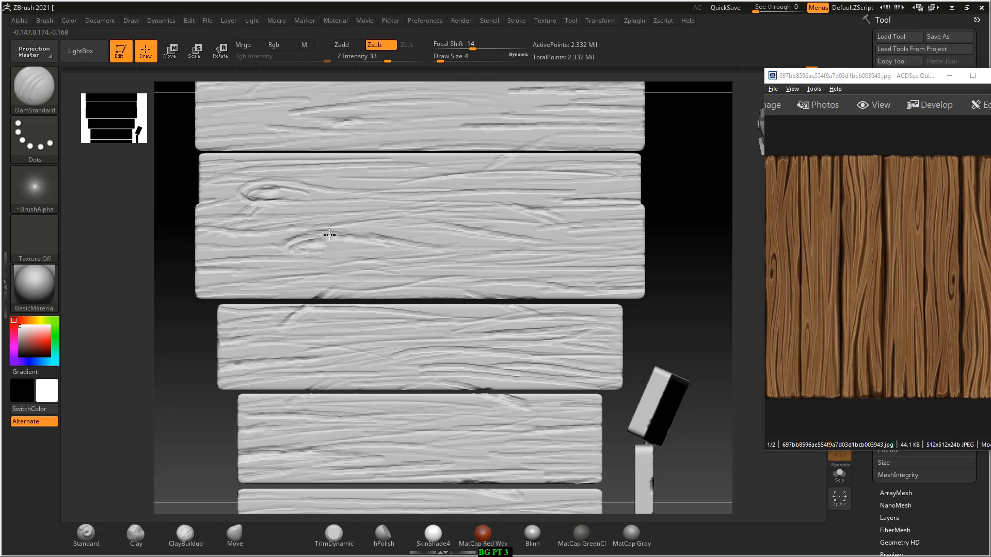
mouse_move(305, 248)
mouse_down()
mouse_move(392, 227)
mouse_move(411, 210)
mouse_move(385, 188)
mouse_move(241, 184)
mouse_up()
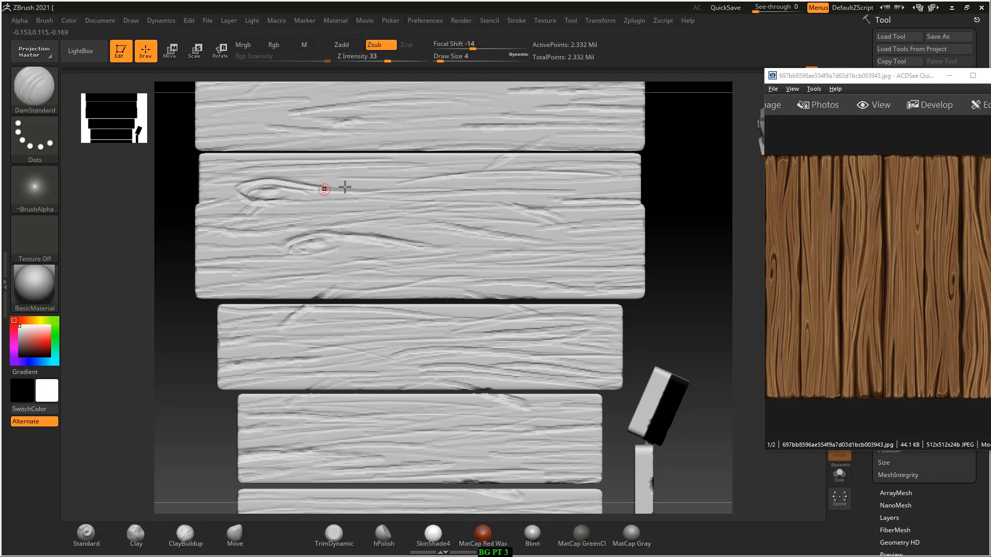
drag(335, 193, 258, 201)
Carve fine grooves across the whole face of the wide plank directly above the overlapping pair.
alt+drag(146, 193, 164, 289)
drag(322, 166, 221, 174)
drag(250, 192, 476, 165)
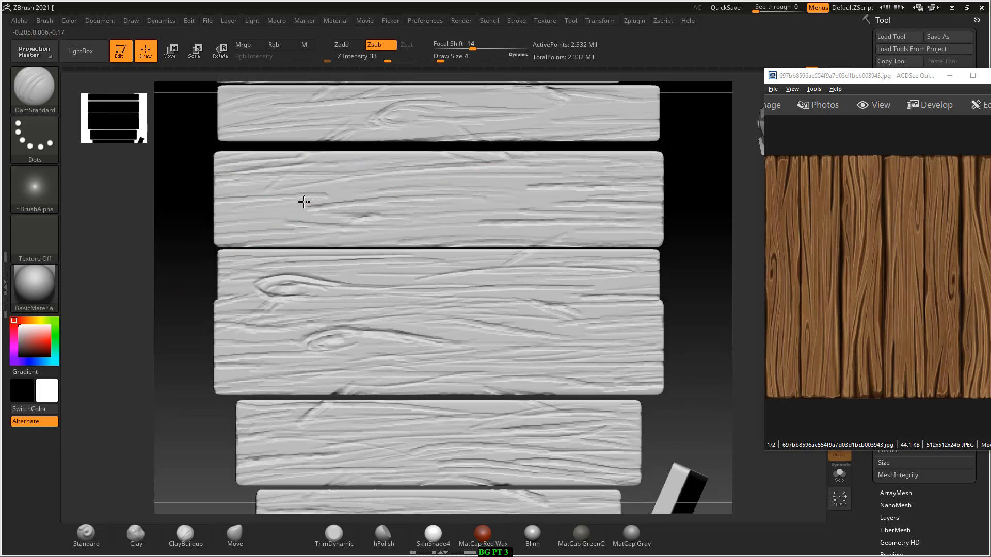
drag(304, 202, 522, 191)
mouse_move(534, 195)
mouse_down()
mouse_move(439, 200)
mouse_move(365, 221)
mouse_up()
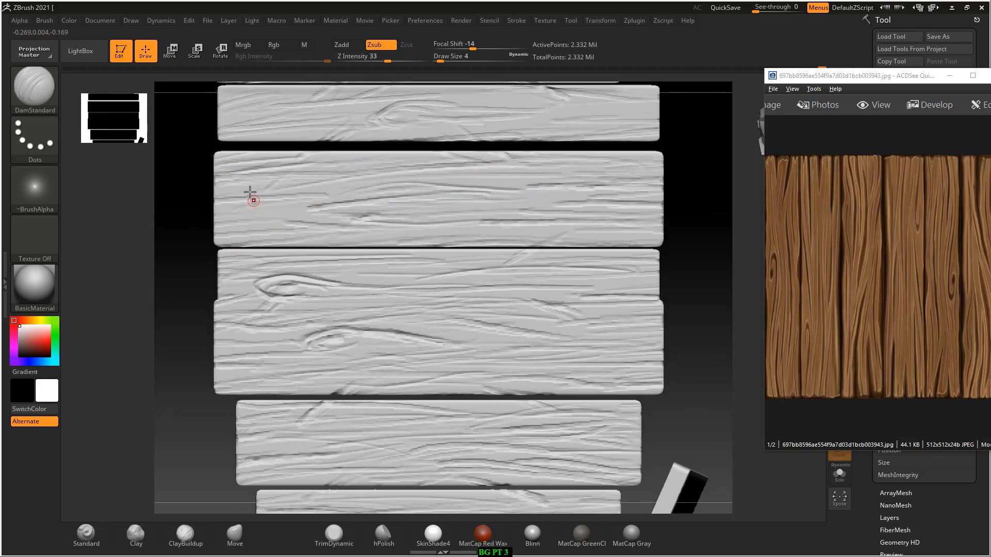
drag(251, 199, 327, 193)
drag(228, 213, 448, 184)
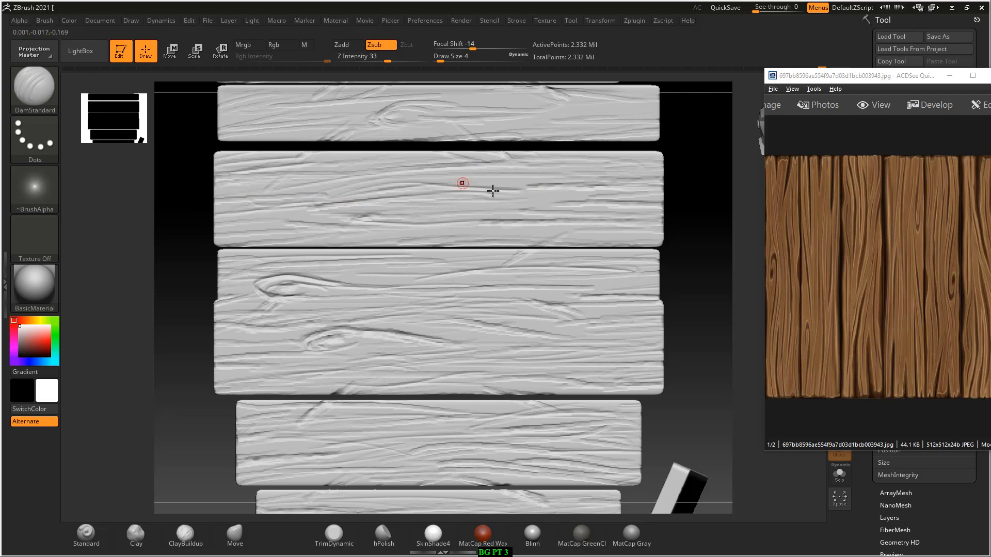
drag(354, 224, 290, 220)
drag(653, 225, 573, 225)
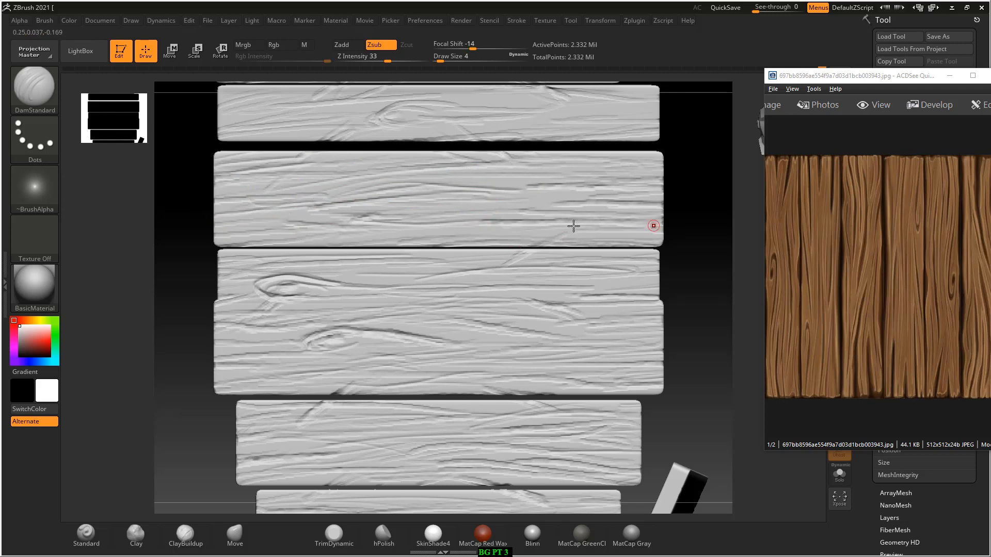
drag(504, 199, 509, 200)
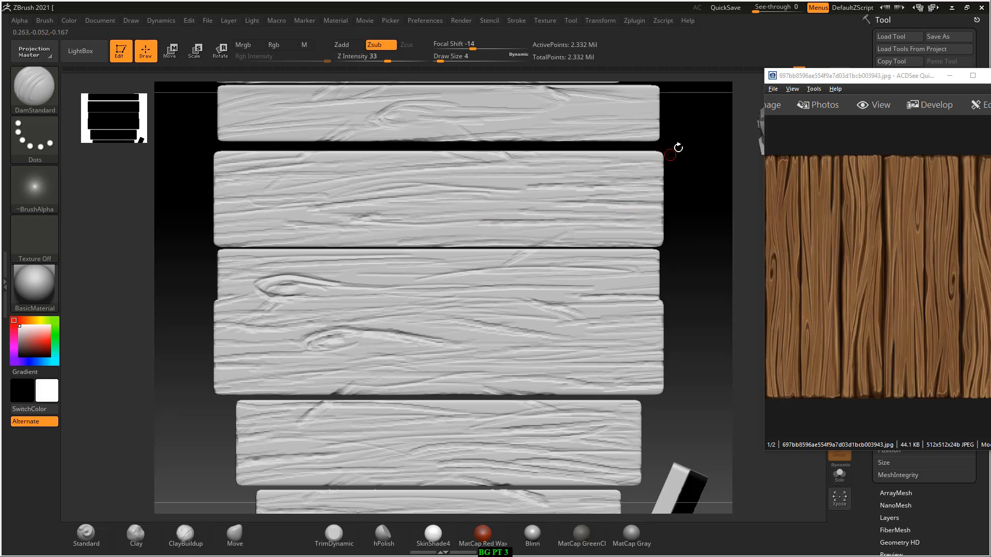
Carve fine grooves along the narrow plank just below the slanted planks, following its knot.
alt+drag(676, 148, 694, 300)
drag(232, 260, 635, 227)
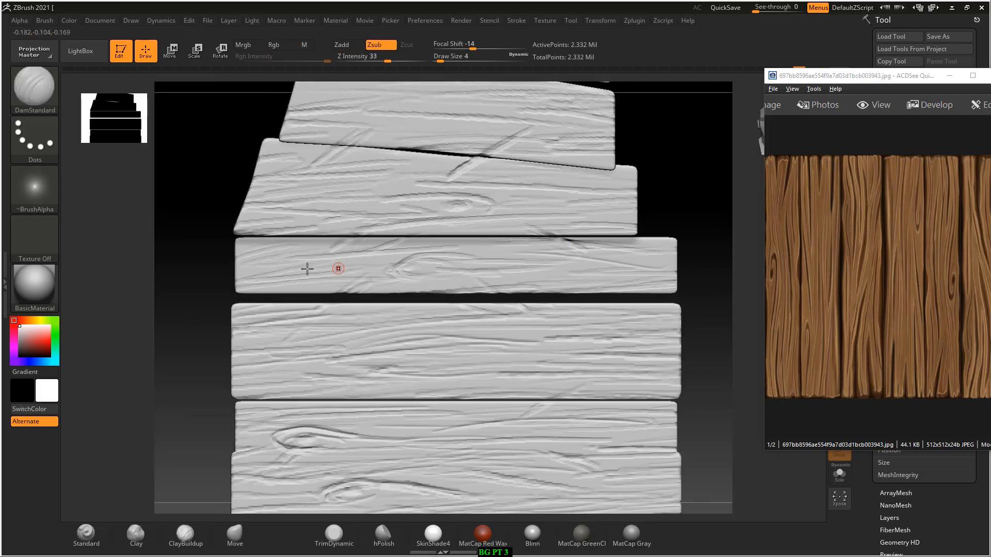
mouse_move(284, 267)
mouse_down()
mouse_move(519, 281)
mouse_move(422, 260)
mouse_move(601, 266)
mouse_up()
drag(465, 234, 650, 228)
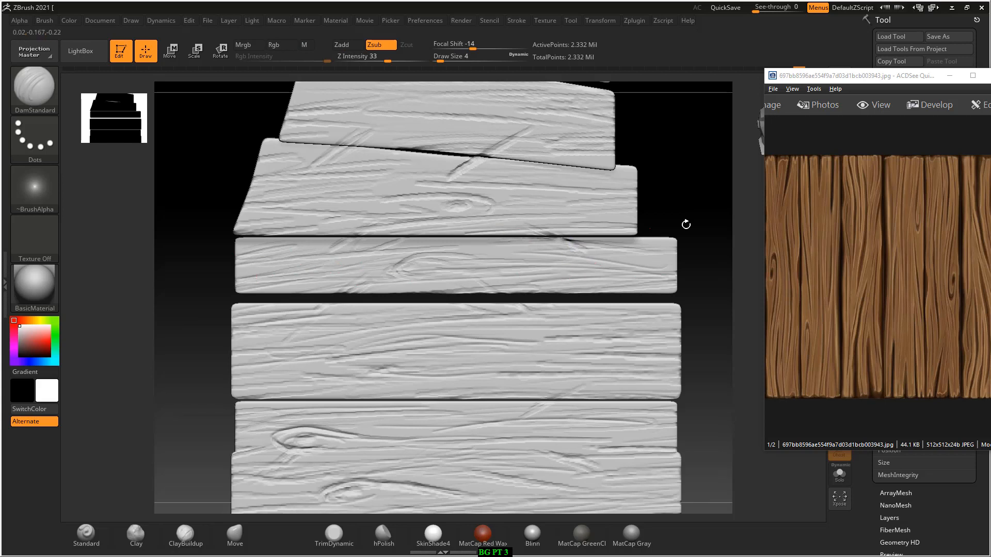
Add fine grooves to the lowest slanted plank, above its knot and toward both ends.
drag(548, 188, 267, 157)
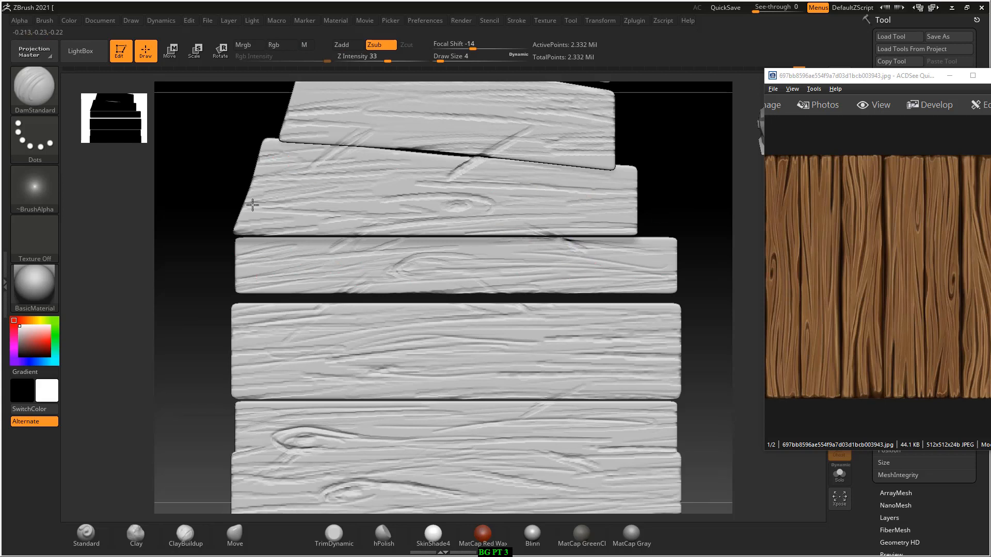
drag(252, 205, 360, 198)
drag(604, 209, 560, 195)
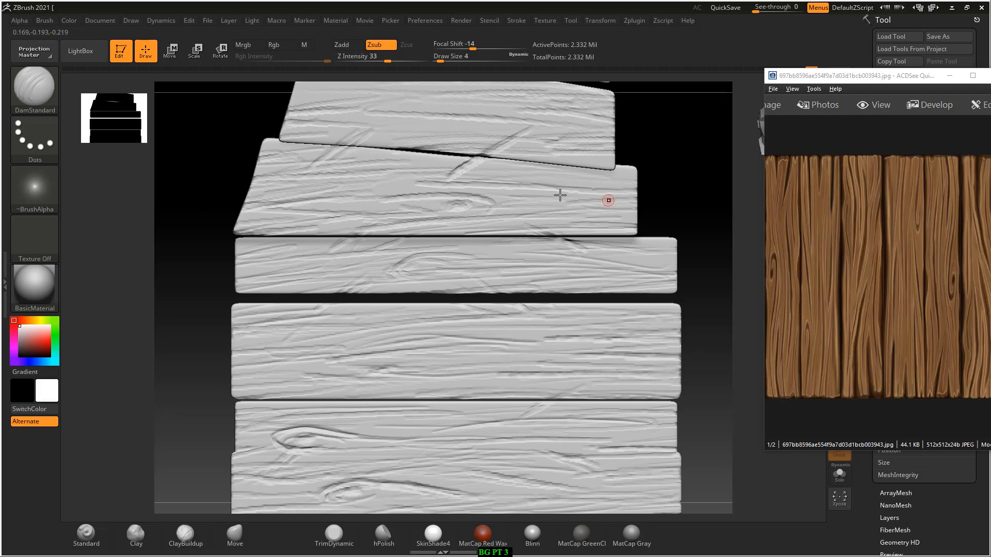
Carve fine grooves across the second slanted plank, between its grain lines and toward both edges.
alt+drag(673, 145, 715, 238)
drag(644, 228, 392, 180)
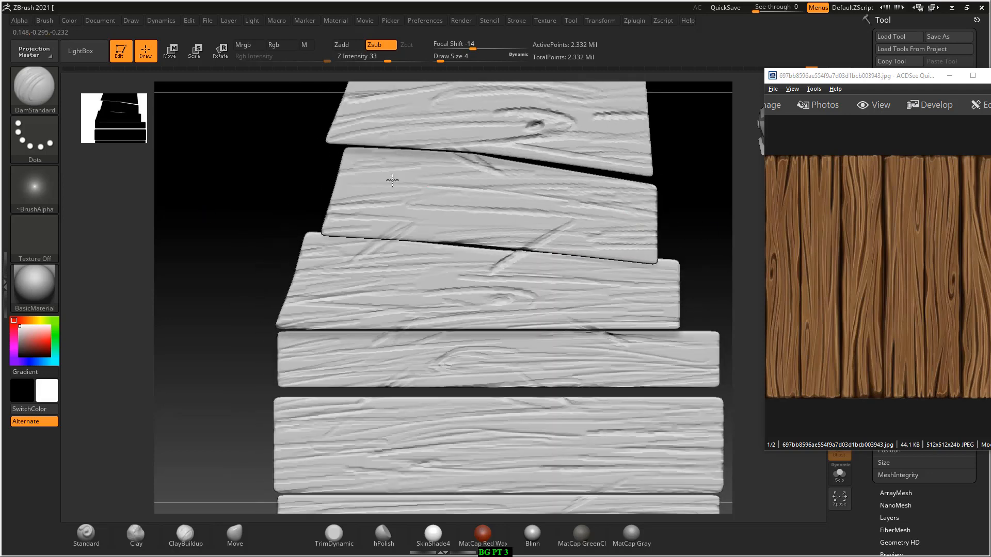
drag(334, 195, 494, 176)
drag(364, 181, 496, 186)
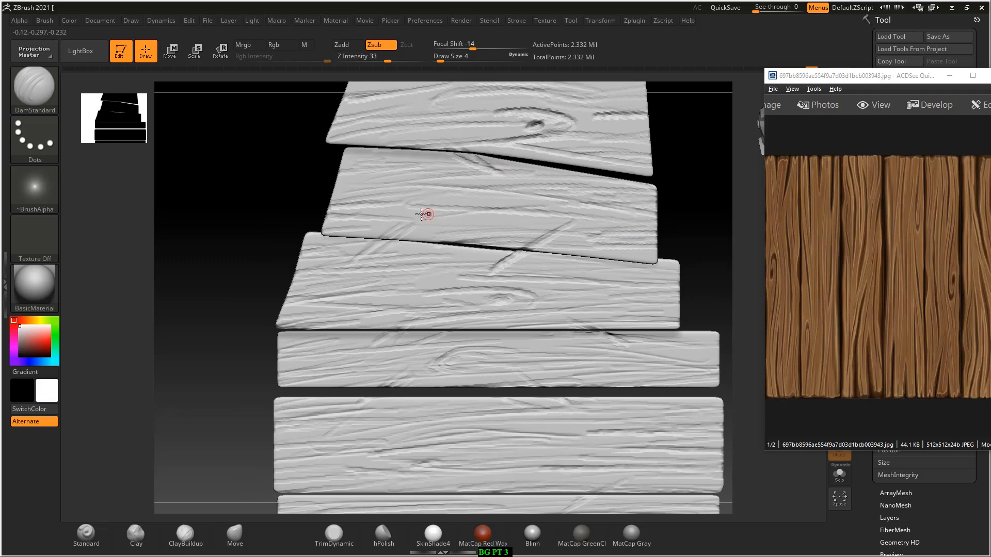
drag(425, 216, 542, 205)
drag(408, 232, 390, 231)
drag(461, 223, 540, 225)
drag(575, 244, 717, 253)
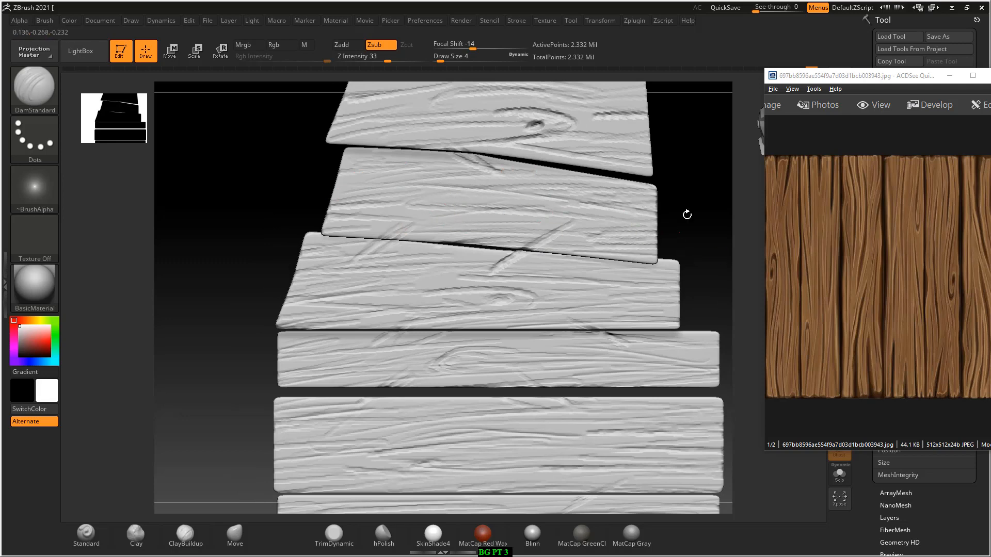
mouse_move(575, 209)
mouse_down()
mouse_move(659, 214)
mouse_move(679, 272)
mouse_up()
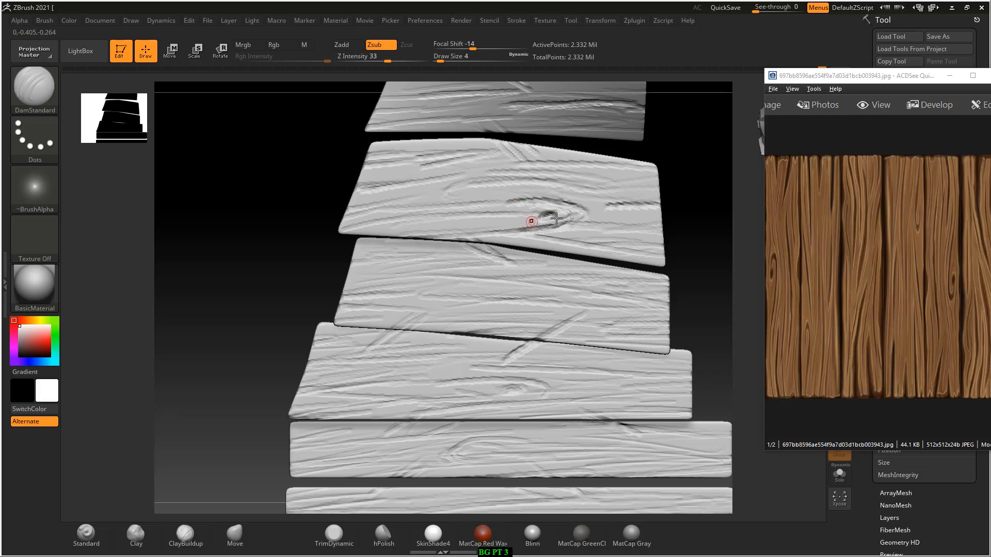
right_drag(564, 219, 516, 212)
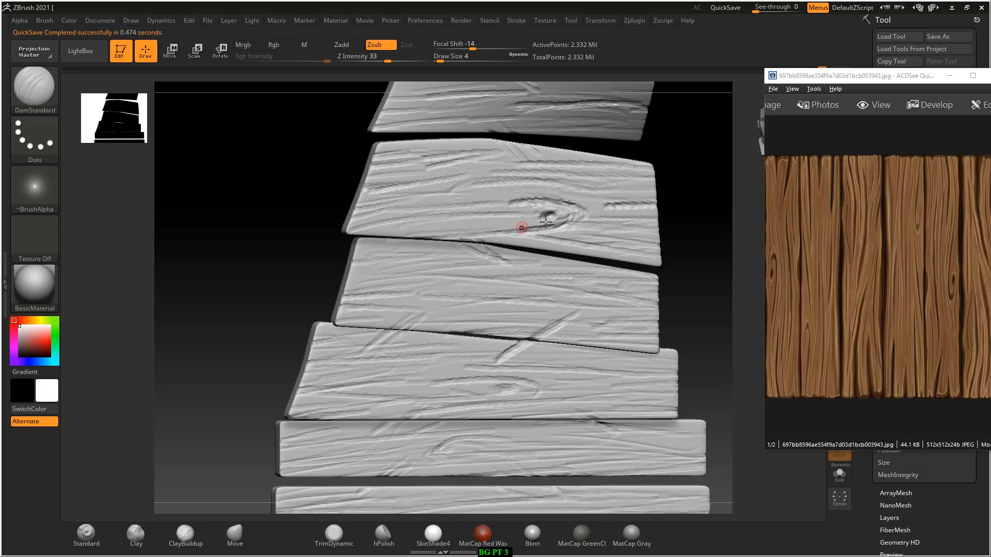
Carve fine DamStandard grooves across the narrow plank that juts out above the large knotted plank.
drag(664, 169, 500, 246)
drag(361, 238, 464, 249)
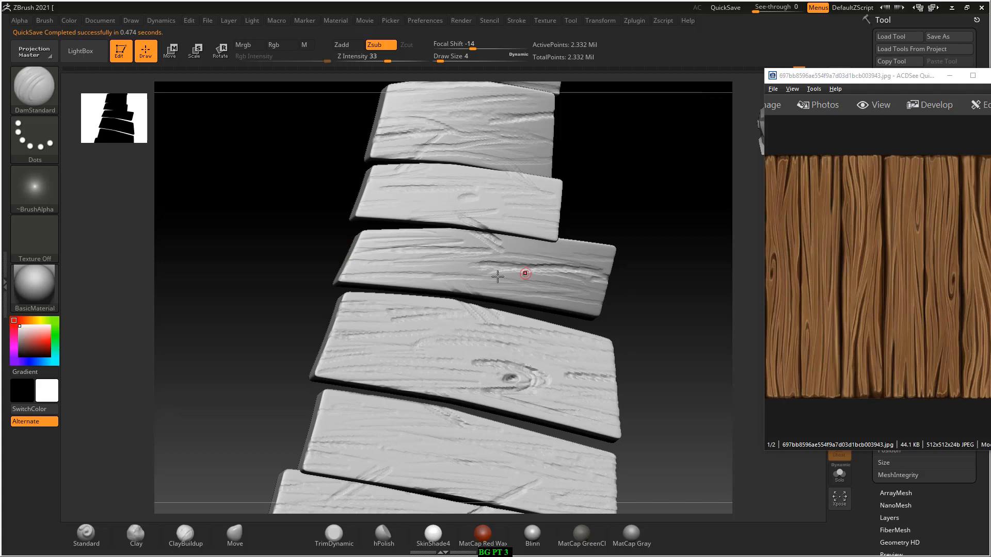
drag(497, 278, 588, 294)
drag(516, 252, 611, 258)
drag(548, 248, 613, 252)
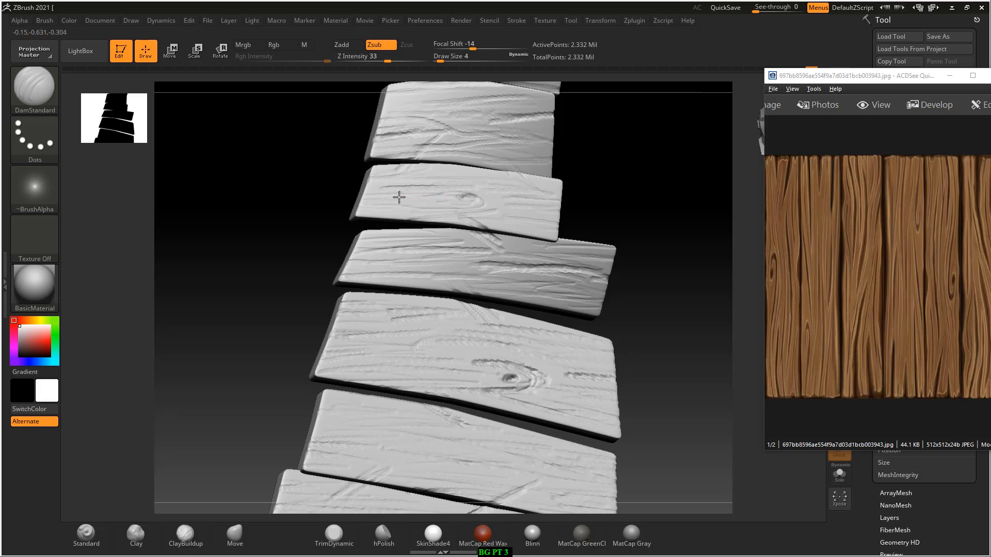
Add fine grooves to the small knotted plank above the jutting one and to the plank directly over it.
drag(398, 196, 560, 225)
alt+drag(630, 183, 641, 245)
mouse_move(546, 208)
mouse_down()
mouse_move(469, 195)
mouse_move(406, 204)
mouse_move(454, 159)
mouse_move(499, 159)
mouse_up()
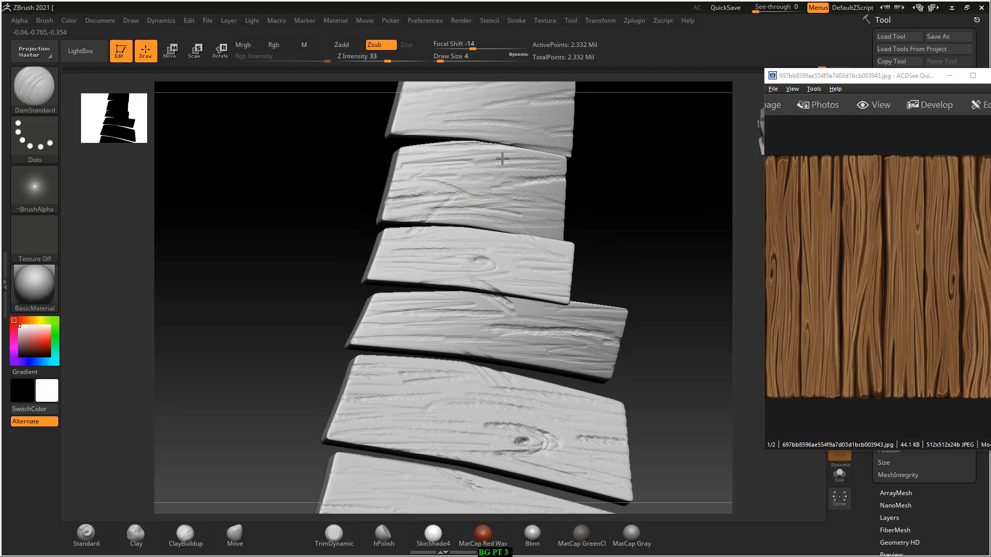
Carve fine grooves along the upper half of the second plank from the top of the tower.
alt+drag(644, 196, 651, 257)
drag(556, 186, 450, 180)
drag(550, 174, 466, 174)
drag(524, 166, 414, 164)
mouse_move(553, 149)
mouse_down()
mouse_move(457, 166)
mouse_move(424, 126)
mouse_up()
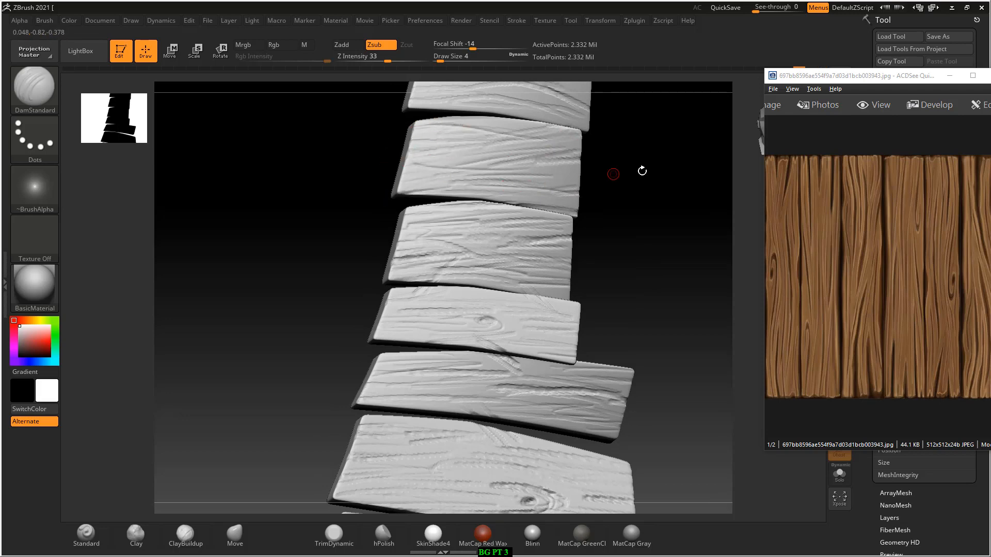
Carve fine grooves across the face of the tower's topmost plank, from its upper part down to the lower grain lines.
alt+drag(613, 173, 631, 279)
mouse_move(507, 147)
mouse_down()
mouse_move(429, 145)
mouse_move(407, 163)
mouse_up()
drag(442, 170, 408, 173)
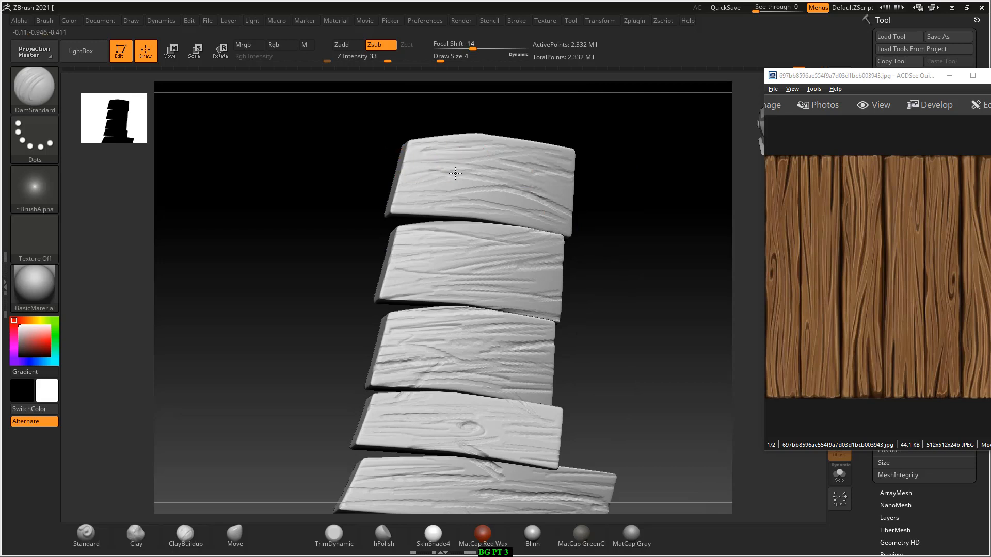
drag(546, 211, 450, 195)
mouse_move(568, 187)
mouse_down()
mouse_move(485, 173)
mouse_move(422, 193)
mouse_up()
Hide the wood reference image and make best-preview renders of the whole tower and its lower planks.
drag(661, 289, 638, 264)
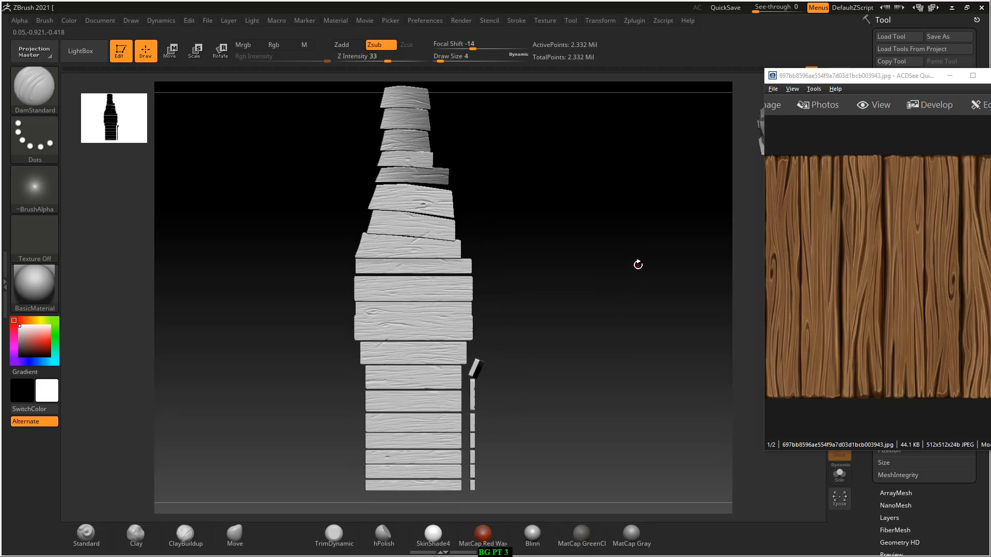
click(949, 76)
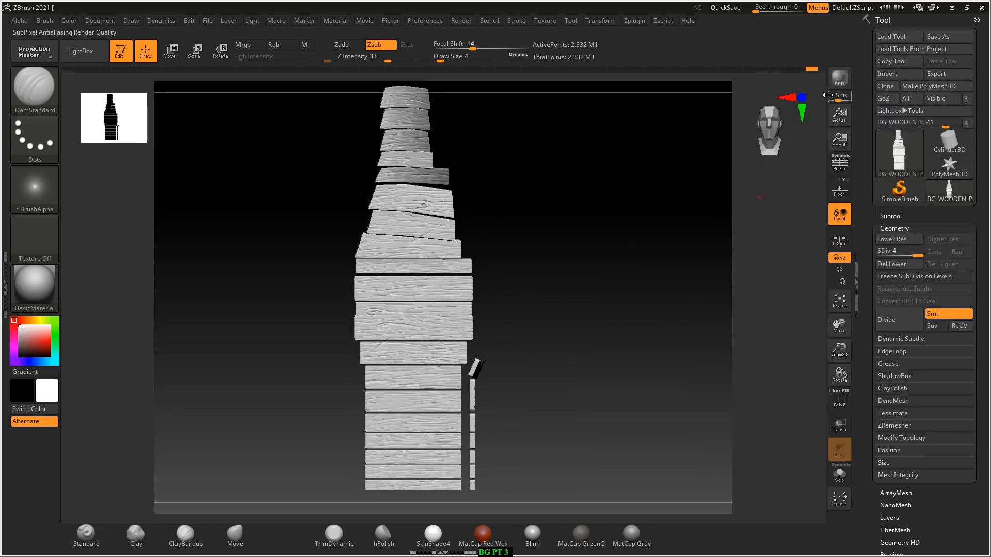
click(843, 84)
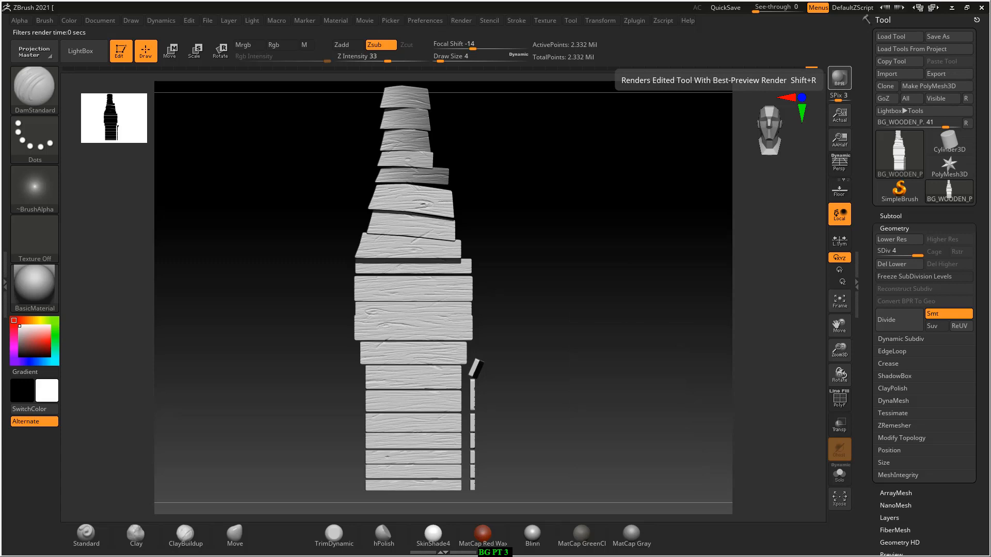
alt+drag(533, 388, 643, 146)
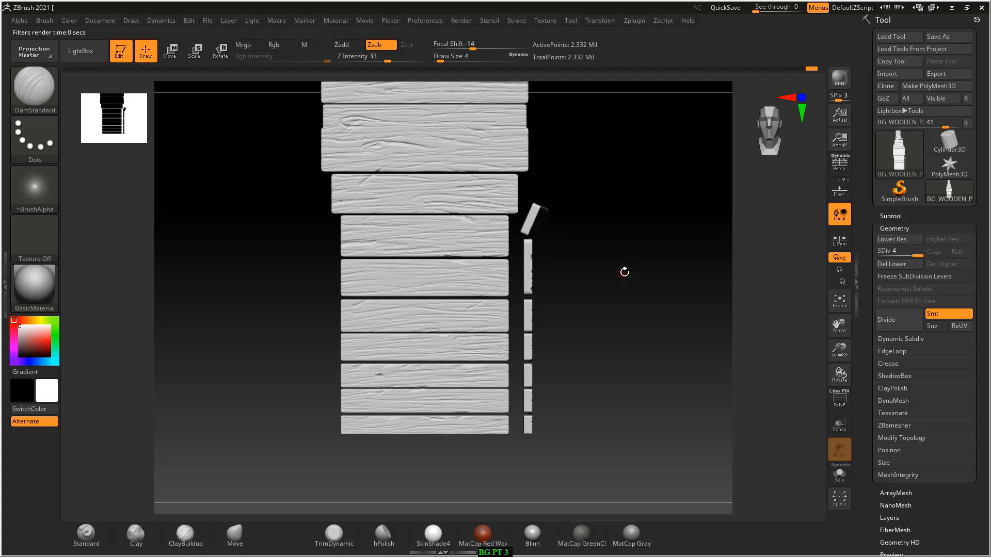
drag(634, 262, 659, 226)
click(839, 78)
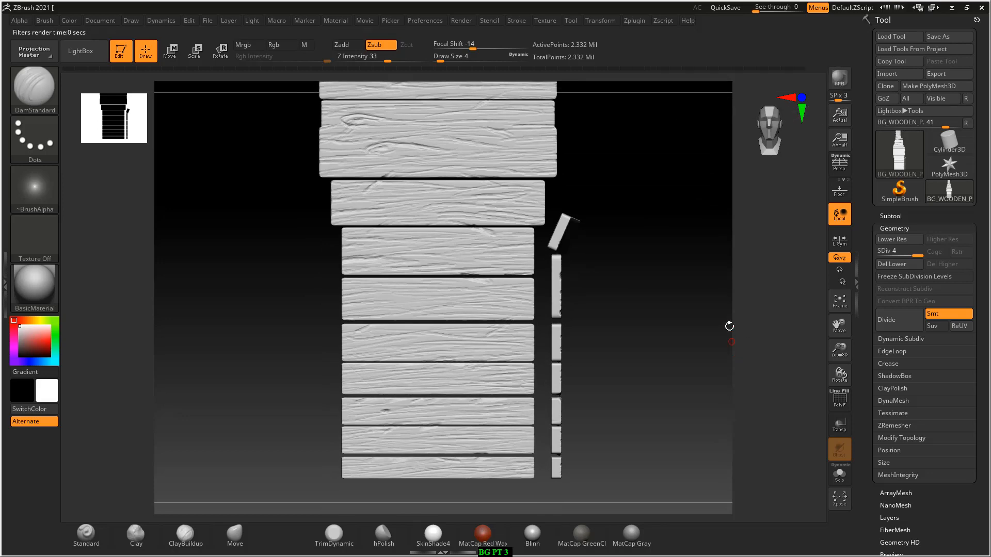
key(super+Tab)
click(522, 119)
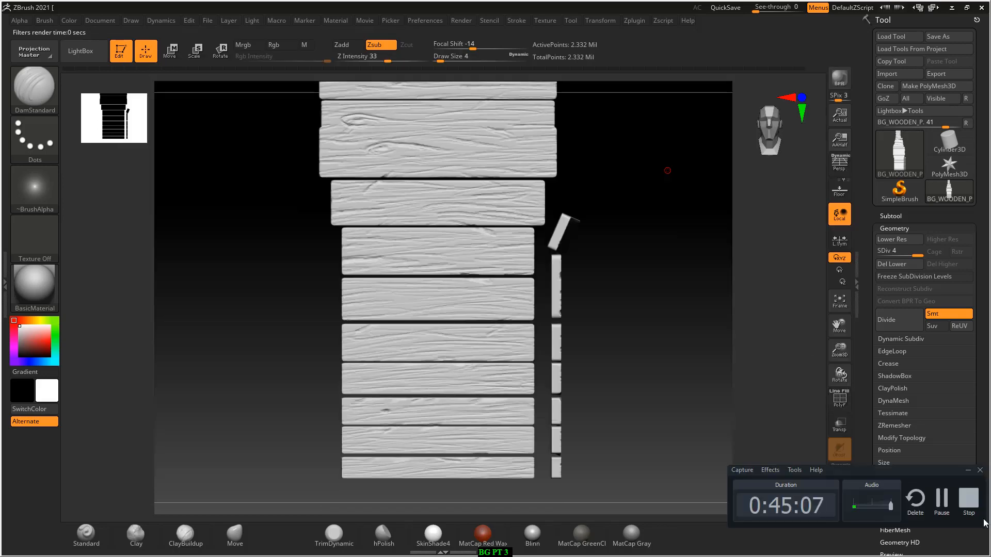
Choose the DamStandard brush from the sculpting brushes filtered by the letter D.
click(37, 91)
key(d)
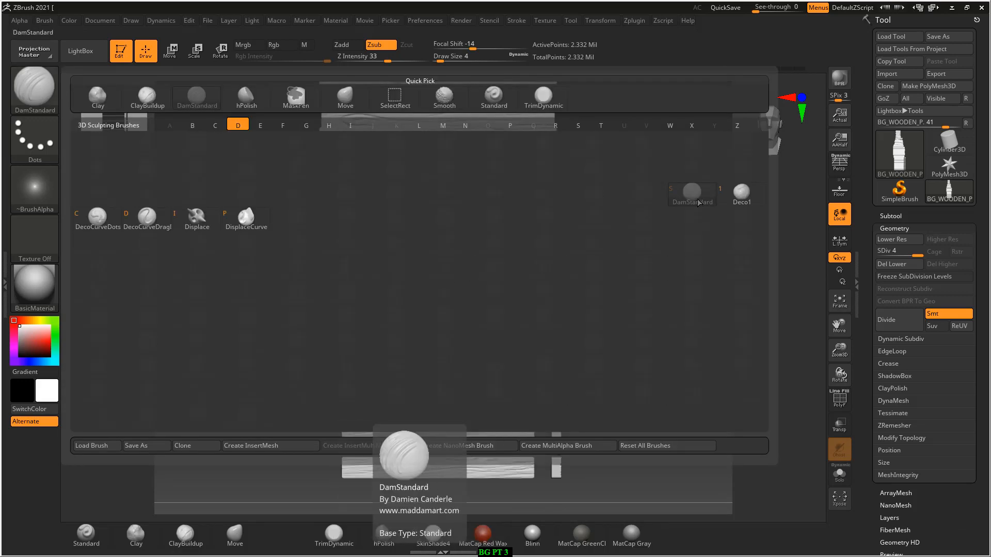
click(692, 195)
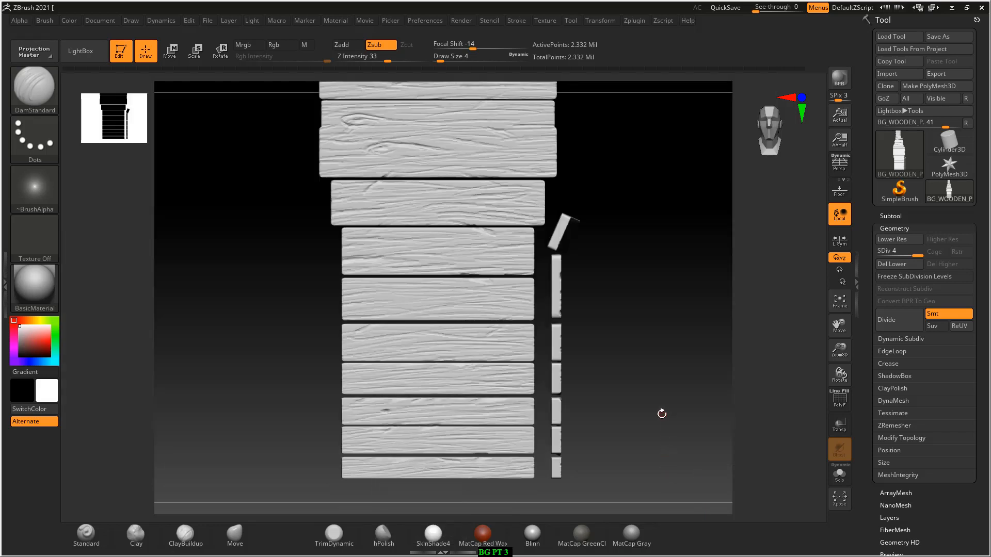
key(alt+Tab)
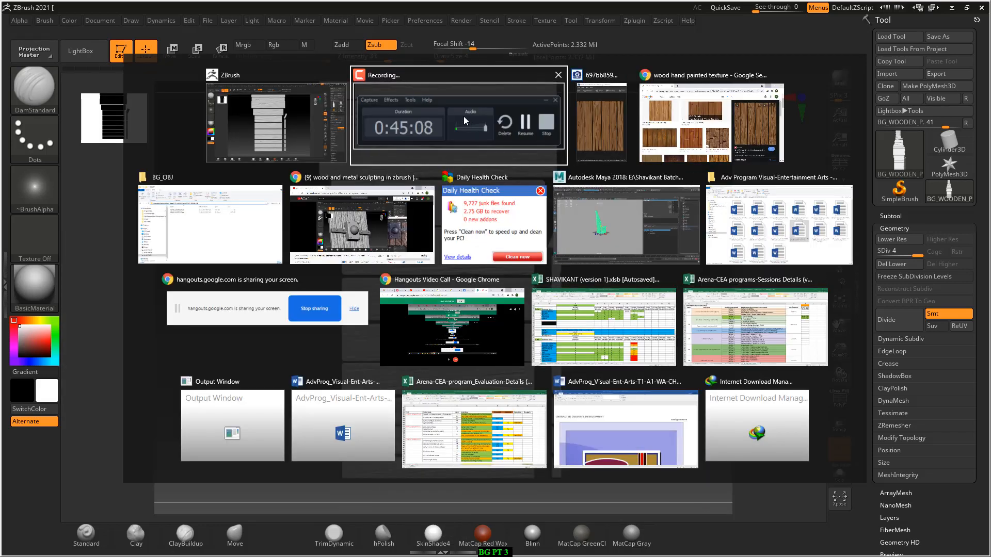